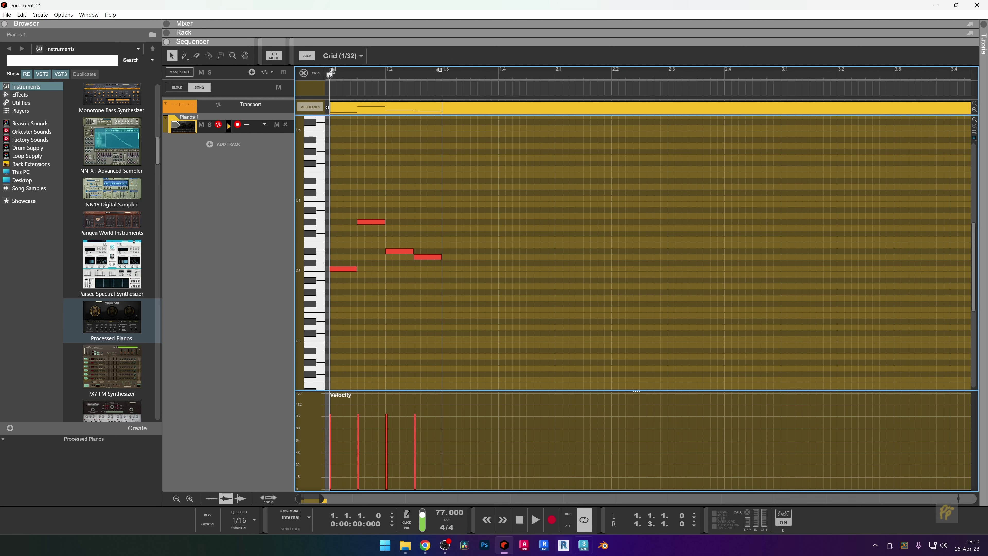
# Write the on-screen note "So... I was watching a video that was ment to be grimey with this 4 notes. Let's mak it really grimmy".
pyautogui.click(911, 544)
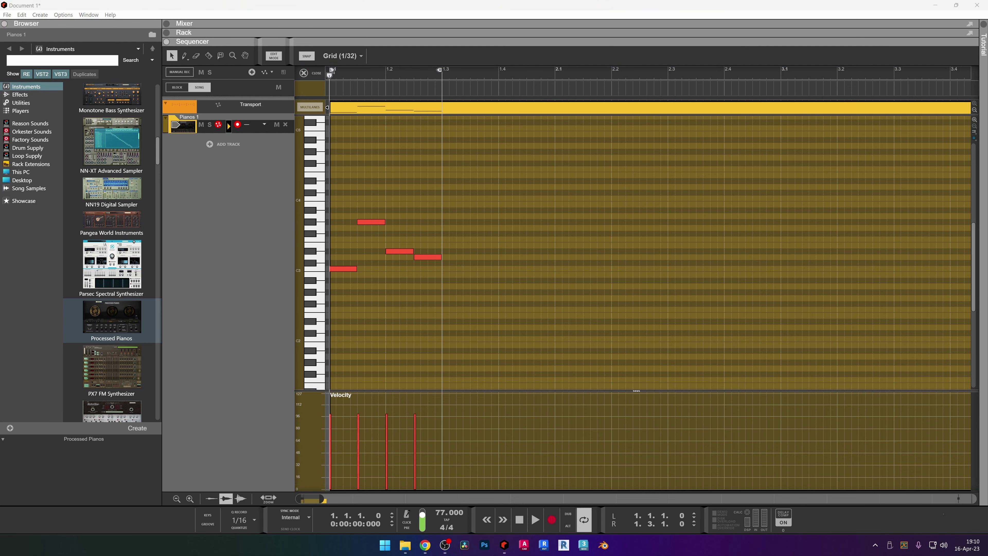
pyautogui.click(954, 200)
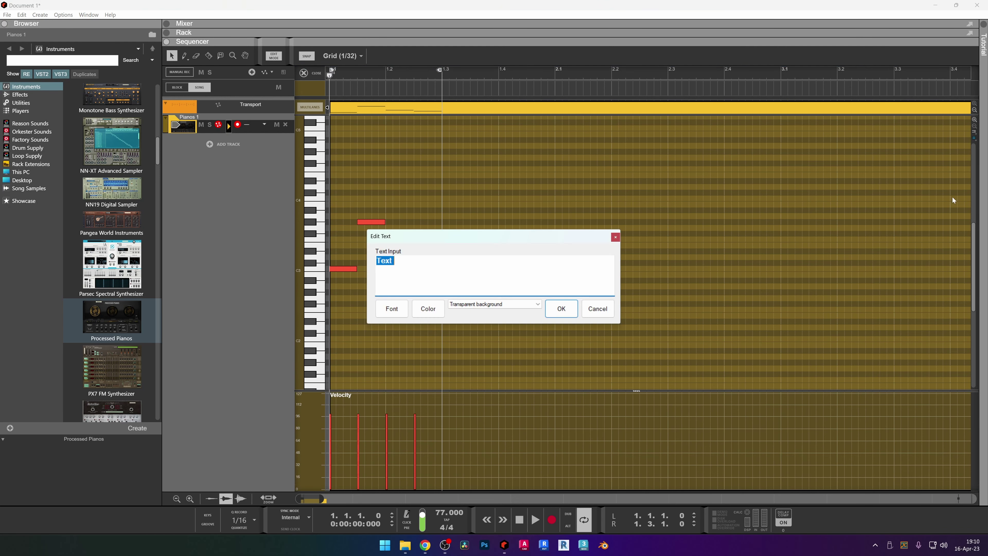
pyautogui.write('So... I was watching a video t')
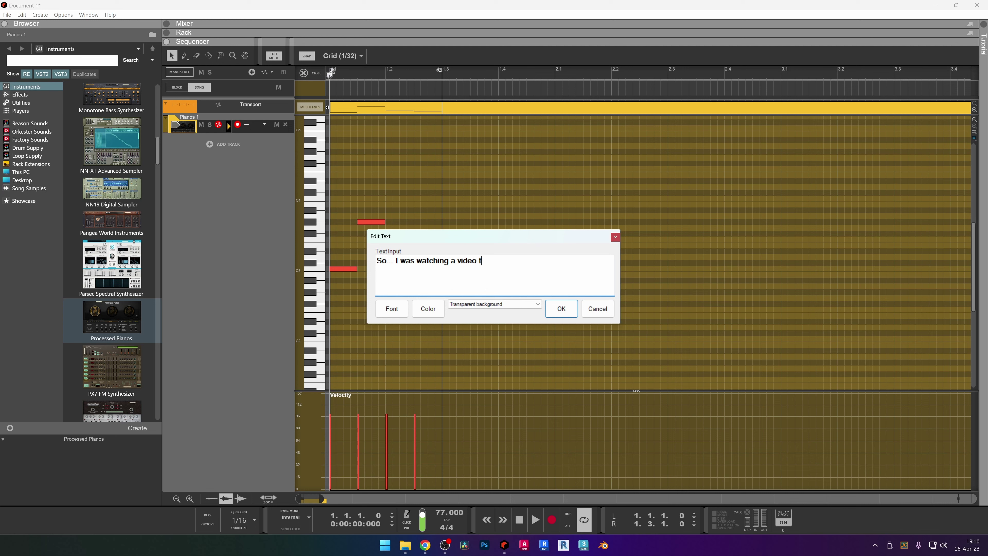
pyautogui.write('hat was ment to be grimey with')
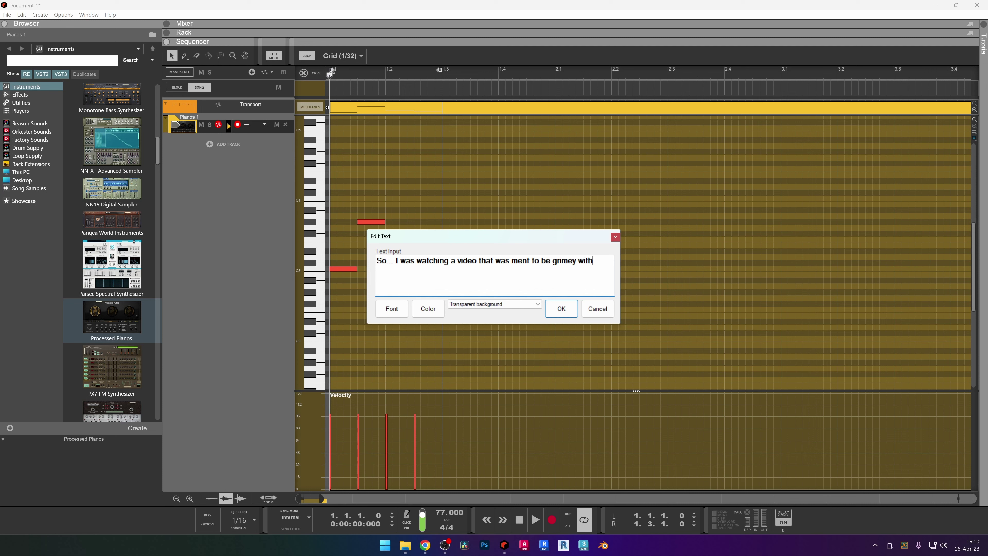
pyautogui.write(" this 4 notes. Let's mak it really")
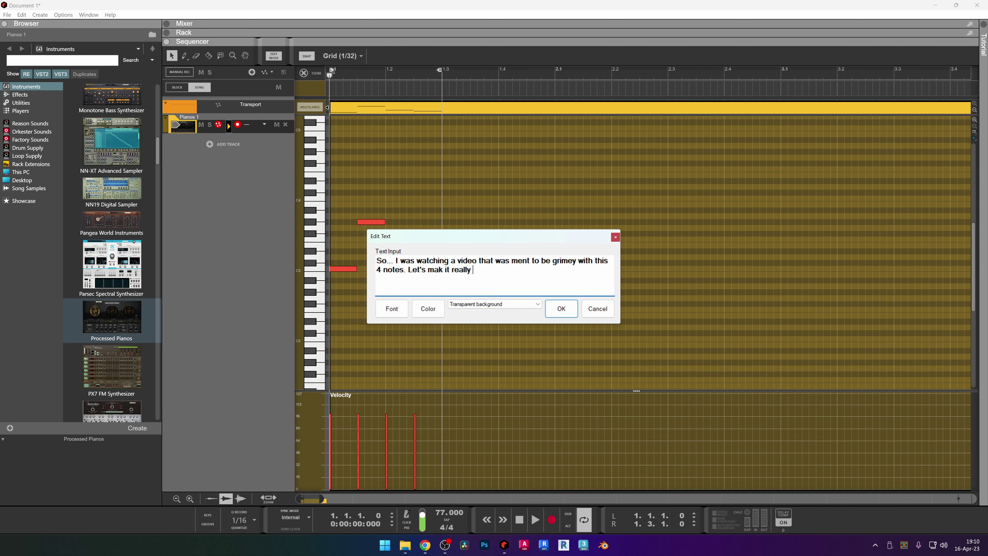
pyautogui.write(' grimmy')
pyautogui.moveTo(551, 241); pyautogui.dragTo(852, 418)
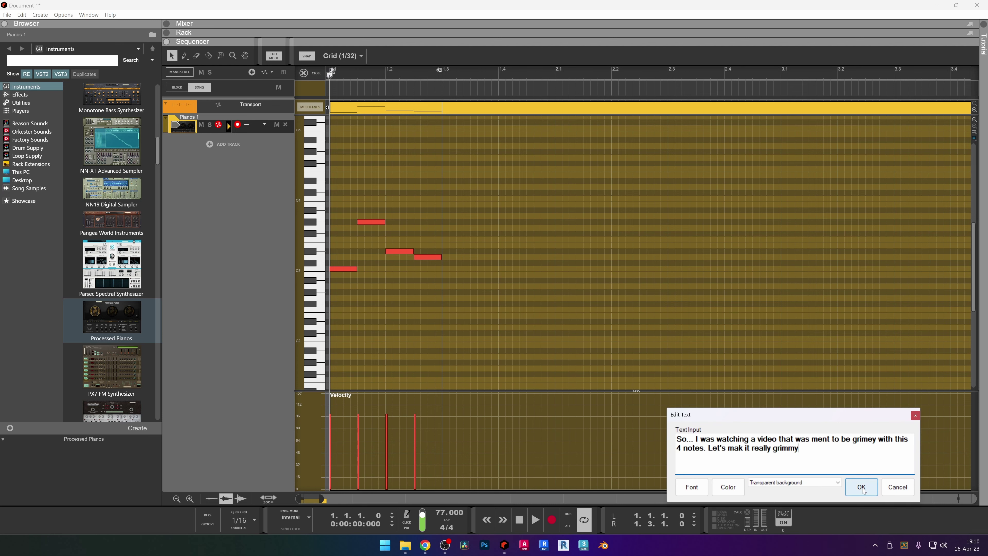
pyautogui.press('Return')
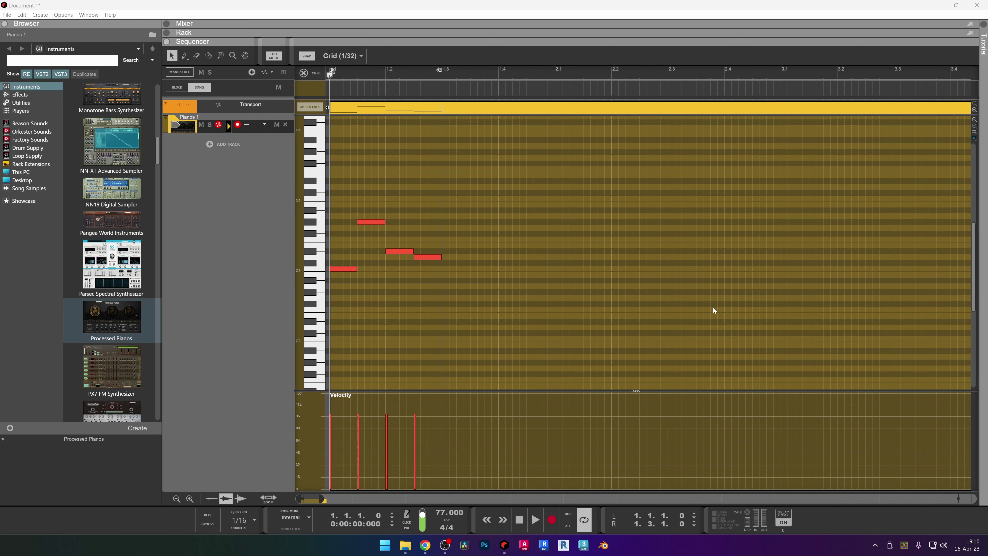
# Select the D#3 note and write an on-screen note beginning "This is a 1-6-3-2 natural minor. Let's mak it".
pyautogui.click(453, 261)
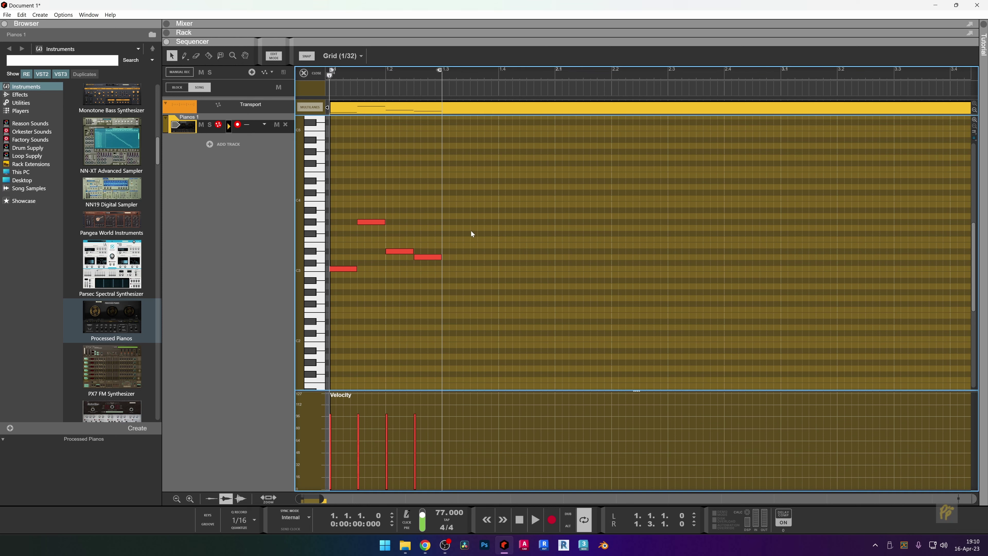
pyautogui.click(401, 252)
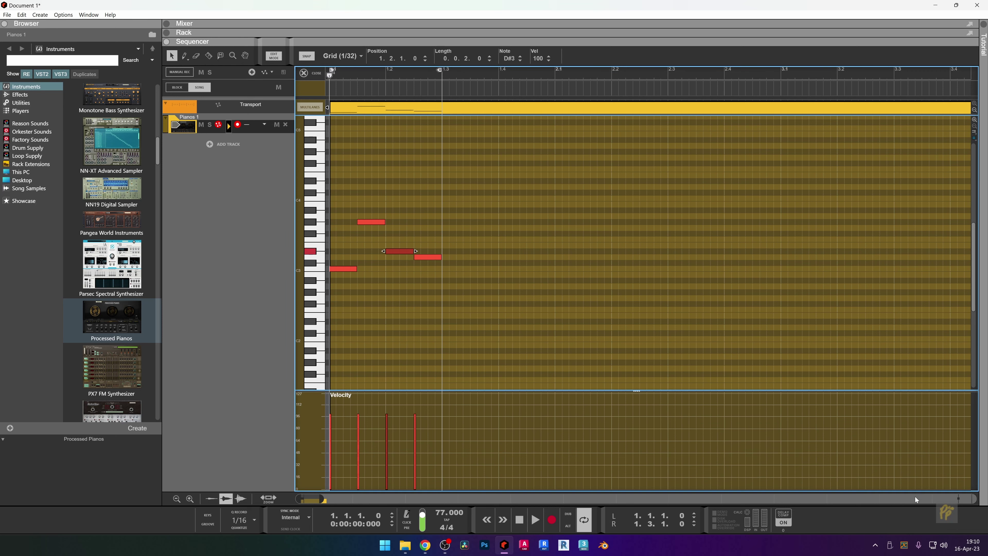
pyautogui.click(947, 518)
pyautogui.click(788, 143)
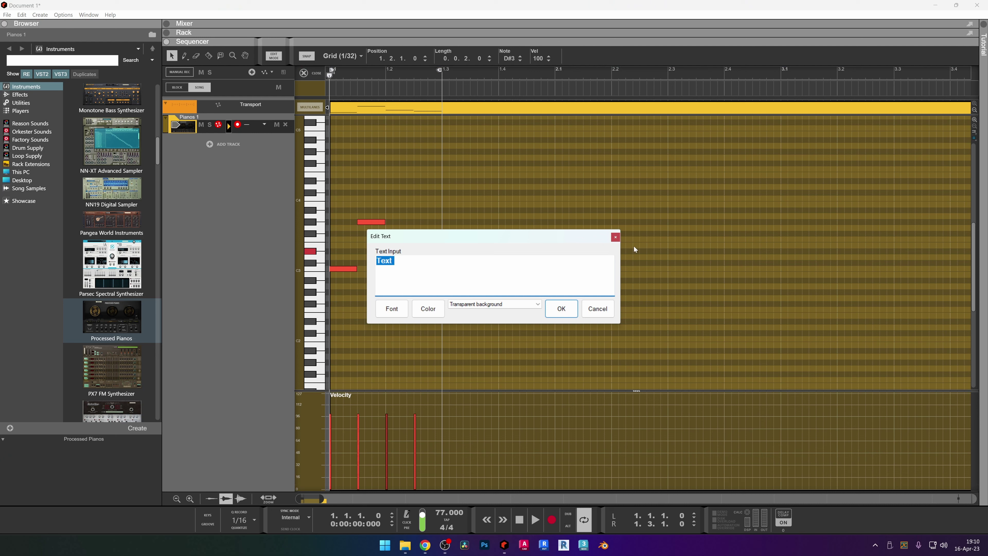
pyautogui.write('T')
pyautogui.write('3-2')
pyautogui.moveTo(414, 235); pyautogui.dragTo(523, 237)
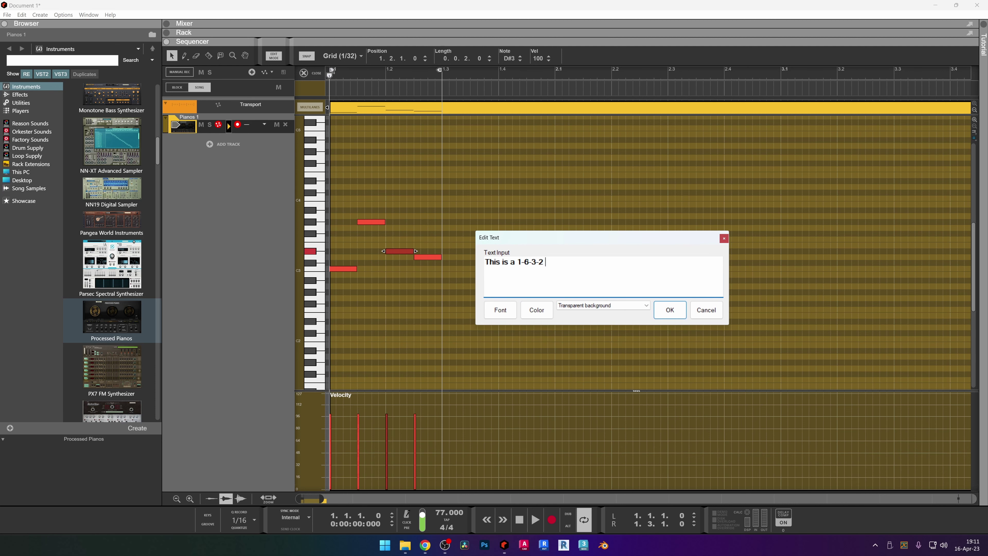
pyautogui.write("-2 natural minor. Let's mak")
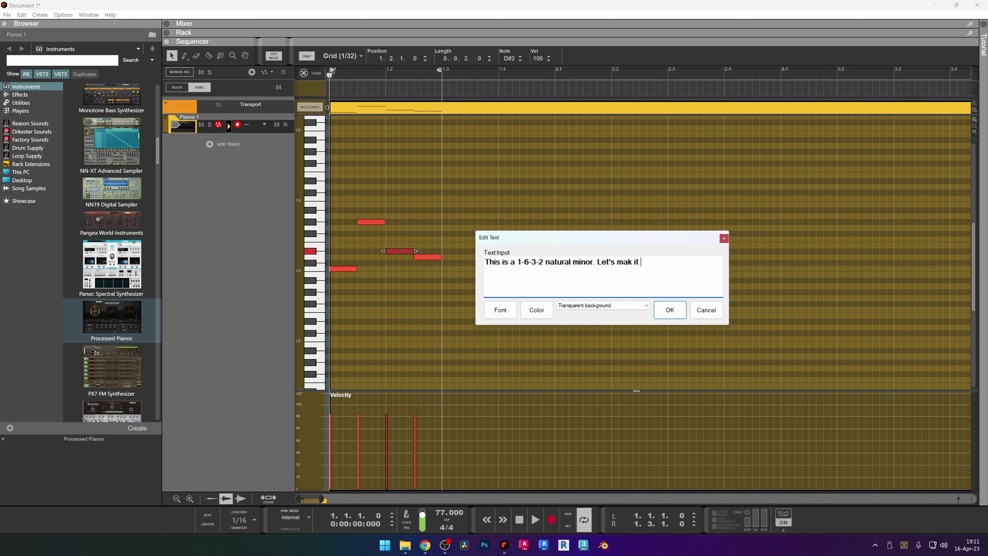
pyautogui.write('e')
pyautogui.write('gian')
pyautogui.press('Escape')
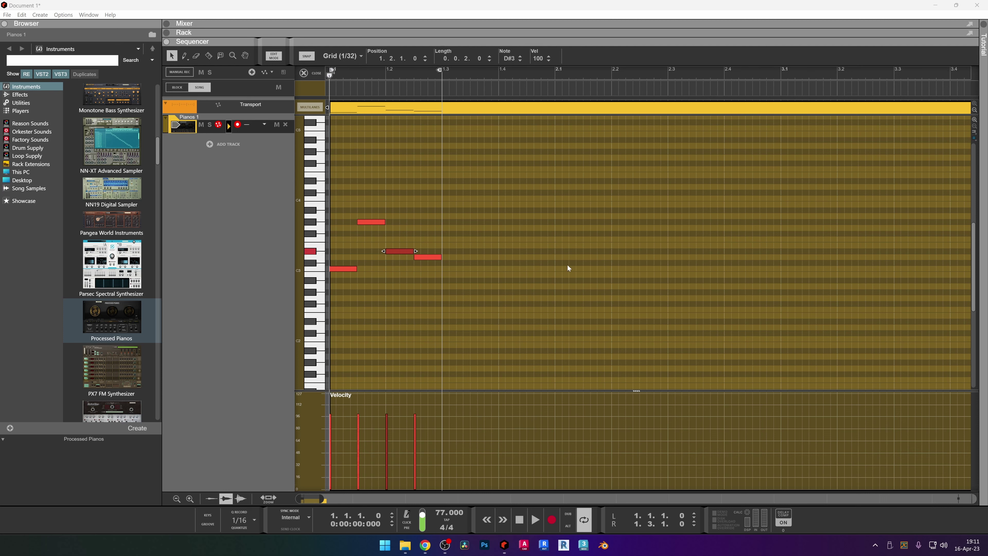
# Try raising the third note of the phrase by three semitones and lower it back by three.
pyautogui.click(466, 188)
pyautogui.click(400, 251)
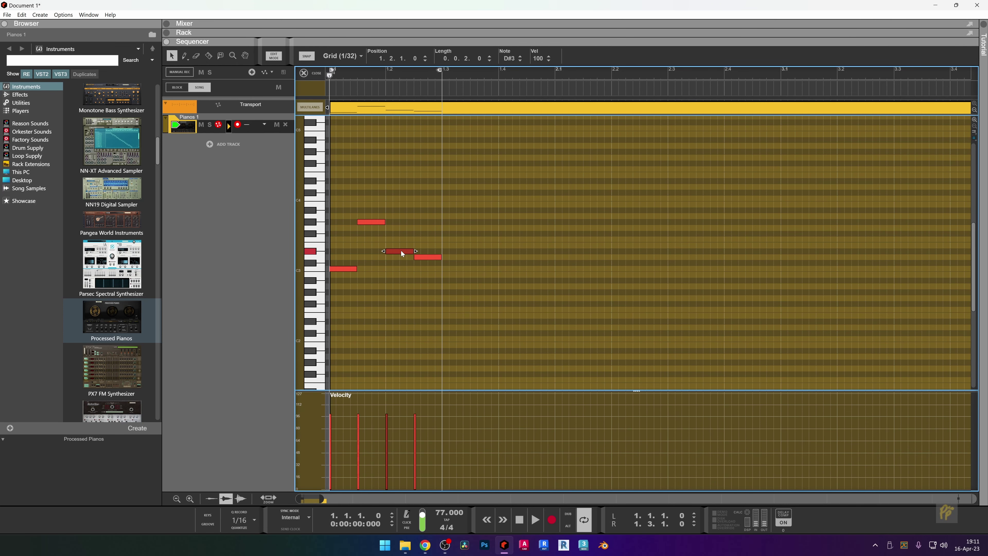
pyautogui.press('Up')
pyautogui.press('Up')
pyautogui.press('Up')
pyautogui.press('Down')
pyautogui.press('Down')
pyautogui.press('Down')
# Duplicate the four-note phrase directly after itself and extend the loop end to 2.1.1.0.
pyautogui.moveTo(584, 159); pyautogui.dragTo(280, 324)
pyautogui.hotkey('ctrl', 'd')
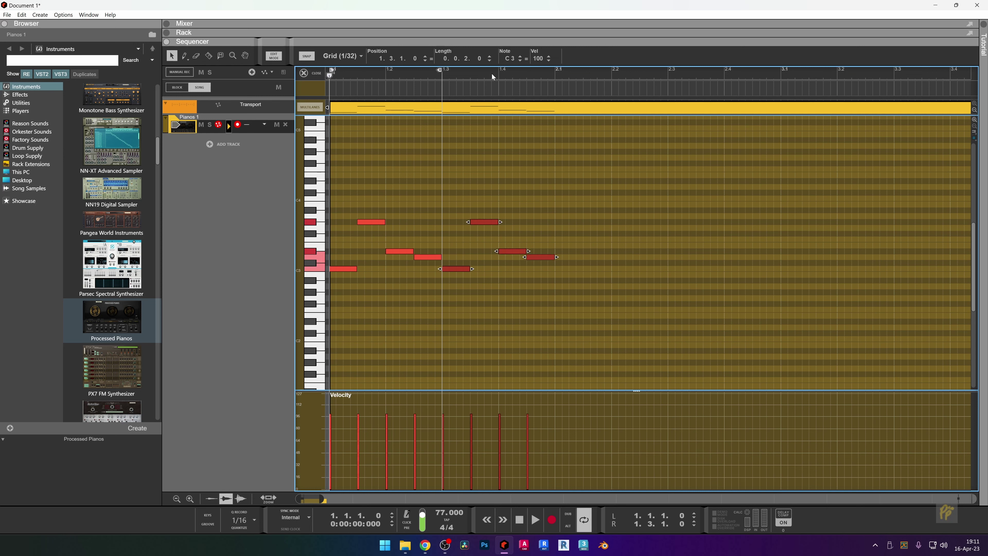
pyautogui.keyDown('ctrl'); pyautogui.click(442, 71); pyautogui.keyUp('ctrl')
pyautogui.moveTo(443, 69); pyautogui.dragTo(555, 69)
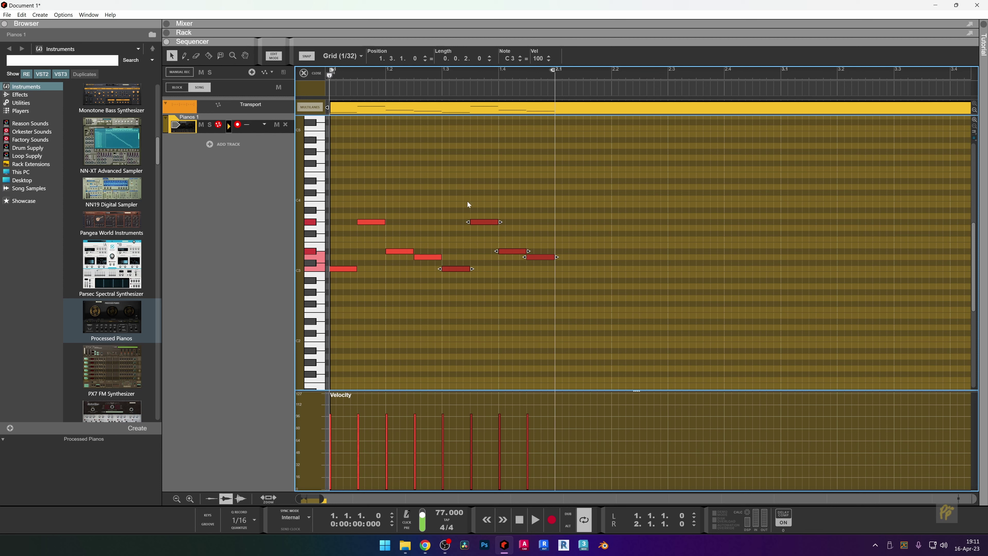
# Raise the duplicated phrase's third note to G3, lower its last note to C#3, and play the loop.
pyautogui.moveTo(518, 231); pyautogui.dragTo(503, 258)
pyautogui.press('Up')
pyautogui.press('Up')
pyautogui.press('Up')
pyautogui.press('Up')
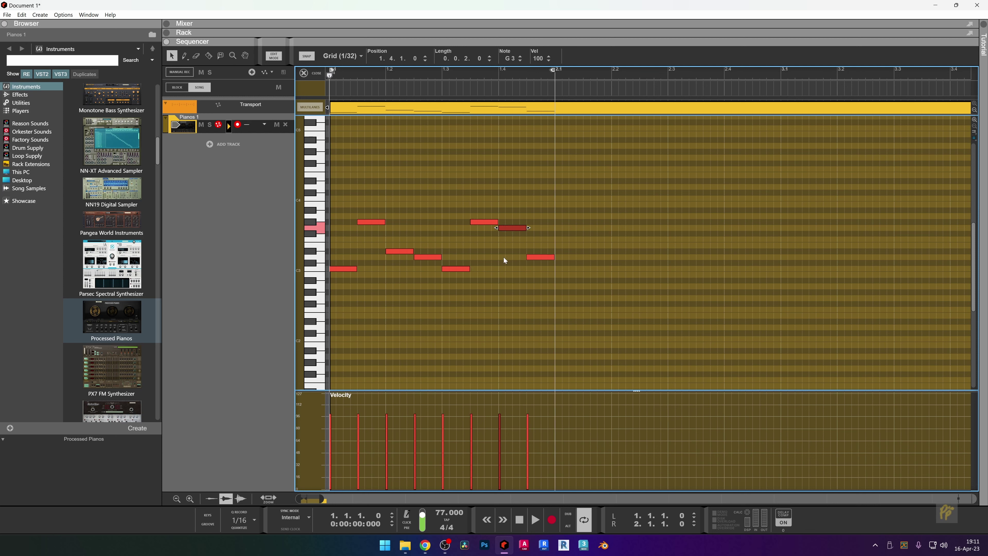
pyautogui.click(539, 257)
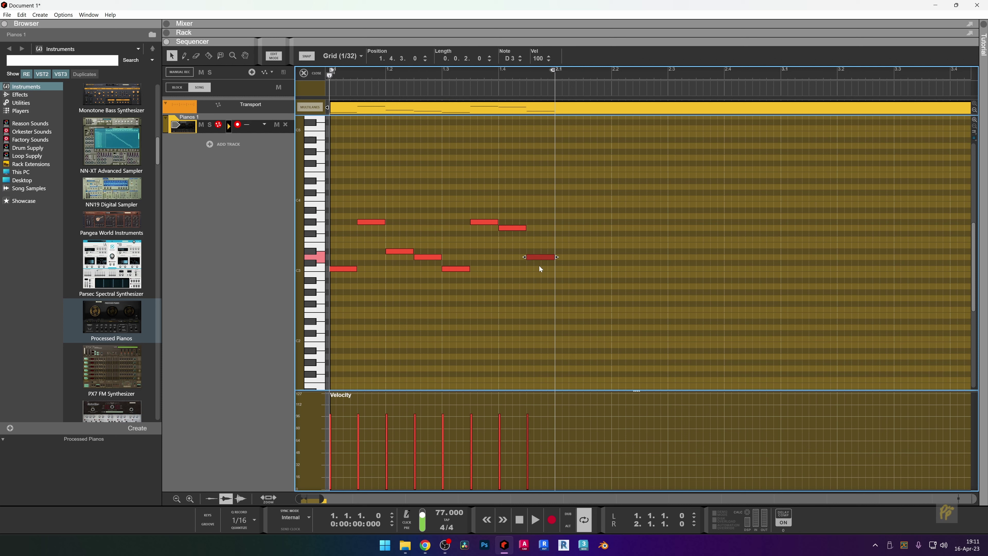
pyautogui.press('Down')
pyautogui.press('space')
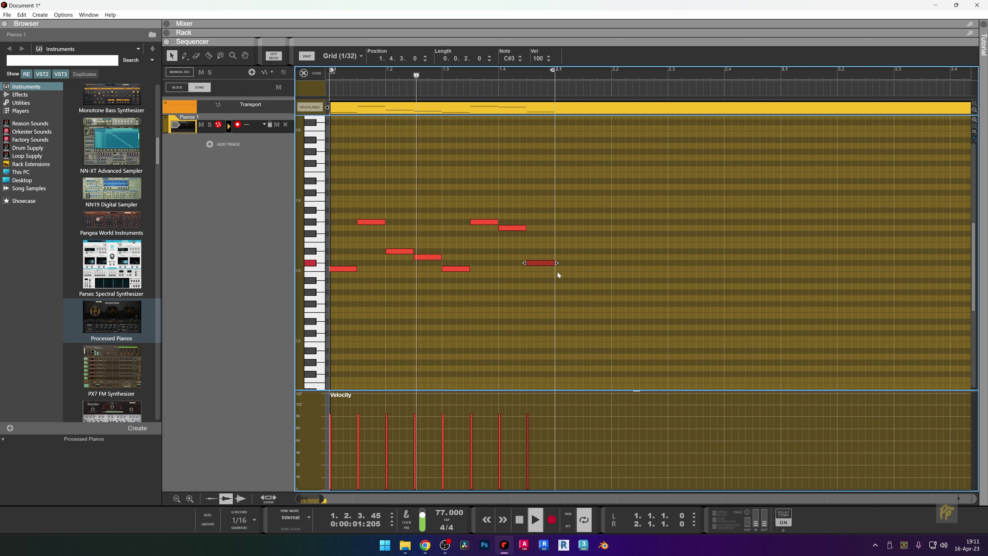
pyautogui.press('space')
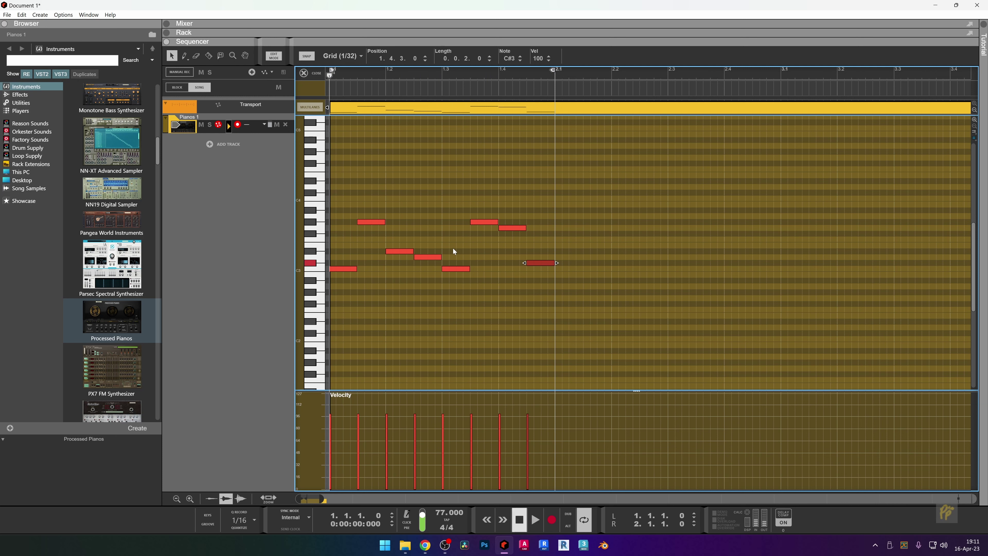
# Try shortening the second phrase's G#3 note to start at 1.3.4 with an A#3 note before it, and undo both edits.
pyautogui.click(481, 222)
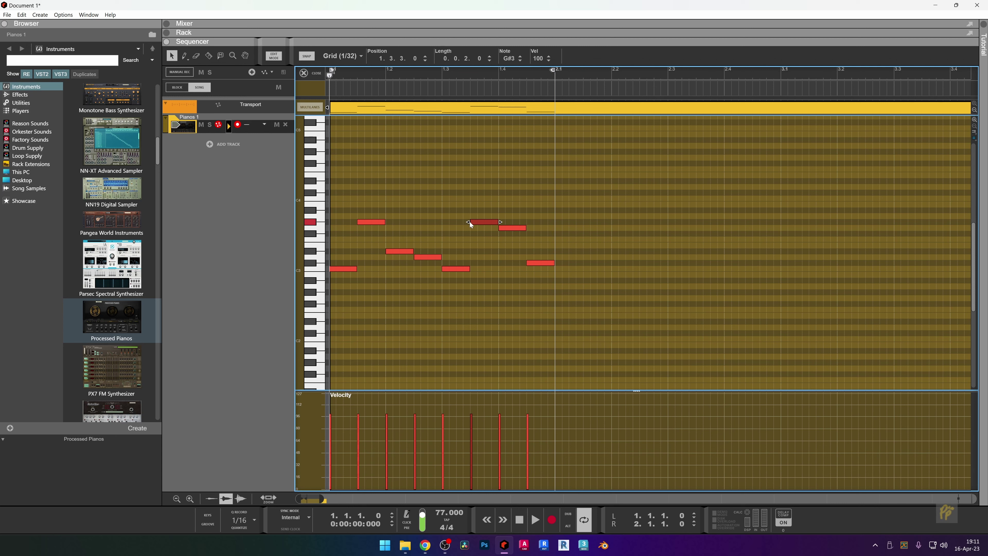
pyautogui.moveTo(469, 221); pyautogui.dragTo(483, 222)
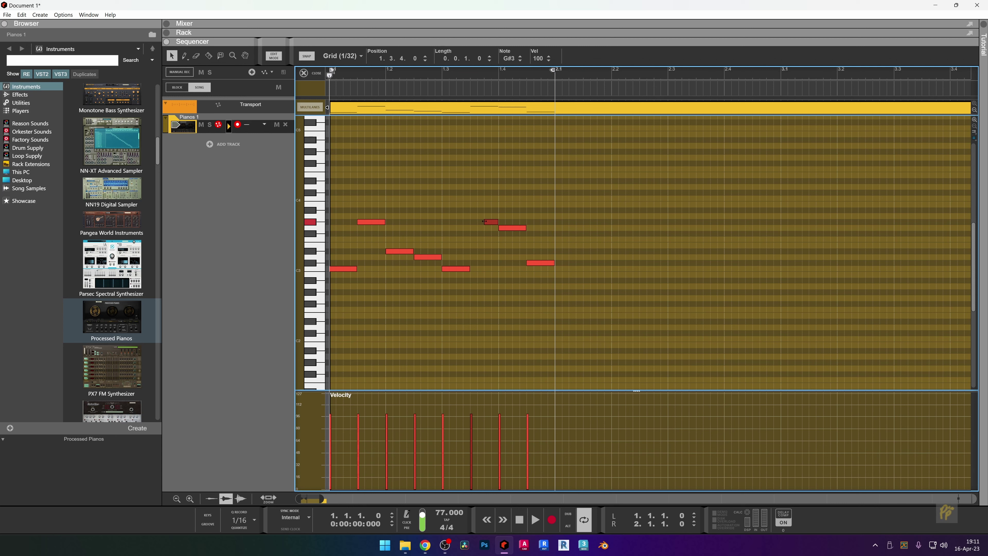
pyautogui.keyDown('ctrl'); pyautogui.click(477, 210); pyautogui.keyUp('ctrl')
pyautogui.press('space')
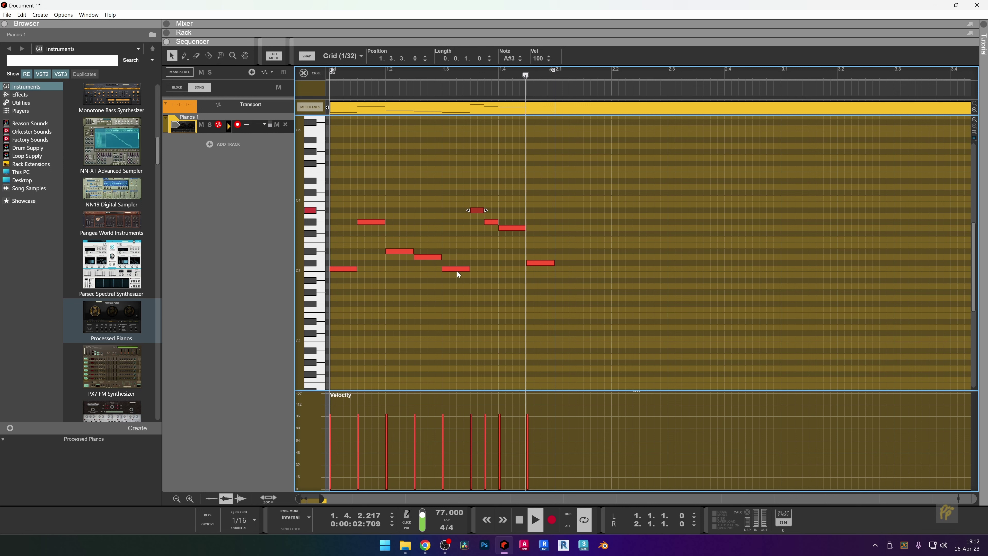
pyautogui.press('space')
pyautogui.hotkey('ctrl', 'z')
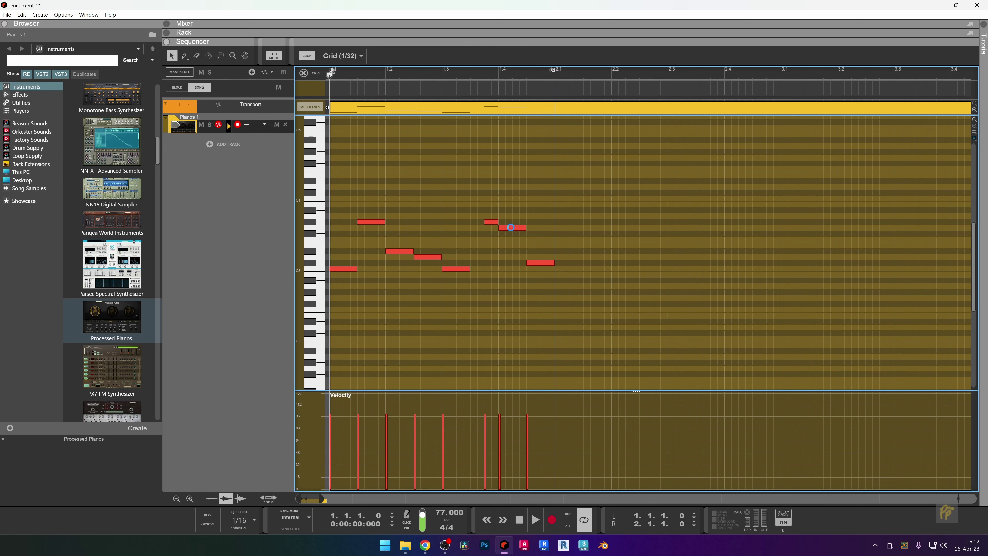
pyautogui.hotkey('ctrl', 'z')
# Replace the first four notes with a copy of the second phrase starting at 1.1.1.0, and play the result.
pyautogui.press('space')
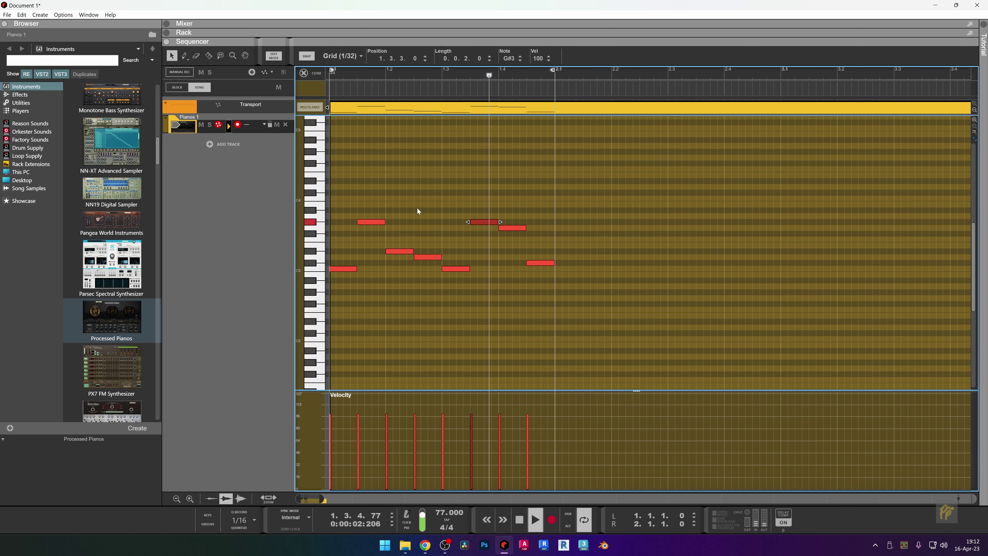
pyautogui.moveTo(417, 208); pyautogui.dragTo(336, 315)
pyautogui.press('space')
pyautogui.press('Delete')
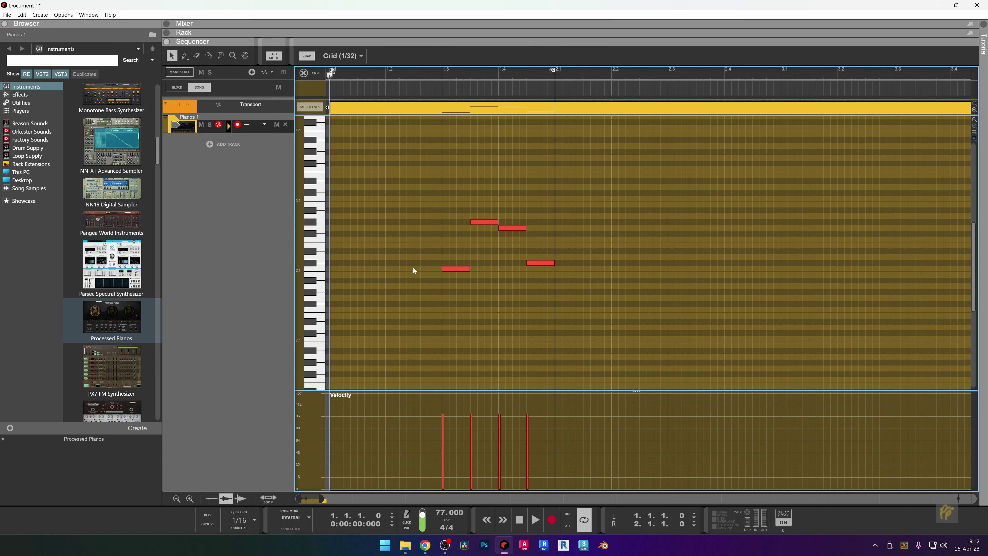
pyautogui.moveTo(568, 186); pyautogui.dragTo(328, 268)
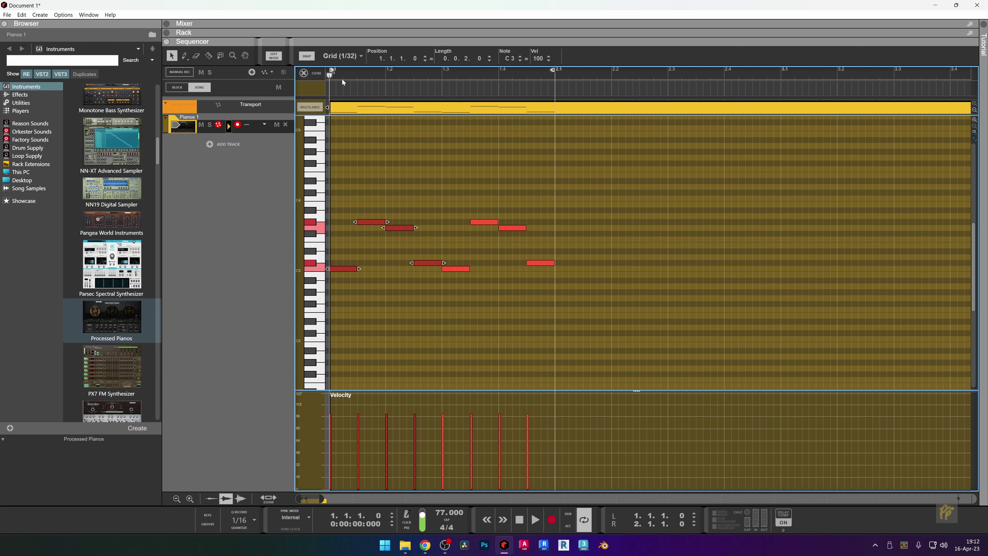
pyautogui.press('space')
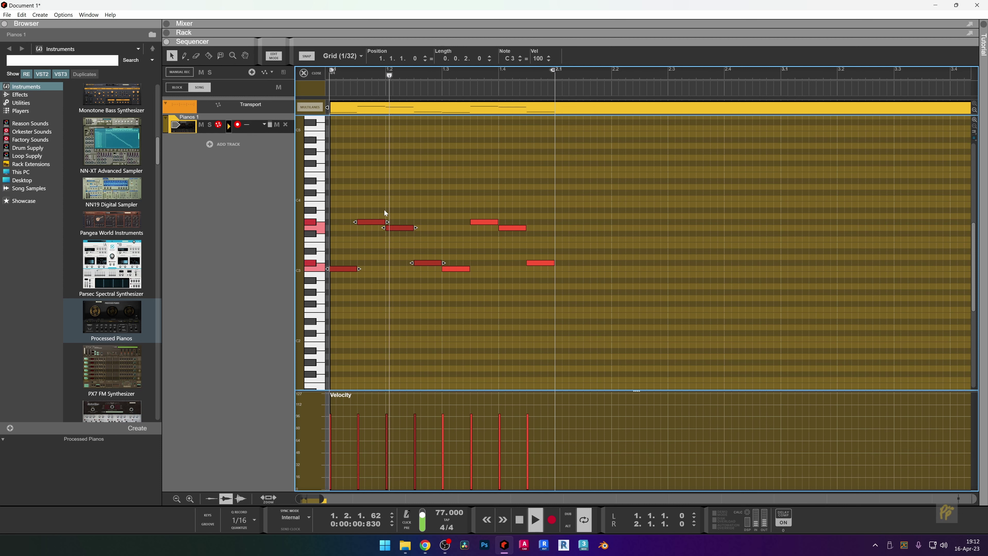
pyautogui.press('space')
# Move the first phrase's G#3 note to position 1.1.2.0 and lengthen it to 0.0.3.0 while auditioning the loop.
pyautogui.click(371, 222)
pyautogui.moveTo(374, 223); pyautogui.dragTo(362, 224)
pyautogui.press('space')
pyautogui.click(378, 250)
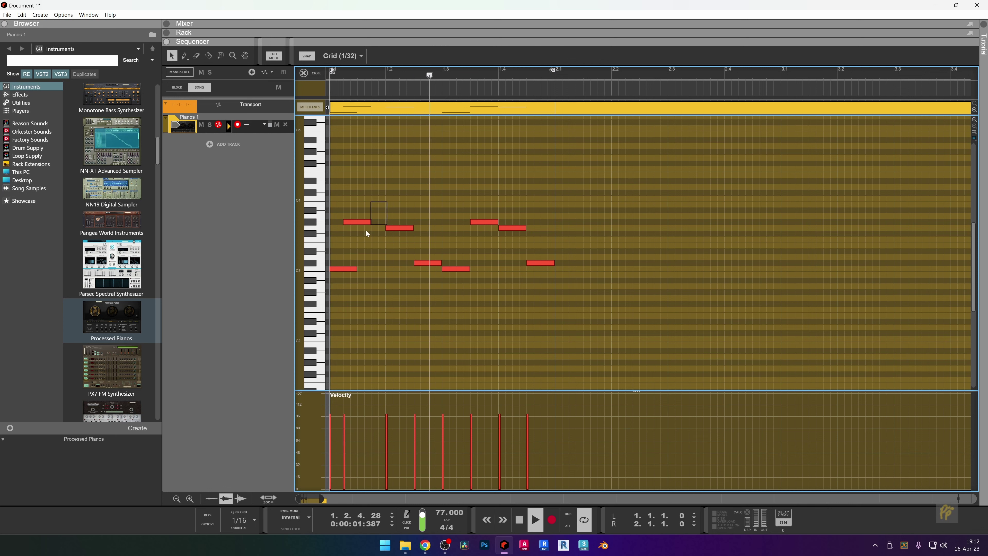
pyautogui.click(359, 222)
pyautogui.press('space')
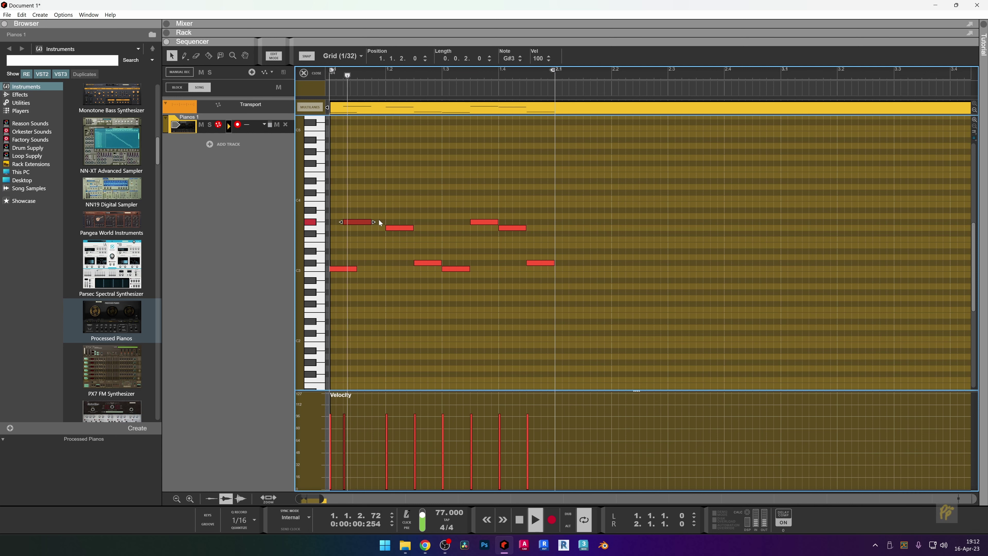
pyautogui.press('space')
pyautogui.moveTo(374, 221); pyautogui.dragTo(388, 222)
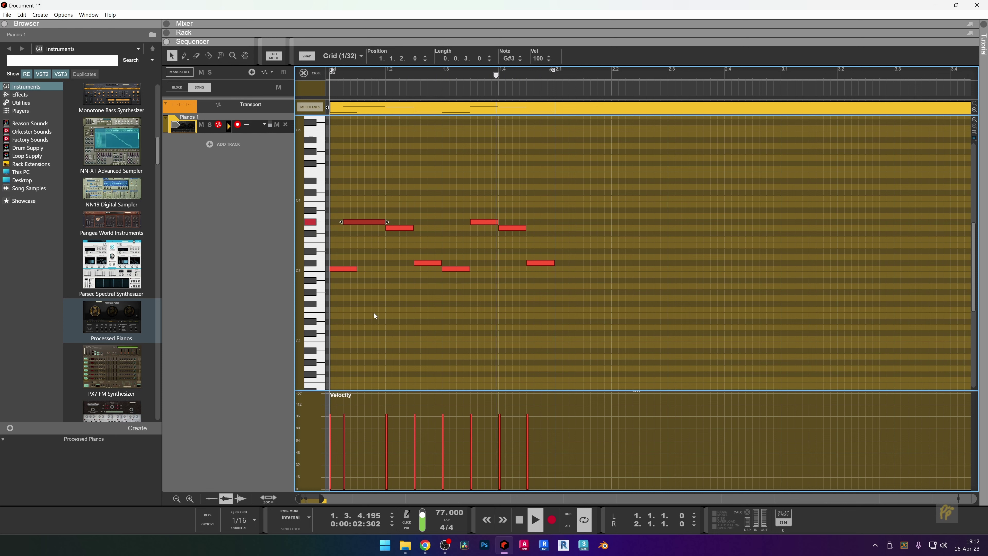
# Draw two consecutive two-beat bass notes, C#2 and C2, under the melody and lower both by an octave.
pyautogui.moveTo(331, 333); pyautogui.dragTo(556, 338)
pyautogui.click(445, 338)
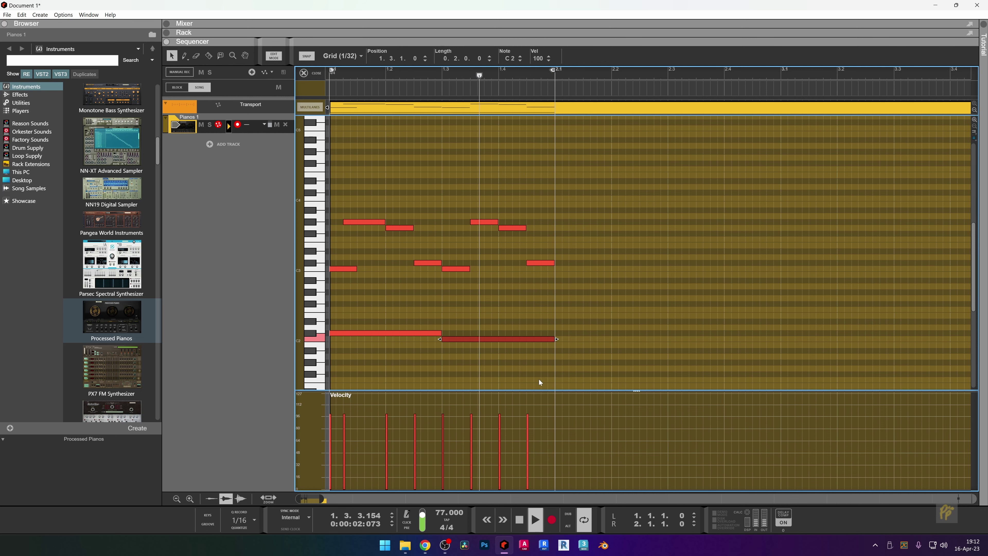
pyautogui.scroll(-3, 439, 304)
pyautogui.click(503, 209)
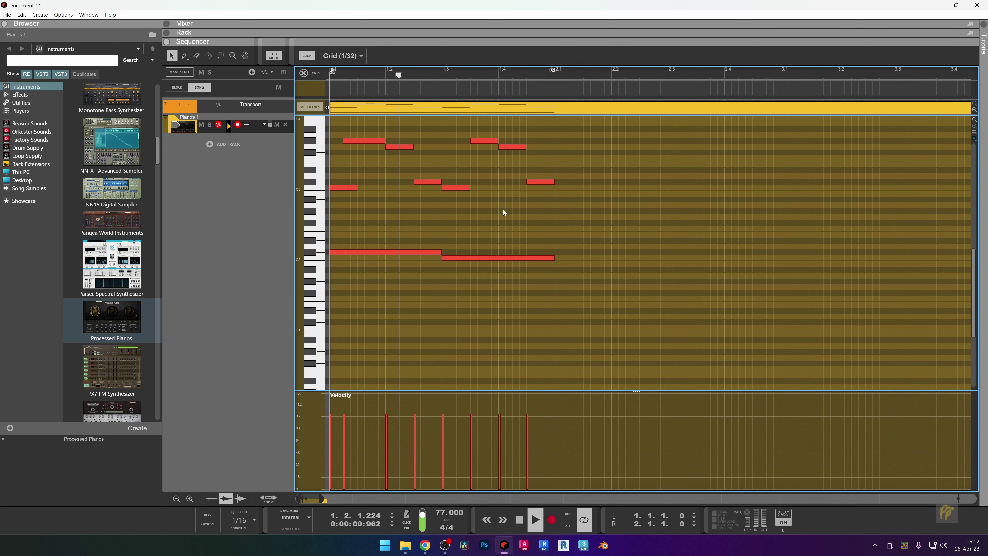
pyautogui.moveTo(503, 212); pyautogui.dragTo(372, 281)
pyautogui.hotkey('shift', 'Down')
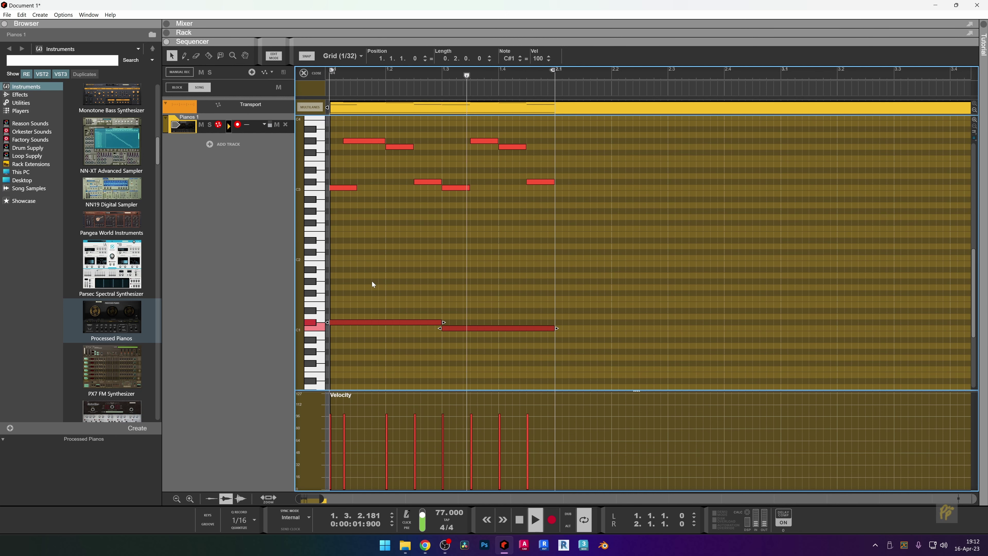
pyautogui.click(415, 230)
pyautogui.scroll(2, 472, 244)
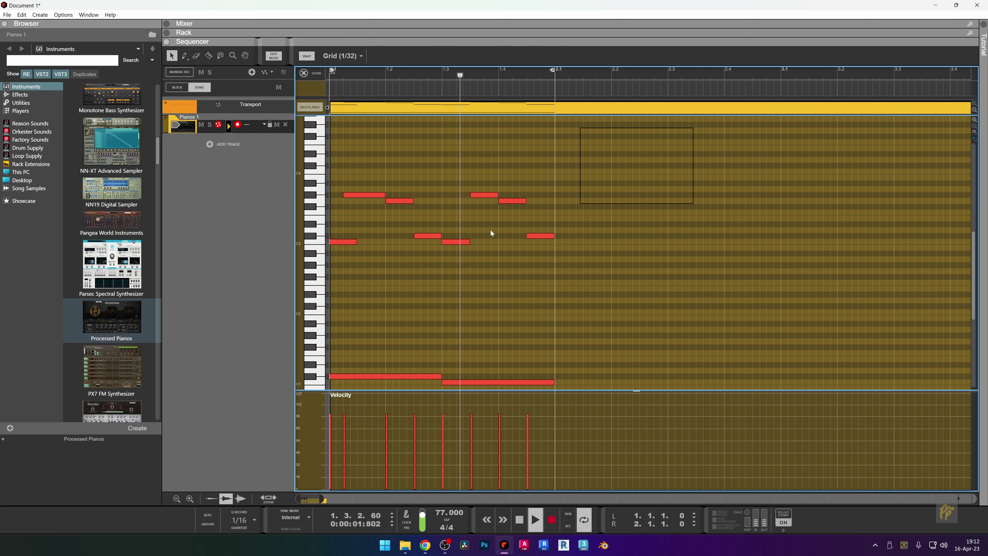
# Lower all eight melody notes by an octave so the phrase starts on C2.
pyautogui.moveTo(564, 183); pyautogui.dragTo(297, 277)
pyautogui.hotkey('shift', 'Down')
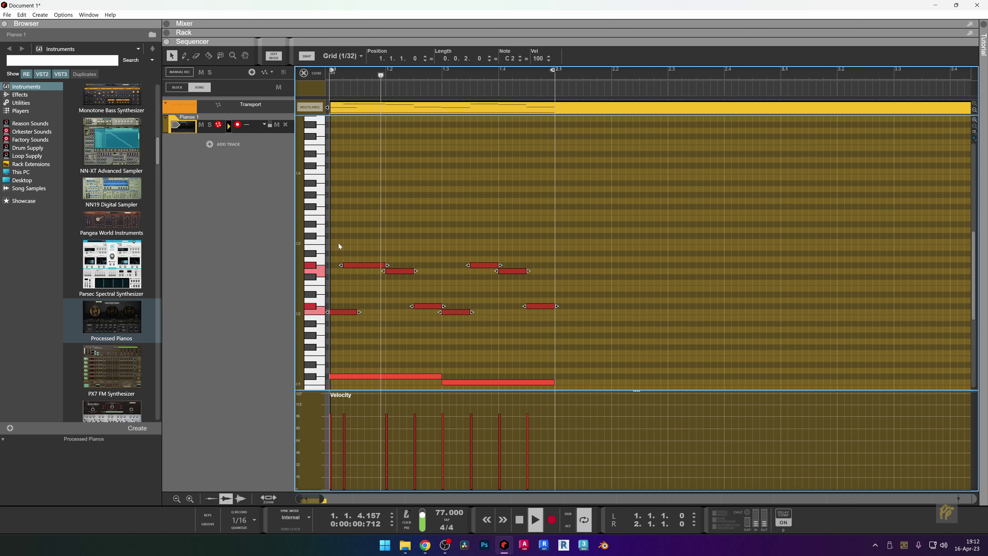
# Copy the two long bass notes an octave down to C#0 and C0, and set the copies' velocity to 71.
pyautogui.scroll(-3, 425, 218)
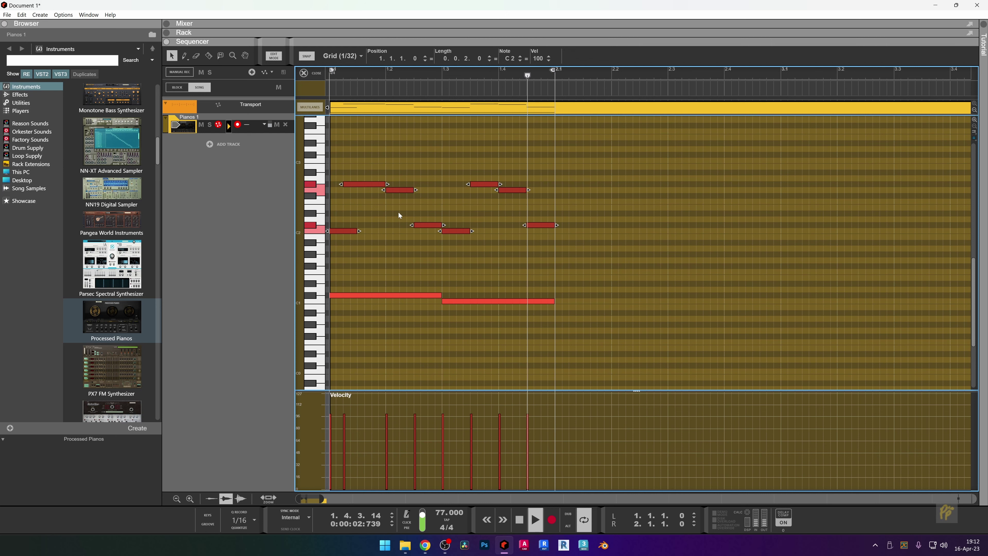
pyautogui.moveTo(444, 243); pyautogui.dragTo(402, 326)
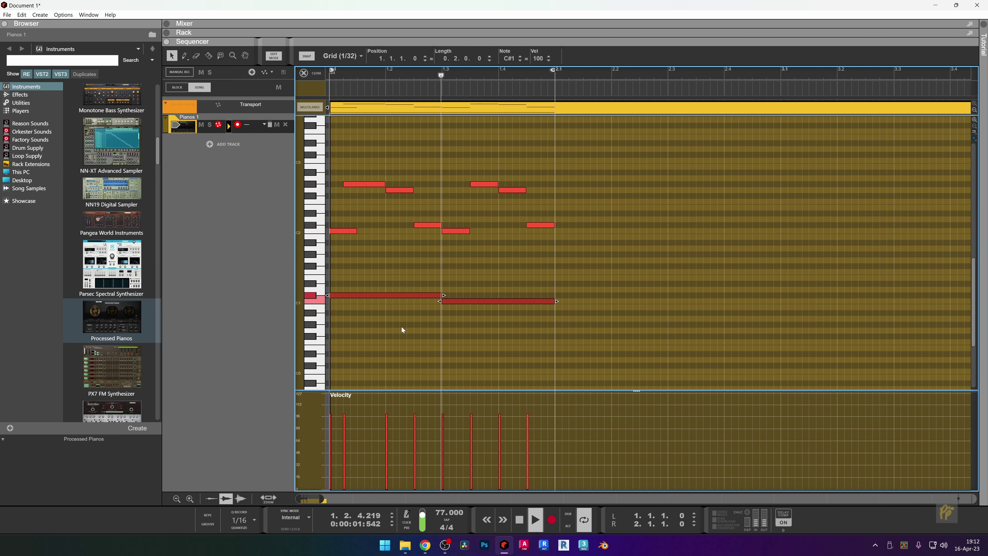
pyautogui.scroll(-2, 393, 300)
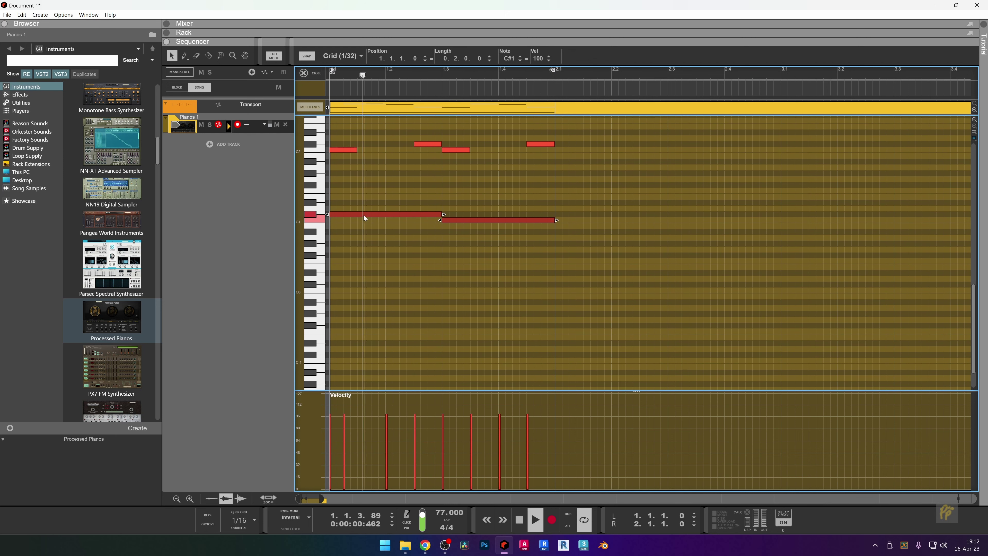
pyautogui.moveTo(363, 215); pyautogui.dragTo(363, 285)
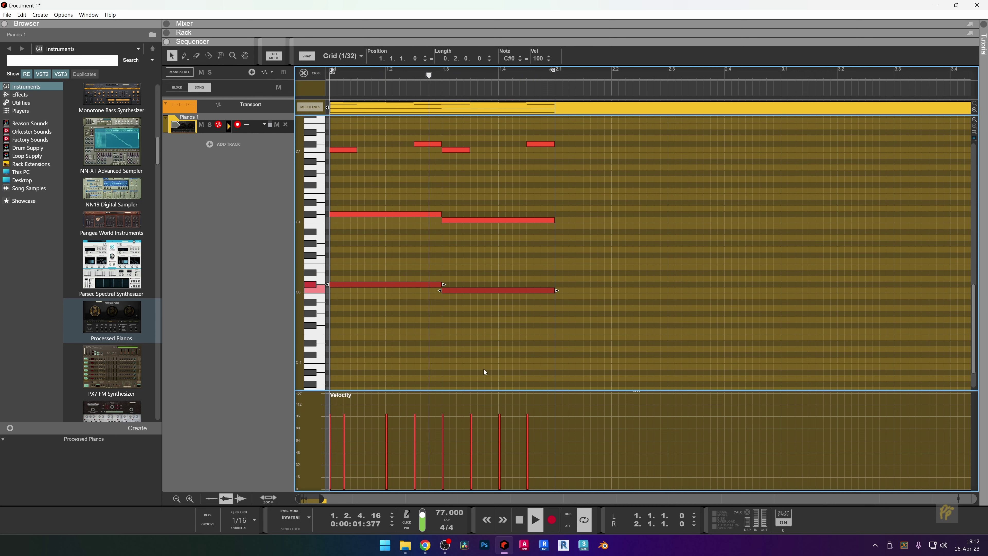
pyautogui.moveTo(539, 57); pyautogui.dragTo(533, 132)
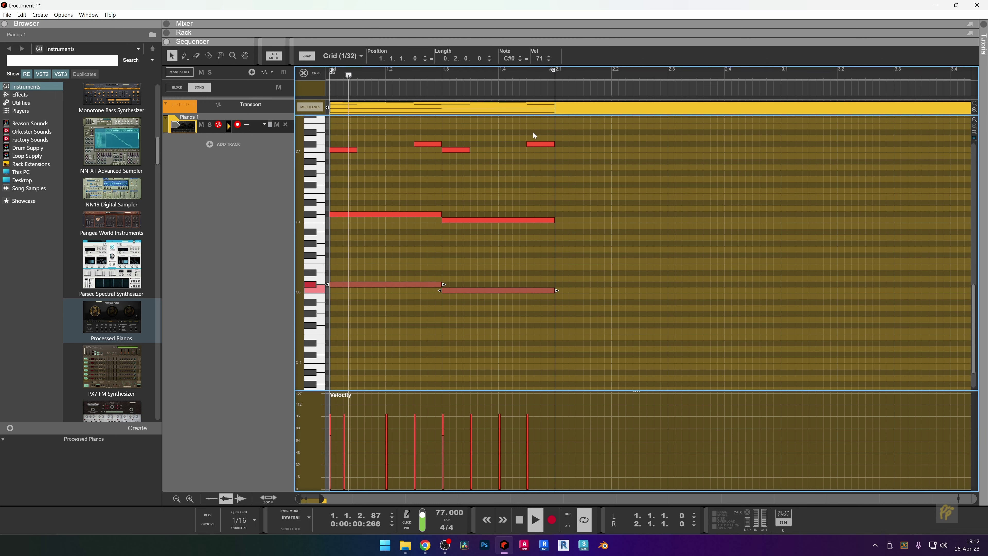
# Copy the eight melody notes an octave up, starting on C3, and listen to the loop.
pyautogui.scroll(4, 528, 351)
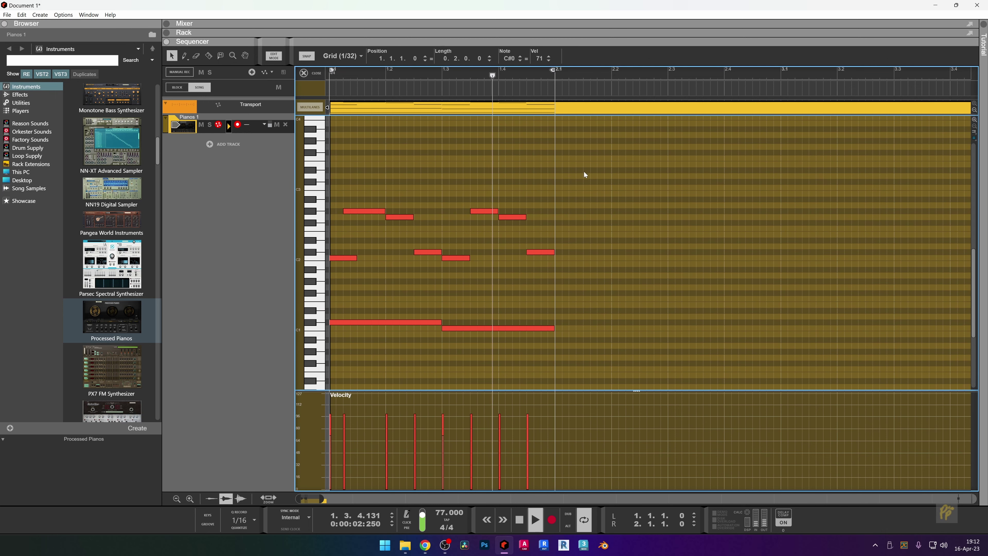
pyautogui.moveTo(606, 157); pyautogui.dragTo(344, 195)
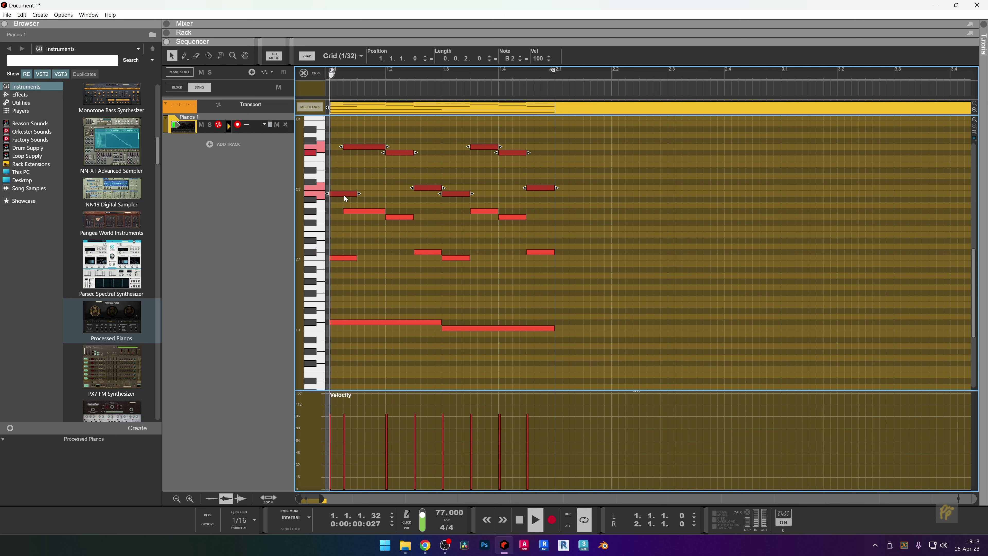
pyautogui.hotkey('ctrl', 'Up')
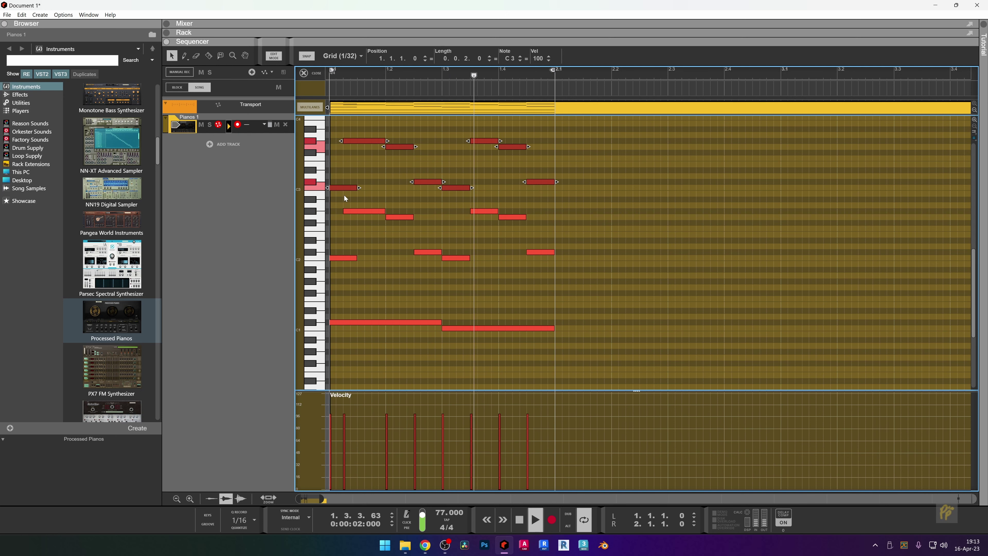
pyautogui.scroll(4, 433, 280)
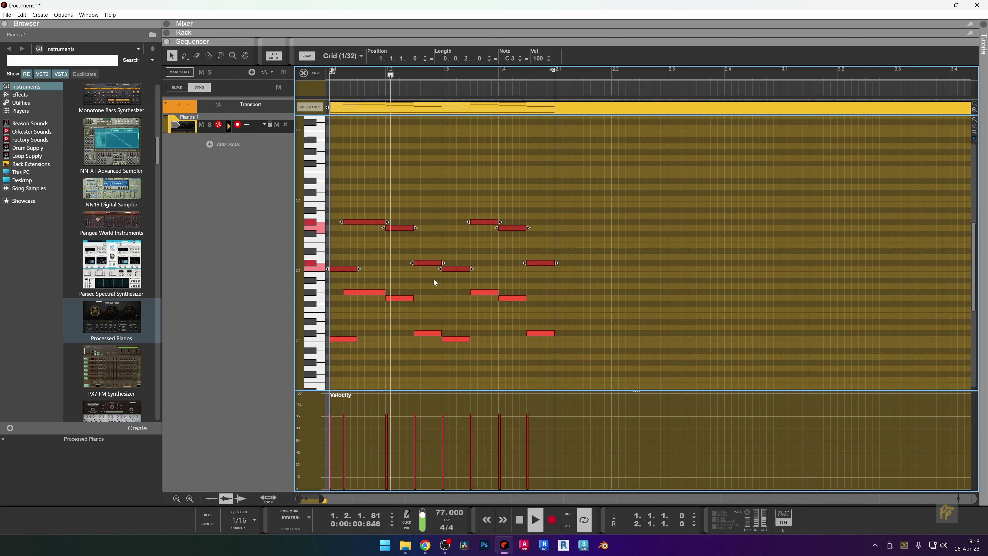
pyautogui.scroll(-4, 432, 256)
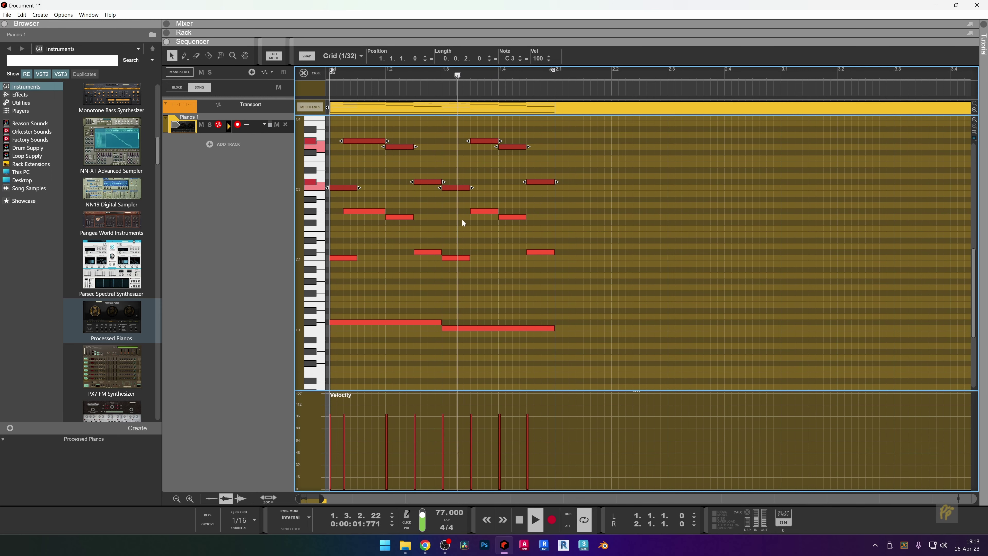
pyautogui.scroll(4, 403, 322)
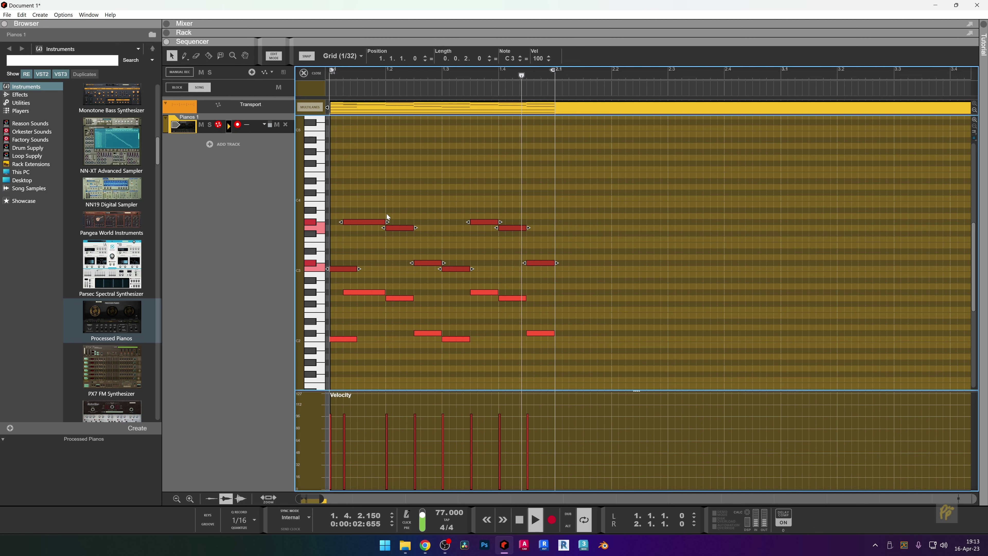
# Draw two counter-melody notes of length 0.0.1.0 above the phrase, C#4 at 1.1.4.0 and C4 at 1.2.4.0, while auditioning the loop.
pyautogui.press('space')
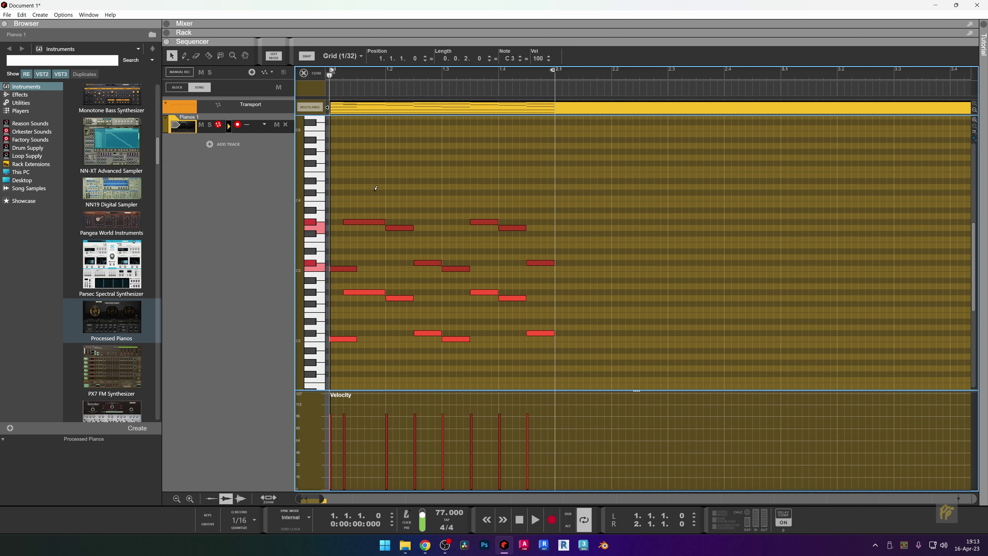
pyautogui.click(376, 192)
pyautogui.press('space')
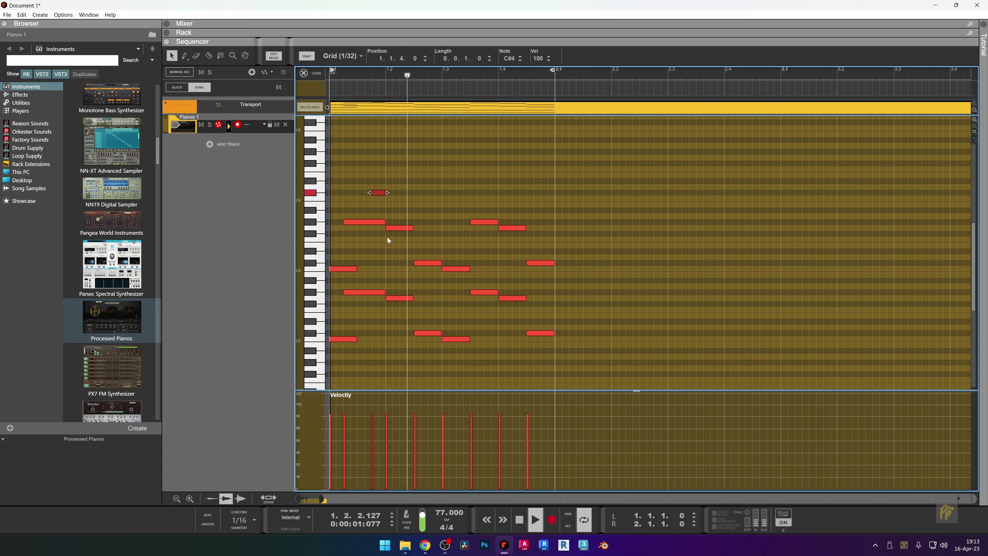
pyautogui.press('space')
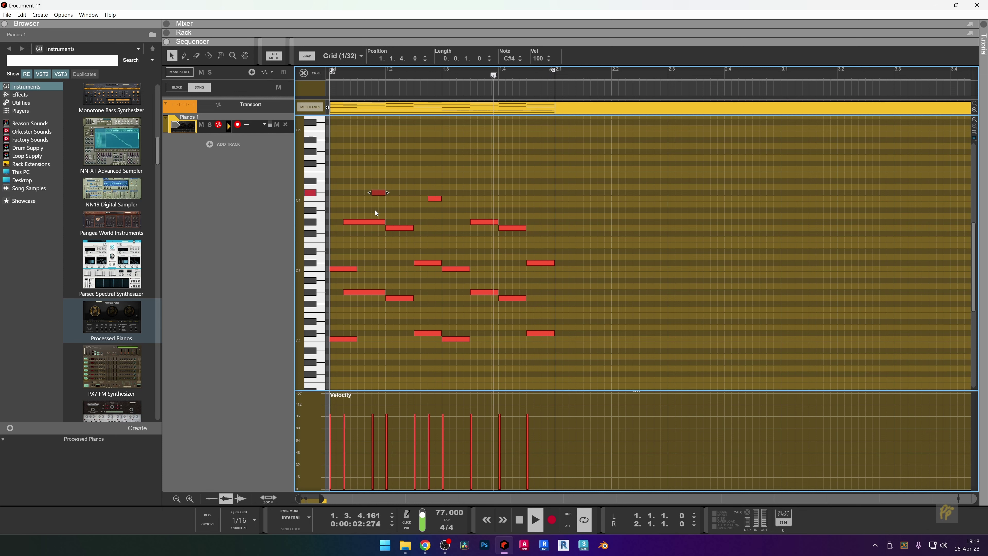
# Lengthen the C#4 counter note to 0.0.3.120 and the C4 note to 0.2.1.0, reaching the end of the bar.
pyautogui.click(387, 194)
pyautogui.moveTo(386, 193); pyautogui.dragTo(417, 187)
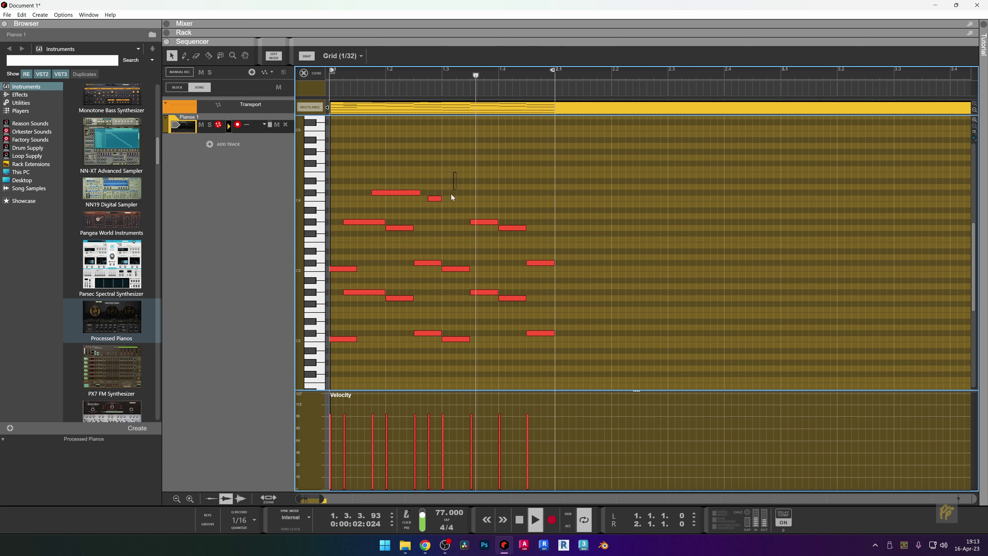
pyautogui.moveTo(441, 198); pyautogui.dragTo(554, 198)
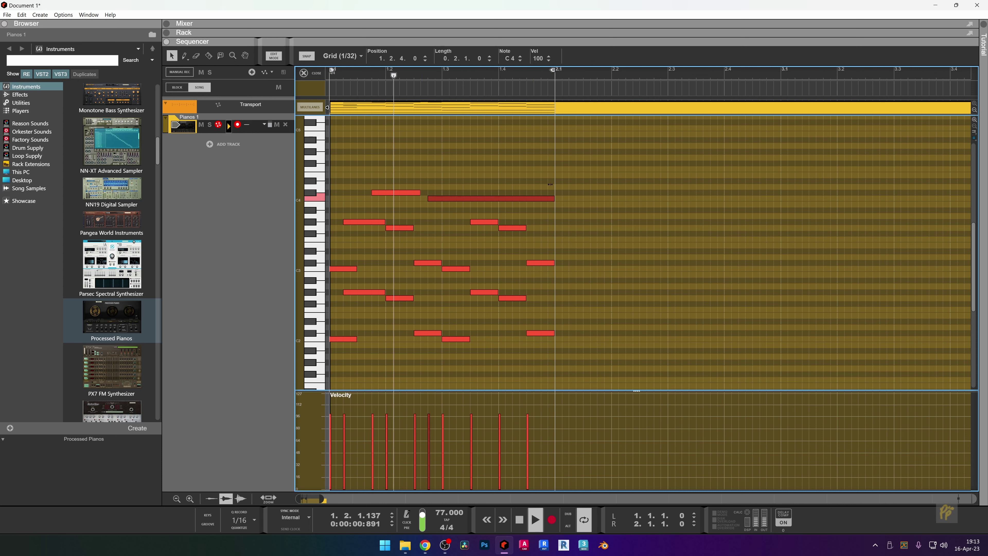
# Raise both counter-melody notes by an octave to C#5 and C5.
pyautogui.moveTo(486, 160); pyautogui.dragTo(372, 201)
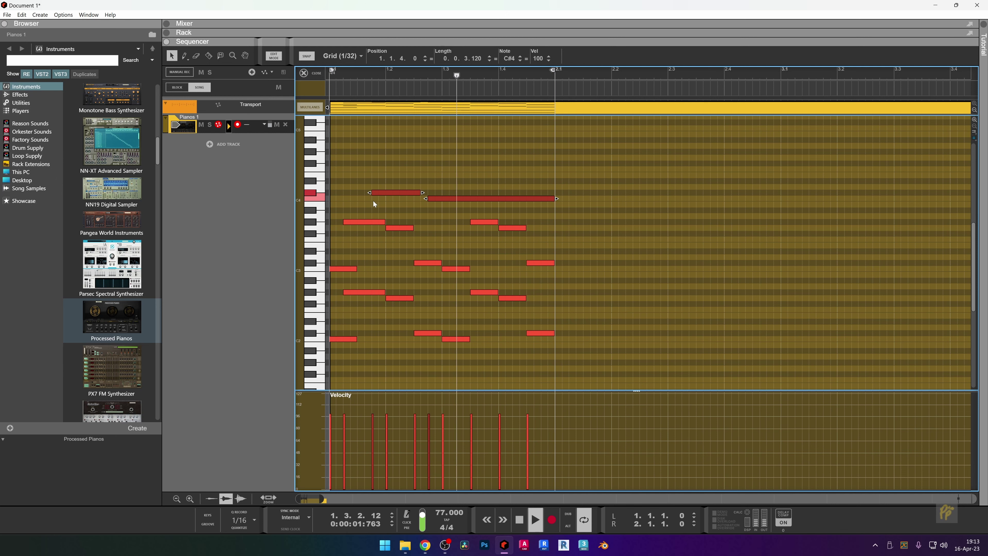
pyautogui.hotkey('shift', 'Up')
pyautogui.scroll(3, 436, 200)
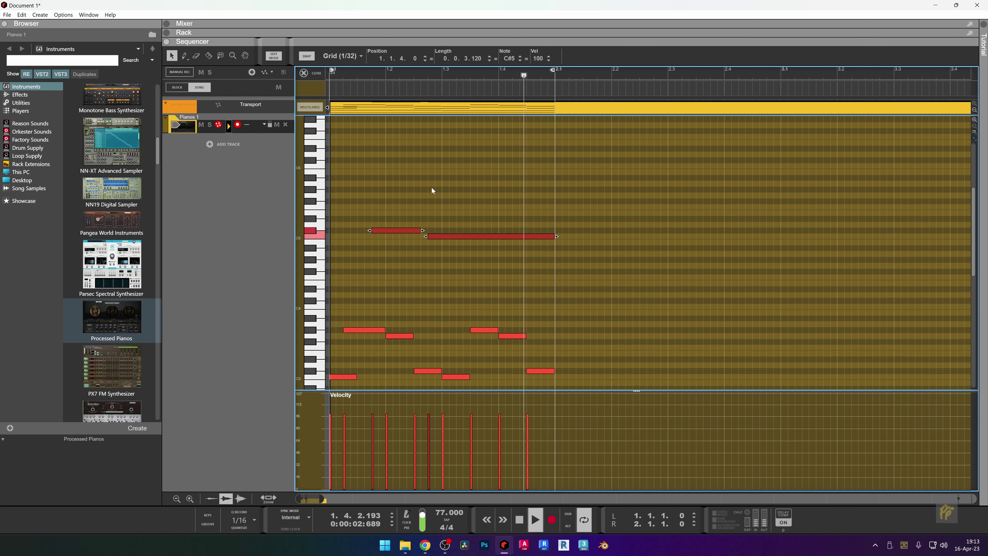
# Draw four 0.0.0.120 G#5 notes a sixteenth apart from 1.1.1.0, delete the second and fourth, and stop playback.
pyautogui.keyDown('alt'); pyautogui.click(332, 191); pyautogui.keyUp('alt')
pyautogui.keyDown('alt'); pyautogui.click(347, 189); pyautogui.keyUp('alt')
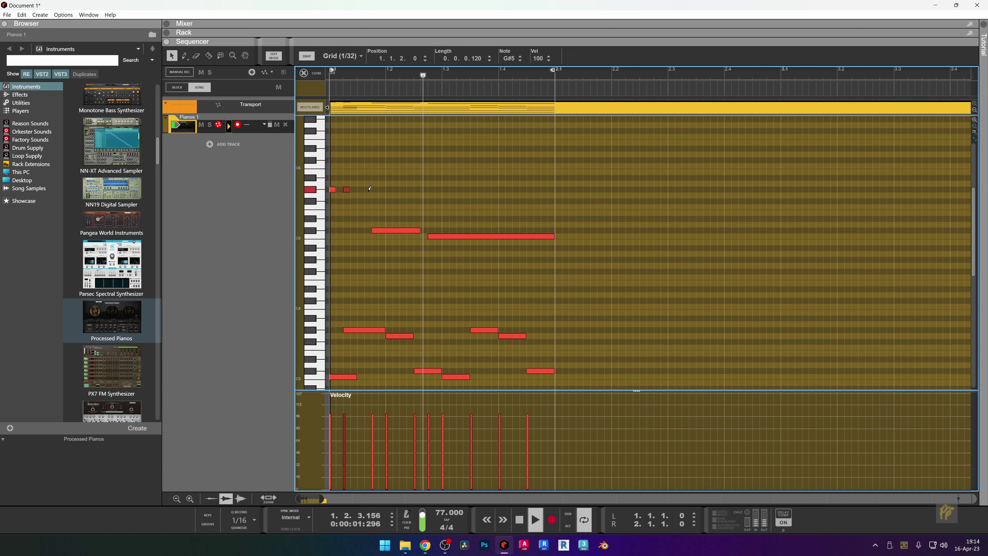
pyautogui.keyDown('alt'); pyautogui.click(361, 190); pyautogui.keyUp('alt')
pyautogui.keyDown('alt'); pyautogui.click(374, 190); pyautogui.keyUp('alt')
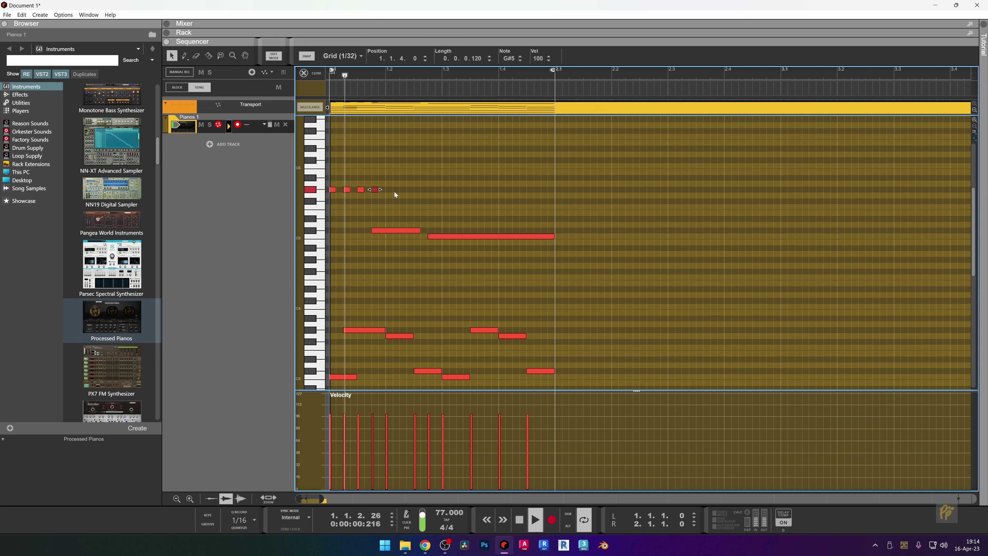
pyautogui.keyDown('alt'); pyautogui.click(347, 190); pyautogui.keyUp('alt')
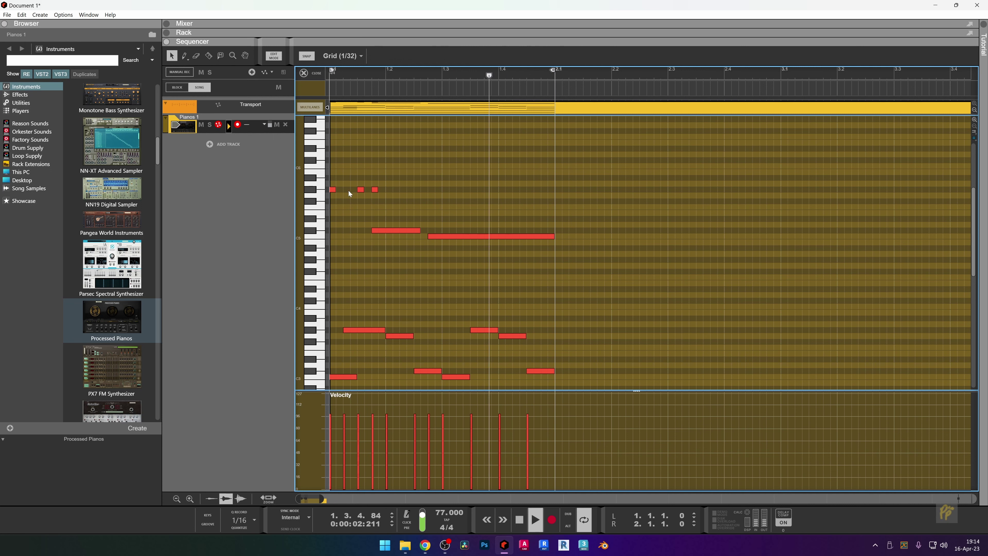
pyautogui.keyDown('alt'); pyautogui.click(375, 190); pyautogui.keyUp('alt')
pyautogui.press('space')
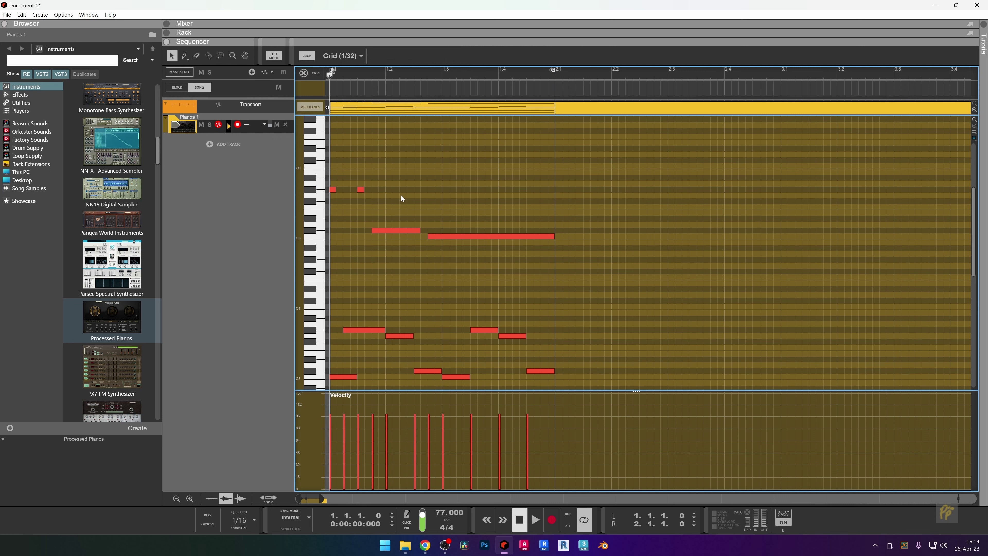
# Lengthen the G#5 notes to 0.0.1.0 and duplicate them across the bar as eight evenly spaced eighth-note hits, then play the loop.
pyautogui.moveTo(388, 182); pyautogui.dragTo(330, 205)
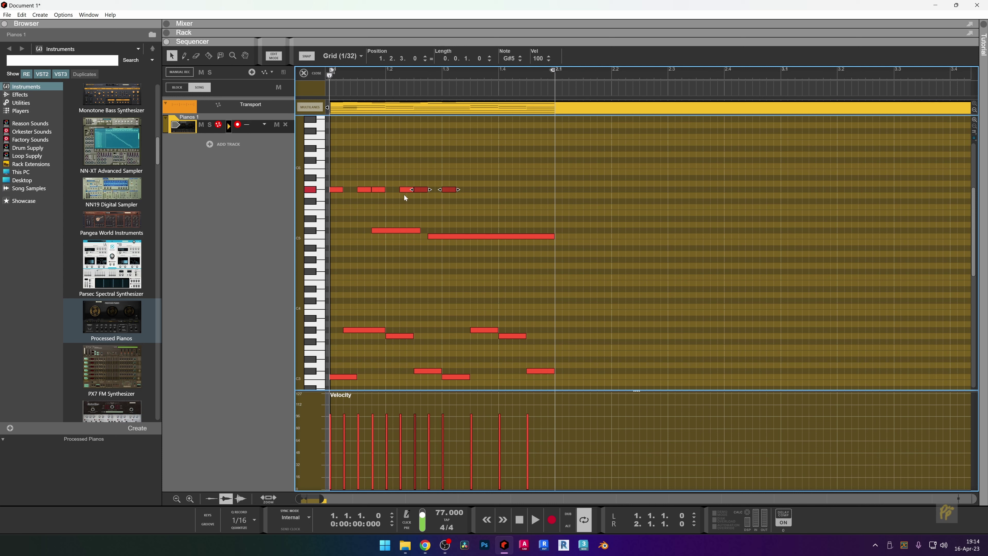
pyautogui.moveTo(466, 188); pyautogui.dragTo(374, 196)
pyautogui.hotkey('ctrl', 'Right')
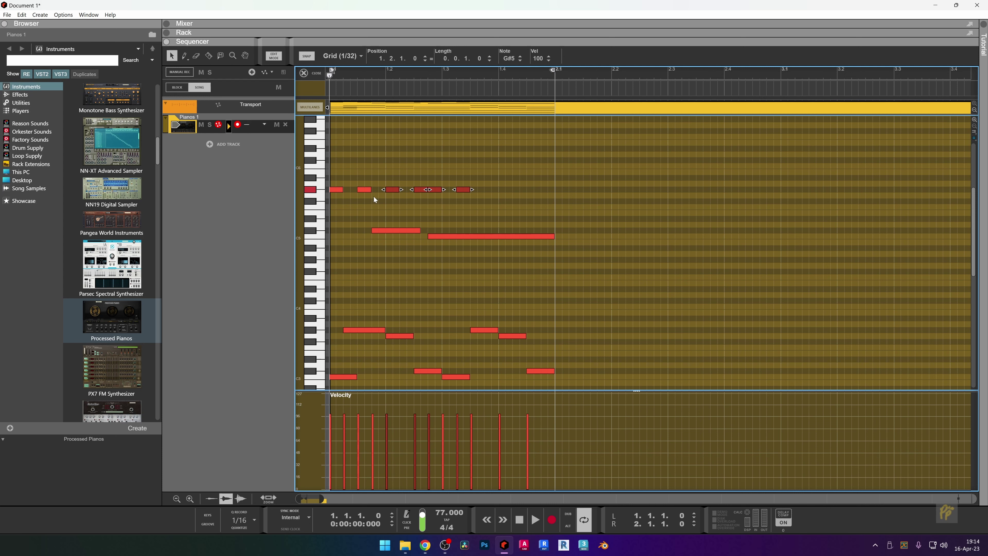
pyautogui.moveTo(517, 169); pyautogui.dragTo(434, 211)
pyautogui.hotkey('ctrl', 'Right')
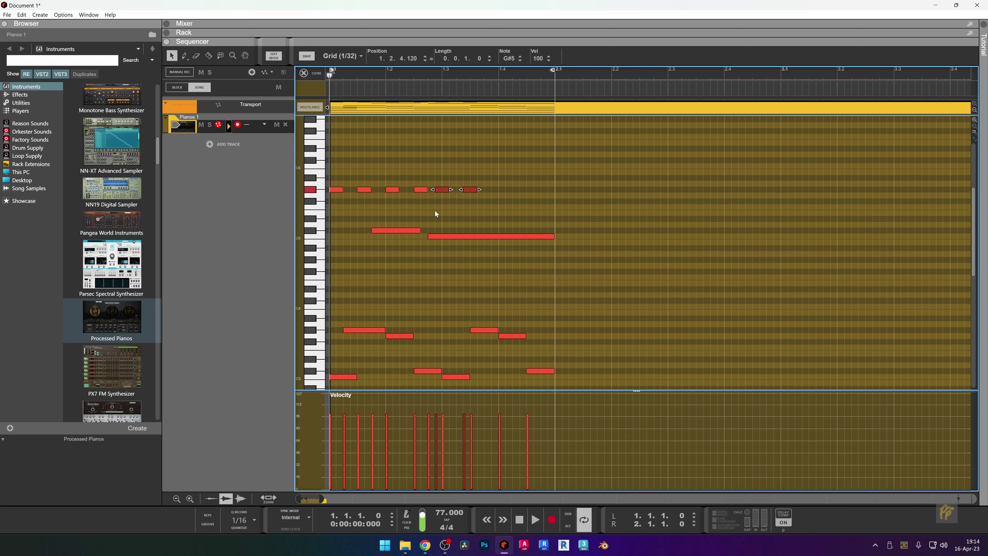
pyautogui.press('space')
pyautogui.moveTo(511, 170); pyautogui.dragTo(505, 192)
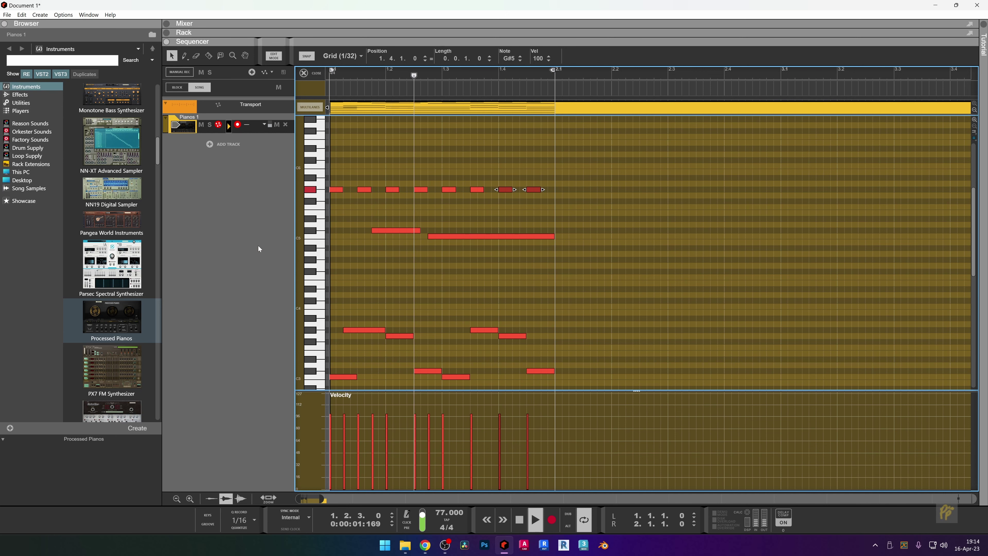
pyautogui.scroll(-3, 453, 276)
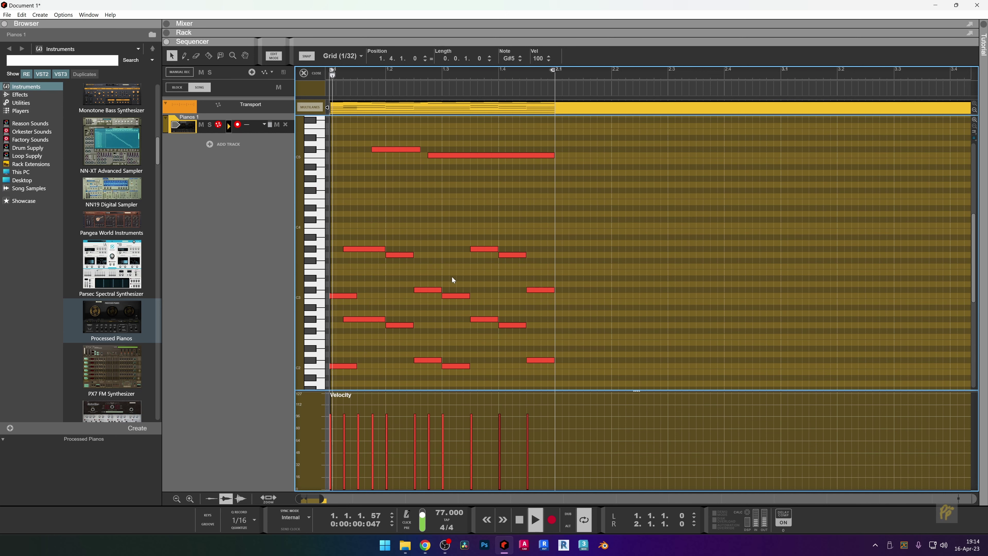
pyautogui.scroll(2, 444, 275)
pyautogui.scroll(1, 444, 276)
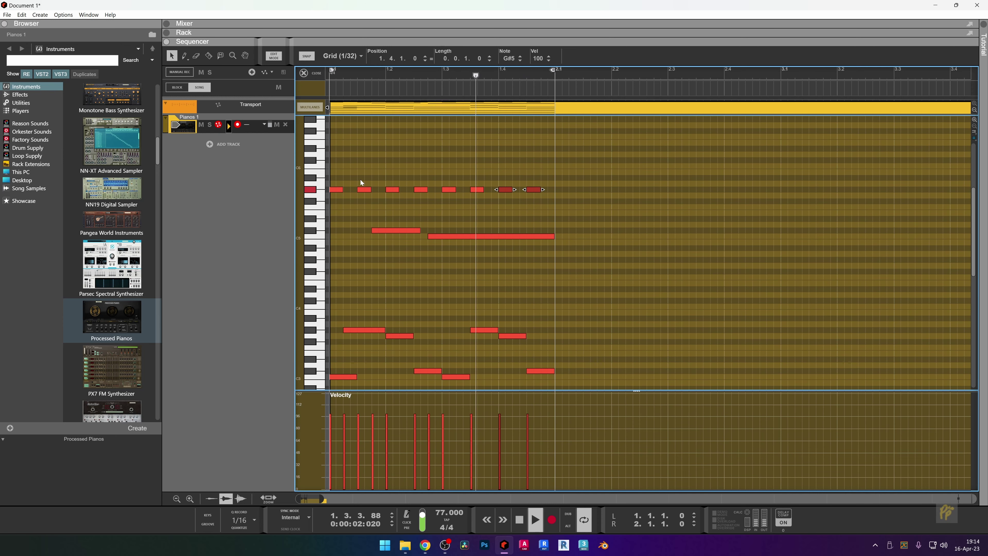
pyautogui.scroll(-2, 360, 179)
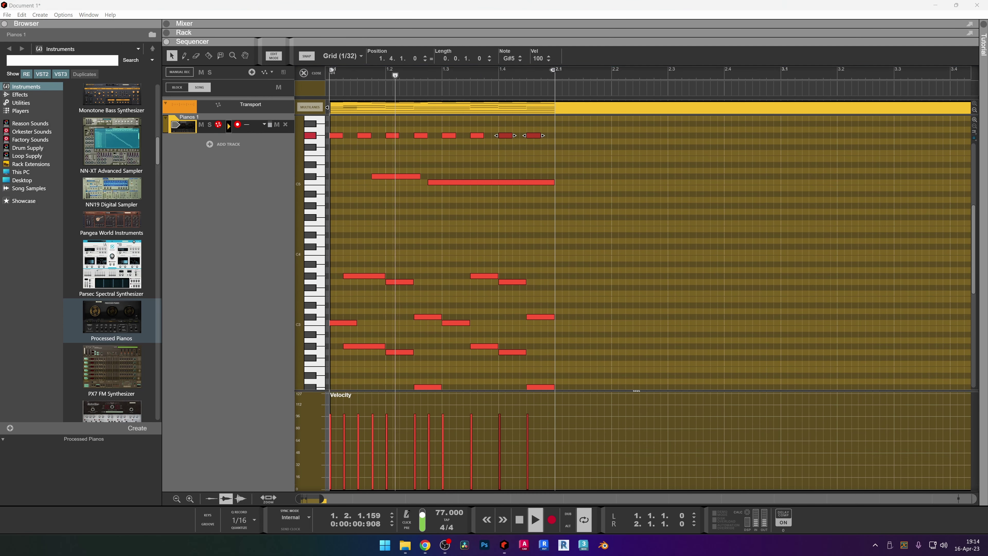
# Add the on-screen caption "Now let's separate the melody and counter into different instruments".
pyautogui.hotkey('ctrl', 't')
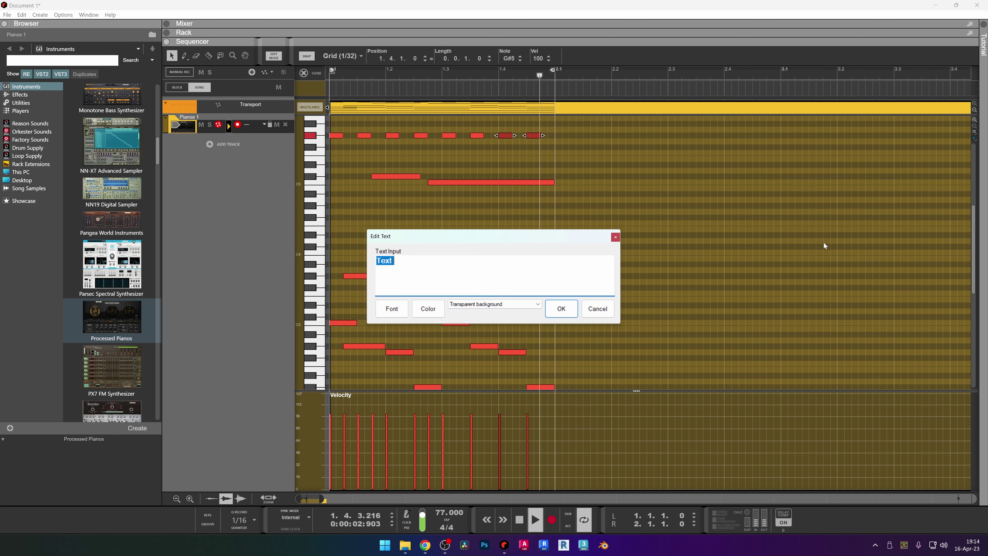
pyautogui.write('Now le')
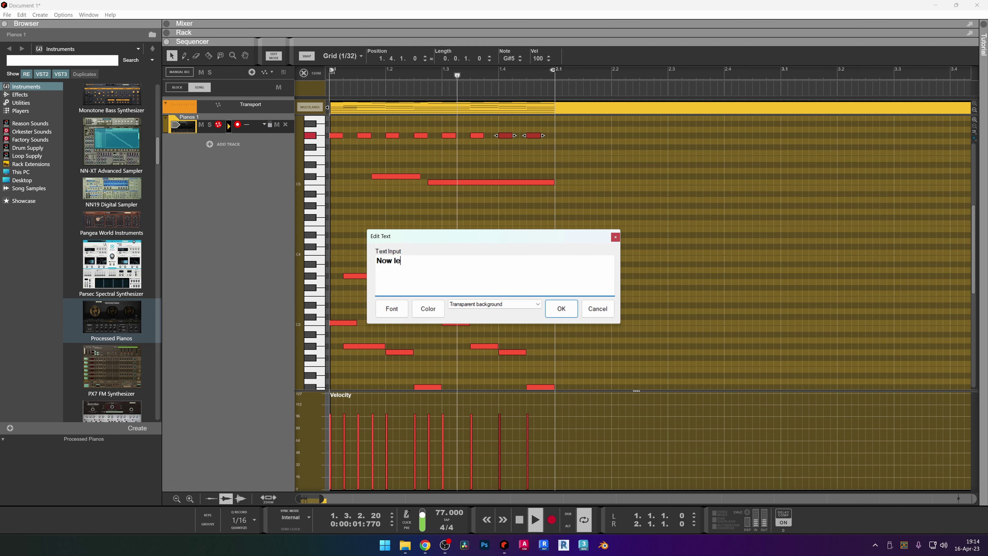
pyautogui.write("t's separate t")
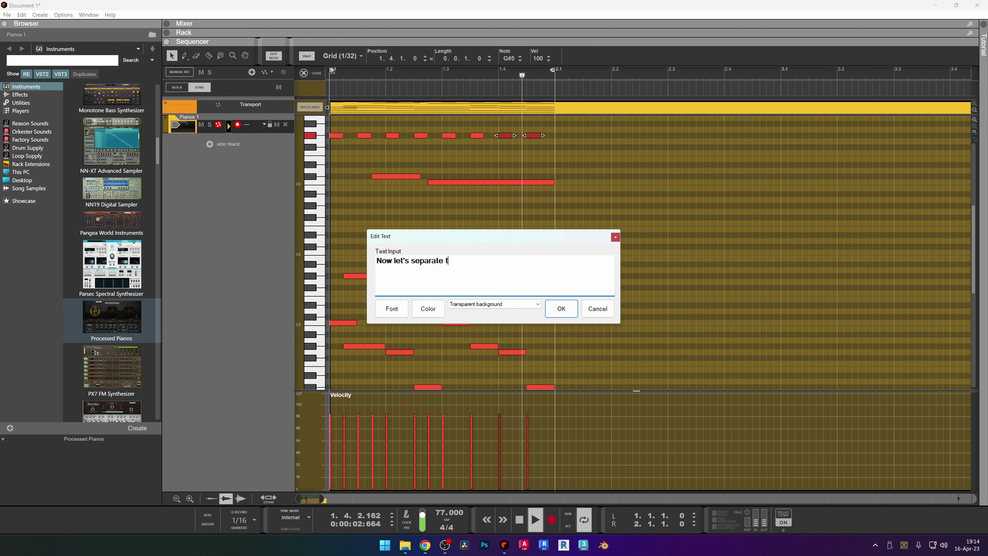
pyautogui.write('he mel')
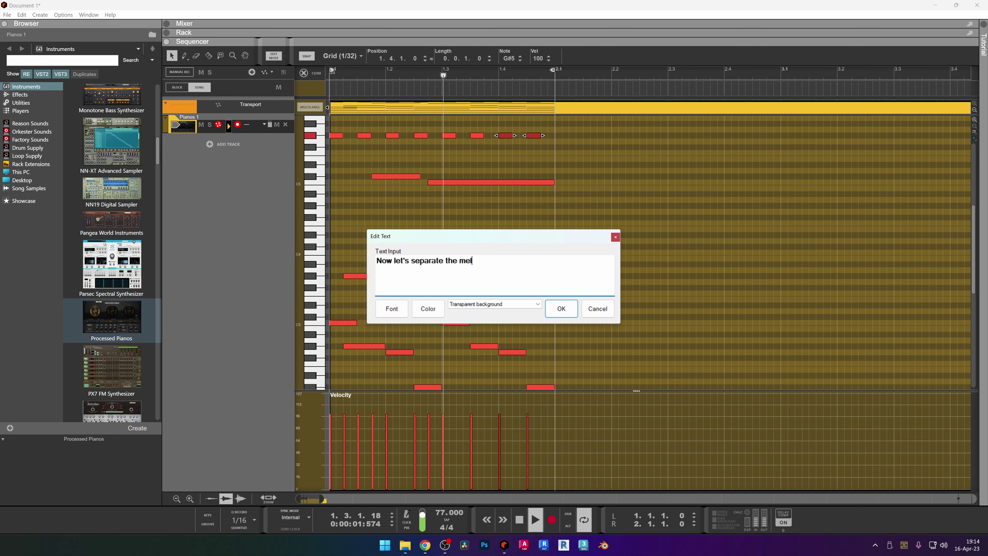
pyautogui.write('ody and counter into')
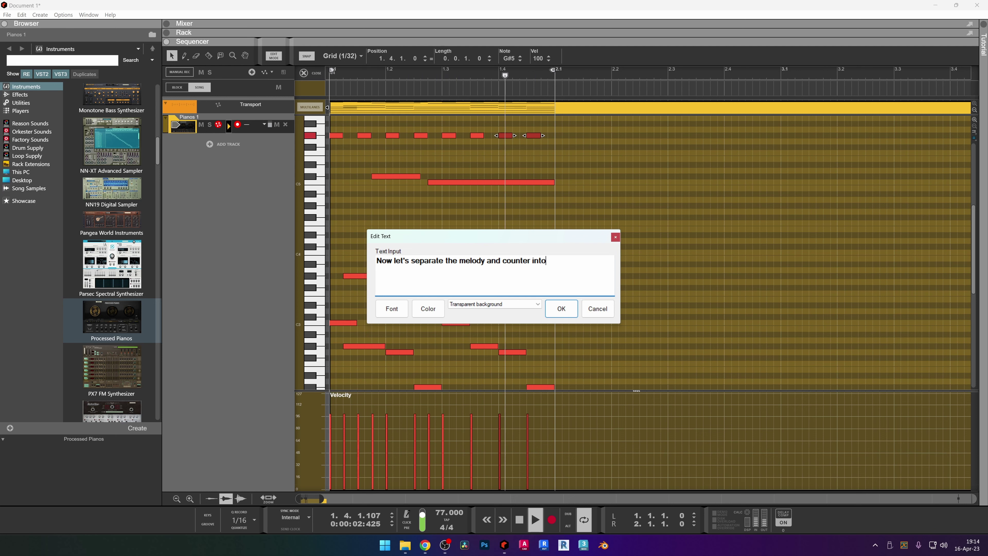
pyautogui.write(' different ')
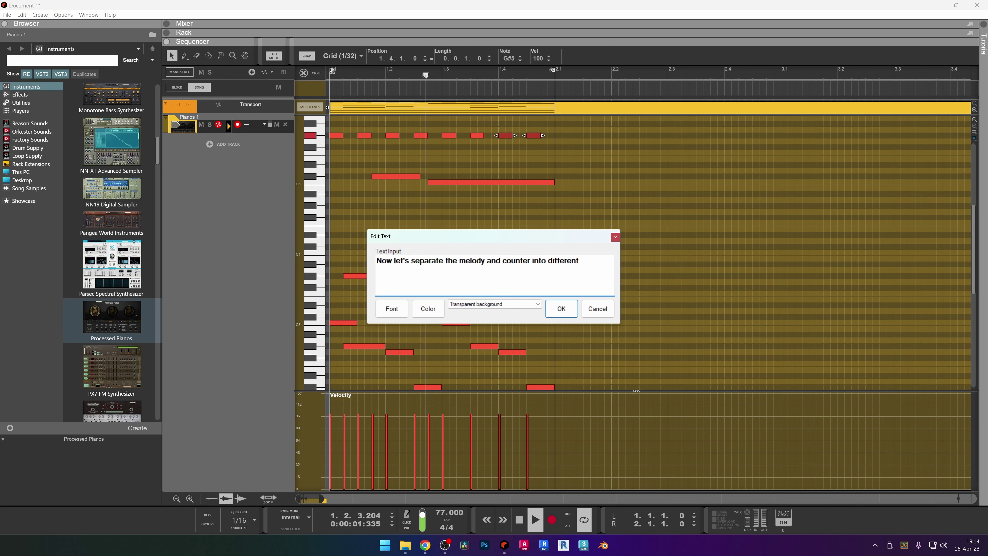
pyautogui.write('ins')
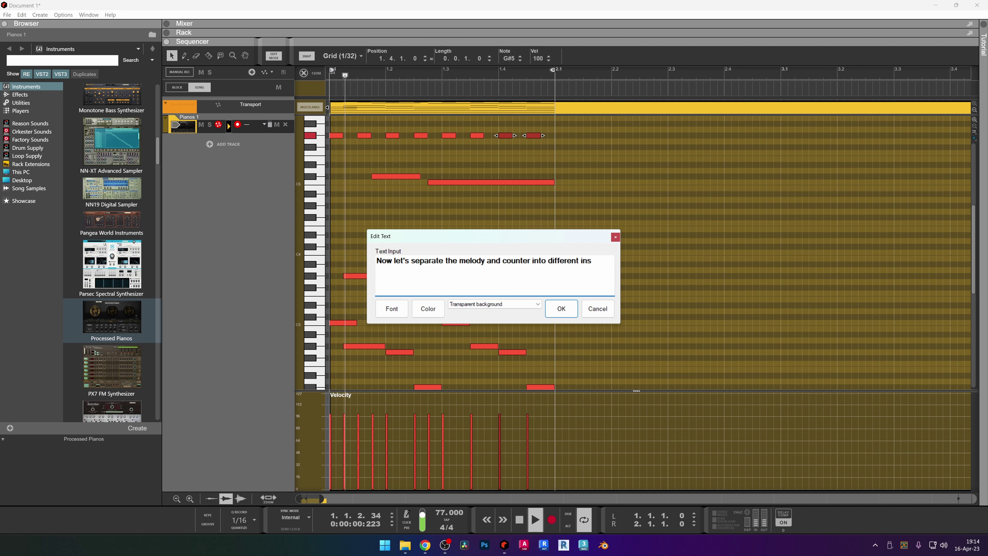
pyautogui.write('trum')
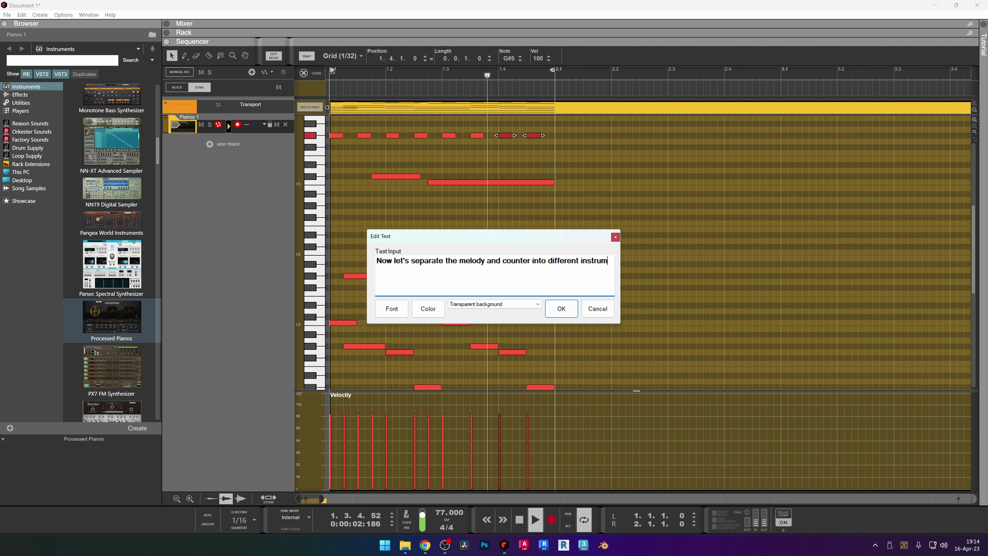
pyautogui.write('ents')
pyautogui.press('Return')
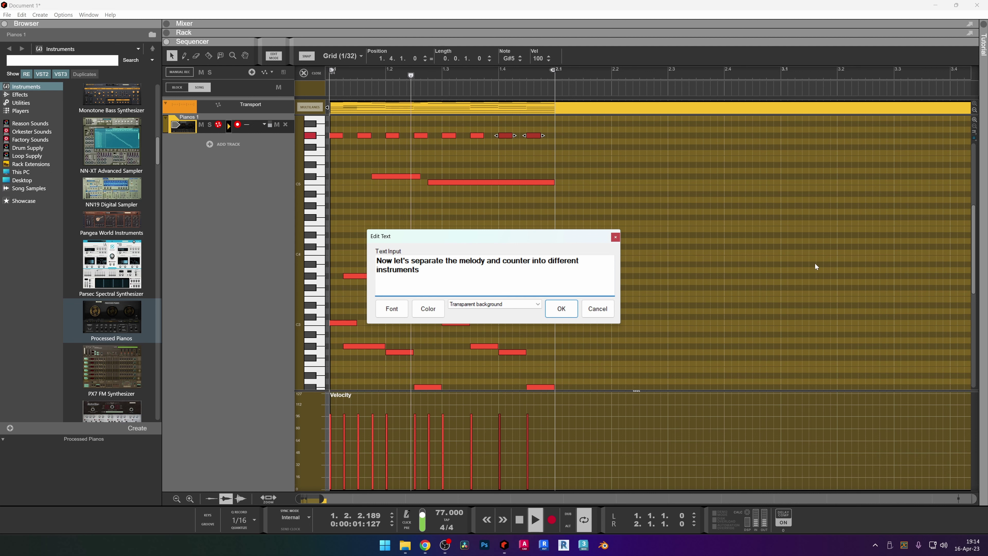
pyautogui.click(561, 308)
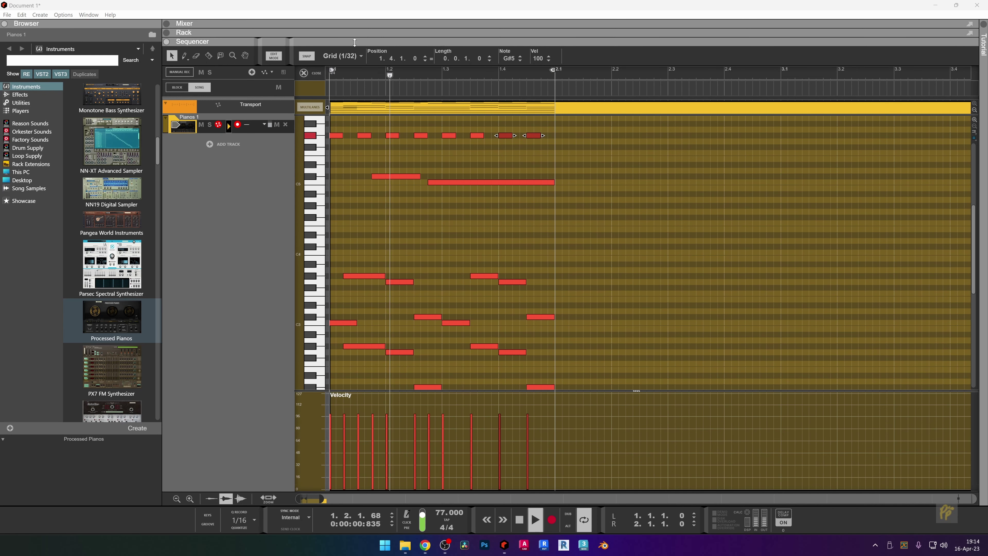
# Stop playback and add a new GForce Software Re-Tron instrument track in the sequencer.
pyautogui.press('F6')
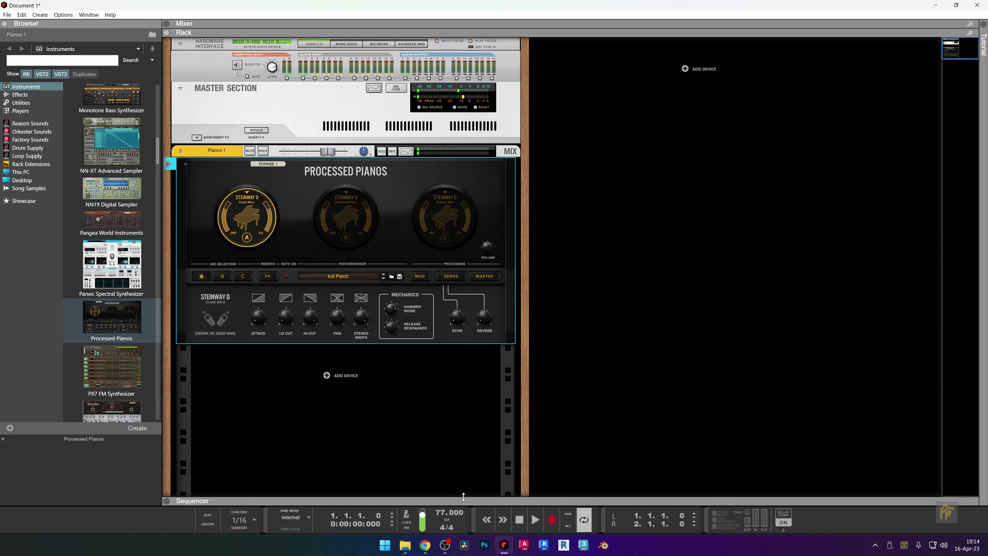
pyautogui.press('F7')
pyautogui.click(209, 144)
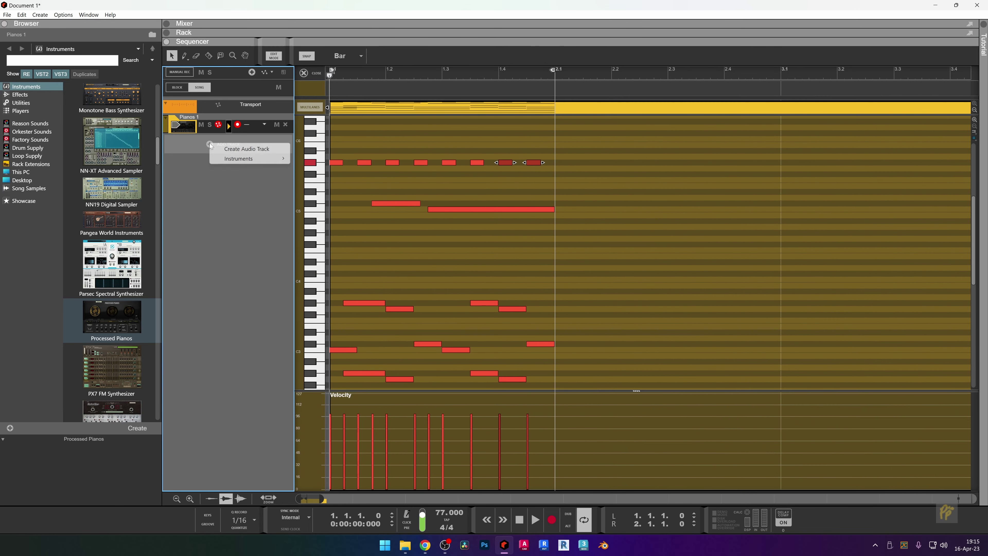
pyautogui.moveTo(230, 163)
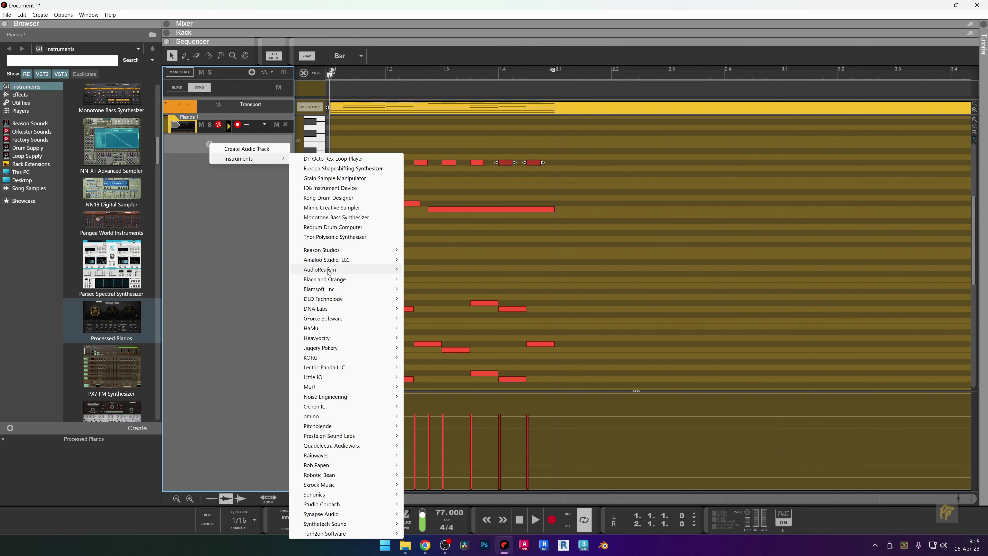
pyautogui.moveTo(342, 250)
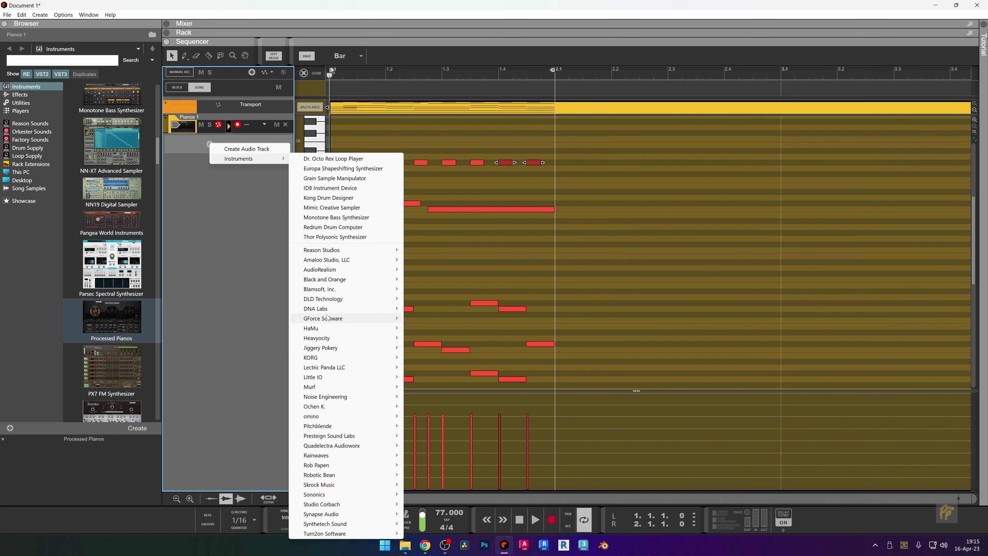
pyautogui.moveTo(386, 318)
pyautogui.click(441, 318)
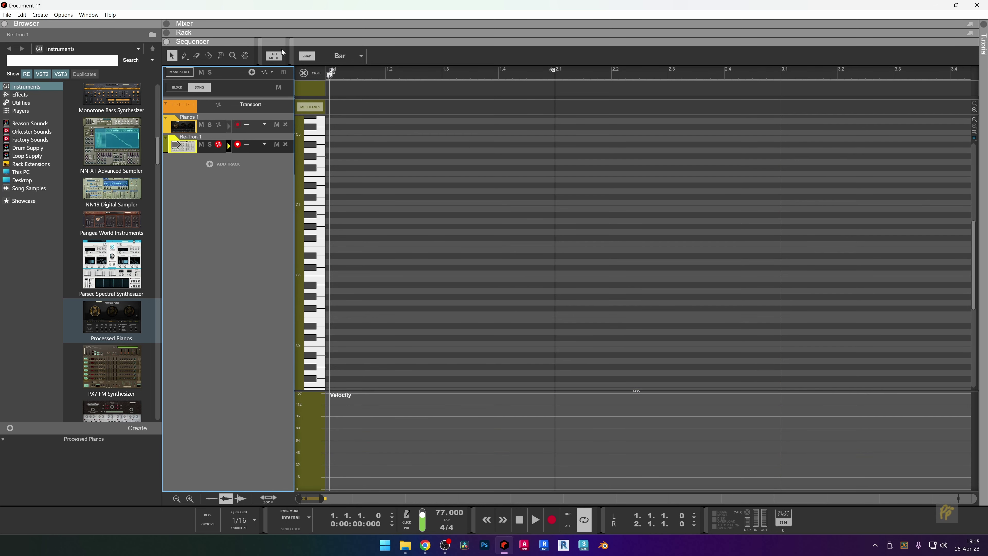
# Copy the Pianos 1 clip onto the Re-Tron 1 track and shorten both clips to one bar.
pyautogui.click(174, 131)
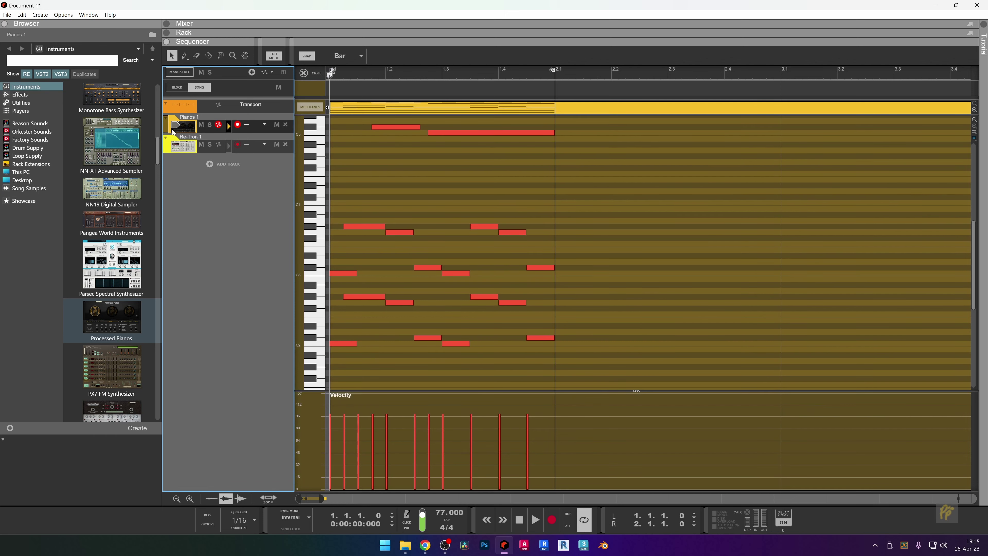
pyautogui.click(303, 72)
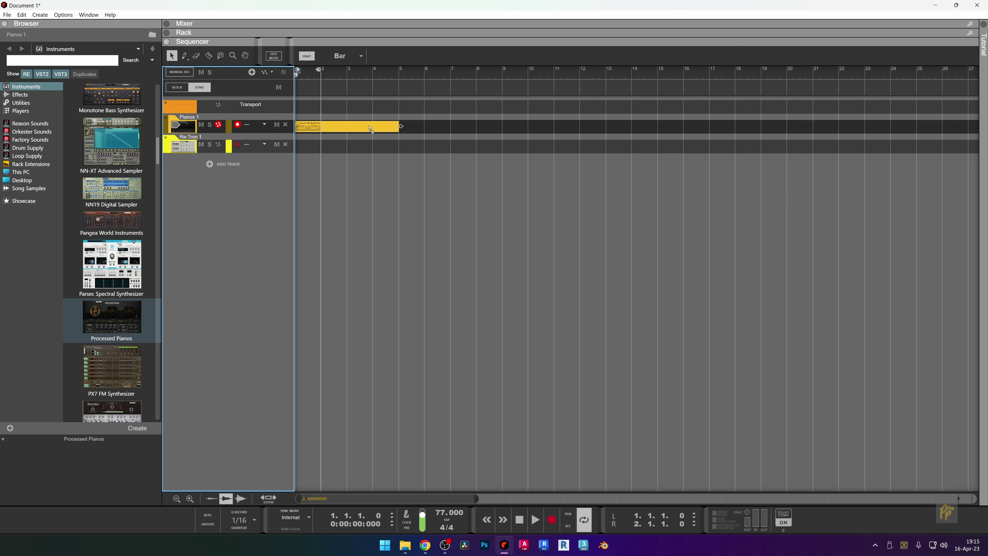
pyautogui.moveTo(369, 129); pyautogui.dragTo(394, 149)
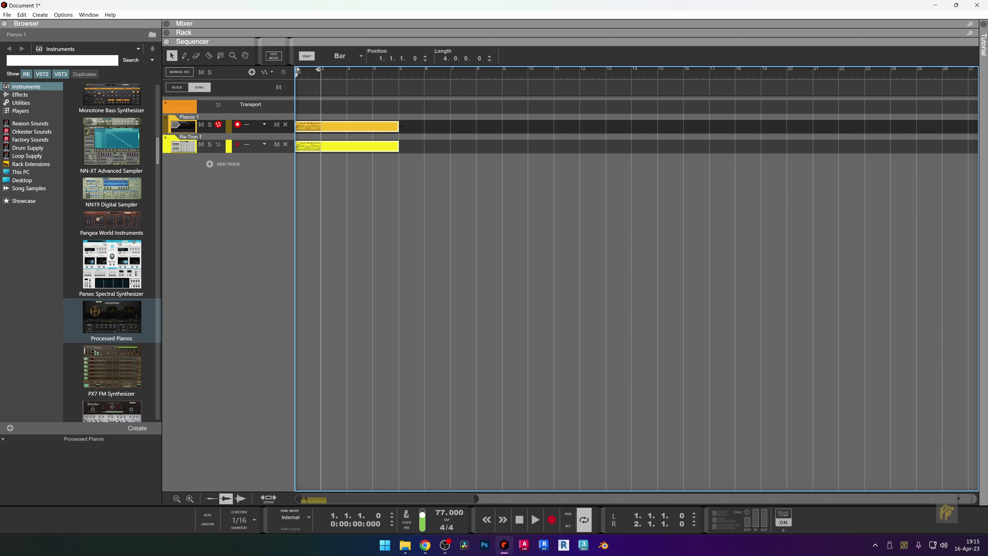
pyautogui.scroll(4, 313, 148)
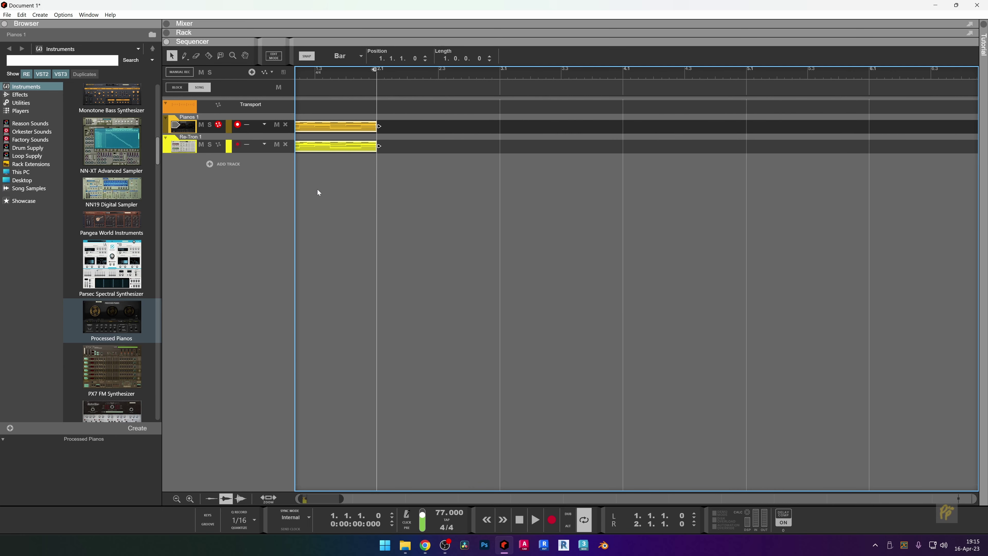
pyautogui.scroll(3, 321, 194)
pyautogui.scroll(2, 315, 496)
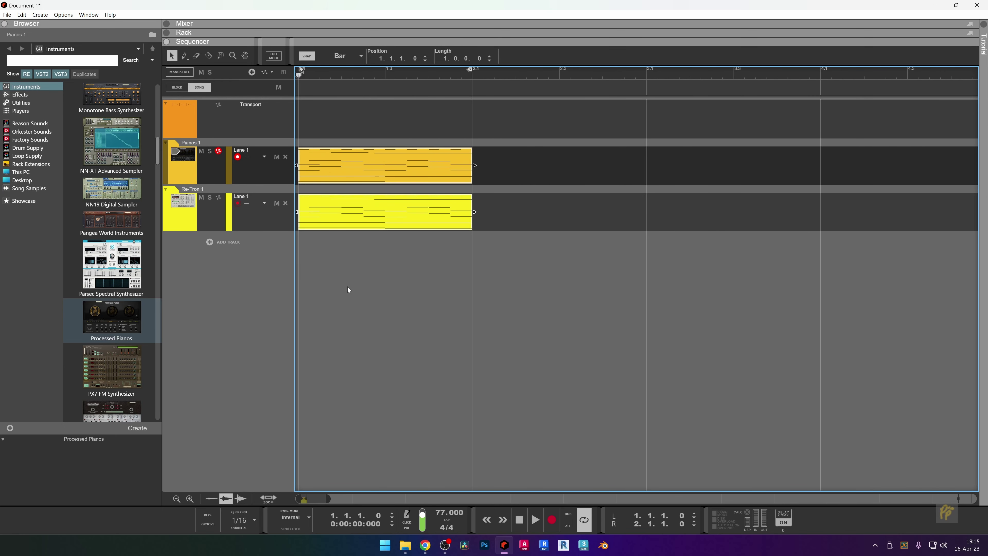
pyautogui.scroll(2, 348, 290)
pyautogui.moveTo(310, 499); pyautogui.dragTo(308, 499)
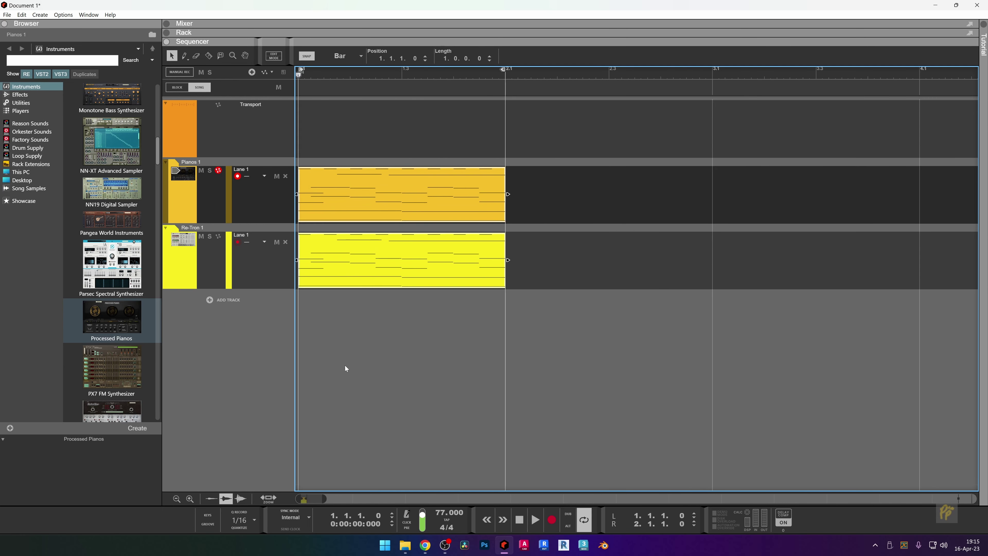
# Delete the melody and counter-melody notes from the Re-Tron 1 clip, keeping the bass and G#5 notes.
pyautogui.doubleClick(355, 251)
pyautogui.scroll(2, 430, 309)
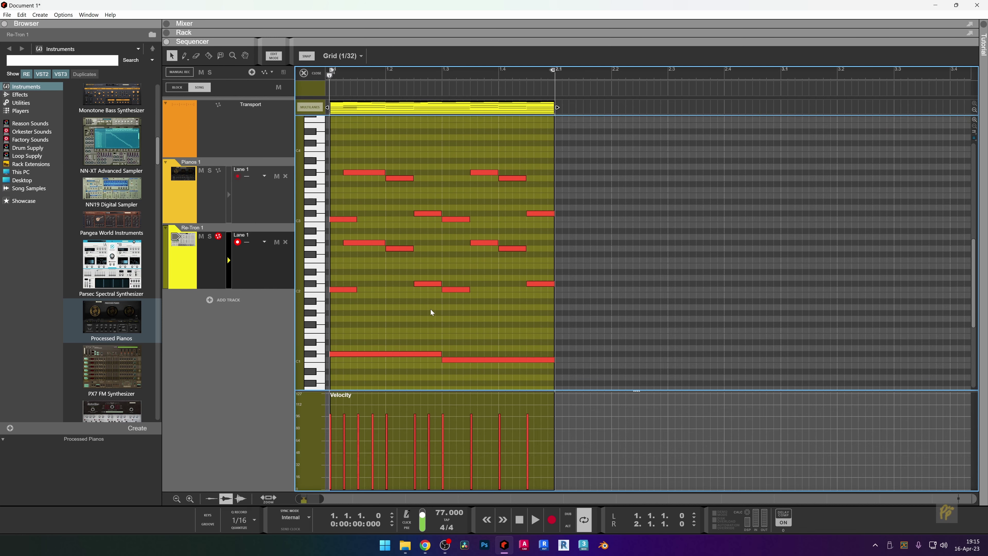
pyautogui.moveTo(588, 146); pyautogui.dragTo(251, 348)
pyautogui.press('Delete')
# Play the loop with the Re-Tron 1 track soloed.
pyautogui.press('space')
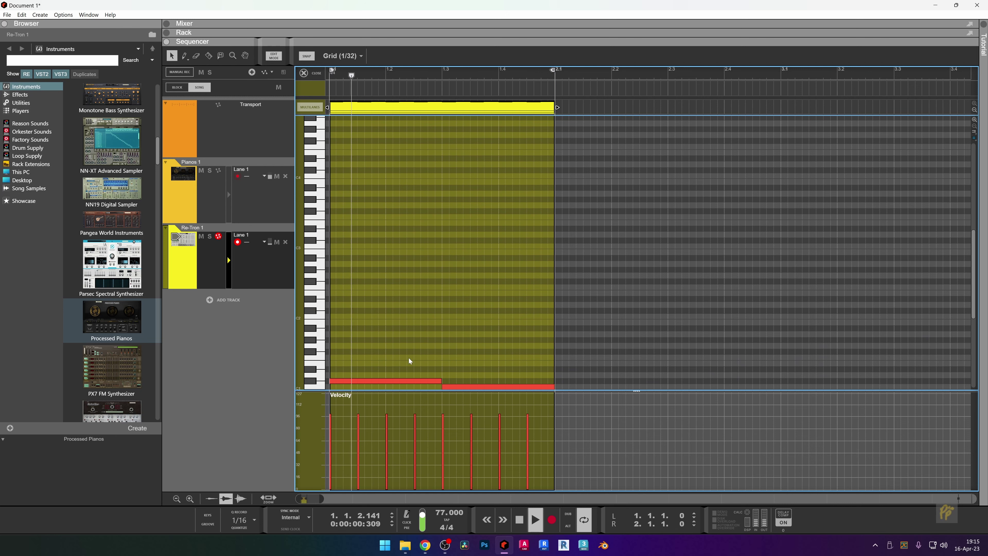
pyautogui.hotkey('ctrl', '1')
pyautogui.press('s')
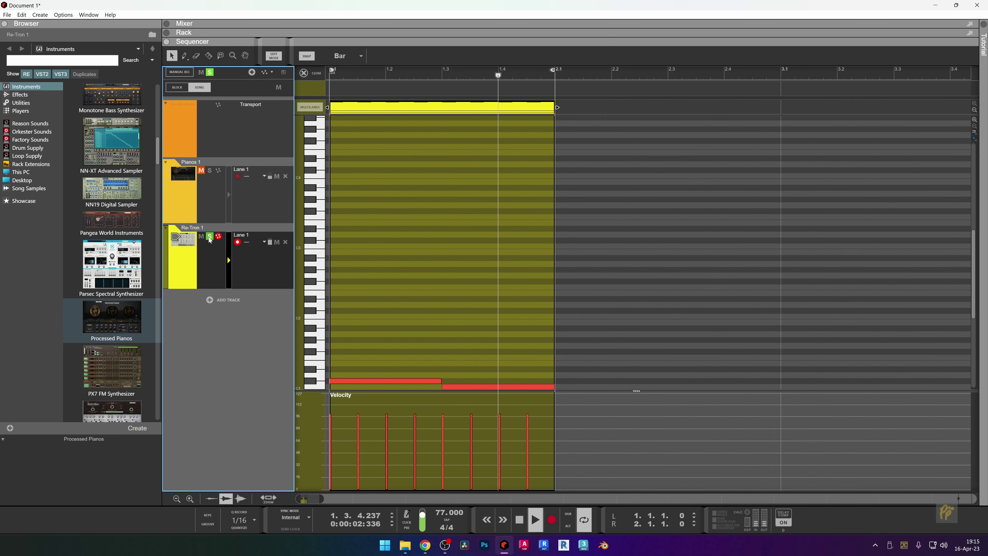
# Raise the two long C#1 and C1 bass notes in the Re-Tron 1 clip by an octave to C#2 and C2.
pyautogui.hotkey('ctrl', 'a')
pyautogui.press('Up')
pyautogui.press('Up')
pyautogui.press('Up')
pyautogui.press('Up')
pyautogui.press('Up')
pyautogui.press('Up')
pyautogui.press('Up')
pyautogui.press('Up')
pyautogui.press('Up')
pyautogui.press('Up')
pyautogui.press('Up')
pyautogui.press('Up')
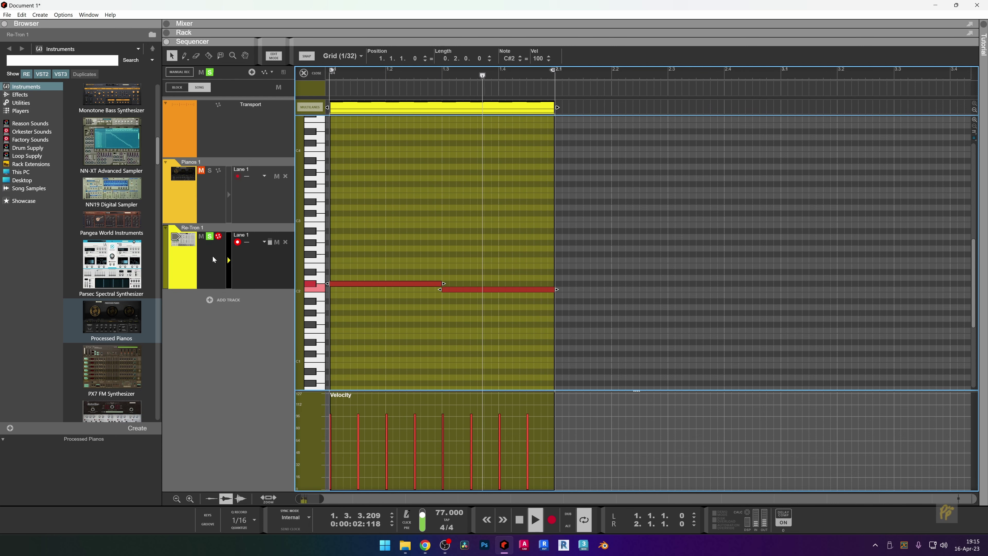
# Duplicate the Re-Tron 1 track with its clip and stop playback.
pyautogui.click(183, 255)
pyautogui.hotkey('ctrl', 'd')
pyautogui.press('space')
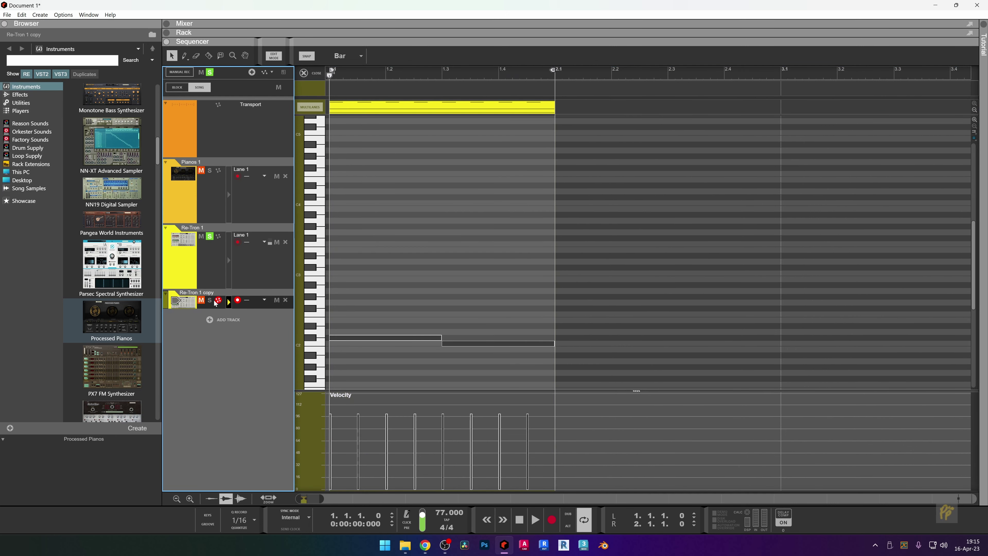
# Open the clip on the original Re-Tron 1 track and delete its eight repeated G#5 notes.
pyautogui.click(219, 209)
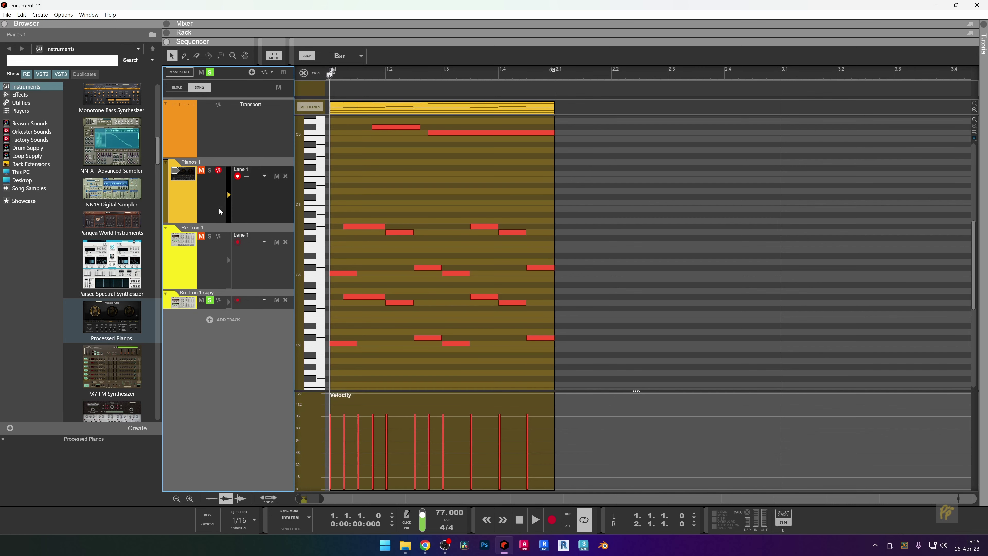
pyautogui.click(316, 73)
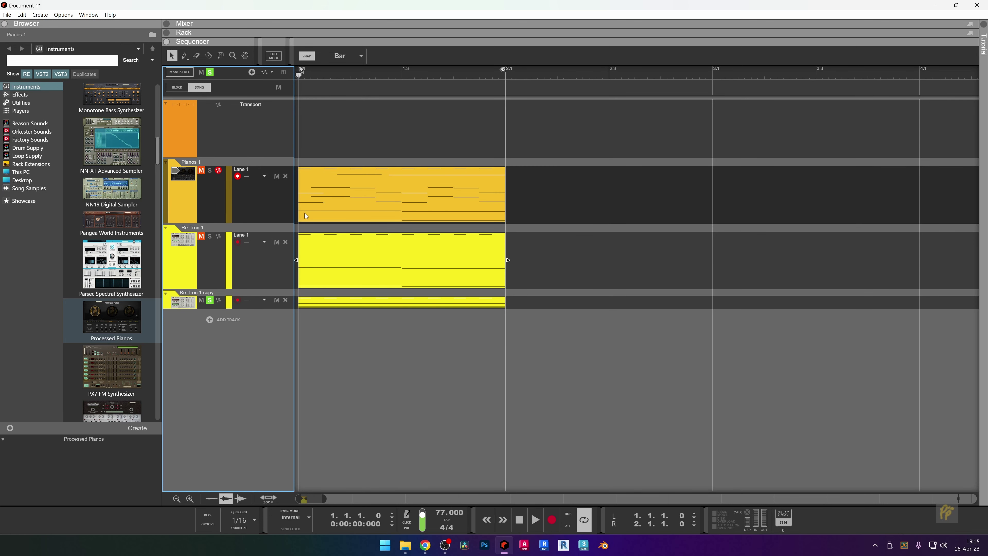
pyautogui.click(433, 287)
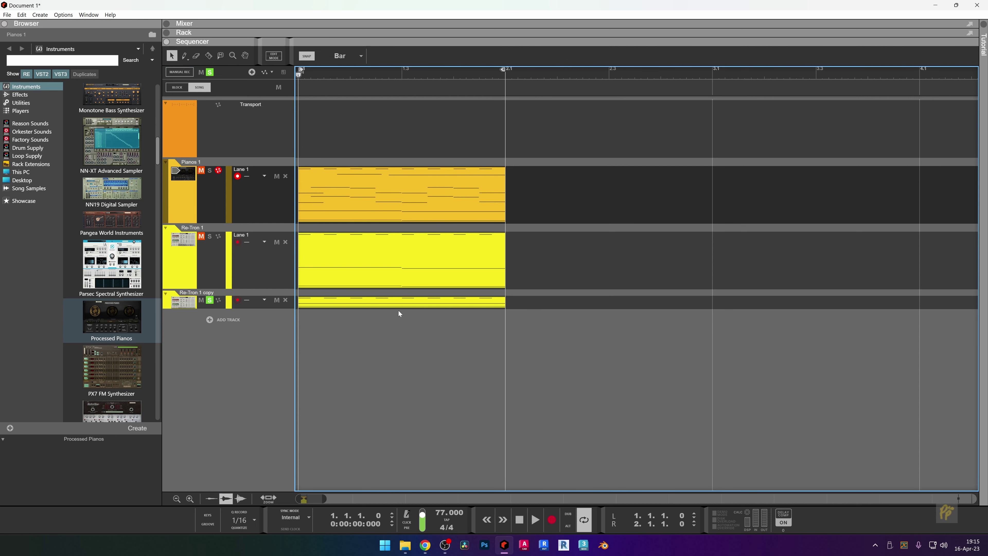
pyautogui.click(387, 300)
pyautogui.scroll(2, 406, 322)
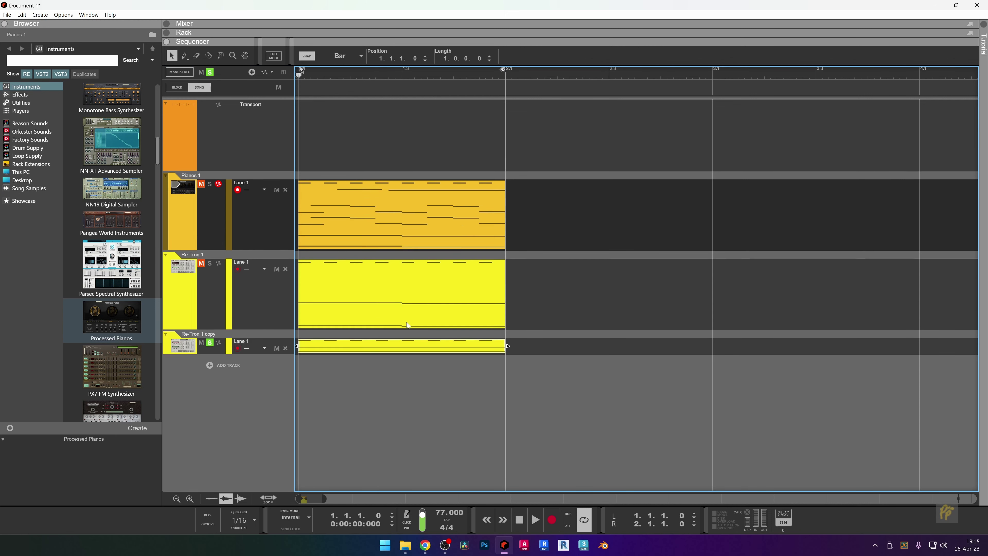
pyautogui.doubleClick(401, 354)
pyautogui.scroll(-3, 414, 291)
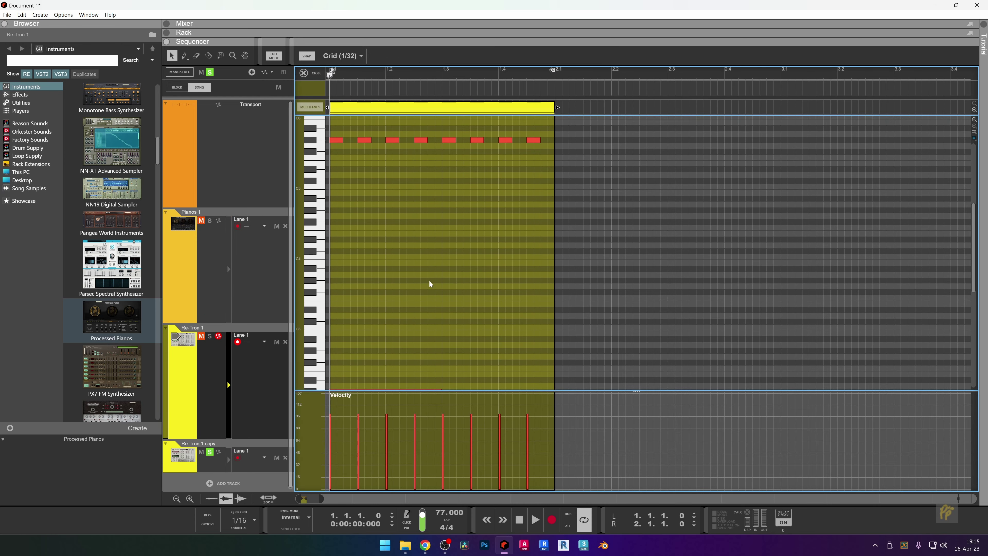
pyautogui.scroll(2, 429, 281)
pyautogui.click(217, 264)
# Delete the lowest C#0 and C0 notes from the Re-Tron 1 clip and audition the loop.
pyautogui.scroll(-5, 357, 304)
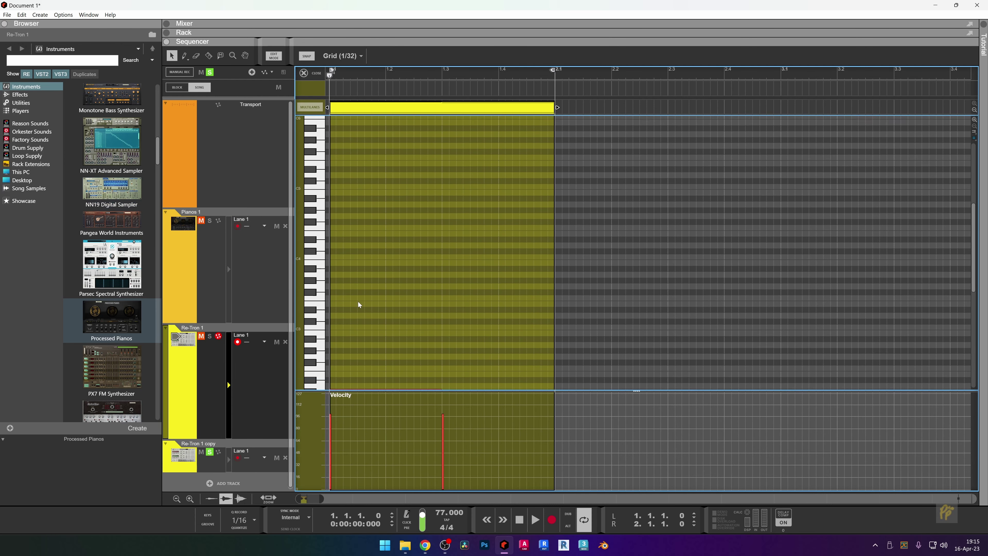
pyautogui.scroll(-2, 380, 274)
pyautogui.scroll(3, 410, 291)
pyautogui.scroll(-4, 411, 291)
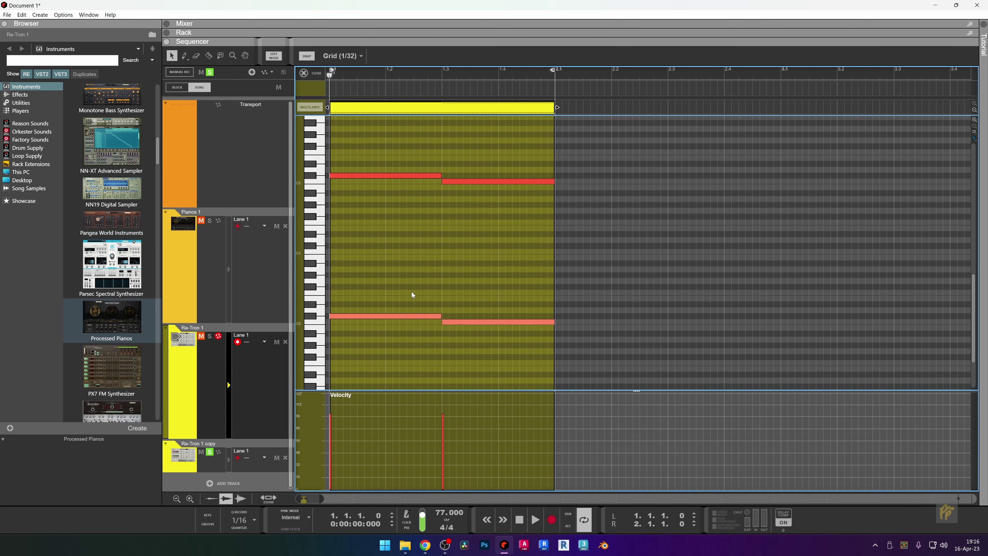
pyautogui.moveTo(523, 279); pyautogui.dragTo(386, 342)
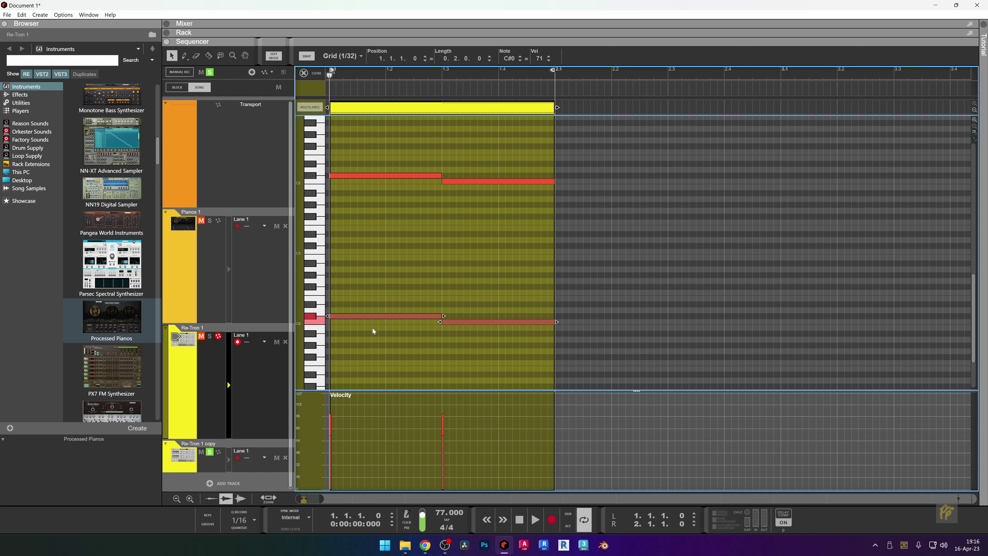
pyautogui.press('Delete')
pyautogui.press('space')
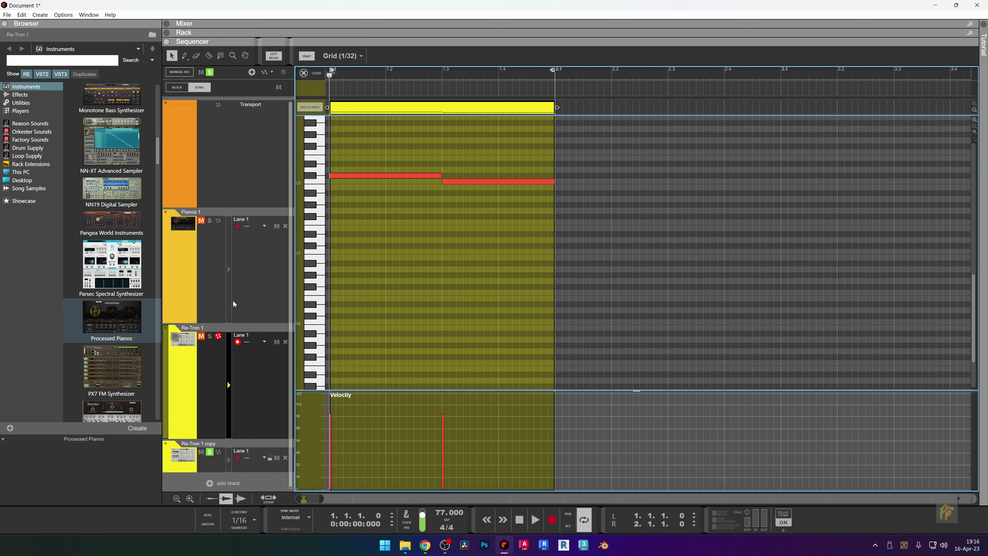
# Leave the note editor and delete the clip on the Re-Tron 1 copy track.
pyautogui.click(225, 457)
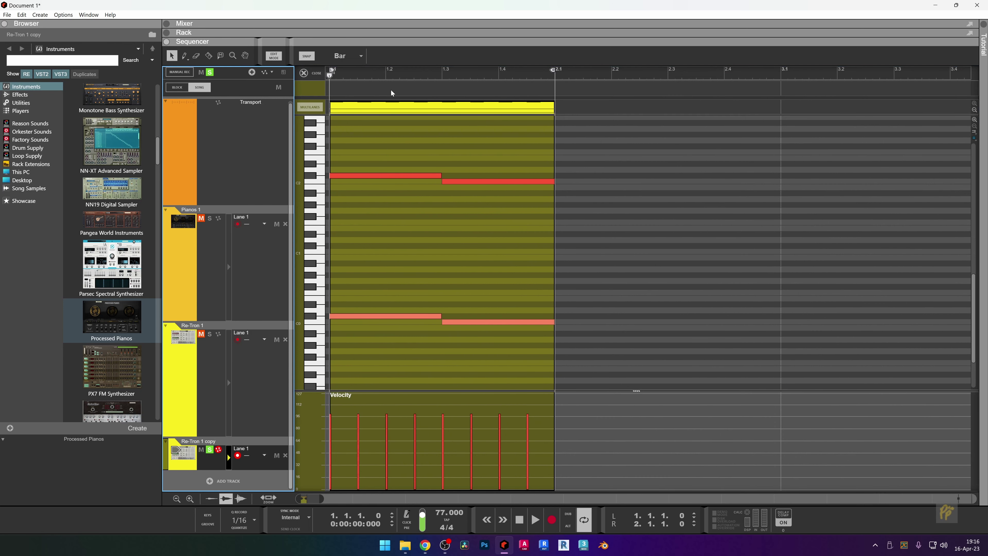
pyautogui.click(312, 74)
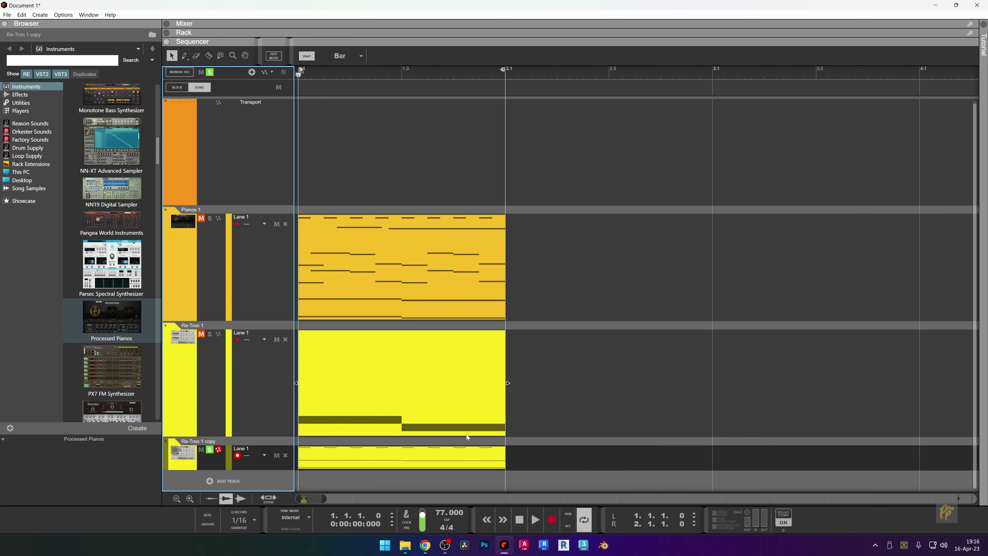
pyautogui.click(464, 461)
pyautogui.press('Delete')
# Copy the Pianos 1 clip onto the empty Re-Tron 1 copy track, starting at bar 1.
pyautogui.scroll(-3, 443, 295)
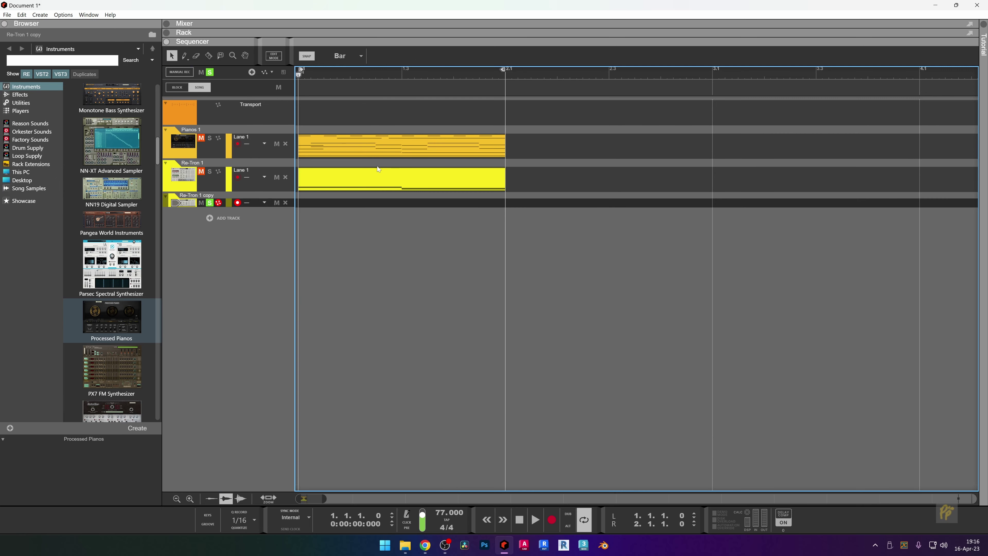
pyautogui.click(374, 156)
pyautogui.scroll(2, 352, 241)
pyautogui.scroll(-1, 351, 241)
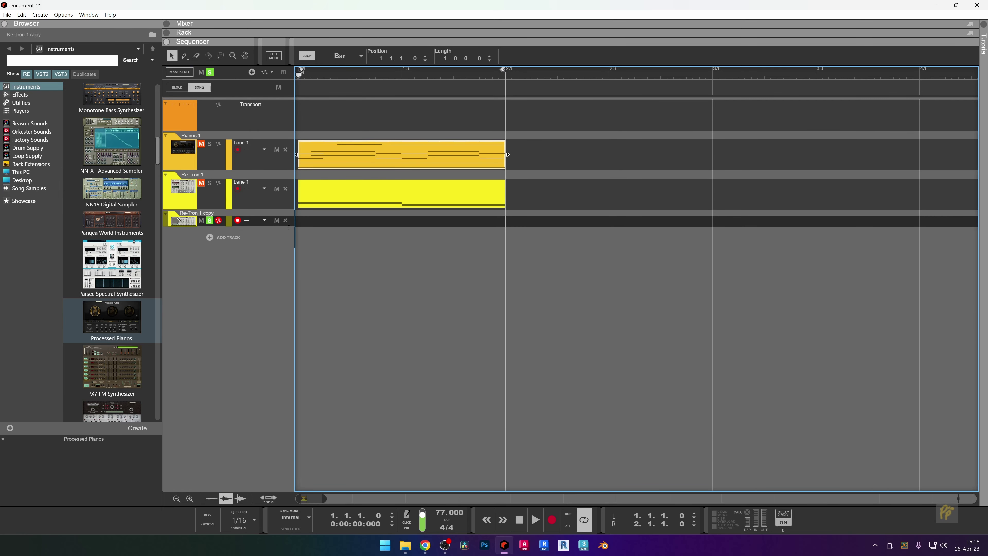
pyautogui.scroll(-1, 296, 229)
pyautogui.scroll(3, 303, 240)
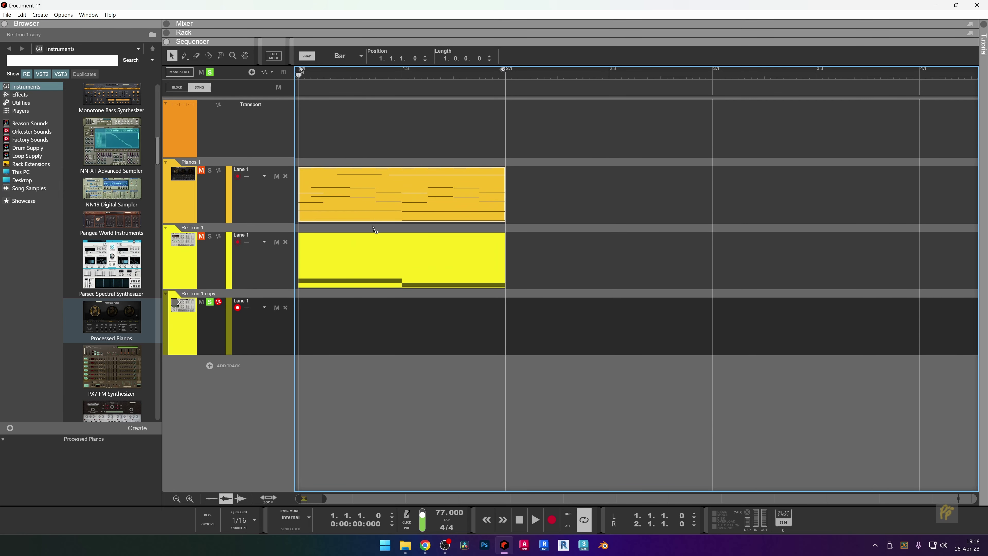
pyautogui.moveTo(376, 231); pyautogui.dragTo(351, 335)
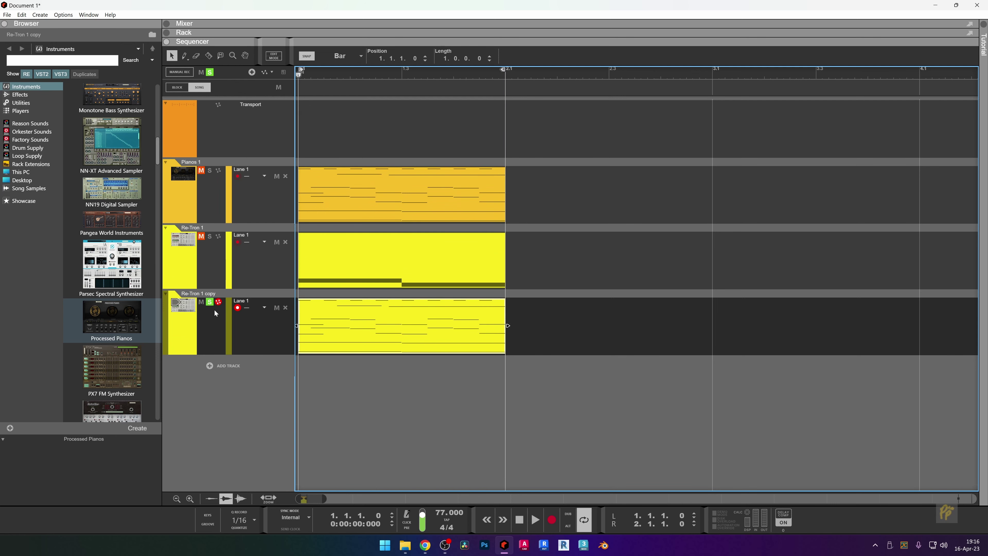
pyautogui.press('F6')
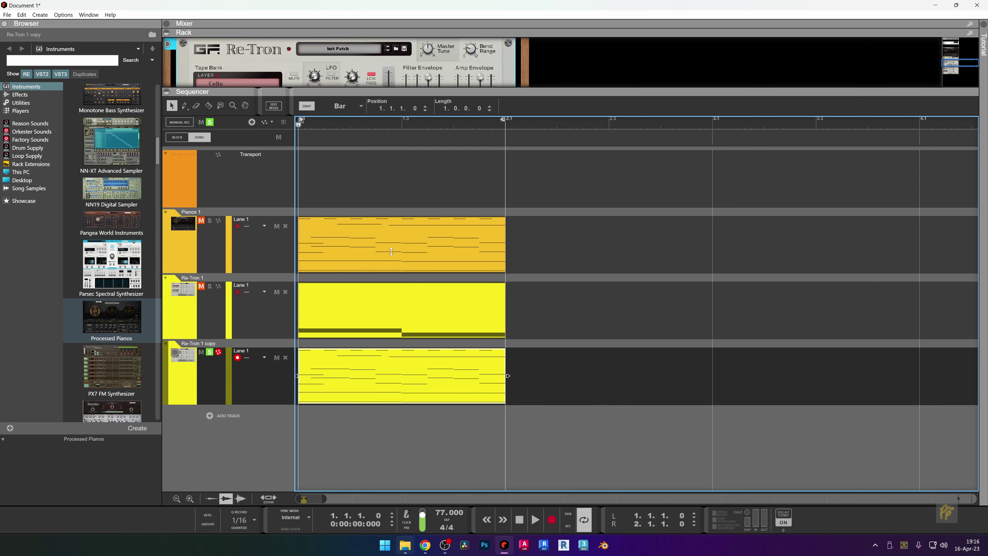
pyautogui.moveTo(399, 93); pyautogui.dragTo(399, 368)
pyautogui.moveTo(432, 504); pyautogui.dragTo(495, 6)
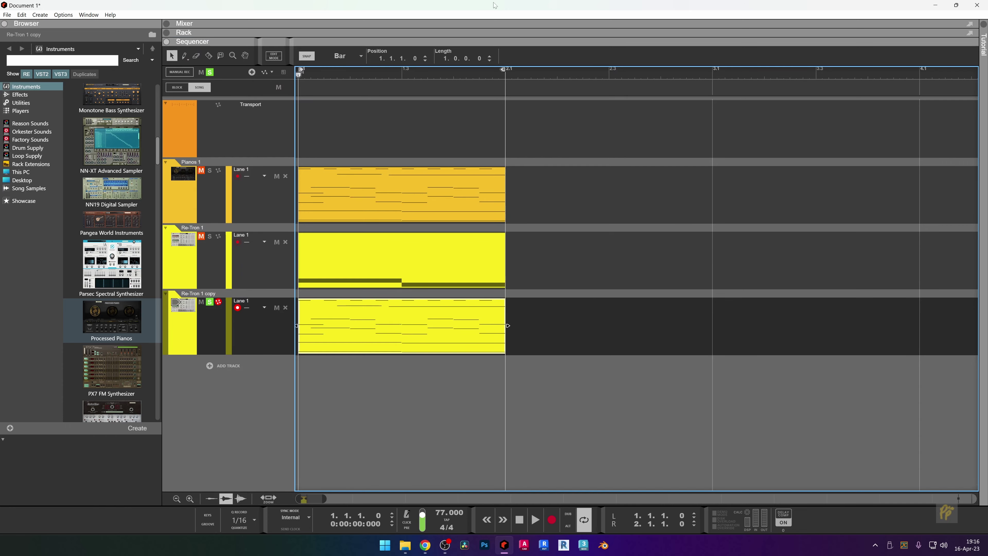
# Open the copied clip and delete its long bass notes, the repeated high notes and the two long notes beneath them.
pyautogui.doubleClick(394, 340)
pyautogui.scroll(-3, 464, 266)
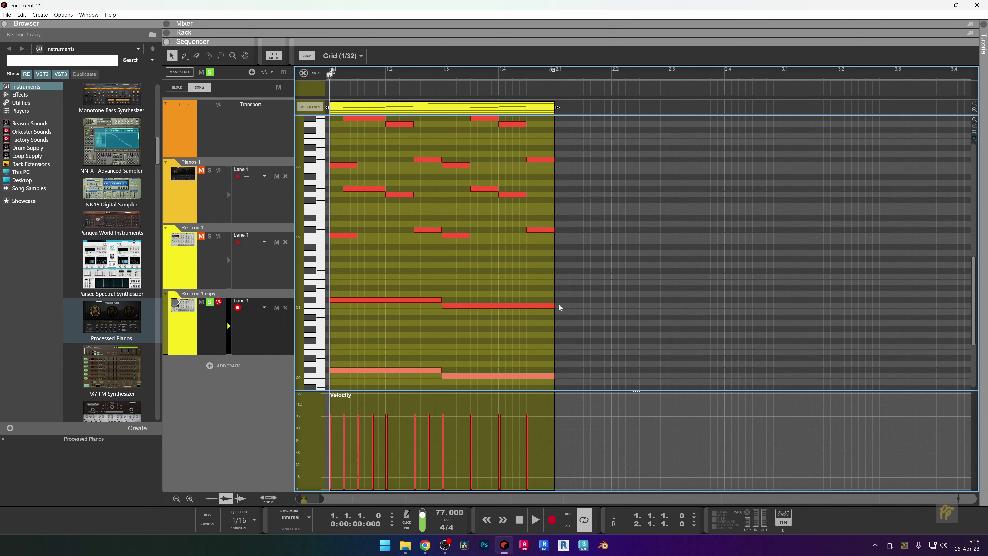
pyautogui.click(297, 406)
pyautogui.scroll(20, 409, 323)
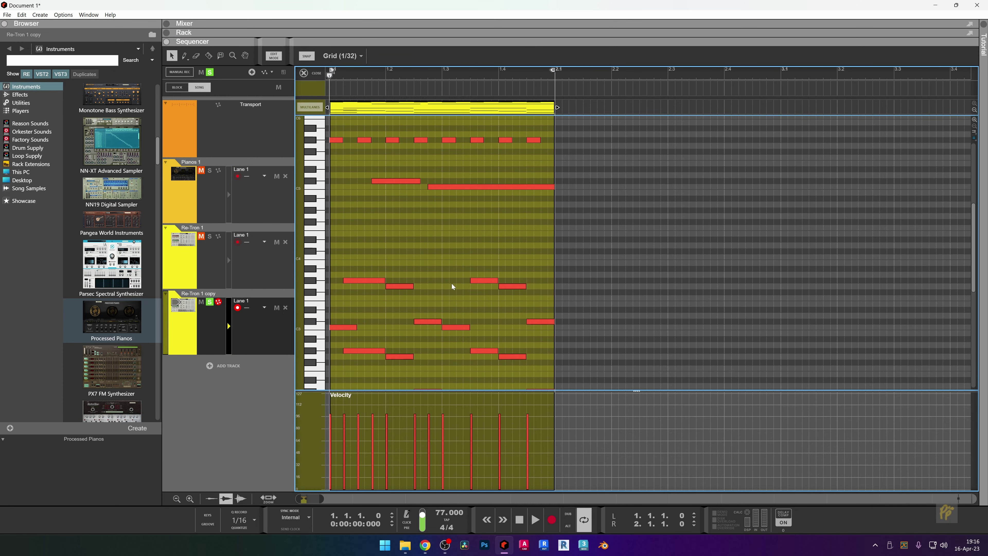
pyautogui.moveTo(638, 150); pyautogui.dragTo(289, 255)
pyautogui.press('Delete')
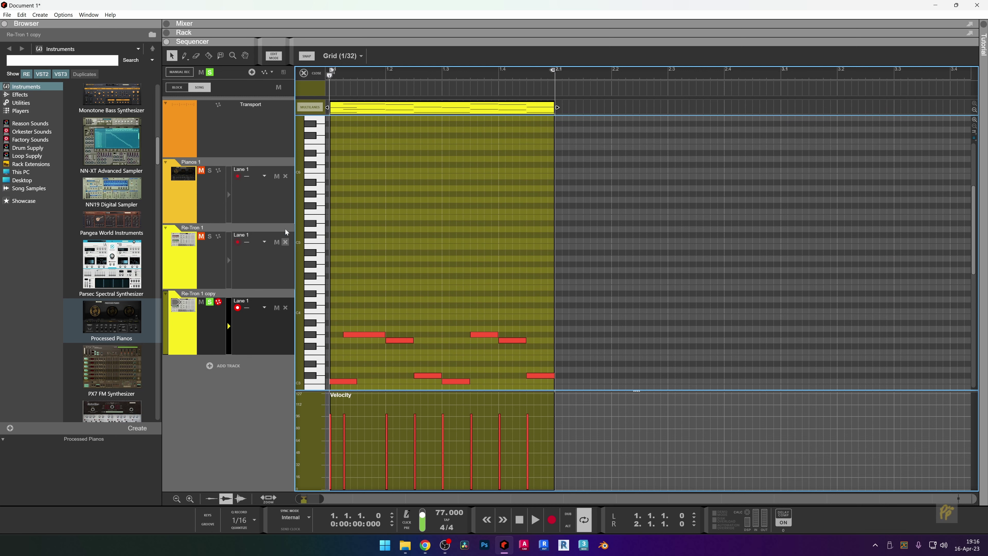
pyautogui.scroll(-14, 401, 192)
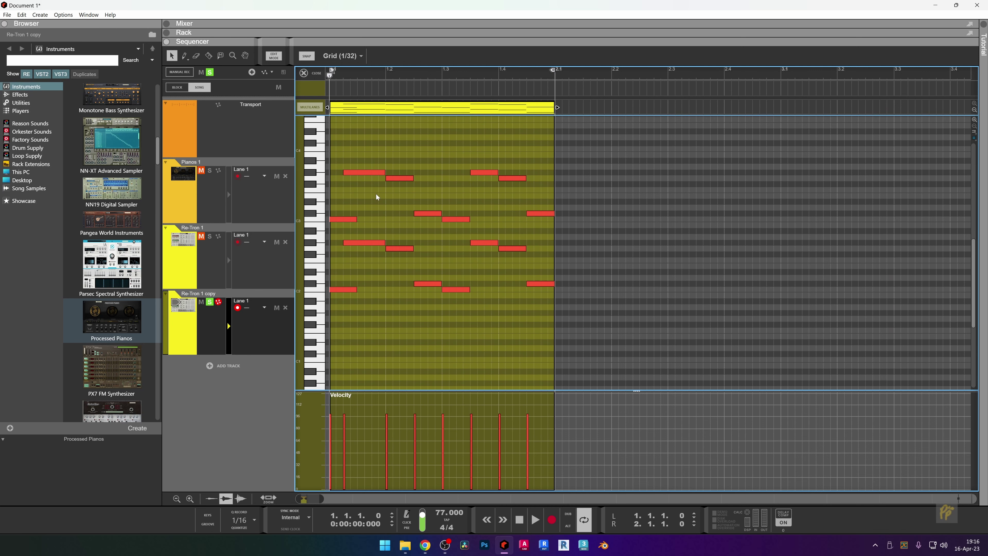
# Load the 50's Mello-Drama patch into the Re-Tron 1 copy device, audition it and lower its channel level.
pyautogui.press('space')
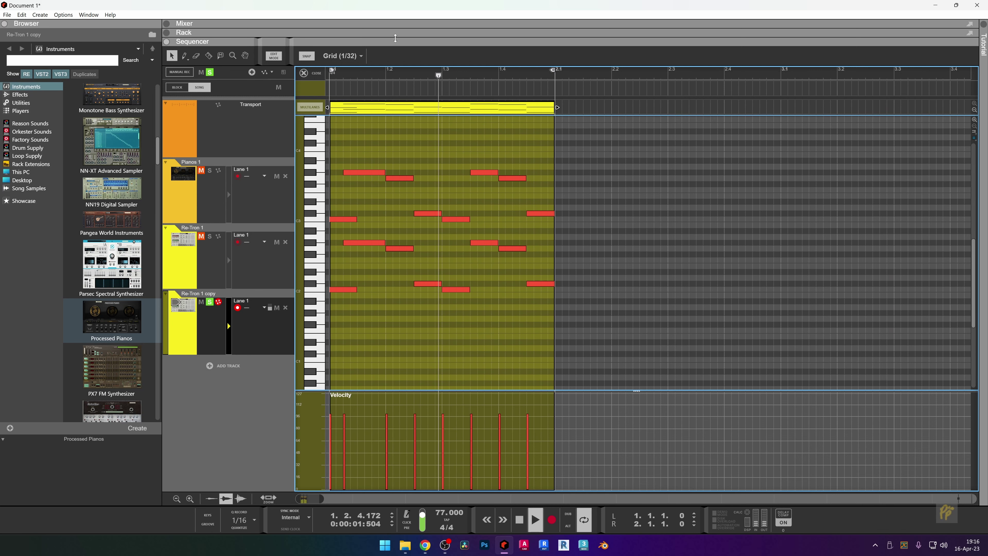
pyautogui.moveTo(395, 38); pyautogui.dragTo(396, 501)
pyautogui.press('space')
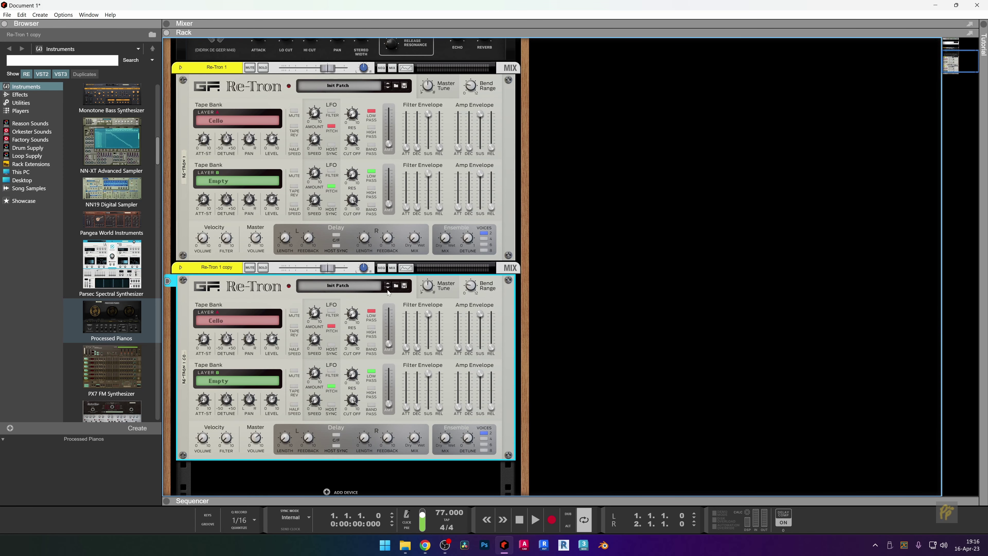
pyautogui.click(395, 286)
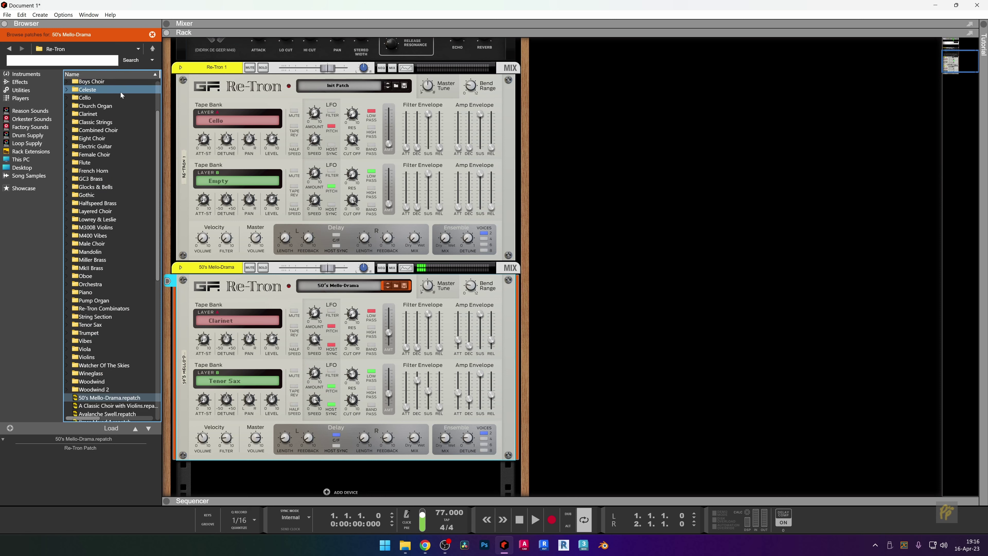
pyautogui.press('space')
pyautogui.moveTo(328, 265); pyautogui.dragTo(319, 267)
pyautogui.press('space')
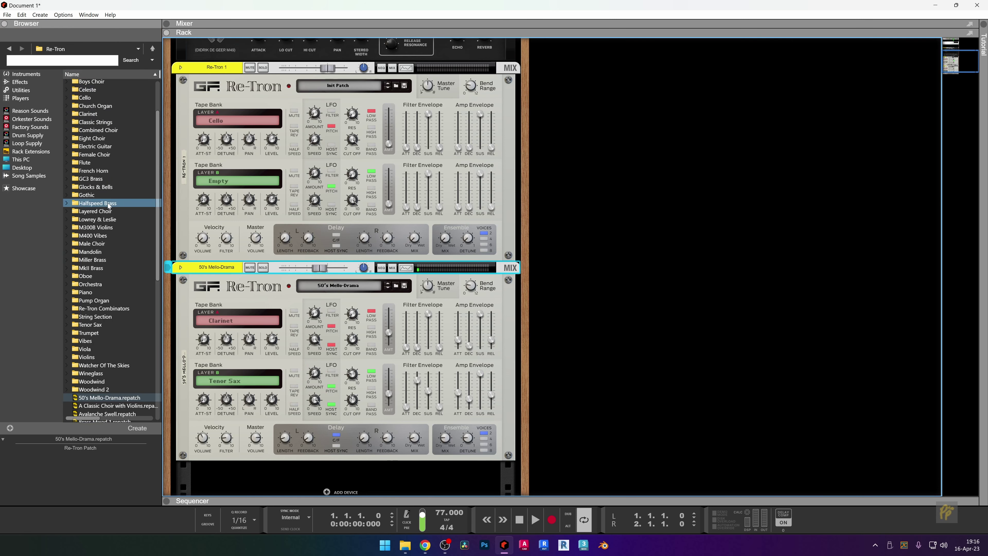
# Open the Re-Tron Vibes patch folder, try creating a device from Vibes Wide & Slow and undo it.
pyautogui.scroll(-5, 104, 227)
pyautogui.scroll(5, 103, 261)
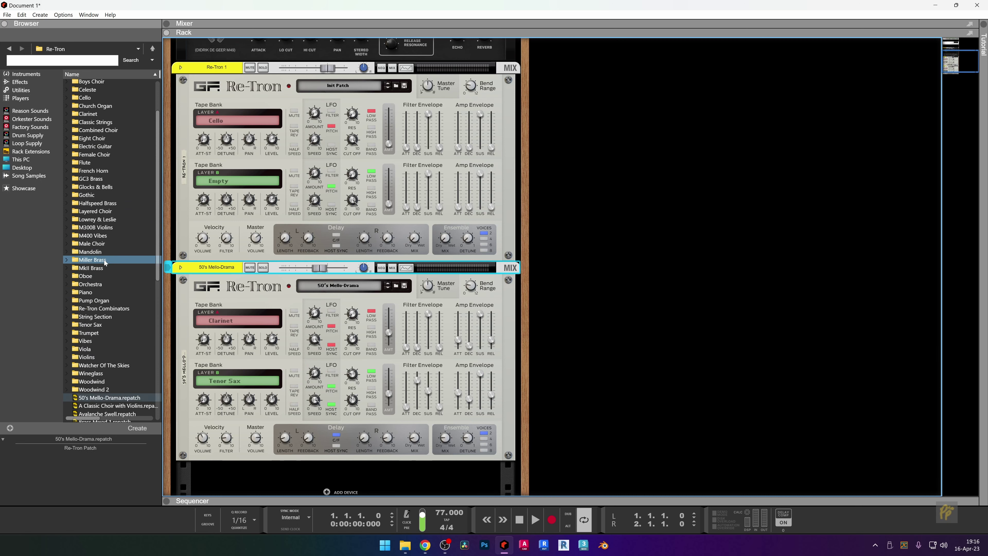
pyautogui.doubleClick(97, 341)
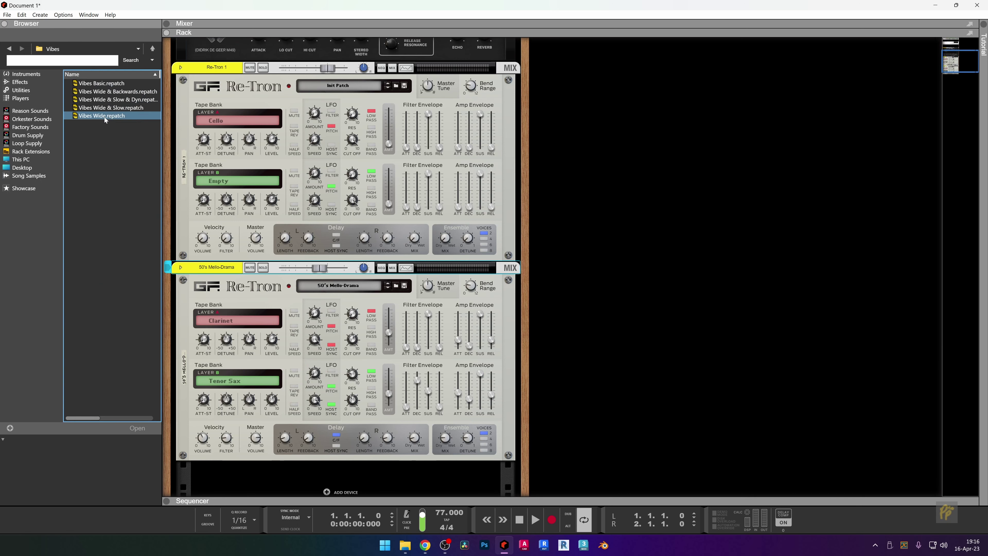
pyautogui.doubleClick(111, 107)
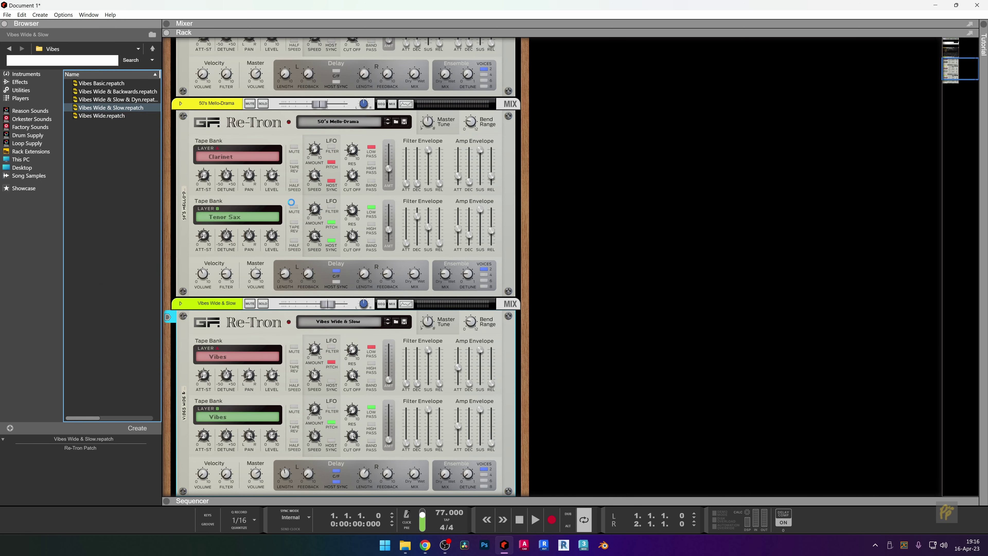
pyautogui.hotkey('ctrl', 'z')
# Try the Vibes Wide & Slow and Vibes Wide & Backwards patches on the copied Re-Tron device.
pyautogui.click(108, 108)
pyautogui.moveTo(108, 109); pyautogui.dragTo(389, 350)
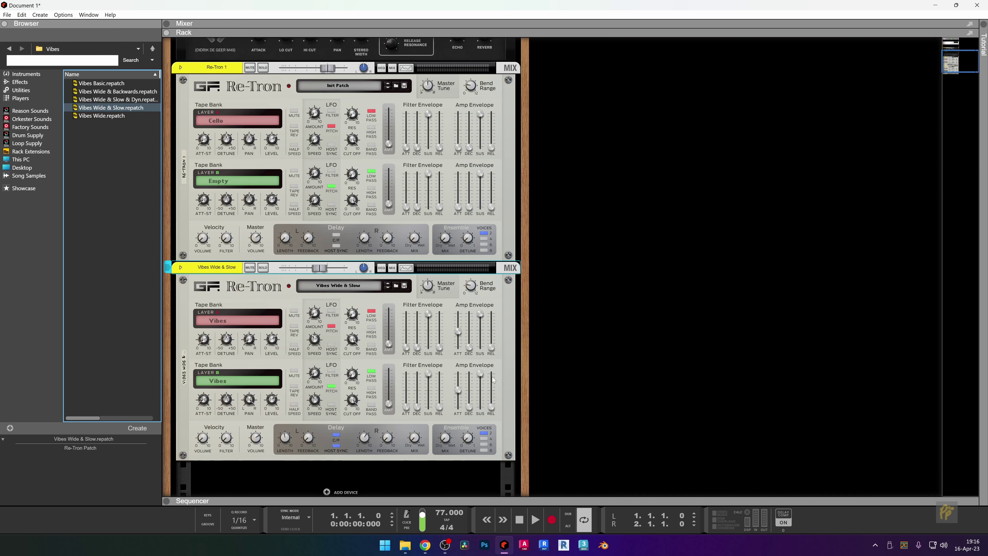
pyautogui.press('space')
pyautogui.press('space')
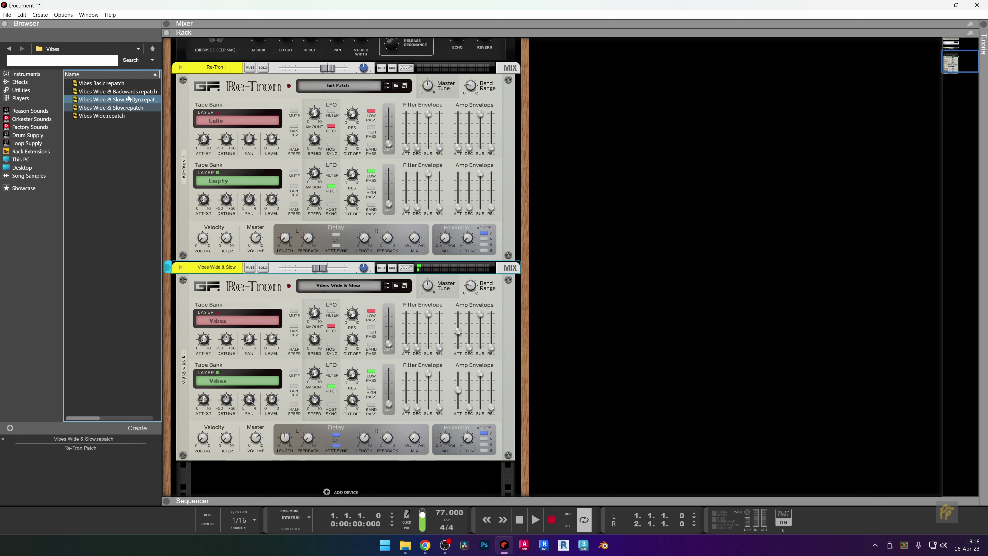
pyautogui.moveTo(111, 91); pyautogui.dragTo(314, 287)
pyautogui.press('space')
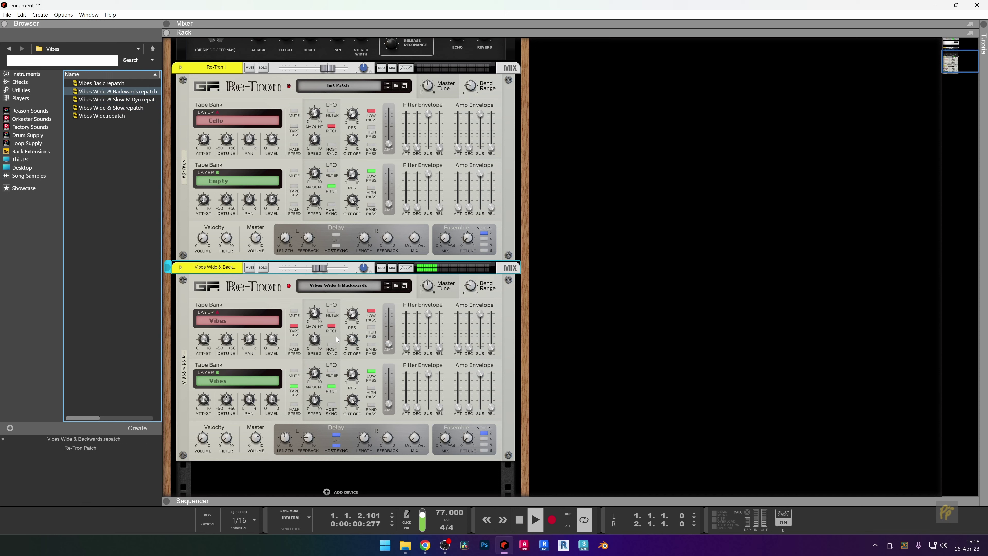
pyautogui.click(113, 116)
pyautogui.press('space')
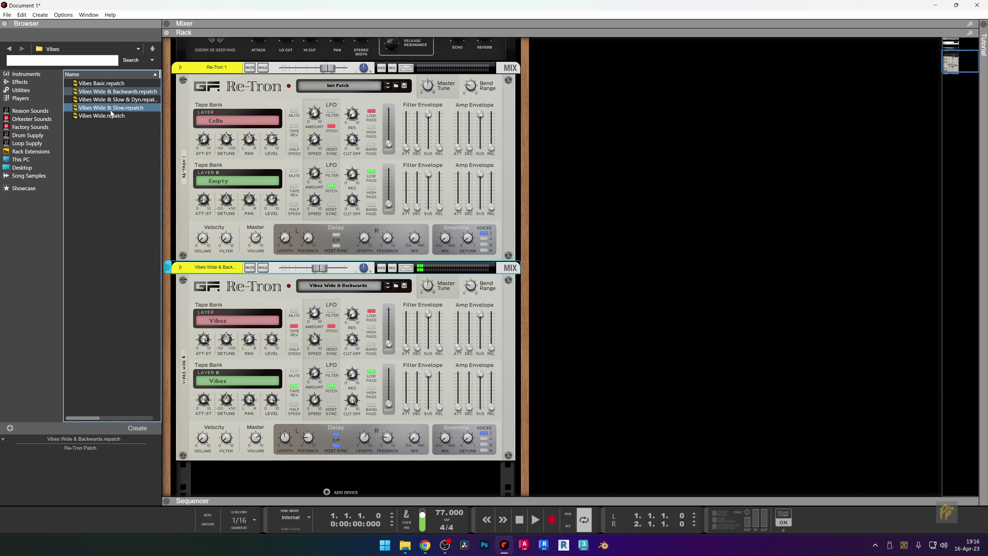
# Load the Vibes Wide patch into the copied Re-Tron, audition it and return to the clip's notes.
pyautogui.click(111, 100)
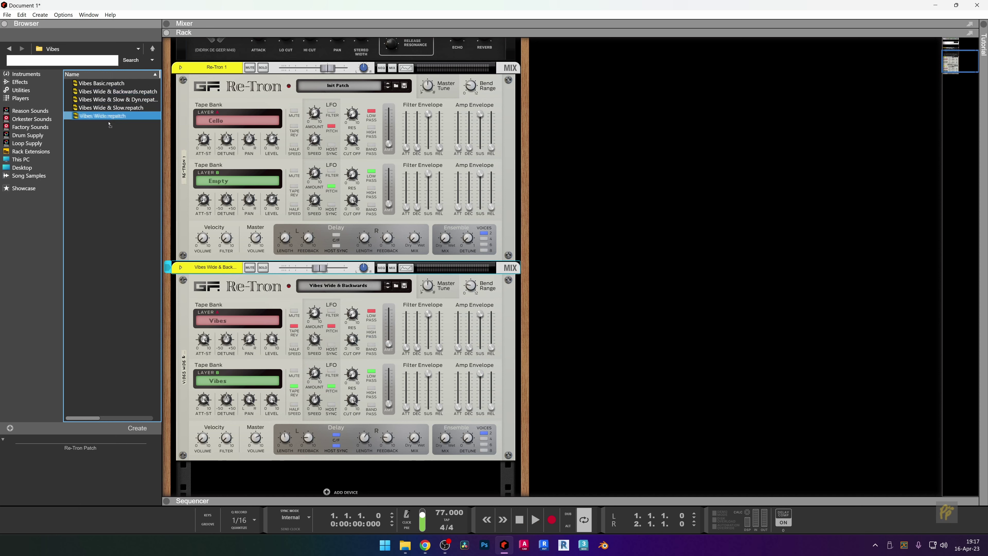
pyautogui.moveTo(103, 116); pyautogui.dragTo(296, 334)
pyautogui.press('space')
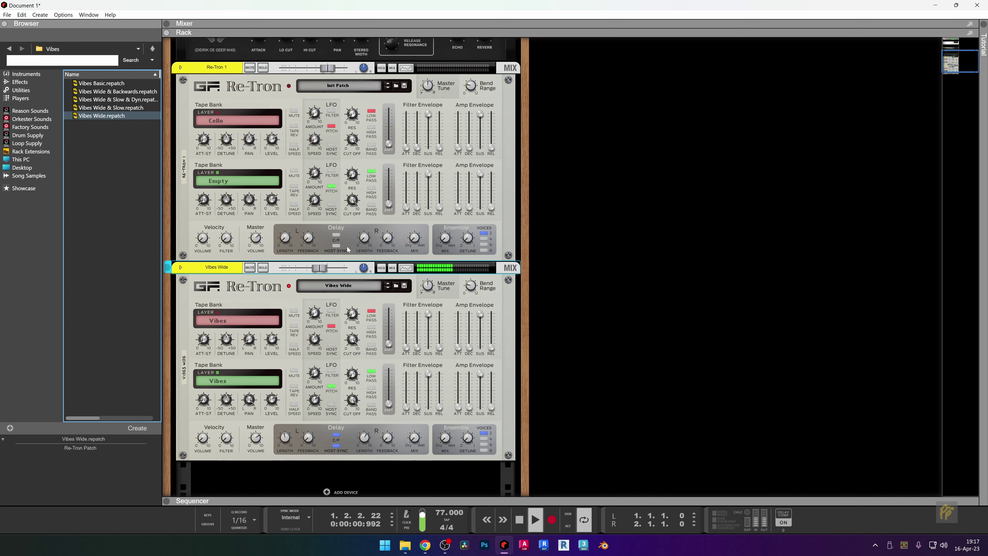
pyautogui.moveTo(413, 502); pyautogui.dragTo(427, 173)
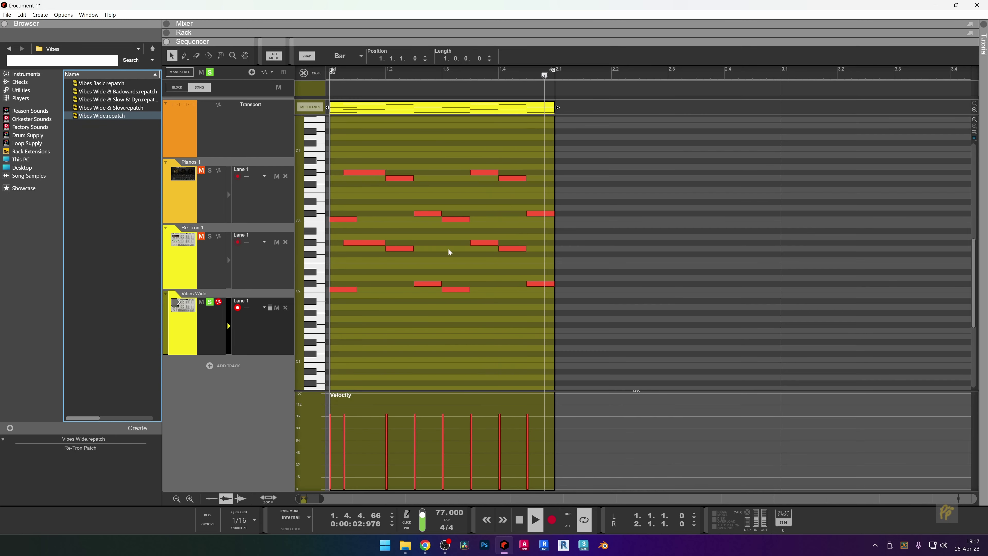
pyautogui.press('space')
# Lengthen the C2/C3 and G2/G3 note pairs starting on beats 1 to 3 to a full beat, and the beat-4 pair to 0.0.3.120.
pyautogui.click(347, 219)
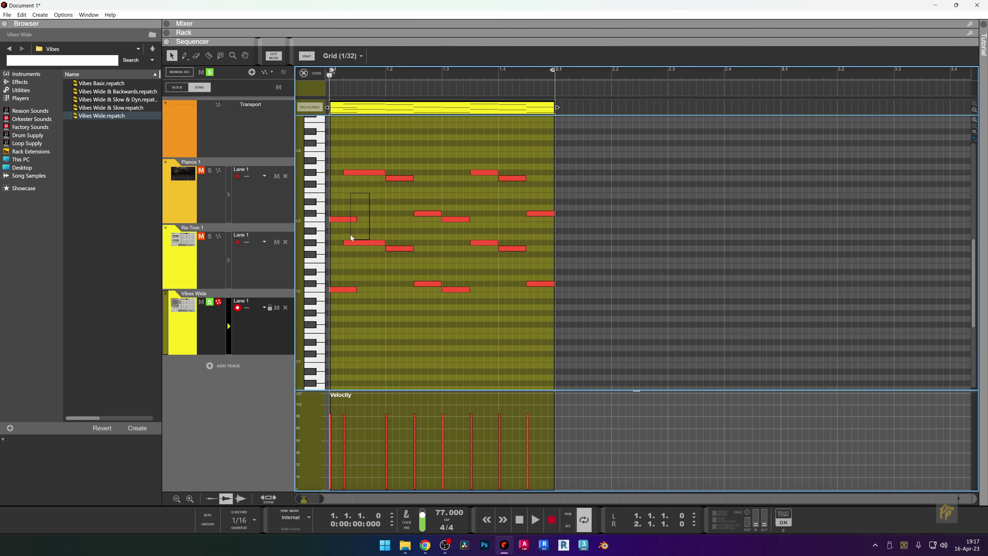
pyautogui.moveTo(361, 290); pyautogui.dragTo(387, 290)
pyautogui.press('space')
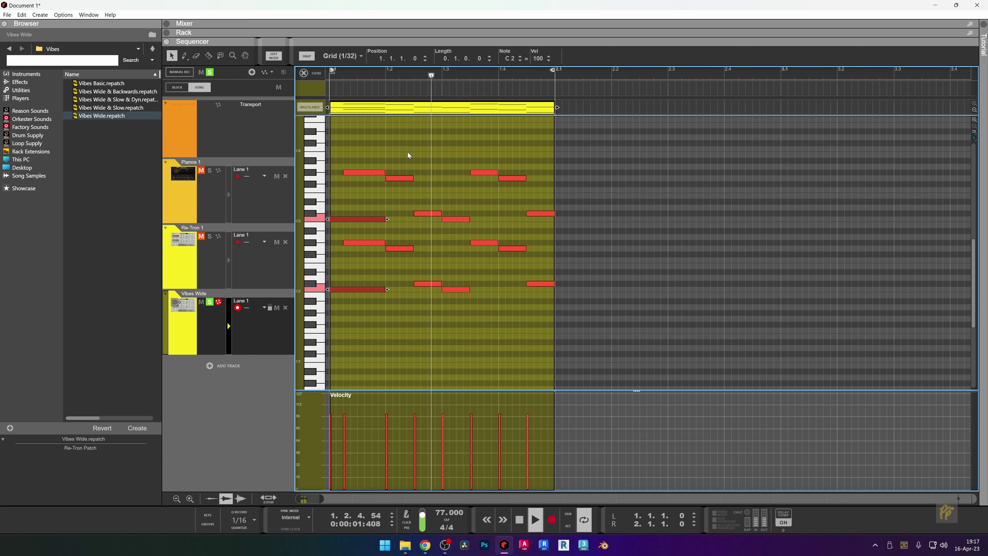
pyautogui.press('space')
pyautogui.moveTo(406, 150); pyautogui.dragTo(401, 264)
pyautogui.moveTo(416, 178); pyautogui.dragTo(498, 289)
pyautogui.moveTo(521, 147); pyautogui.dragTo(550, 249)
# Audition the Vibes Wide loop with the lengthened notes.
pyautogui.press('space')
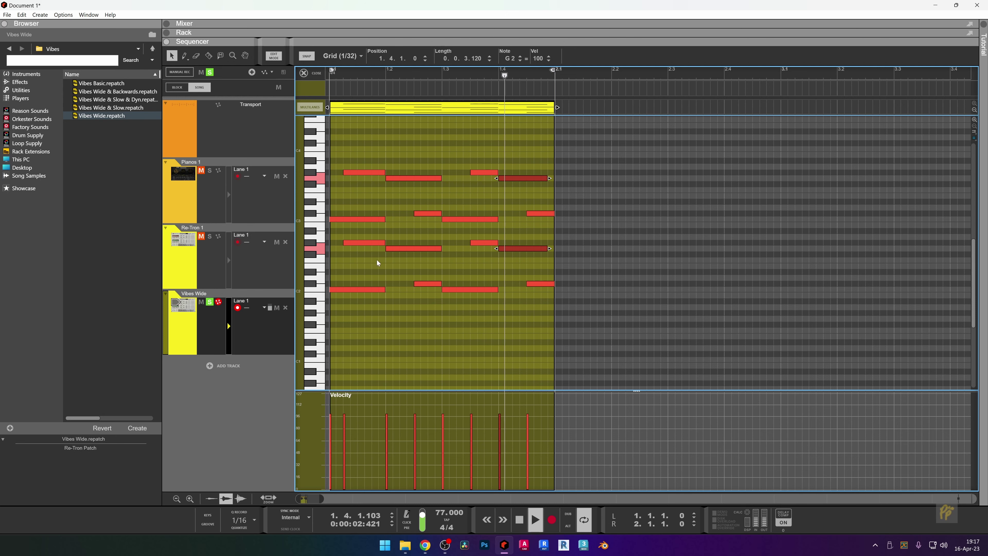
pyautogui.scroll(5, 432, 298)
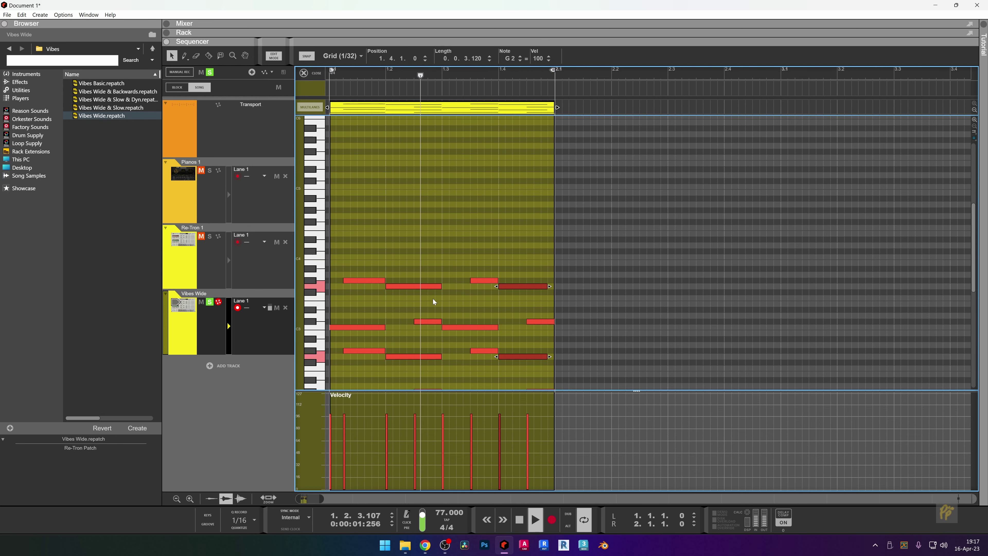
pyautogui.scroll(-2, 431, 293)
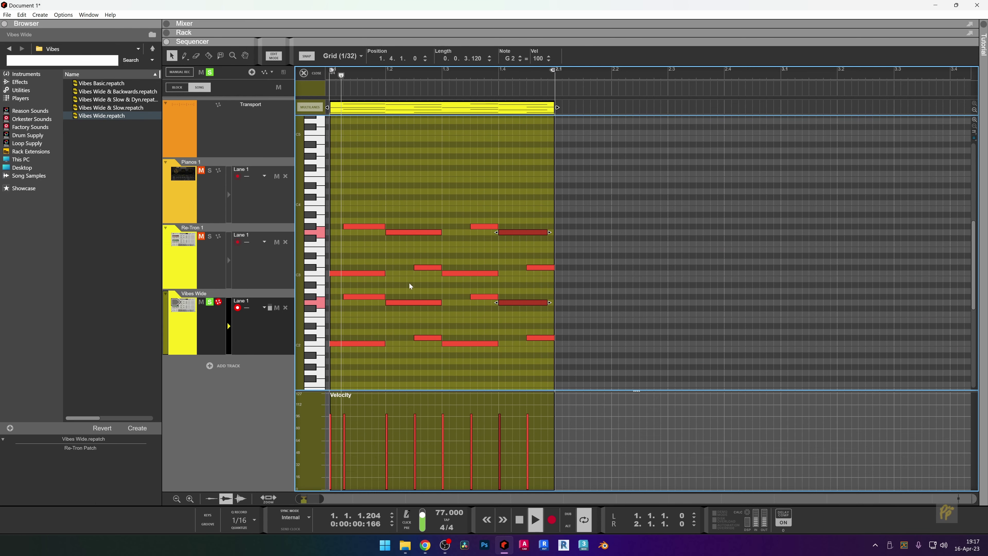
pyautogui.press('space')
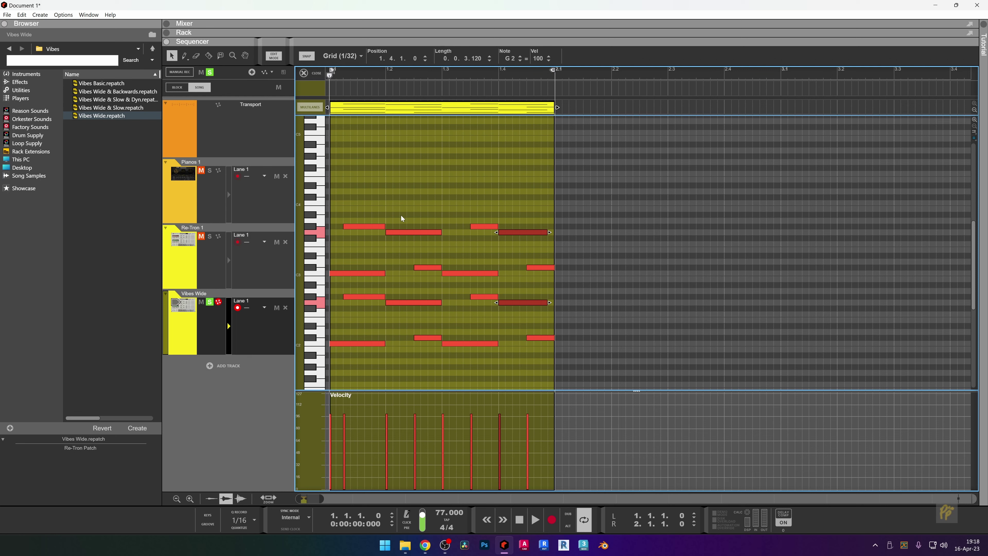
pyautogui.press('space')
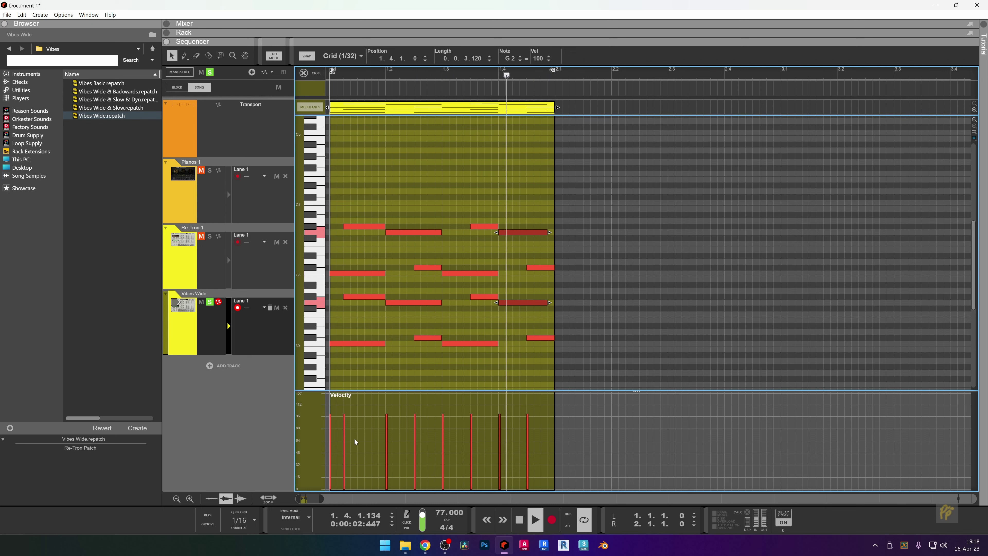
pyautogui.hotkey('alt', 'space')
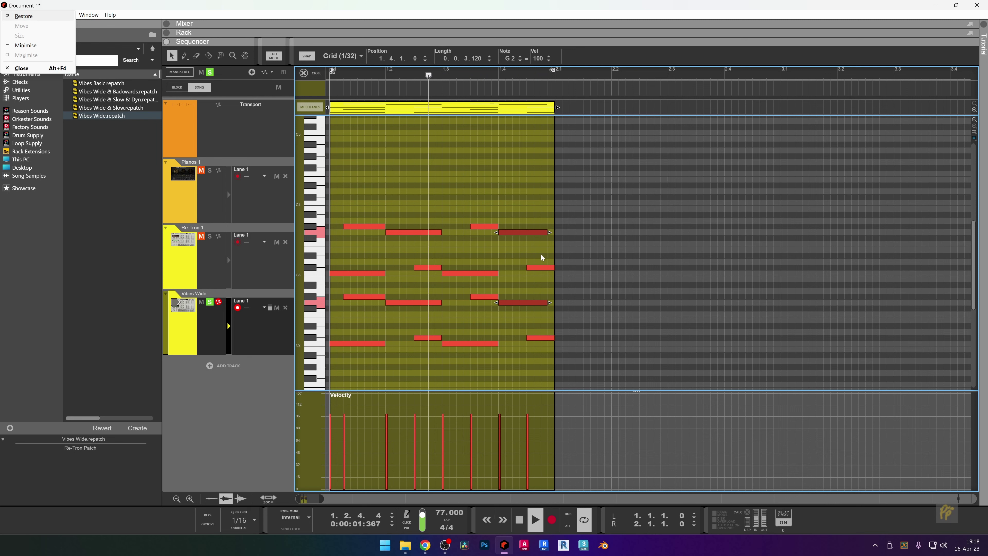
pyautogui.click(541, 255)
pyautogui.press('space')
pyautogui.press('space')
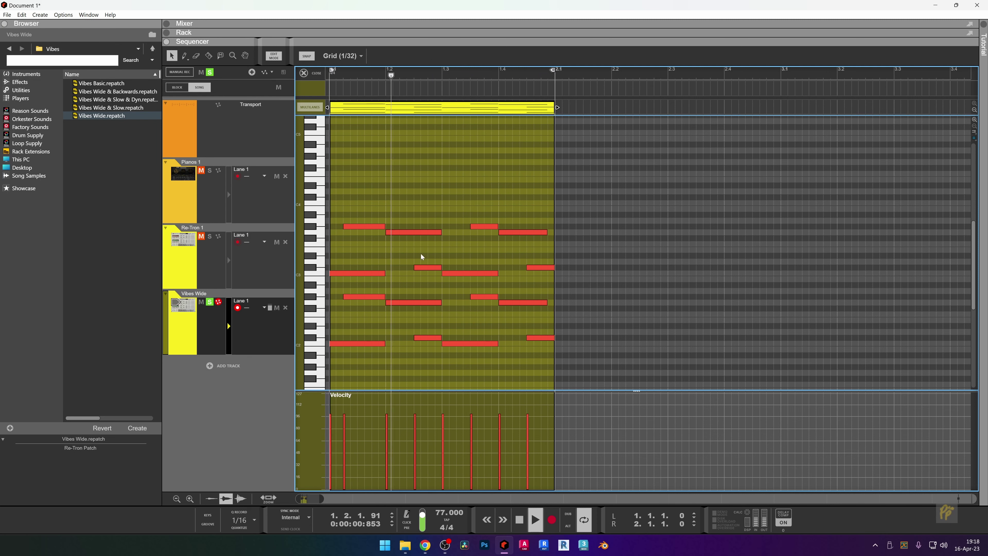
# Audition the Re-Tron 1 and Vibes Wide tracks soloed together, briefly adding the Pianos 1 track to the mix.
pyautogui.press('space')
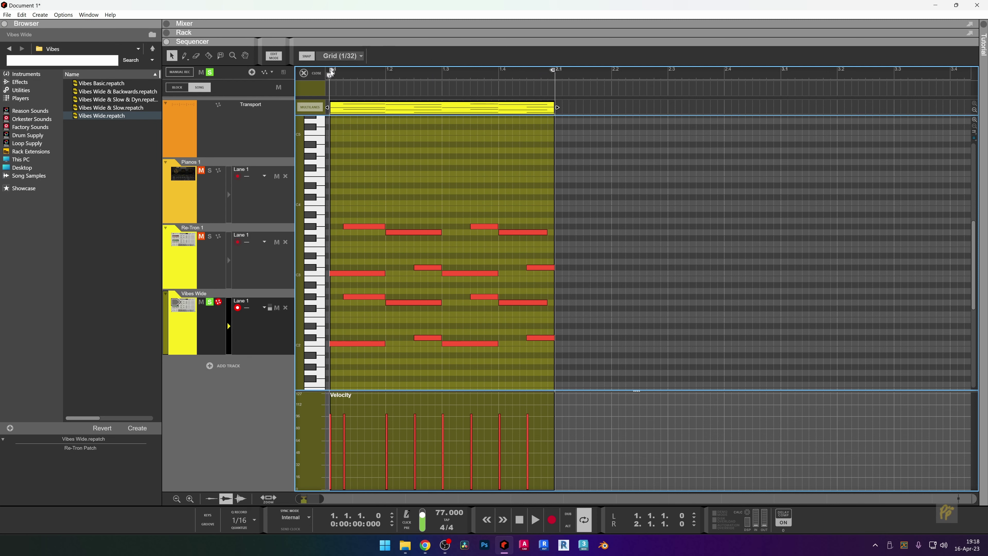
pyautogui.click(209, 236)
pyautogui.press('space')
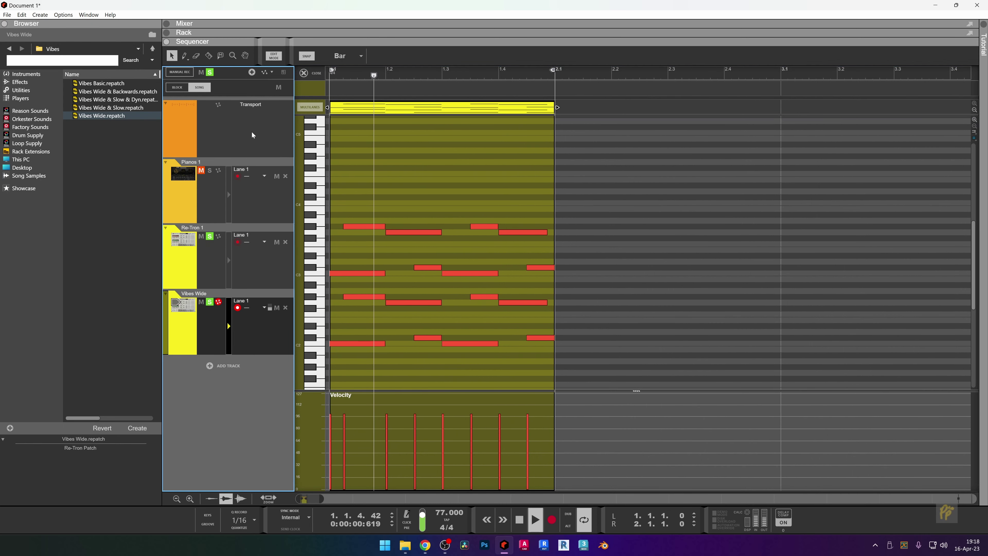
pyautogui.click(210, 170)
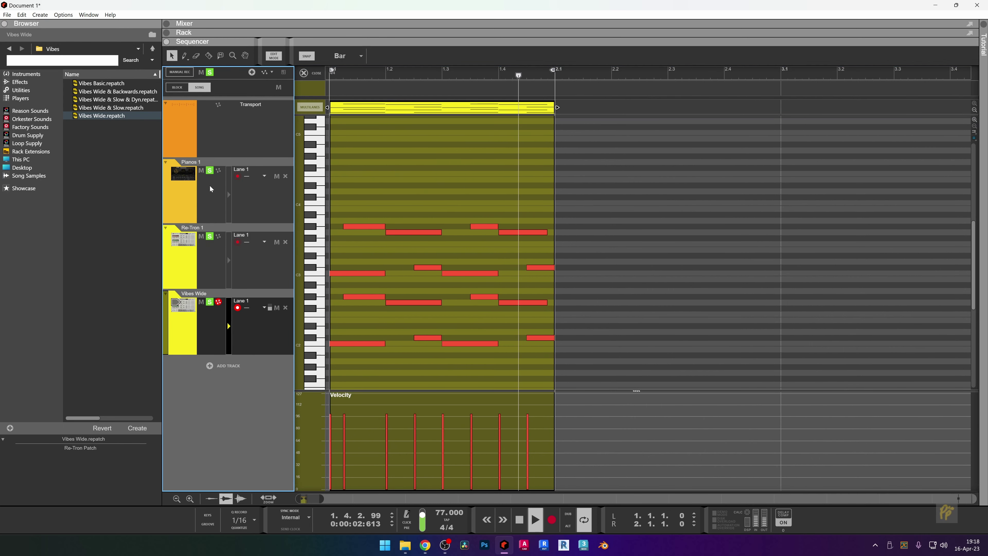
pyautogui.click(201, 170)
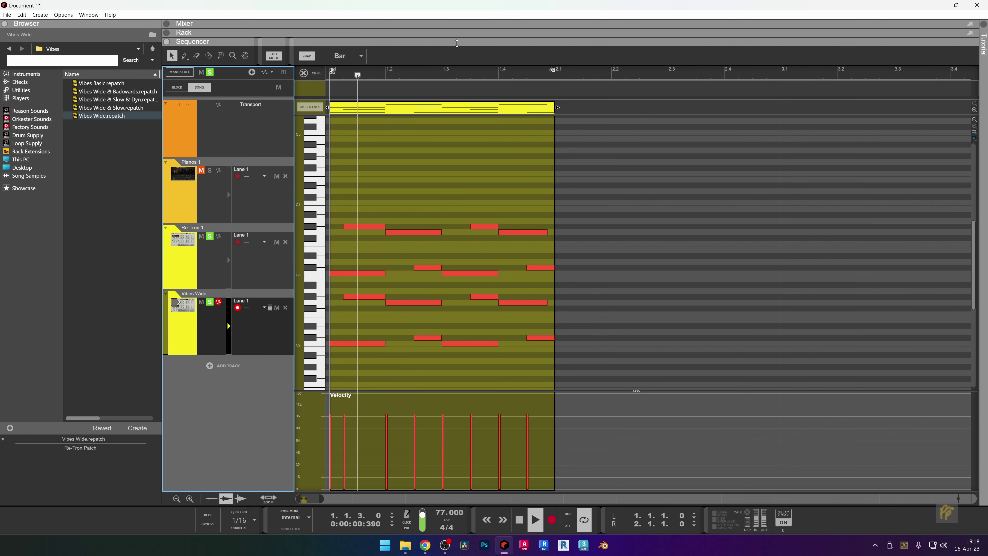
# Solo the Vibes Wide channel in the rack and set its Re-Tron master volume to 57% during playback.
pyautogui.press('F6')
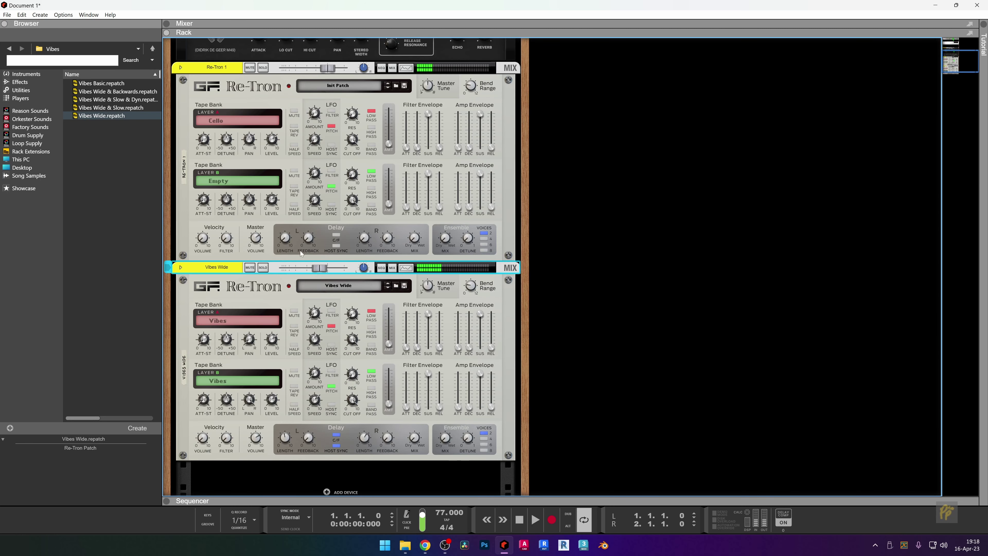
pyautogui.click(262, 268)
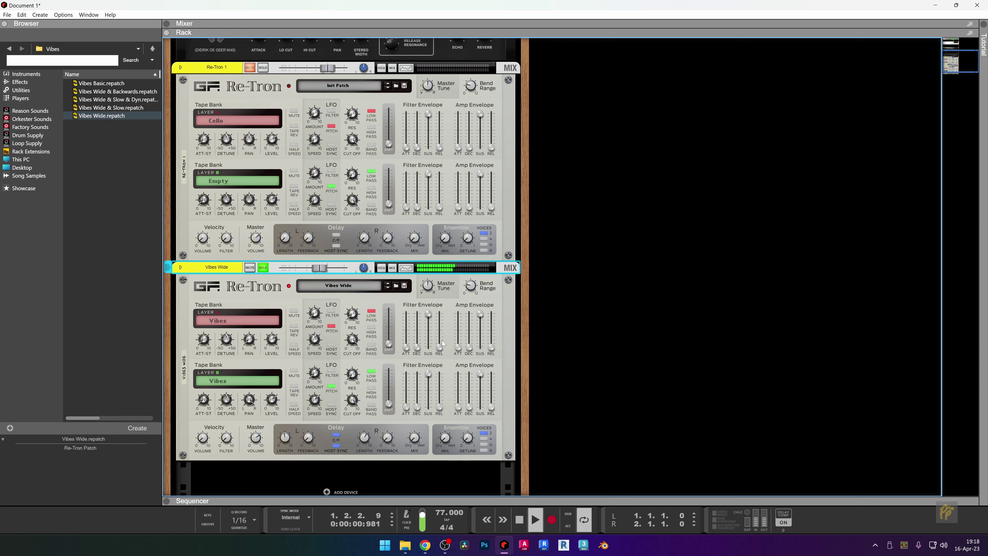
pyautogui.click(256, 455)
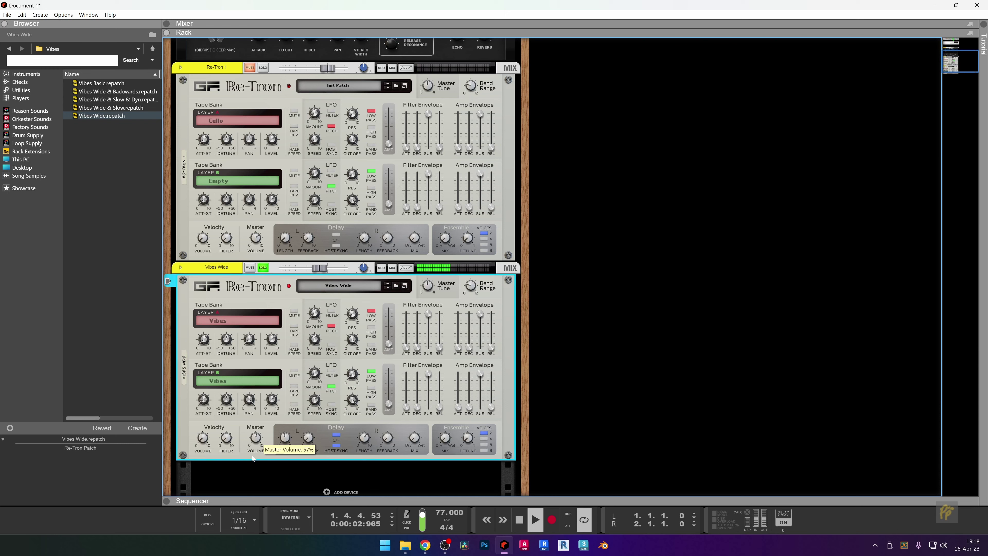
pyautogui.press('space')
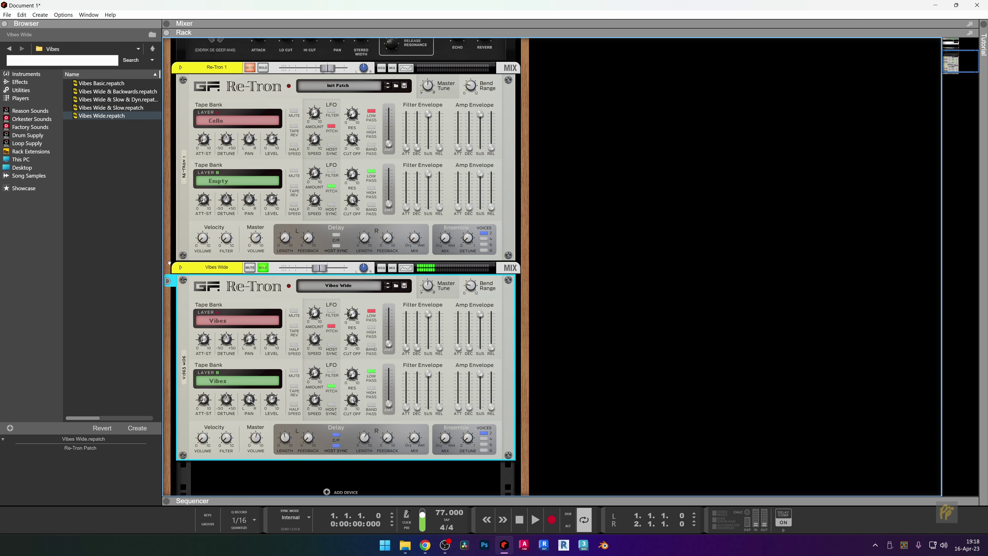
# Expand the Vibes Wide mix channel and add a Synapse DR-1 Deep Reverb to its insert effects.
pyautogui.click(180, 269)
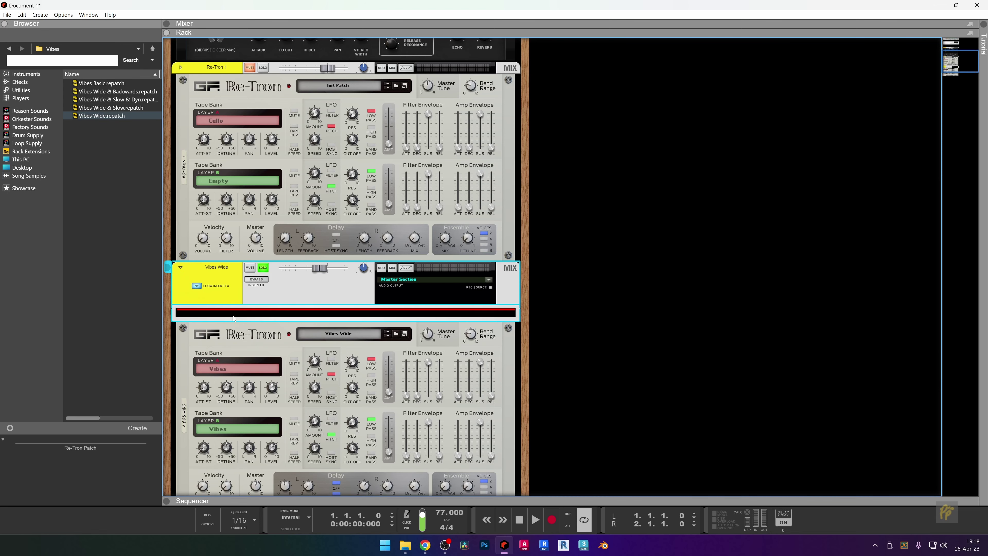
pyautogui.rightClick(289, 319)
pyautogui.moveTo(298, 135)
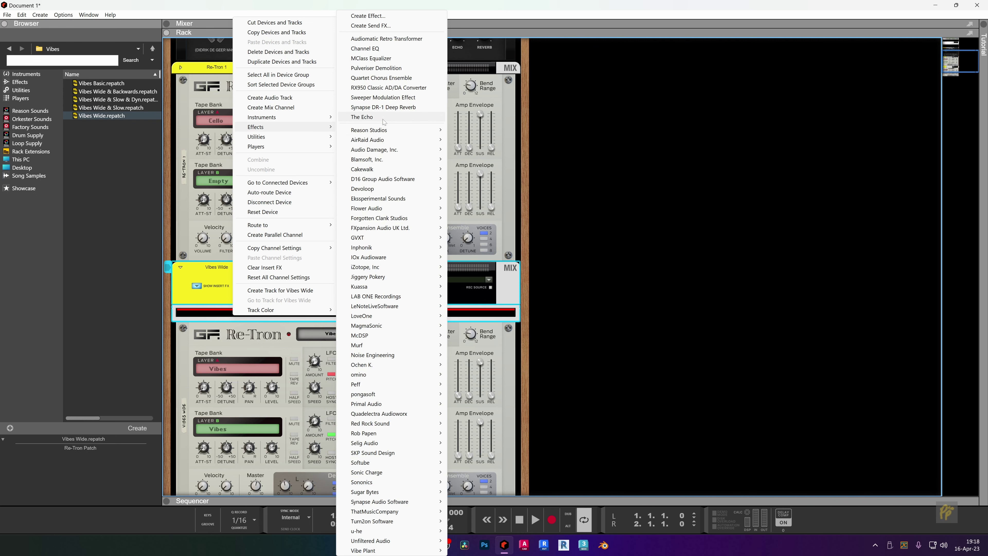
pyautogui.click(383, 107)
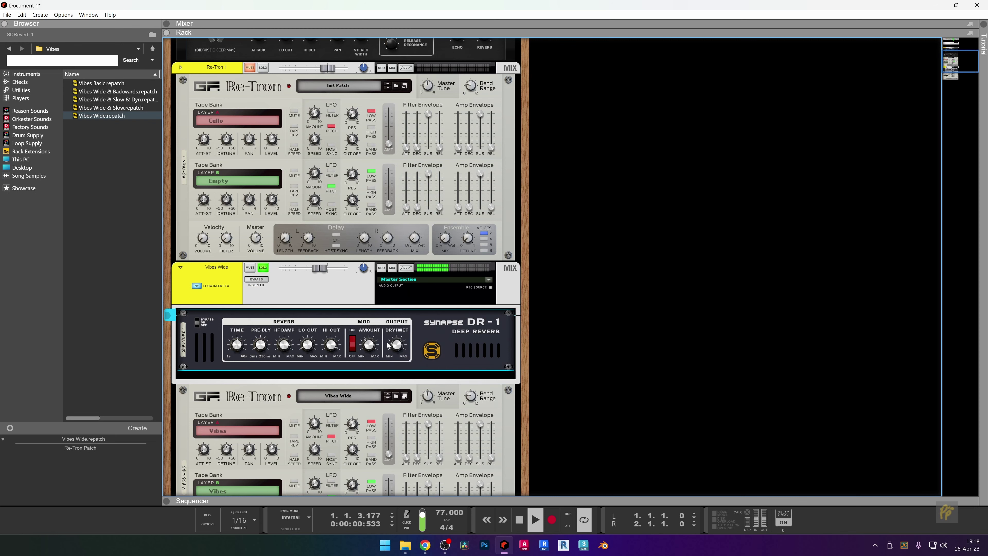
pyautogui.scroll(-2, 394, 345)
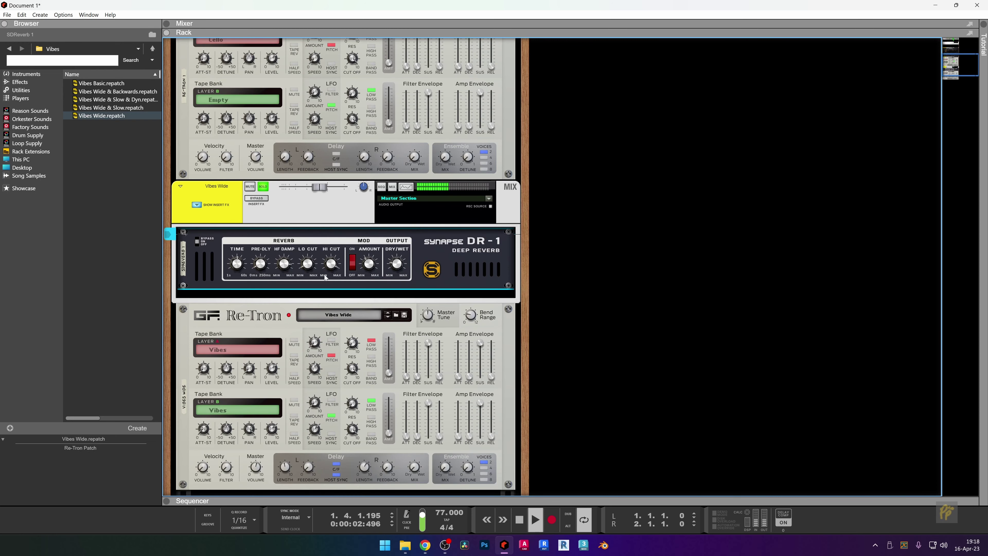
# Add an Audiomatic Retro Transformer after the DR-1 reverb, choose VHS and adjust its Transform and Dry/Wet amounts.
pyautogui.rightClick(358, 286)
pyautogui.moveTo(394, 136)
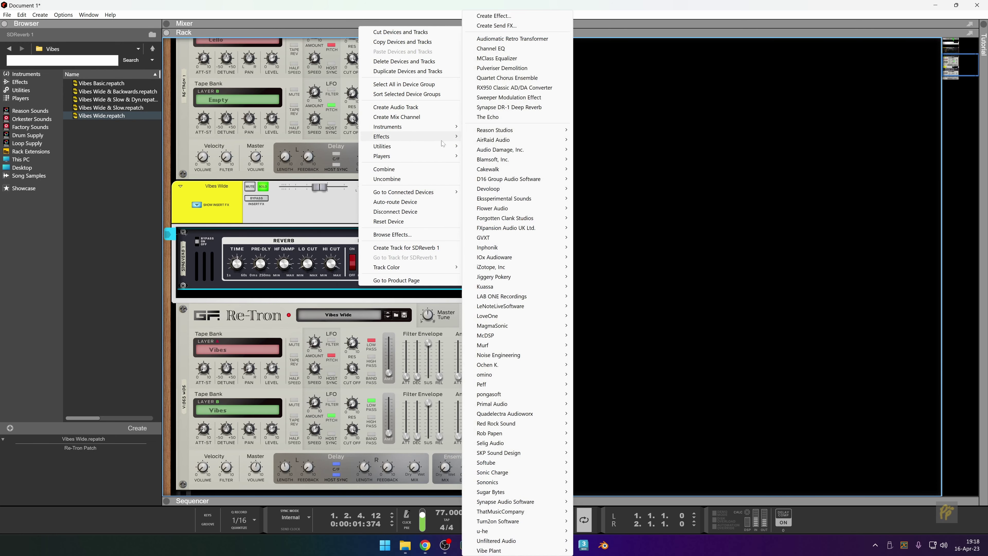
pyautogui.click(504, 41)
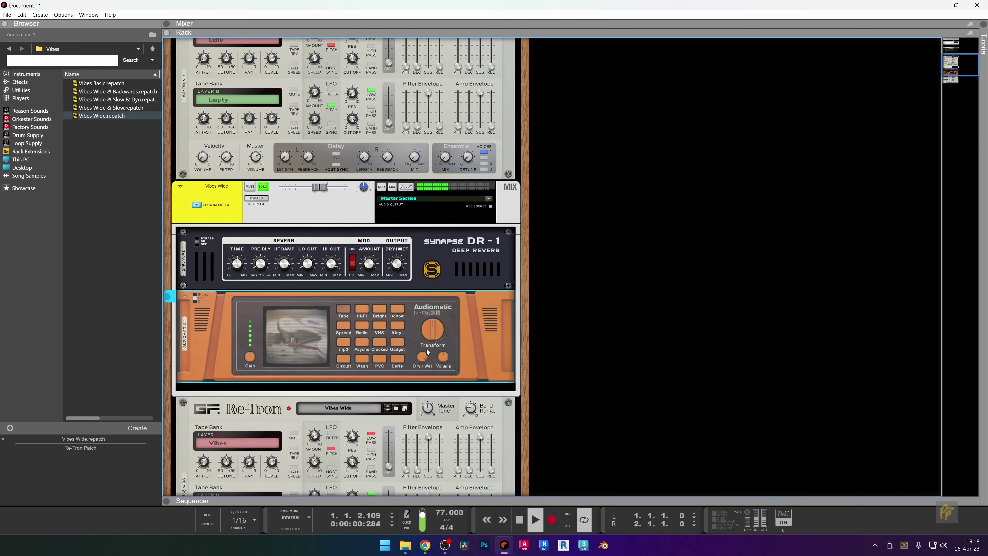
pyautogui.click(380, 327)
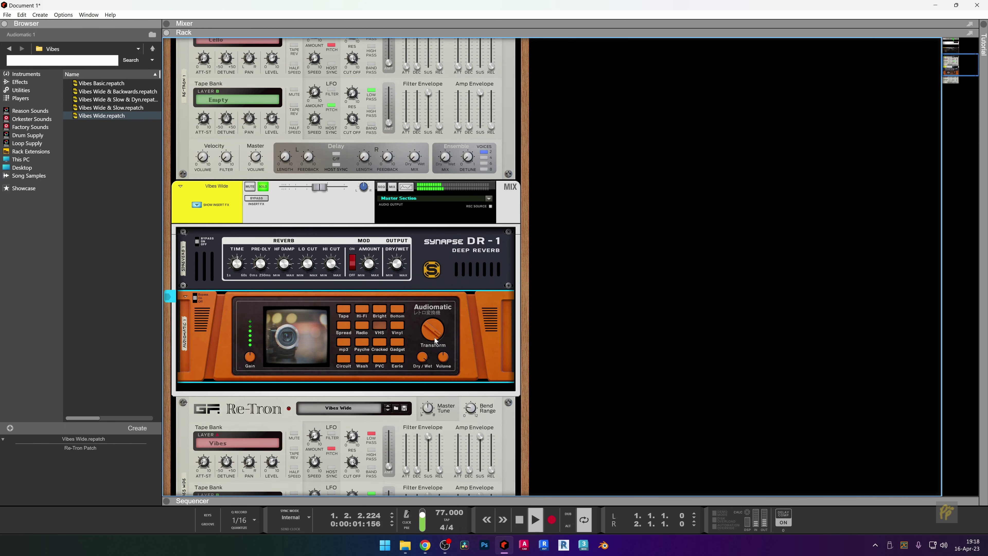
pyautogui.moveTo(430, 358); pyautogui.dragTo(417, 385)
pyautogui.scroll(-3, 224, 306)
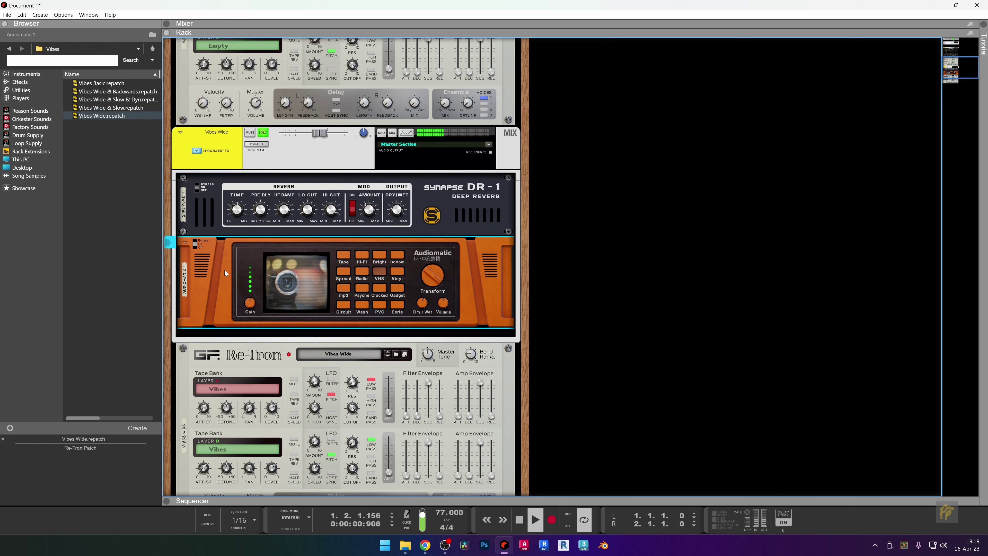
# Duplicate the Audiomatic below the first one, switch the copy to Vinyl and stop playback after listening.
pyautogui.moveTo(224, 272); pyautogui.dragTo(234, 334)
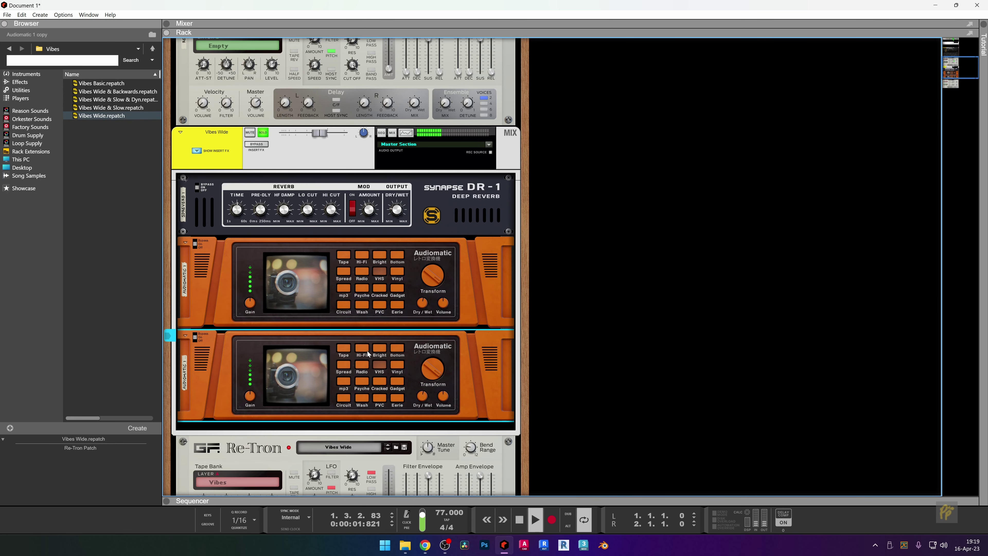
pyautogui.click(397, 364)
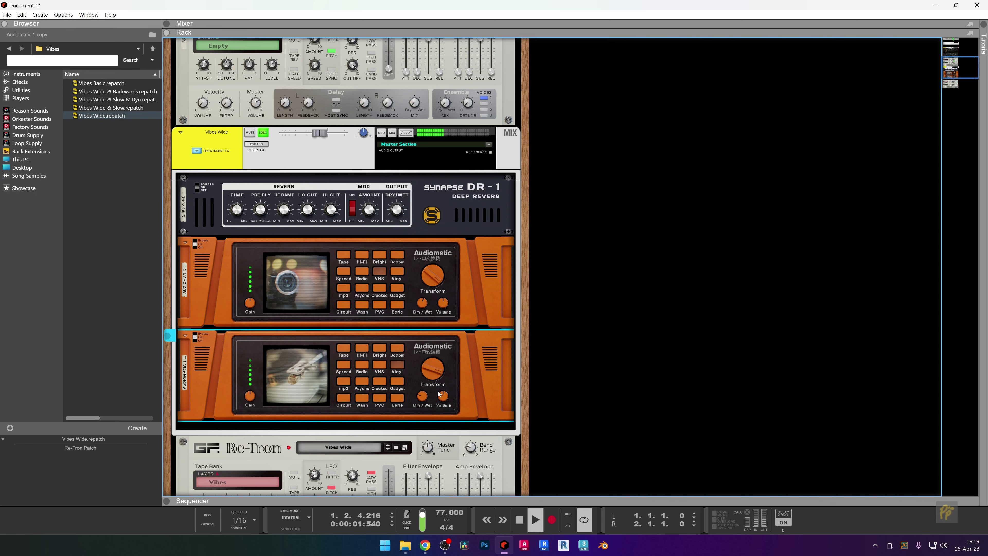
pyautogui.press('space')
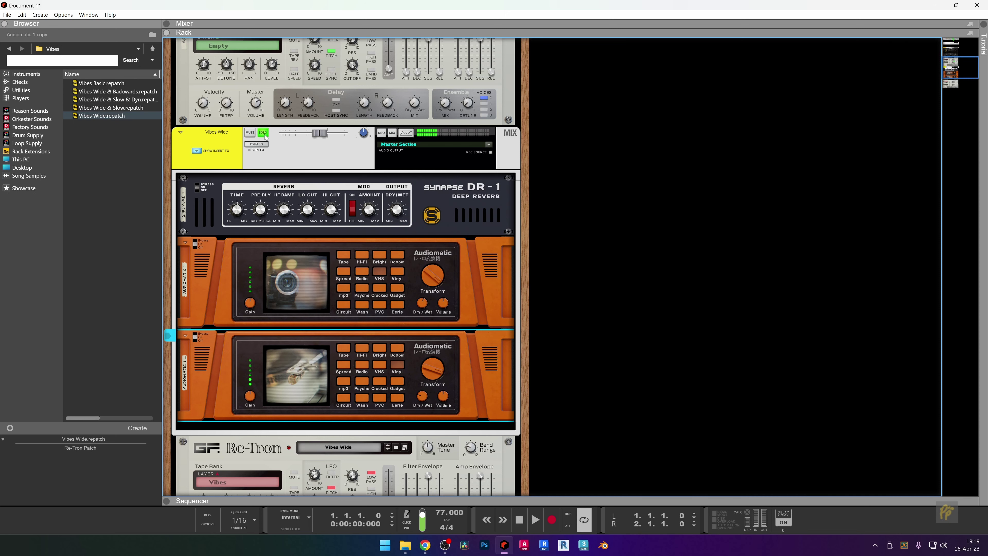
# Solo the Re-Tron 1 cello channel as well and expand it to show its insert effects slot.
pyautogui.scroll(7, 324, 259)
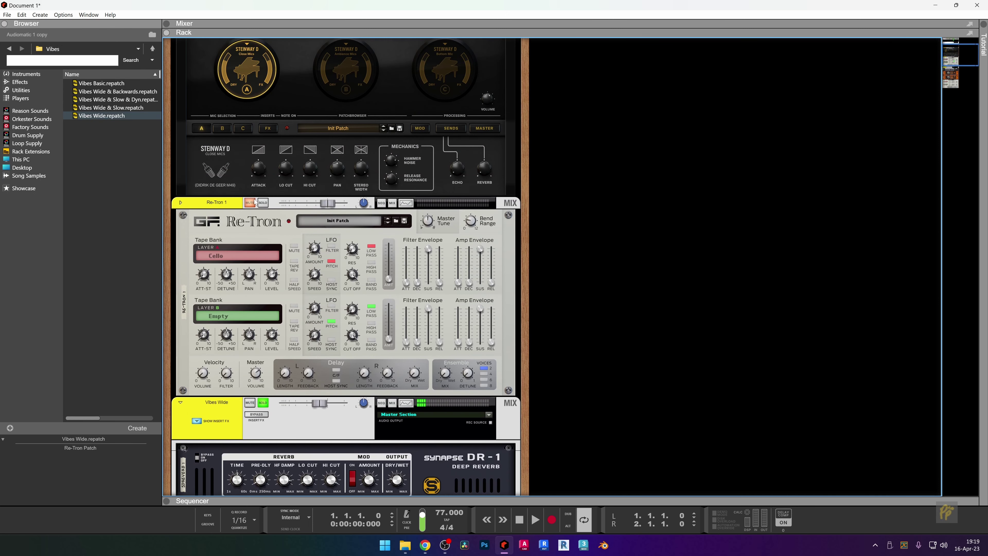
pyautogui.click(263, 202)
pyautogui.click(181, 202)
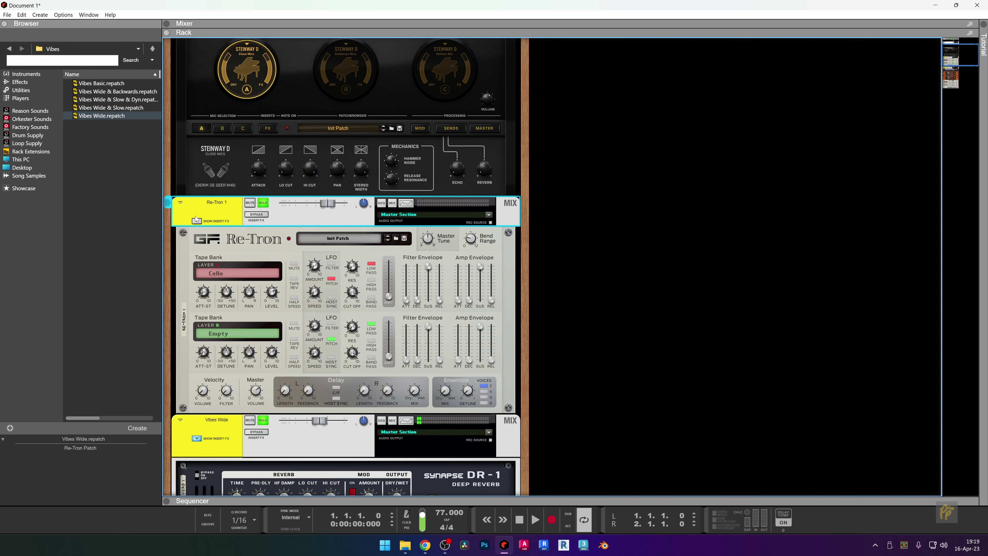
pyautogui.scroll(-2, 197, 230)
pyautogui.click(196, 140)
pyautogui.scroll(-2, 198, 156)
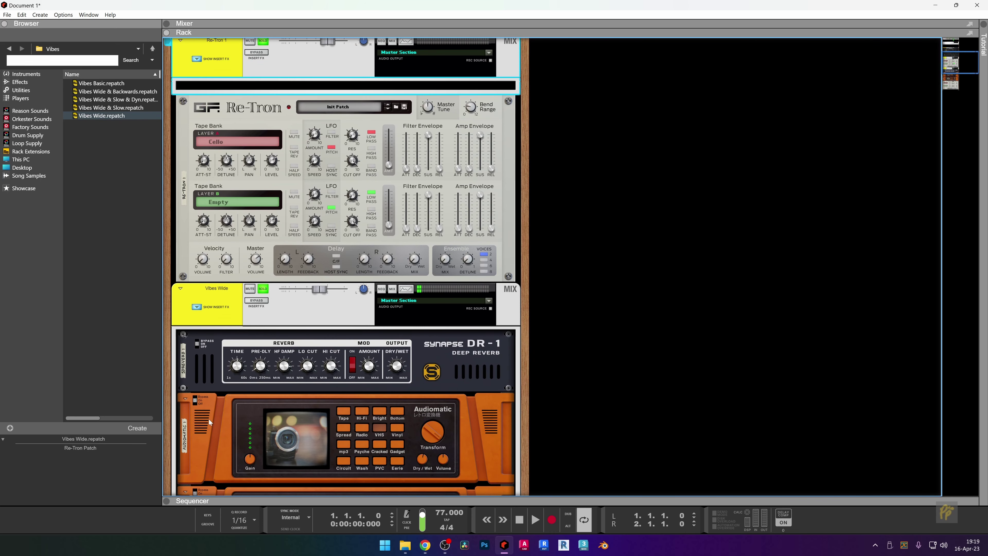
# Copy the DR-1 reverb and both Audiomatic devices from the Vibes Wide inserts into the Re-Tron 1 insert slot.
pyautogui.click(212, 374)
pyautogui.keyDown('shift'); pyautogui.click(219, 395); pyautogui.keyUp('shift')
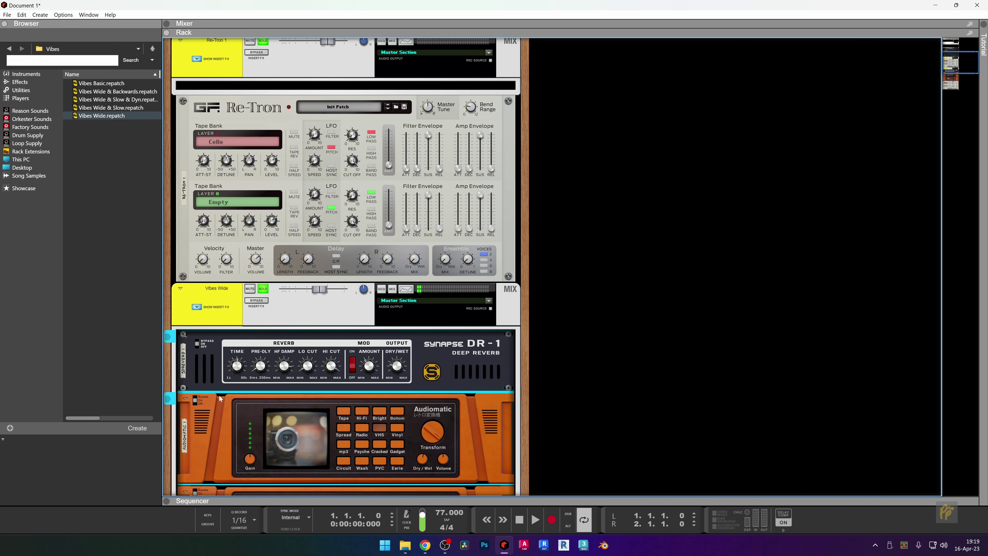
pyautogui.keyDown('shift'); pyautogui.click(224, 490); pyautogui.keyUp('shift')
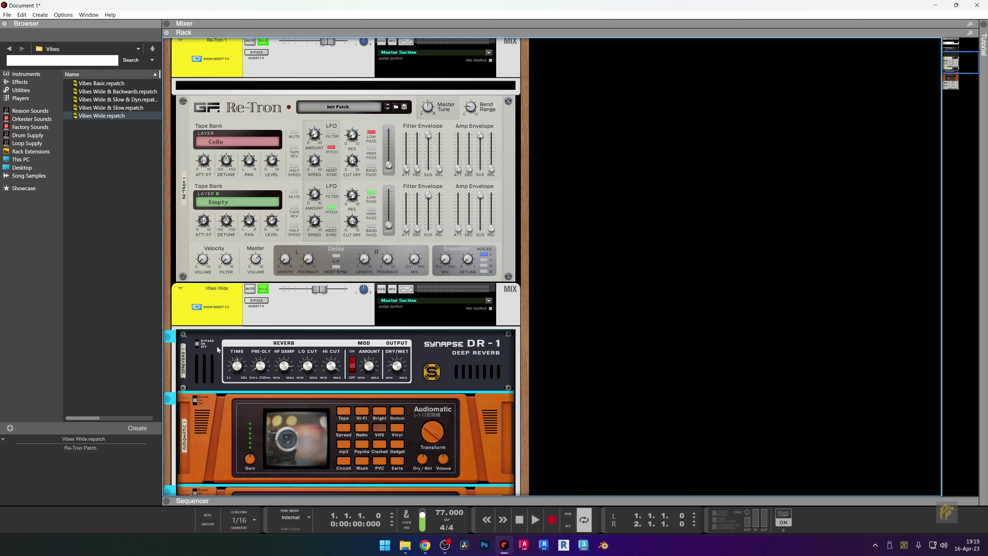
pyautogui.scroll(-2, 217, 347)
pyautogui.scroll(2, 257, 315)
pyautogui.scroll(-1, 257, 315)
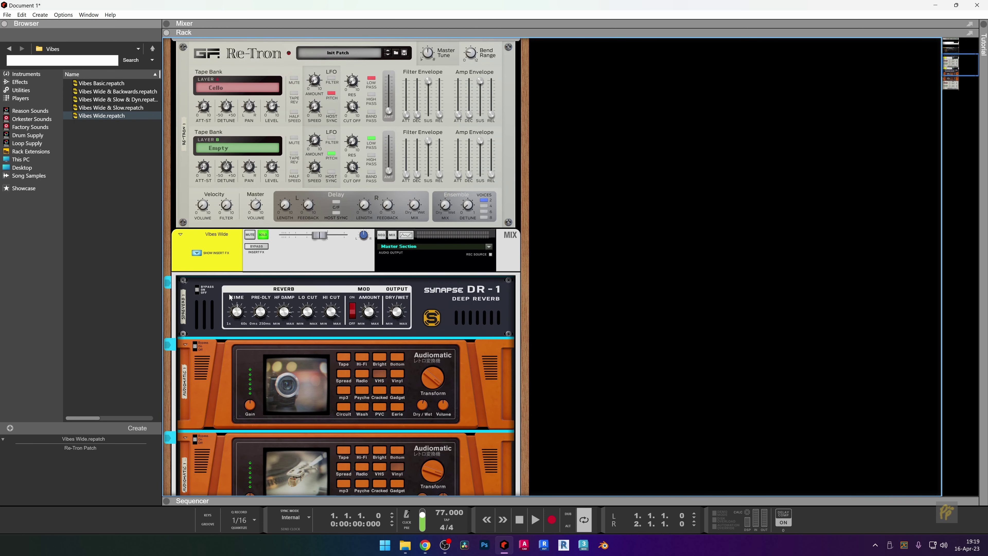
pyautogui.moveTo(230, 297); pyautogui.dragTo(284, 101)
# Lower the Re-Tron 1 channel fader slightly and set its DR-1 reverb Dry/Wet to 33% during playback.
pyautogui.press('space')
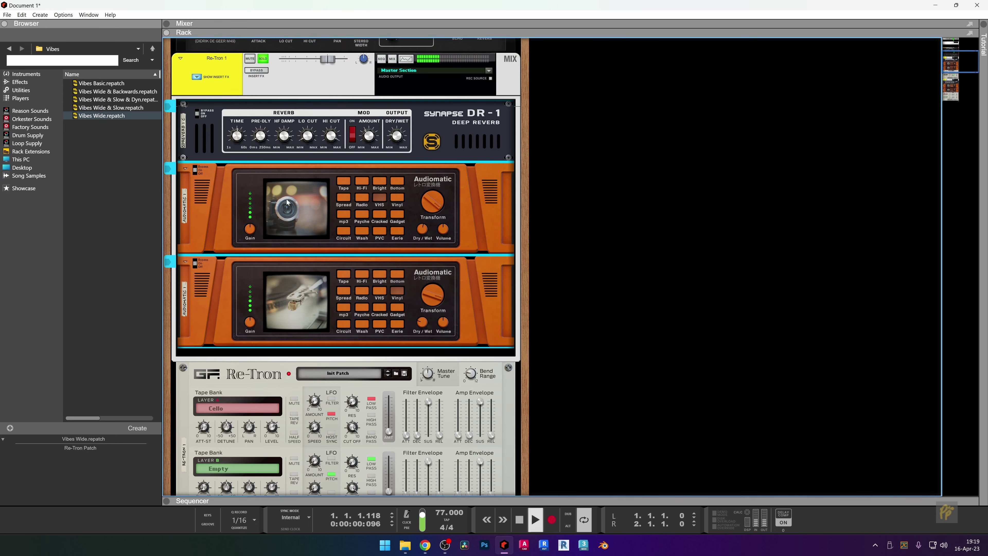
pyautogui.moveTo(333, 58); pyautogui.dragTo(326, 66)
pyautogui.click(399, 120)
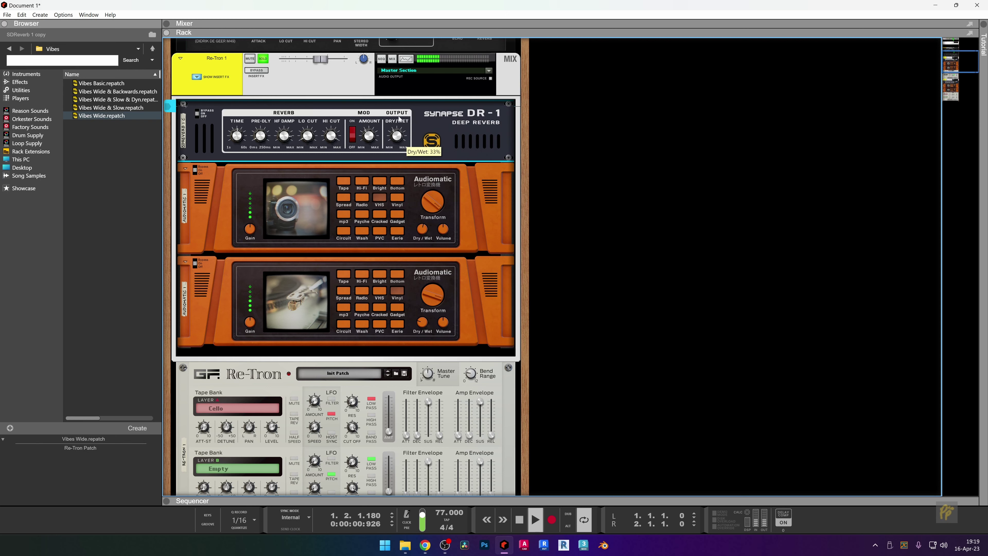
# Audition the processed cello and vibes together and bring up the Processed Pianos device in the rack.
pyautogui.scroll(-5, 274, 222)
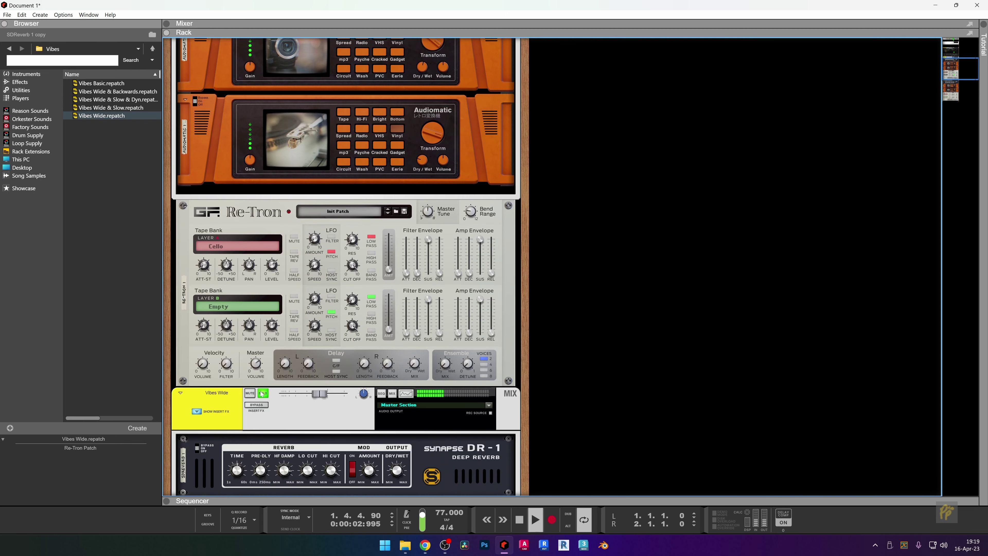
pyautogui.click(254, 424)
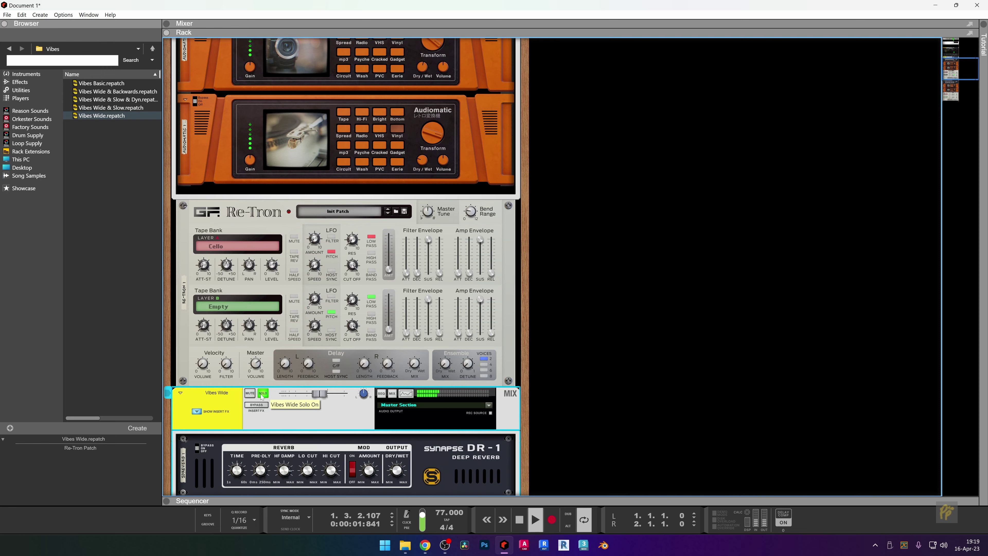
pyautogui.press('F7')
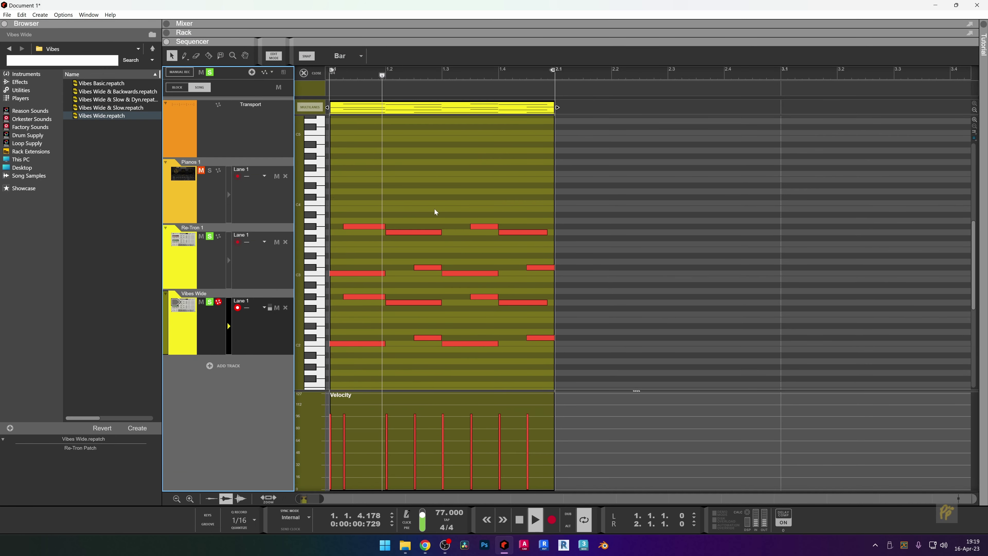
pyautogui.press('F6')
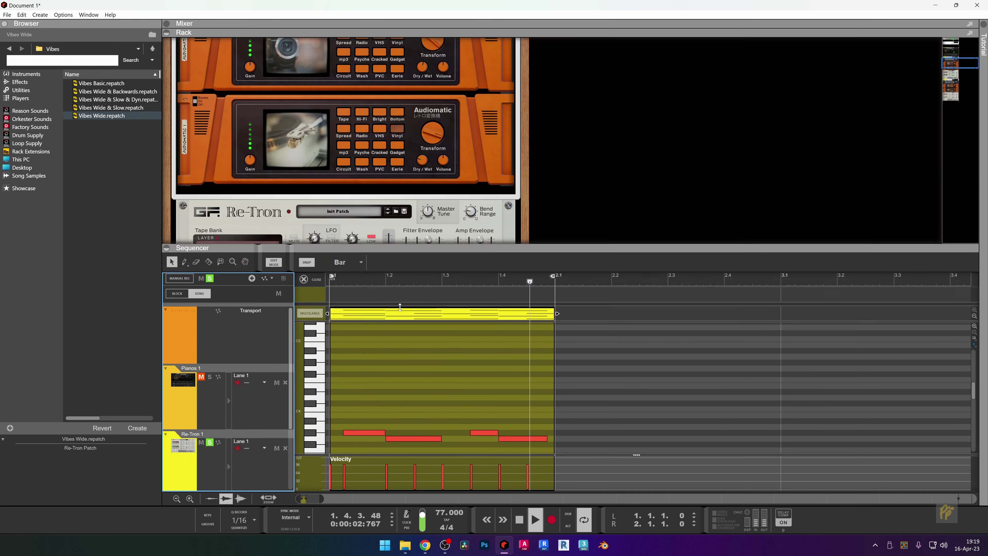
pyautogui.scroll(10, 338, 328)
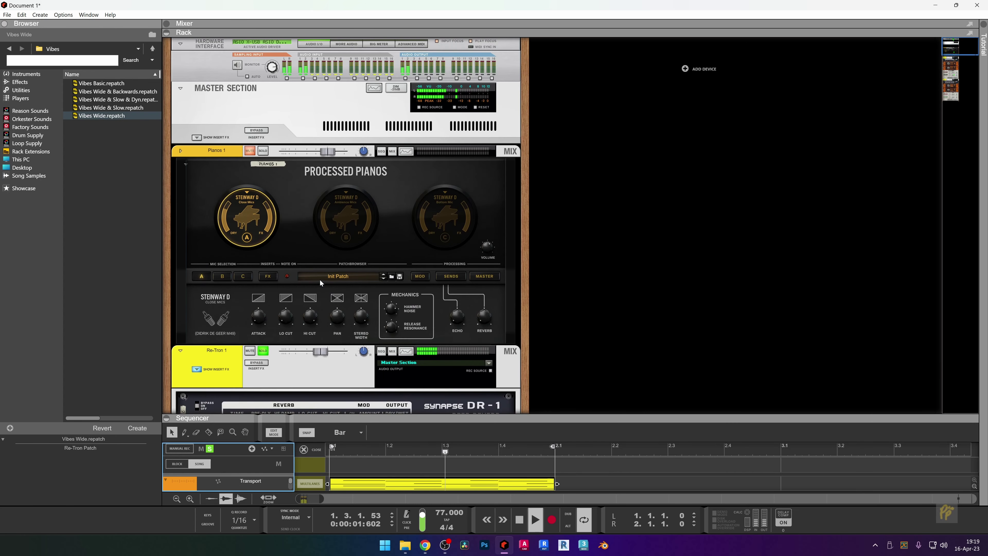
pyautogui.press('space')
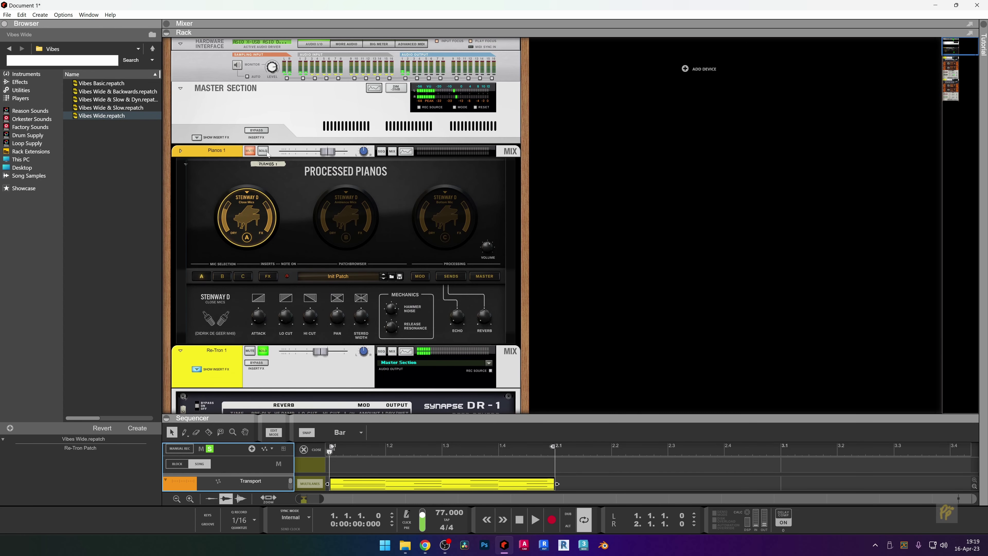
# Return to the full-size sequencer and close the vibes clip's note editor to show all tracks' clips.
pyautogui.click(294, 170)
pyautogui.moveTo(421, 416); pyautogui.dragTo(418, 178)
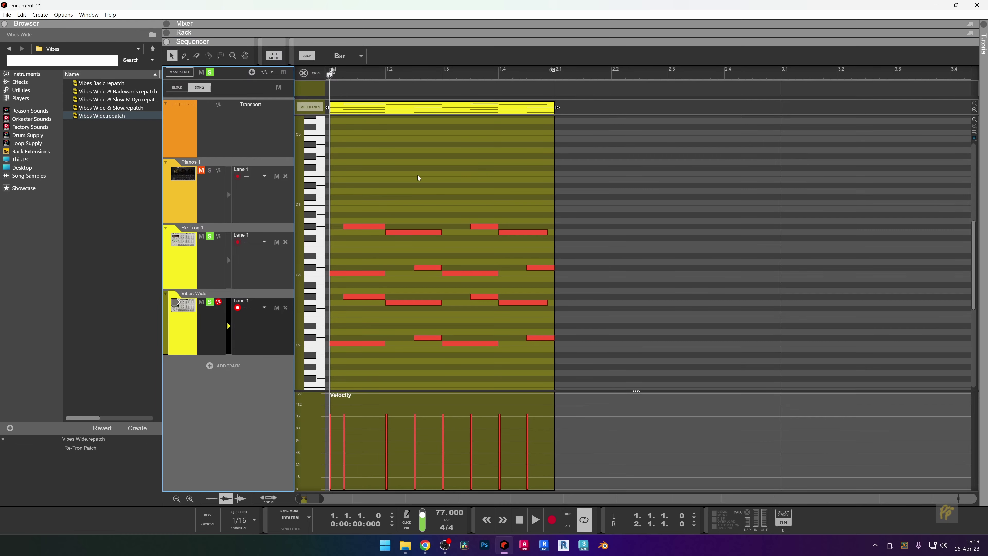
pyautogui.click(313, 73)
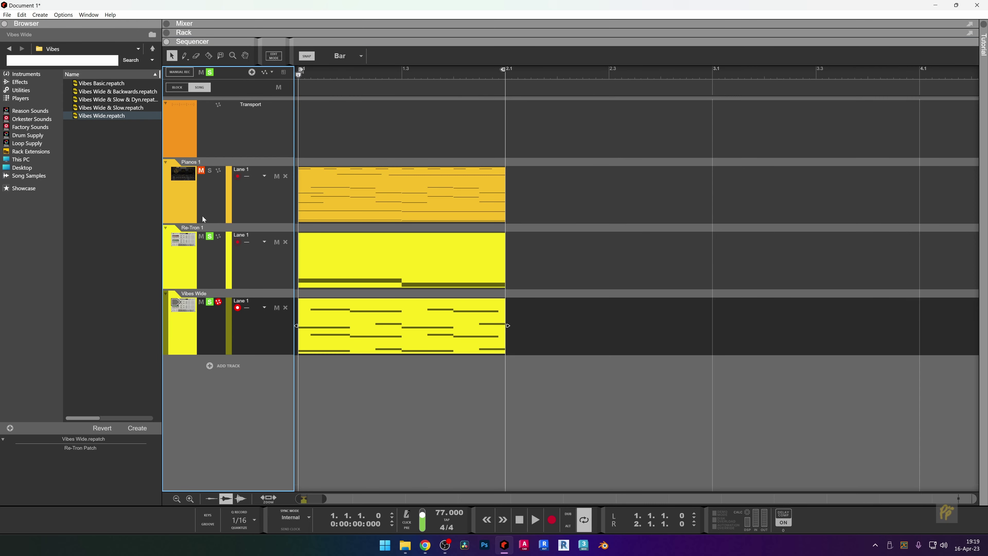
# Clear the track solos, open the piano clip's notes, and delete the mid-register chord notes, keeping the high melody and low bass notes.
pyautogui.click(210, 73)
pyautogui.doubleClick(347, 203)
pyautogui.scroll(-2, 468, 307)
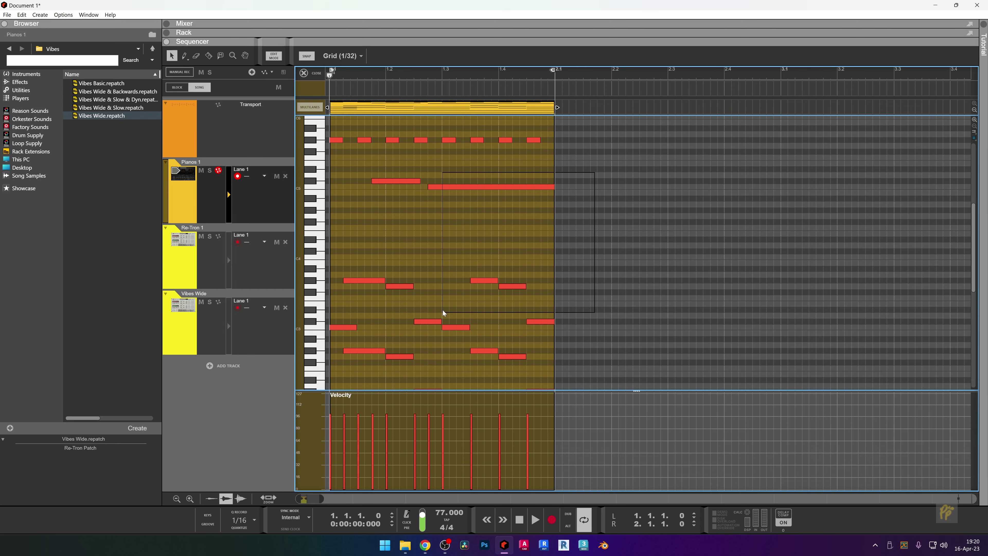
pyautogui.moveTo(272, 385); pyautogui.dragTo(265, 319)
pyautogui.press('Delete')
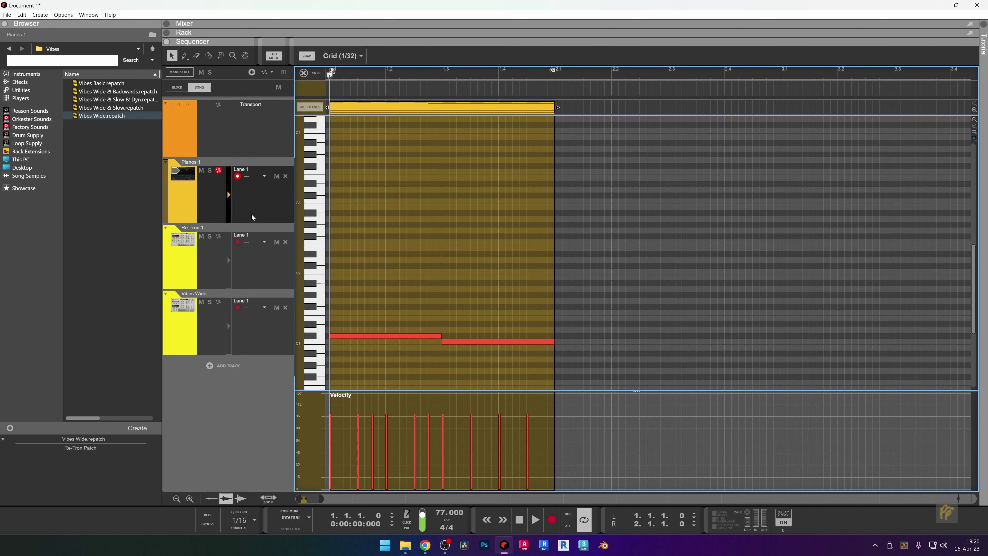
pyautogui.scroll(-4, 630, 282)
# Play the full loop with the rack shown and lower the Pianos 1 channel fader slightly.
pyautogui.press('space')
pyautogui.press('space')
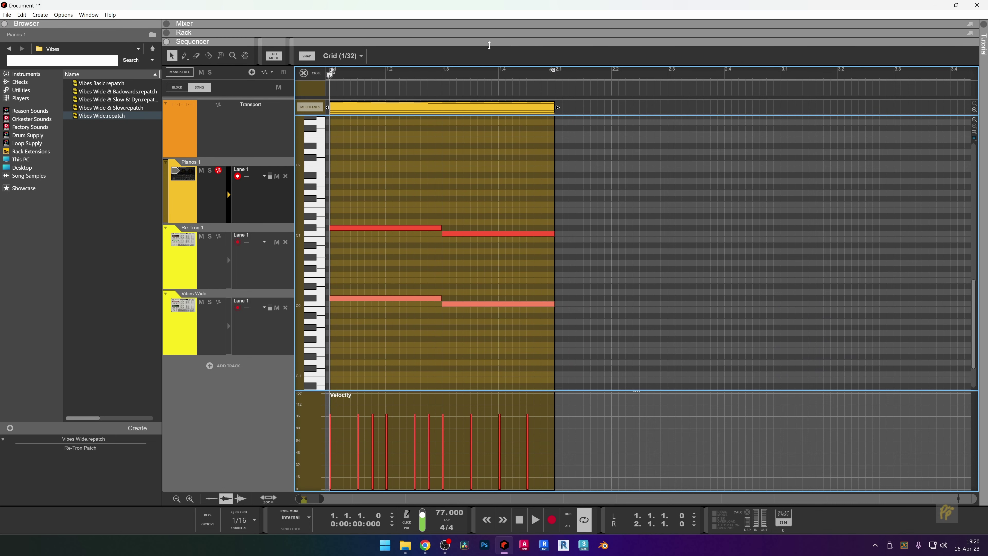
pyautogui.press('F6')
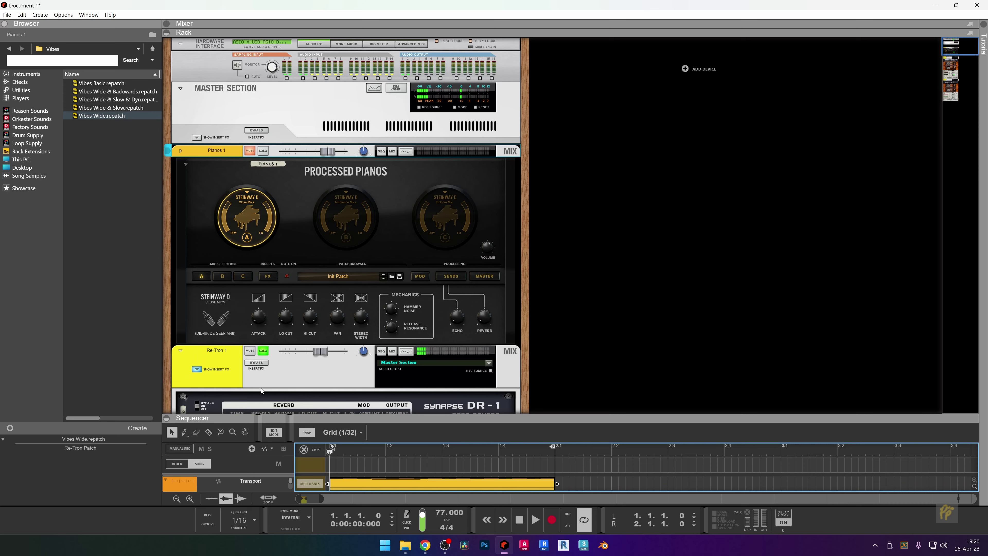
pyautogui.scroll(-10, 261, 391)
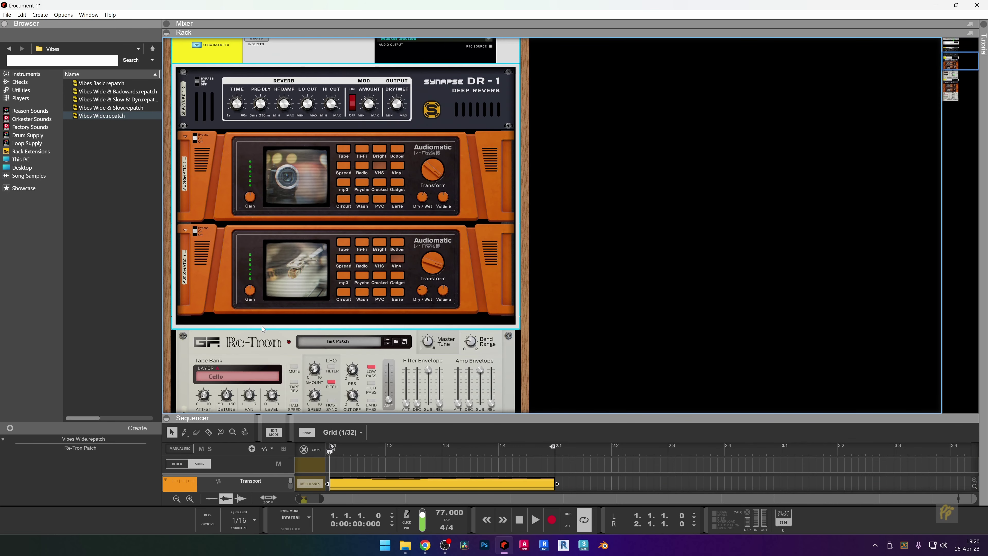
pyautogui.scroll(-4, 261, 326)
pyautogui.click(294, 371)
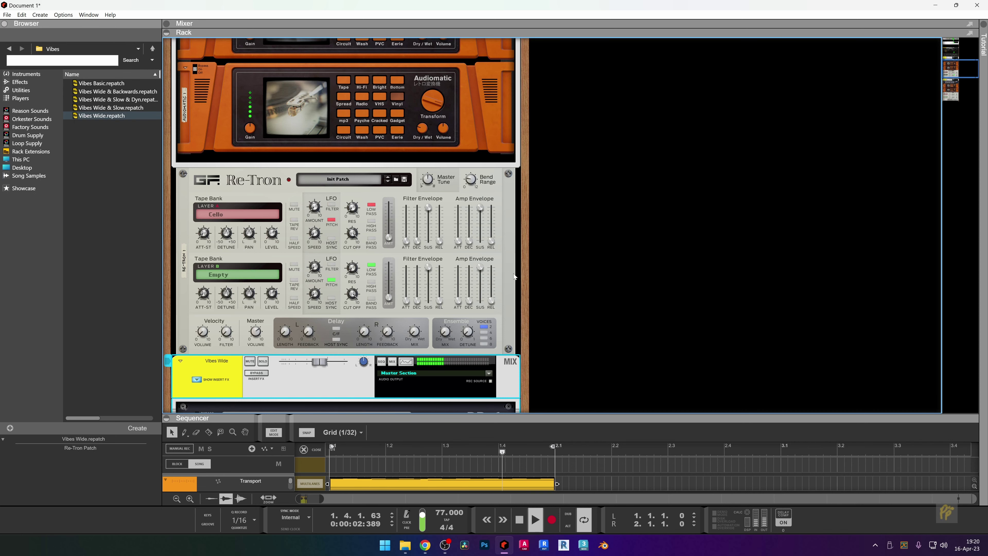
pyautogui.scroll(7, 503, 271)
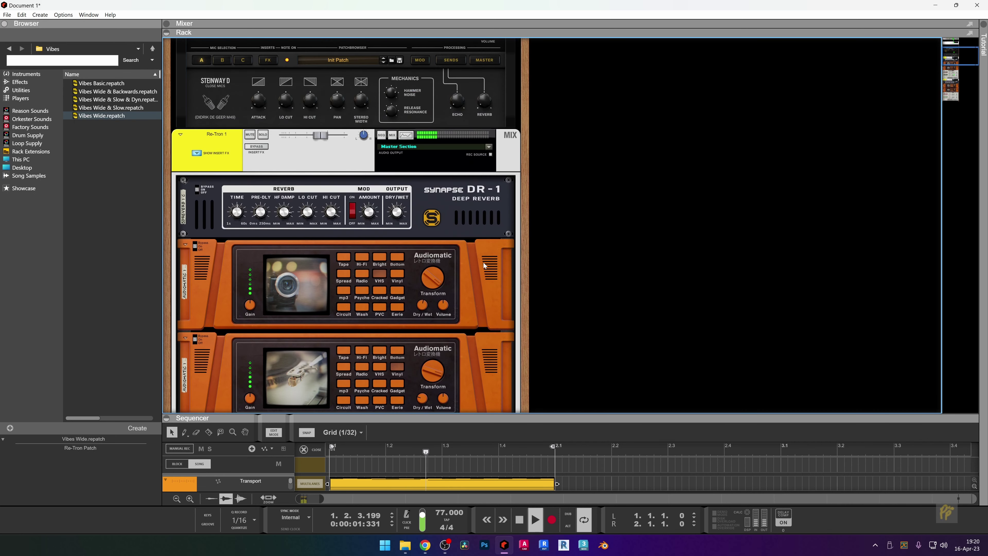
pyautogui.scroll(6, 484, 265)
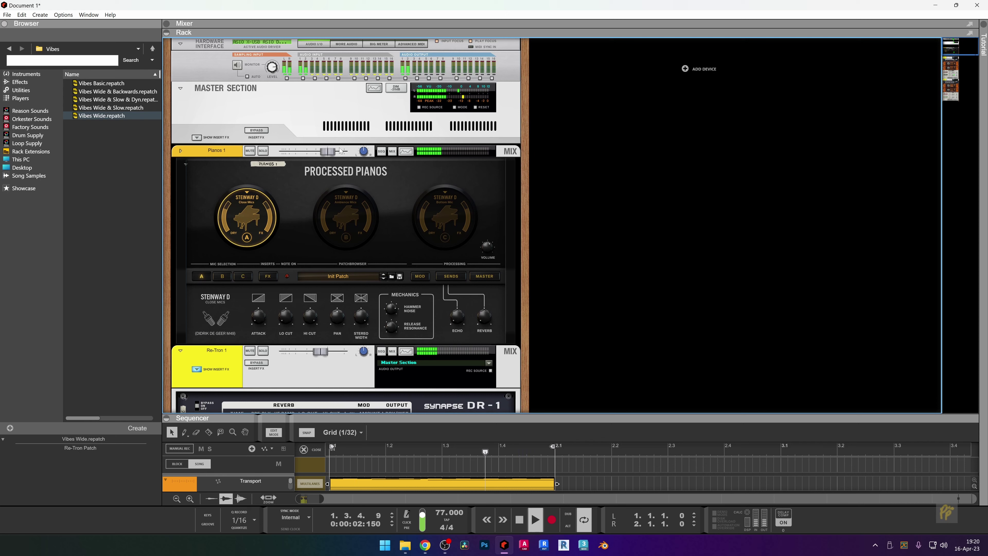
pyautogui.moveTo(331, 152); pyautogui.dragTo(322, 153)
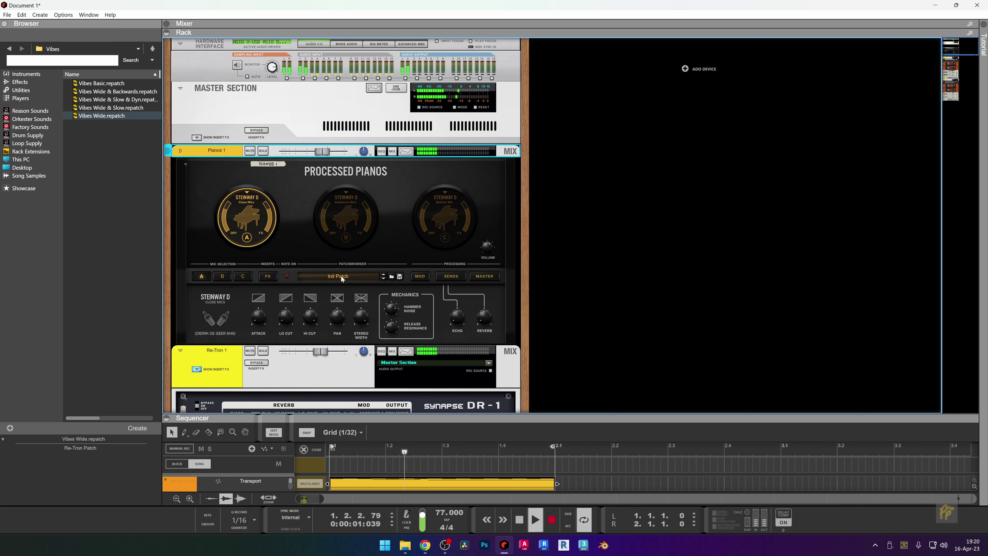
# Try the Subdued patch on Processed Pianos, solo its channel, and load the Smooth patch from Gently Processed Pianos.
pyautogui.click(392, 276)
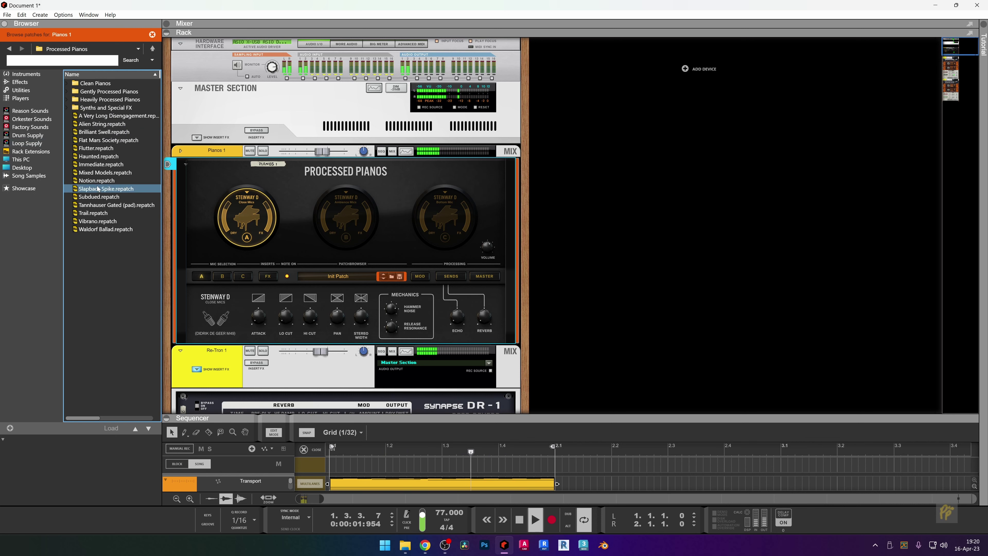
pyautogui.click(96, 196)
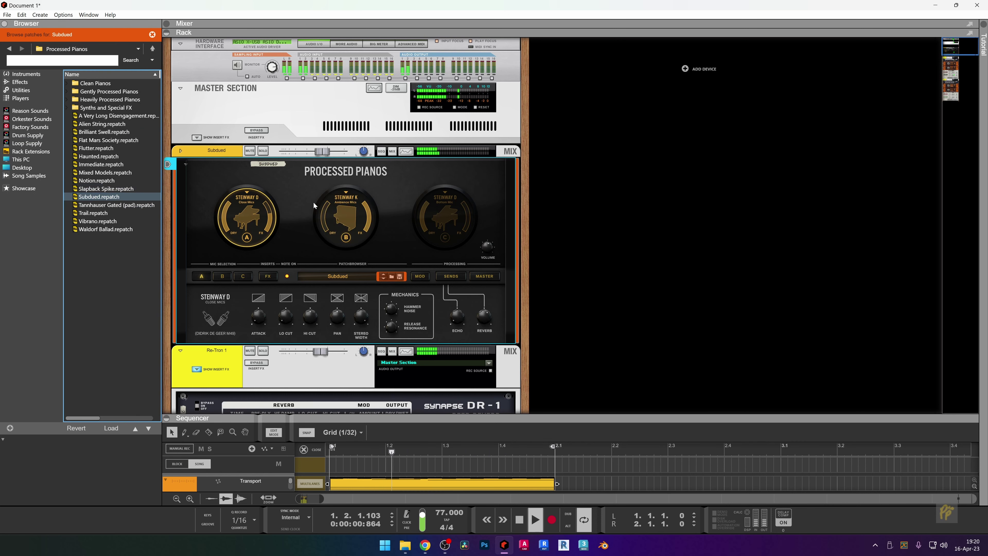
pyautogui.click(263, 151)
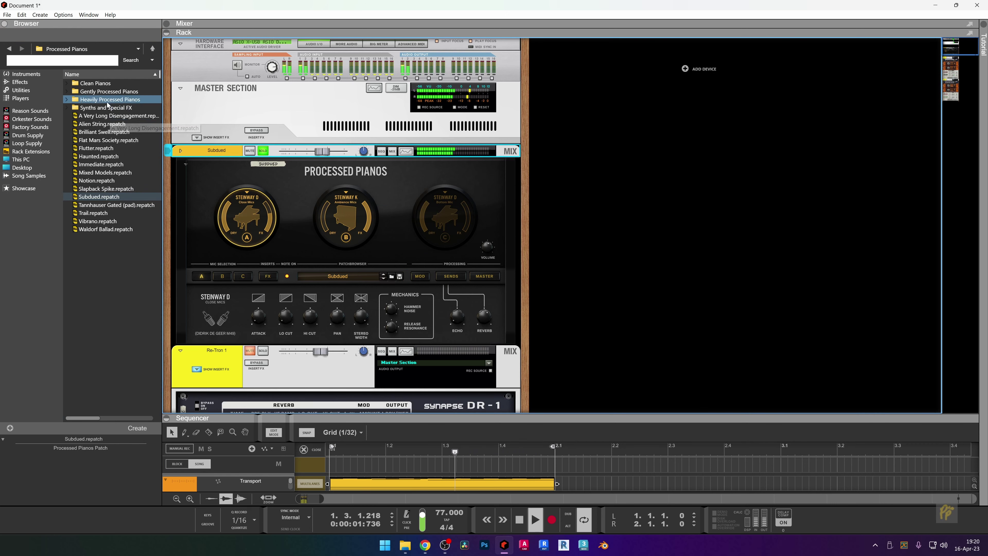
pyautogui.doubleClick(108, 93)
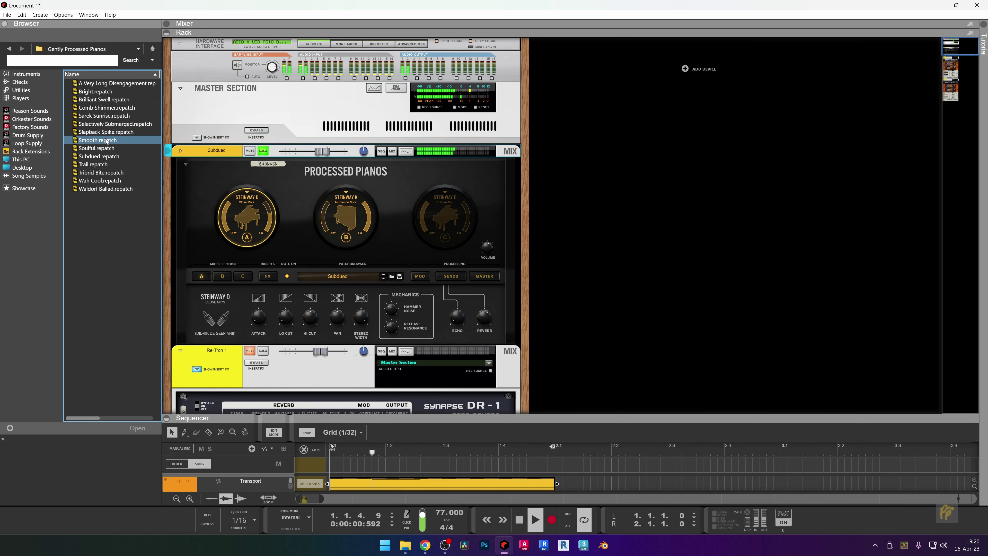
pyautogui.click(98, 139)
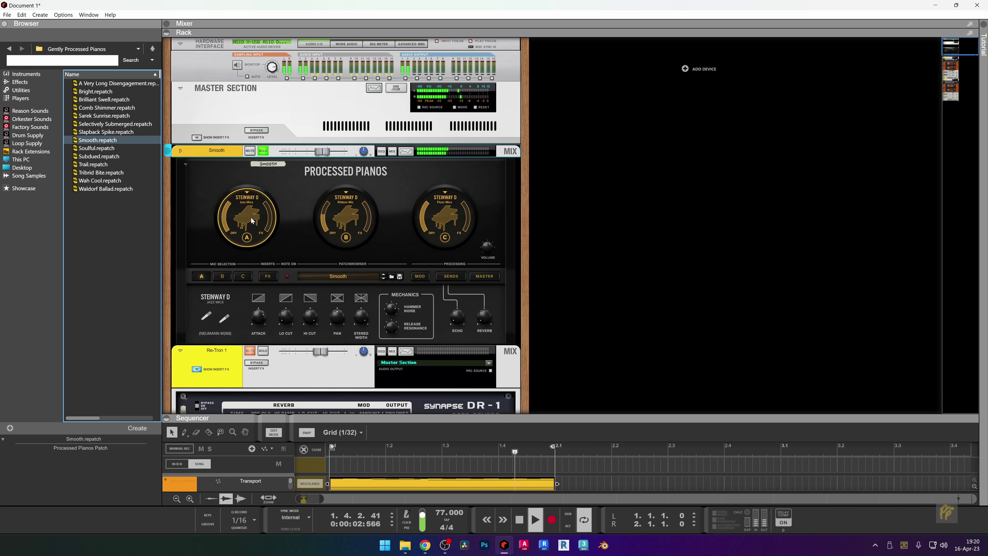
# Shape the piano channel in its Spectrum EQ with a high-pass at about 191 Hz, a high-band boost, and a low-pass around 5 kHz.
pyautogui.click(406, 151)
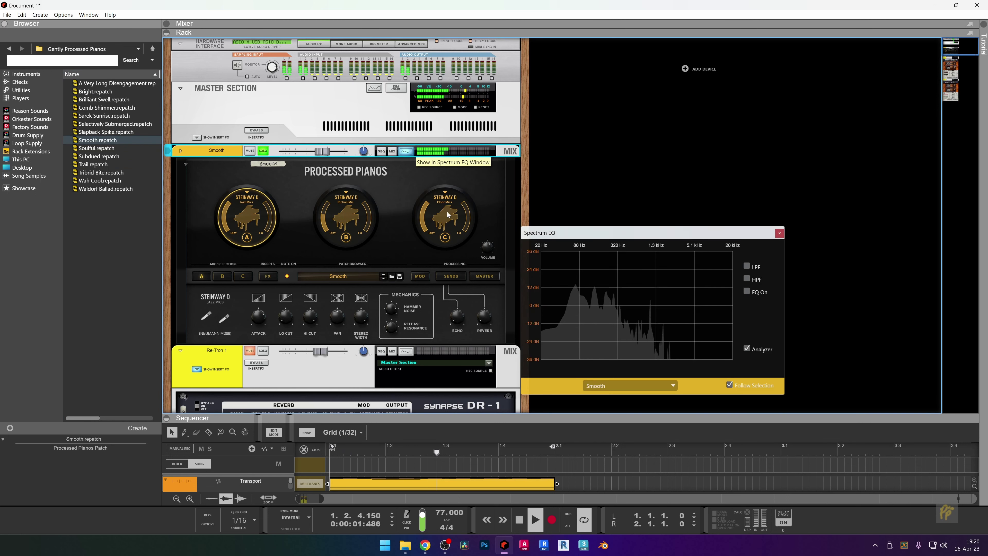
pyautogui.click(746, 279)
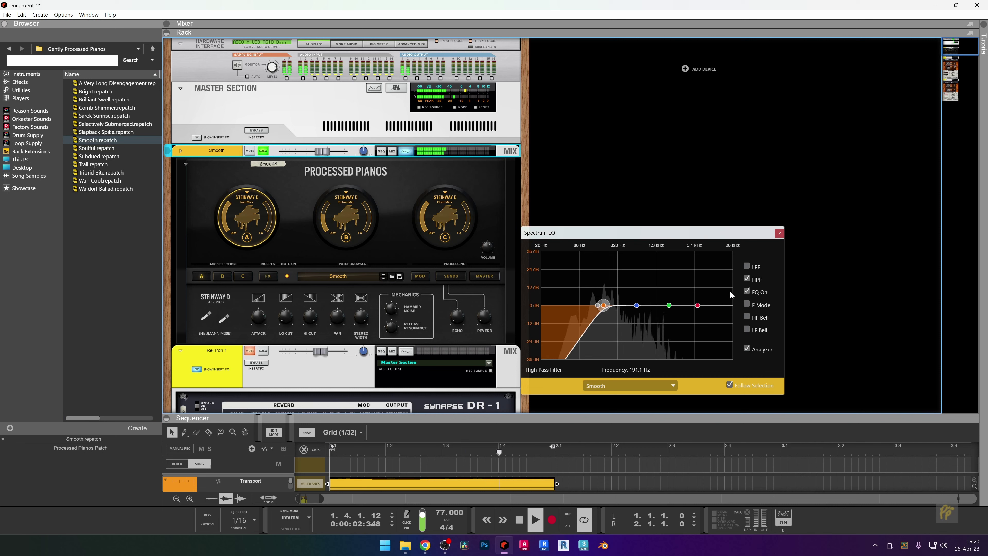
pyautogui.moveTo(698, 305); pyautogui.dragTo(667, 281)
pyautogui.click(749, 268)
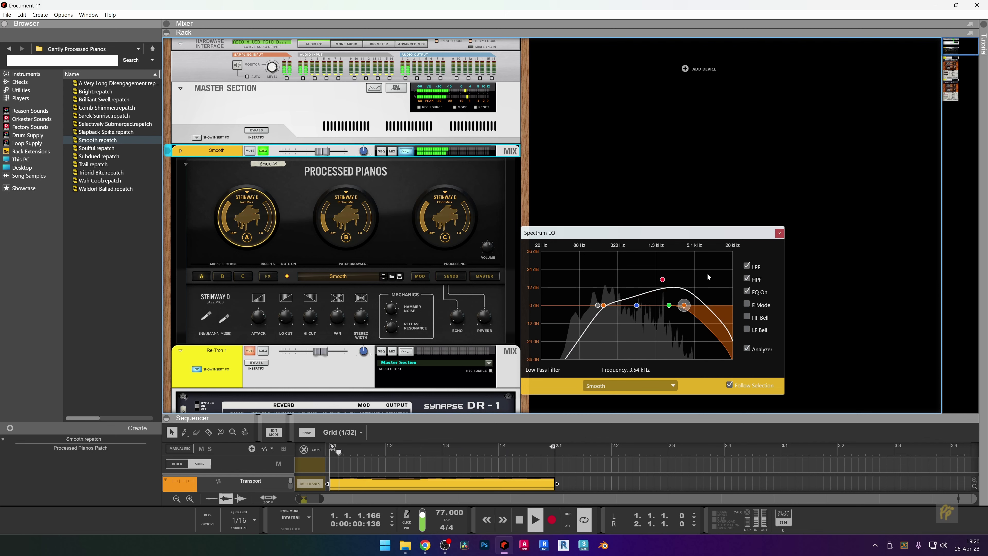
pyautogui.click(779, 233)
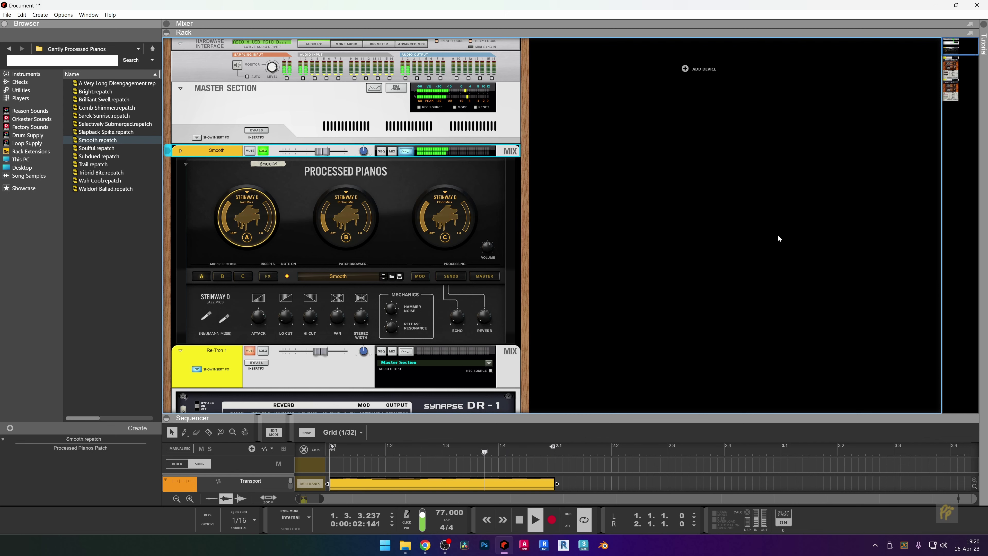
# Expand the Smooth mix channel and copy the VHS Audiomatic from the Re-Tron 1 inserts into its insert slot.
pyautogui.scroll(-2, 484, 228)
pyautogui.scroll(1, 211, 96)
pyautogui.scroll(-4, 187, 129)
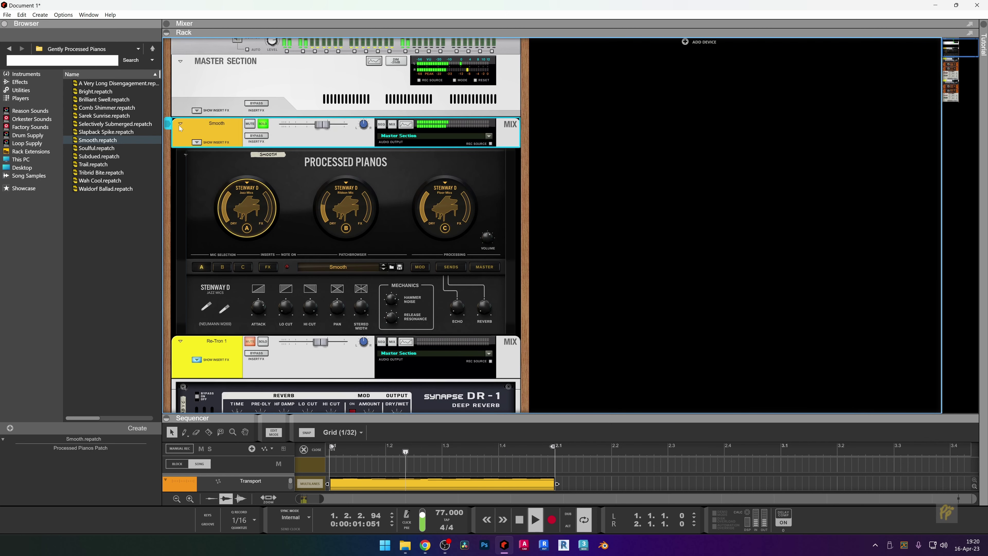
pyautogui.click(222, 260)
pyautogui.scroll(2, 223, 261)
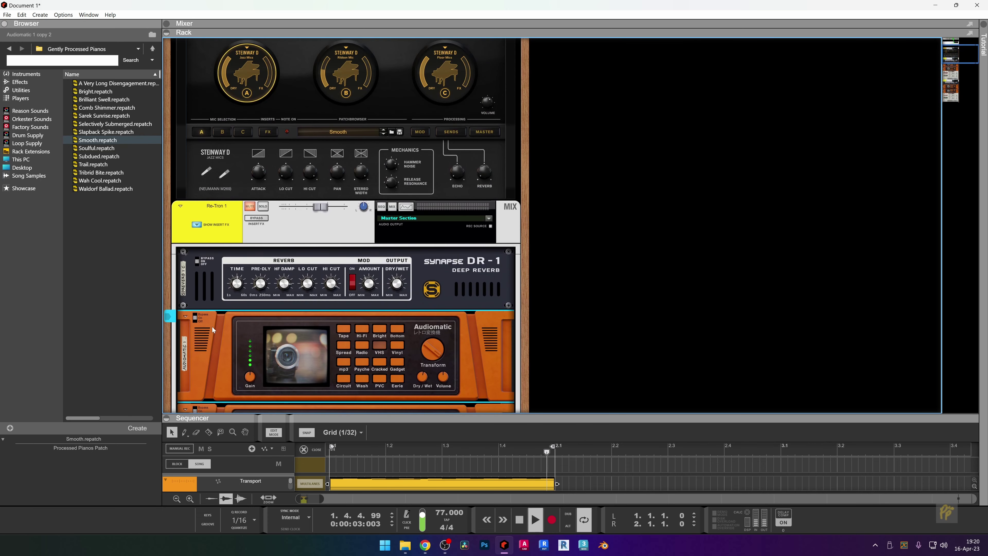
pyautogui.moveTo(220, 375)
pyautogui.mouseDown()
pyautogui.moveTo(224, 24)
pyautogui.moveTo(222, 101)
pyautogui.moveTo(237, 171)
pyautogui.moveTo(242, 153)
pyautogui.moveTo(233, 154)
pyautogui.moveTo(239, 192)
pyautogui.mouseUp()
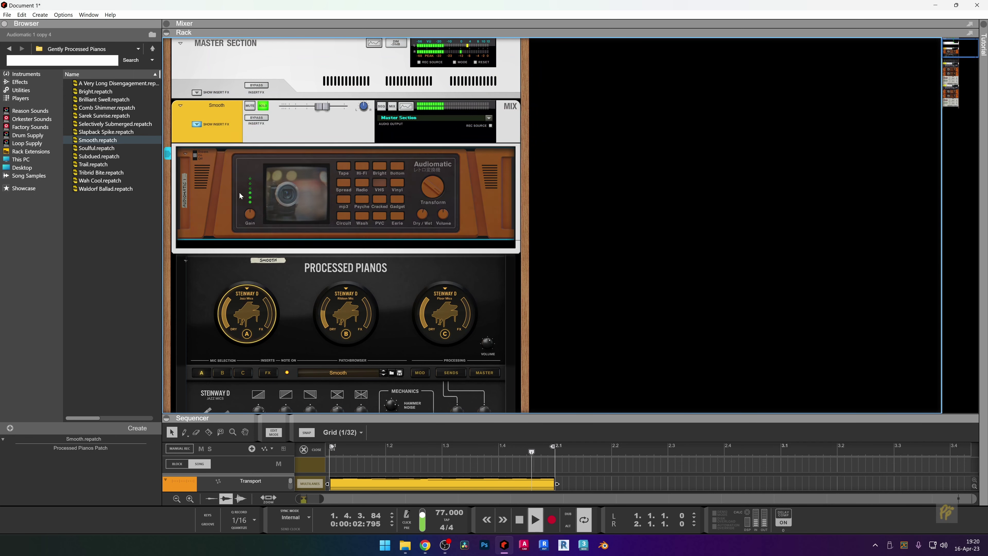
# Check the cabling behind the copied Audiomatic and switch its effect to Tape.
pyautogui.press('Tab')
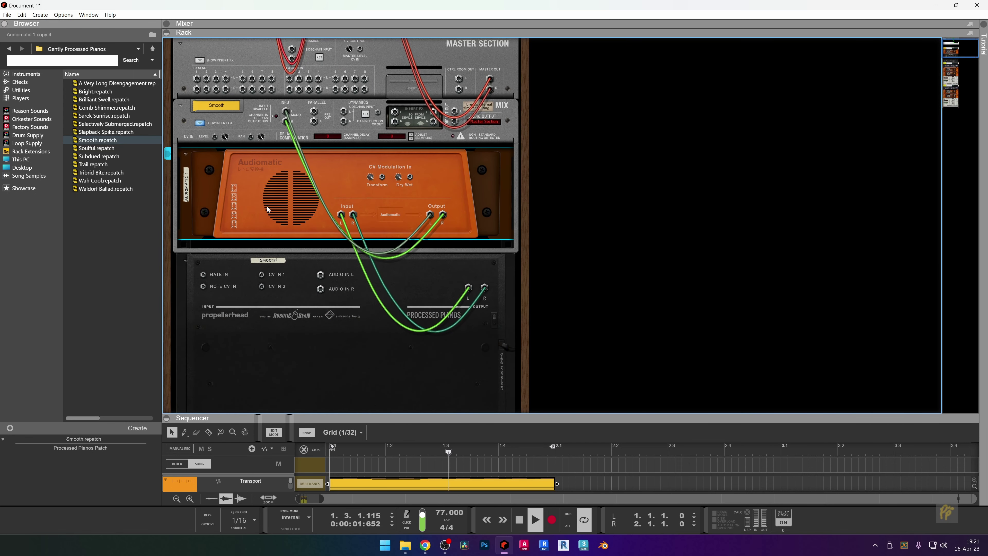
pyautogui.press('Tab')
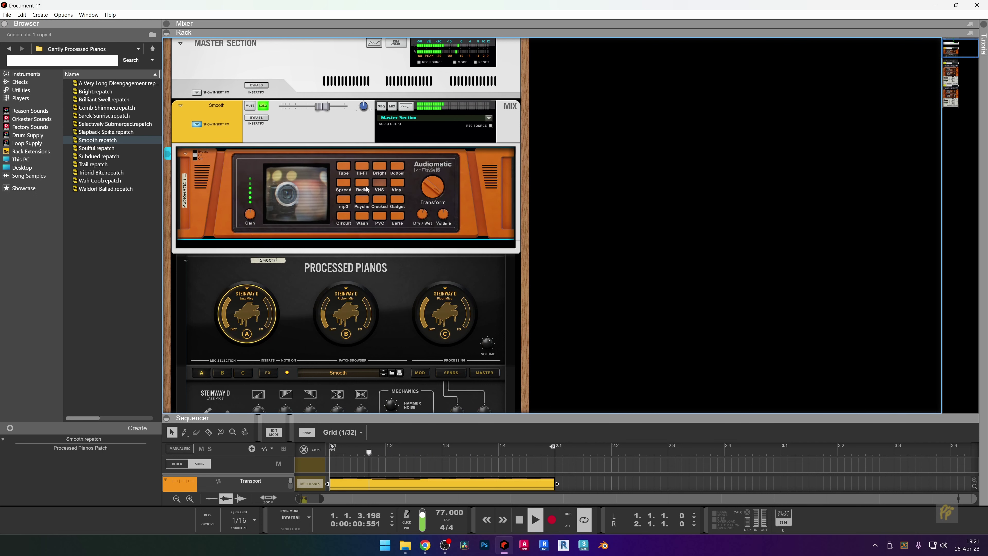
pyautogui.click(345, 170)
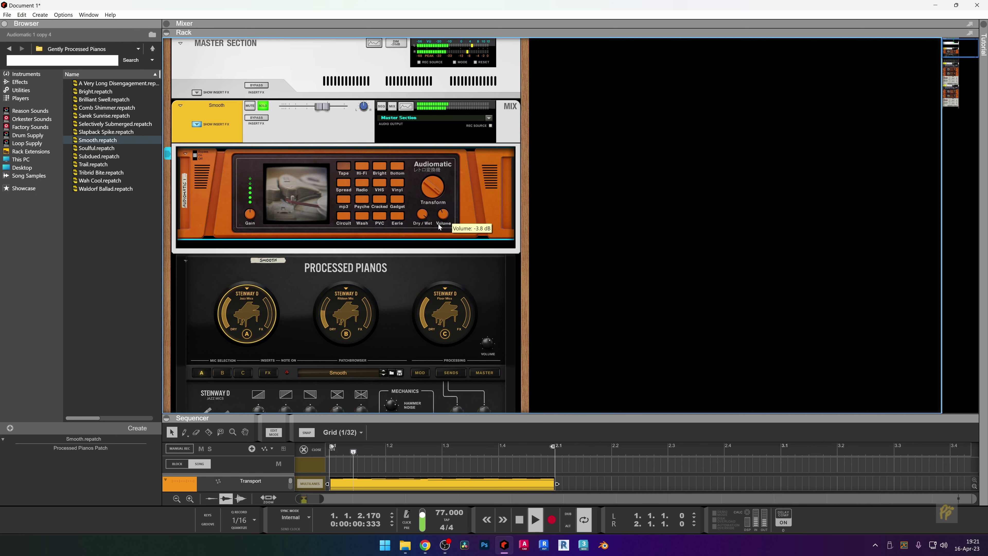
# Copy the Vinyl Audiomatic from the Re-Tron 1 inserts to below the Tape Audiomatic in the Smooth channel's inserts.
pyautogui.scroll(-8, 242, 209)
pyautogui.click(206, 342)
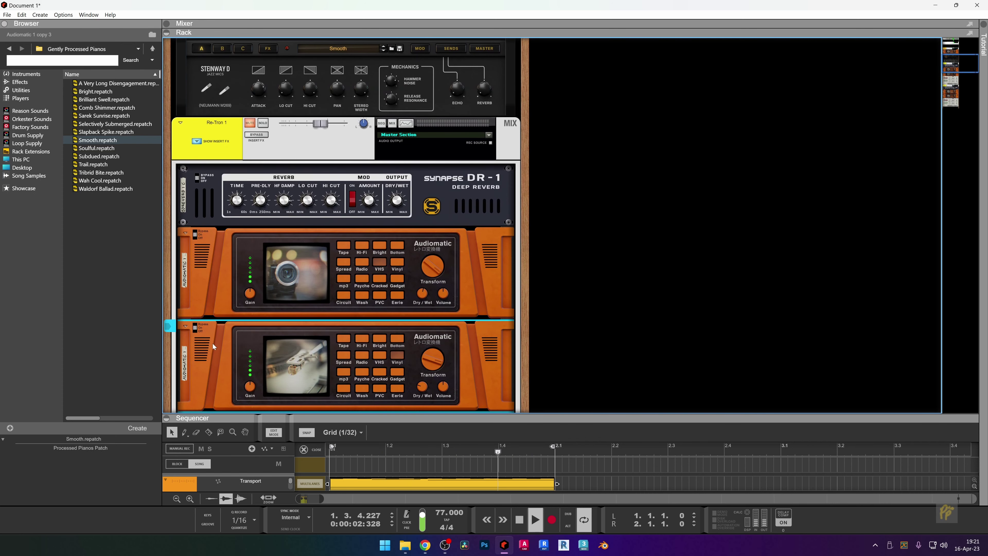
pyautogui.moveTo(213, 342); pyautogui.dragTo(254, 103)
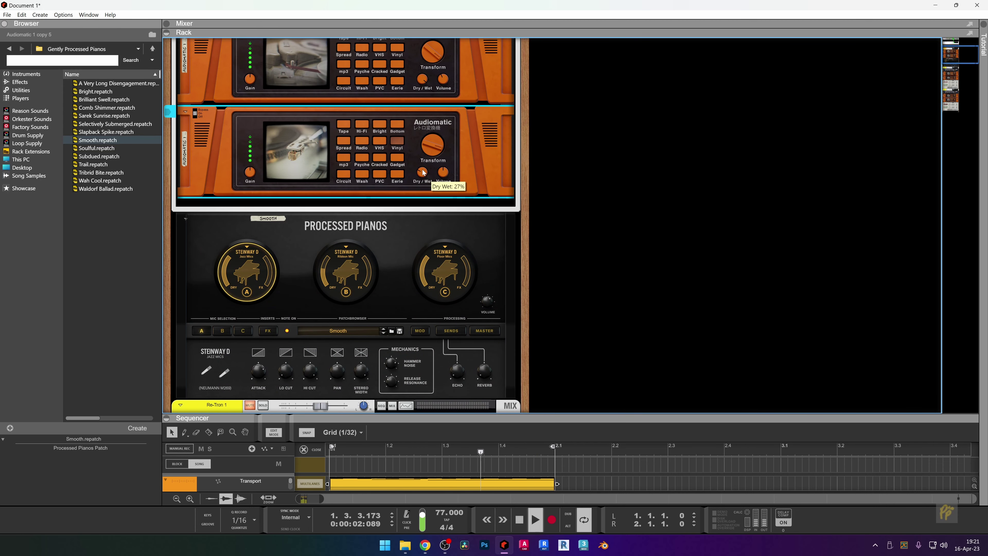
pyautogui.scroll(5, 353, 212)
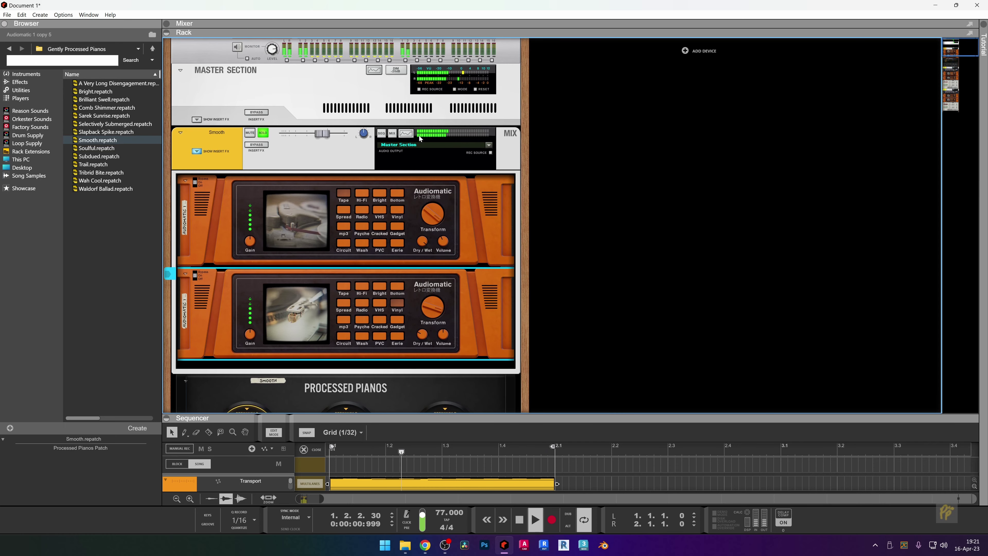
# Open the Spectrum EQ from the Re-Tron 1 channel and turn off the Smooth piano channel's solo.
pyautogui.scroll(-10, 453, 200)
pyautogui.click(406, 162)
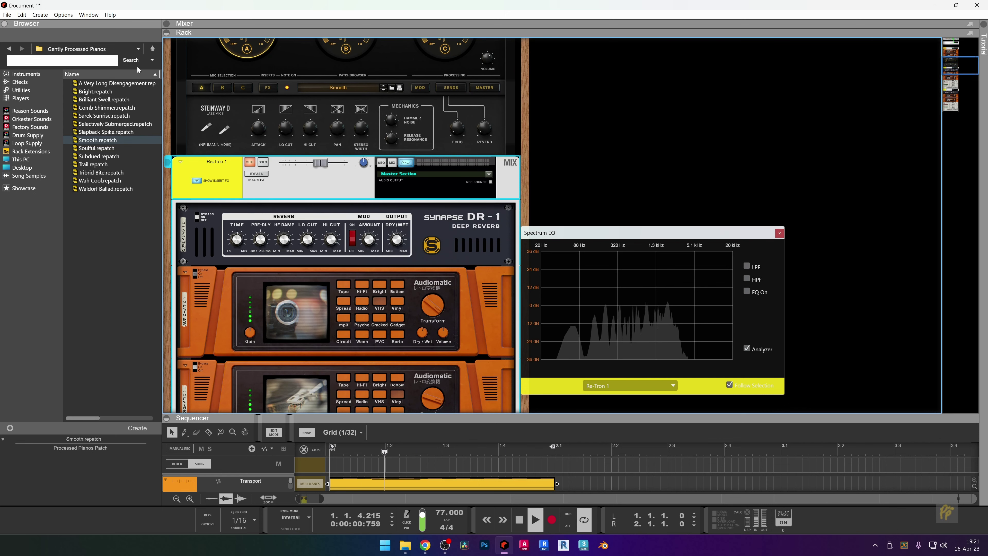
pyautogui.scroll(12, 288, 157)
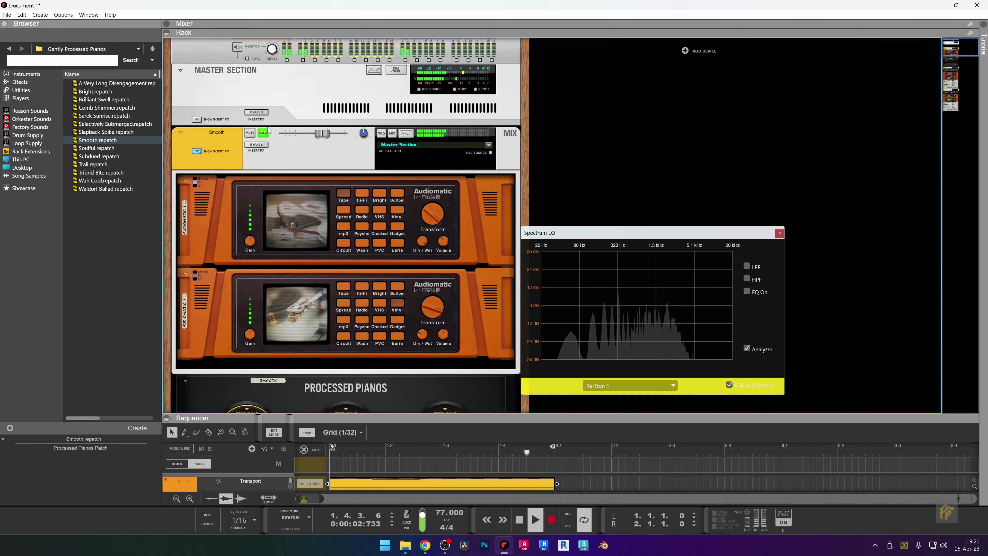
pyautogui.click(266, 132)
# Filter the Re-Tron 1 channel in the Spectrum EQ with a low-pass slightly above 1.3 kHz and a high-pass at about 187 Hz.
pyautogui.scroll(-9, 412, 274)
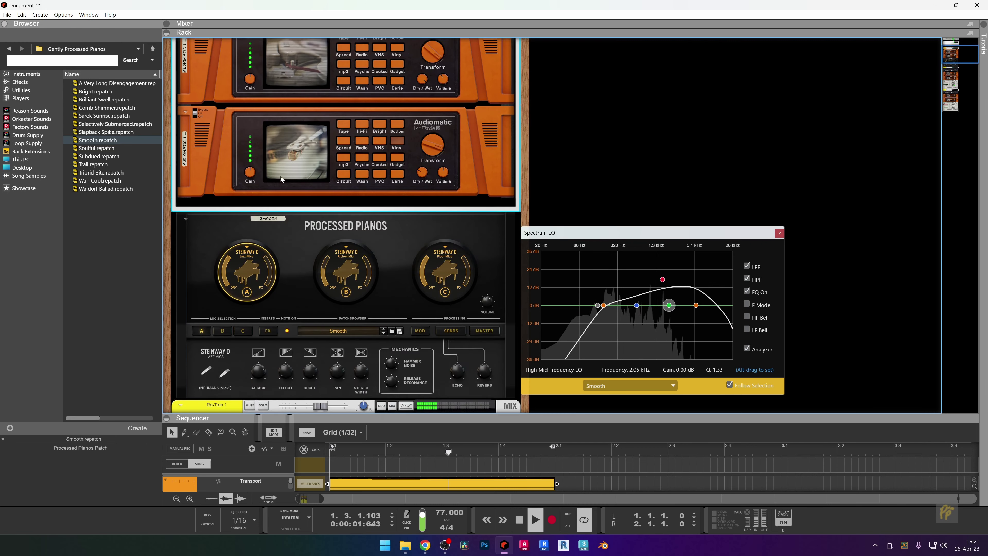
pyautogui.click(406, 270)
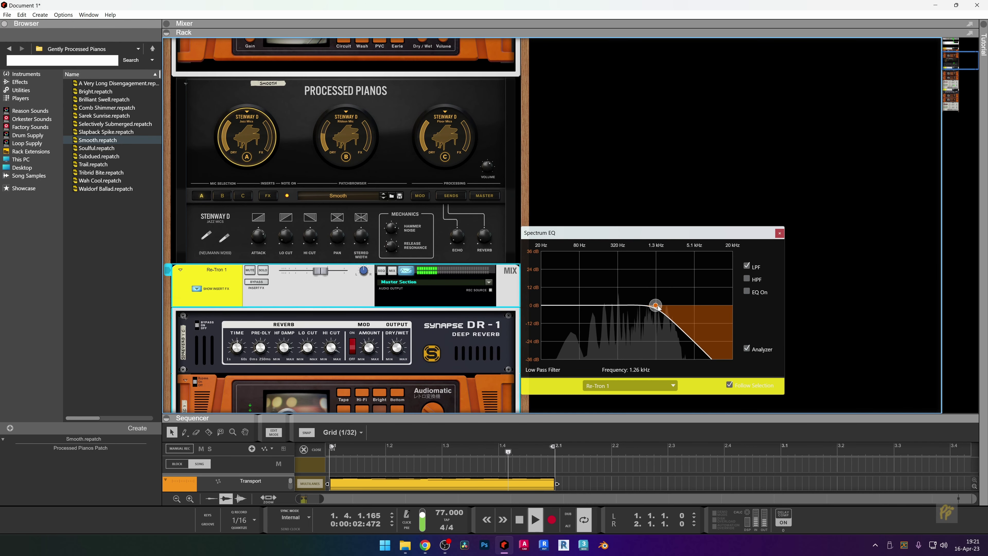
pyautogui.click(746, 277)
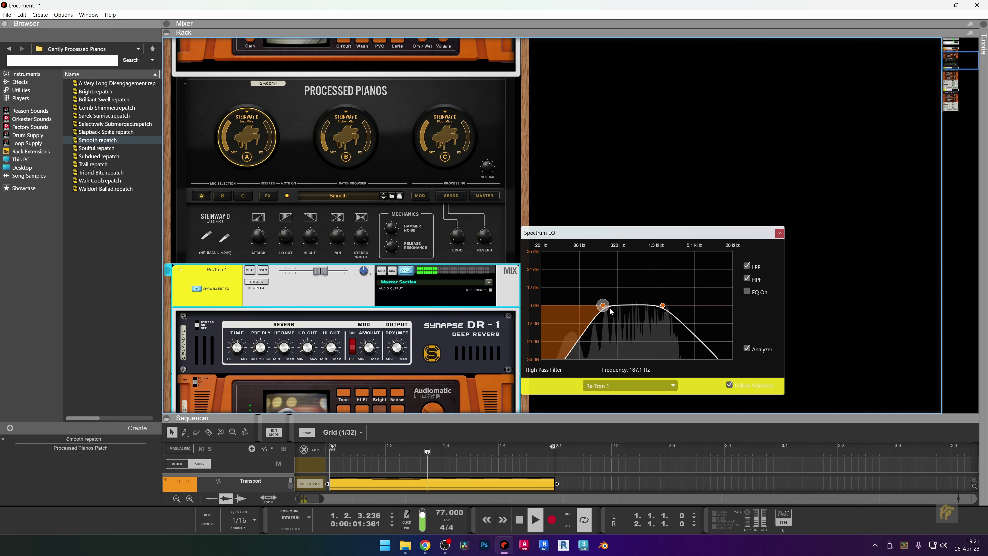
pyautogui.click(780, 233)
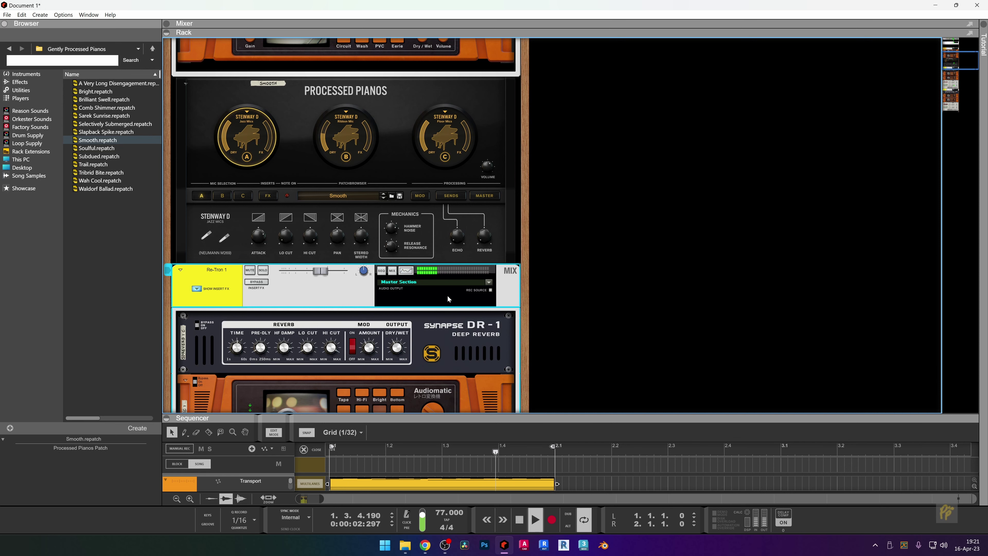
# Expand the sequencer to full size and close the piano clip's note editor to show all three clips.
pyautogui.moveTo(500, 405); pyautogui.dragTo(499, 40)
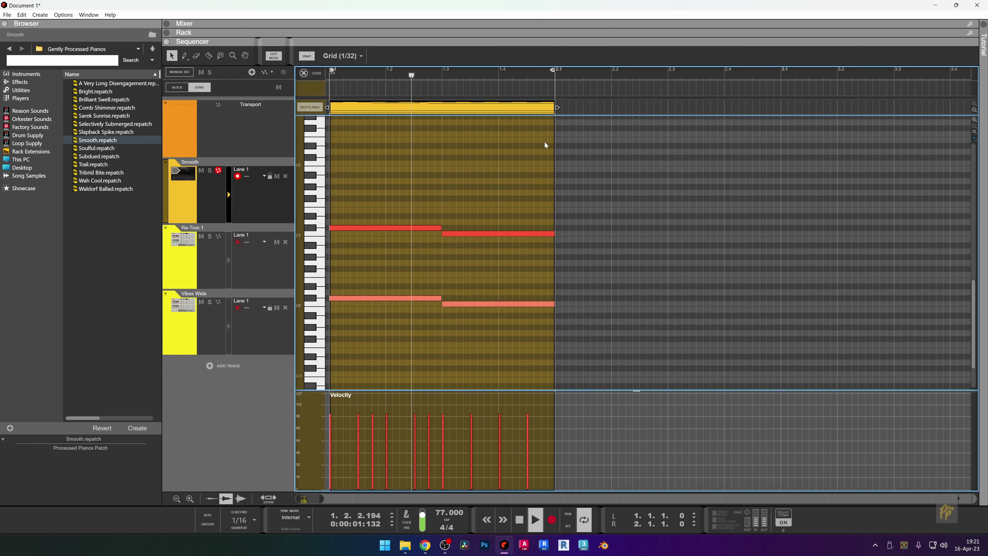
pyautogui.hotkey('shift', 'Tab')
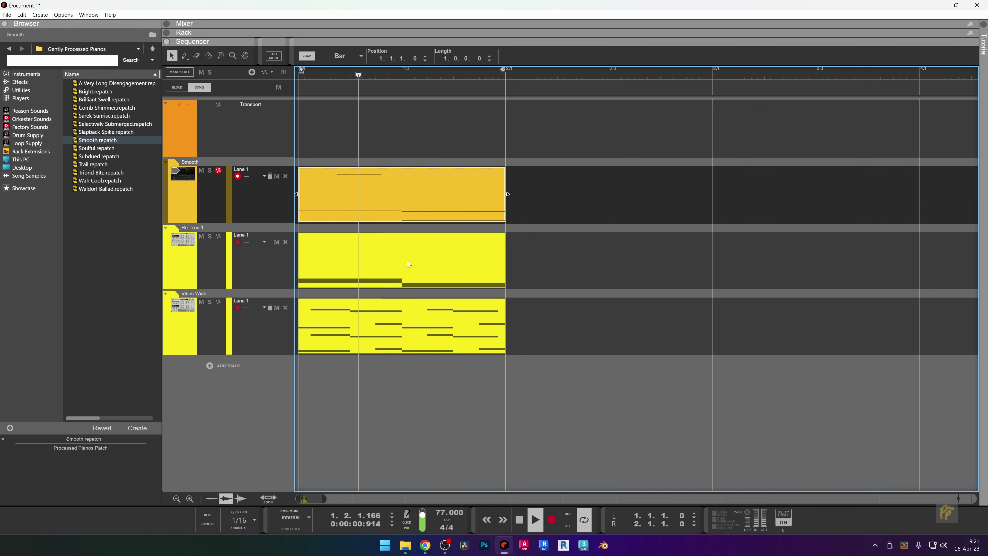
# Stop playback, stretch all three clips together to two bars, and extend the loop region to the start of bar 3.
pyautogui.press('space')
pyautogui.moveTo(550, 189); pyautogui.dragTo(421, 335)
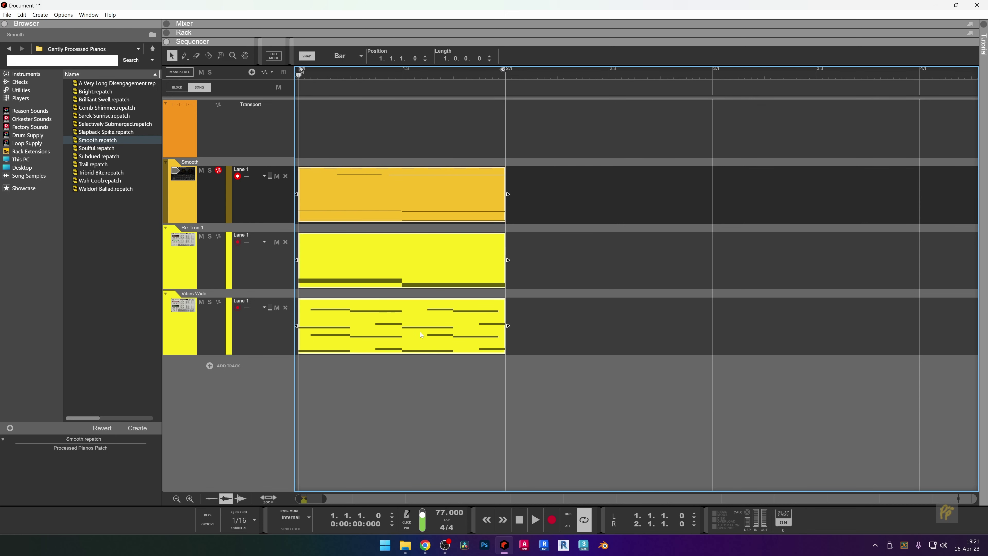
pyautogui.moveTo(508, 195); pyautogui.dragTo(566, 201)
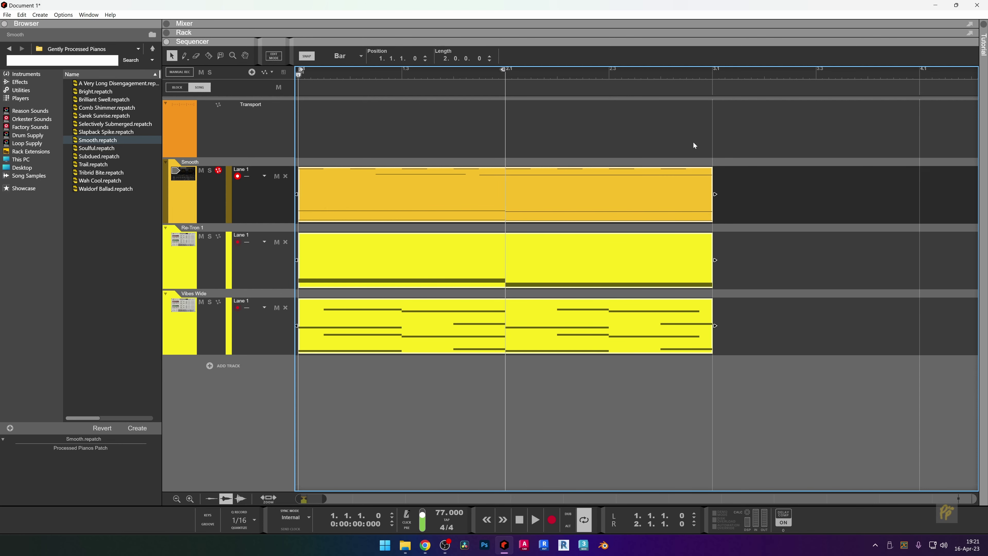
pyautogui.click(718, 83)
pyautogui.press('Delete')
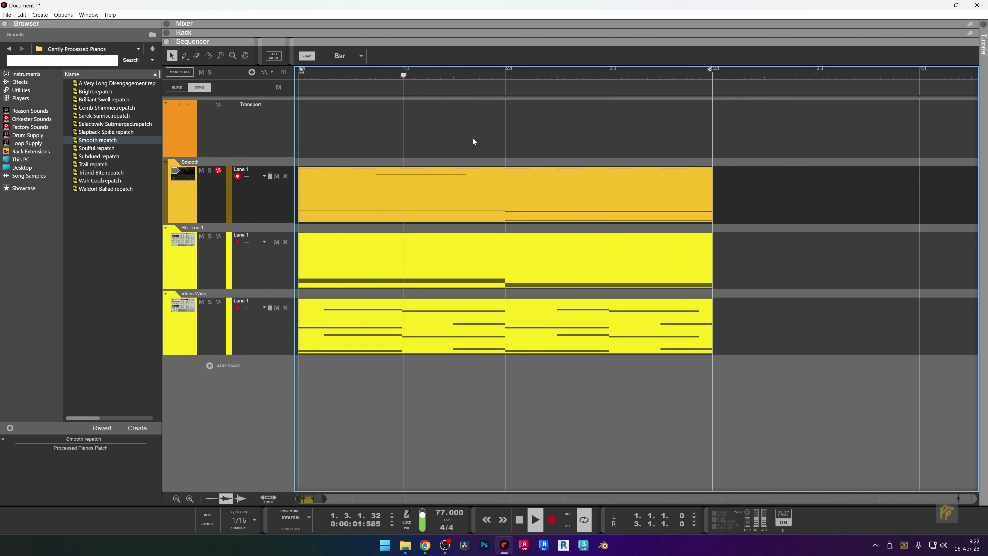
# In the Smooth piano clip, duplicate the repeated G#5 notes into the gaps between them to make a continuous row.
pyautogui.doubleClick(419, 183)
pyautogui.scroll(15, 419, 182)
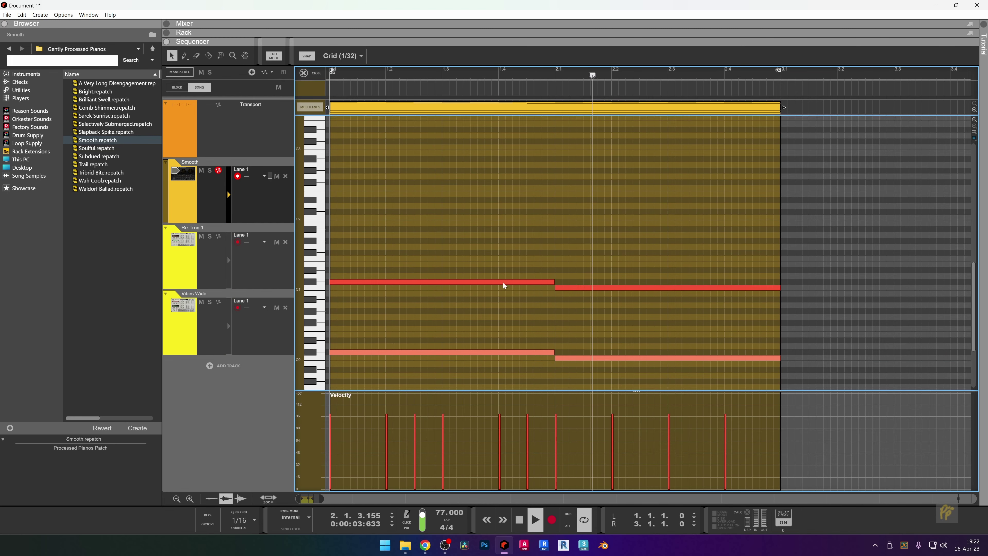
pyautogui.moveTo(811, 192); pyautogui.dragTo(219, 239)
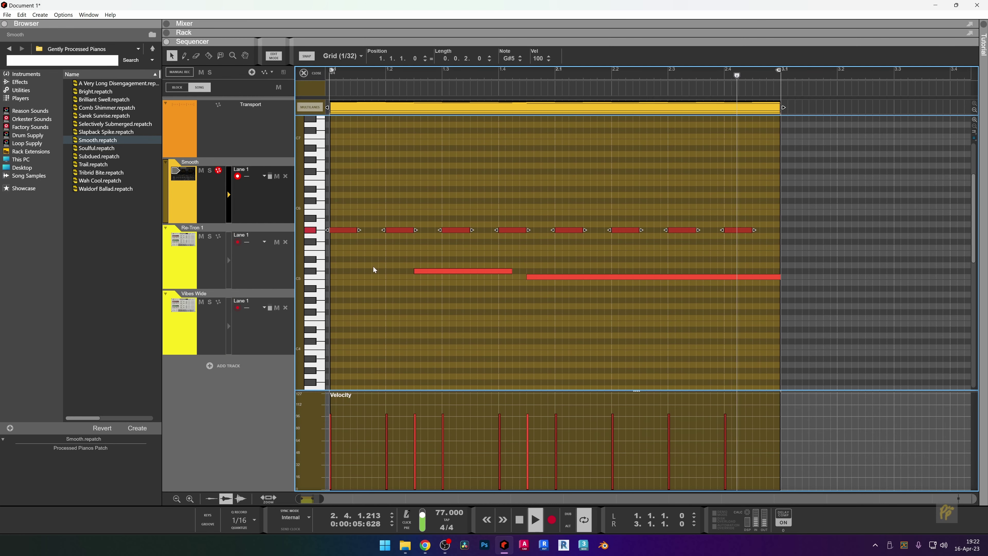
pyautogui.press('space')
pyautogui.moveTo(334, 229); pyautogui.dragTo(365, 230)
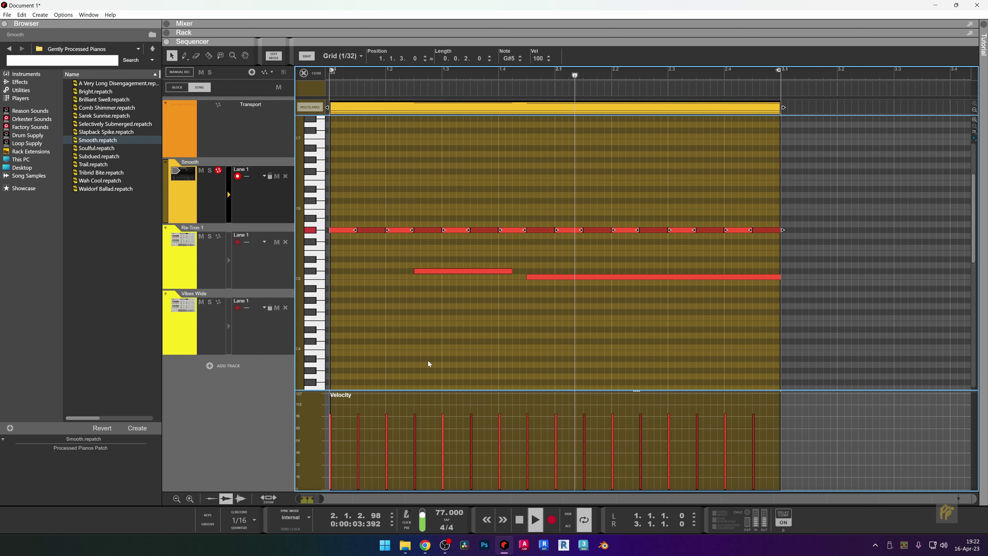
# Set the velocity of the duplicated G#5 notes to 73 and of the two long notes below them to 115.
pyautogui.moveTo(530, 60); pyautogui.dragTo(537, 106)
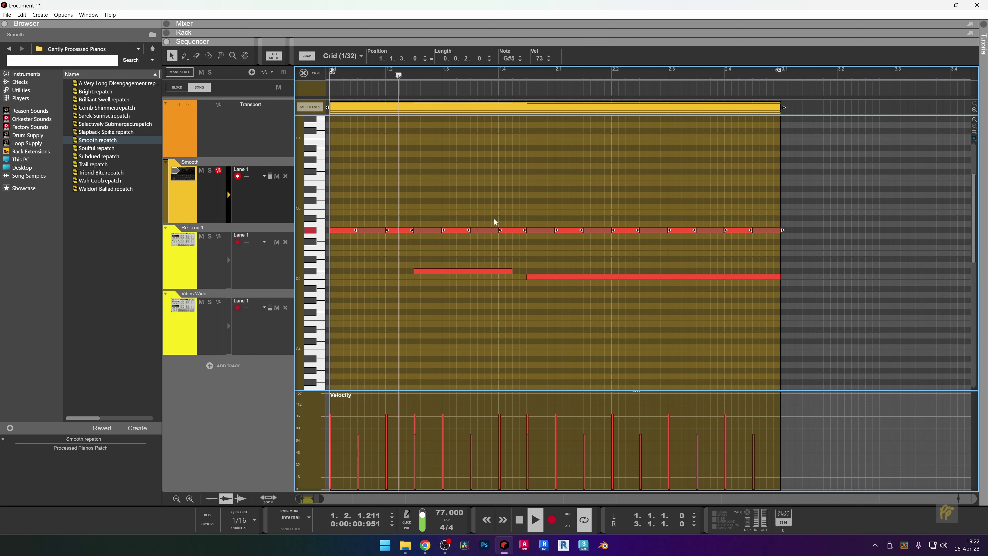
pyautogui.moveTo(550, 251); pyautogui.dragTo(486, 298)
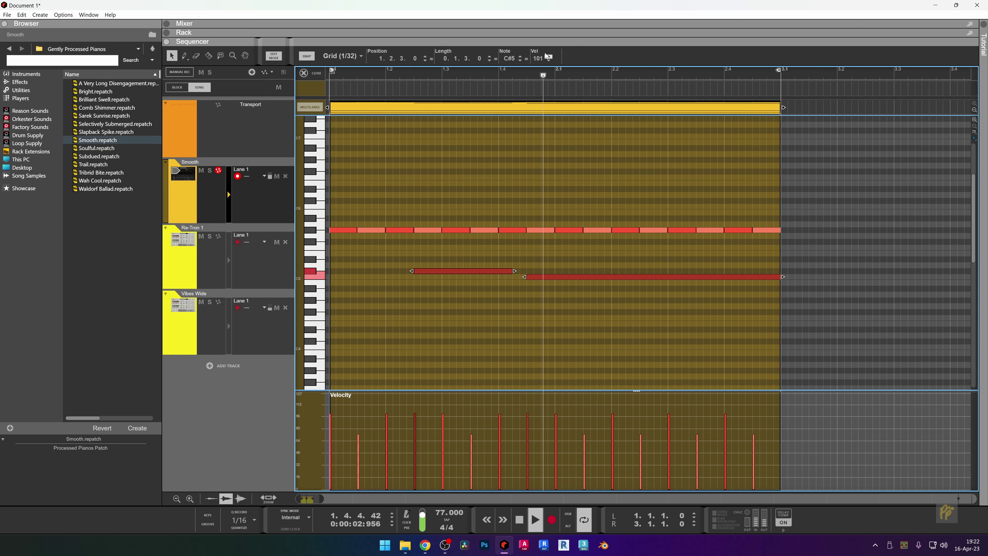
pyautogui.moveTo(550, 14); pyautogui.dragTo(550, 9)
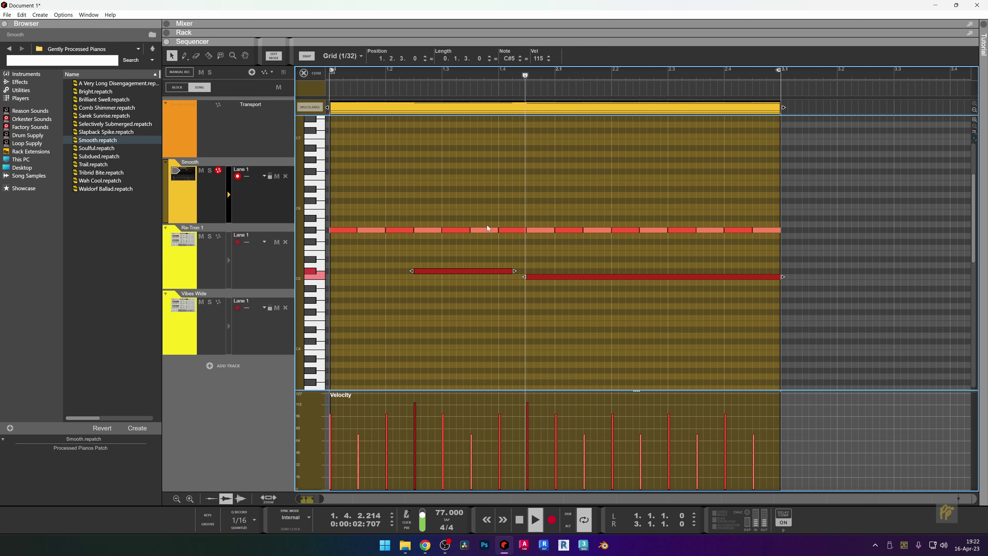
# Try the whole row of repeated G#5 piano notes one octave lower and restore it to G#5.
pyautogui.moveTo(793, 210); pyautogui.dragTo(333, 243)
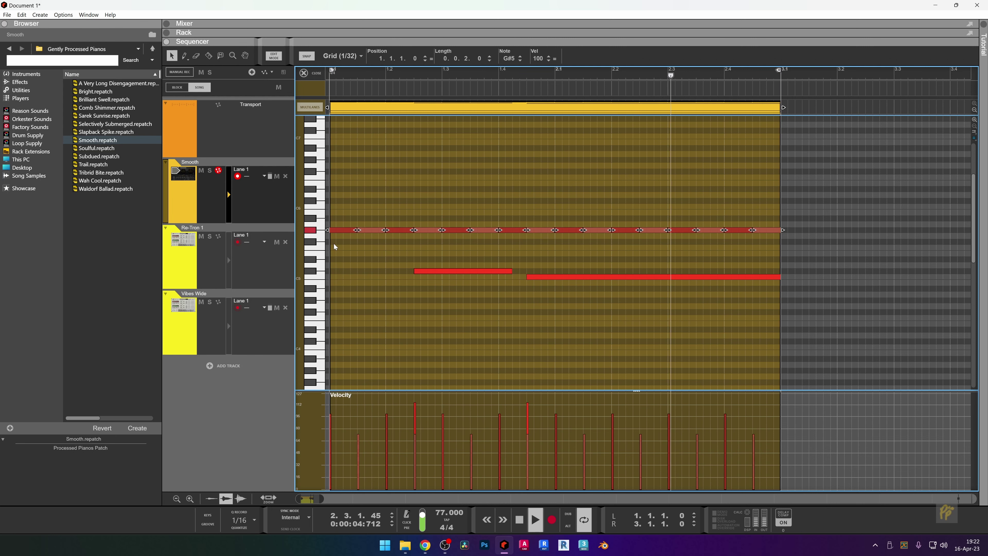
pyautogui.hotkey('shift', 'Down')
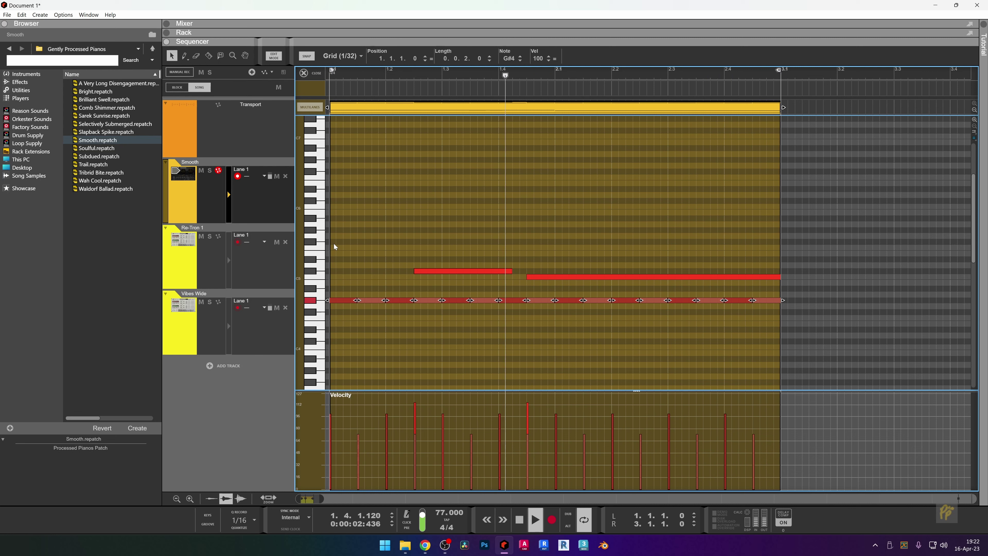
pyautogui.hotkey('shift', 'Up')
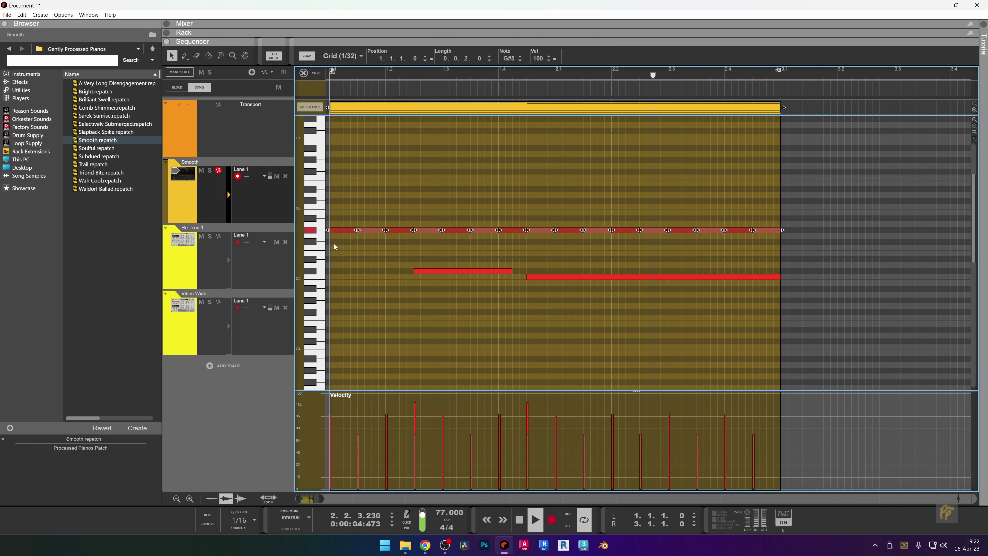
# Leave the piano clip's editor, open the Vibes Wide clip, and transpose its topmost row of notes down two octaves.
pyautogui.click(281, 55)
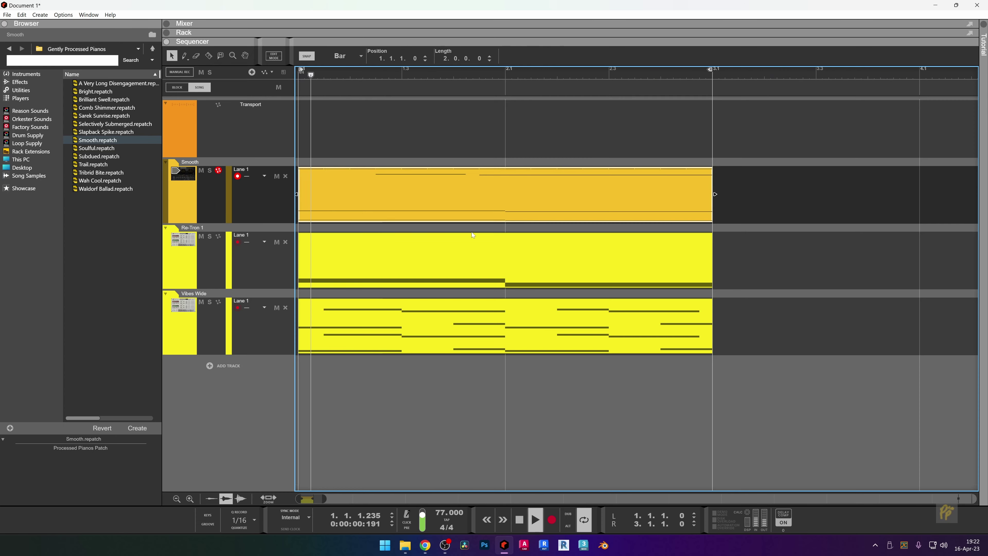
pyautogui.scroll(-2, 568, 312)
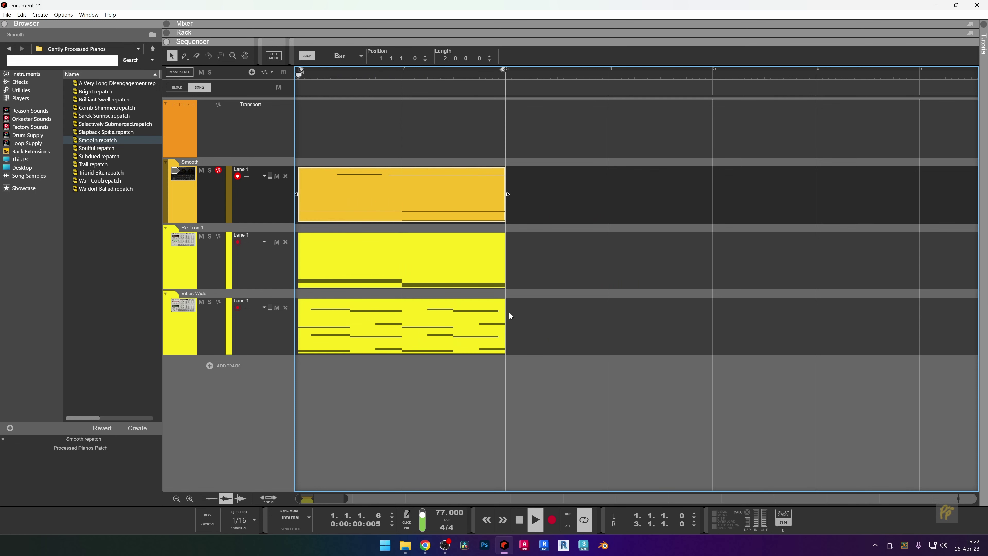
pyautogui.click(468, 316)
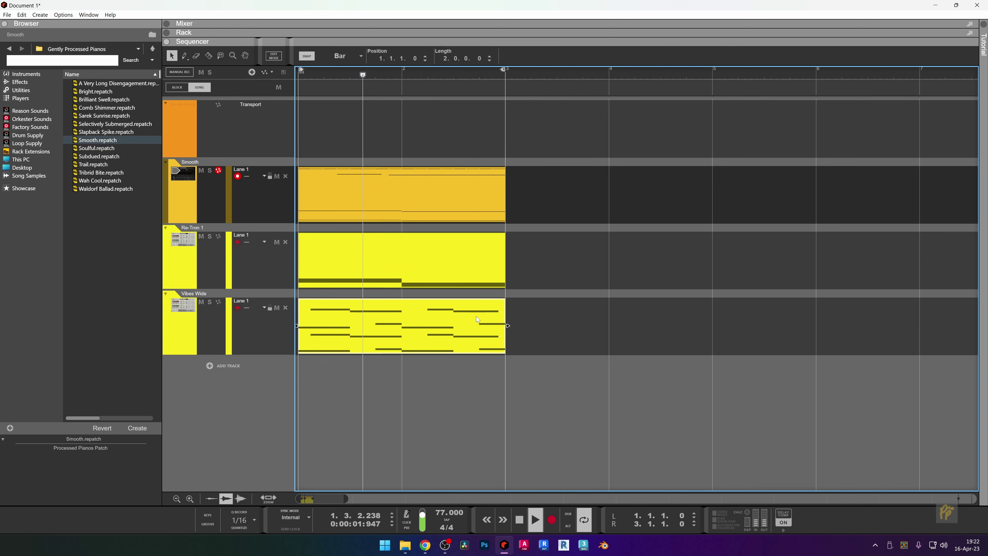
pyautogui.doubleClick(476, 316)
pyautogui.moveTo(820, 195); pyautogui.dragTo(314, 256)
pyautogui.hotkey('shift', 'Down')
pyautogui.hotkey('shift', 'Down')
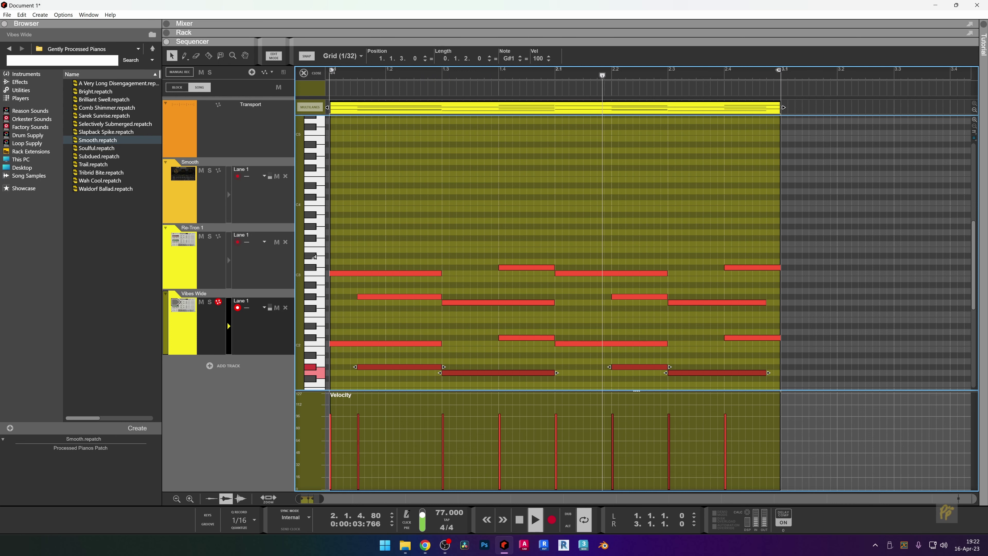
# Solo the Vibes Wide track and transpose its highest remaining notes down two octaves to C1 and C#1.
pyautogui.click(209, 302)
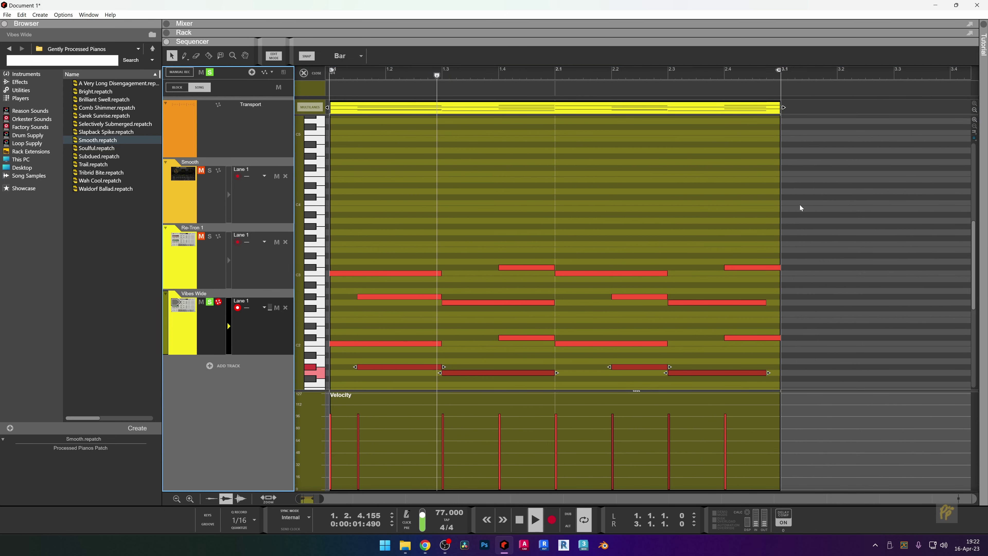
pyautogui.moveTo(789, 261); pyautogui.dragTo(353, 280)
pyautogui.hotkey('shift', 'Down')
pyautogui.hotkey('shift', 'Down')
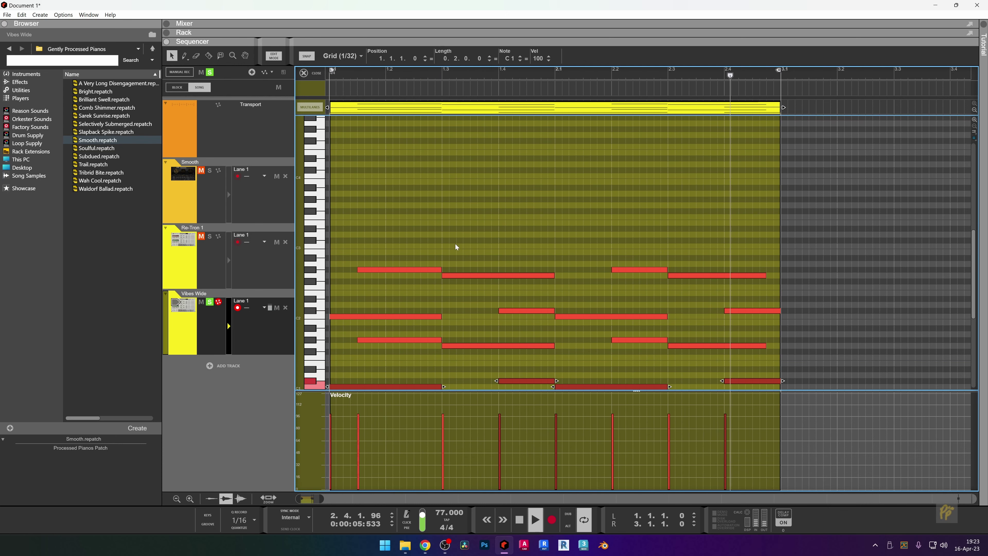
# Try the vibes clip's top G2 and G#2 notes two octaves lower and move them back up.
pyautogui.scroll(-2, 455, 242)
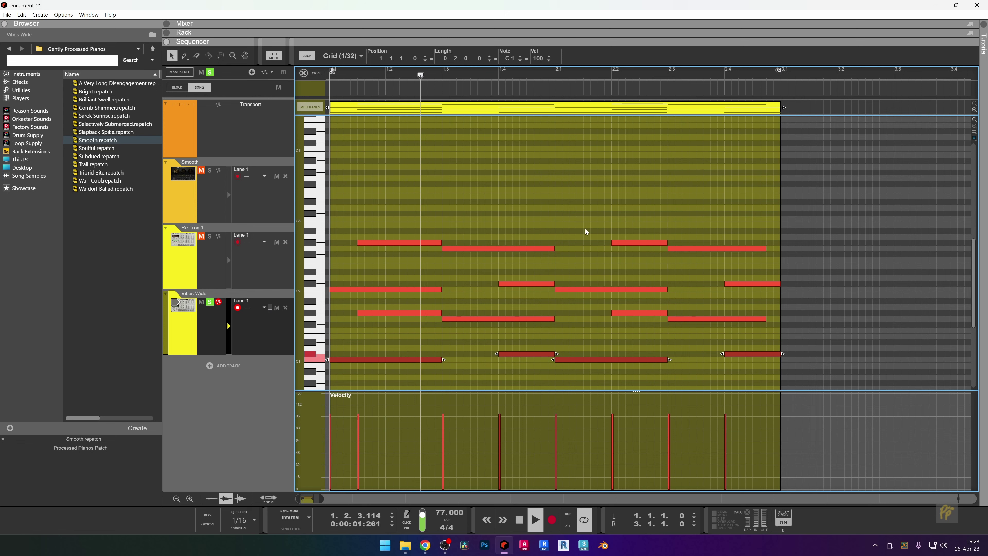
pyautogui.scroll(-4, 735, 193)
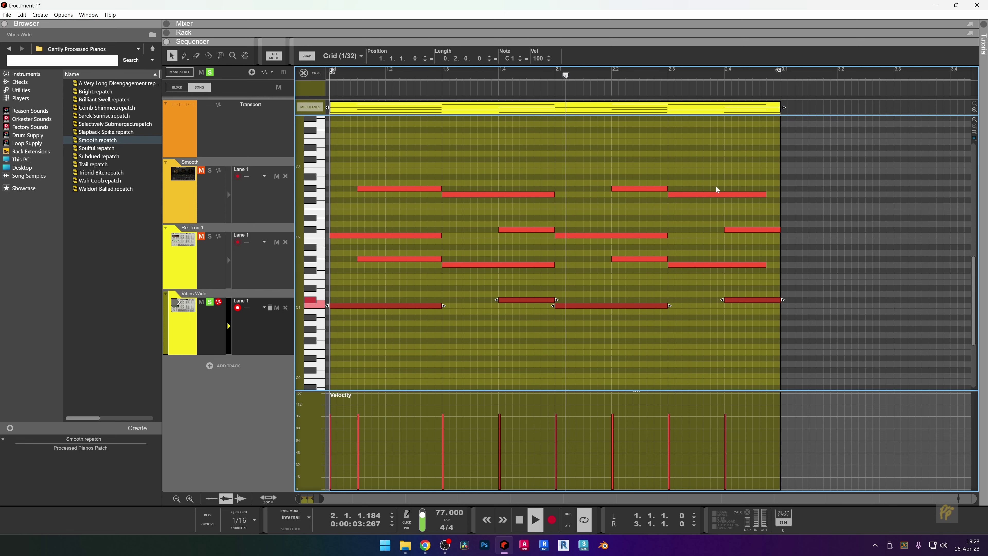
pyautogui.moveTo(722, 172); pyautogui.dragTo(377, 206)
pyautogui.hotkey('shift', 'Down')
pyautogui.hotkey('shift', 'Down')
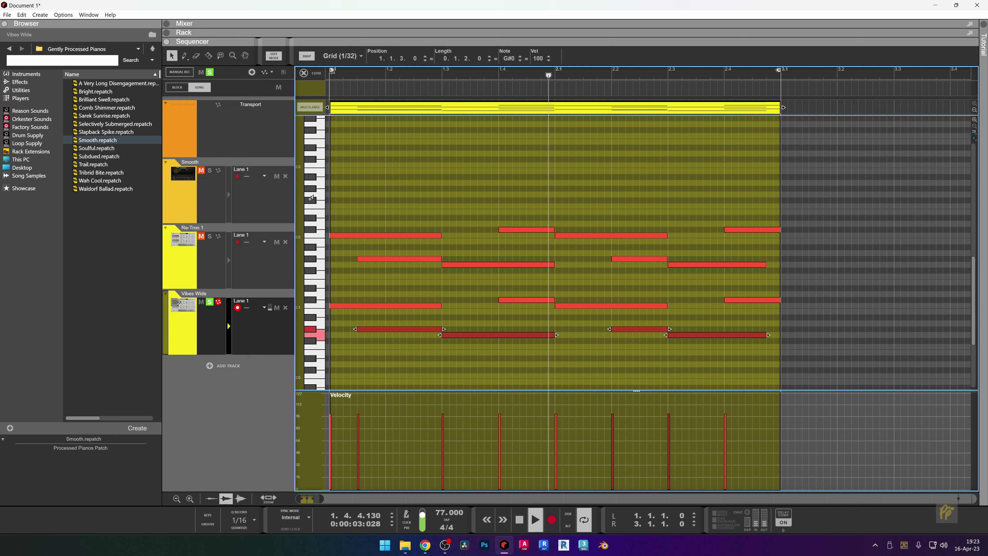
pyautogui.hotkey('shift', 'Up')
pyautogui.hotkey('shift', 'Up')
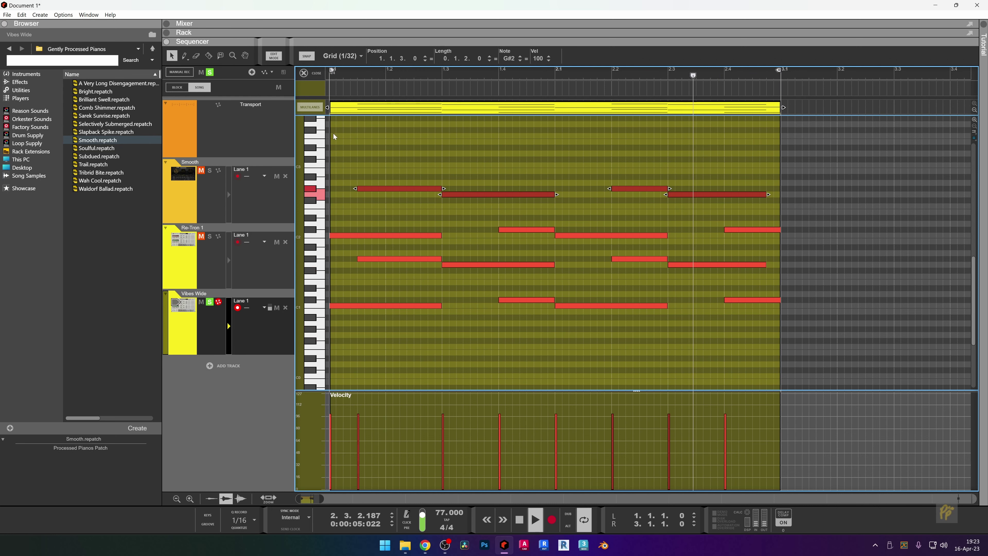
# Leave the vibes clip's editor, clear all solos, and compare the loop with the Vibes Wide track muted and unmuted.
pyautogui.hotkey('ctrl', 'e')
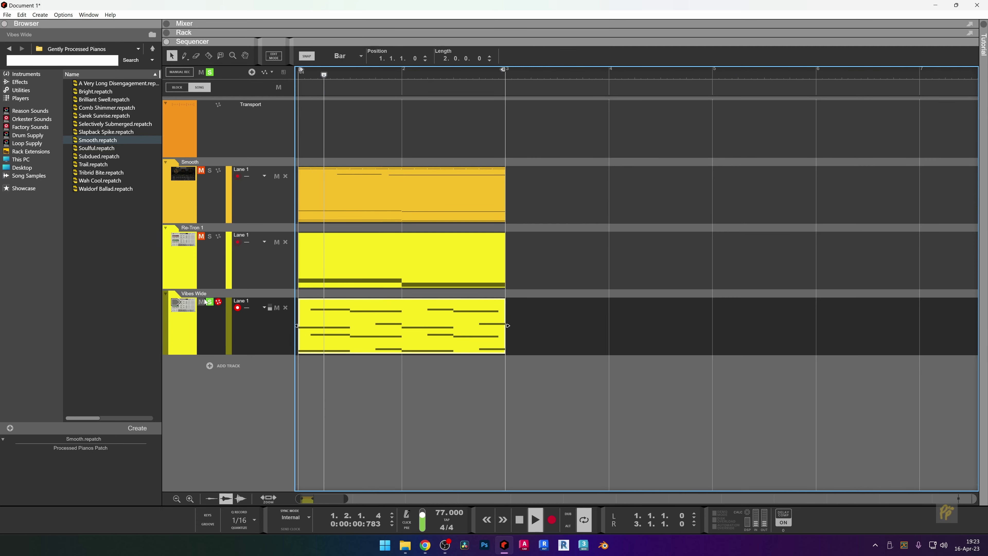
pyautogui.click(209, 72)
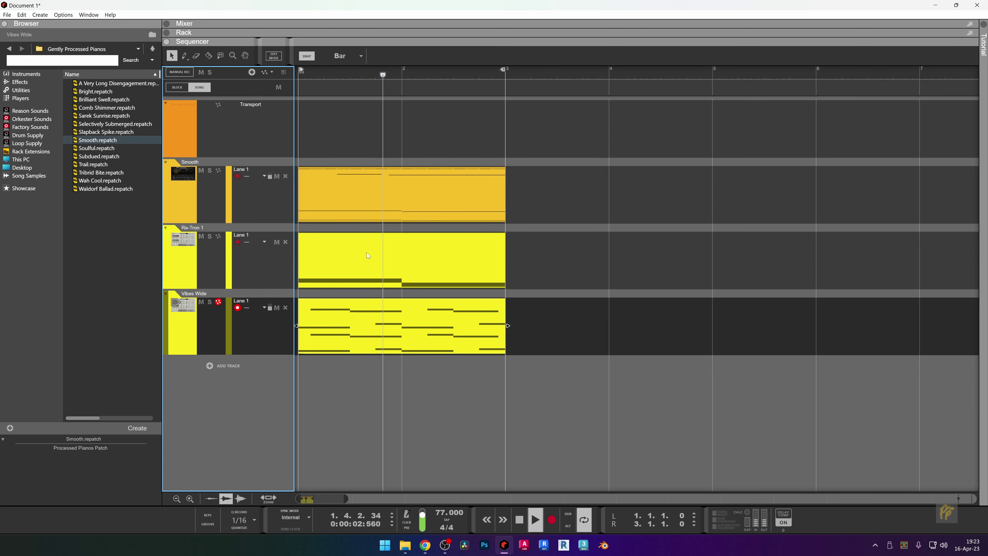
pyautogui.click(202, 304)
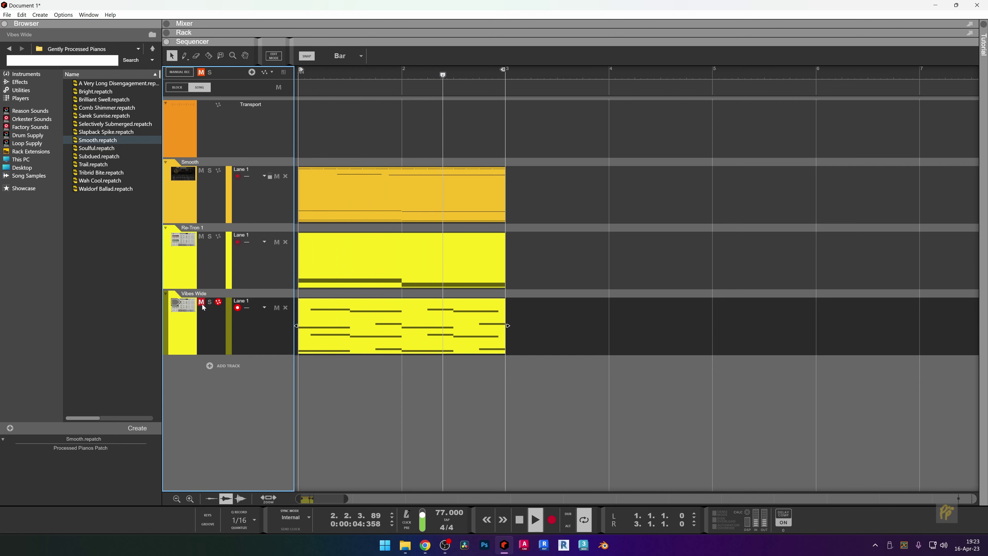
pyautogui.click(201, 302)
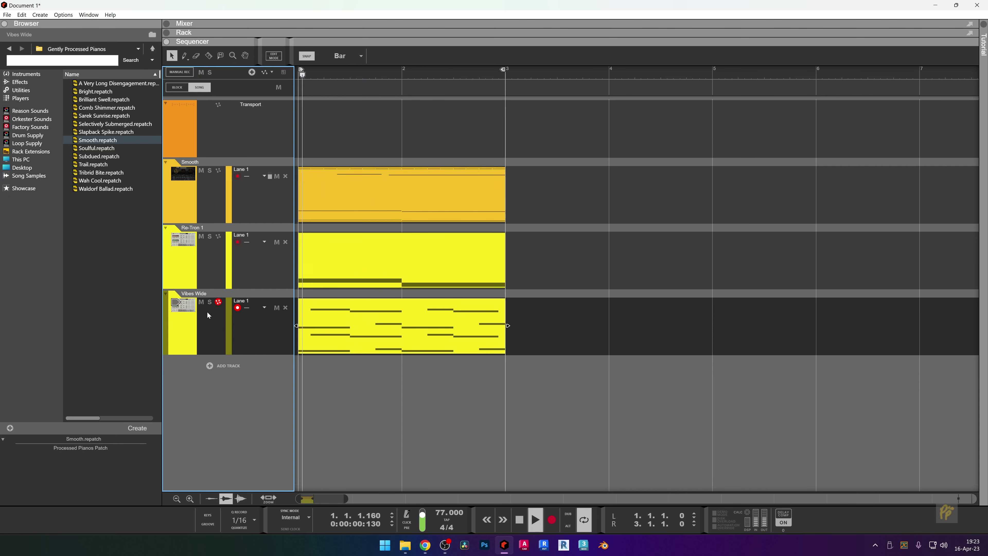
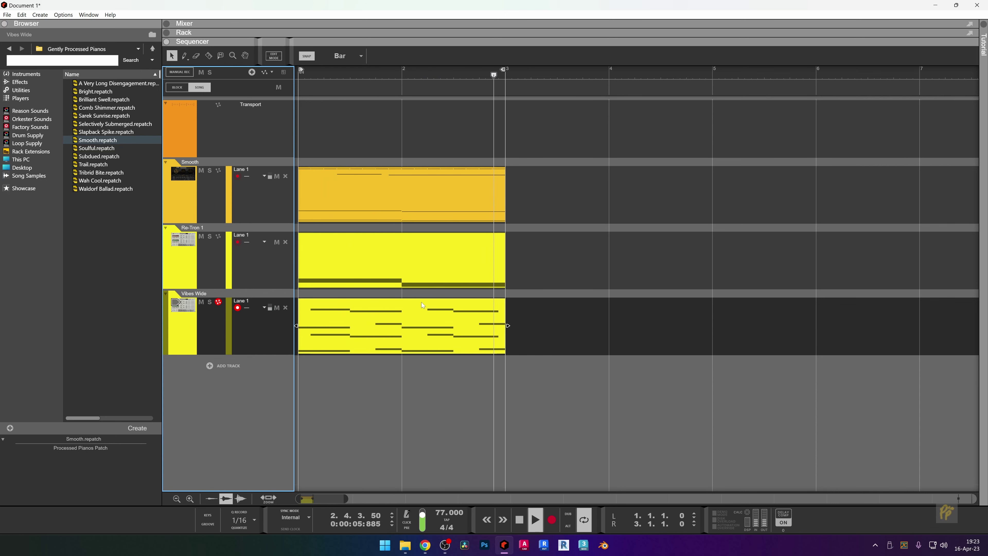
# Duplicate the Smooth piano track together with its clip.
pyautogui.doubleClick(424, 202)
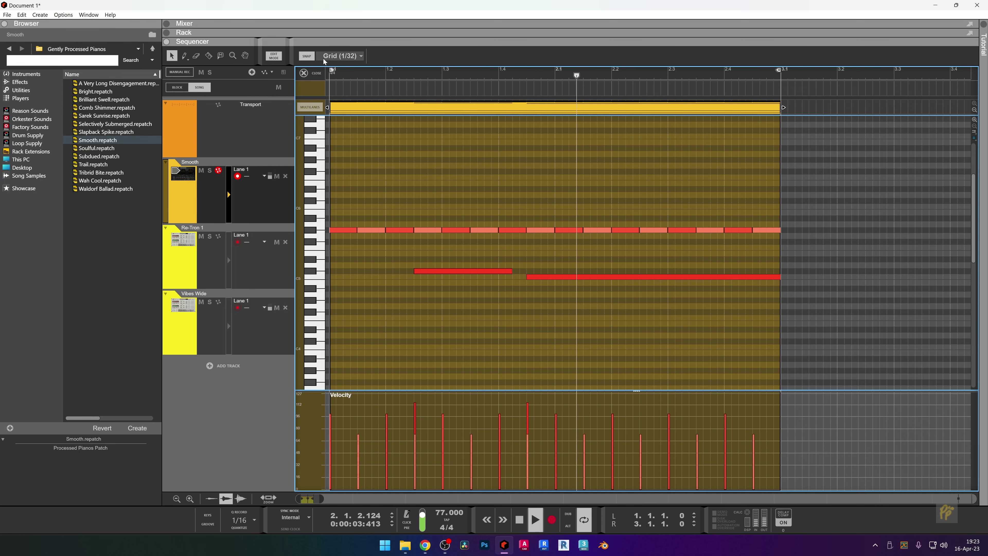
pyautogui.click(318, 76)
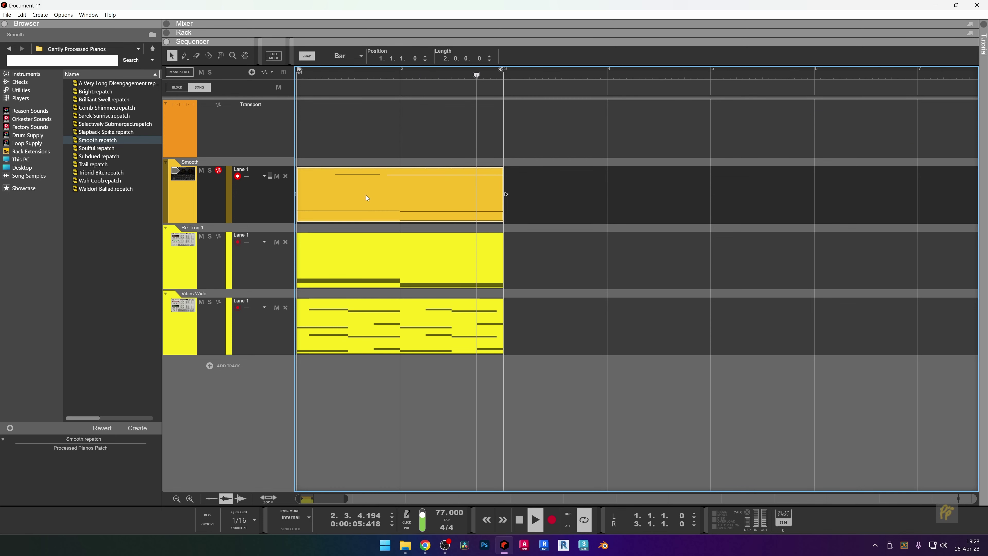
pyautogui.click(253, 209)
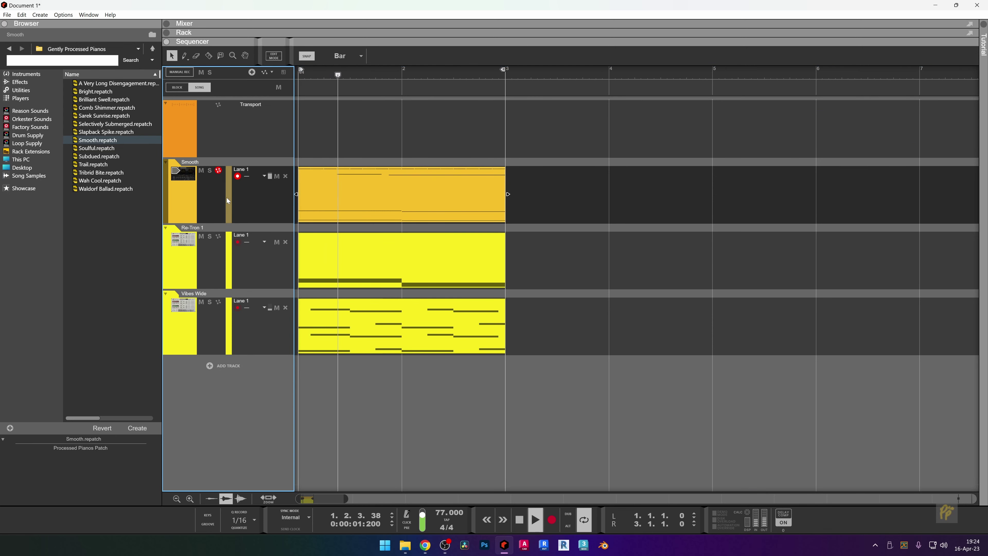
pyautogui.hotkey('ctrl', 'd')
# Open the Smooth copy track's clip for note editing and delete all of its notes.
pyautogui.doubleClick(308, 235)
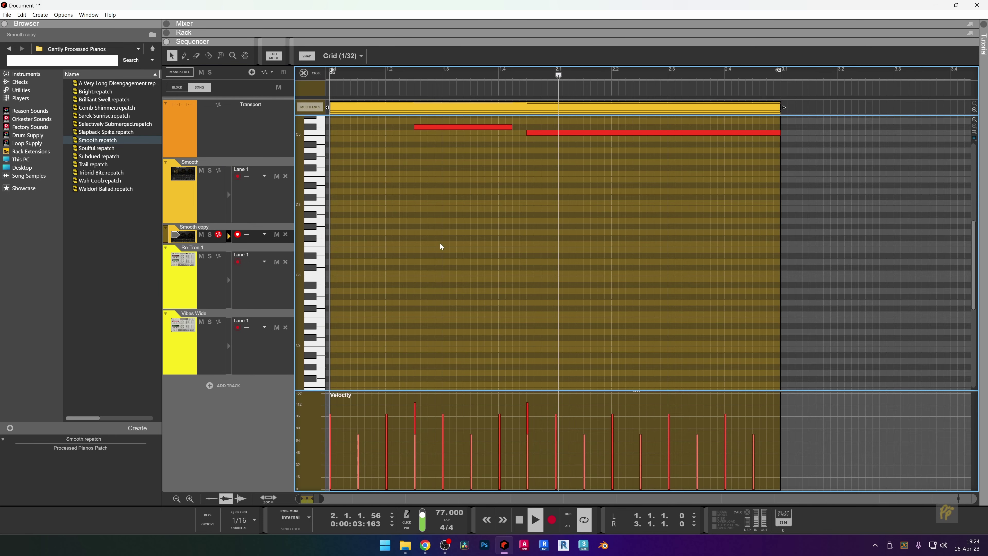
pyautogui.scroll(-10, 586, 273)
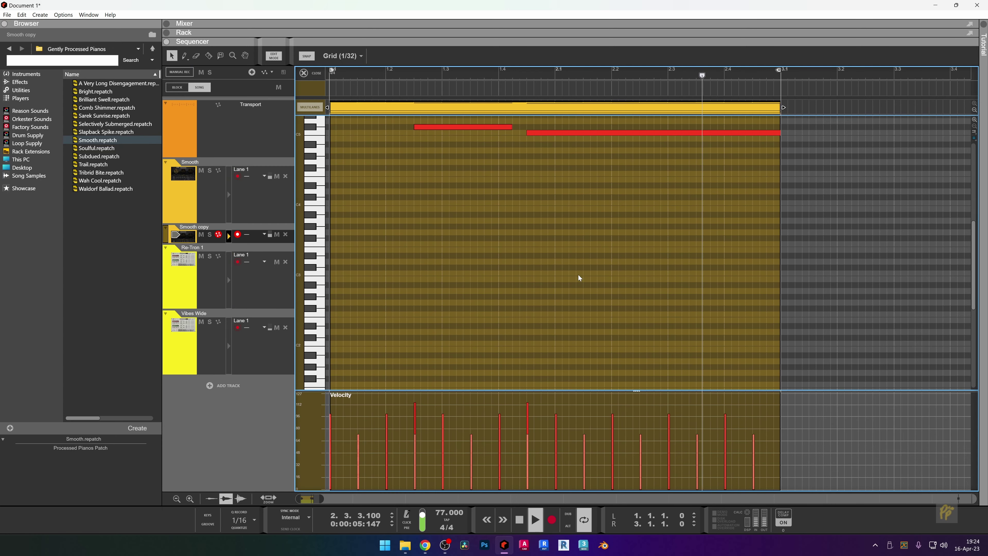
pyautogui.scroll(10, 505, 279)
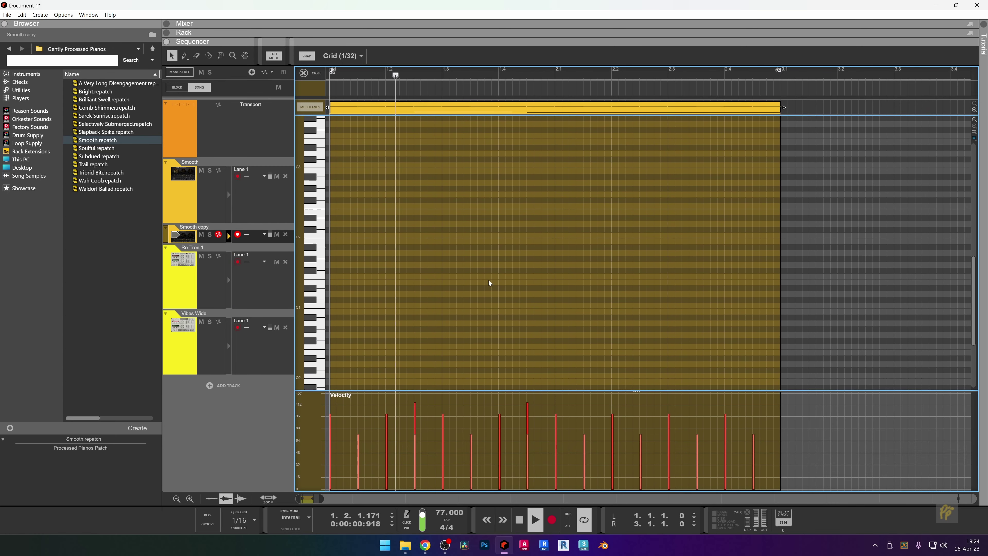
pyautogui.scroll(1, 501, 280)
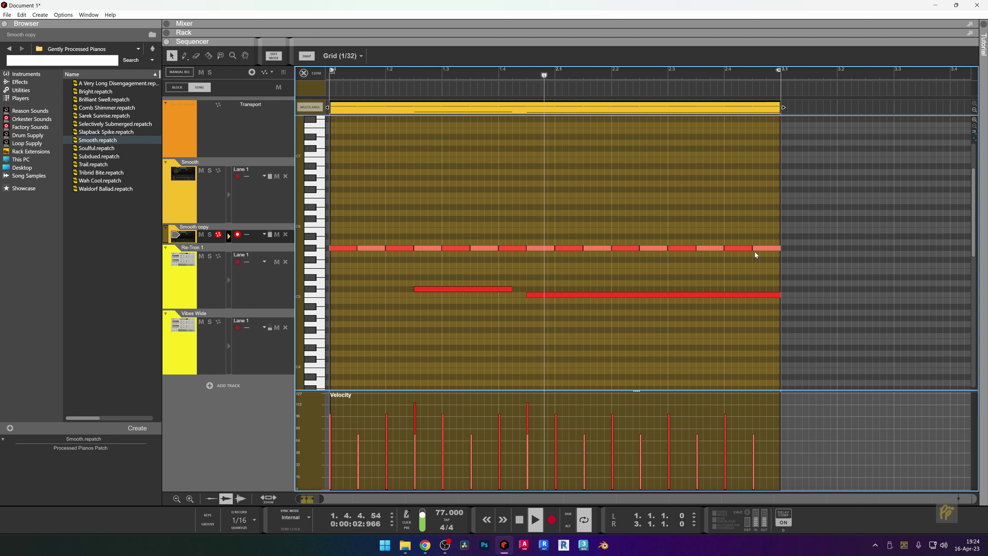
pyautogui.press('space')
pyautogui.moveTo(802, 198); pyautogui.dragTo(301, 332)
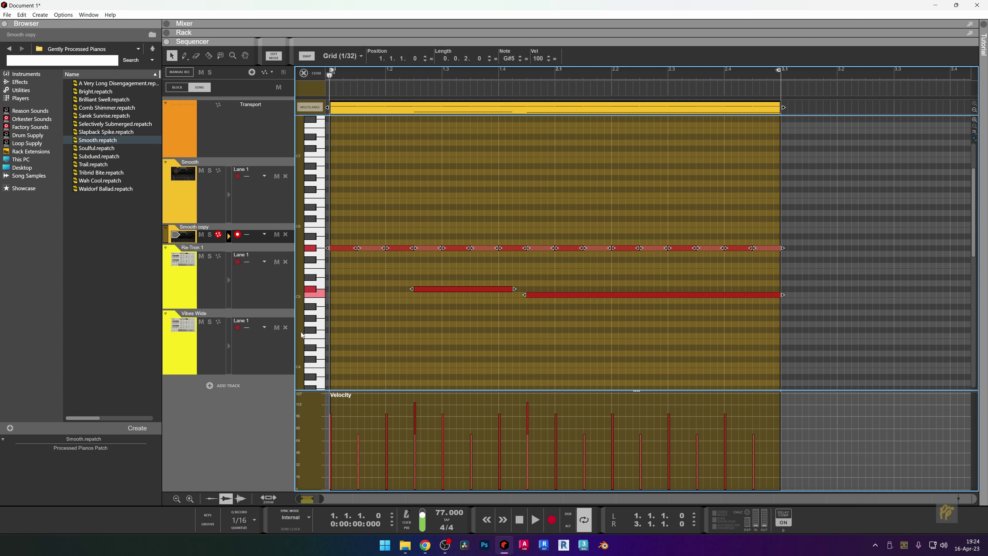
pyautogui.press('Delete')
# Draw a back-to-back rising run of 1/32 notes C4, C#4, G4, G#4, C5, C#5, G5 and G#5 from the clip's start, and play it.
pyautogui.scroll(-2, 362, 301)
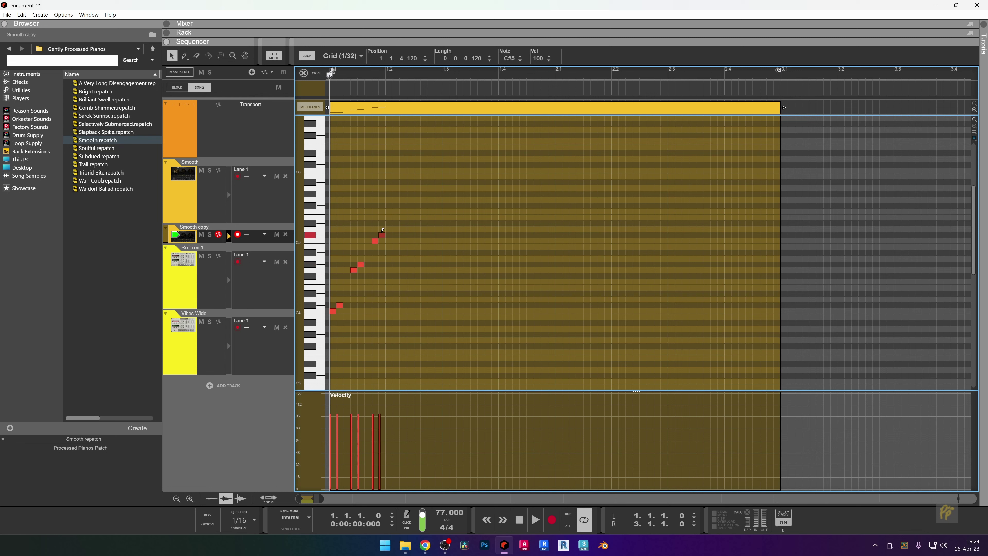
pyautogui.press('Left')
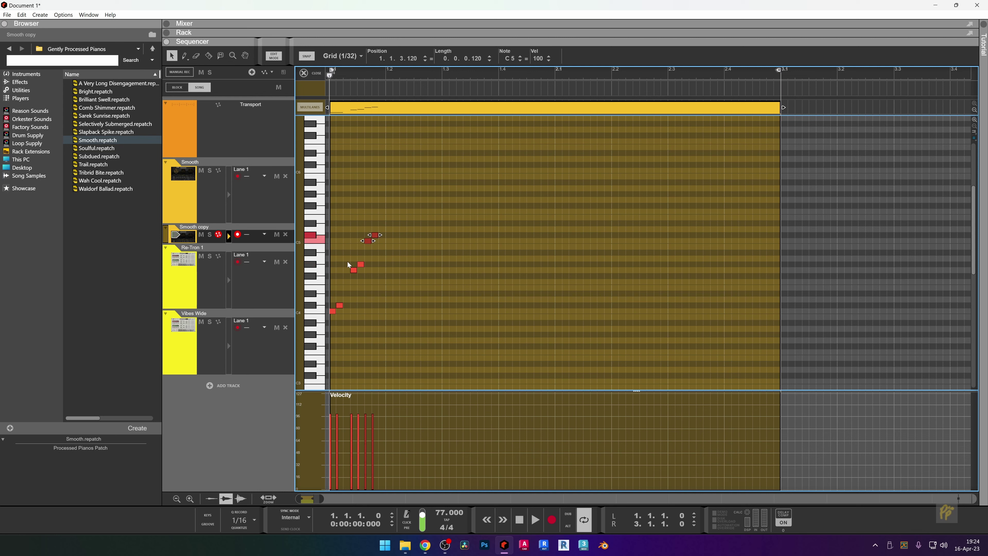
pyautogui.click(424, 214)
pyautogui.moveTo(342, 270); pyautogui.dragTo(341, 275)
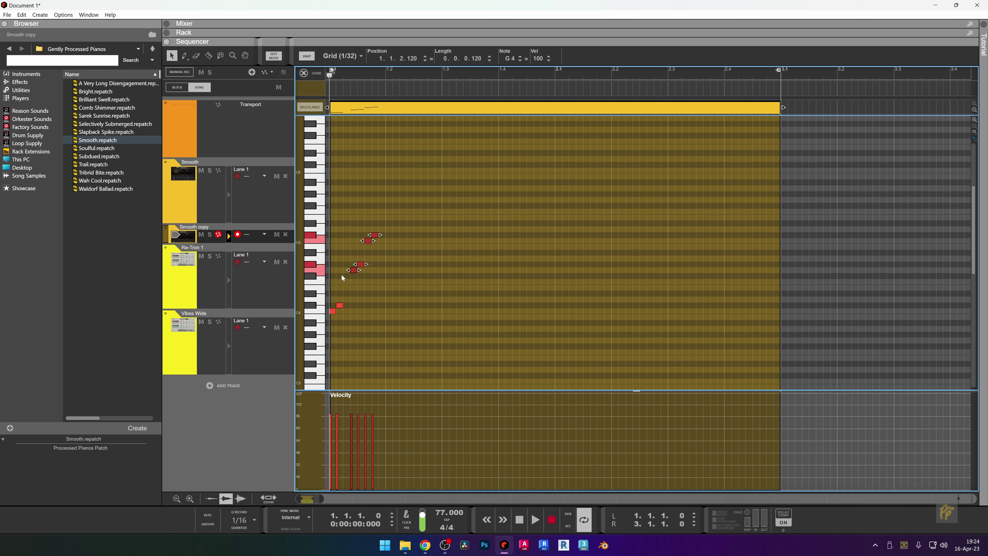
pyautogui.press('Left')
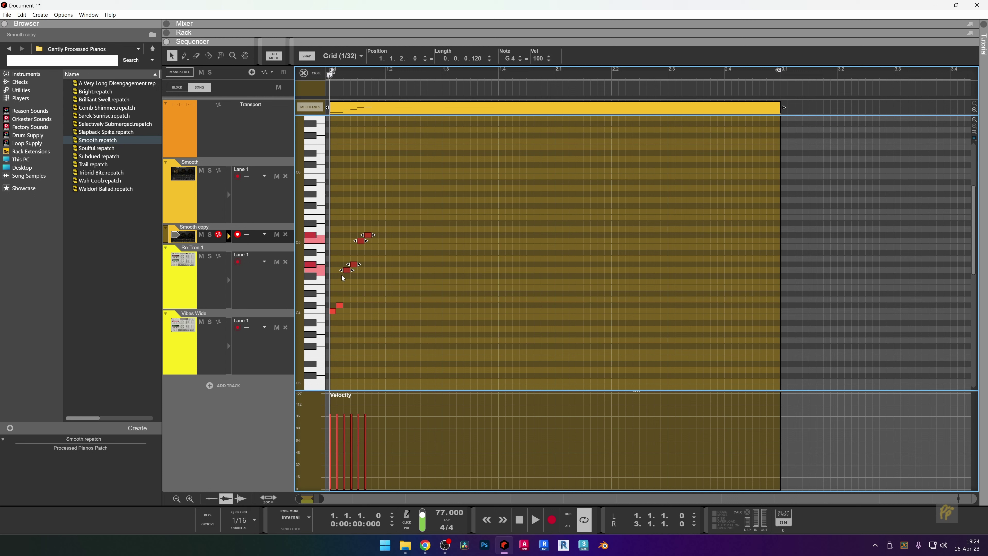
pyautogui.click(376, 198)
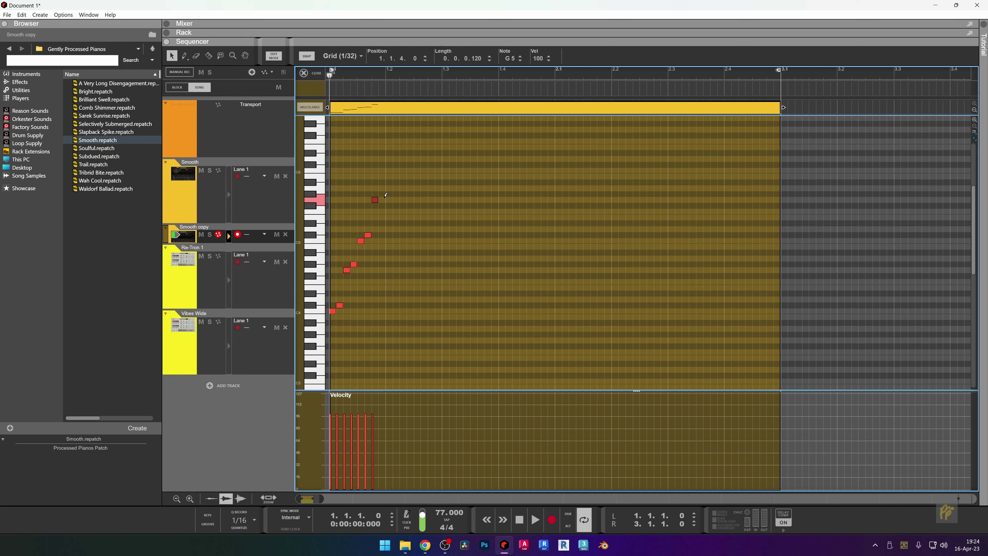
pyautogui.press('space')
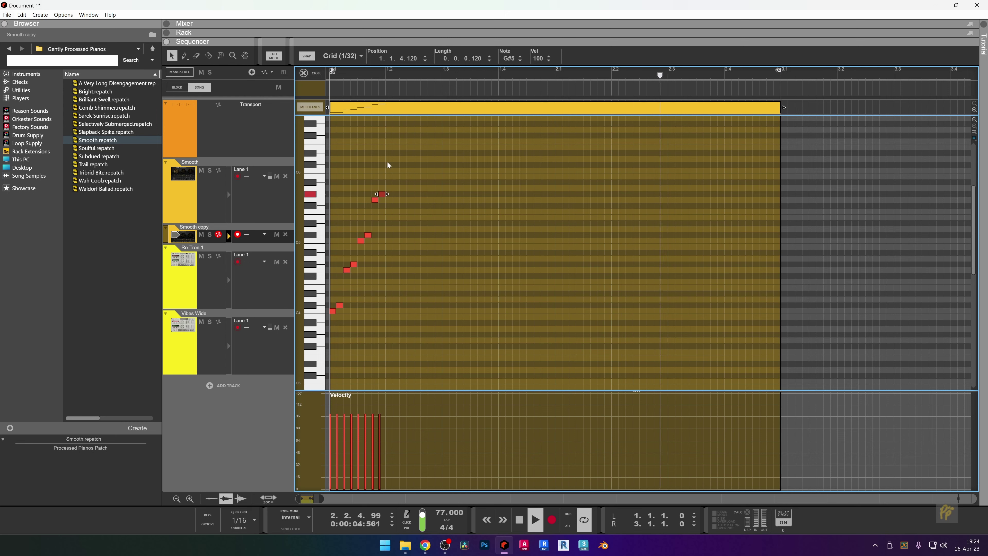
# Try inserting an A#4 note after G#4 with the upper notes shifted one grid step and the final G#5 deleted, and undo it all.
pyautogui.moveTo(388, 162); pyautogui.dragTo(367, 242)
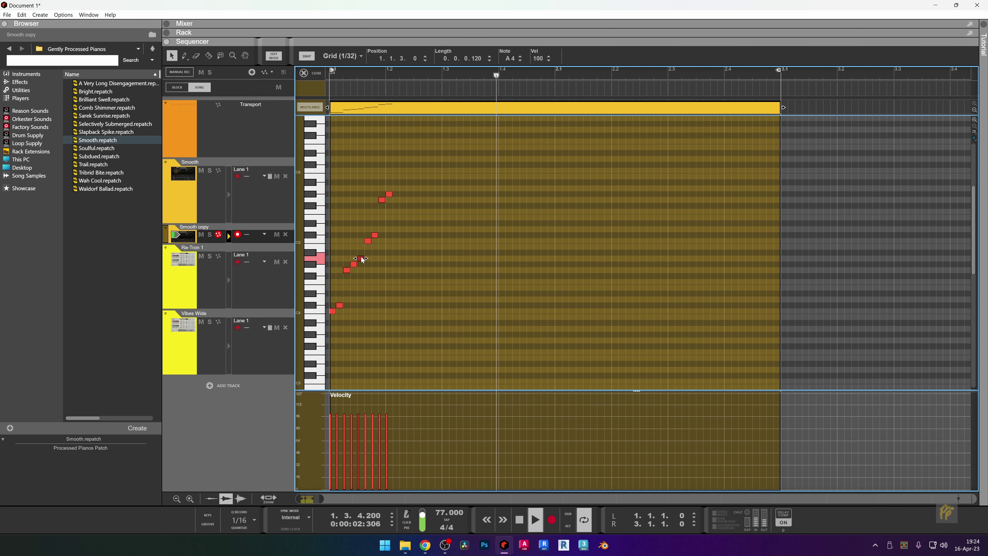
pyautogui.keyDown('alt'); pyautogui.click(361, 253); pyautogui.keyUp('alt')
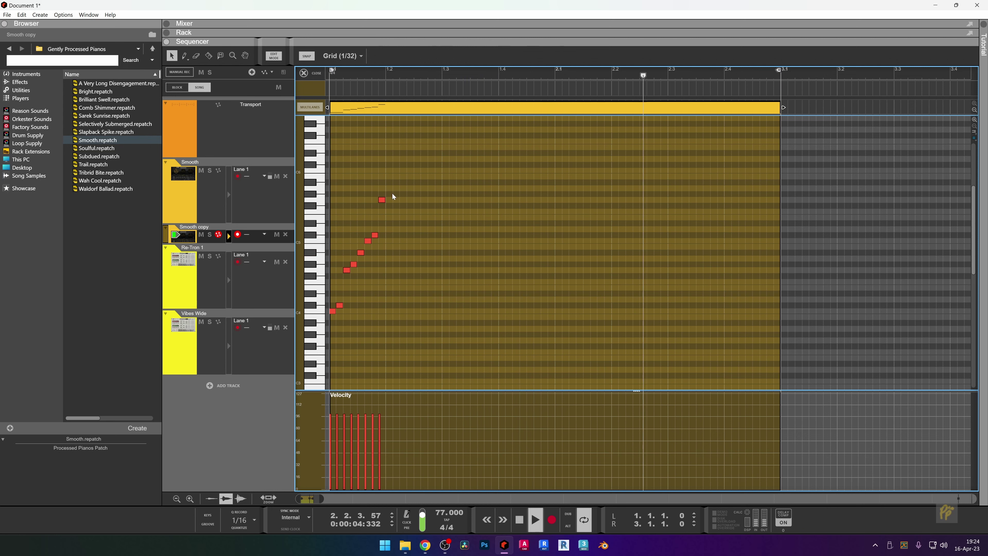
pyautogui.click(390, 194)
pyautogui.press('Delete')
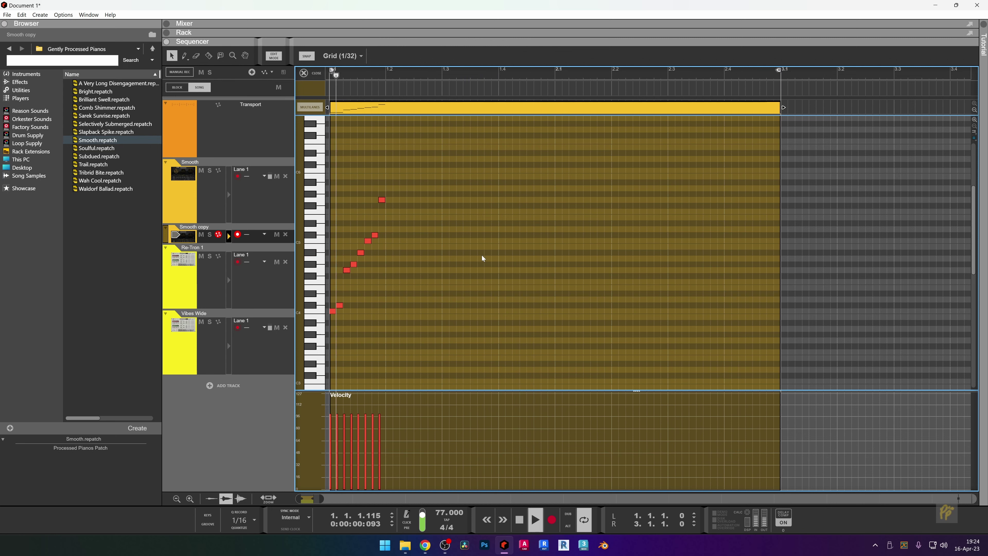
pyautogui.hotkey('ctrl', 'z')
pyautogui.hotkey('ctrl', 'z')
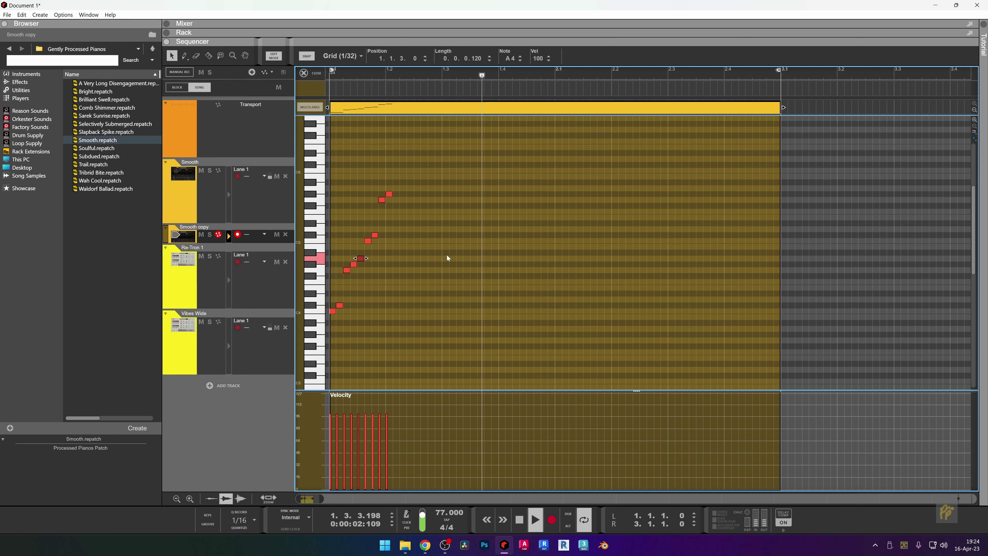
pyautogui.hotkey('ctrl', 'z')
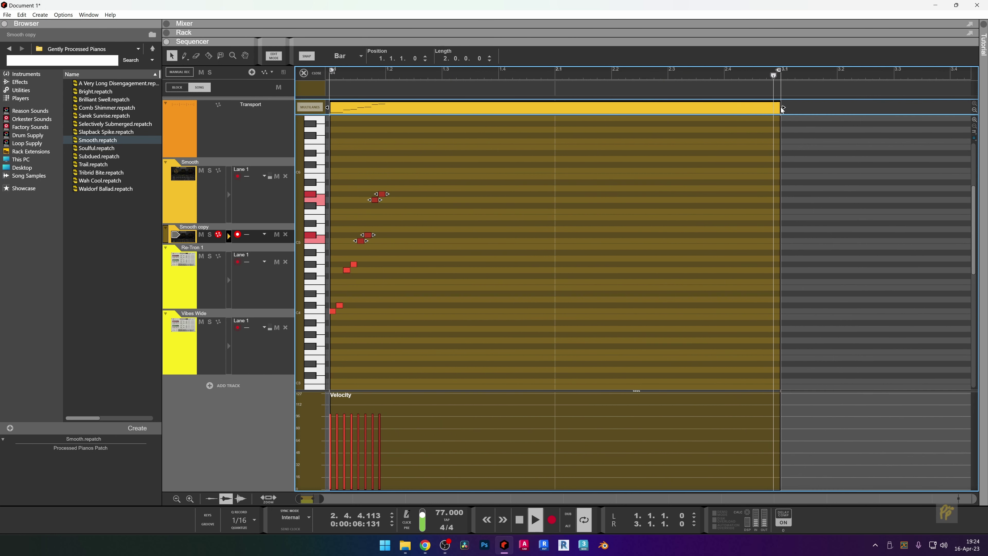
# Shorten the clip to one beat with Grid (1/32) snapping, and scale it together with its notes to half a beat.
pyautogui.moveTo(775, 104); pyautogui.dragTo(448, 122)
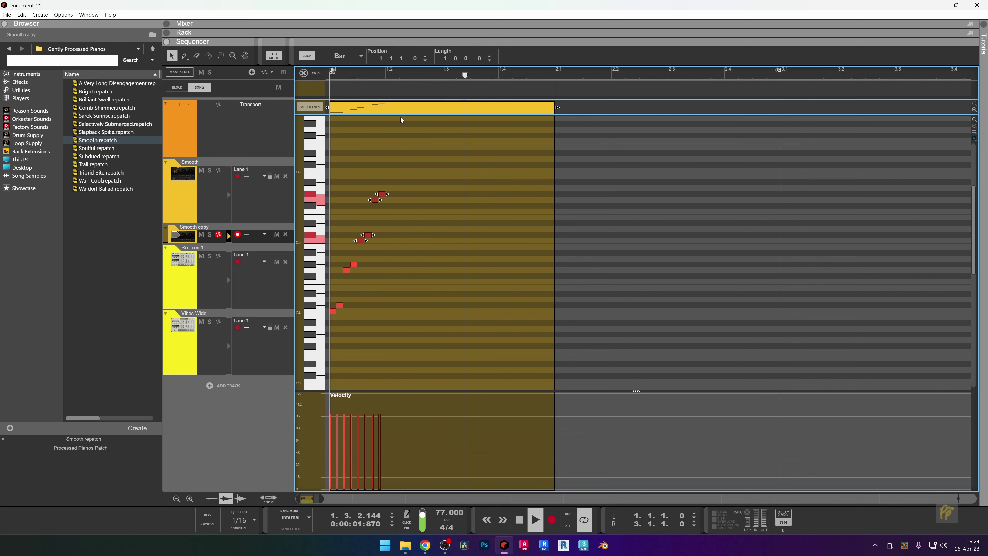
pyautogui.click(346, 56)
pyautogui.click(347, 66)
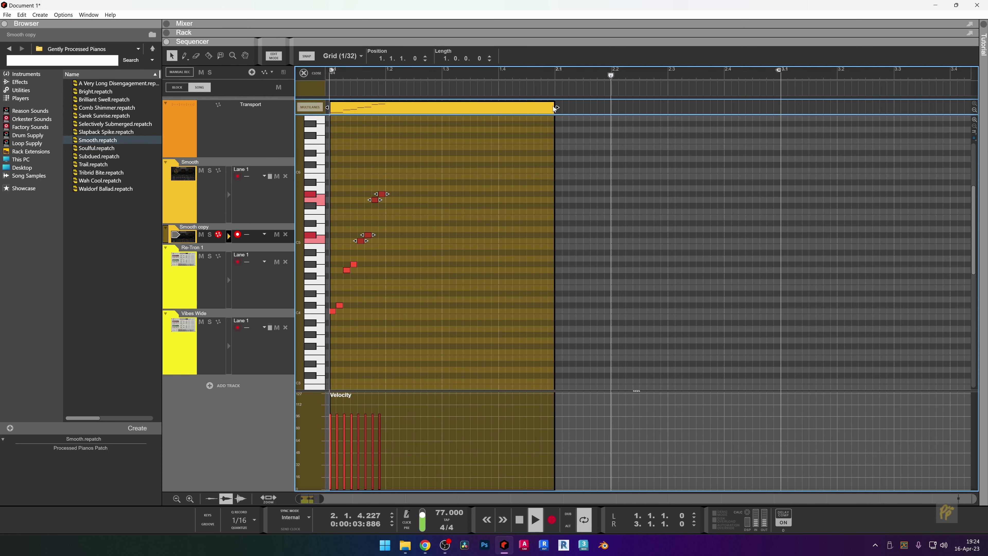
pyautogui.moveTo(553, 106); pyautogui.dragTo(359, 110)
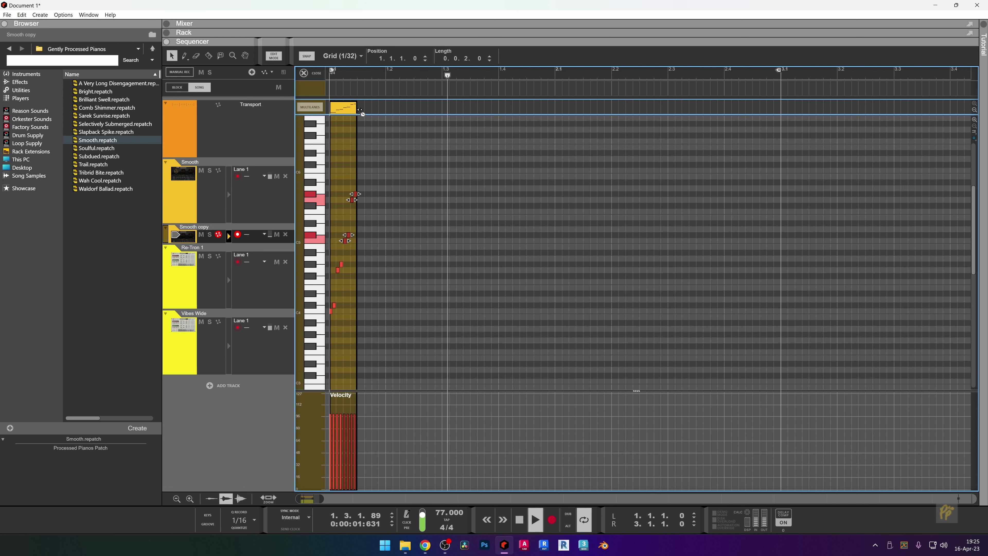
# Listen to the time-compressed run and undo the scaling of the clip and its notes.
pyautogui.press('space')
pyautogui.press('space')
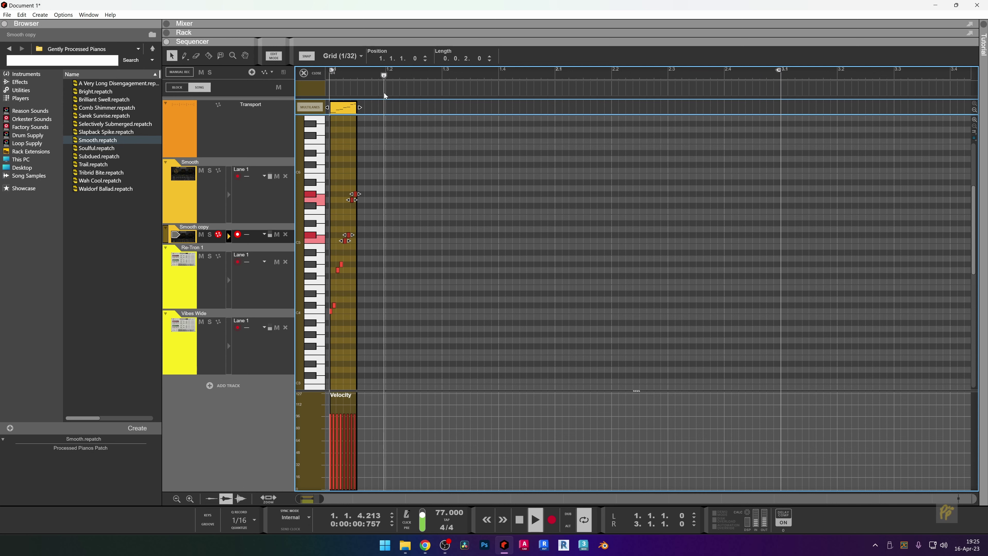
pyautogui.hotkey('ctrl', 'z')
pyautogui.press('space')
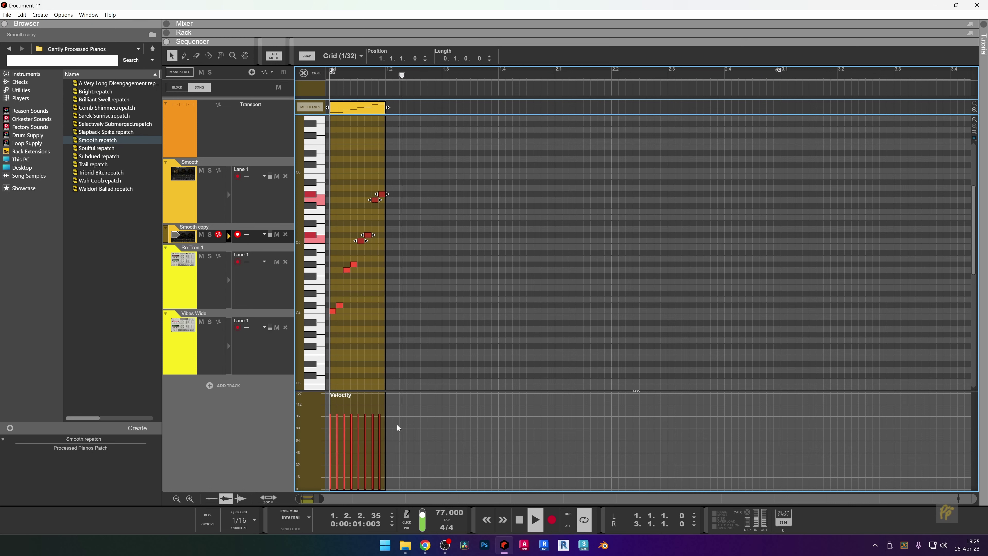
# Leave the clip editor, solo the Smooth copy channel in the rack and play its run on its own.
pyautogui.hotkey('shift', 'Tab')
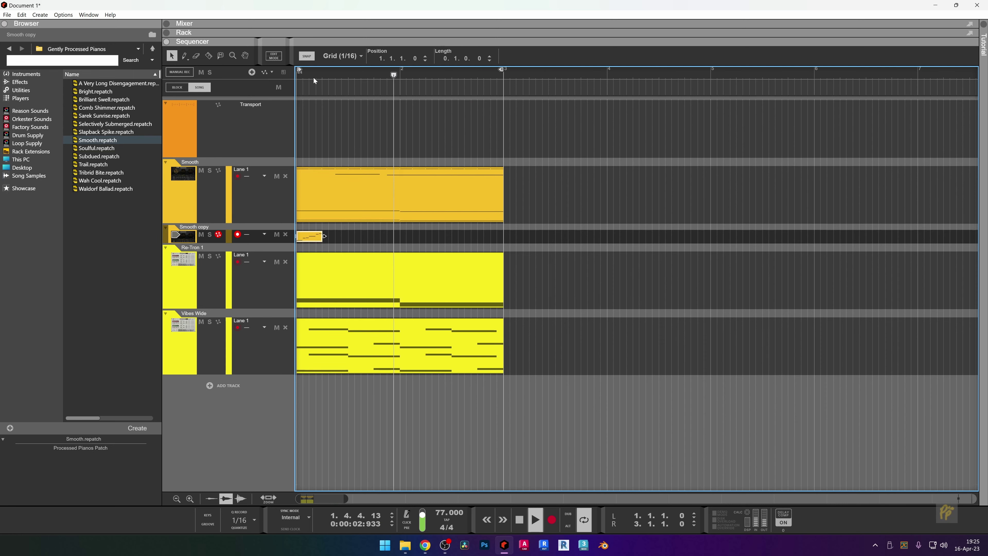
pyautogui.press('F6')
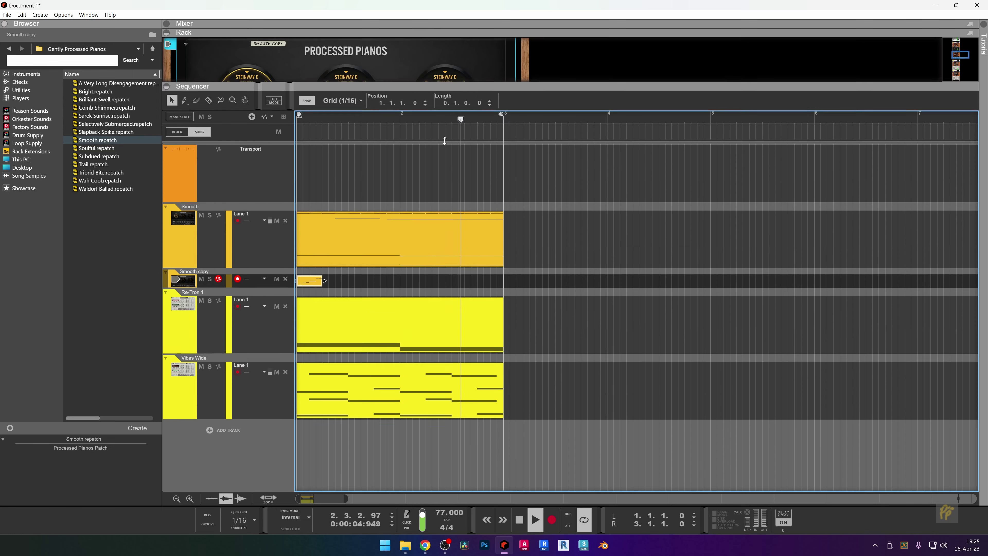
pyautogui.scroll(10, 335, 247)
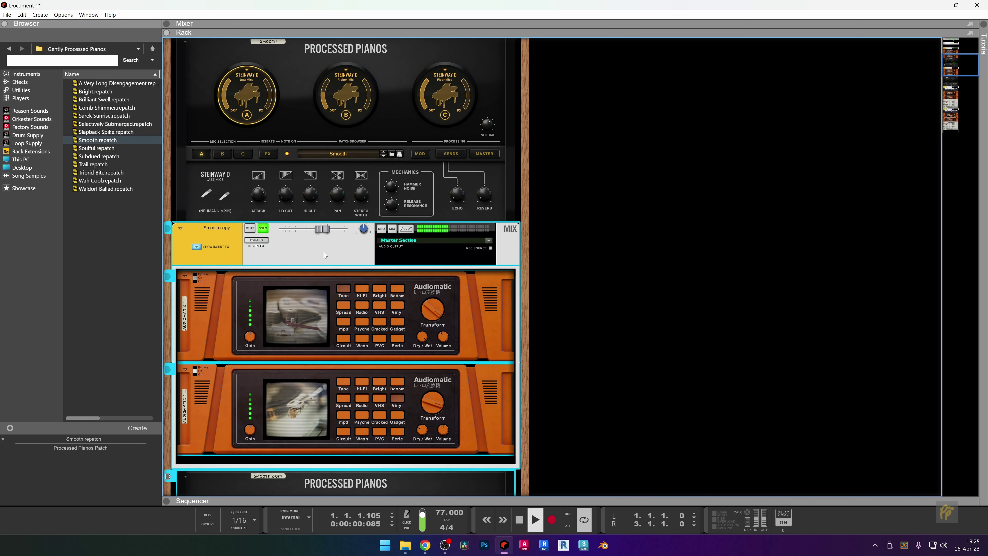
pyautogui.moveTo(489, 508); pyautogui.dragTo(473, 117)
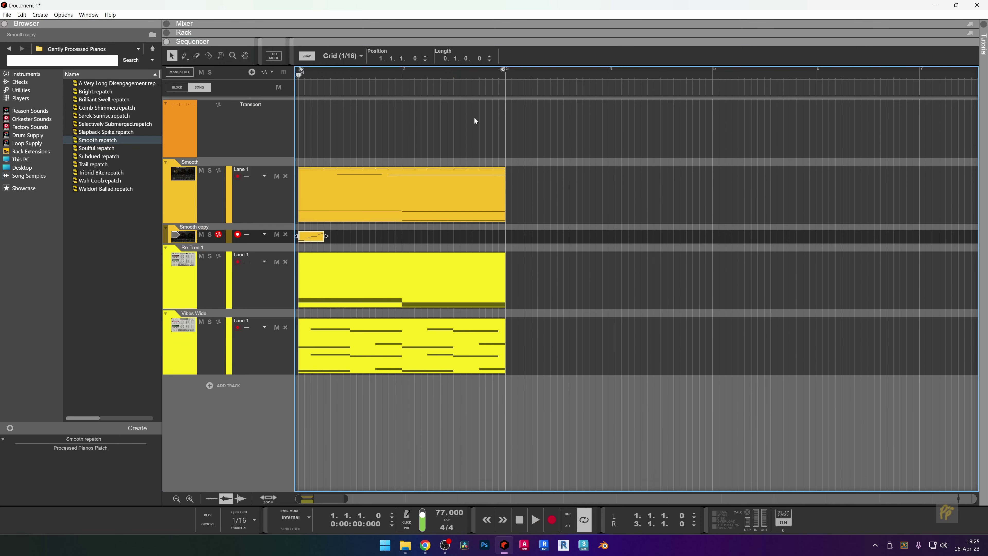
pyautogui.moveTo(444, 52); pyautogui.dragTo(484, 487)
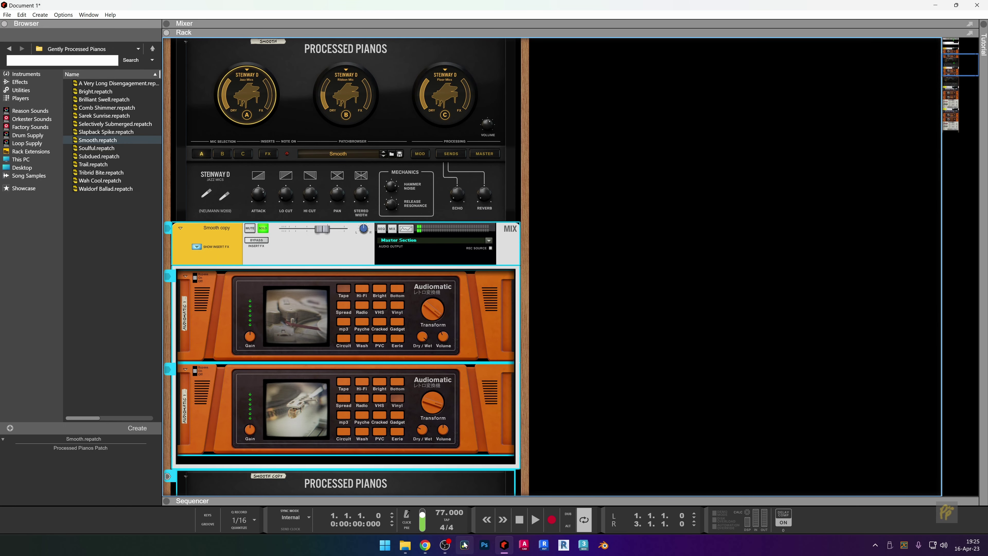
pyautogui.press('space')
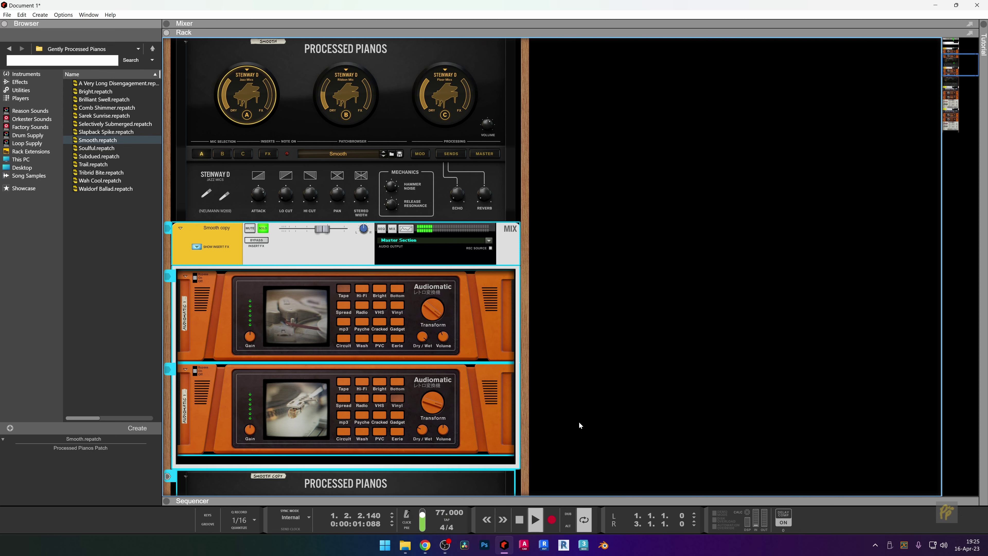
# Load the A Very Long Disengagement patch into the Smooth copy track's Processed Pianos device.
pyautogui.scroll(-5, 345, 347)
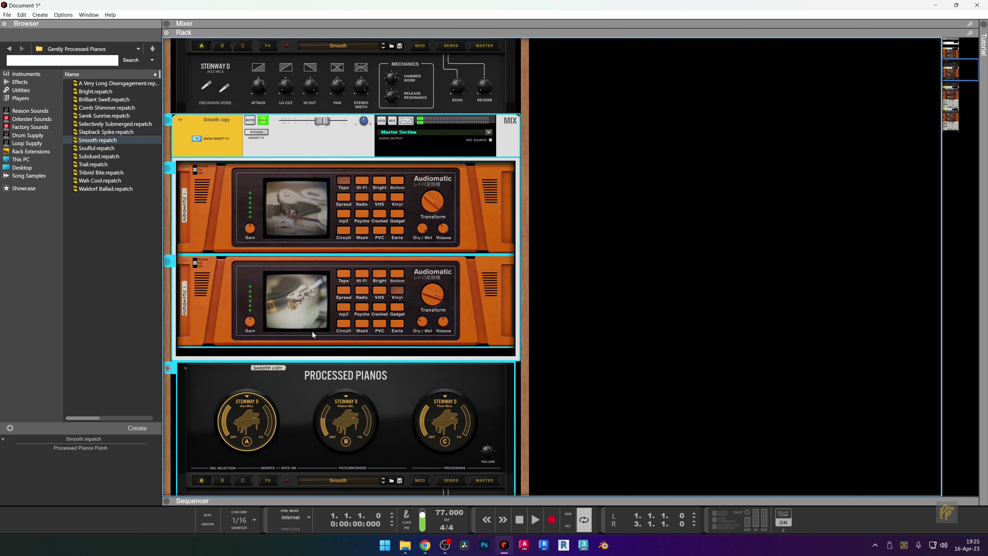
pyautogui.scroll(-8, 303, 354)
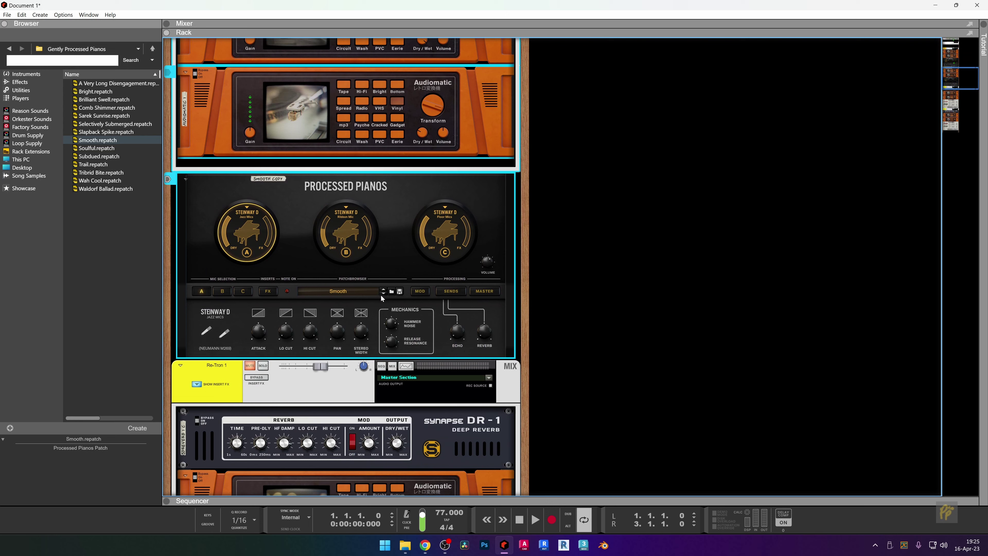
pyautogui.click(391, 292)
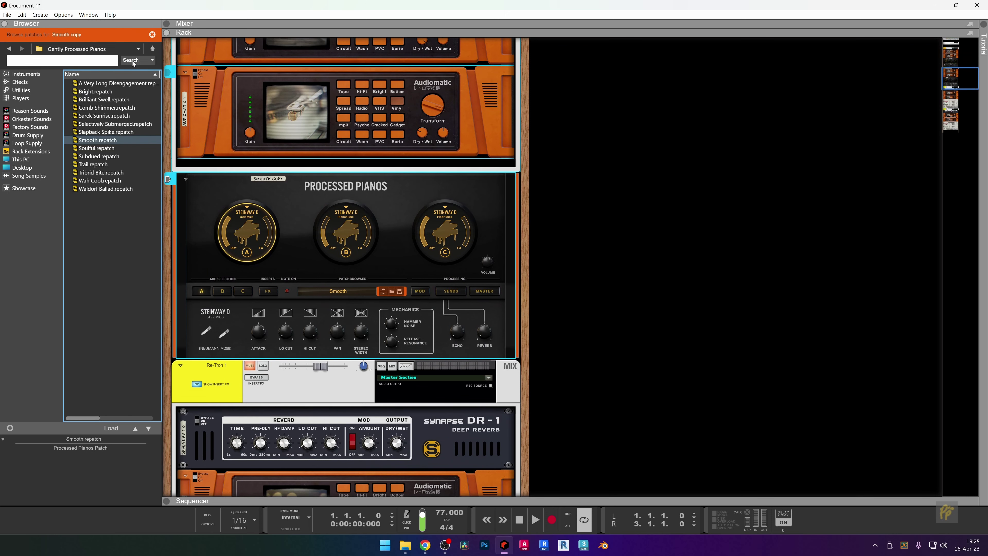
pyautogui.click(115, 83)
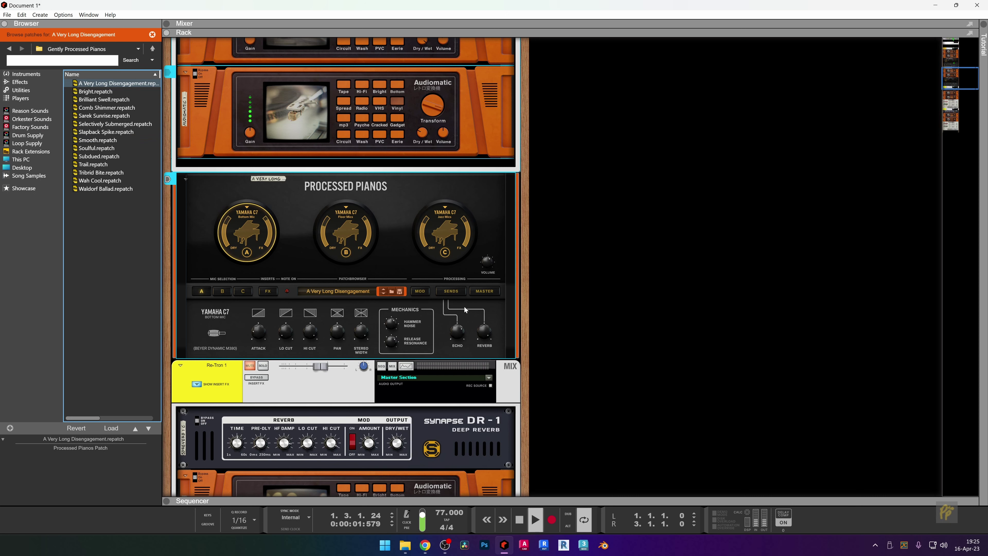
# Unsolo the A Very Long Disengagement channel, lower its level to about -3.25 dB, and return to the sequencer's arrangement.
pyautogui.scroll(11, 346, 261)
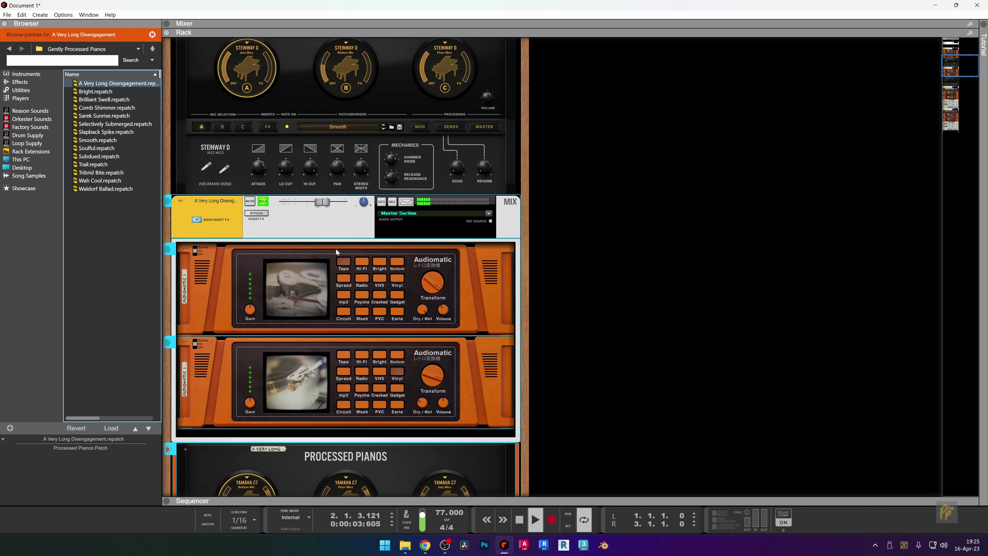
pyautogui.click(277, 210)
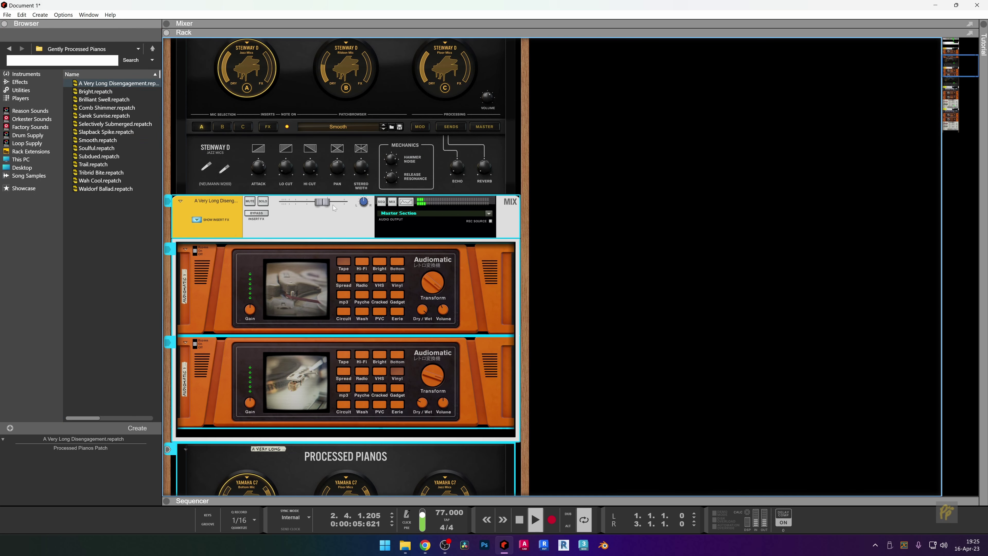
pyautogui.moveTo(326, 203); pyautogui.dragTo(317, 204)
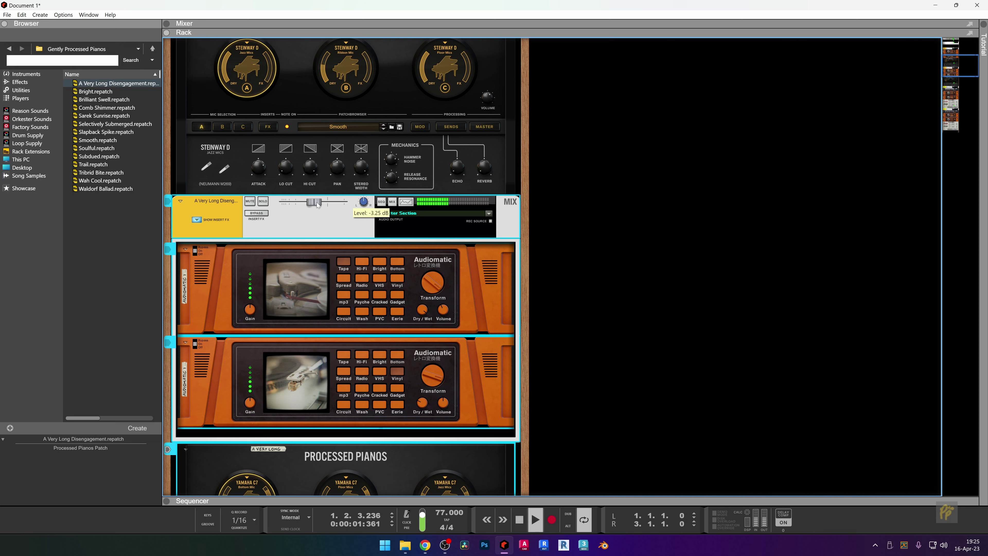
pyautogui.click(540, 499)
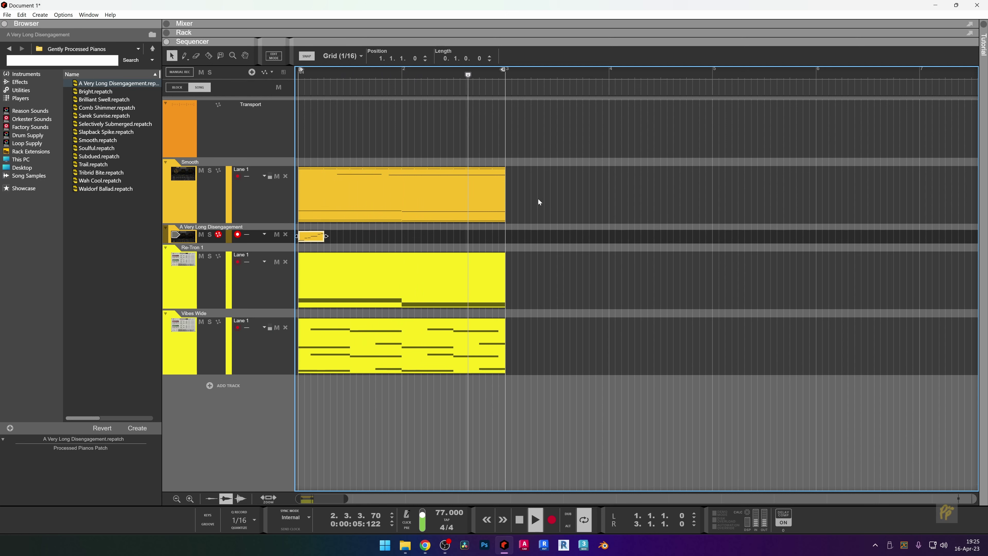
# Select the clips on all four instrument tracks and duplicate them three times so the two-bar loop fills bars 1 to 8.
pyautogui.moveTo(520, 196); pyautogui.dragTo(280, 374)
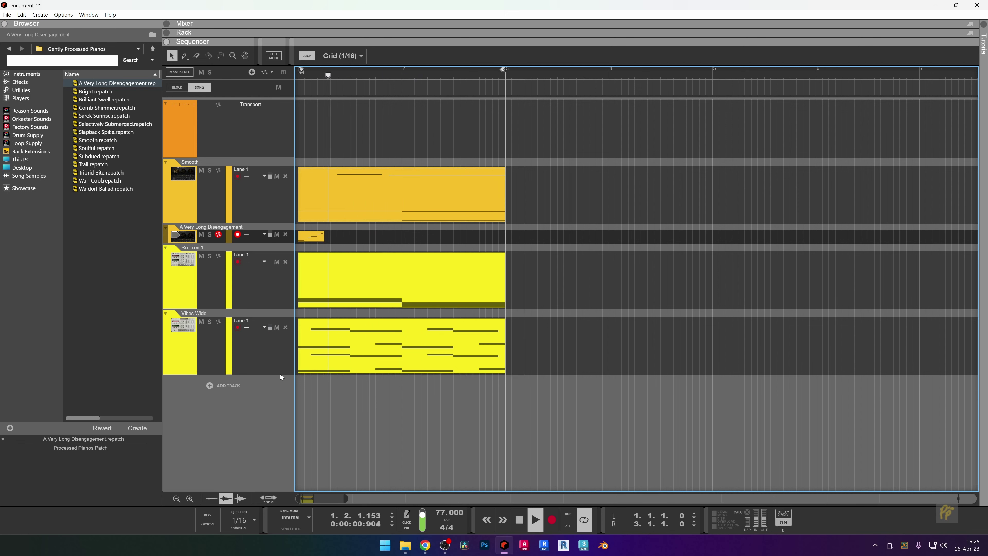
pyautogui.press('h')
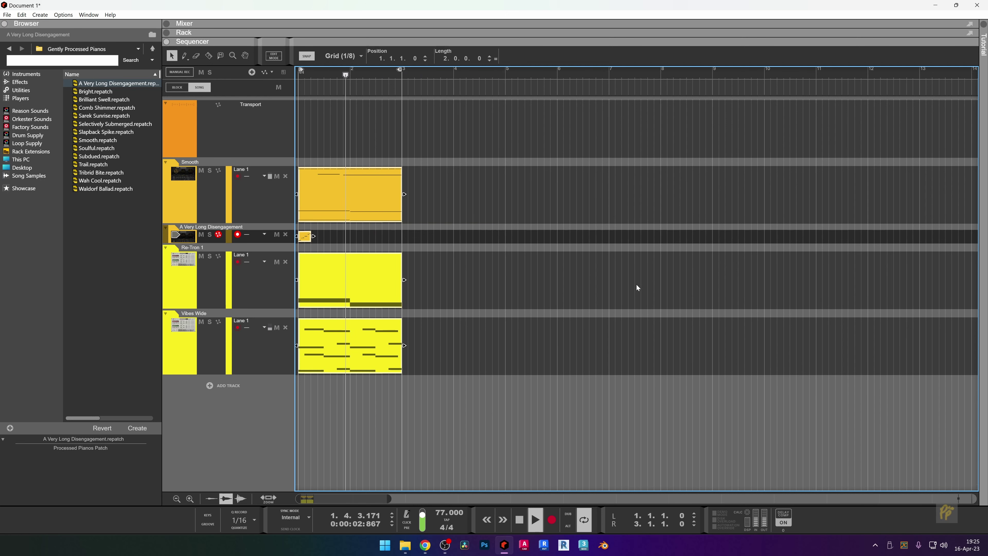
pyautogui.hotkey('ctrl', 'd')
pyautogui.hotkey('ctrl', 'd')
pyautogui.hotkey('ctrl', 'd')
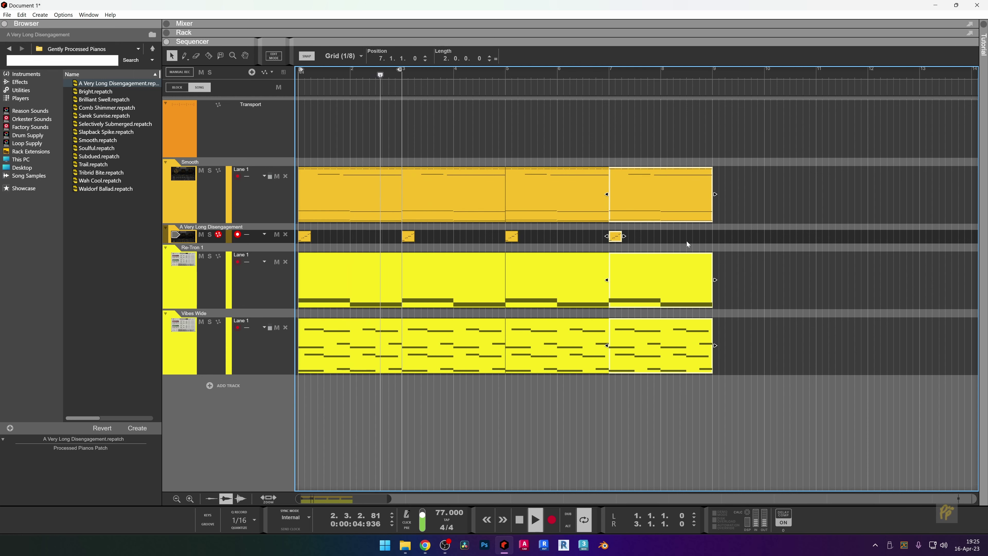
pyautogui.press('space')
# Place a reversed copy of the last piano run at the end of bar 8 and extend the playback loop to bar 9.
pyautogui.click(615, 236)
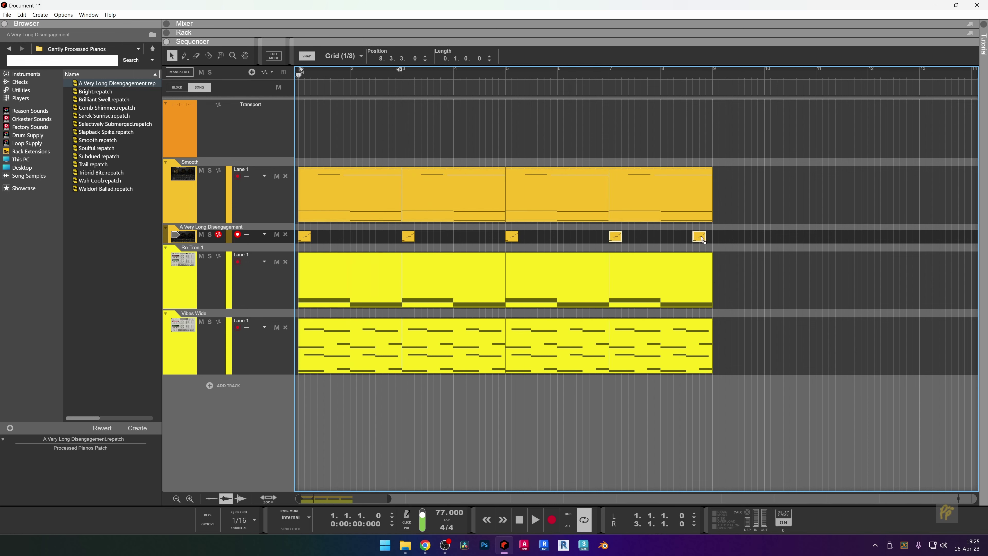
pyautogui.rightClick(706, 237)
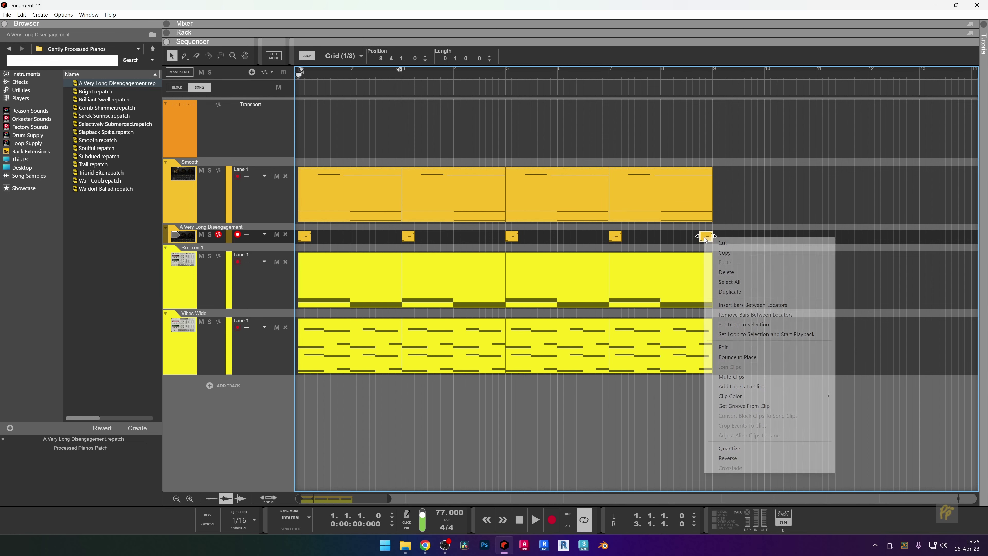
pyautogui.click(739, 459)
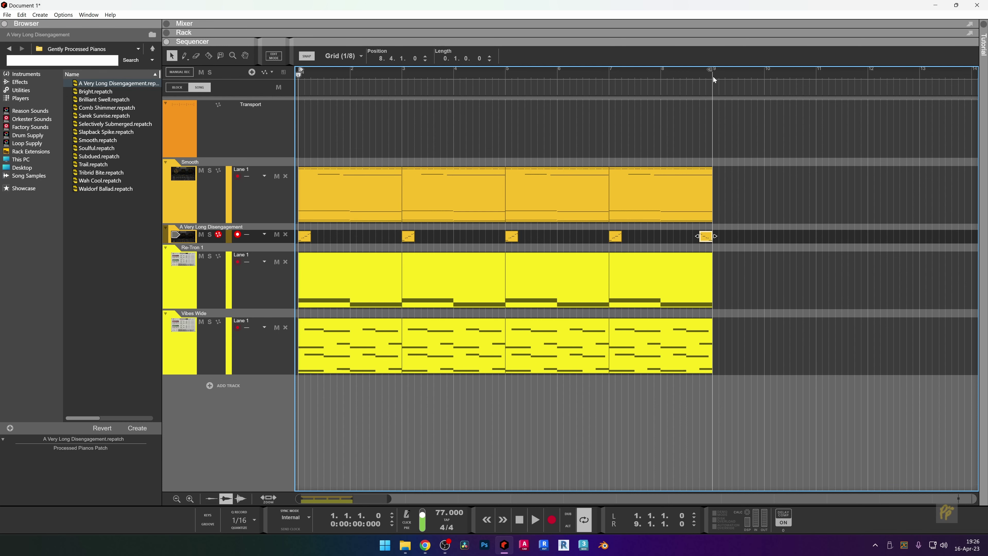
pyautogui.scroll(-2, 434, 271)
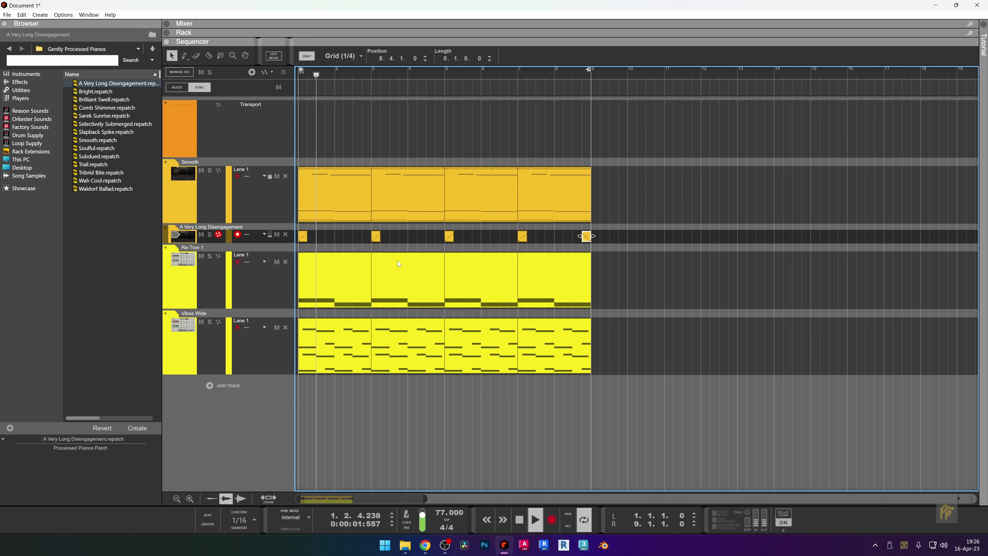
pyautogui.press('space')
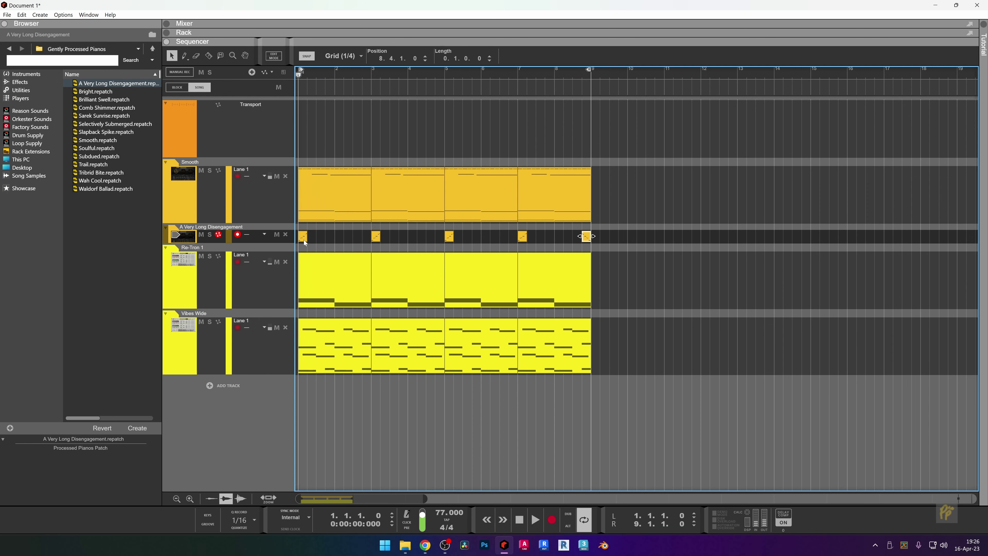
# Extend the first piano run clip to bar 3, lengthen its final G#5 note to the clip's end and play it.
pyautogui.doubleClick(303, 236)
pyautogui.moveTo(388, 107); pyautogui.dragTo(780, 109)
pyautogui.moveTo(410, 168); pyautogui.dragTo(387, 198)
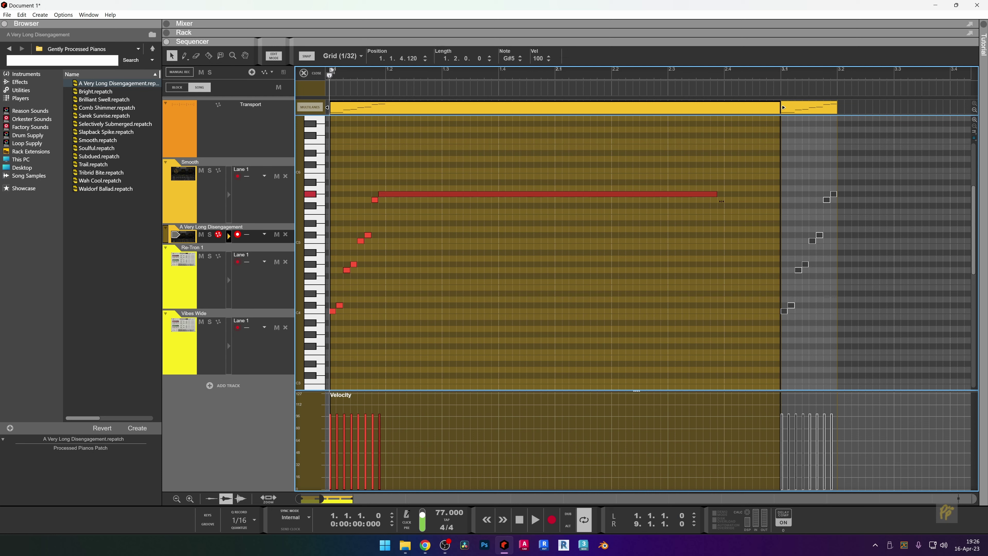
pyautogui.press('space')
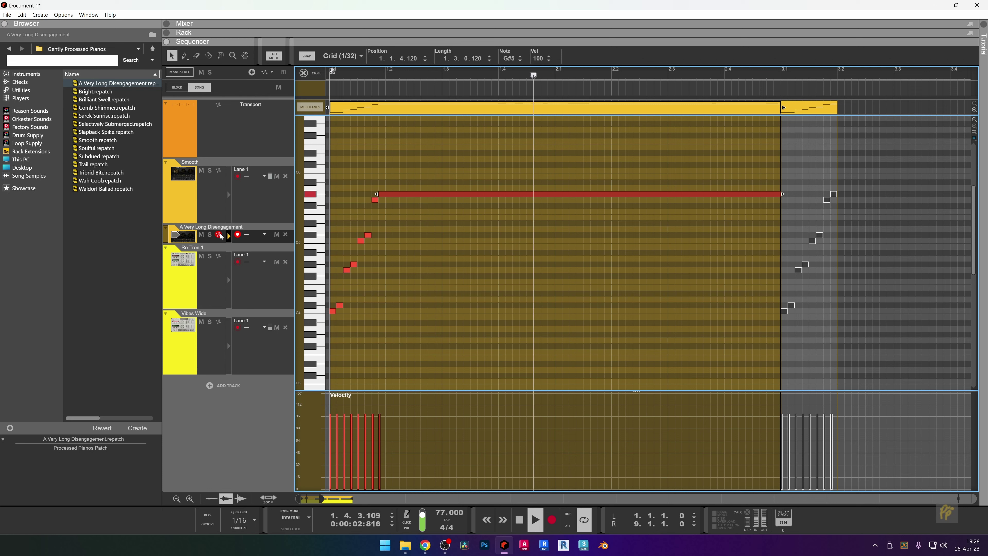
# Solo the A Very Long Disengagement track, listen to its opening notes and stop playback.
pyautogui.click(210, 234)
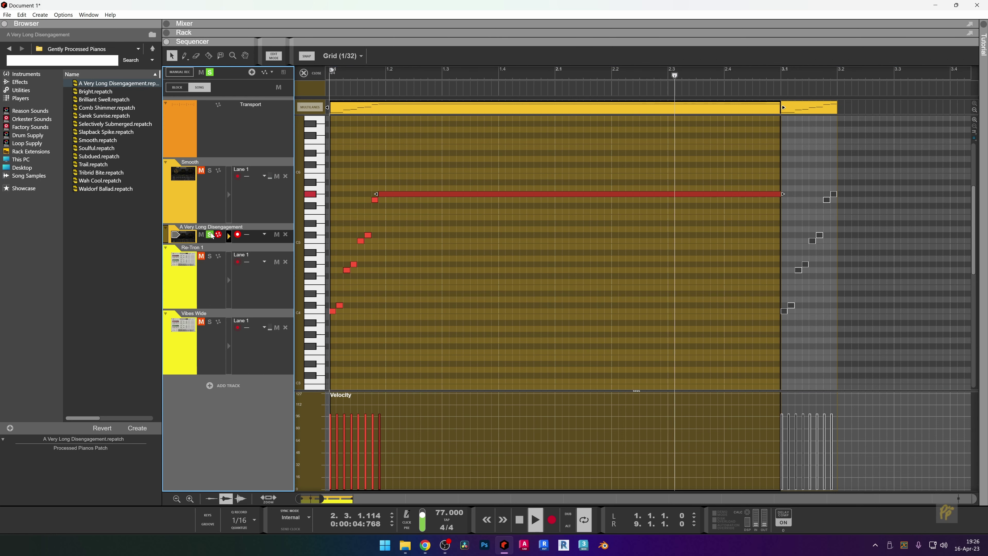
pyautogui.click(210, 235)
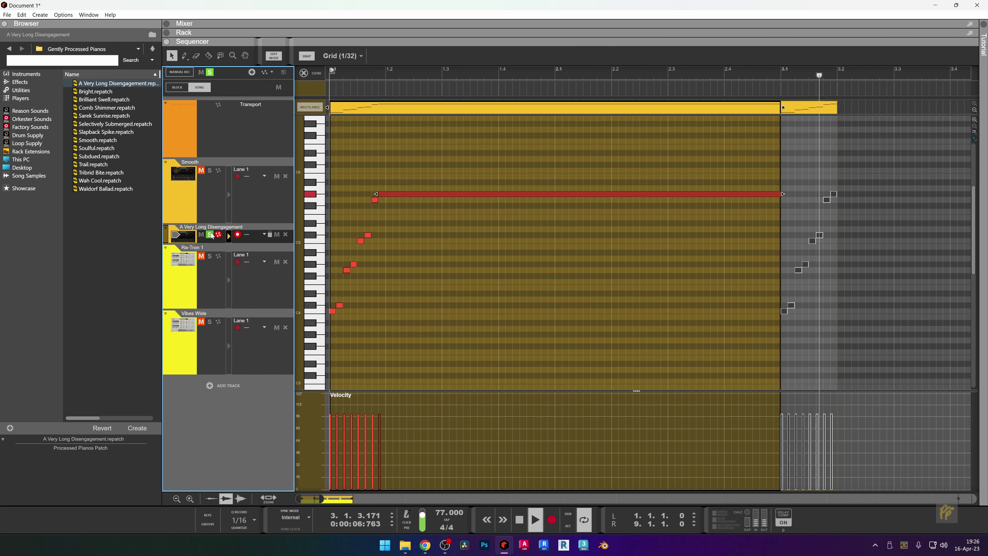
pyautogui.press('space')
pyautogui.press('space')
pyautogui.click(210, 235)
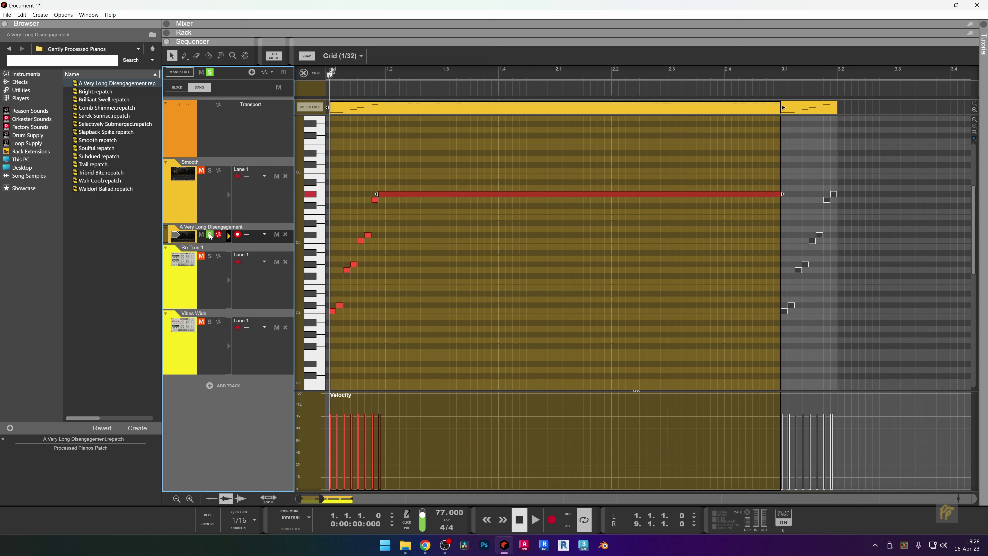
pyautogui.press('space')
# Close the note editor and replace the short clips between bars 3 and 7 on A Very Long Disengagement with duplicates of its first clip.
pyautogui.scroll(-3, 718, 193)
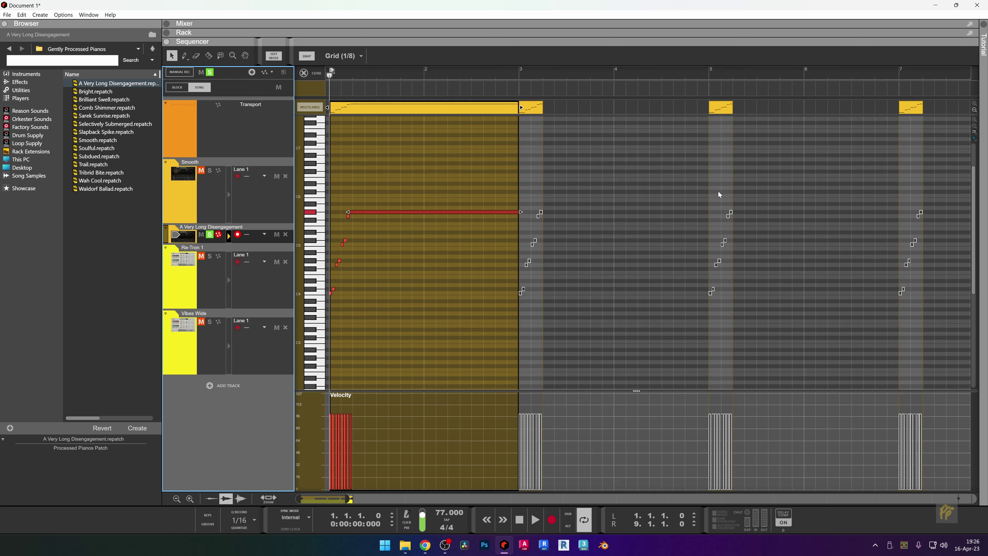
pyautogui.click(311, 73)
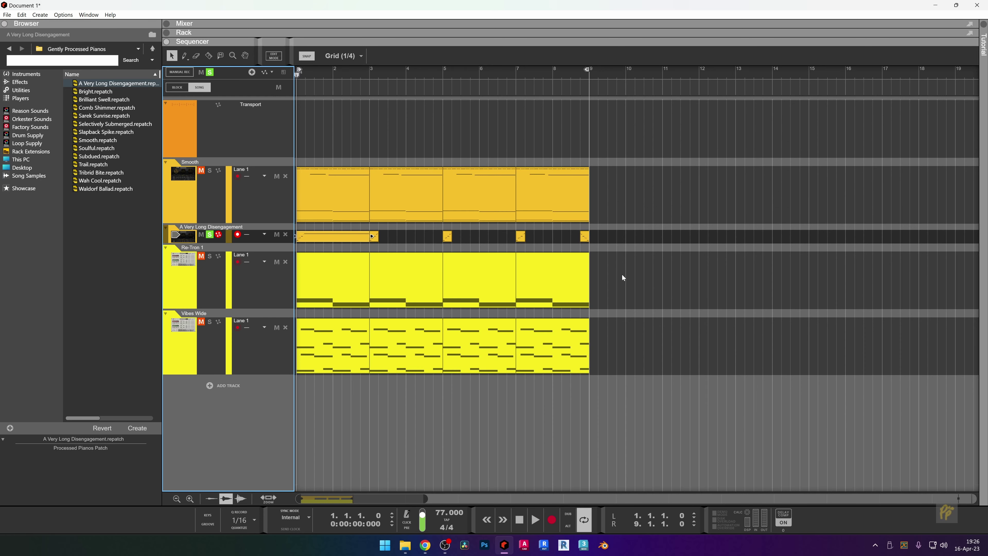
pyautogui.click(537, 232)
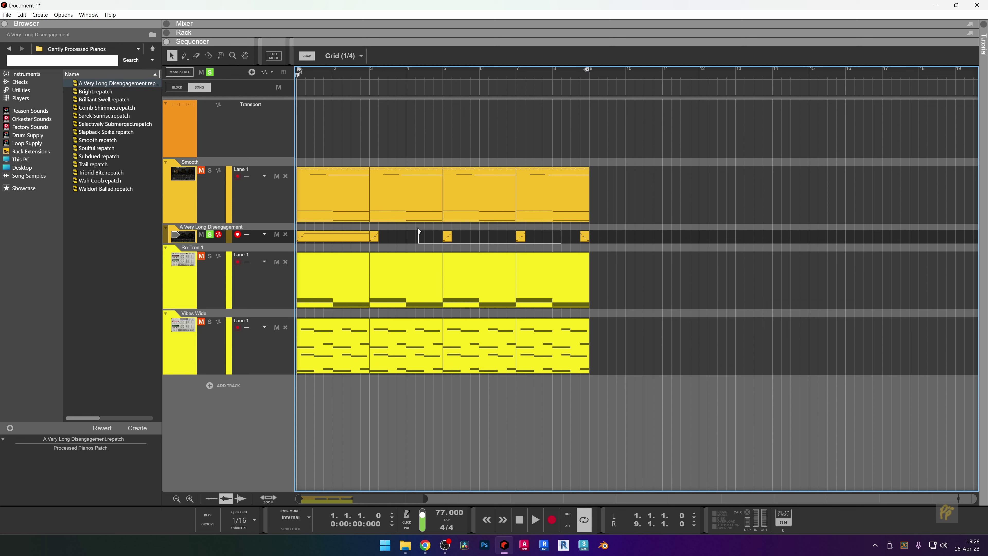
pyautogui.hotkey('ctrl', 'z')
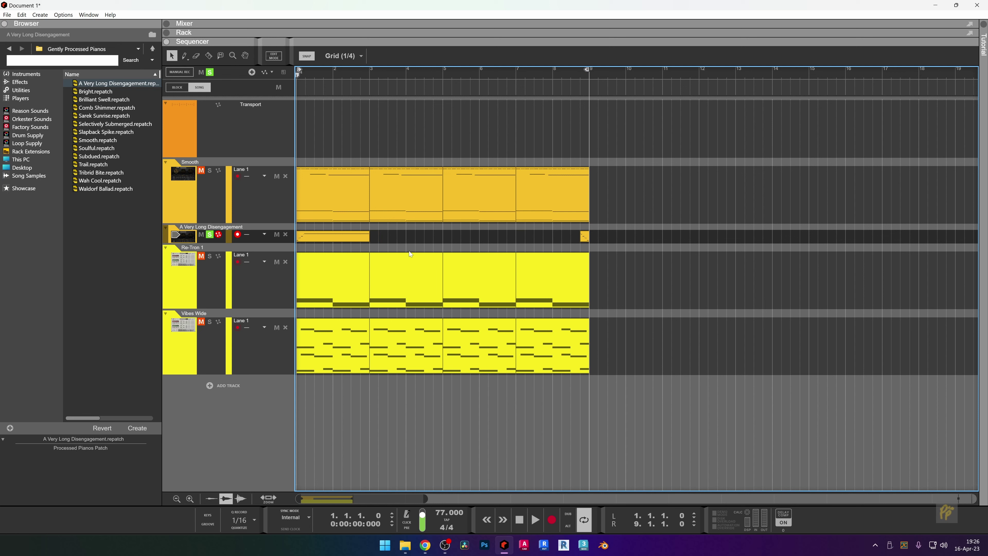
pyautogui.hotkey('ctrl', 'z')
pyautogui.hotkey('ctrl', 'd')
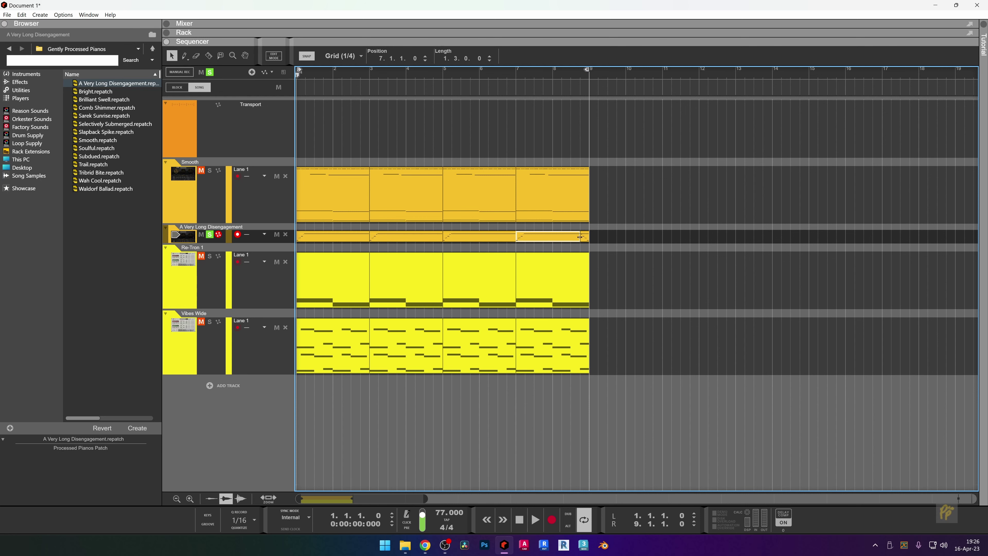
# Play the soloed A Very Long Disengagement track from the start, jumping ahead to just before bar 7.
pyautogui.press('space')
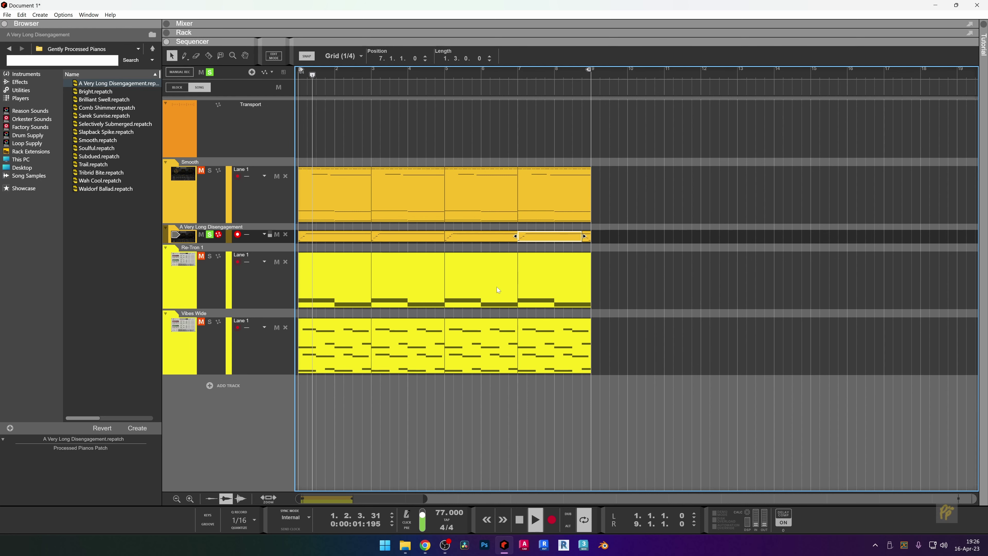
pyautogui.click(514, 76)
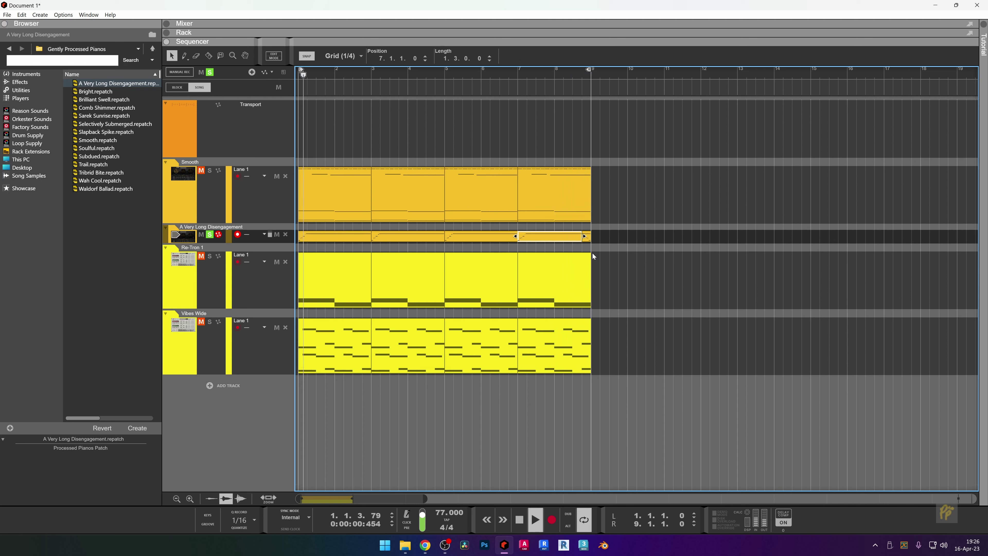
pyautogui.press('space')
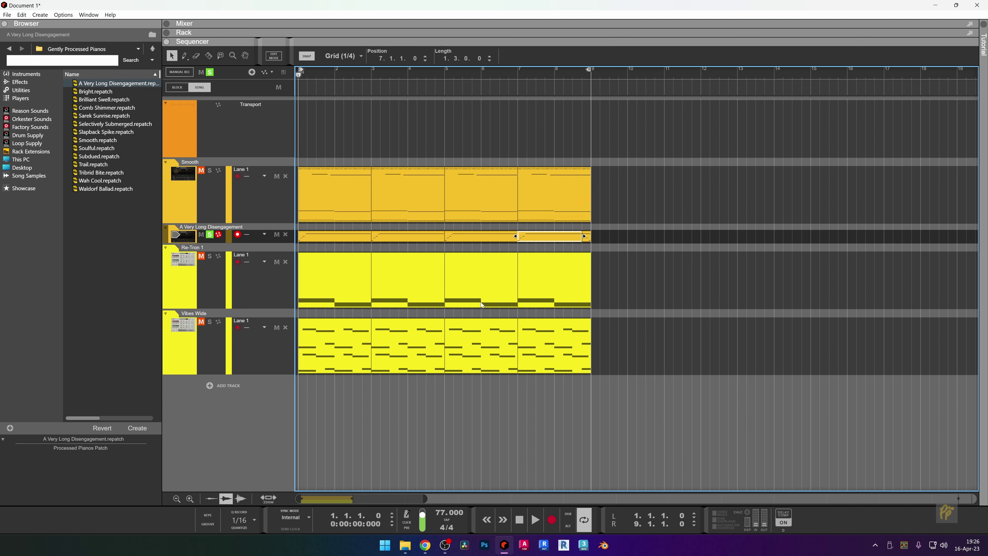
# Unsolo the A Very Long Disengagement track and play all tracks together.
pyautogui.click(209, 234)
pyautogui.press('space')
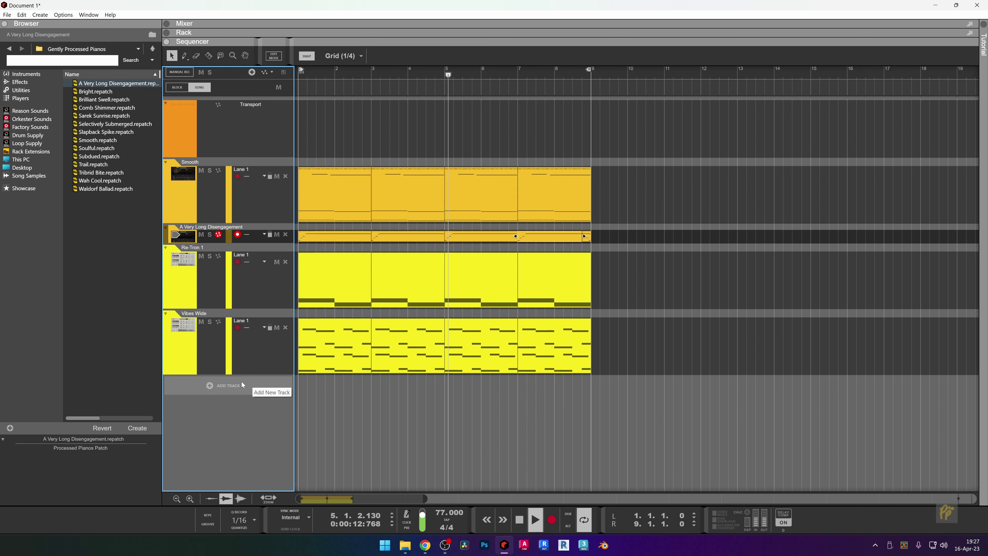
pyautogui.press('space')
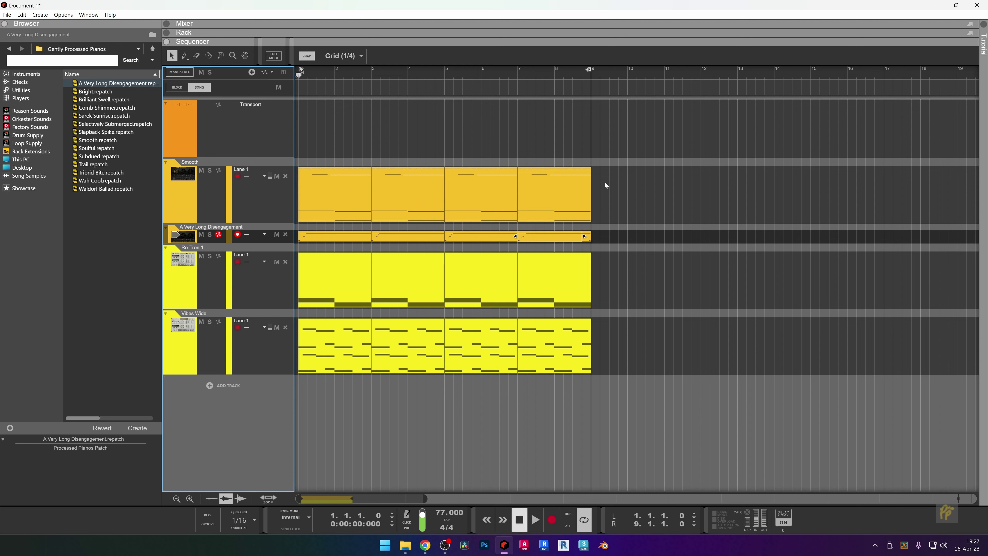
# Duplicate all clips on every track so the copies start at bar 9.
pyautogui.hotkey('ctrl', 'a')
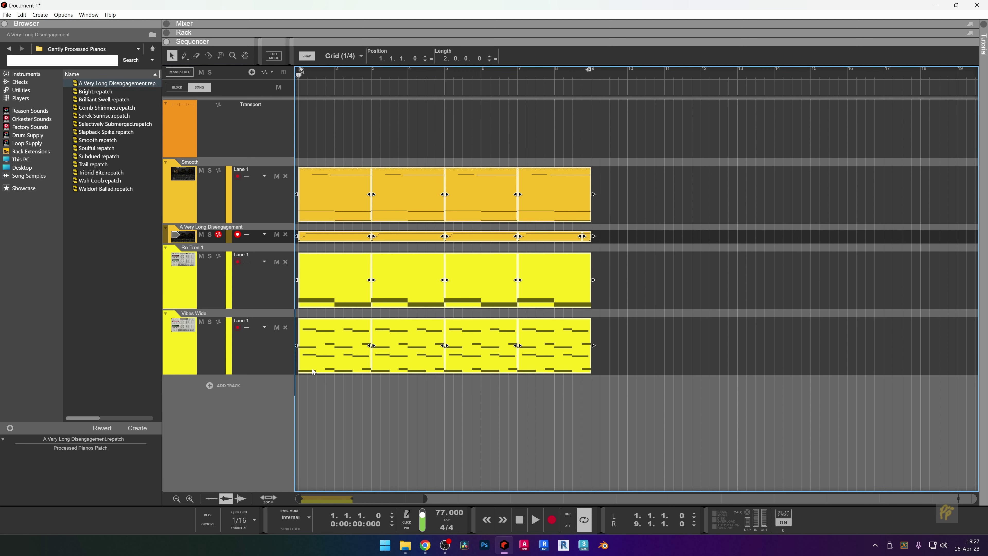
pyautogui.hotkey('ctrl', 'd')
pyautogui.scroll(-2, 481, 295)
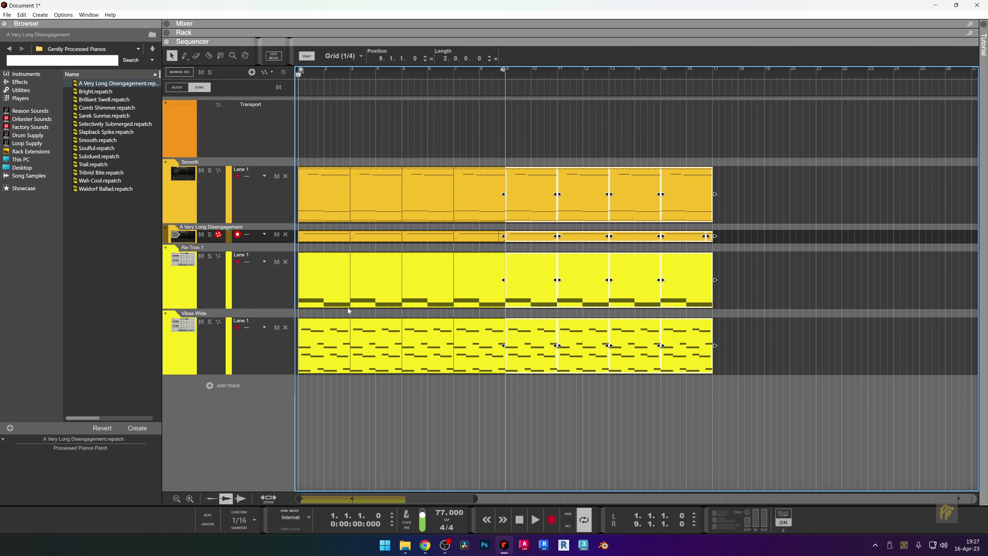
# Open the first Smooth clip and delete all its repeated G#5 notes except the first three.
pyautogui.click(312, 193)
pyautogui.doubleClick(323, 208)
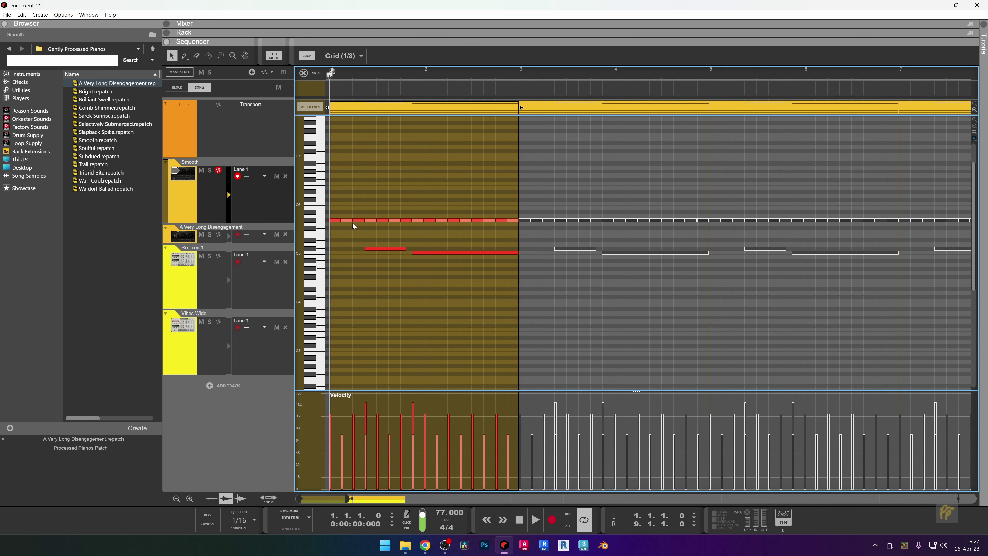
pyautogui.click(346, 220)
pyautogui.press('Delete')
pyautogui.click(371, 220)
pyautogui.click(367, 220)
pyautogui.press('Delete')
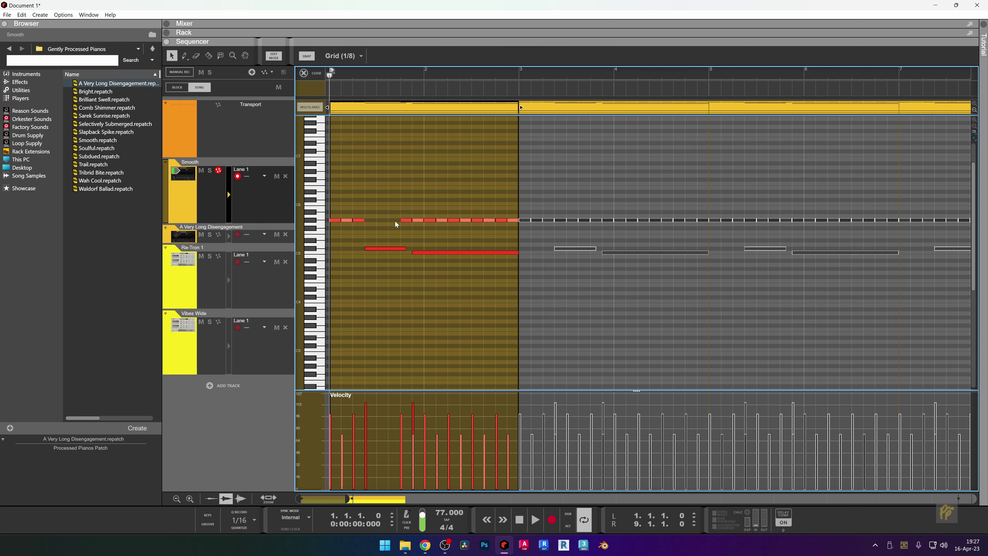
pyautogui.click(417, 221)
pyautogui.click(429, 220)
pyautogui.press('Delete')
pyautogui.click(438, 220)
pyautogui.press('Delete')
pyautogui.click(455, 220)
pyautogui.press('Delete')
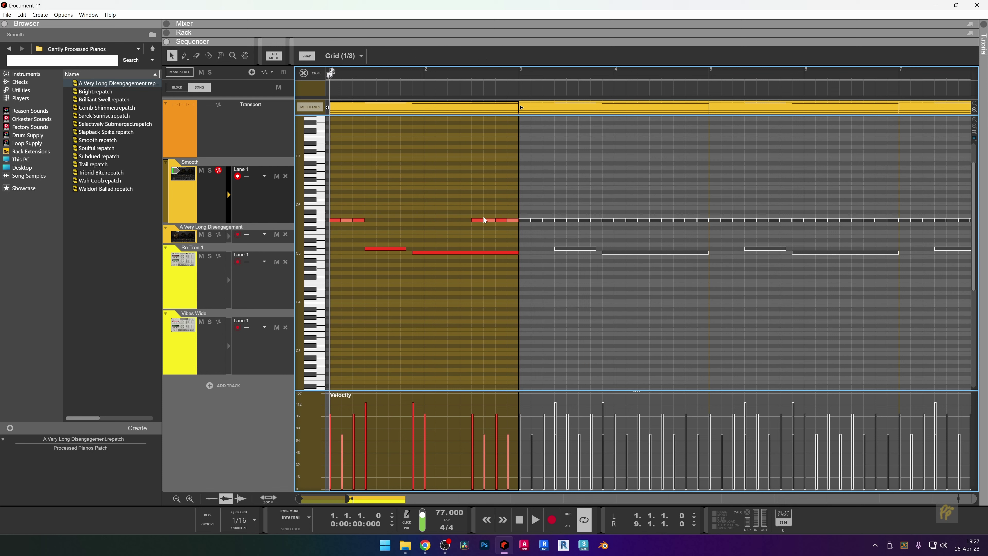
pyautogui.moveTo(465, 227); pyautogui.dragTo(468, 229)
pyautogui.press('Delete')
# Set the loop end to bar 3 during playback and raise the second G#5 note's velocity to about its neighbours' level.
pyautogui.press('space')
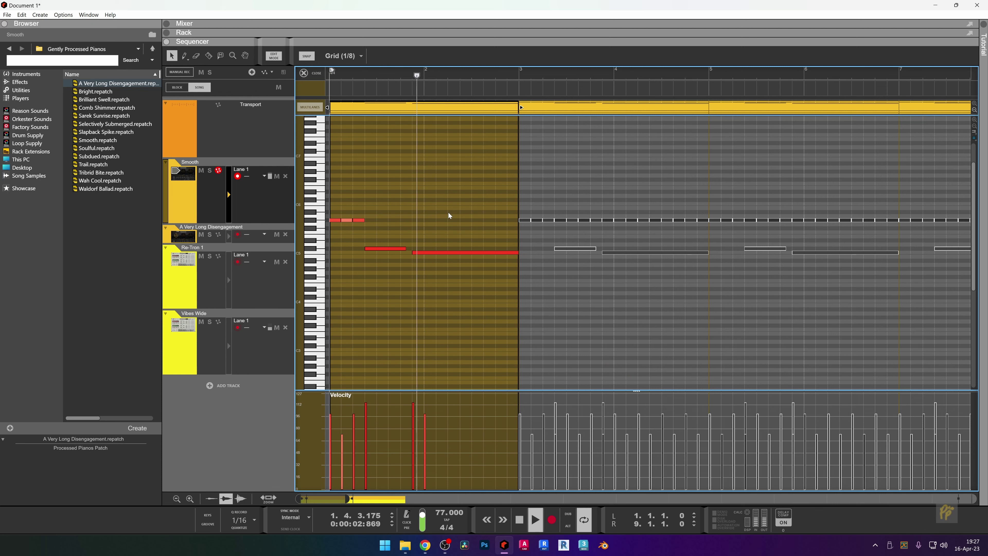
pyautogui.keyDown('alt'); pyautogui.click(516, 72); pyautogui.keyUp('alt')
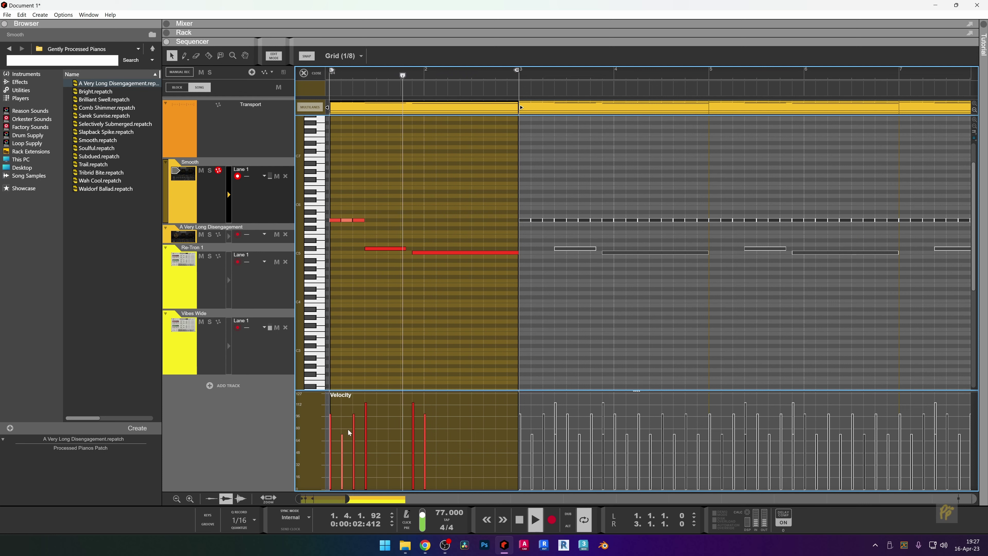
pyautogui.moveTo(342, 434); pyautogui.dragTo(341, 424)
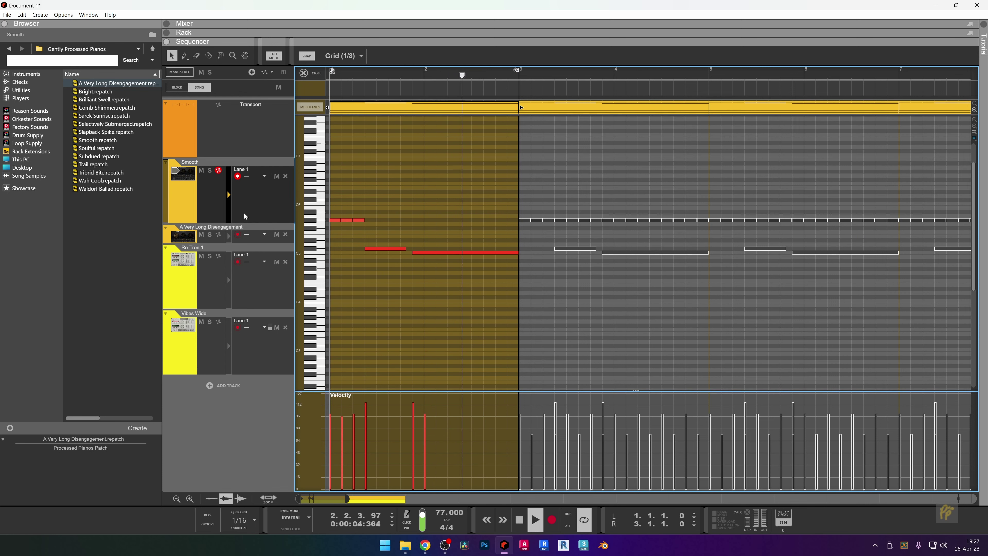
# Solo the Smooth track and play its edited clip from the start.
pyautogui.click(210, 171)
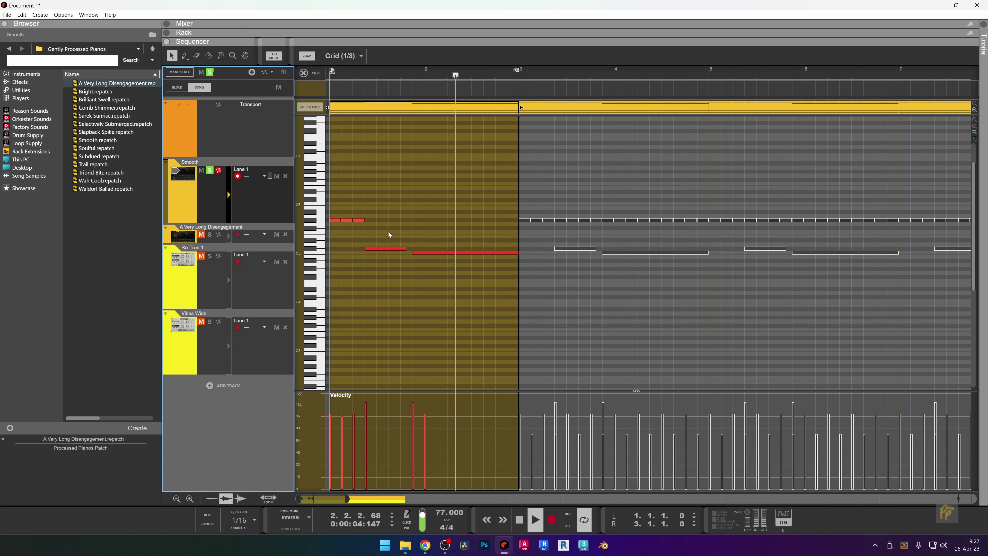
pyautogui.press('space')
pyautogui.press('space')
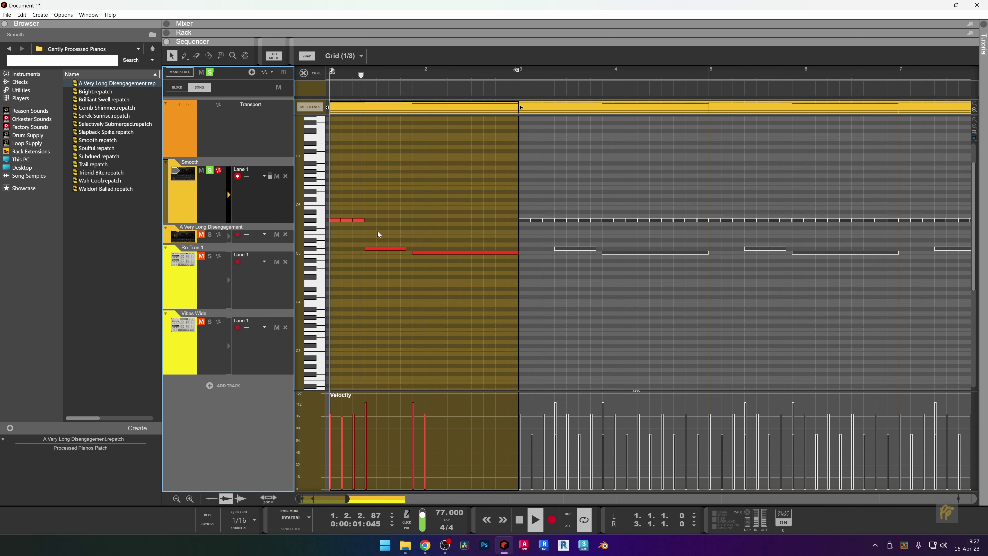
pyautogui.press('space')
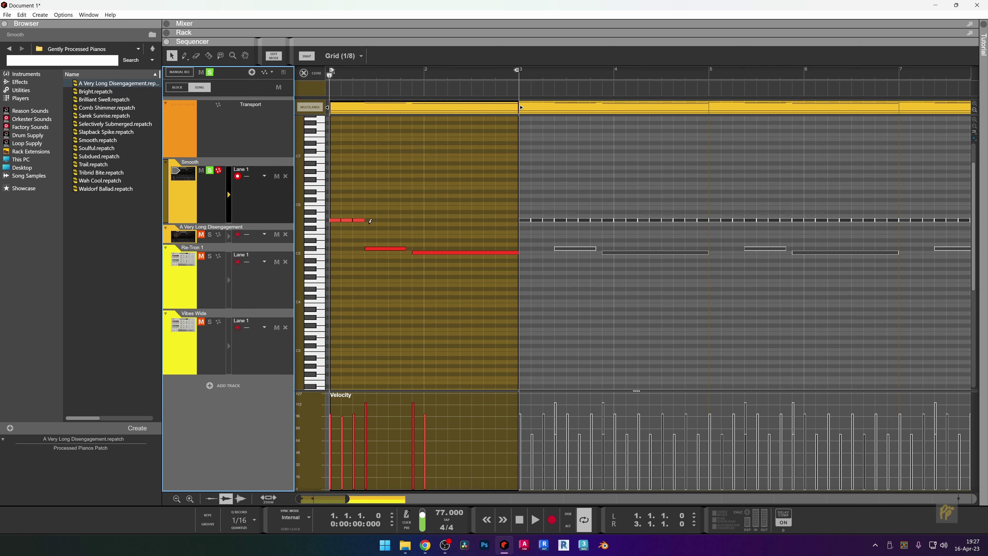
# Add notes of length 0.2.0.0 on G5 and C4 at position 1.2.3 in the Smooth clip, and play it back.
pyautogui.moveTo(369, 221); pyautogui.dragTo(394, 218)
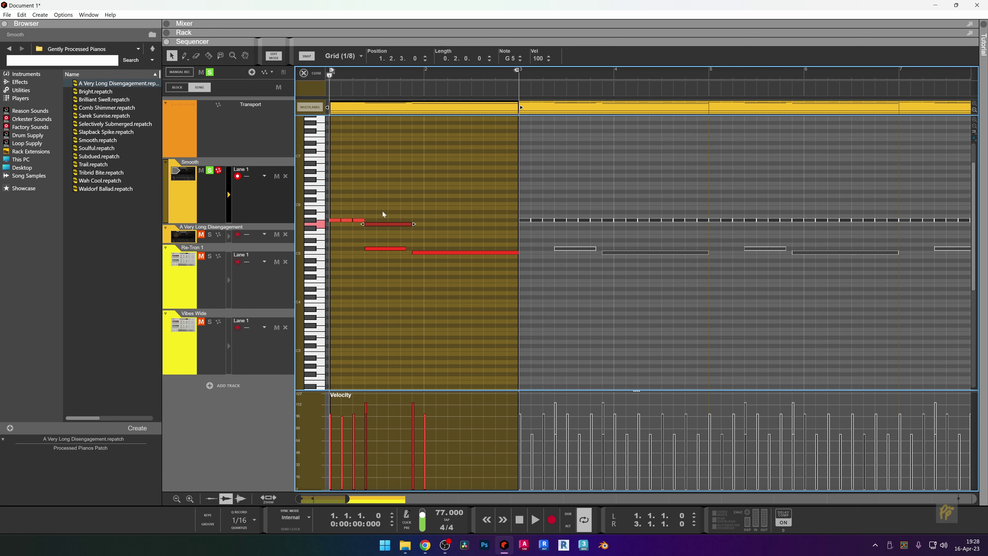
pyautogui.hotkey('shift', 'Down')
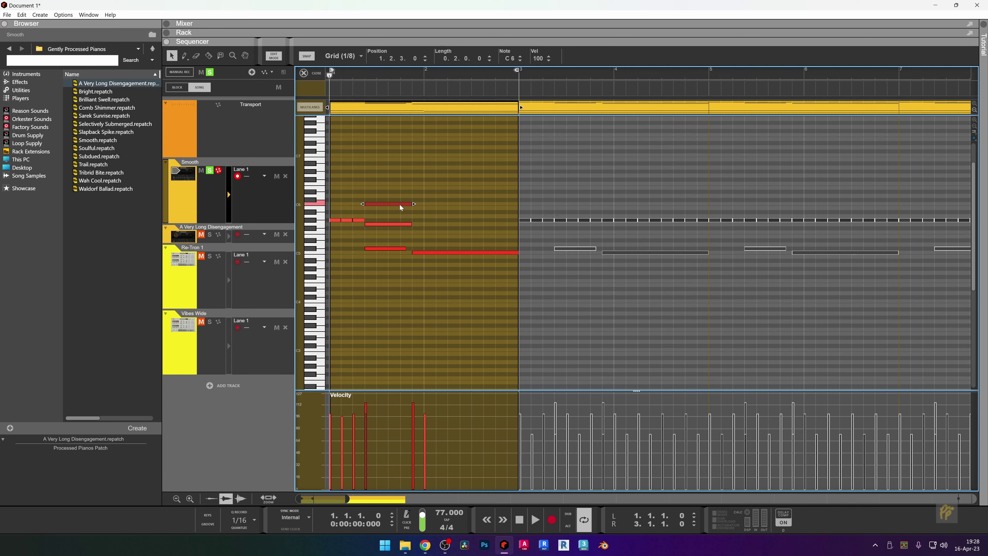
pyautogui.hotkey('shift', 'Down')
pyautogui.press('space')
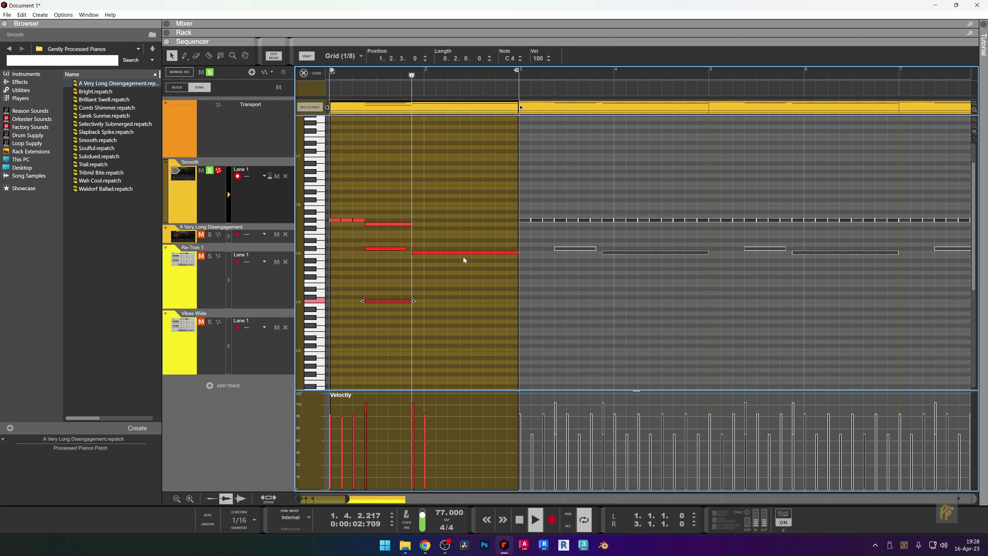
pyautogui.press('space')
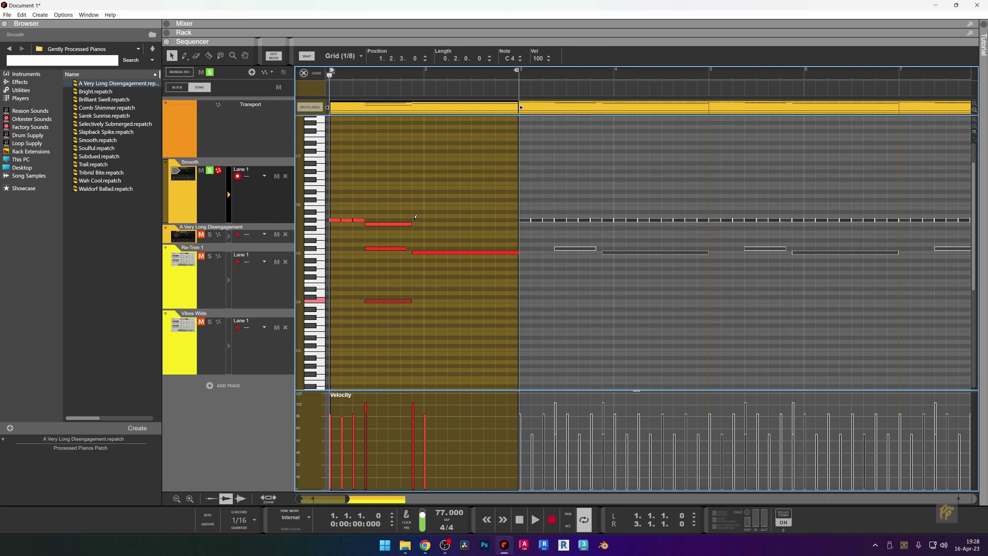
# Add G5 and C#4 notes of length 1.0.2.0 at position 1.4.3, and raise the G5 note at 1.2.3 to G#5.
pyautogui.moveTo(415, 218); pyautogui.dragTo(476, 213)
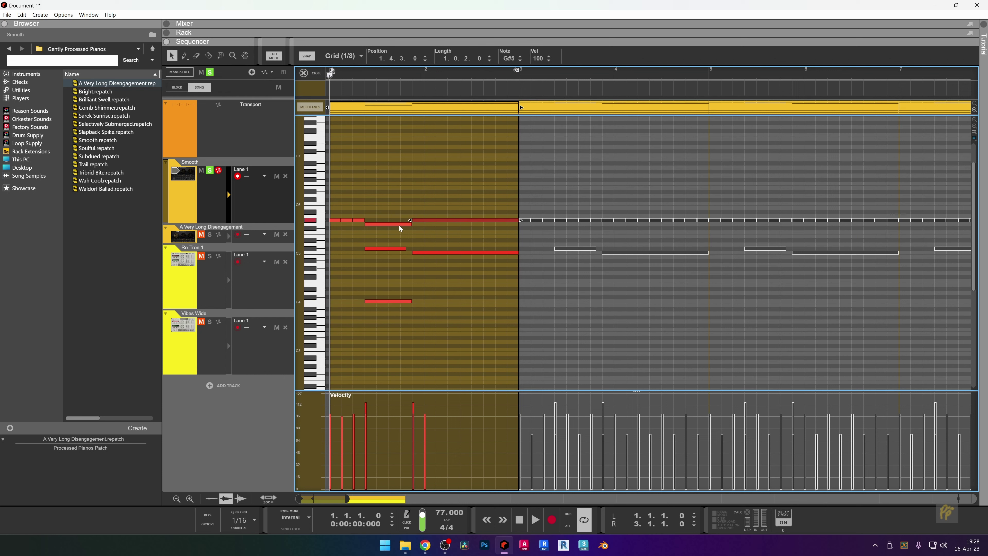
pyautogui.moveTo(399, 224); pyautogui.dragTo(443, 238)
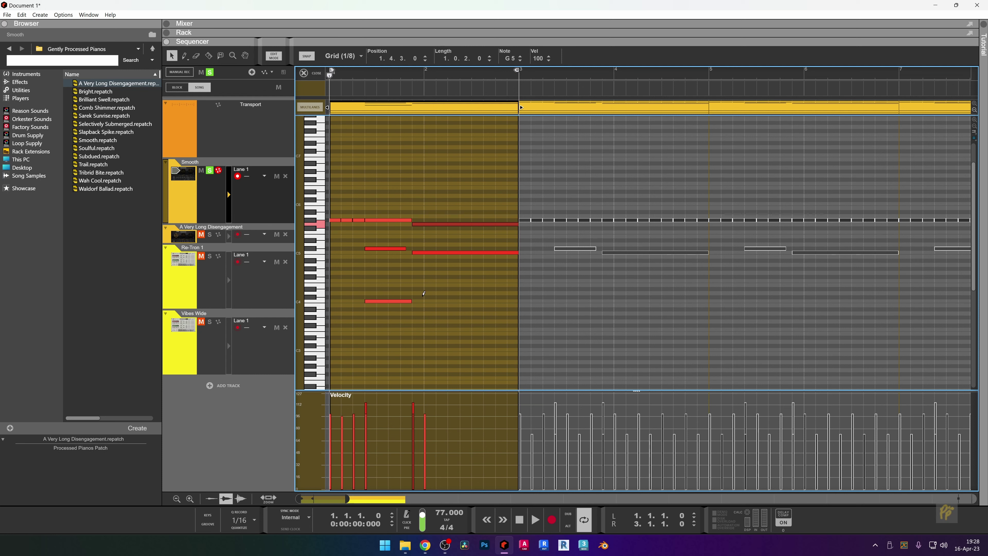
pyautogui.moveTo(415, 296); pyautogui.dragTo(441, 296)
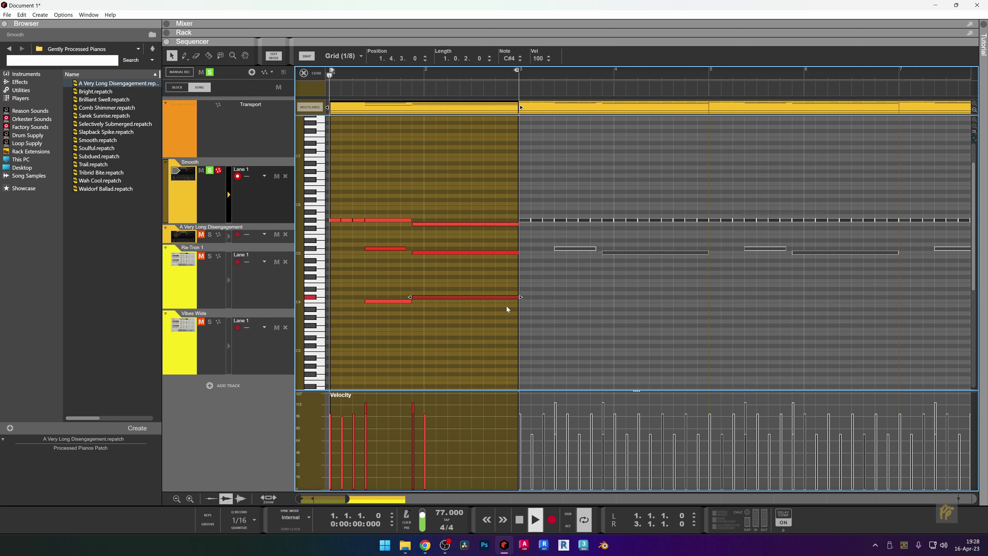
# Audition the clip and swap the two low notes' pitches, giving C#4 at 1.2.3 and C4 at 1.4.3.
pyautogui.press('space')
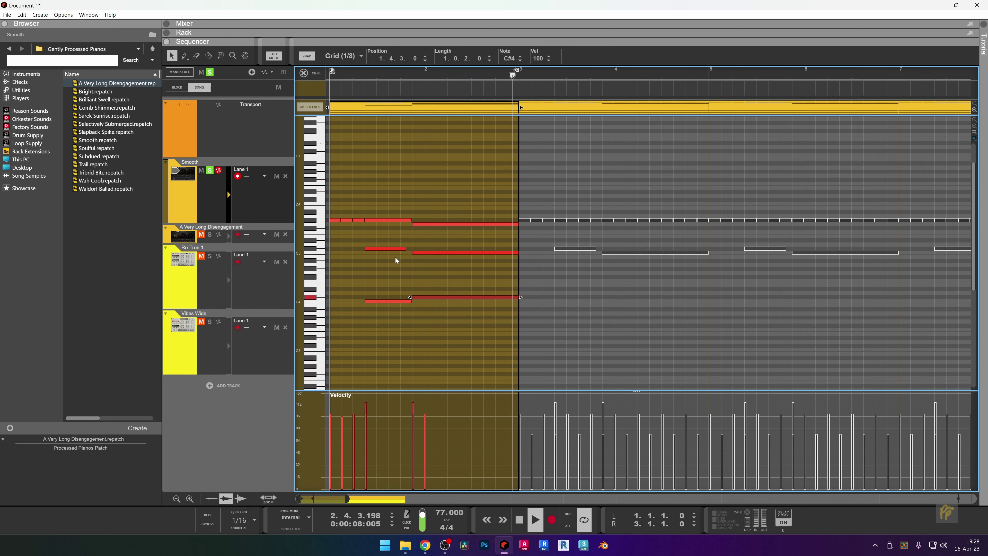
pyautogui.press('space')
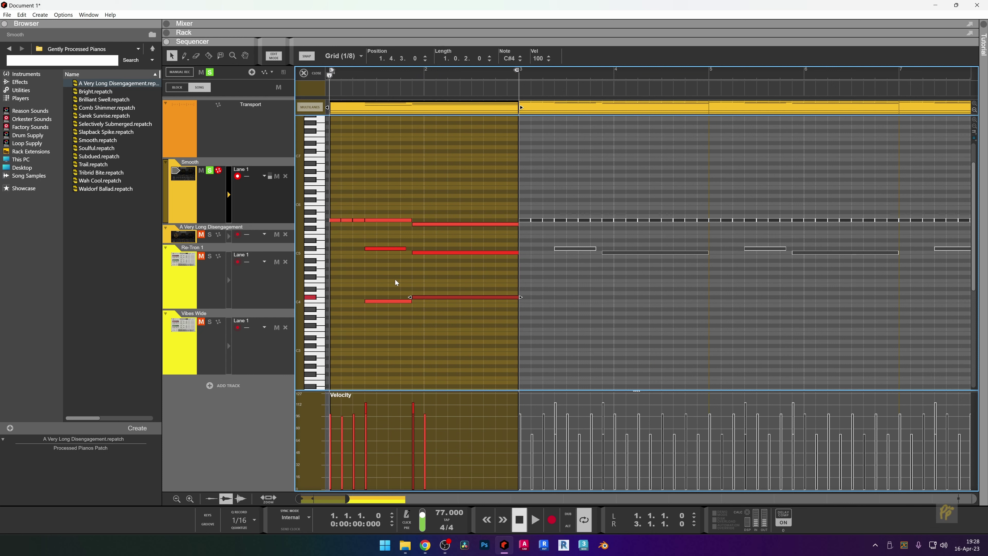
pyautogui.click(382, 301)
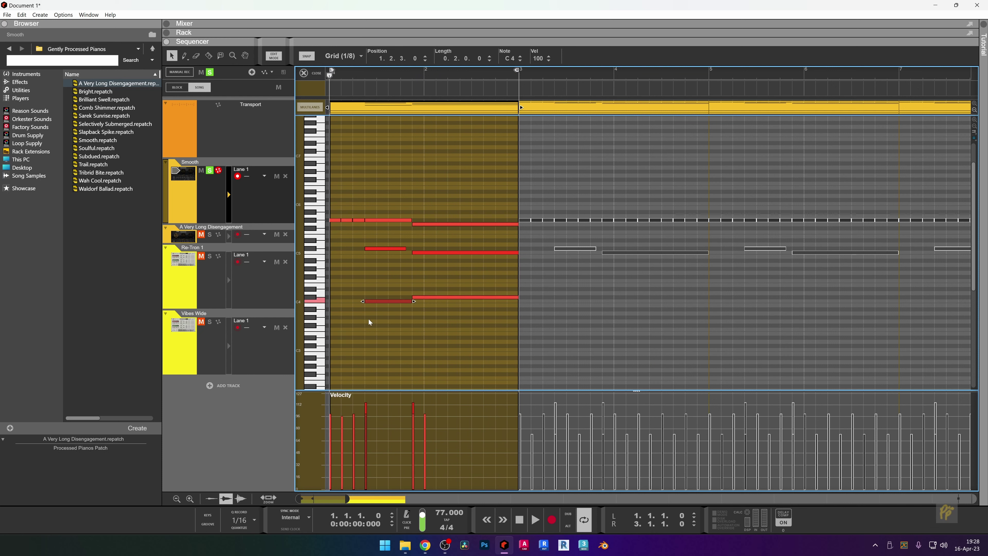
pyautogui.press('Up')
pyautogui.hotkey('ctrl', 'Right')
pyautogui.press('Down')
pyautogui.press('space')
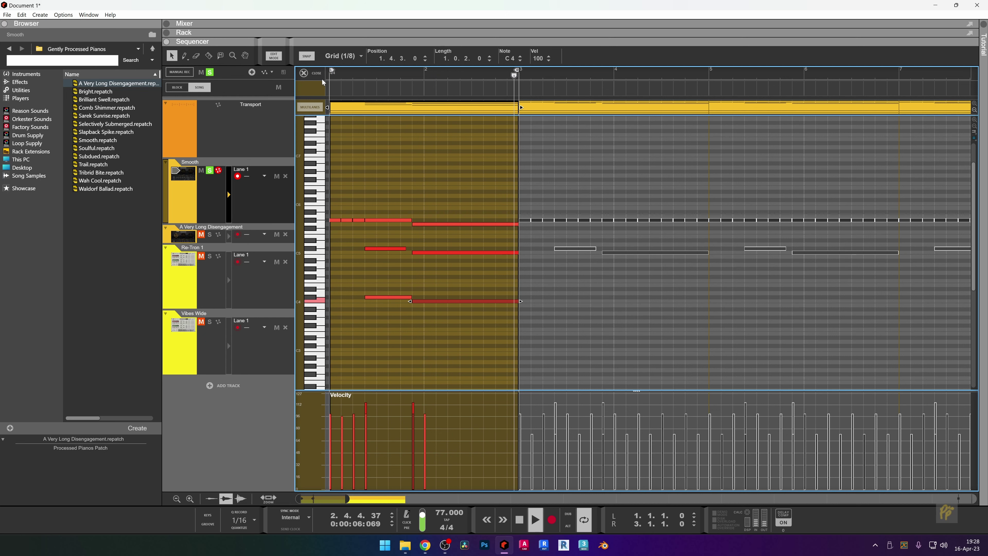
# Solo the Vibes Wide track alongside Smooth and play its notes from the start.
pyautogui.press('space')
pyautogui.click(208, 365)
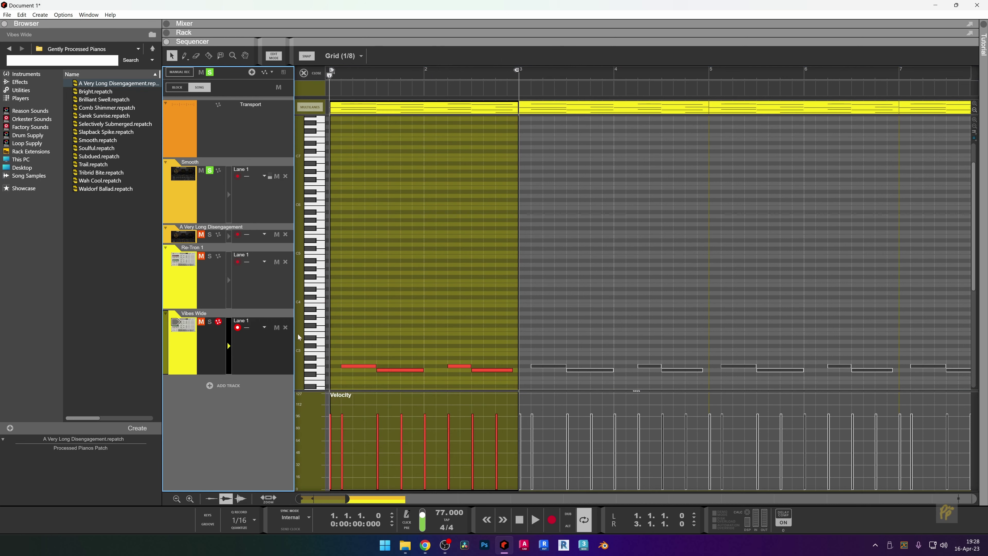
pyautogui.scroll(-6, 409, 225)
pyautogui.press('space')
pyautogui.press('space')
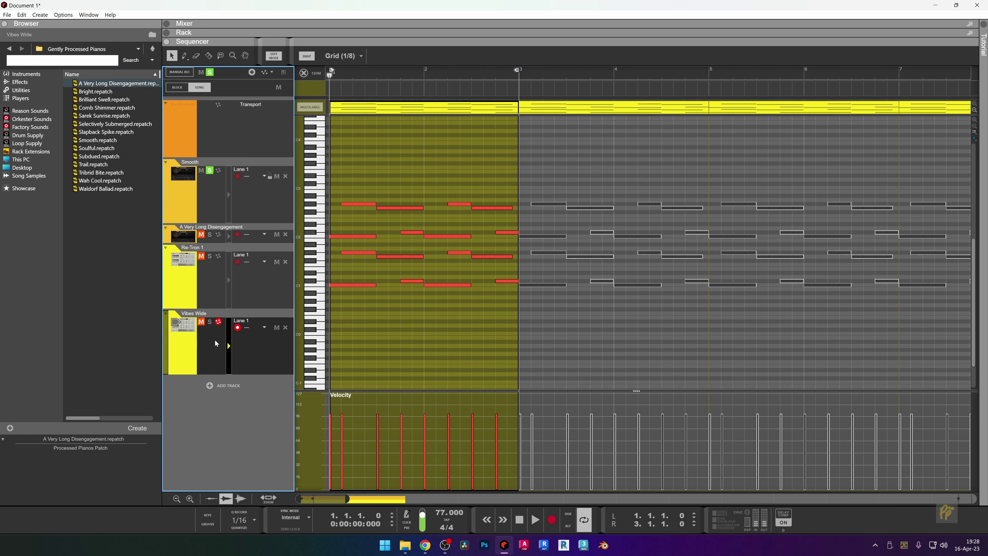
pyautogui.click(209, 322)
pyautogui.press('space')
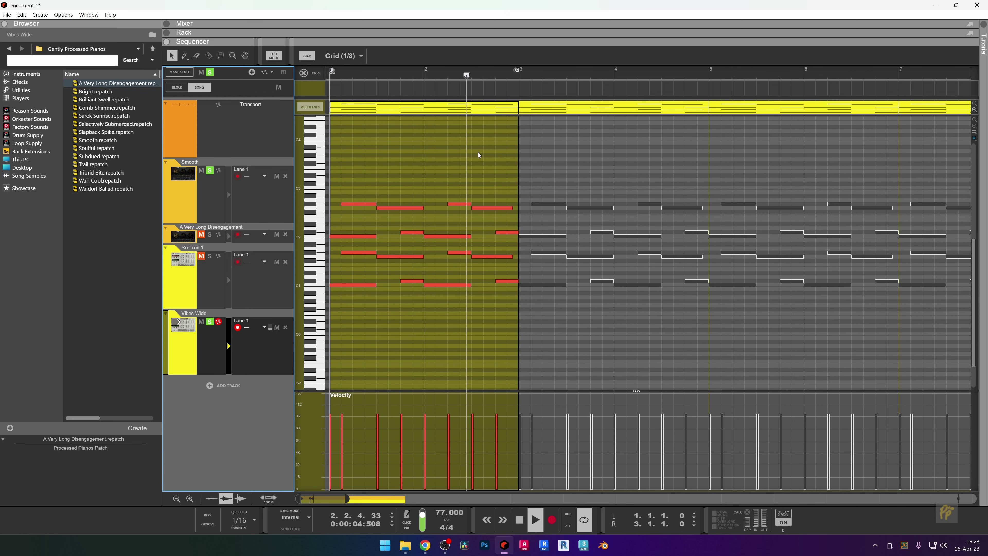
pyautogui.click(512, 108)
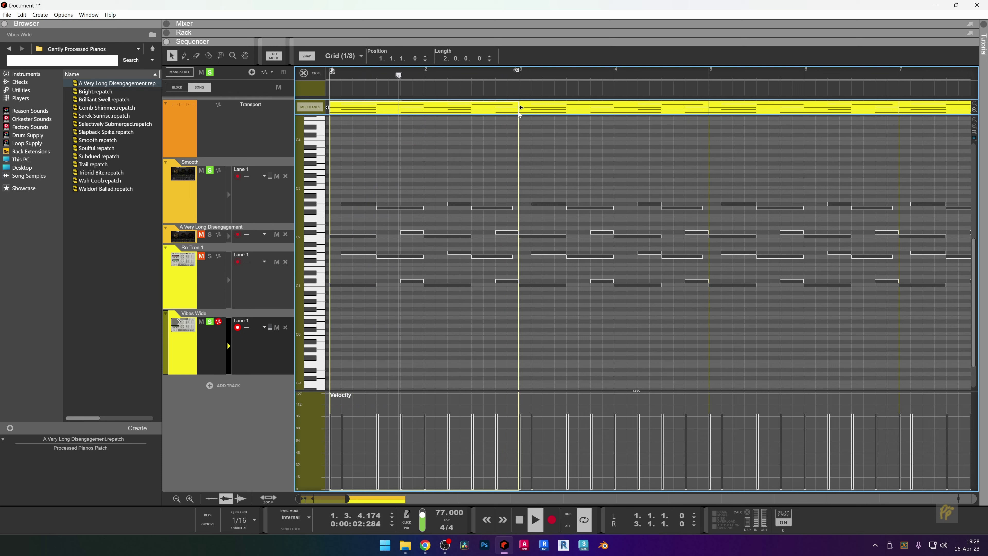
pyautogui.moveTo(519, 108); pyautogui.dragTo(424, 109)
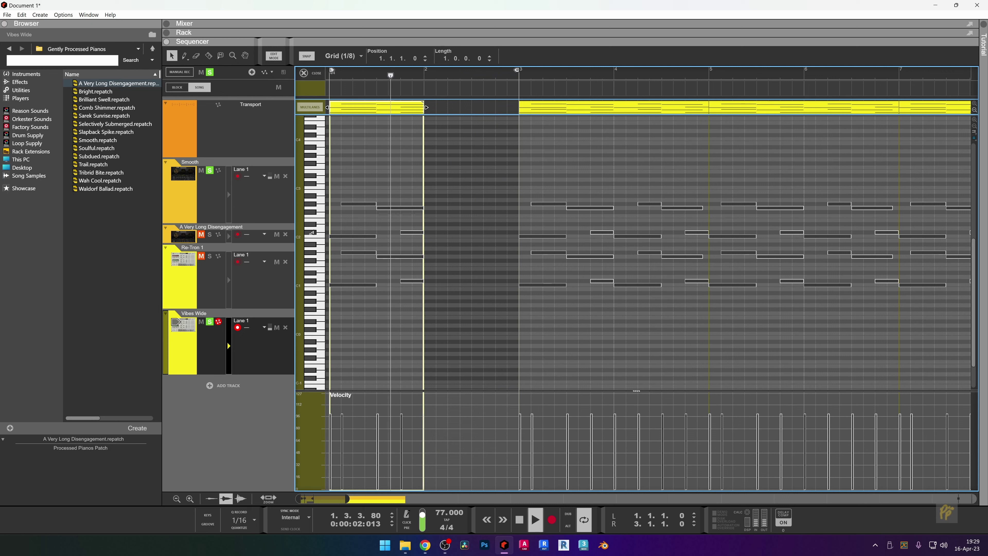
pyautogui.press('space')
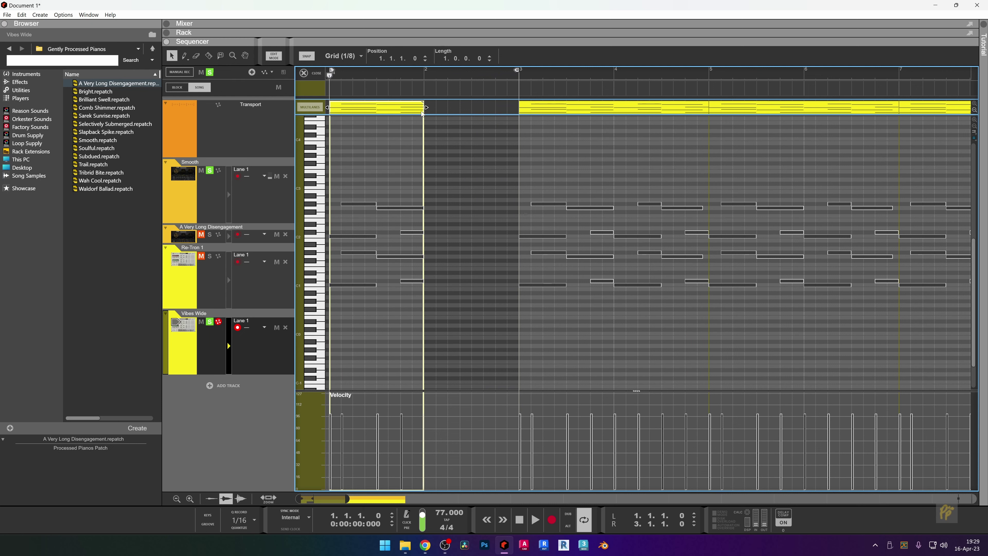
pyautogui.moveTo(426, 106); pyautogui.dragTo(513, 102)
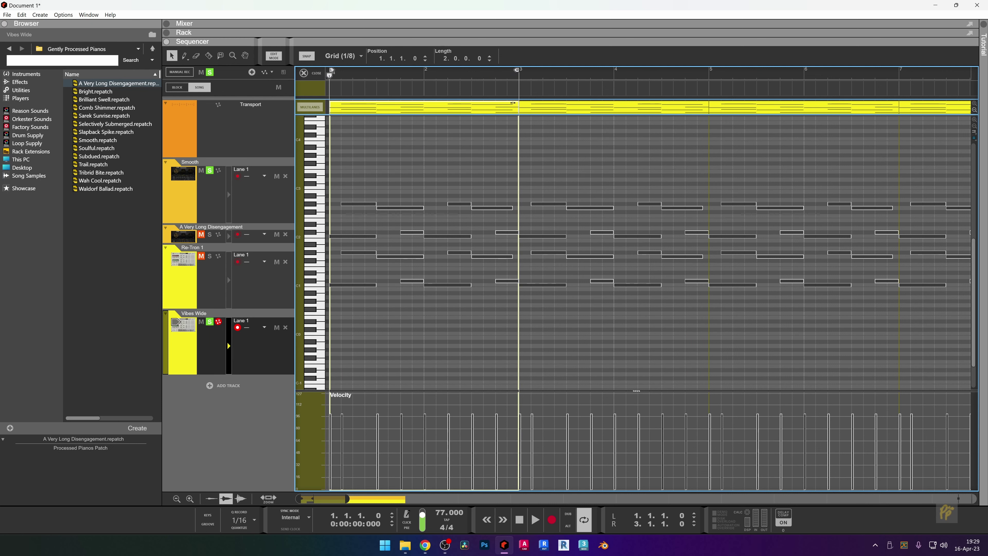
# Delete the second-bar notes in the first Vibes Wide clip, extend the last first-bar notes to the clip's end, and play it.
pyautogui.click(493, 158)
pyautogui.moveTo(507, 165); pyautogui.dragTo(441, 293)
pyautogui.press('Delete')
pyautogui.moveTo(459, 180); pyautogui.dragTo(484, 272)
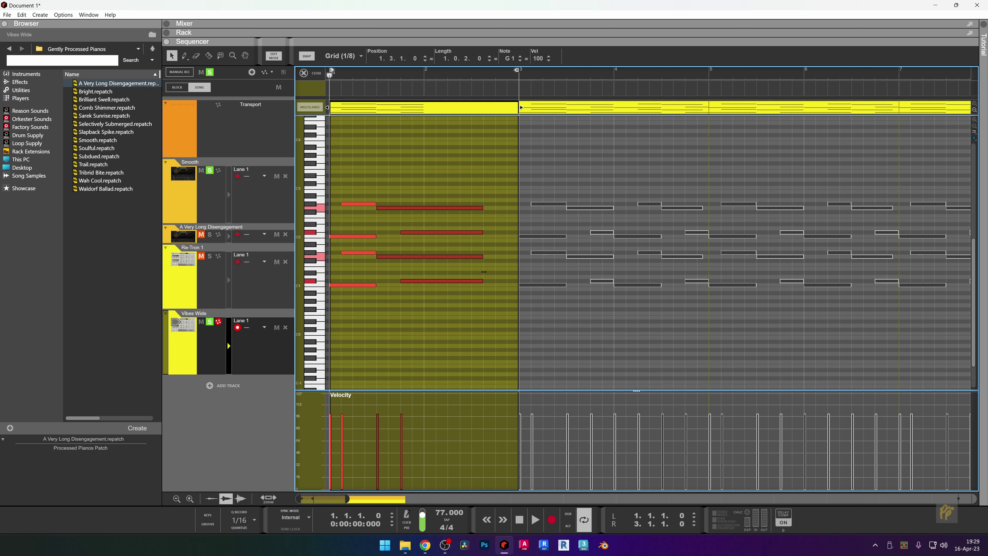
pyautogui.press('space')
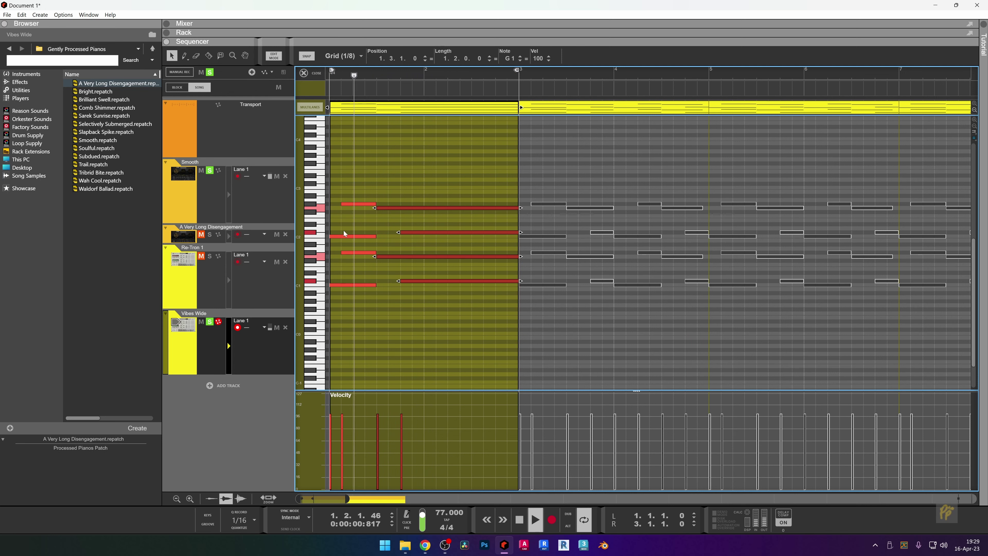
# Audition the loop with A Very Long Disengagement and Re-Tron 1 also soloed, and clear all solos.
pyautogui.click(209, 235)
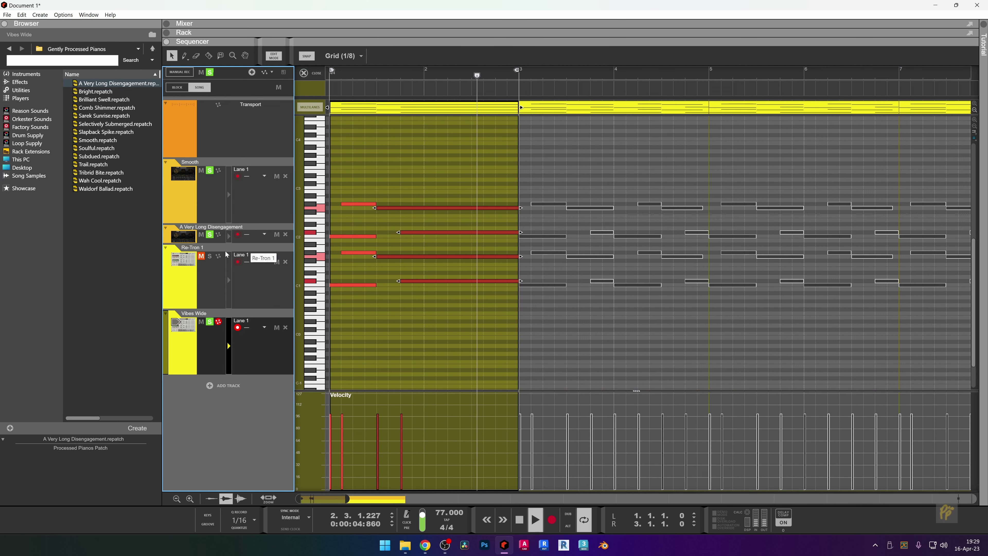
pyautogui.press('space')
pyautogui.click(210, 256)
pyautogui.press('space')
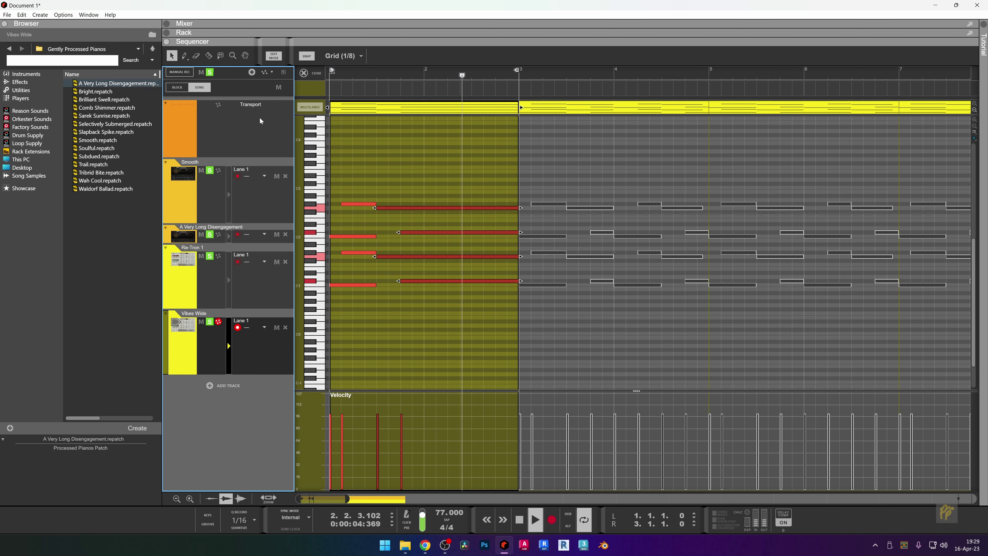
pyautogui.press('space')
pyautogui.click(210, 72)
# Close the clip editor and set the loop's right locator to bar 9.
pyautogui.scroll(-2, 446, 197)
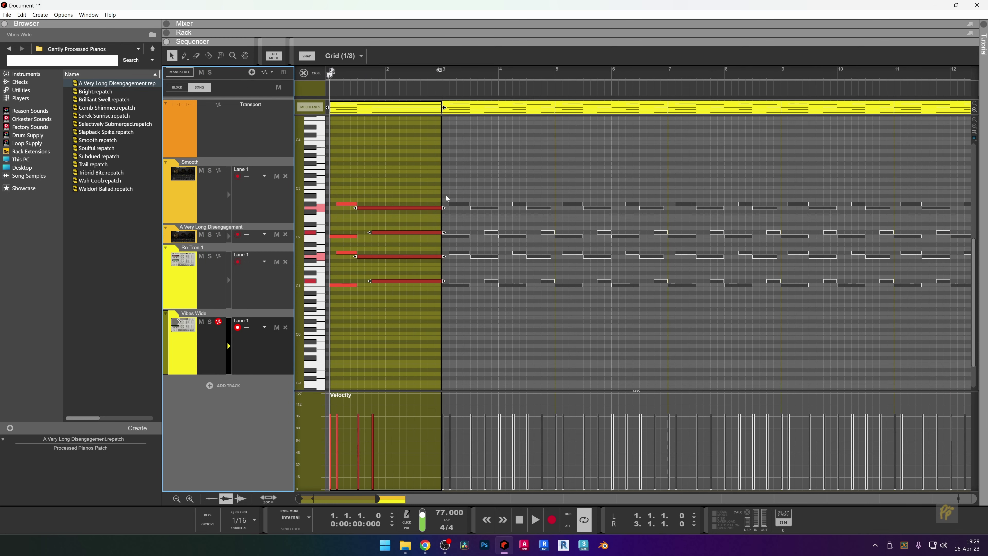
pyautogui.click(308, 72)
pyautogui.scroll(-2, 581, 418)
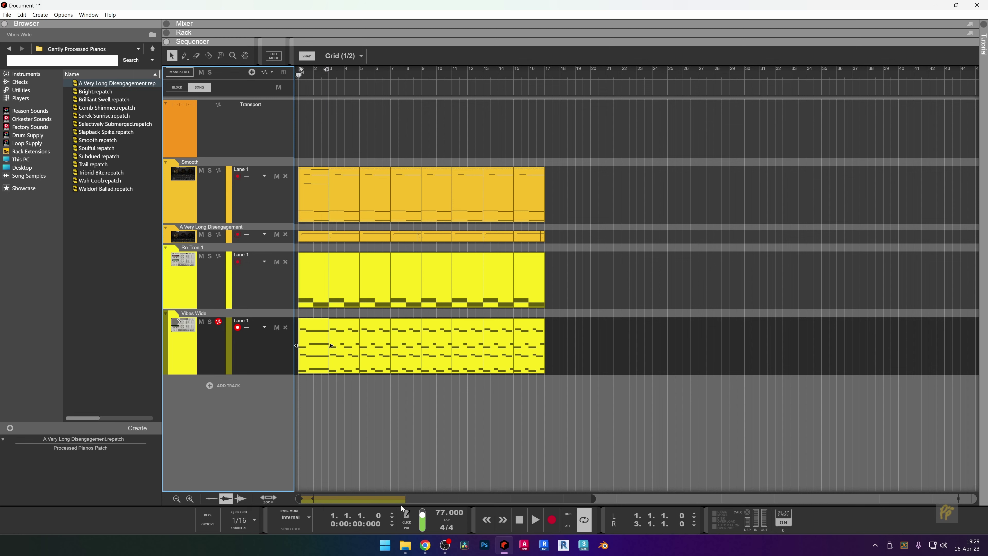
pyautogui.scroll(2, 320, 292)
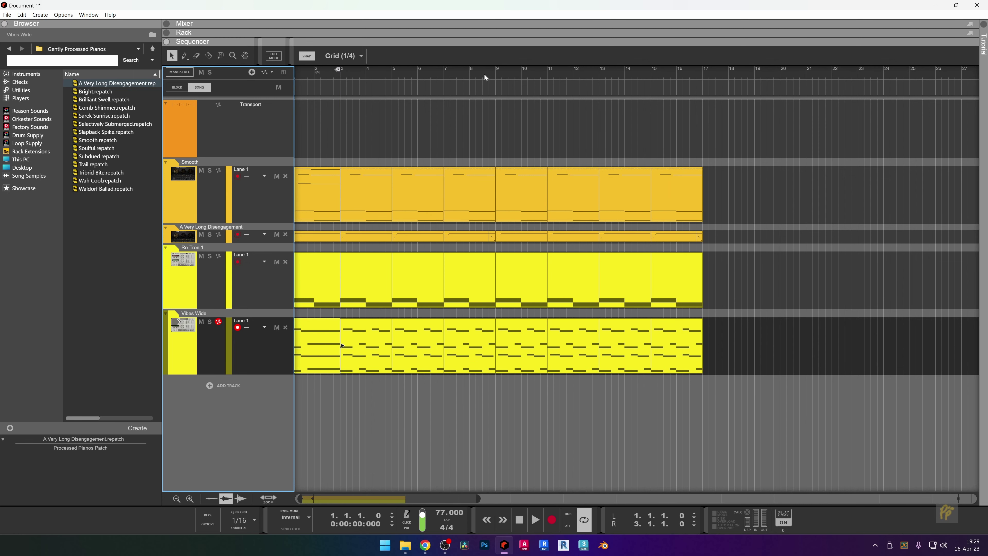
pyautogui.keyDown('alt'); pyautogui.click(494, 69); pyautogui.keyUp('alt')
# Replace the clips from bar 3 to bar 9 on all four tracks with three duplicates of the first two-bar clips.
pyautogui.moveTo(471, 133); pyautogui.dragTo(366, 416)
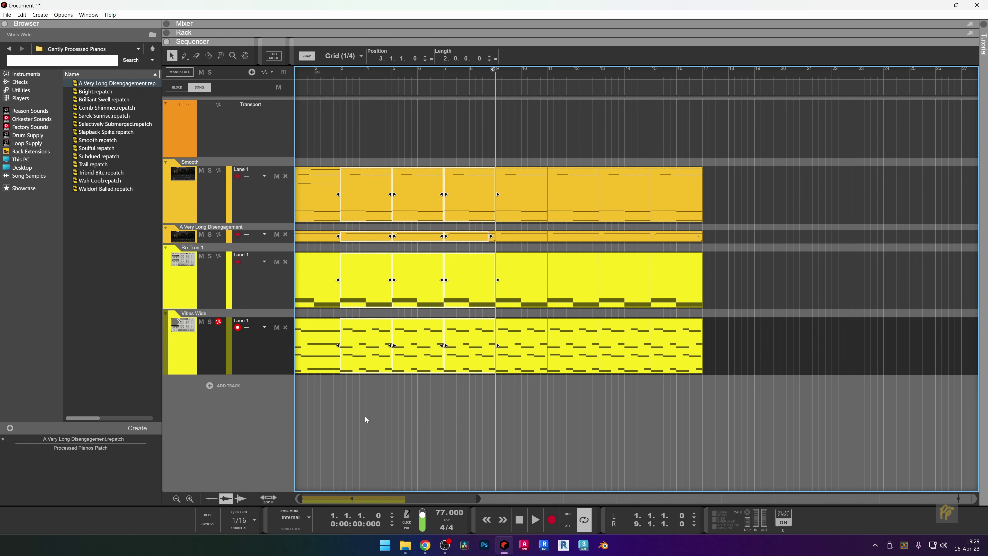
pyautogui.press('Delete')
pyautogui.moveTo(411, 190); pyautogui.dragTo(311, 356)
pyautogui.hotkey('ctrl', 'd')
pyautogui.hotkey('ctrl', 'd')
pyautogui.hotkey('ctrl', 'd')
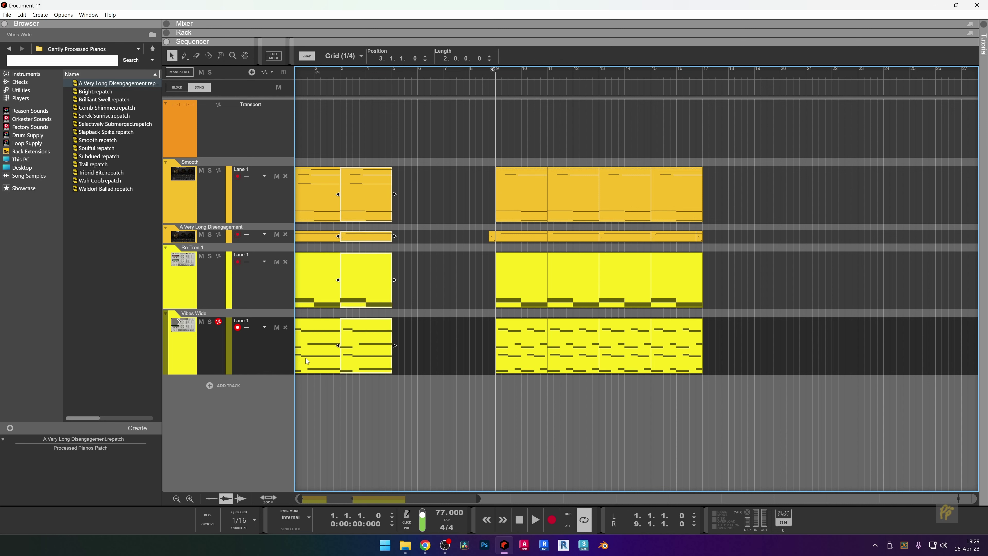
# Shorten the A Very Long Disengagement clip at bar 7 to length 1.0.0.0 and move the short descending clip to bar 8.
pyautogui.click(458, 235)
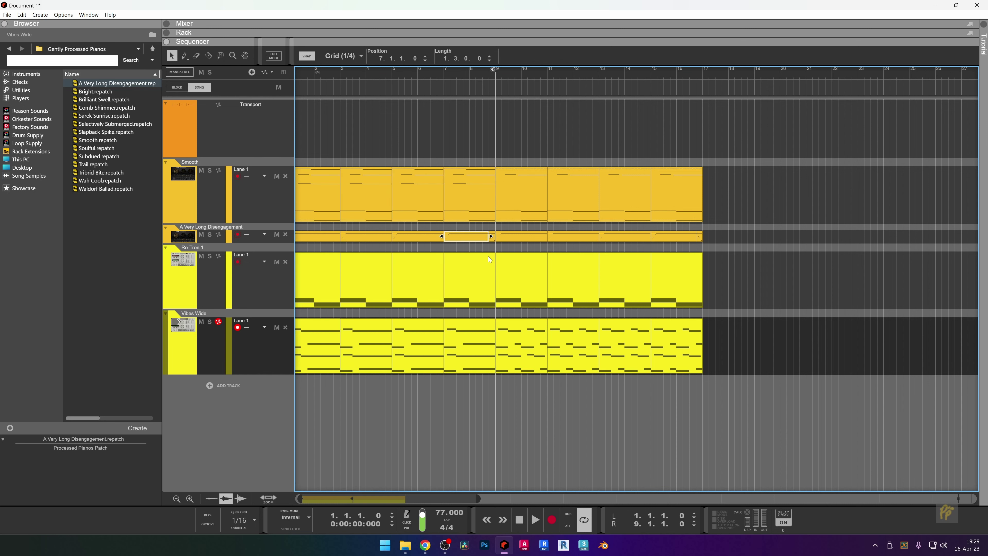
pyautogui.scroll(3, 489, 259)
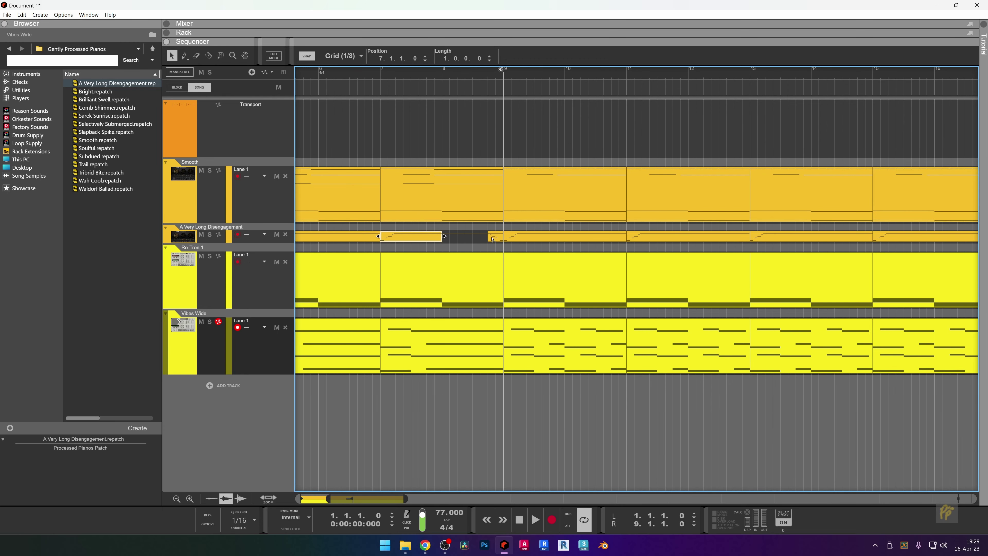
pyautogui.moveTo(492, 238); pyautogui.dragTo(457, 239)
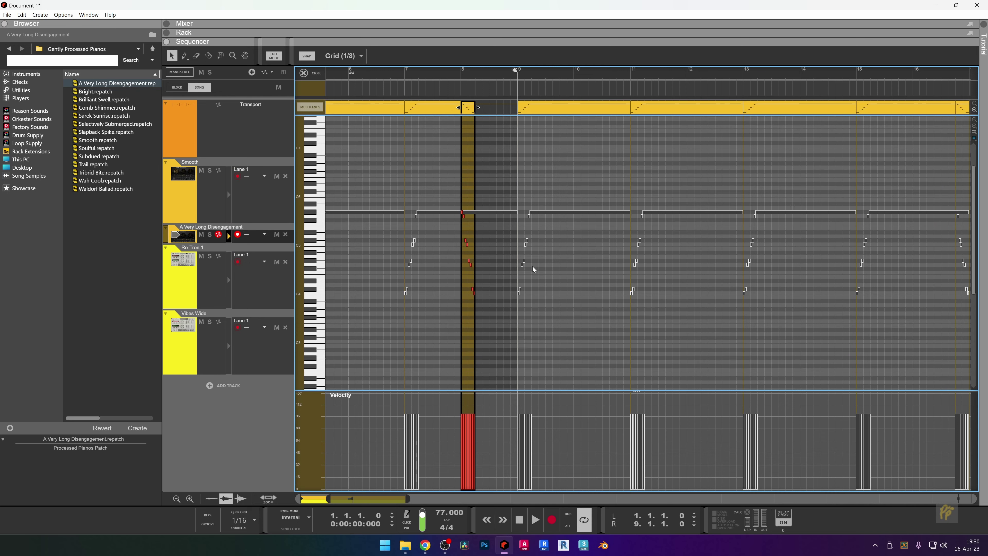
# Extend the last C4 note in the bar 8 clip to length 0.3.0.120 and the clip itself to 1.0.0.0.
pyautogui.scroll(3, 533, 266)
pyautogui.click(436, 211)
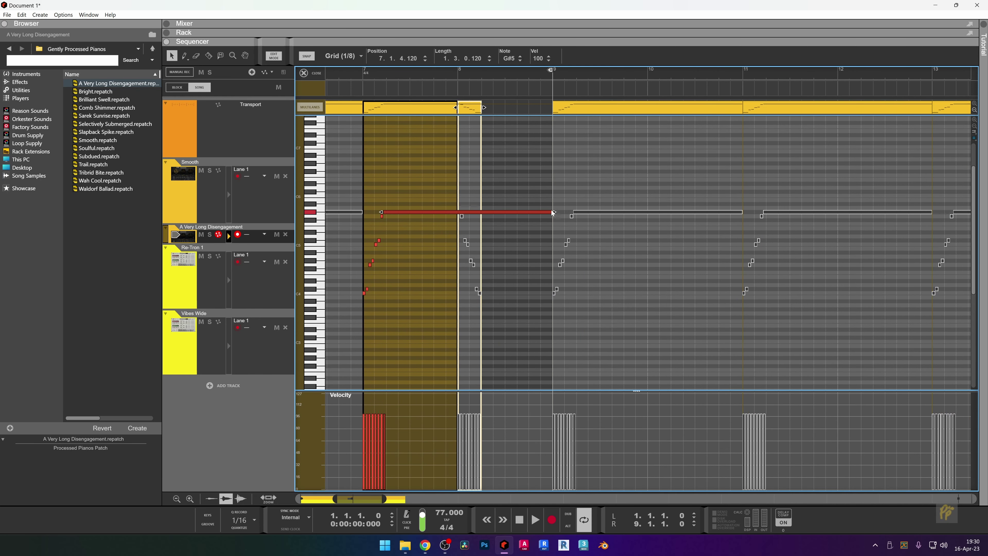
pyautogui.click(473, 199)
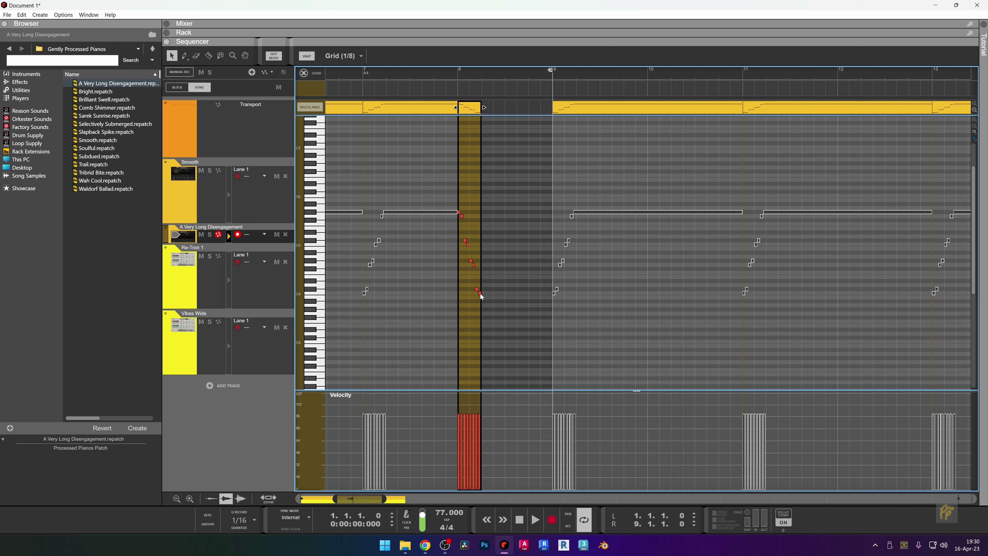
pyautogui.moveTo(480, 293); pyautogui.dragTo(545, 290)
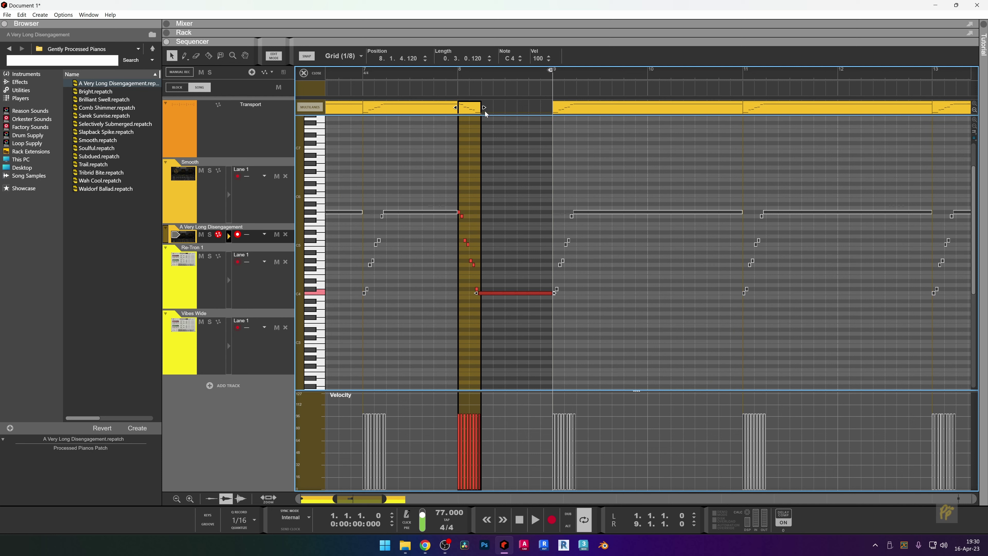
pyautogui.moveTo(484, 110); pyautogui.dragTo(540, 115)
# Play the arrangement from the start through the loop, returning to the full view of all tracks.
pyautogui.press('space')
pyautogui.scroll(-3, 529, 133)
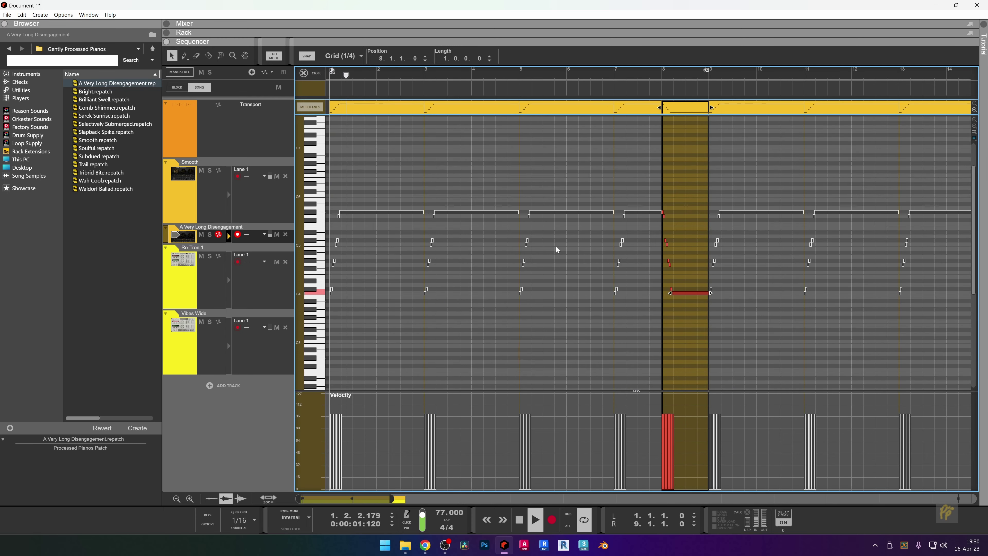
pyautogui.scroll(-2, 532, 232)
pyautogui.scroll(-2, 517, 231)
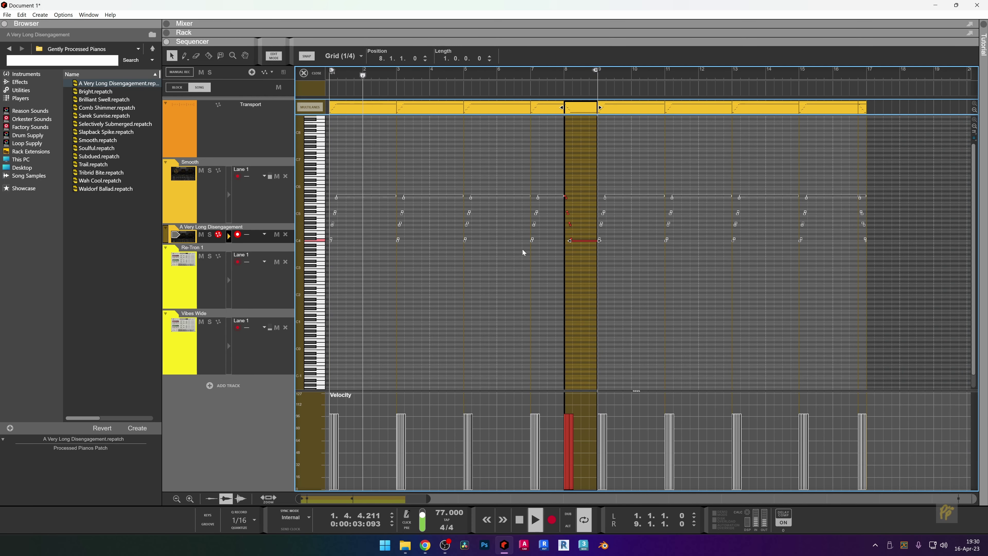
pyautogui.hotkey('ctrl', 'e')
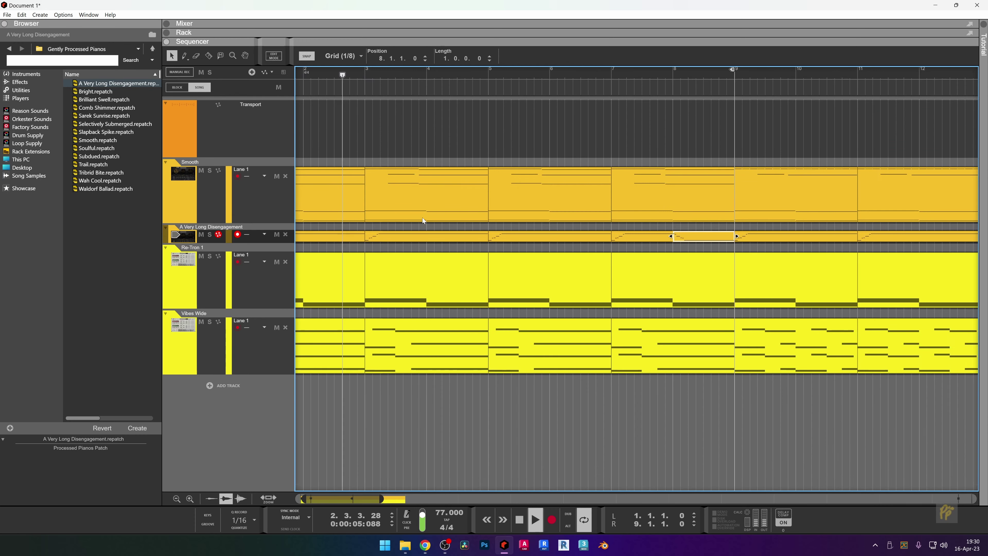
pyautogui.scroll(-2, 506, 286)
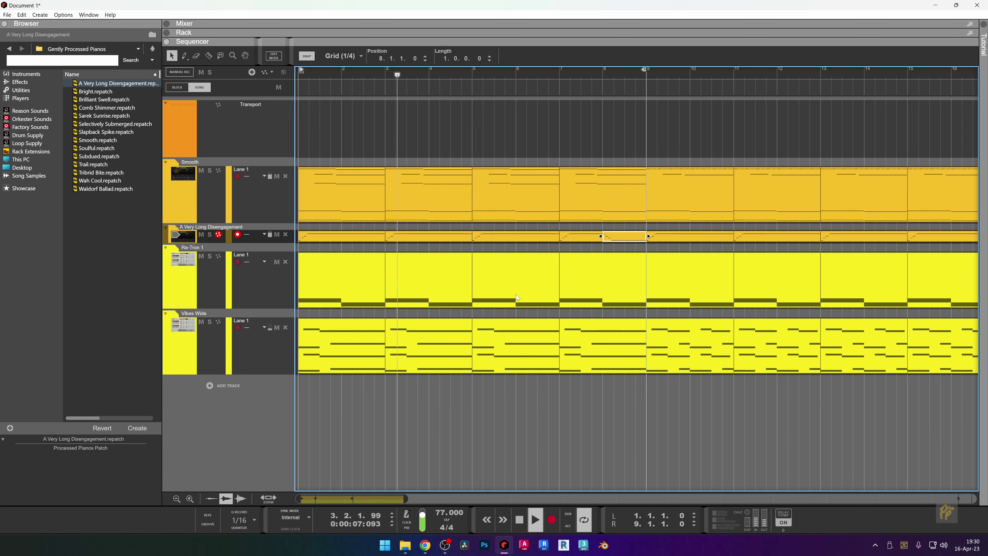
pyautogui.scroll(-2, 558, 288)
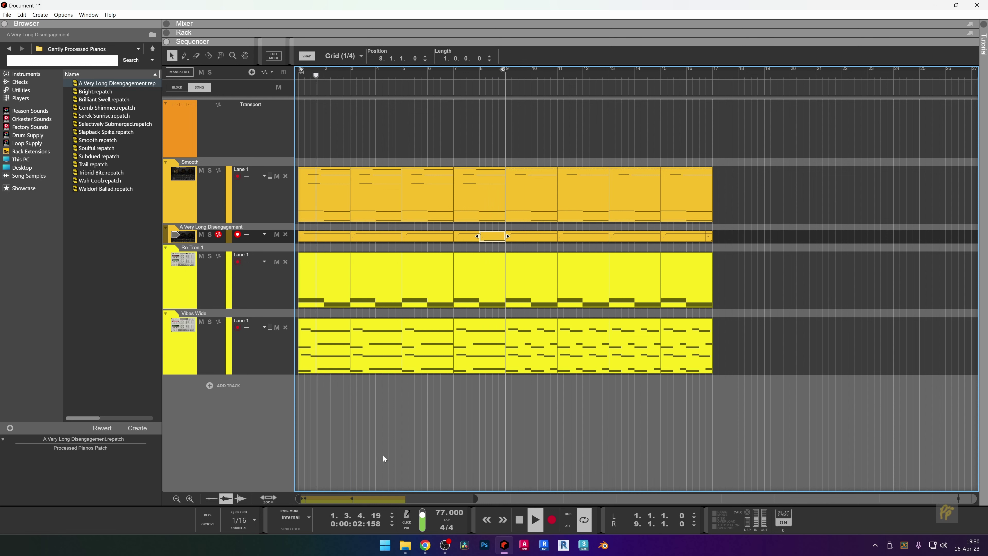
pyautogui.press('space')
# Move the reworked clips before bar 9 on all four tracks to start at bar 17.
pyautogui.scroll(-2, 597, 345)
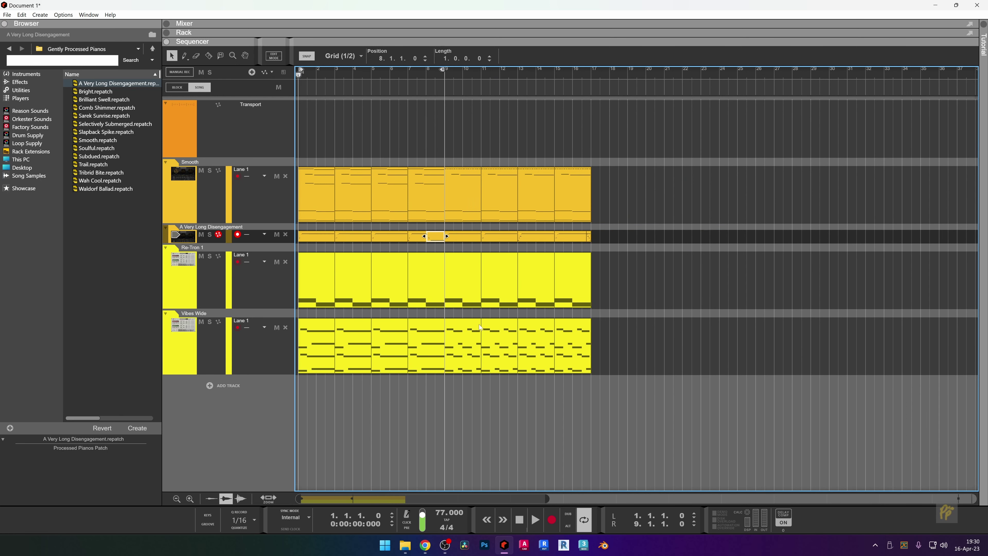
pyautogui.scroll(-2, 479, 324)
pyautogui.moveTo(651, 101); pyautogui.dragTo(467, 300)
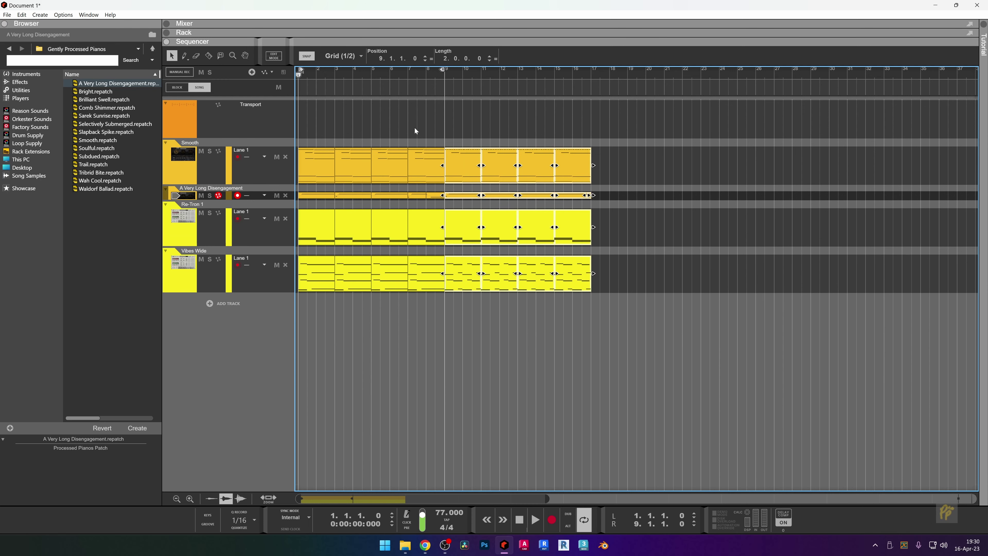
pyautogui.moveTo(416, 130); pyautogui.dragTo(300, 355)
pyautogui.moveTo(313, 278); pyautogui.dragTo(615, 274)
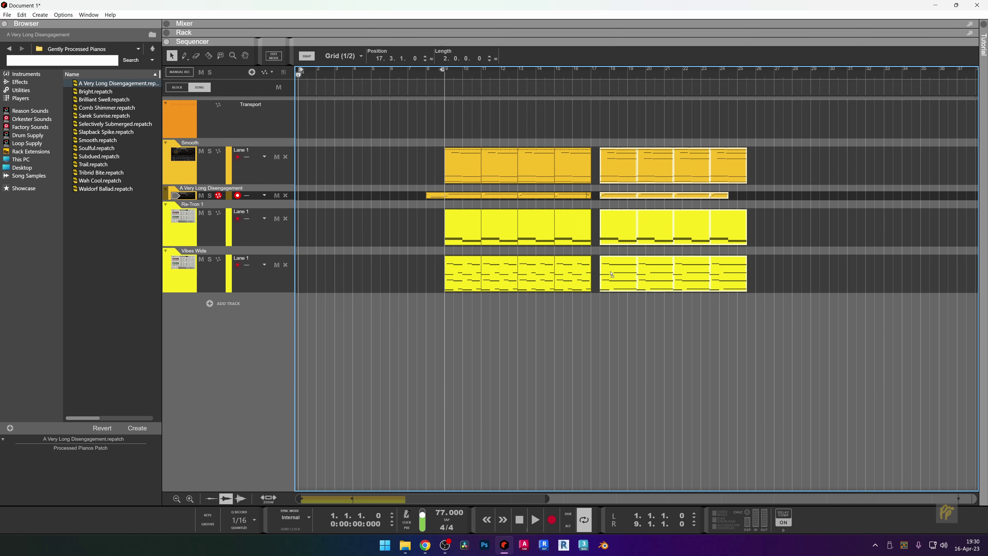
pyautogui.hotkey('ctrl', 'z')
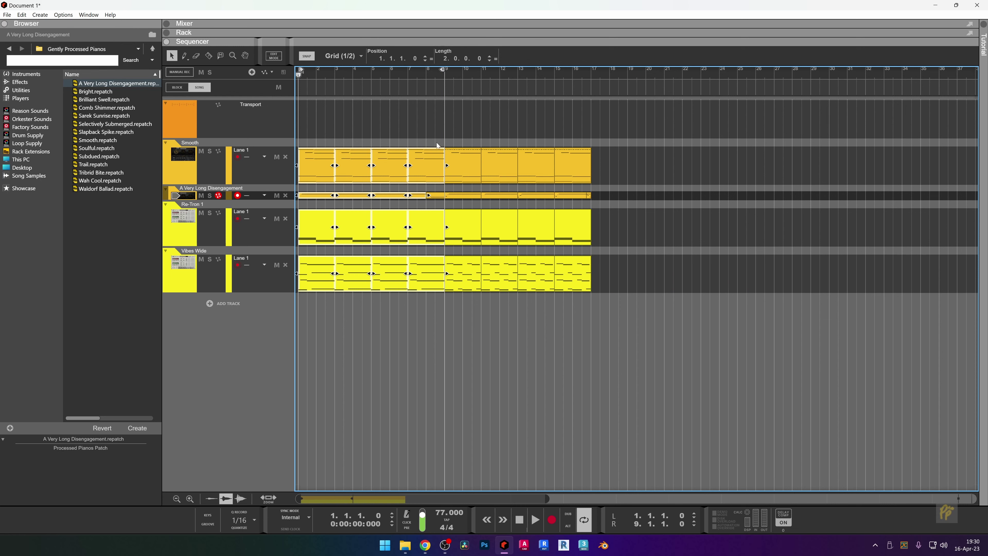
pyautogui.moveTo(315, 278); pyautogui.dragTo(608, 298)
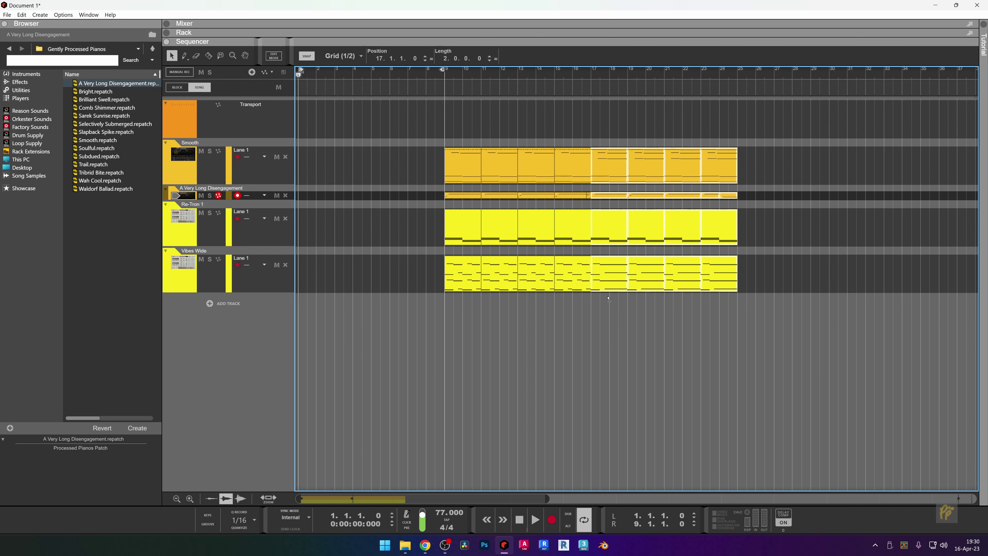
# Move all clips on the four tracks together so the arrangement starts at bar 1.
pyautogui.moveTo(785, 143); pyautogui.dragTo(321, 287)
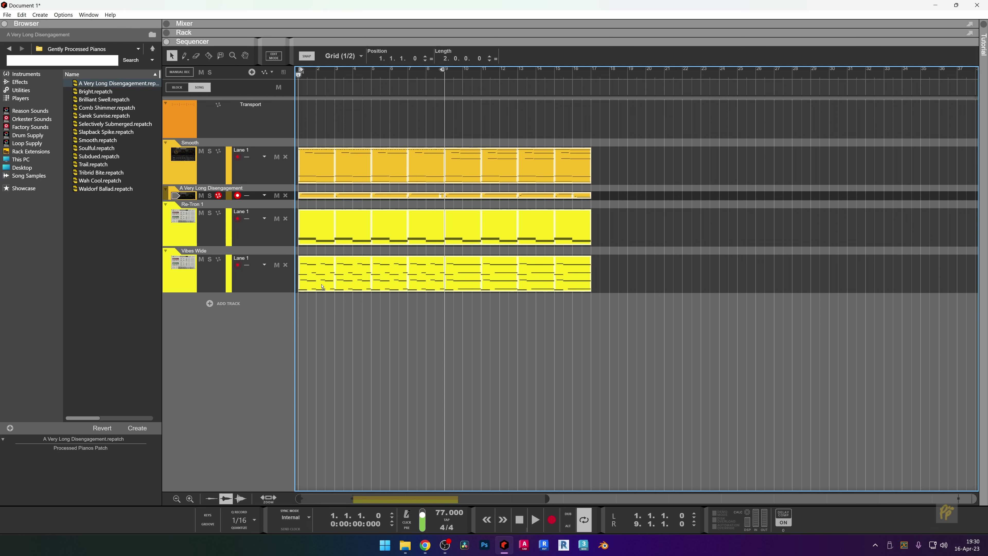
pyautogui.scroll(2, 321, 334)
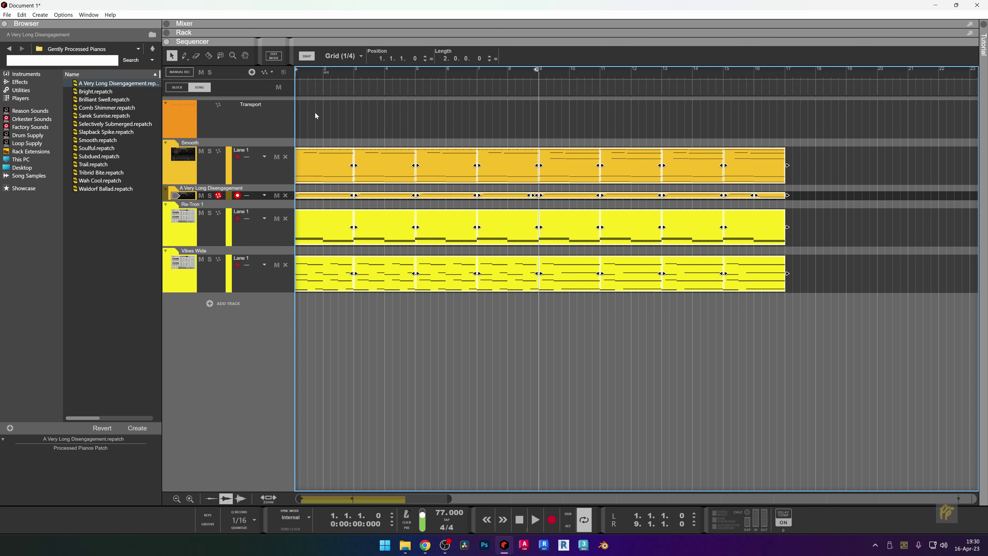
pyautogui.hscroll(-1, 309, 74)
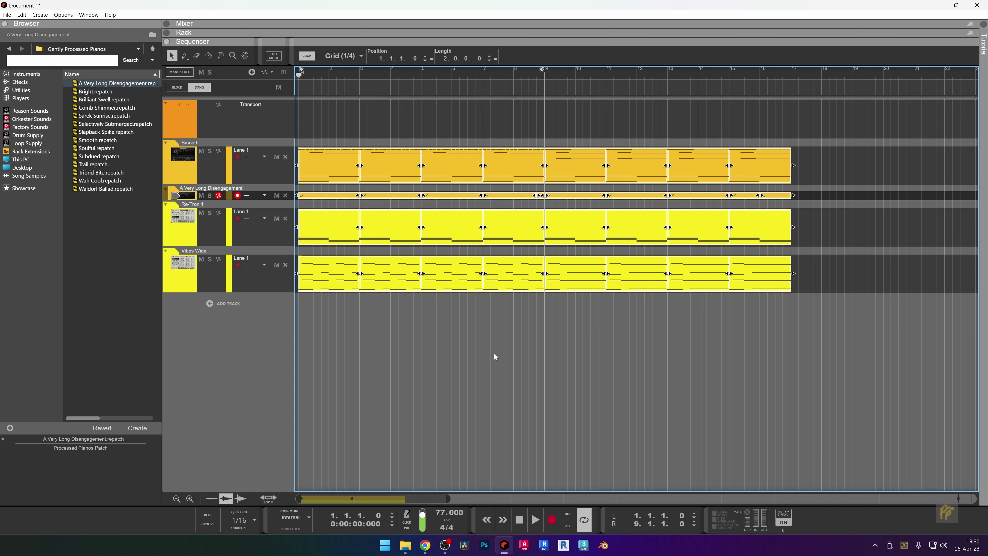
# Search the Factory Sounds for "upright" and load the Live Upright.cmb patch onto a new track below the others.
pyautogui.click(522, 278)
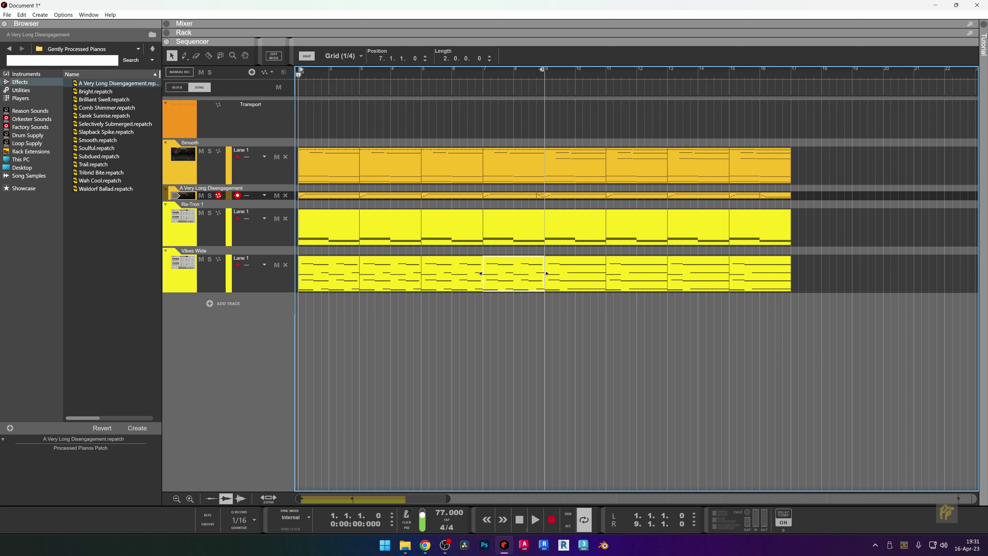
pyautogui.click(34, 75)
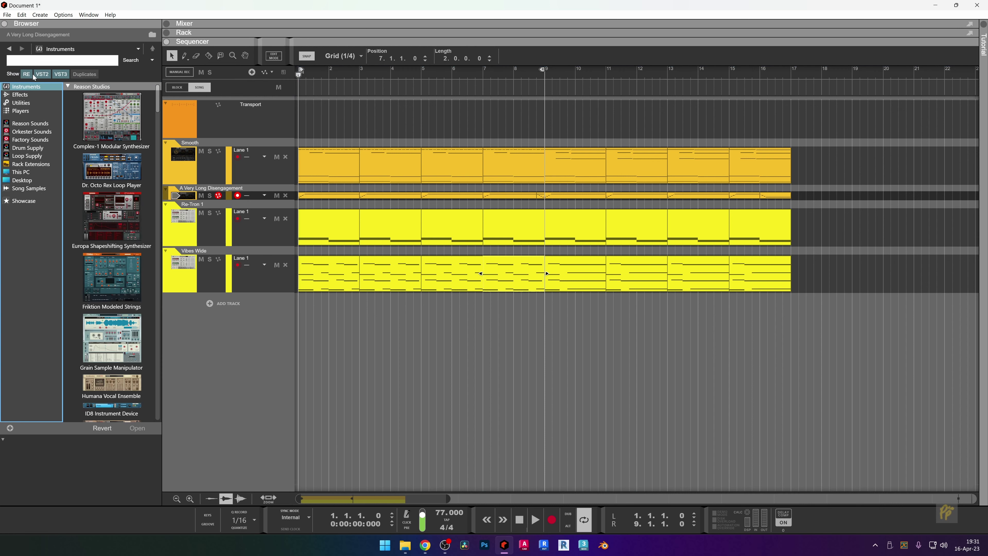
pyautogui.click(37, 139)
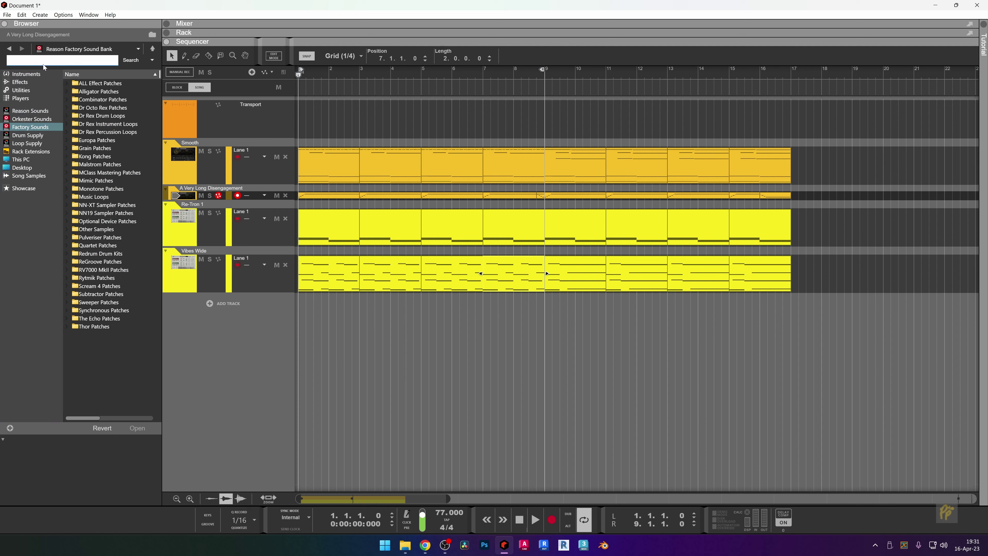
pyautogui.write('upright')
pyautogui.press('Return')
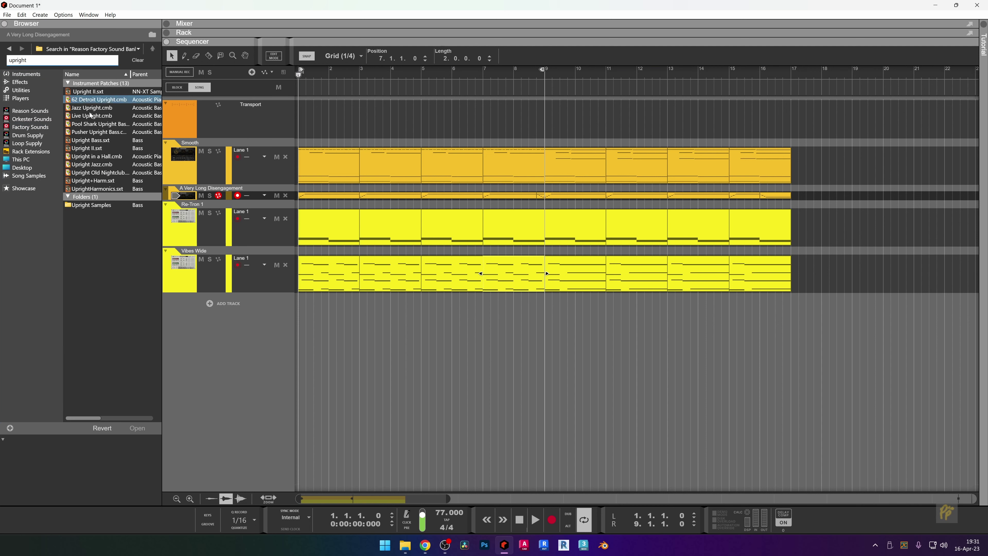
pyautogui.moveTo(91, 115); pyautogui.dragTo(265, 326)
# Create a two-bar clip at bar 1 on the Live Upright track and open it for note editing.
pyautogui.moveTo(326, 341)
pyautogui.mouseDown()
pyautogui.moveTo(312, 321)
pyautogui.moveTo(321, 300)
pyautogui.moveTo(356, 298)
pyautogui.mouseUp()
pyautogui.doubleClick(330, 307)
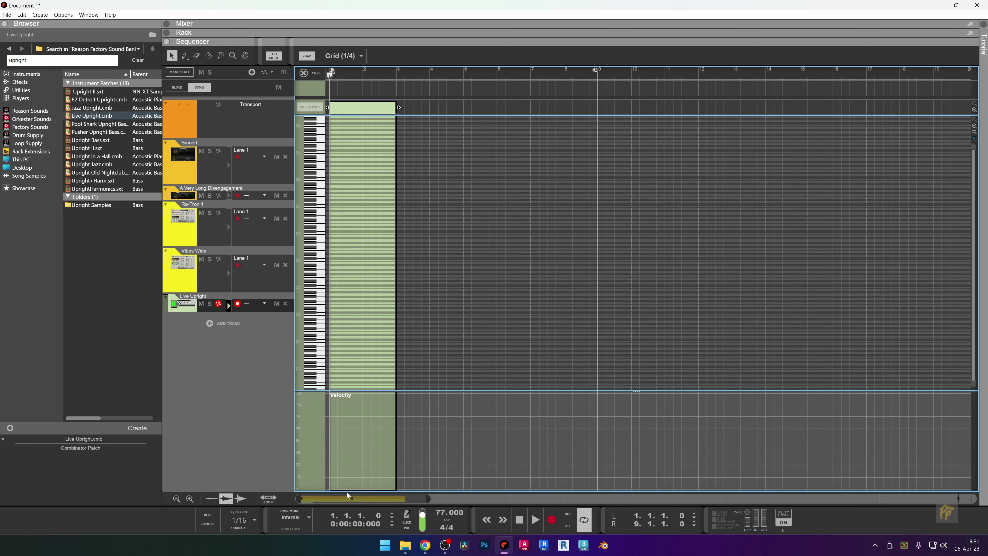
pyautogui.scroll(5, 342, 327)
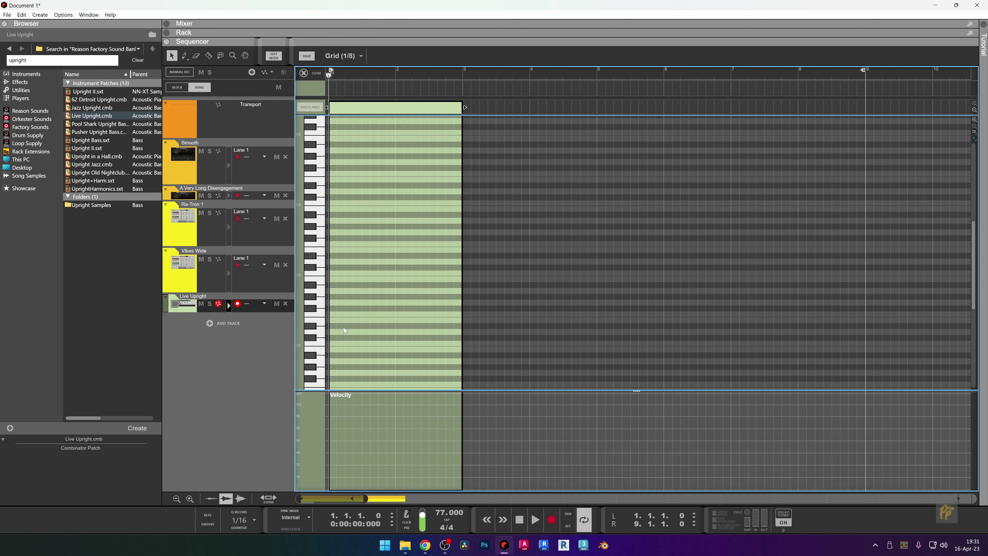
pyautogui.scroll(1, 343, 327)
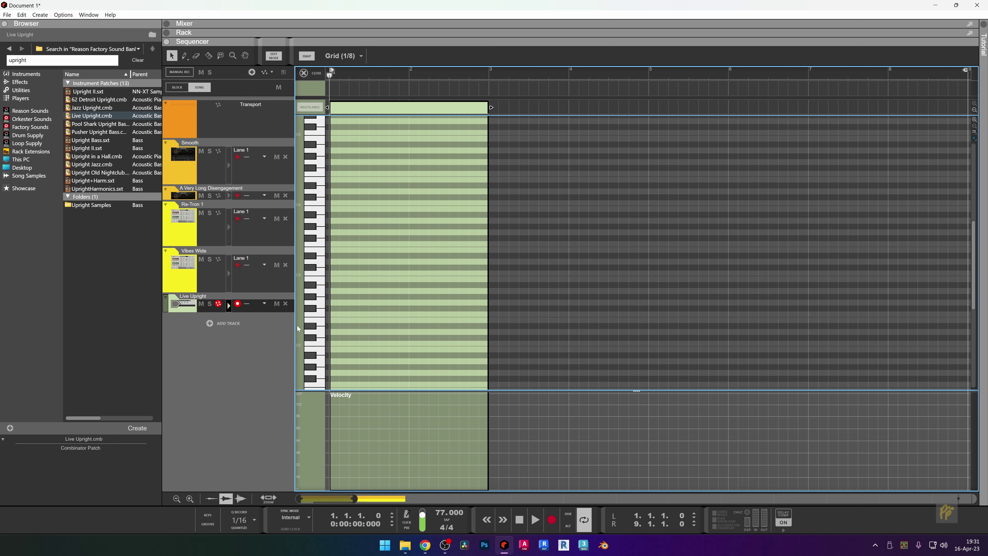
# Draw half-bar G#2, G2 and C#2 notes and a shorter C2 in the clip, ending with brief C#3 and C3 notes.
pyautogui.moveTo(336, 292); pyautogui.dragTo(346, 289)
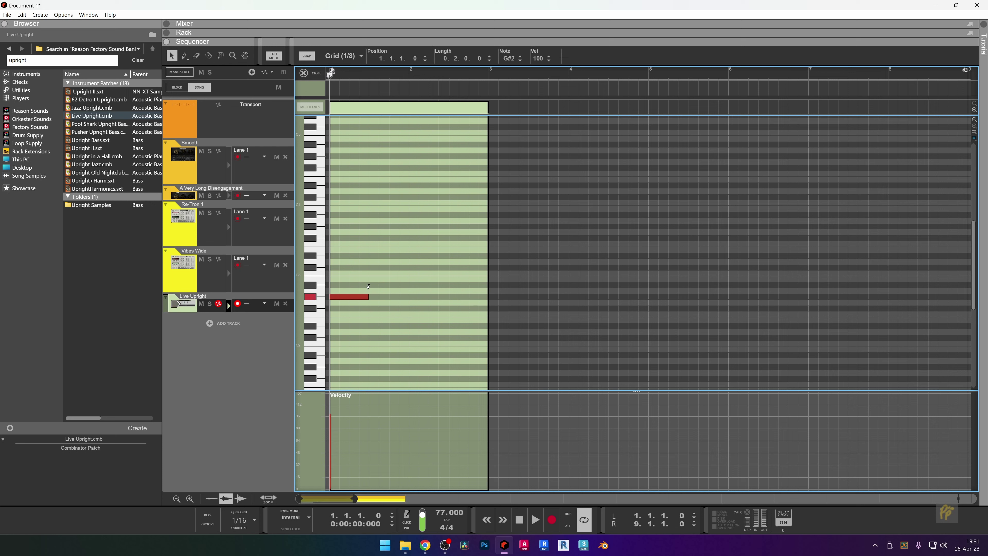
pyautogui.click(370, 302)
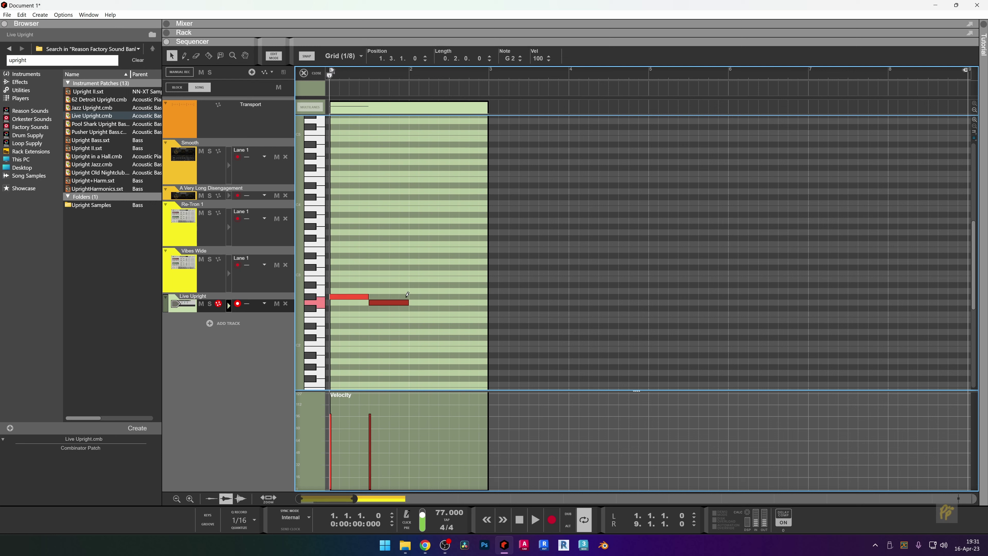
pyautogui.click(412, 334)
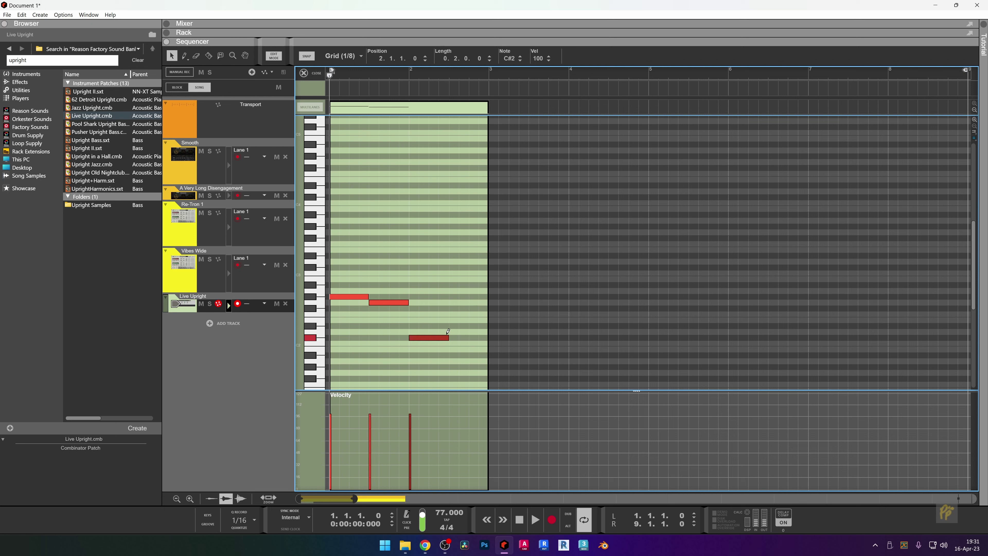
pyautogui.moveTo(453, 343); pyautogui.dragTo(472, 335)
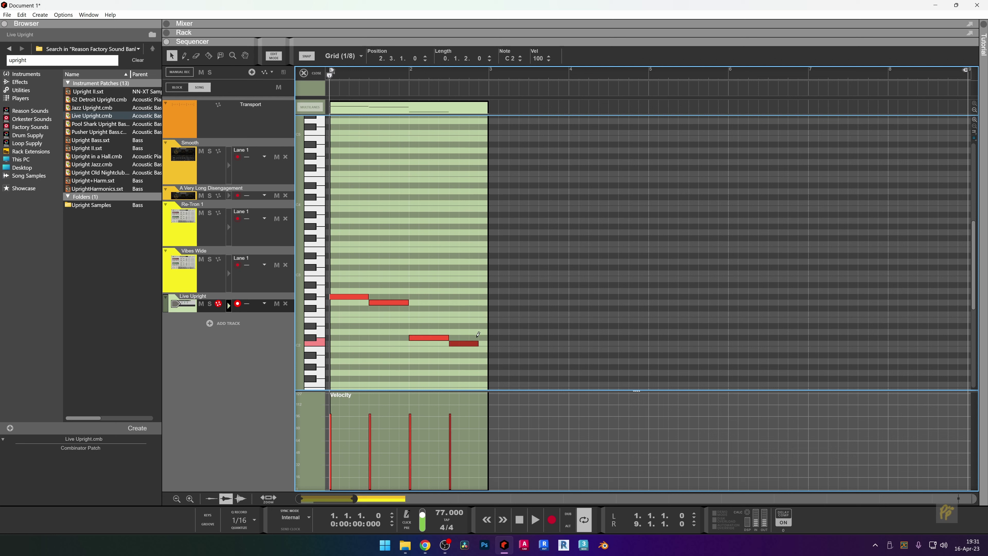
pyautogui.click(472, 267)
pyautogui.click(482, 272)
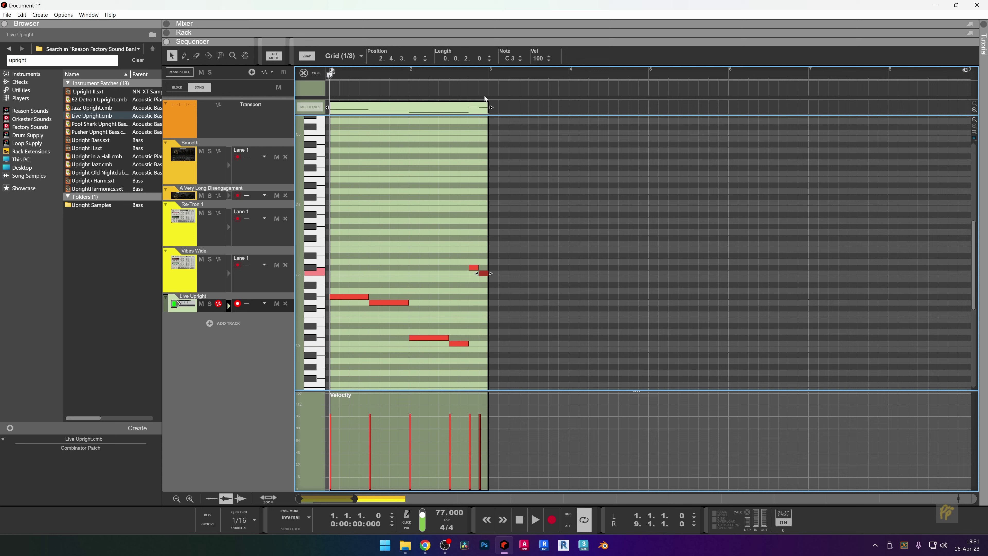
# Set the loop end to bar 3 and play the new bass line with all tracks.
pyautogui.keyDown('alt'); pyautogui.click(488, 79); pyautogui.keyUp('alt')
pyautogui.press('space')
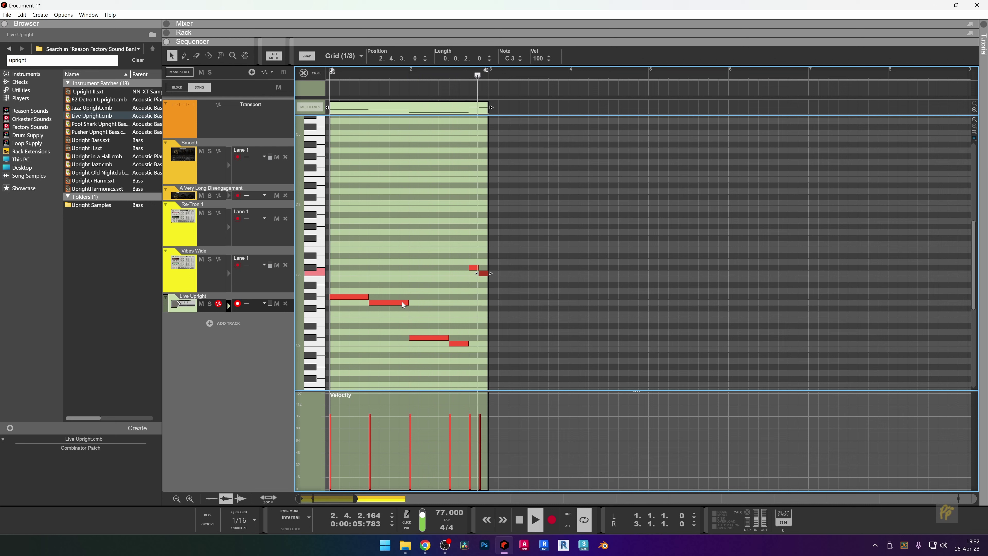
pyautogui.press('space')
# Move the first note pair to C#3 and C3, the second pair to G#2 and G2, and the final short pair to G#3 and G3.
pyautogui.moveTo(402, 282); pyautogui.dragTo(350, 268)
pyautogui.click(473, 319)
pyautogui.moveTo(472, 318); pyautogui.dragTo(427, 299)
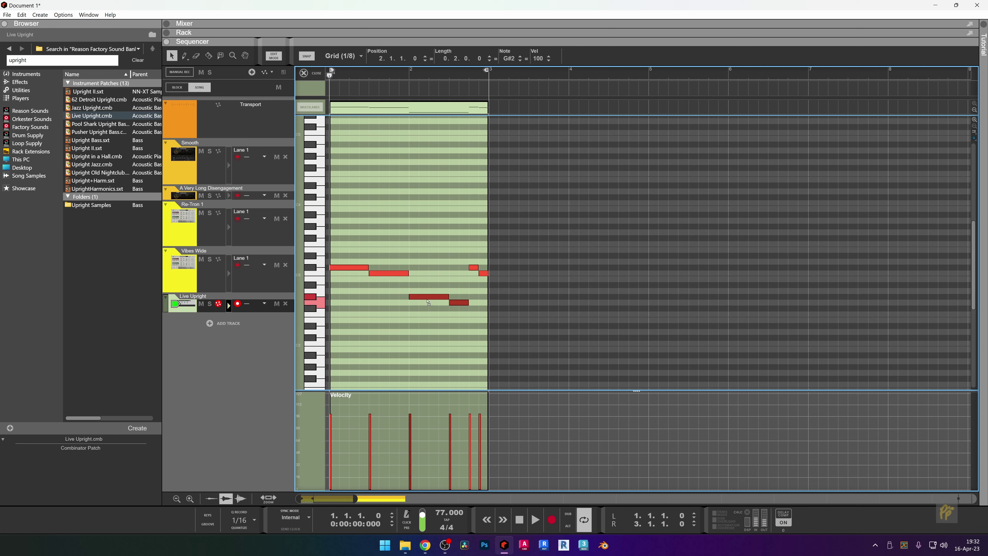
pyautogui.moveTo(505, 236); pyautogui.dragTo(474, 227)
# Transpose all the clip's notes down one octave, solo the Live Upright track and play it.
pyautogui.hotkey('ctrl', 'a')
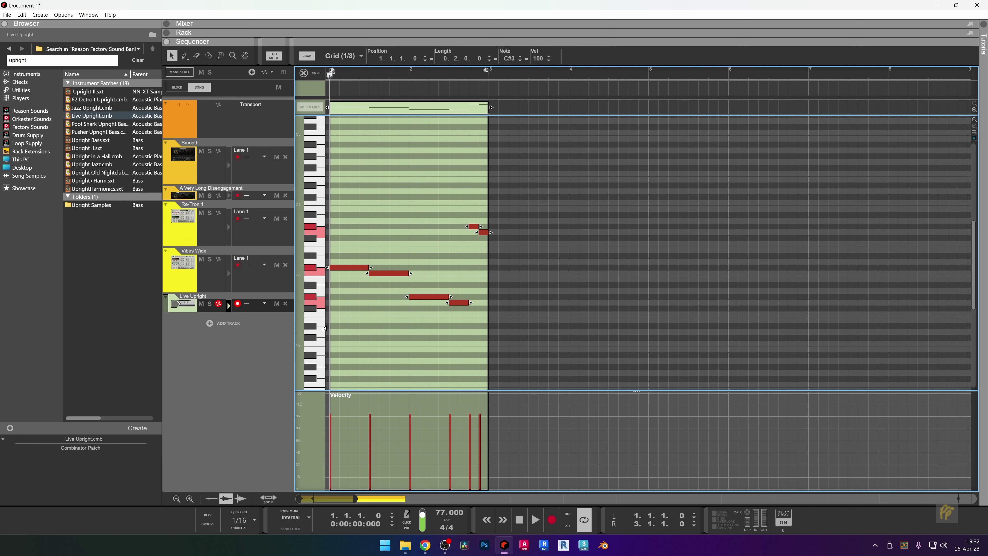
pyautogui.hotkey('shift', 'Down')
pyautogui.click(212, 306)
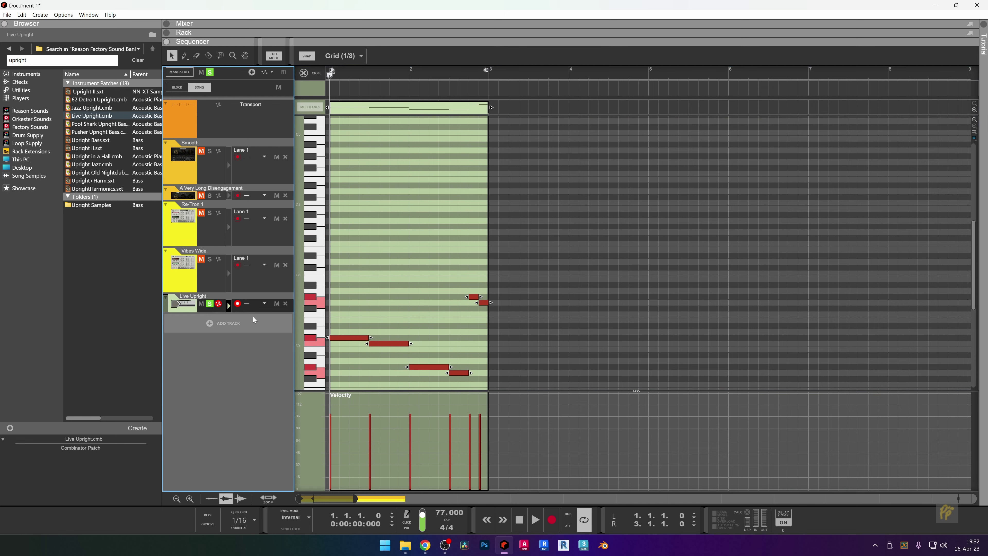
pyautogui.press('space')
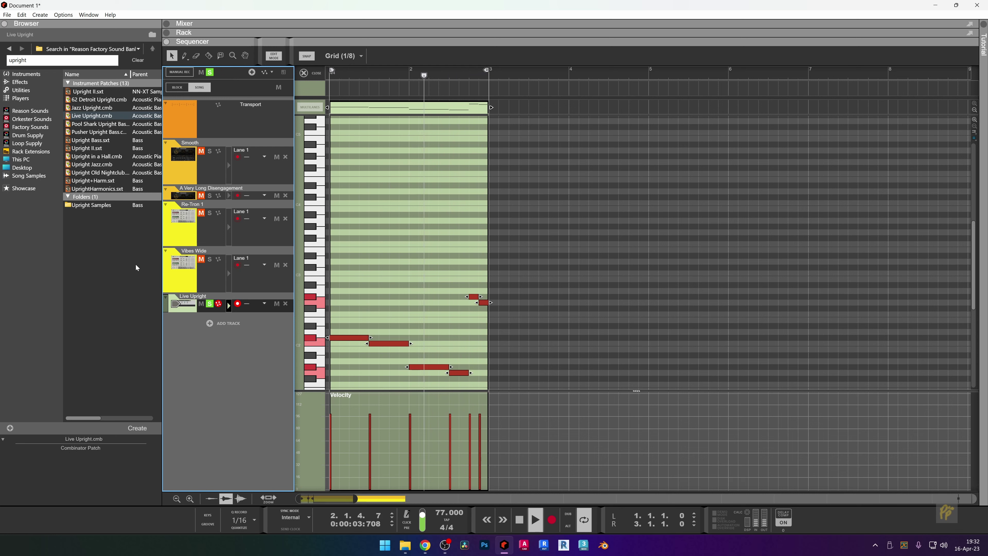
pyautogui.press('space')
# Duplicate the Live Upright clip four times so the copies continue back to back through bar 10.
pyautogui.click(314, 74)
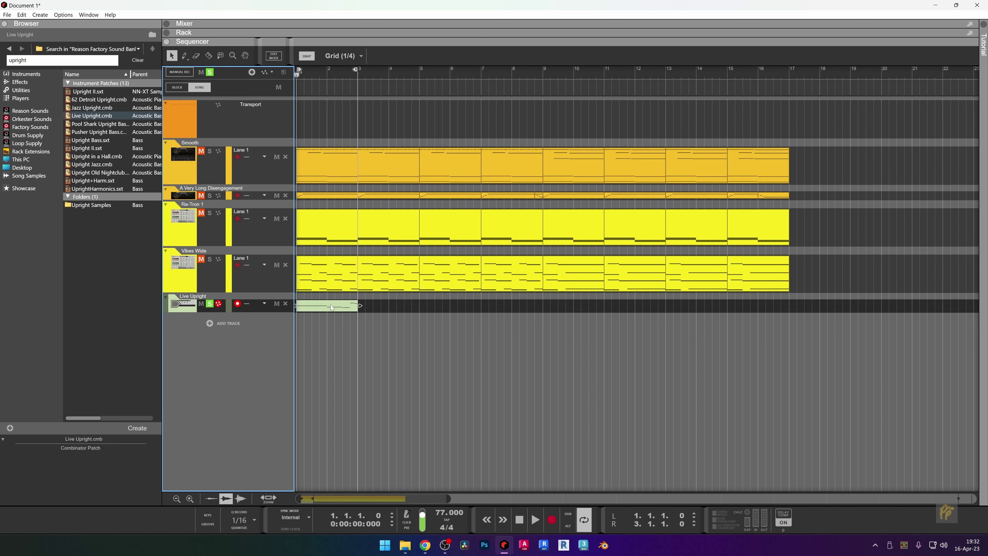
pyautogui.moveTo(331, 304)
pyautogui.mouseDown()
pyautogui.moveTo(512, 296)
pyautogui.moveTo(327, 306)
pyautogui.mouseUp()
pyautogui.hotkey('ctrl', 'd')
pyautogui.hotkey('ctrl', 'd')
pyautogui.hotkey('ctrl', 'd')
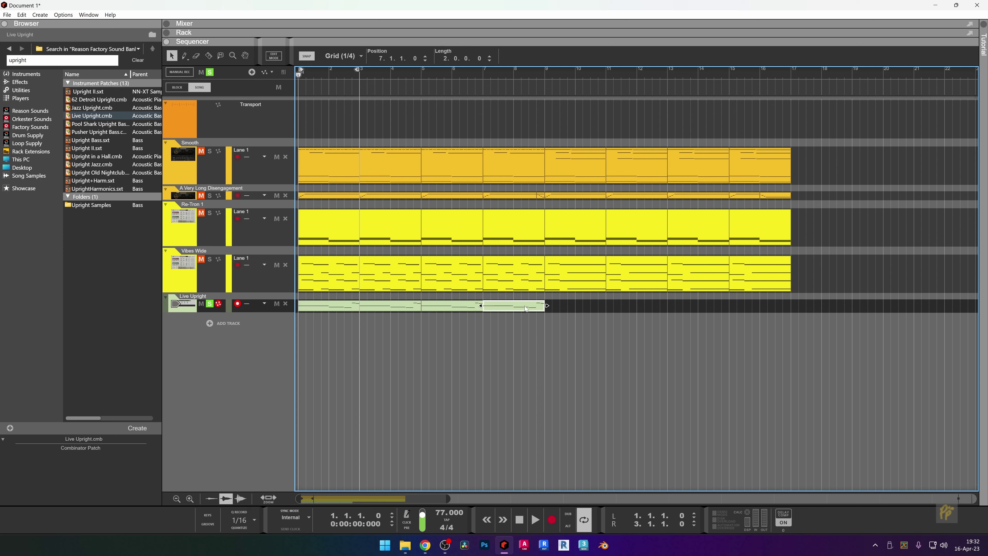
pyautogui.hotkey('ctrl', 'd')
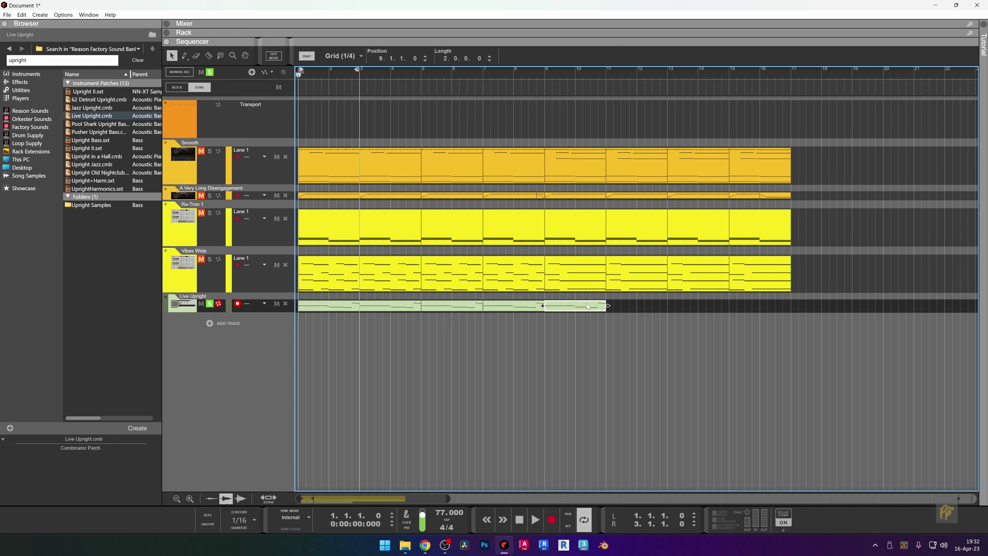
# In the bar 9 Live Upright clip, raise the second note to C#2 and copy both C#2 notes into bar 10 as C2.
pyautogui.doubleClick(578, 306)
pyautogui.scroll(-3, 508, 306)
pyautogui.scroll(-4, 818, 367)
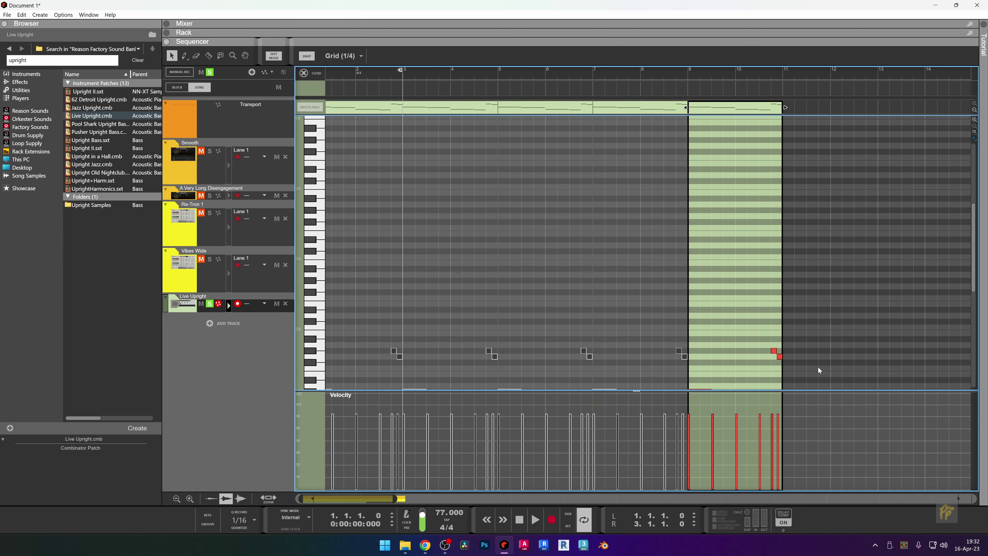
pyautogui.scroll(3, 809, 322)
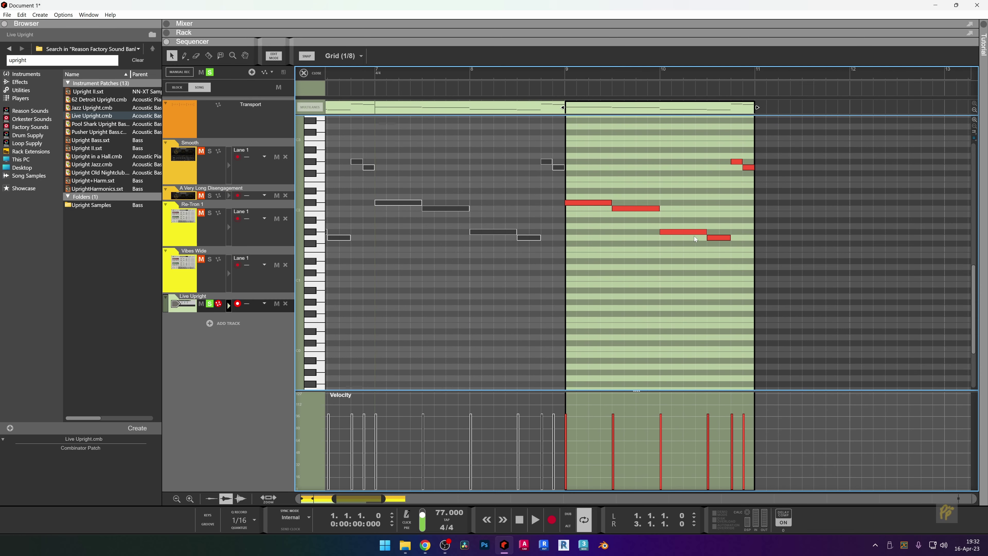
pyautogui.scroll(2, 705, 246)
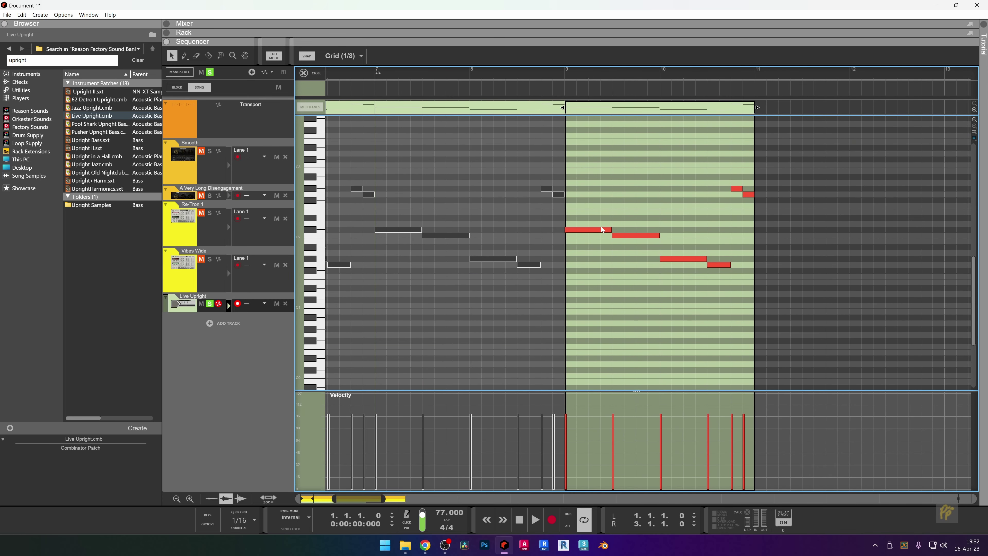
pyautogui.moveTo(635, 236); pyautogui.dragTo(639, 233)
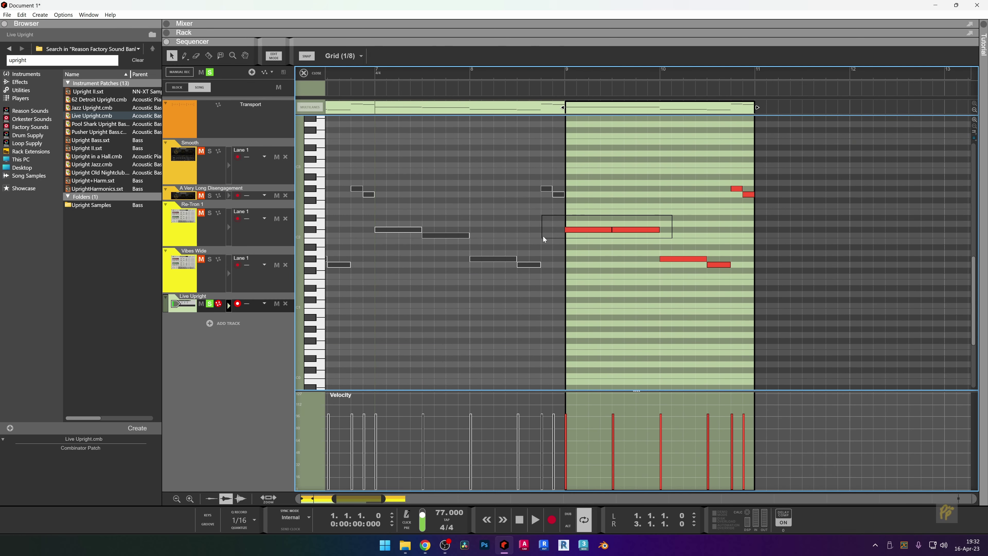
pyautogui.moveTo(543, 236); pyautogui.dragTo(664, 226)
pyautogui.moveTo(588, 231); pyautogui.dragTo(683, 237)
pyautogui.moveTo(726, 210); pyautogui.dragTo(793, 158)
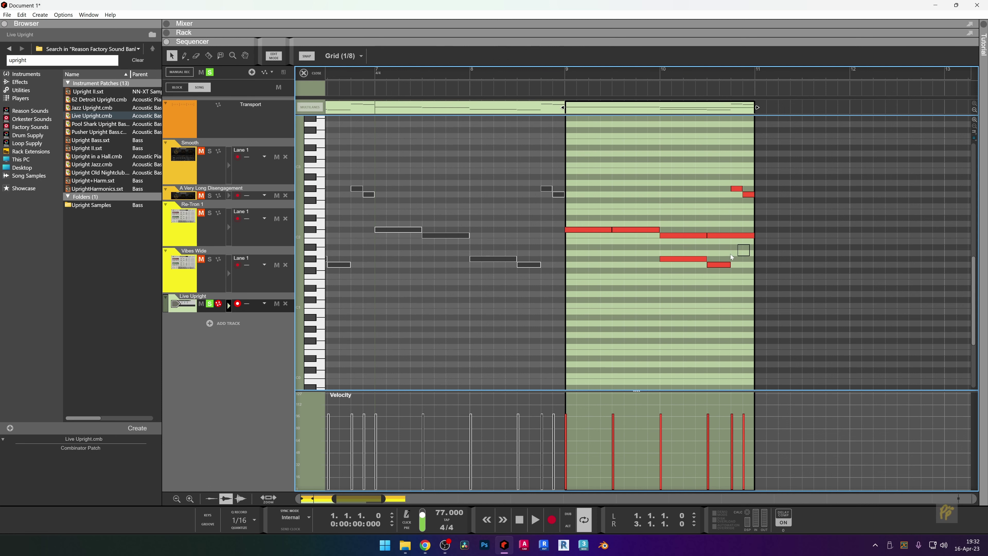
# Delete the G#1 and G1 notes in bar 10 and play the clip from bar 9.
pyautogui.moveTo(731, 254); pyautogui.dragTo(669, 276)
pyautogui.press('Delete')
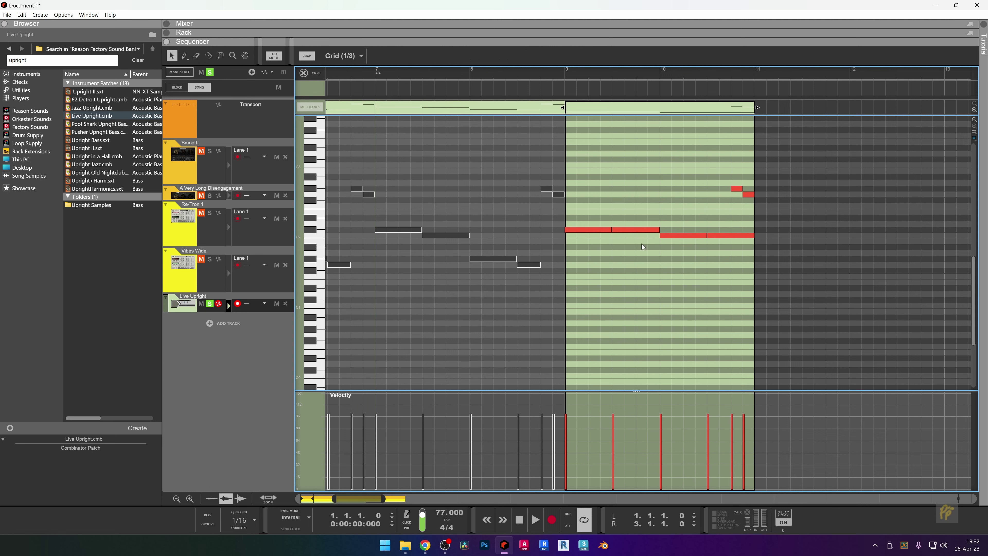
pyautogui.click(566, 72)
pyautogui.press('space')
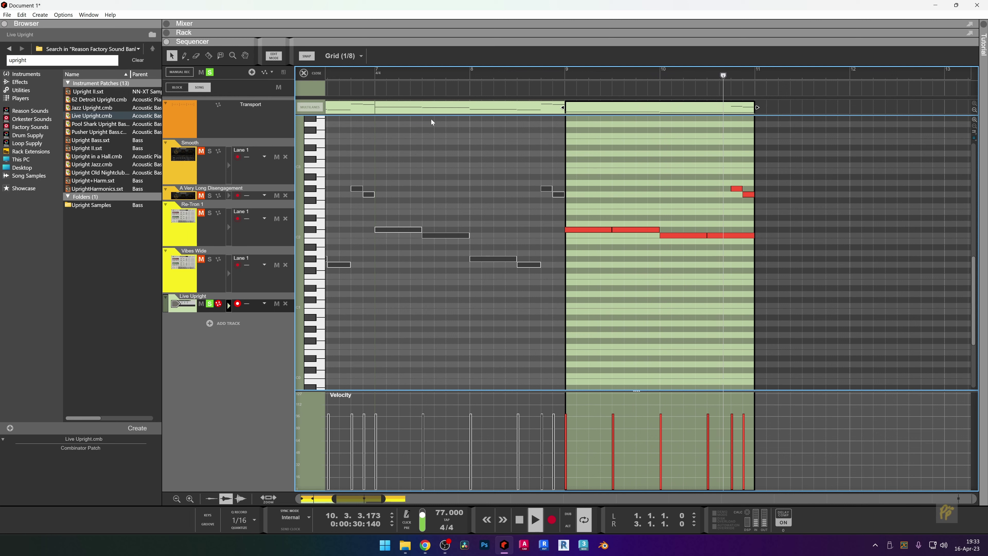
pyautogui.press('space')
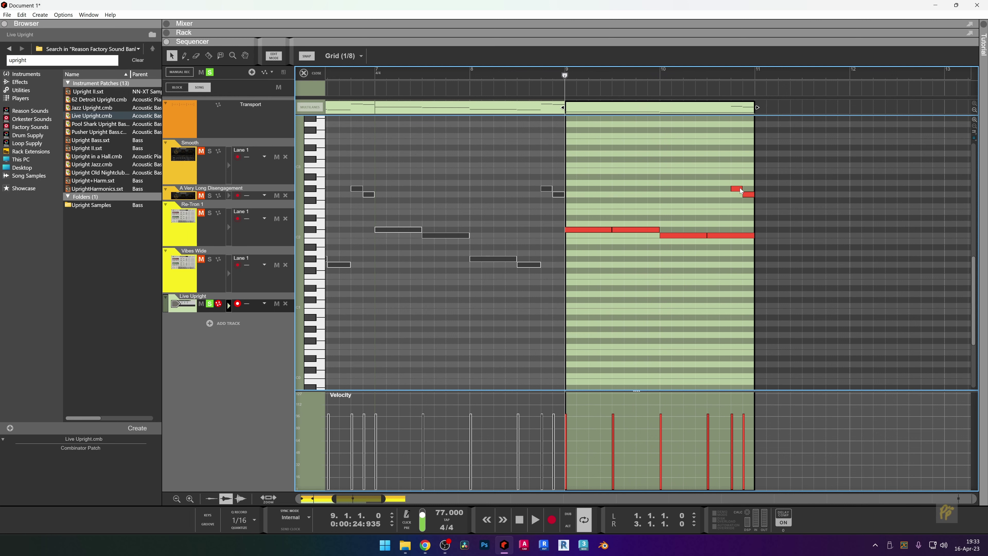
# Lower the two short notes at the end of bar 10 to G#1 and G1, then play the clip from bar 9.
pyautogui.moveTo(740, 190); pyautogui.dragTo(739, 259)
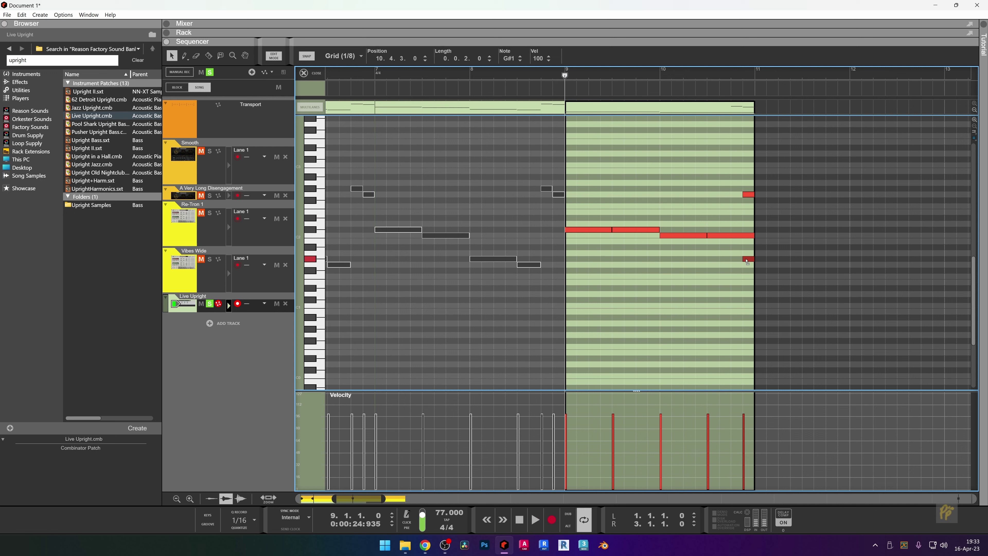
pyautogui.moveTo(743, 196); pyautogui.dragTo(748, 266)
pyautogui.press('space')
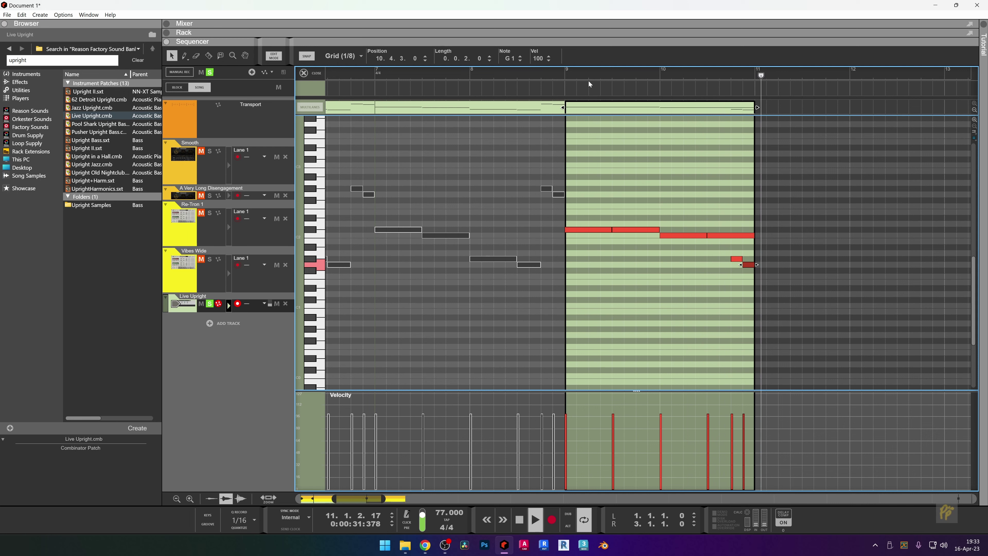
pyautogui.press('space')
pyautogui.moveTo(797, 221); pyautogui.dragTo(686, 248)
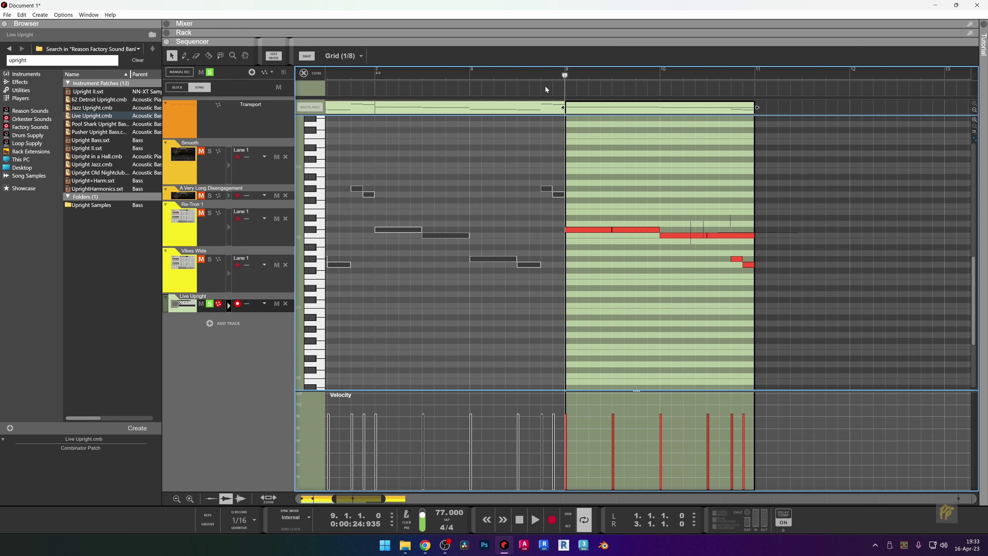
pyautogui.click(304, 73)
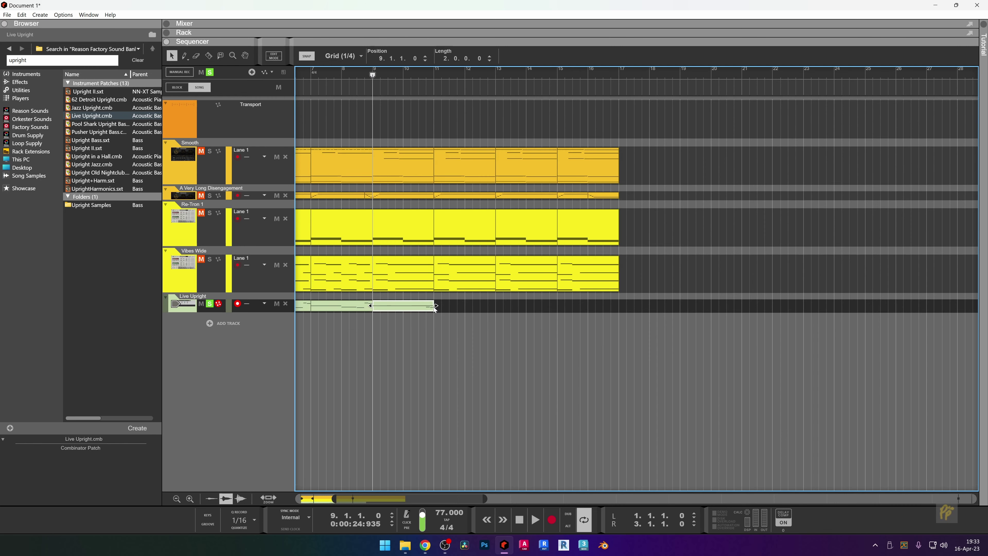
pyautogui.moveTo(433, 307); pyautogui.dragTo(441, 306)
pyautogui.hotkey('ctrl', 'd')
pyautogui.hotkey('ctrl', 'd')
pyautogui.hotkey('ctrl', 'd')
pyautogui.hotkey('ctrl', 'z')
pyautogui.hotkey('ctrl', 'z')
pyautogui.hotkey('ctrl', 'z')
pyautogui.hotkey('ctrl', 'z')
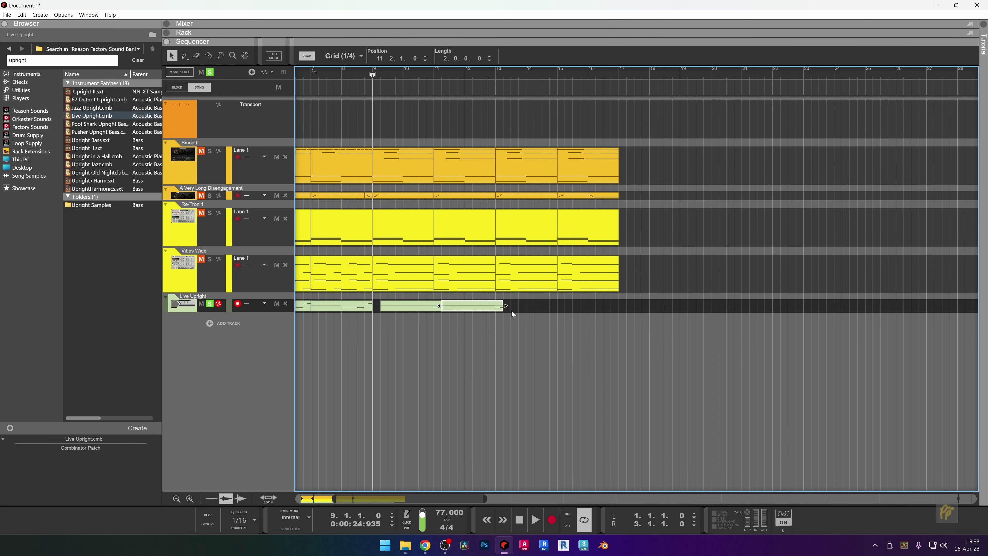
# Align the last two Live Upright clips with bars 9 and 11, then duplicate the bar 11 clip twice through bar 16.
pyautogui.hotkey('ctrl', 'e')
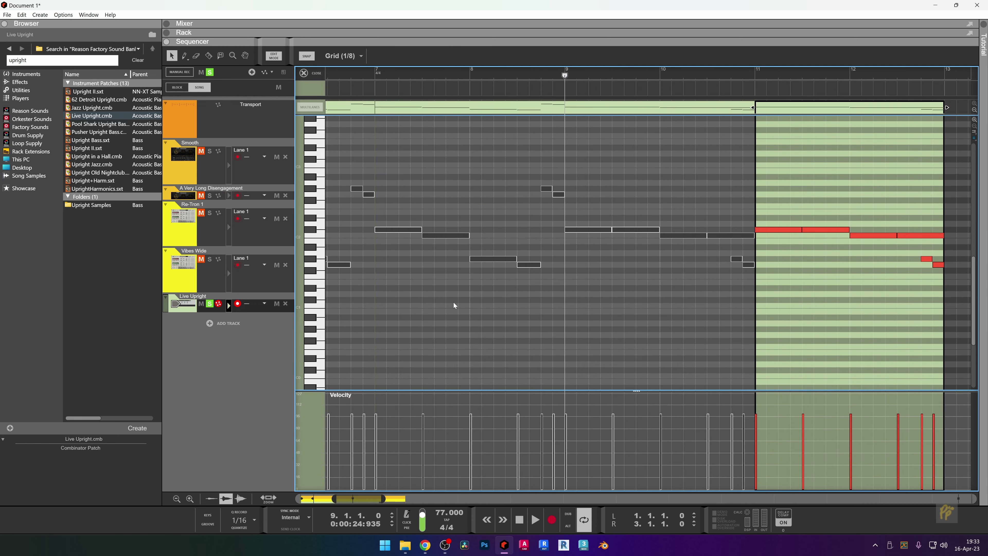
pyautogui.hotkey('ctrl', 'e')
pyautogui.hotkey('ctrl', 'd')
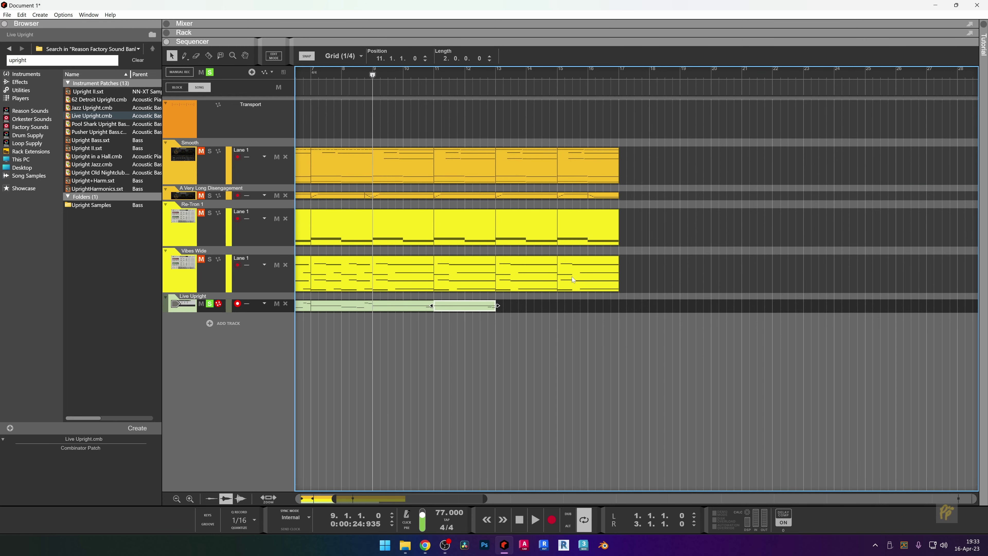
pyautogui.hotkey('ctrl', 'd')
pyautogui.hotkey('ctrl', 'd')
# Set the loop's end to bar 17, clear the solo and play the whole arrangement from bar 1.
pyautogui.doubleClick(494, 302)
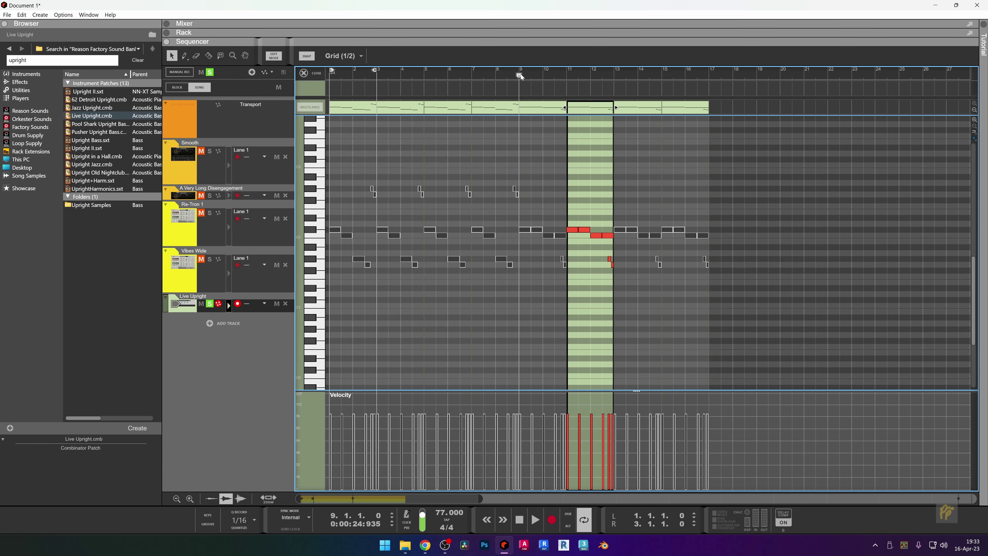
pyautogui.moveTo(521, 76); pyautogui.dragTo(709, 95)
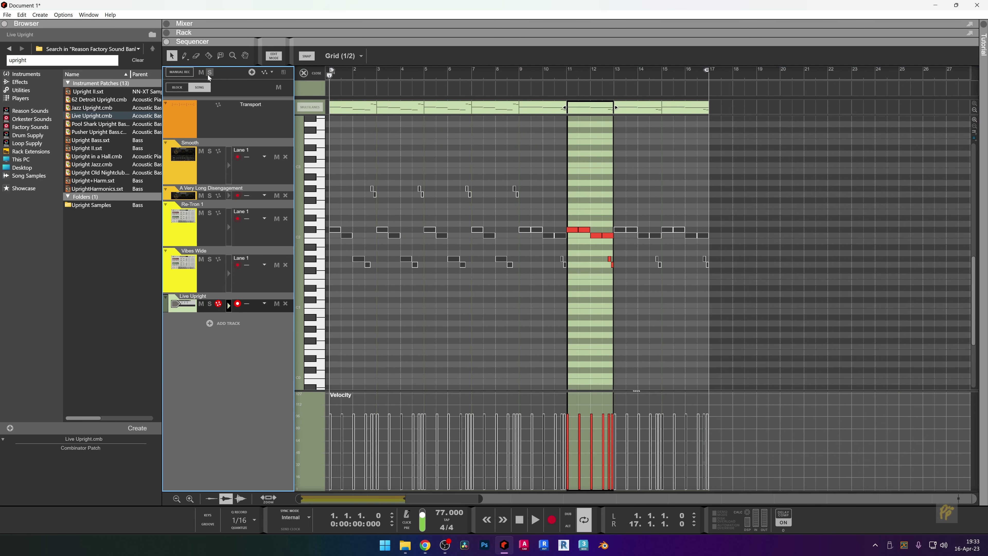
pyautogui.press('space')
# Solo Live Upright in the rack, audition its Thickener Off and Ambience Off switches, and enable Bottom Boost.
pyautogui.press('F6')
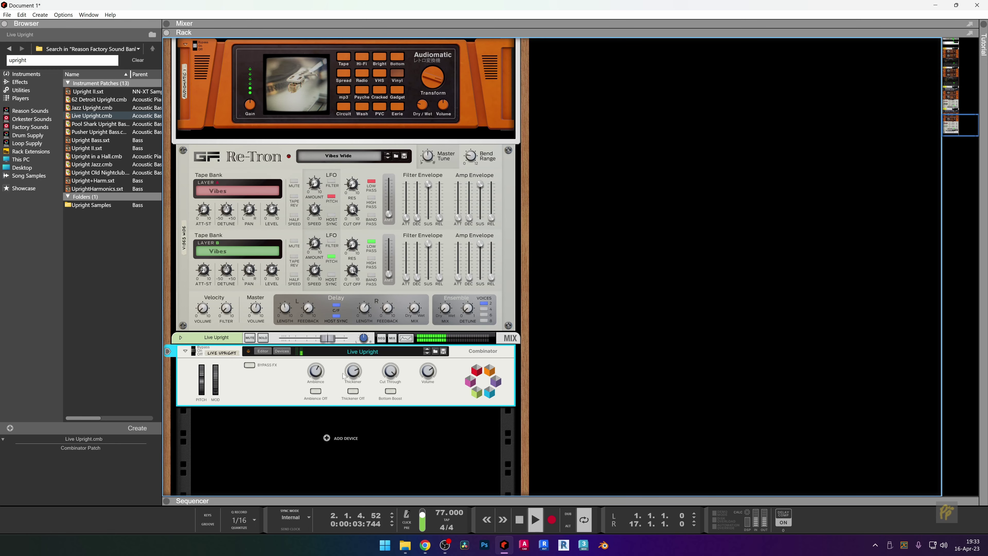
pyautogui.click(263, 338)
pyautogui.click(353, 390)
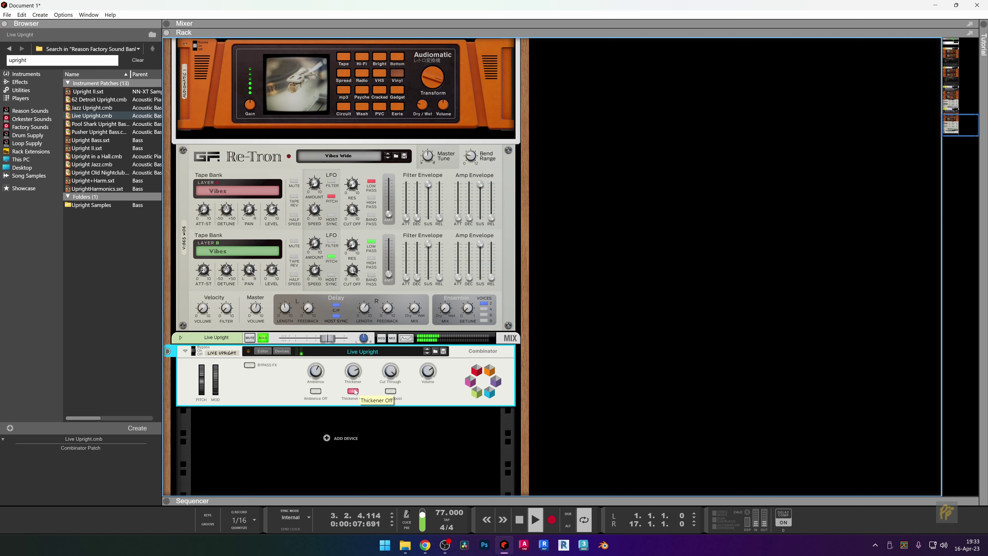
pyautogui.click(353, 391)
pyautogui.click(318, 391)
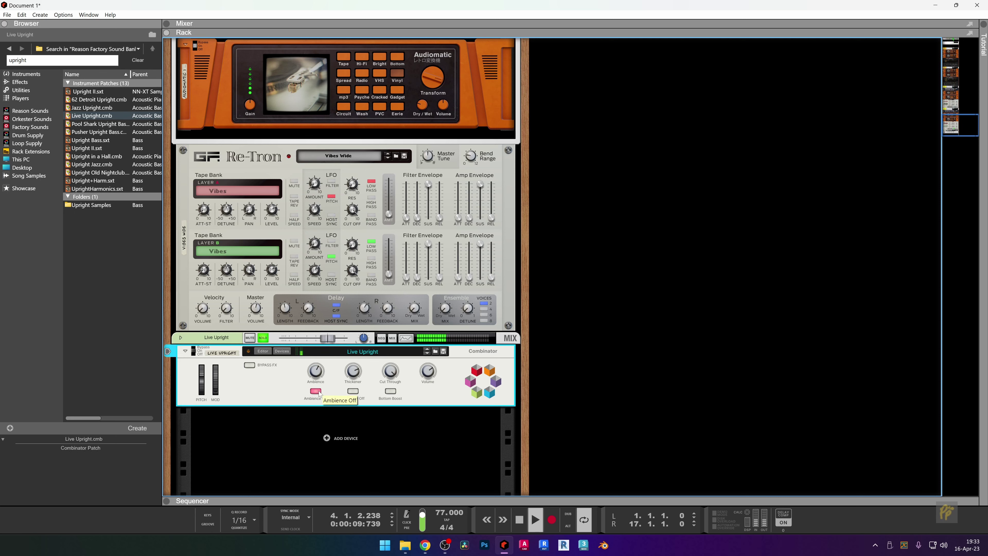
pyautogui.click(318, 392)
pyautogui.click(389, 391)
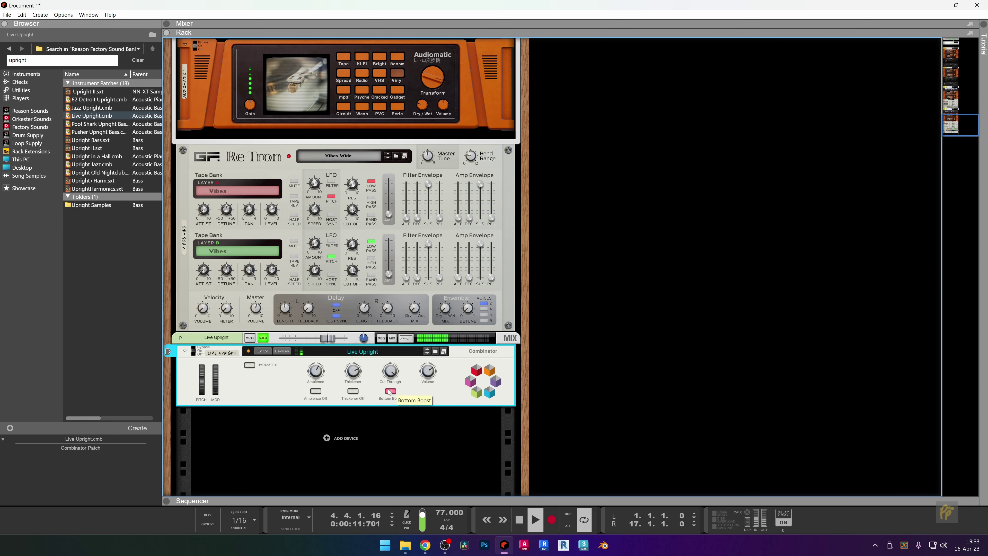
# Enable the low-pass filter in the Live Upright Spectrum EQ and set its frequency to 487.5 Hz.
pyautogui.click(407, 338)
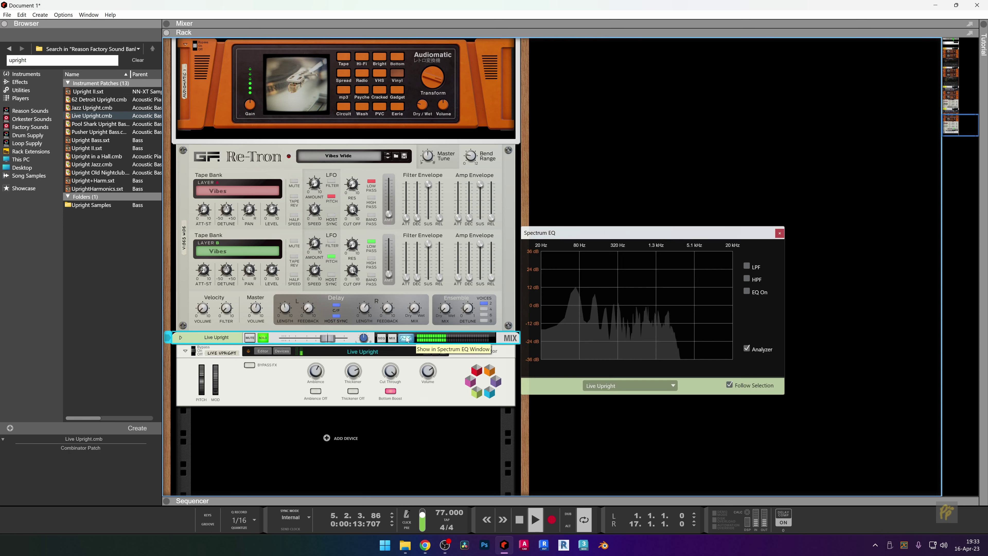
pyautogui.click(747, 265)
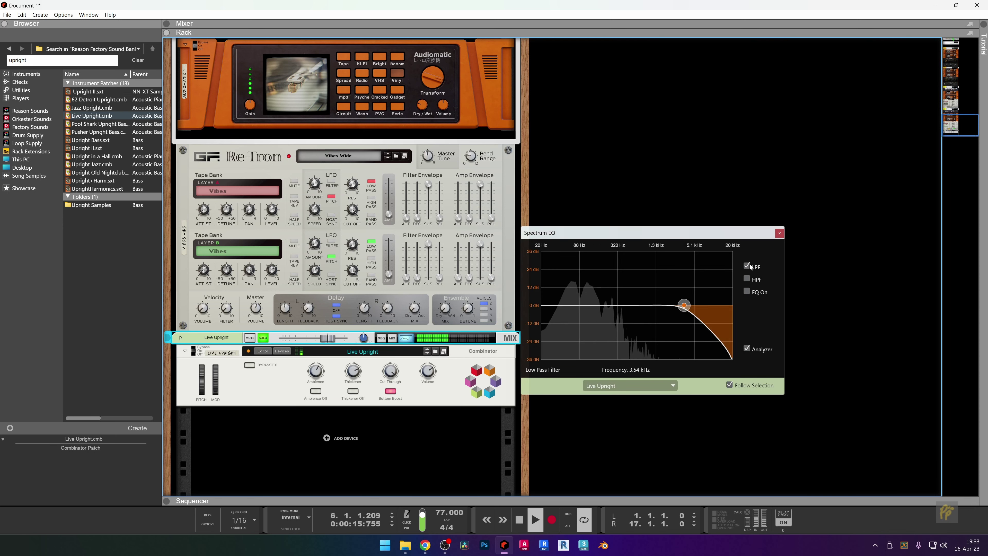
pyautogui.moveTo(683, 307); pyautogui.dragTo(626, 313)
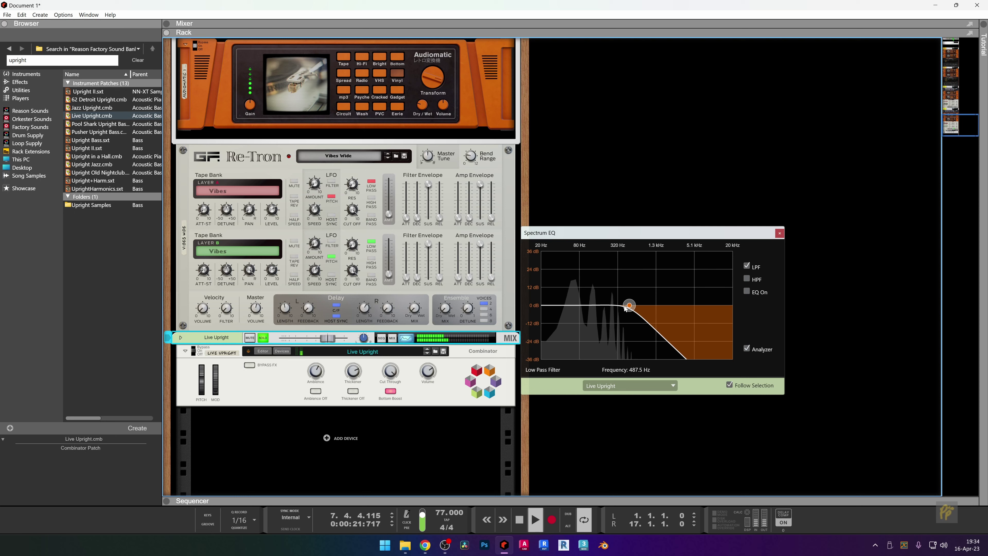
# Adjust the Live Upright Combinator's Ambience, Cut Through and Thickener by ear, and set its Volume to 79.
pyautogui.moveTo(313, 373); pyautogui.dragTo(320, 393)
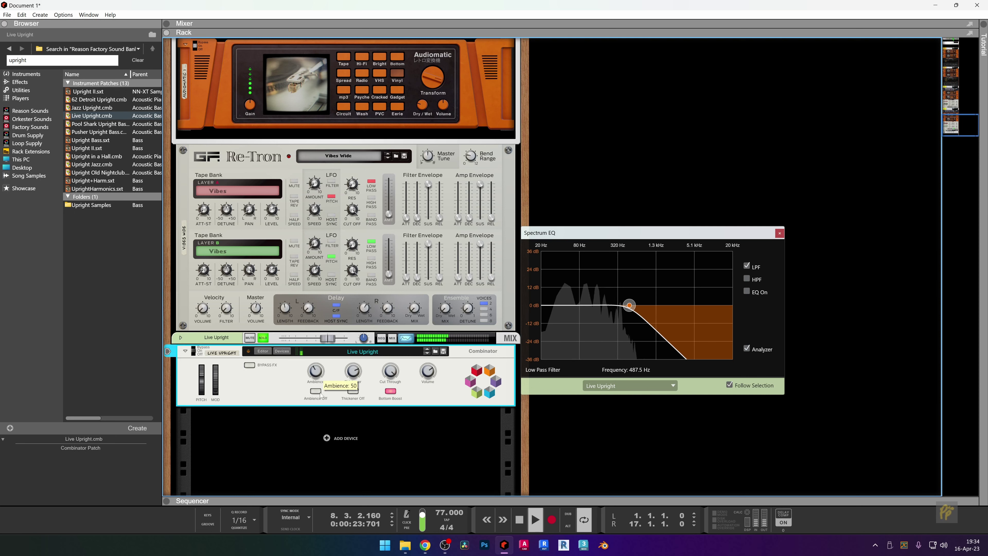
pyautogui.moveTo(317, 356); pyautogui.dragTo(314, 370)
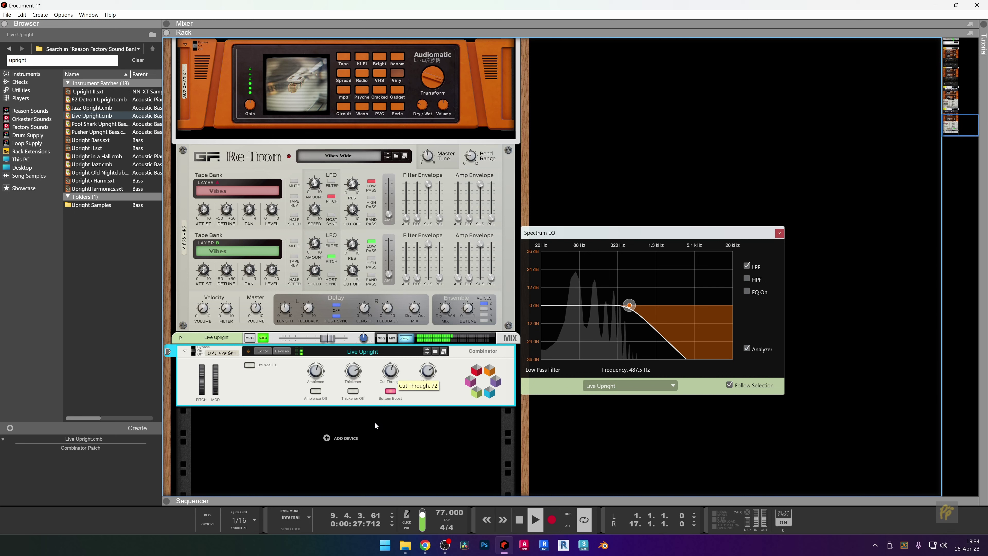
pyautogui.moveTo(374, 421); pyautogui.dragTo(373, 422)
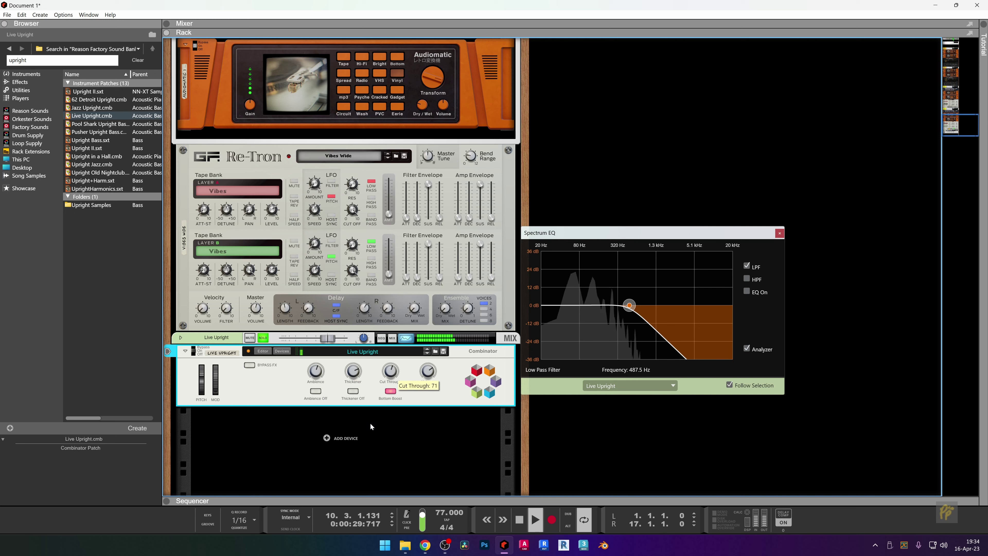
pyautogui.moveTo(358, 376); pyautogui.dragTo(359, 361)
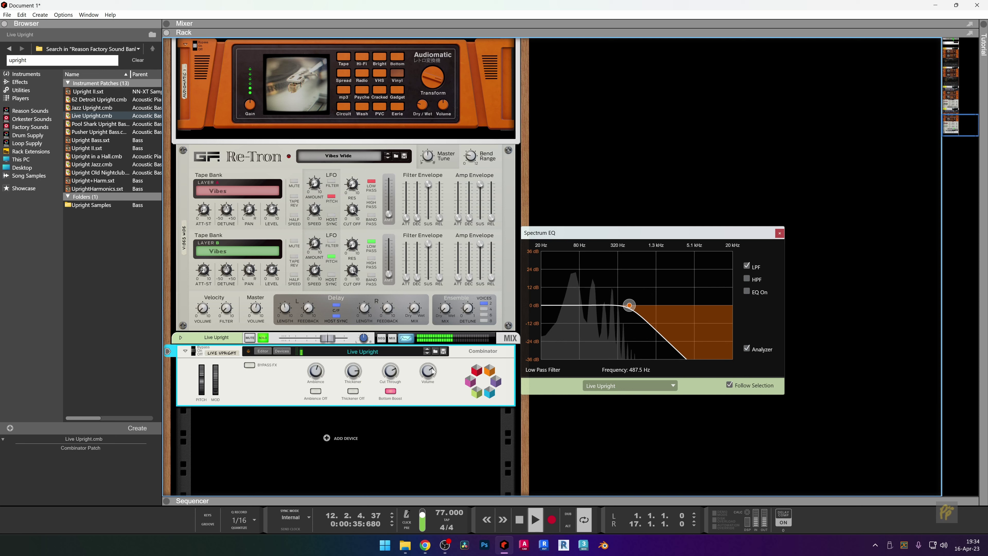
pyautogui.moveTo(431, 390); pyautogui.dragTo(431, 381)
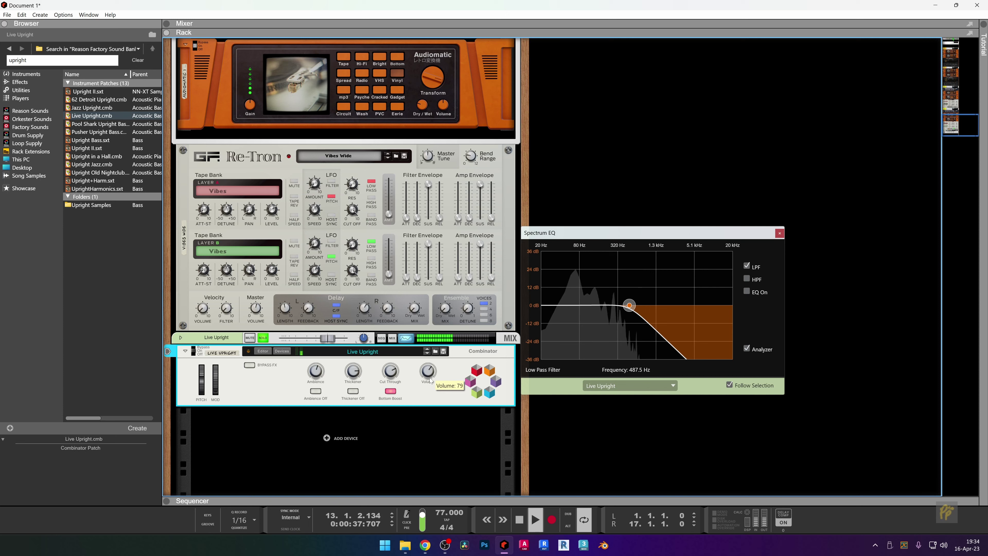
# Expand the Live Upright mix channel and add the Red Rock Sound RE 200 Bass Enhancer as an insert effect.
pyautogui.click(180, 338)
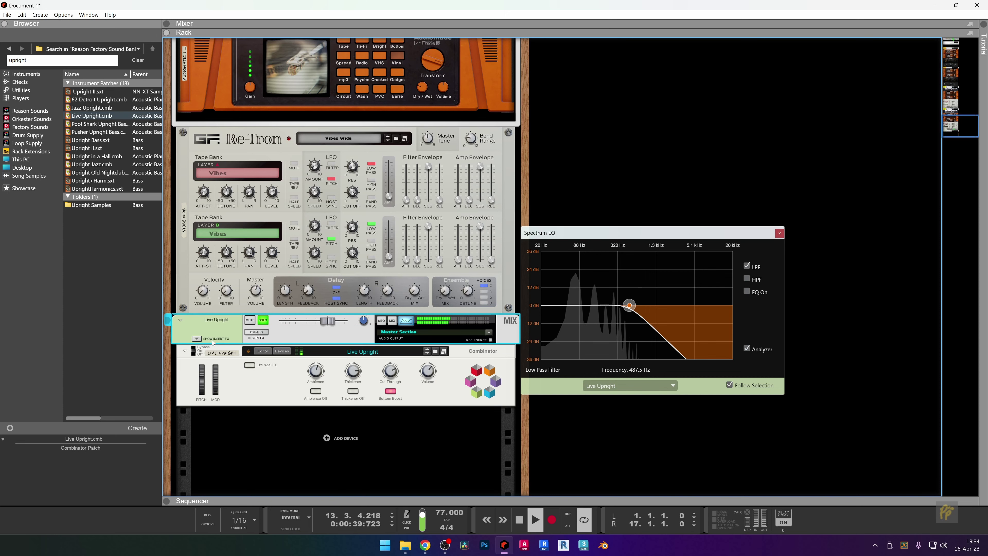
pyautogui.click(203, 340)
pyautogui.rightClick(237, 352)
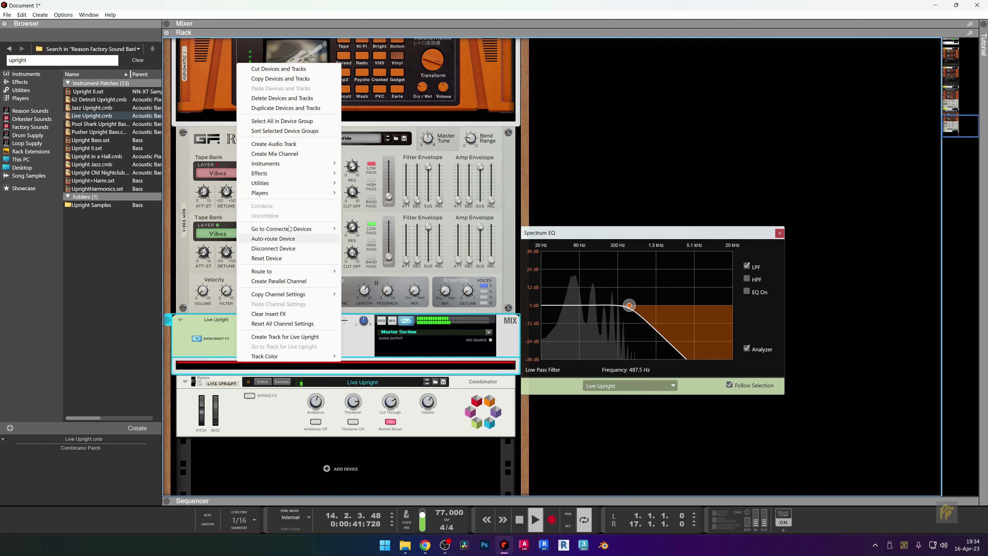
pyautogui.moveTo(286, 179)
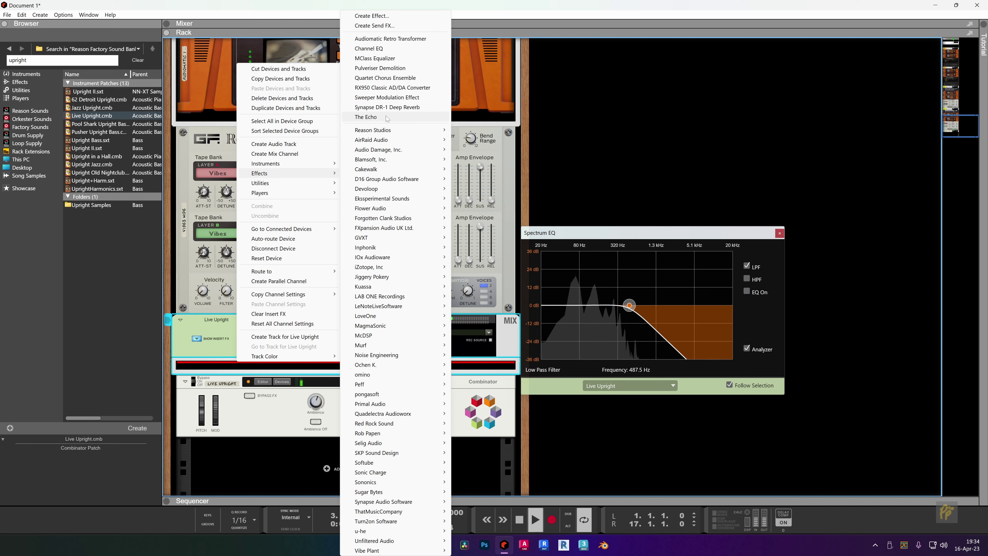
pyautogui.moveTo(380, 442)
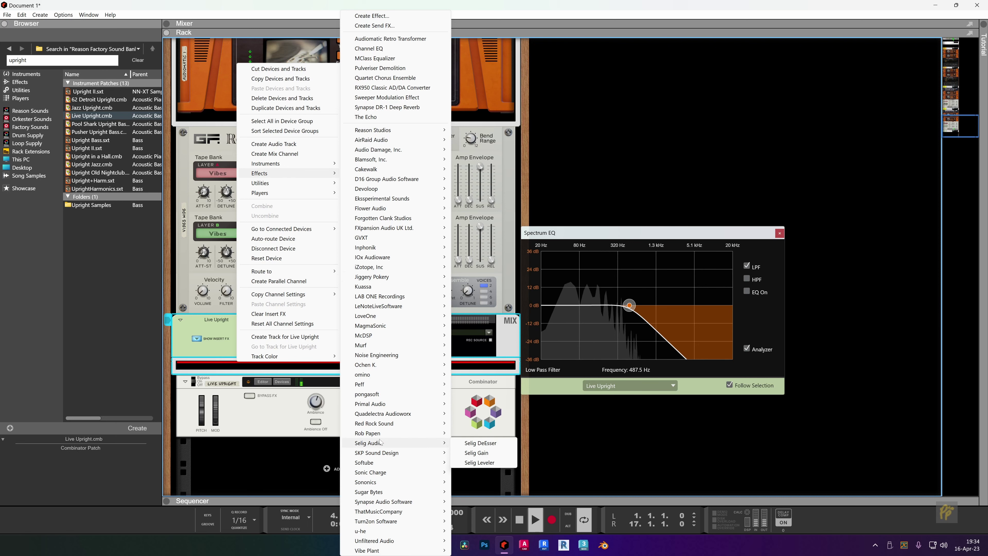
pyautogui.moveTo(389, 424)
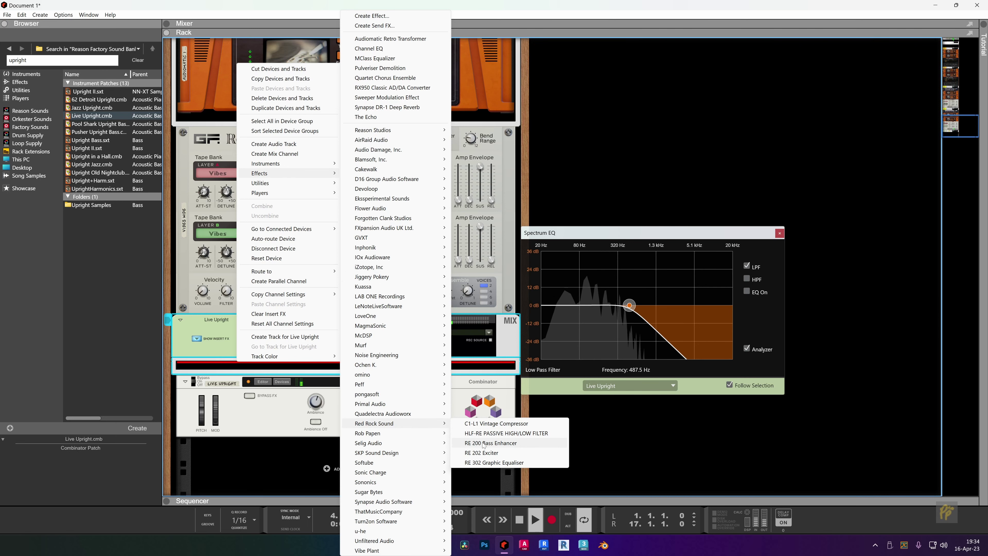
pyautogui.click(483, 443)
# Audition the Bass Enhancer on Live Upright, switching its Listen mode on and back off.
pyautogui.scroll(-2, 424, 298)
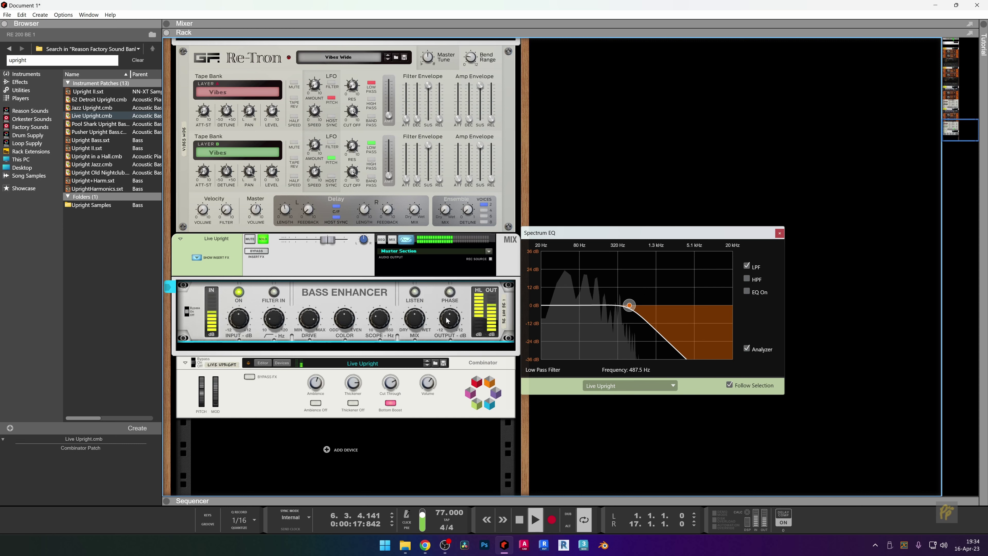
pyautogui.moveTo(445, 326)
pyautogui.scroll(-1, 445, 326)
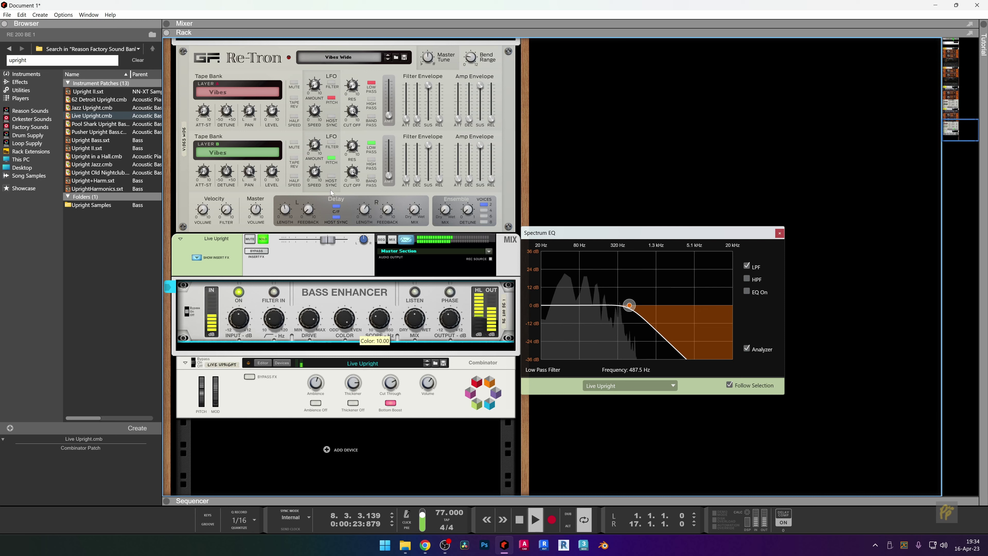
pyautogui.moveTo(308, 341)
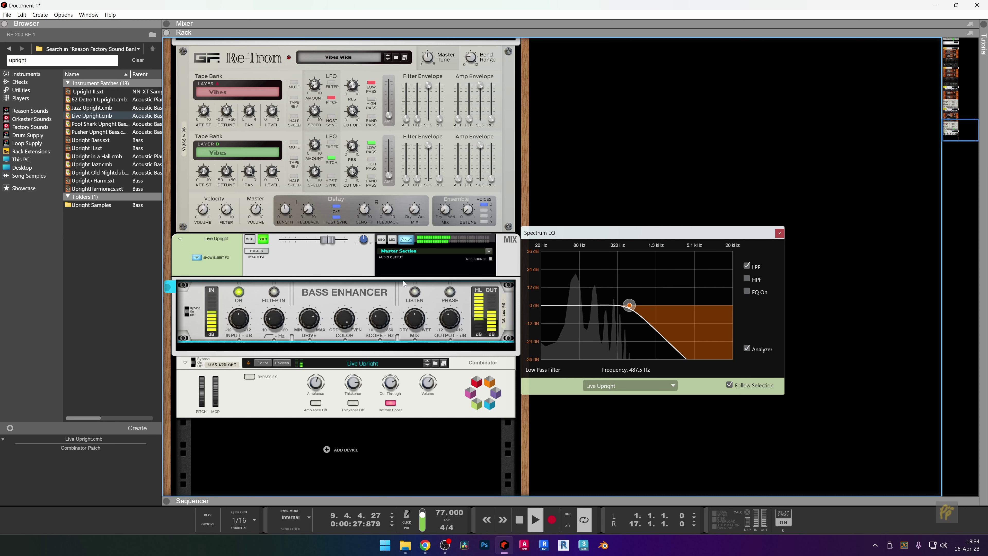
pyautogui.click(415, 296)
pyautogui.click(415, 293)
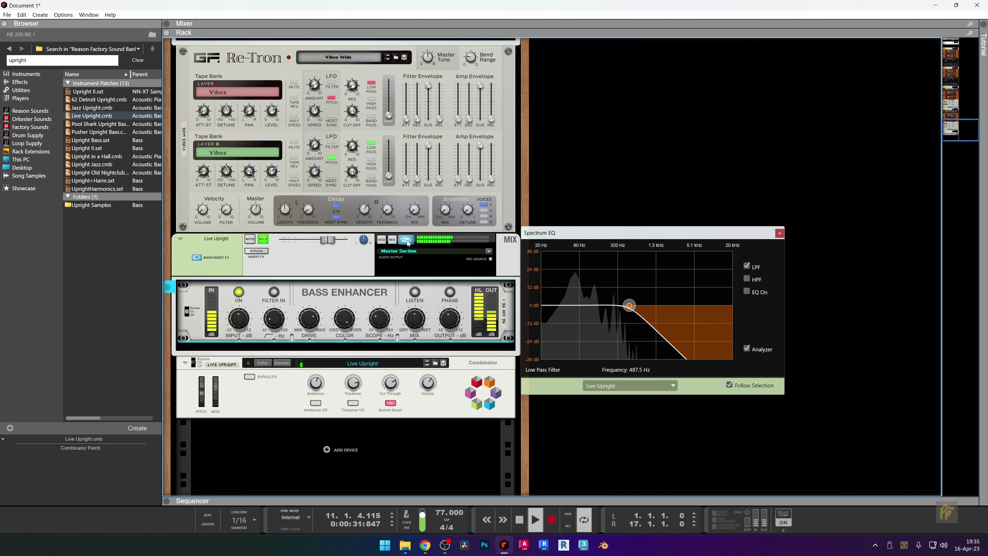
# Close the Spectrum EQ, stop playback and return to the sequencer with the Live Upright solo cleared.
pyautogui.click(421, 317)
pyautogui.press('space')
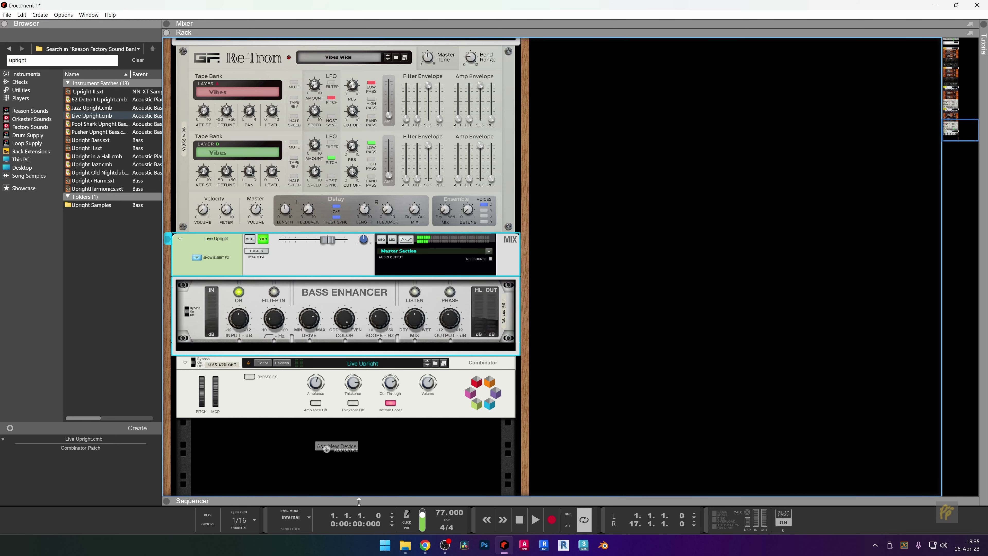
pyautogui.press('F7')
pyautogui.click(316, 70)
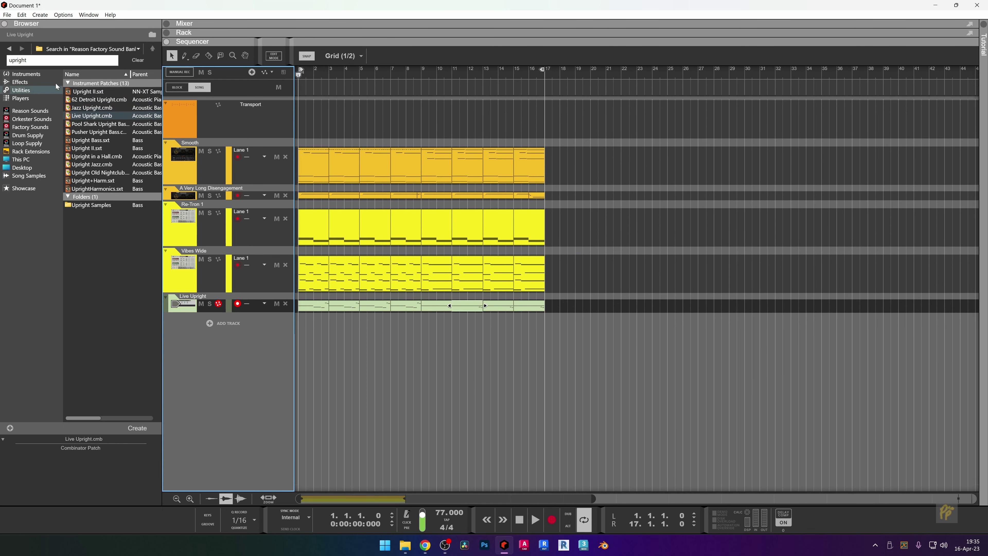
# Browse This PC and open the Musica (M:) drive.
pyautogui.click(30, 168)
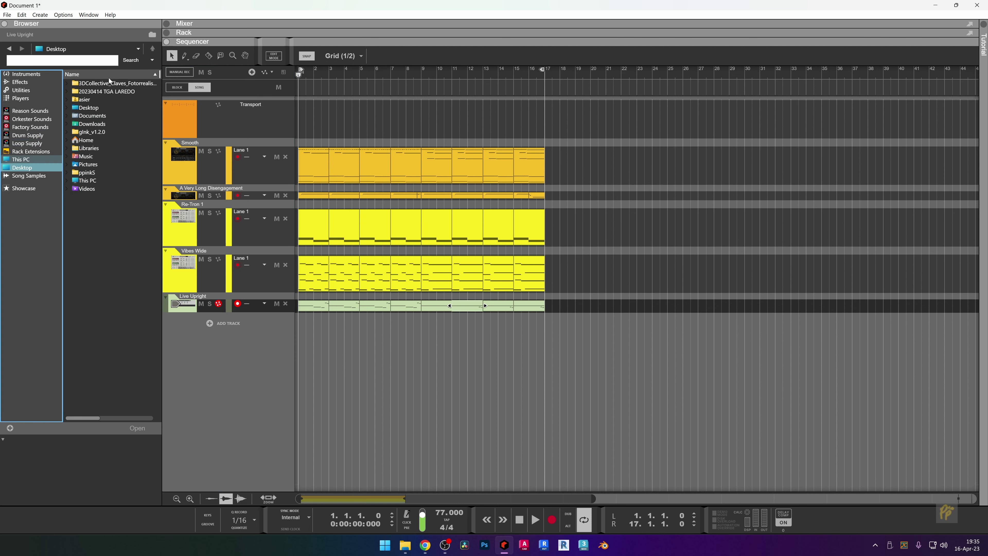
pyautogui.click(24, 160)
pyautogui.click(114, 100)
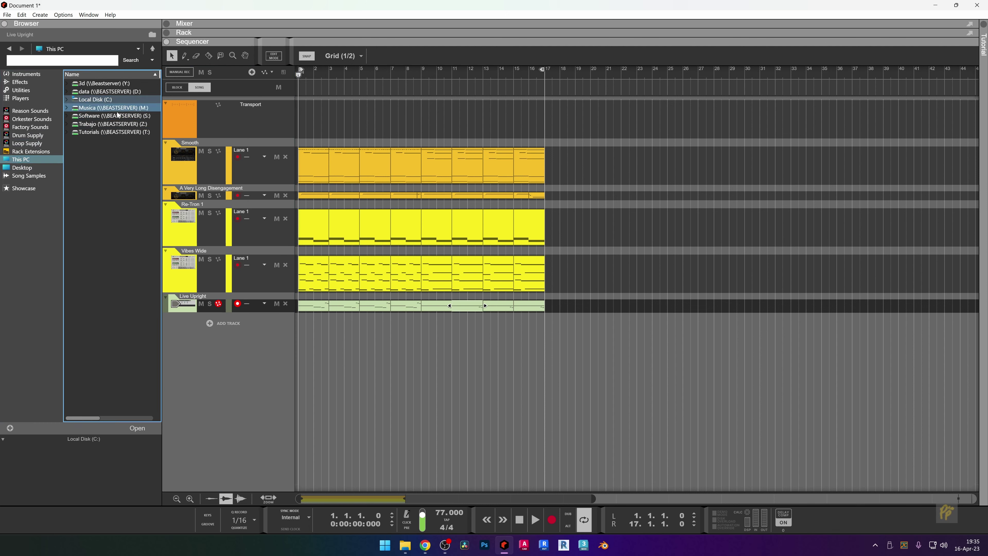
pyautogui.click(104, 107)
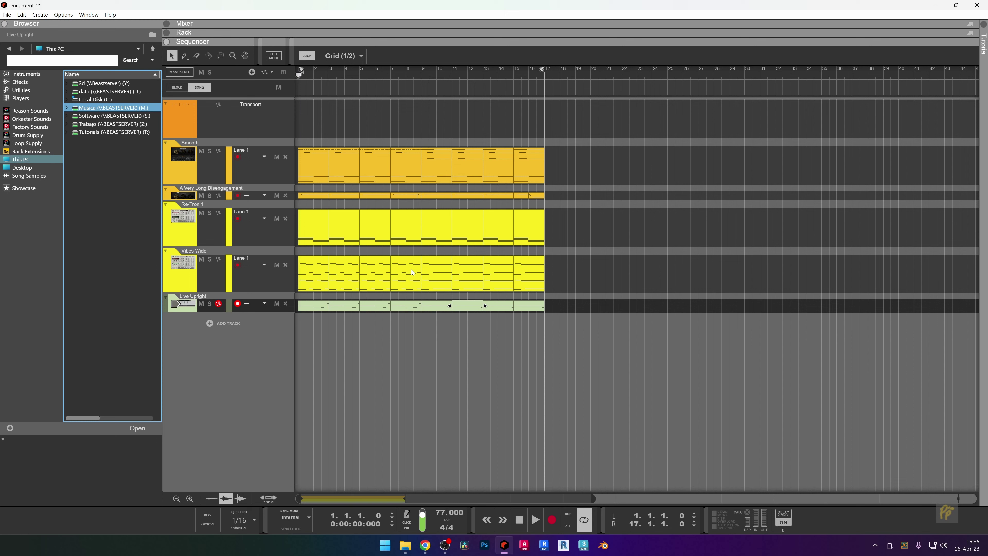
pyautogui.press('Return')
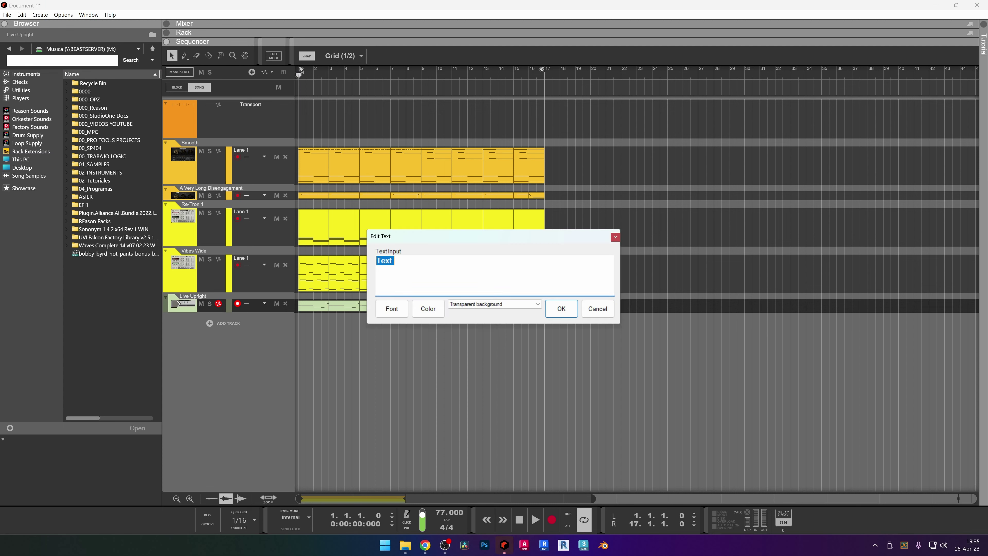
# Start the on-screen note with "Now we have the main body of the beat. Some 8 bars for verse ither 8 for chorus.".
pyautogui.write('Now ')
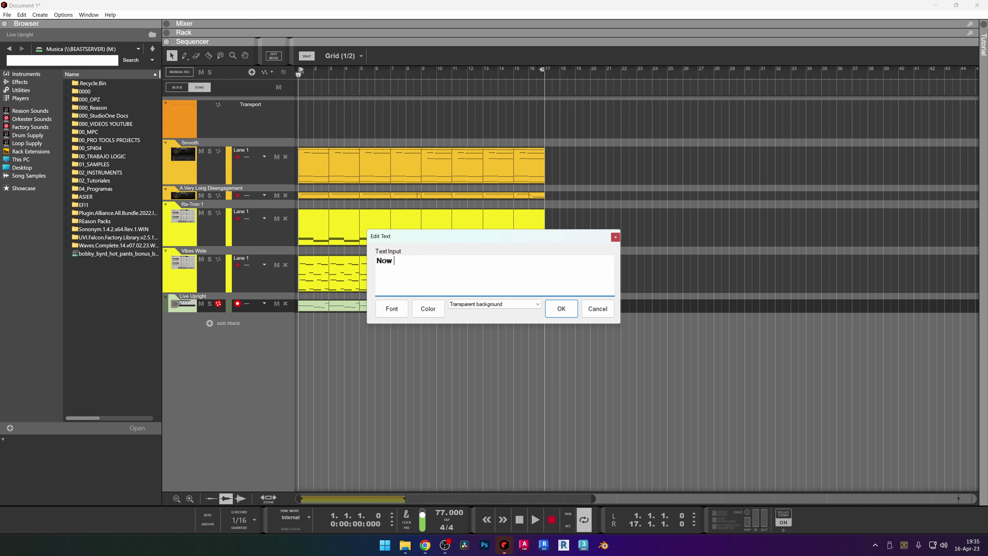
pyautogui.write('we have the main bo')
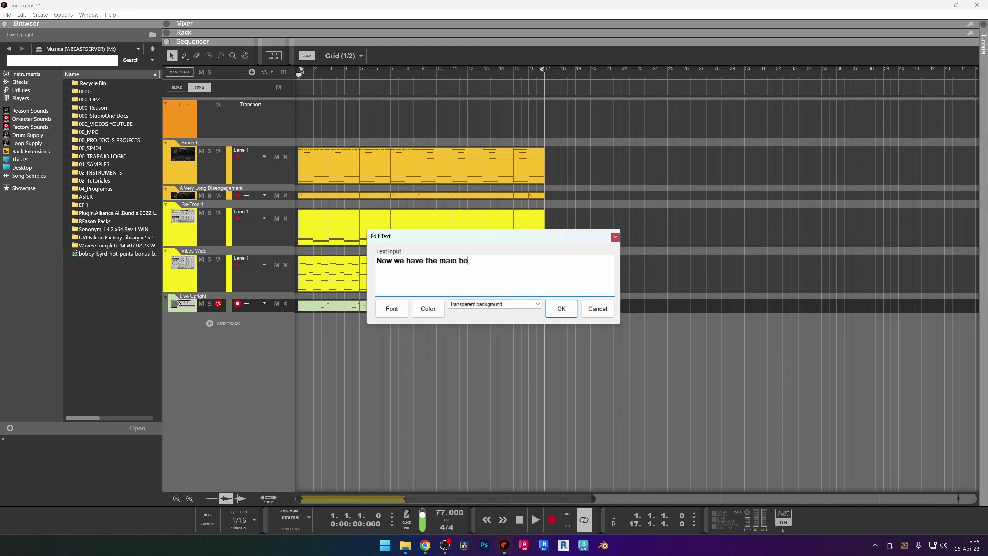
pyautogui.write('dy of the beat. Some 8 bars ')
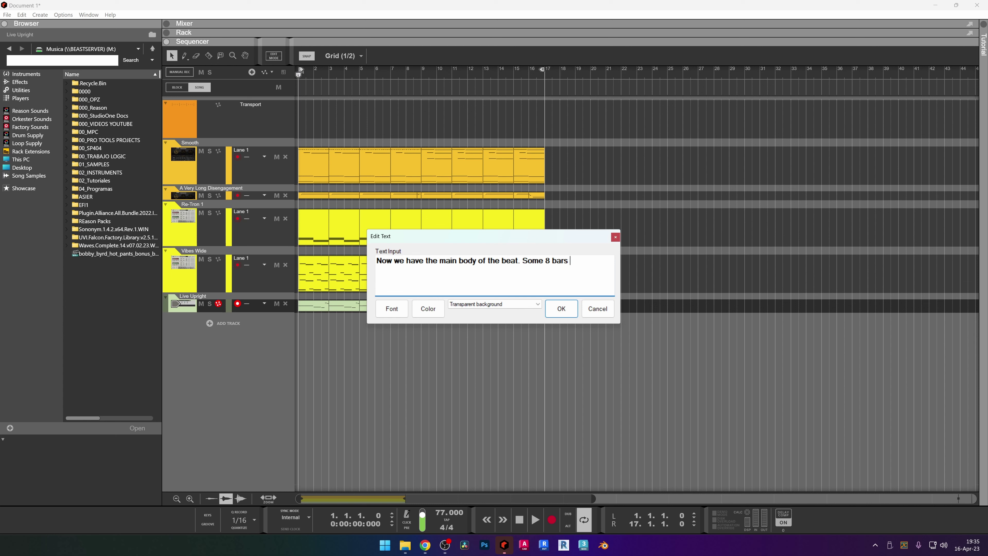
pyautogui.write('for verse som')
pyautogui.write('e')
pyautogui.press('BackSpace')
pyautogui.press('BackSpace')
pyautogui.press('BackSpace')
pyautogui.press('BackSpace')
pyautogui.press('BackSpace')
pyautogui.write("ither 8 for chorus. I'm th")
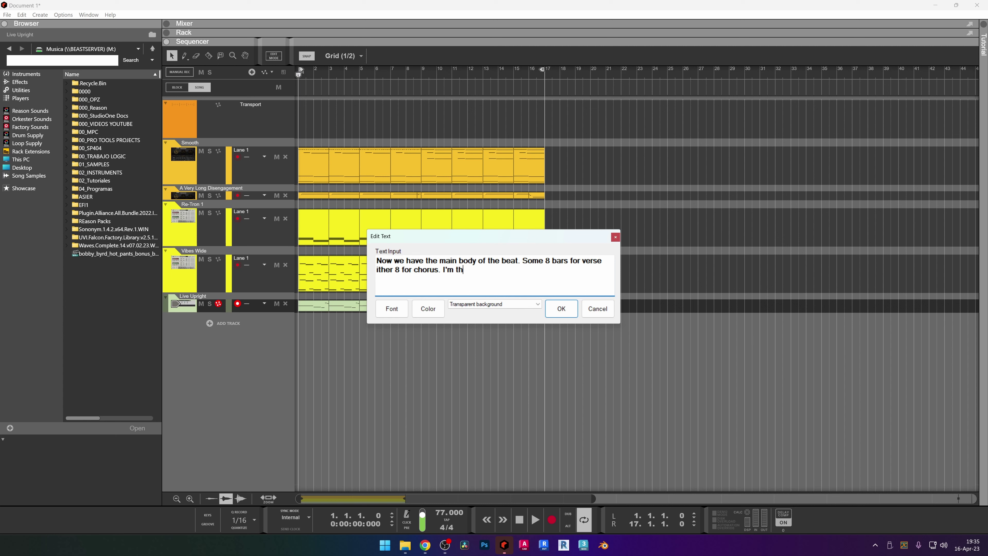
# Continue the note with "I'm thinking no intro for this one,".
pyautogui.write('inking no intro')
pyautogui.write(' gfo')
pyautogui.press('BackSpace')
pyautogui.press('BackSpace')
pyautogui.press('BackSpace')
pyautogui.write('for this io')
pyautogui.press('BackSpace')
pyautogui.press('BackSpace')
pyautogui.write('one,')
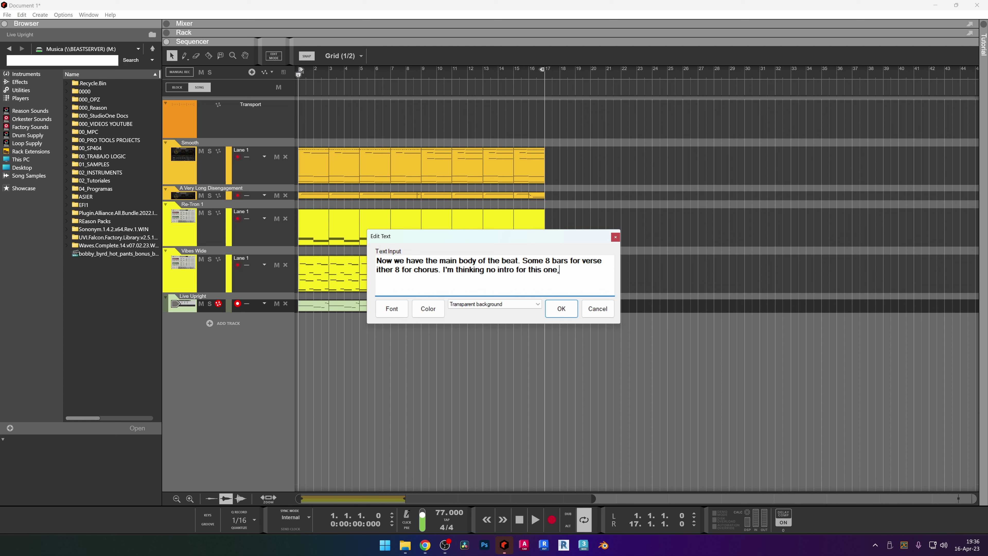
# Finish the note with "straight to drums, then a cut around bar 4 and come back again." and place it on screen.
pyautogui.write(' straig')
pyautogui.write('ht to')
pyautogui.write('drums')
pyautogui.write(', then some')
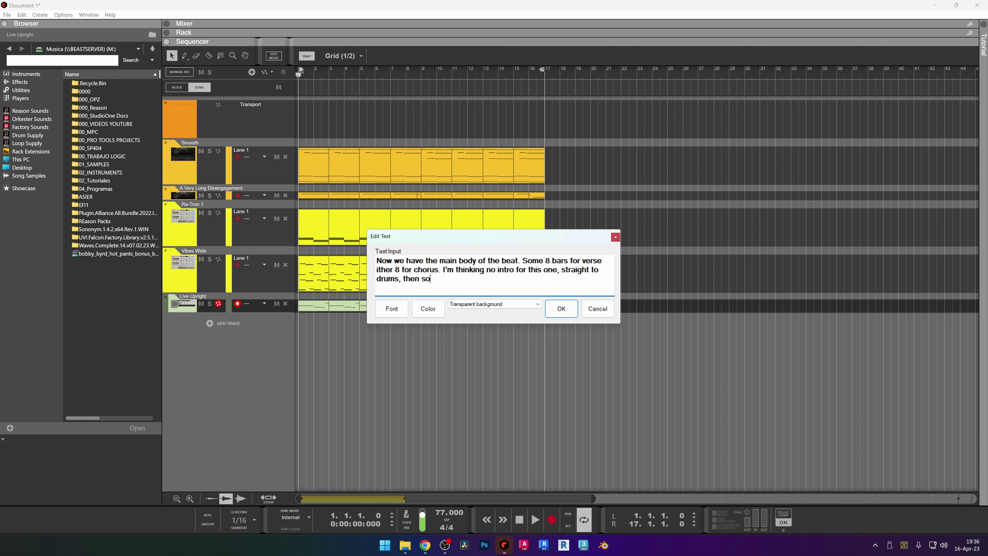
pyautogui.press('BackSpace')
pyautogui.press('BackSpace')
pyautogui.press('BackSpace')
pyautogui.press('BackSpace')
pyautogui.write('a cut around bar 4 and come again.')
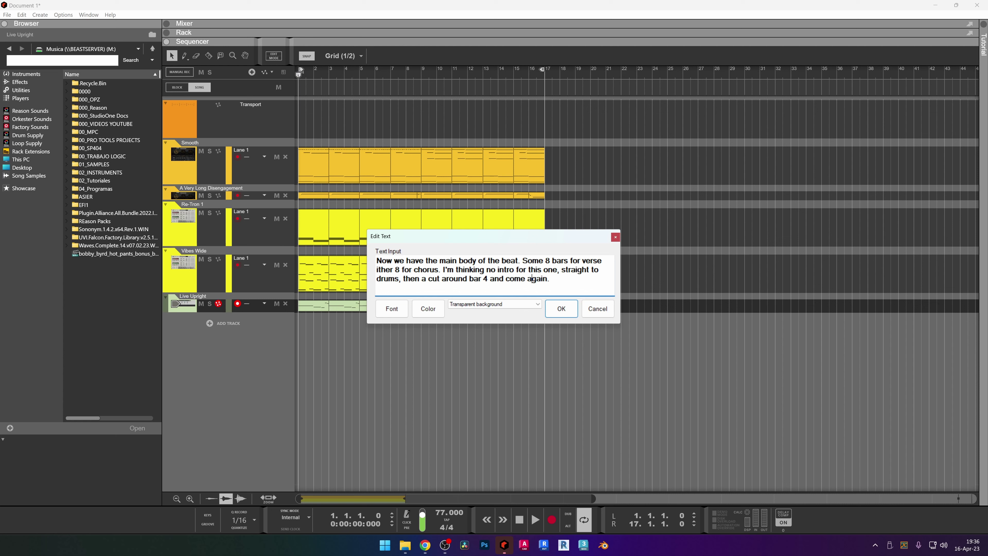
pyautogui.click(529, 278)
pyautogui.write('back')
pyautogui.press('Return')
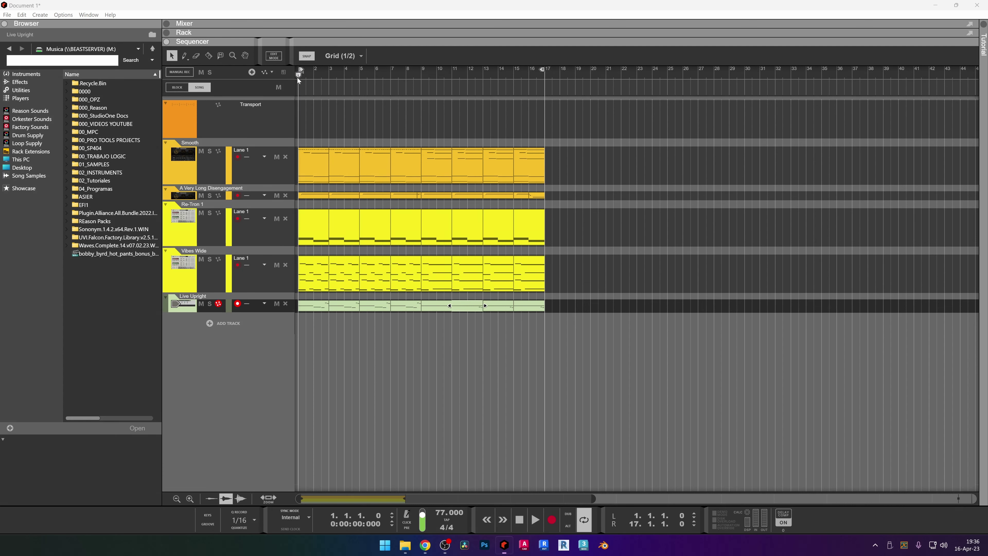
# Dismiss the note, clear the Live Upright solo in the rack and play the full arrangement briefly from bar 1.
pyautogui.click(302, 79)
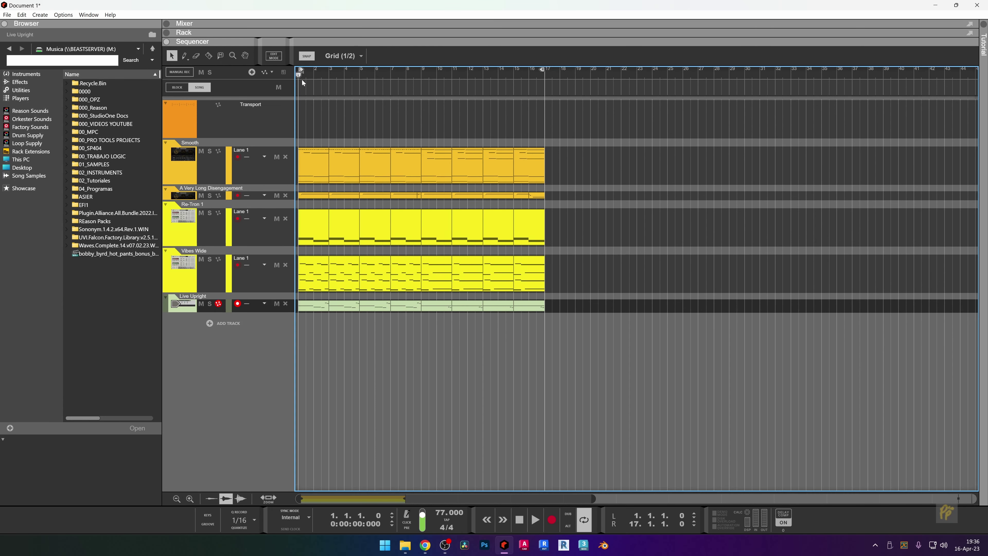
pyautogui.press('space')
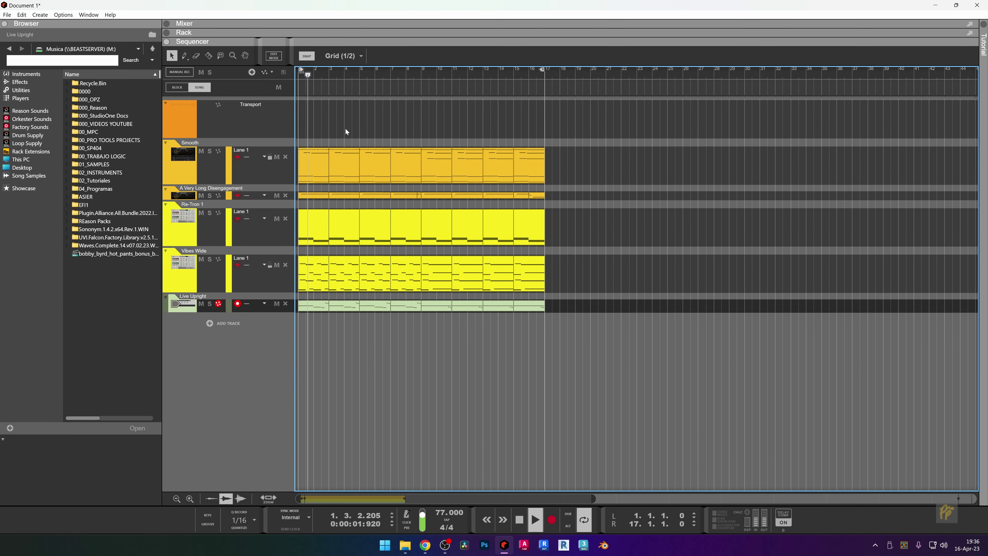
pyautogui.press('space')
pyautogui.moveTo(256, 43); pyautogui.dragTo(273, 452)
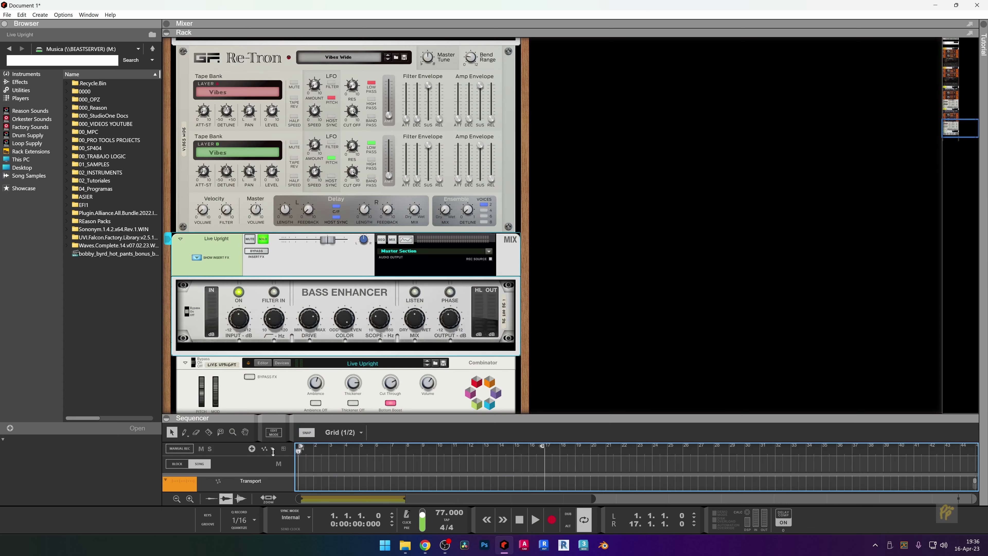
pyautogui.click(268, 259)
pyautogui.moveTo(353, 417); pyautogui.dragTo(412, 17)
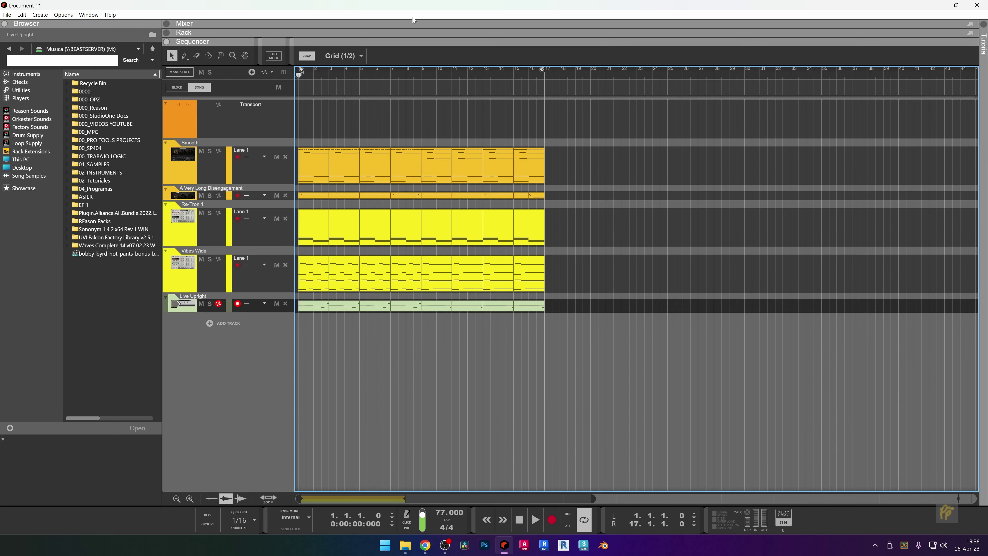
pyautogui.press('space')
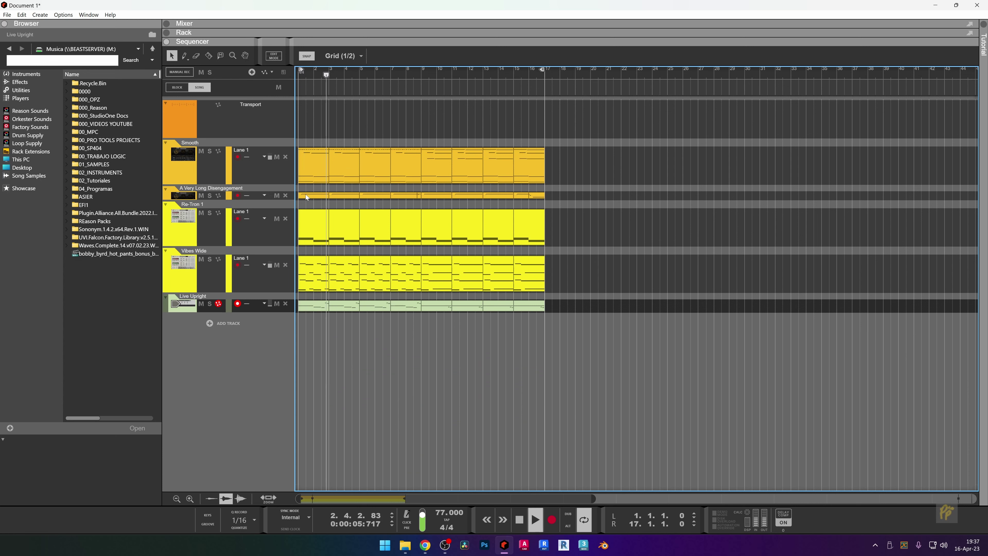
pyautogui.press('space')
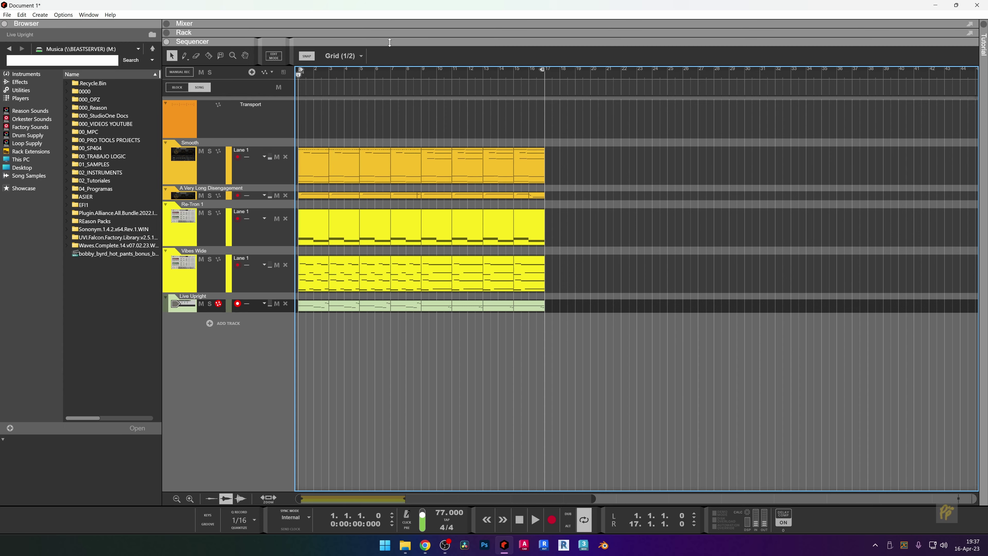
# Audition Live Upright soloed in the rack, then clear its solo.
pyautogui.press('F6')
pyautogui.scroll(4, 267, 238)
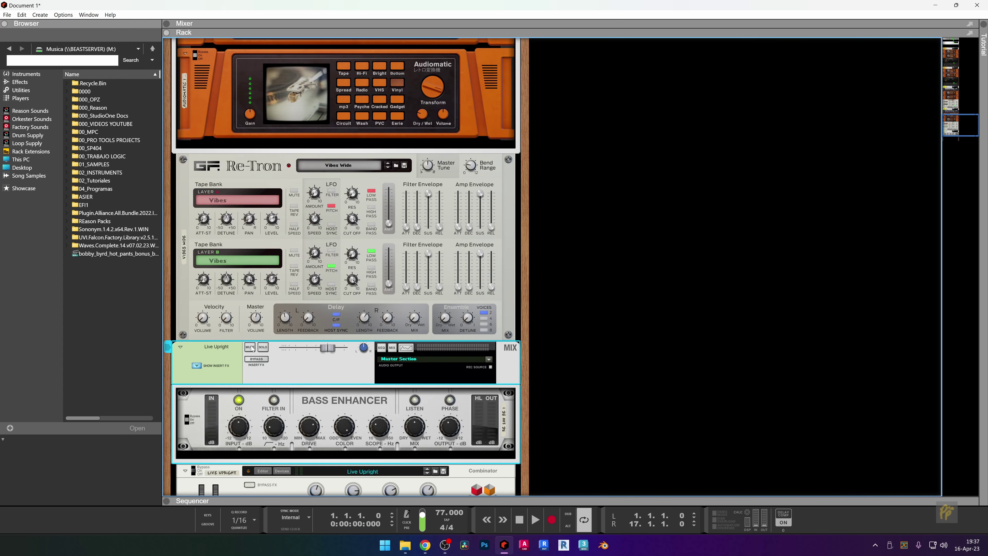
pyautogui.click(263, 347)
pyautogui.press('space')
pyautogui.press('space')
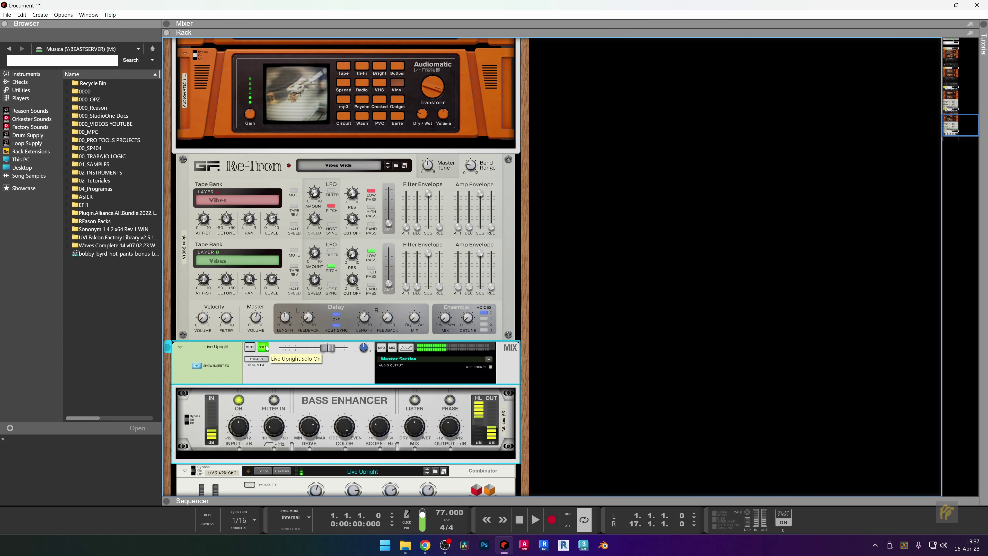
pyautogui.click(263, 347)
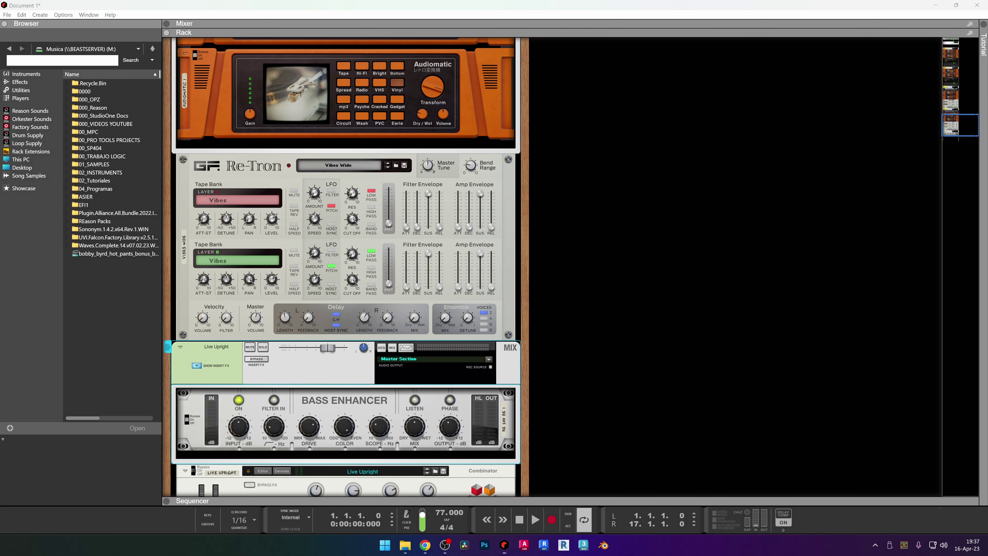
# Start a new on-screen note reading "Now Im checking if the volume in my mixer is around -12db for all the instruments".
pyautogui.click(946, 513)
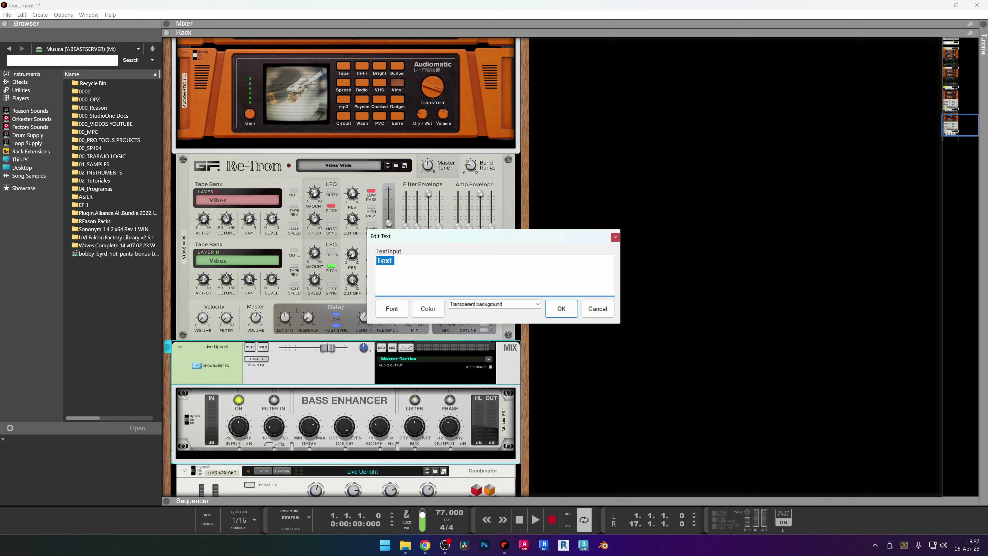
pyautogui.write('Now Im checking if the')
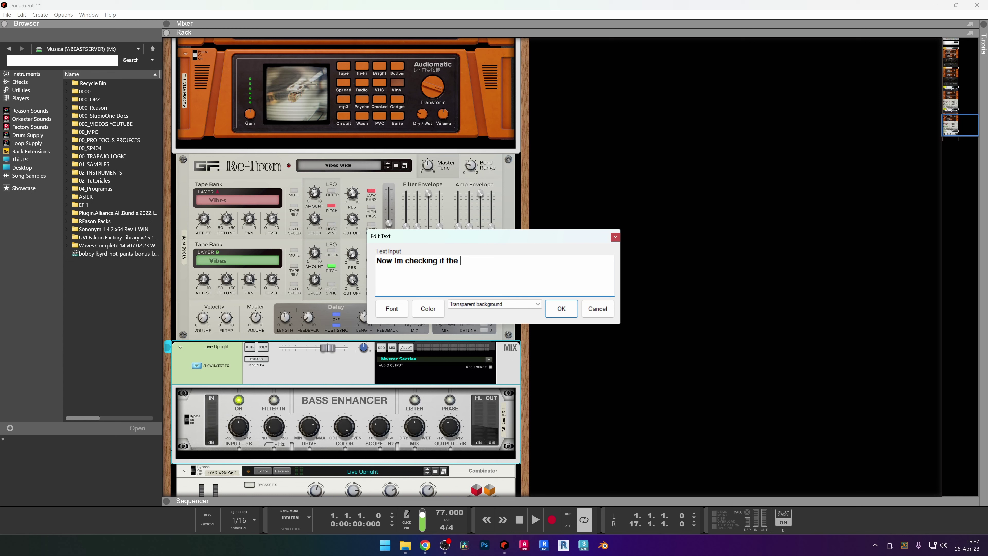
pyautogui.write(' volume in my mixer is around 0')
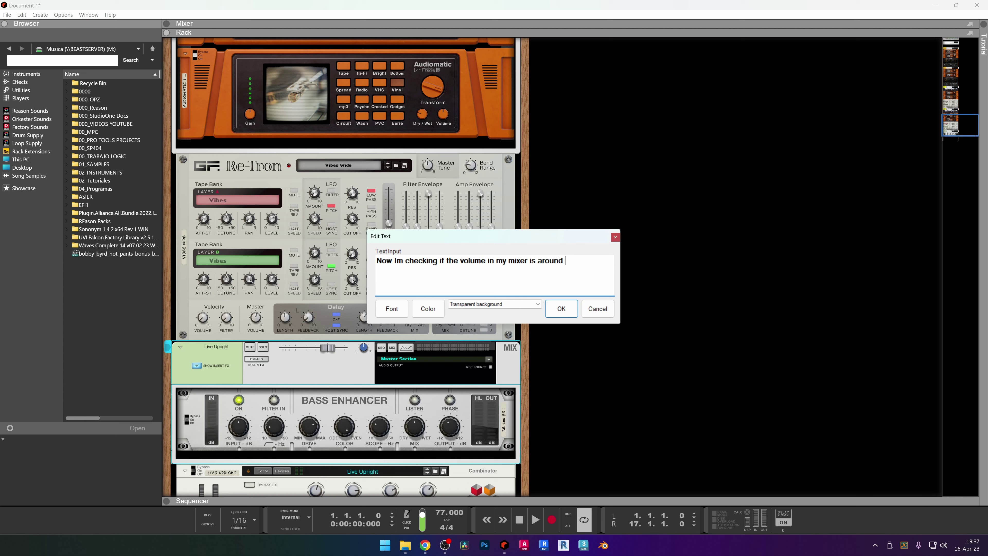
pyautogui.press('BackSpace')
pyautogui.write('-12db for all the instruments')
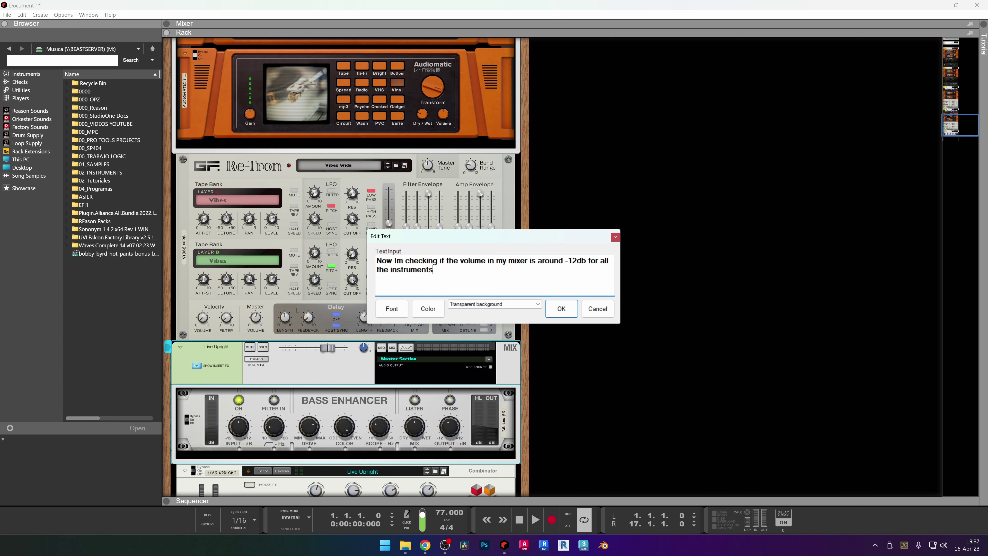
# Complete the note with "and bass. This way mixing is much easier later.You cannot see this part." and place it on screen.
pyautogui.write(' and bass. This way mixing i')
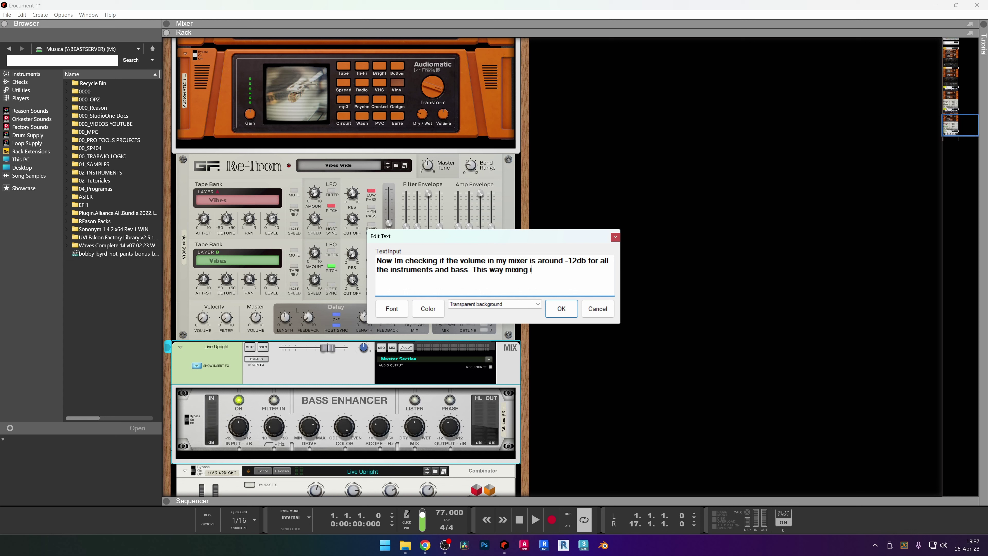
pyautogui.write('s much easier later.You can')
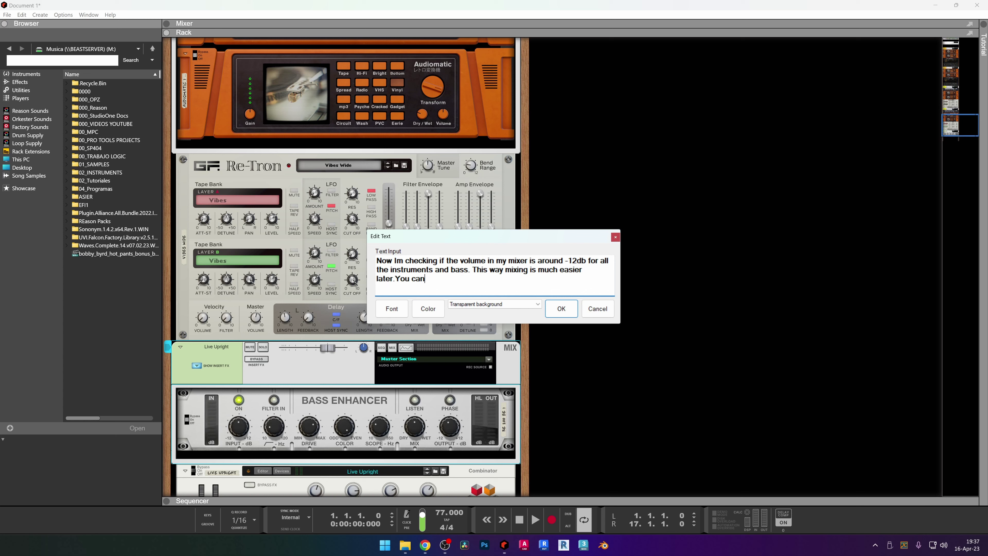
pyautogui.write('not see this part.')
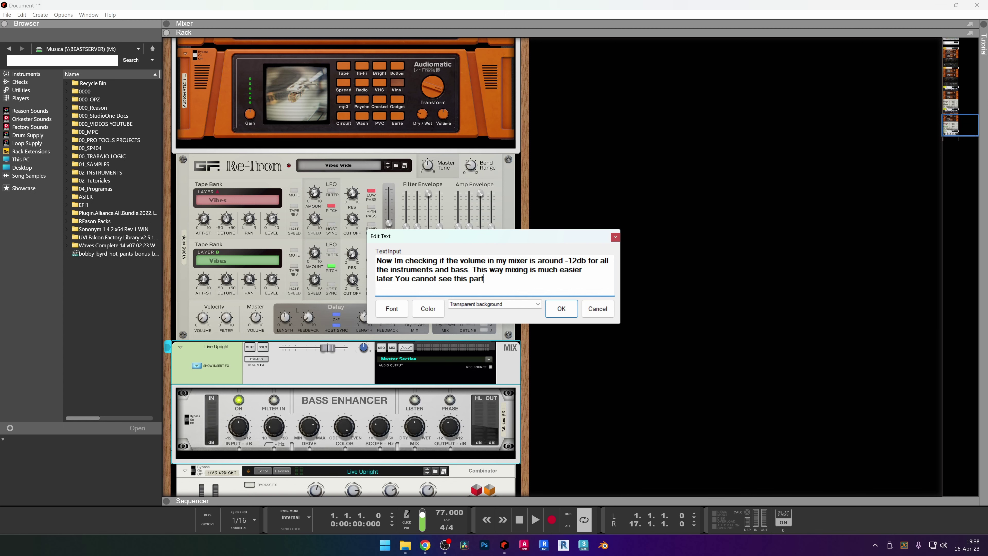
pyautogui.click(559, 302)
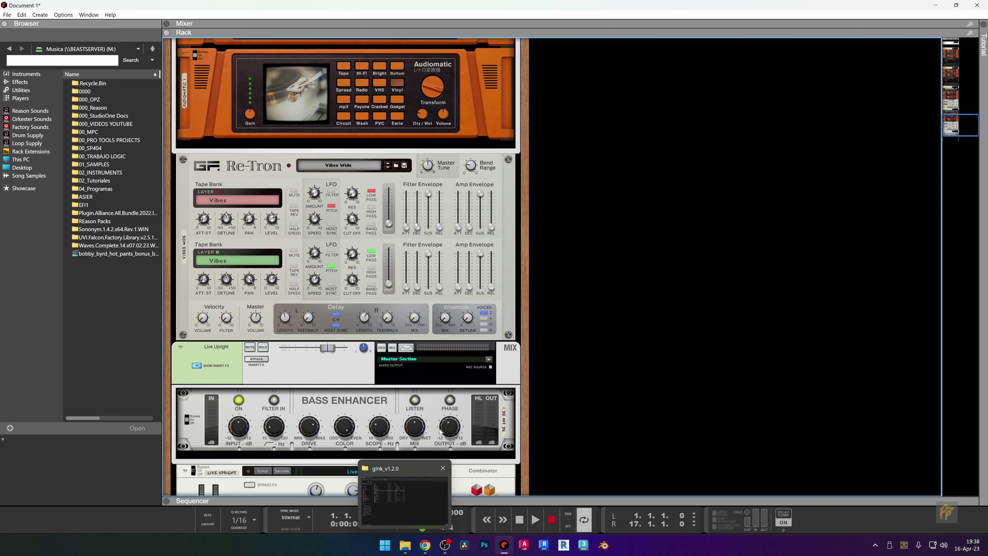
# Solo Live Upright and play it briefly to check its channel level.
pyautogui.click(267, 383)
pyautogui.press('space')
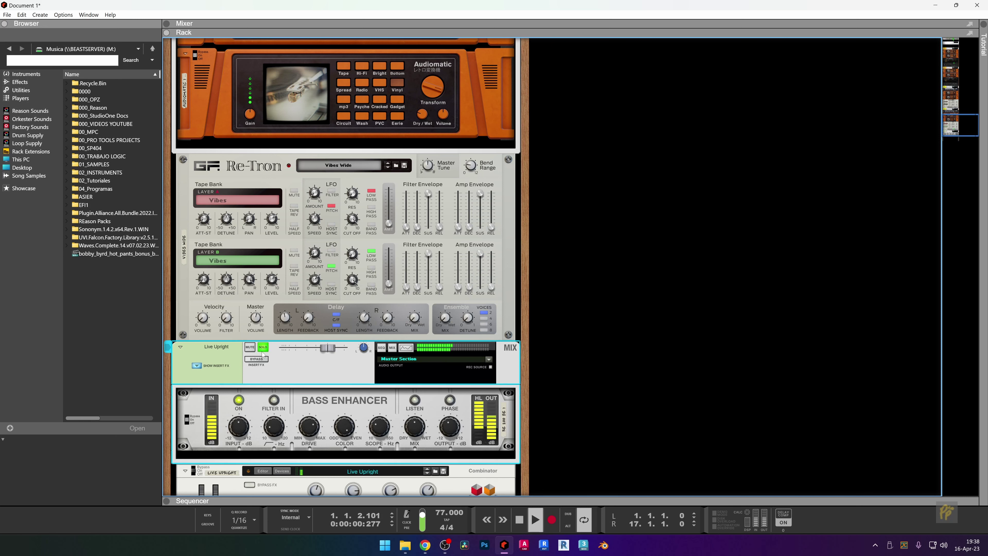
pyautogui.click(263, 347)
pyautogui.press('space')
# Switch the solo from Live Upright to the Vibes Wide channel and start playback.
pyautogui.scroll(8, 276, 315)
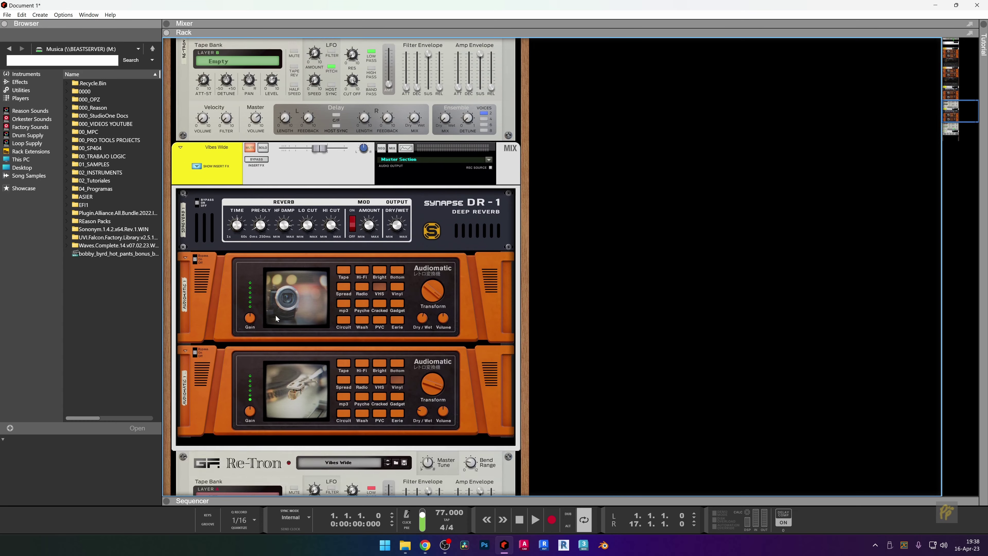
pyautogui.click(263, 201)
pyautogui.scroll(-9, 298, 306)
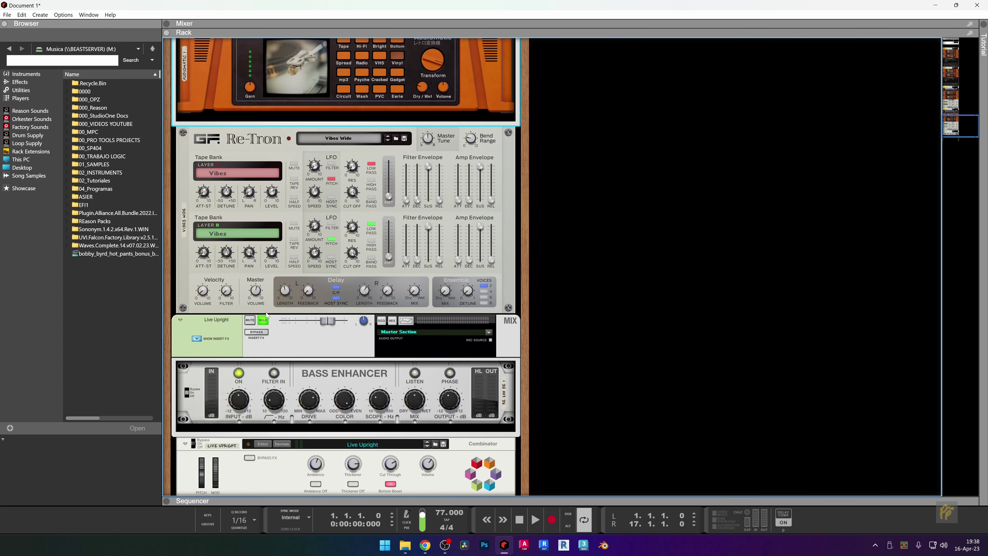
pyautogui.click(262, 319)
pyautogui.press('space')
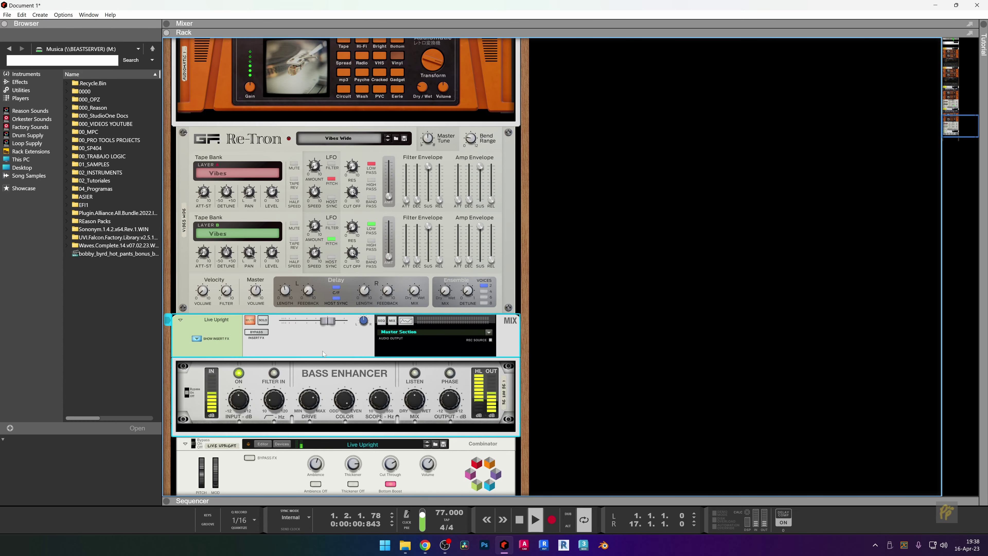
# Raise the Vibes Wide channel fader slightly and bypass its insert effects.
pyautogui.scroll(4, 322, 351)
pyautogui.scroll(4, 322, 351)
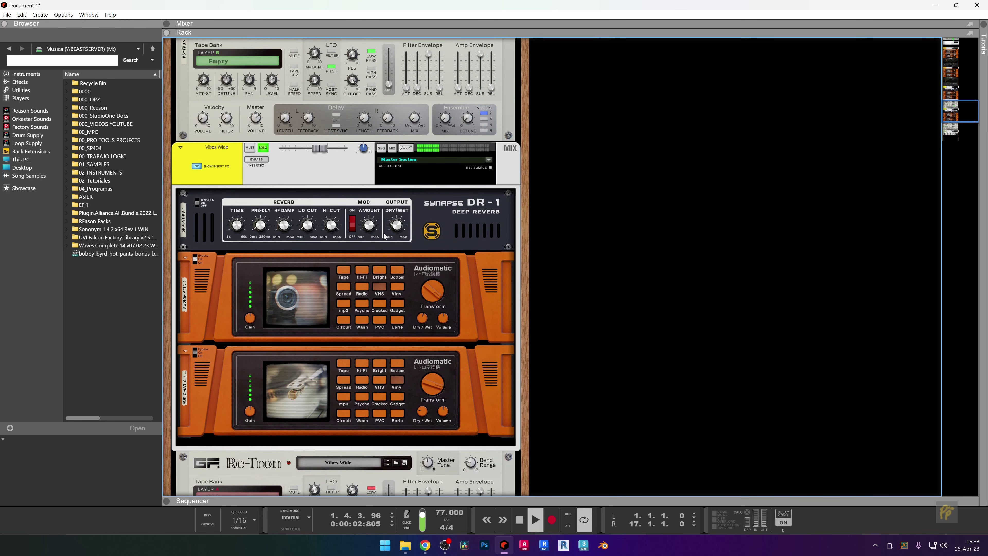
pyautogui.click(332, 157)
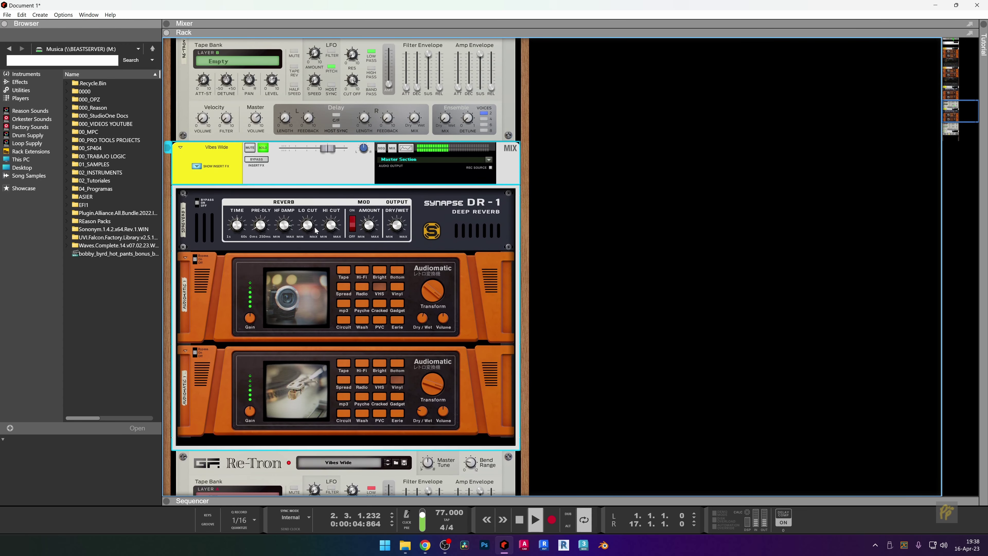
pyautogui.click(259, 159)
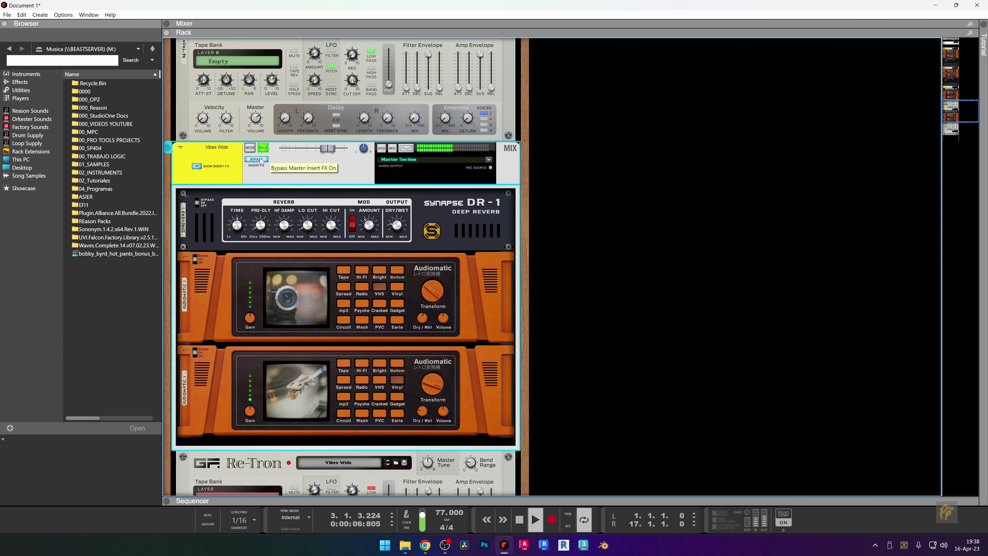
# Try adjusting the master volume of the Vibes Wide Re-Tron and undo the change.
pyautogui.scroll(-5, 260, 161)
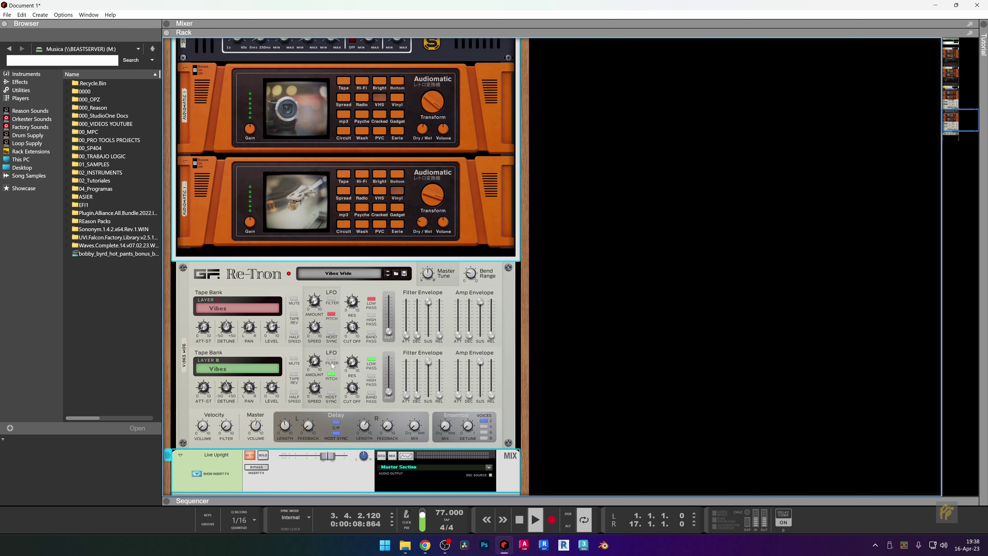
pyautogui.click(255, 429)
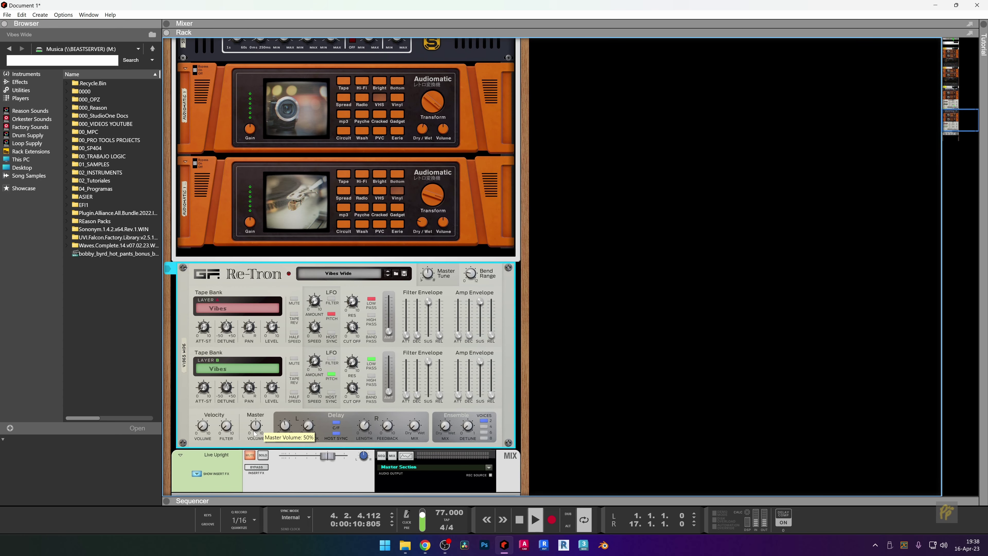
pyautogui.moveTo(253, 434); pyautogui.dragTo(251, 438)
pyautogui.hotkey('ctrl', 'z')
pyautogui.hotkey('ctrl', 'z')
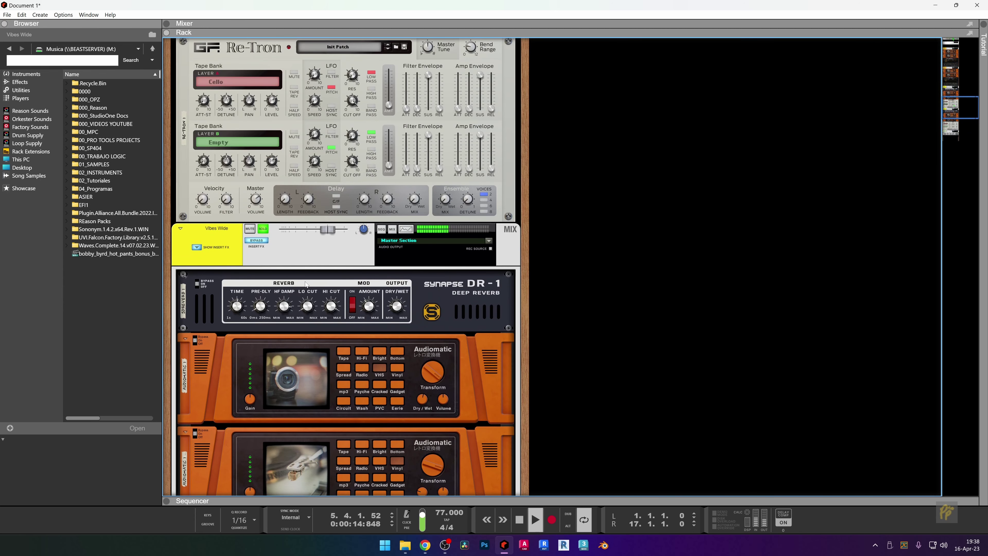
# Re-enable the Vibes Wide channel's insert effects and stop playback.
pyautogui.click(256, 240)
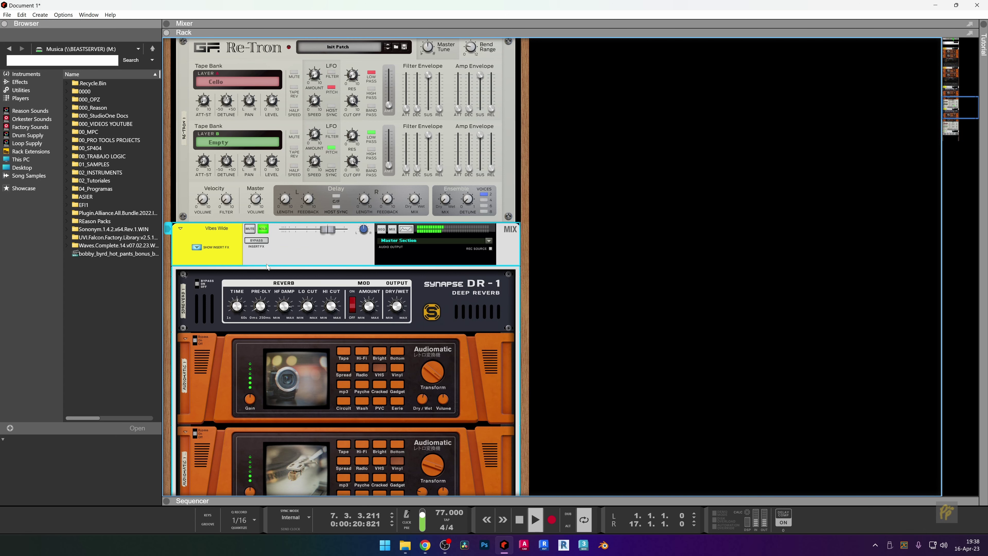
pyautogui.press('space')
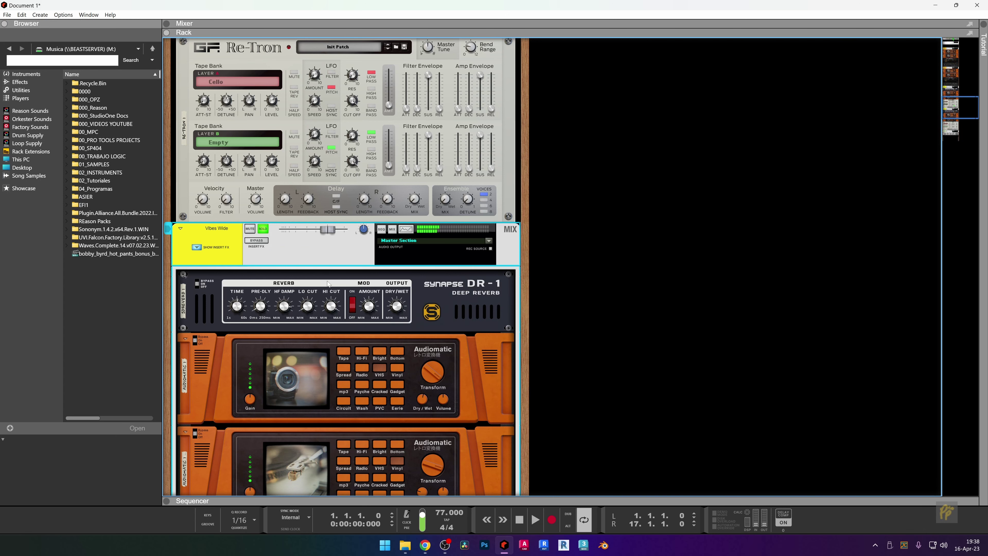
pyautogui.hotkey('ctrl', 'z')
# Solo Re-Tron 1 in place of Vibes Wide, raise its channel fader slightly, bypass its insert effects and start playback.
pyautogui.click(263, 164)
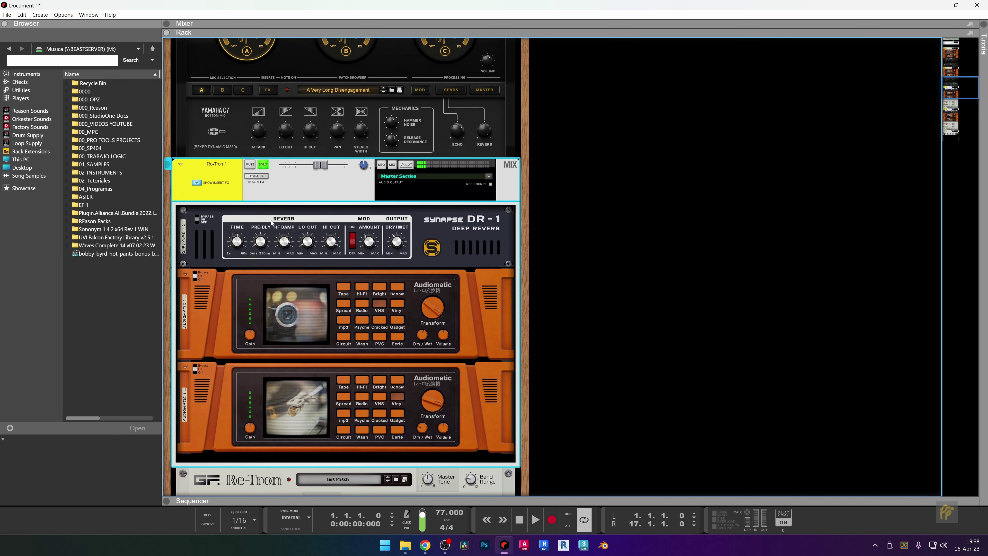
pyautogui.click(256, 176)
pyautogui.scroll(-5, 311, 264)
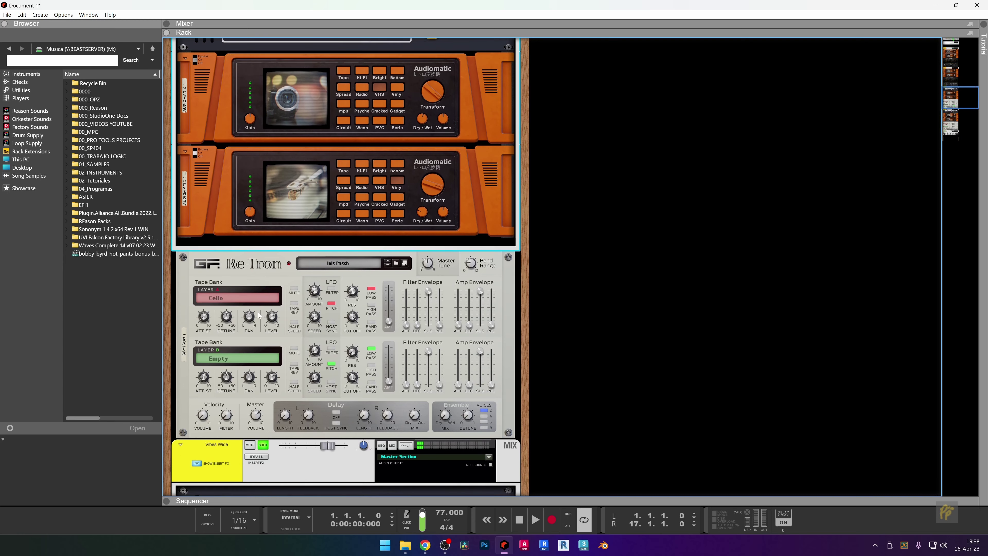
pyautogui.scroll(-1, 254, 297)
pyautogui.click(250, 417)
pyautogui.click(263, 417)
pyautogui.press('space')
# Set the master volume of Re-Tron 1's instrument to 94% during playback, and stop playback.
pyautogui.scroll(3, 390, 311)
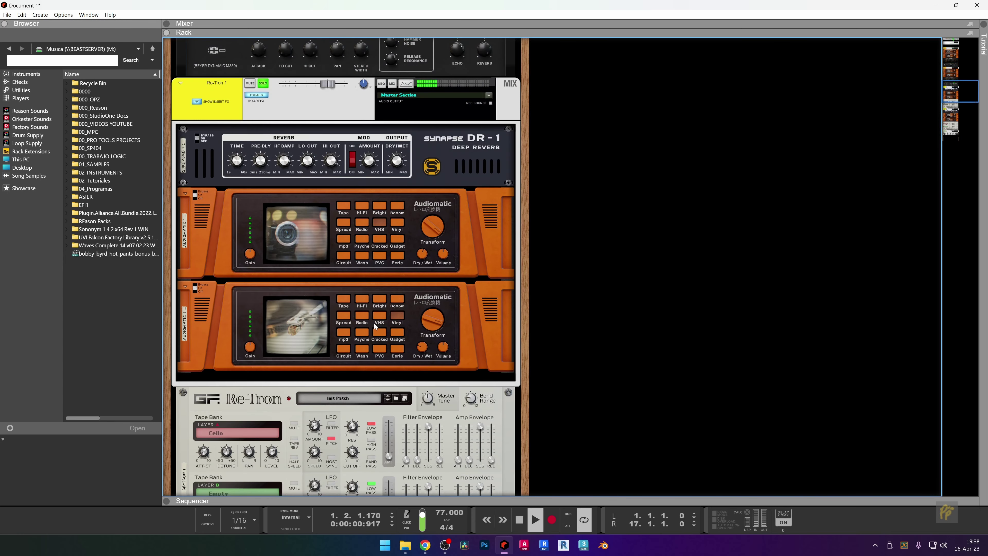
pyautogui.scroll(-2, 375, 323)
pyautogui.click(256, 446)
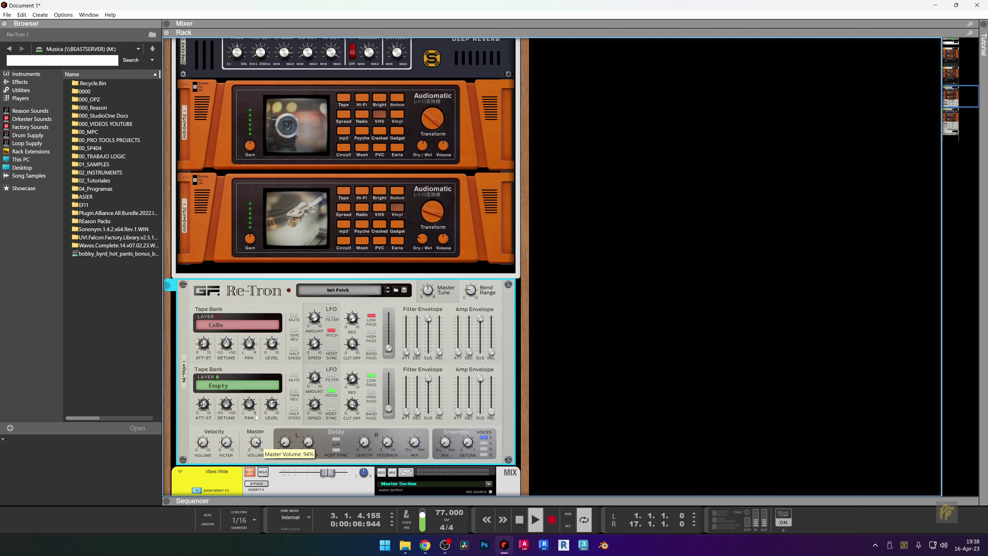
pyautogui.moveTo(253, 411); pyautogui.dragTo(253, 408)
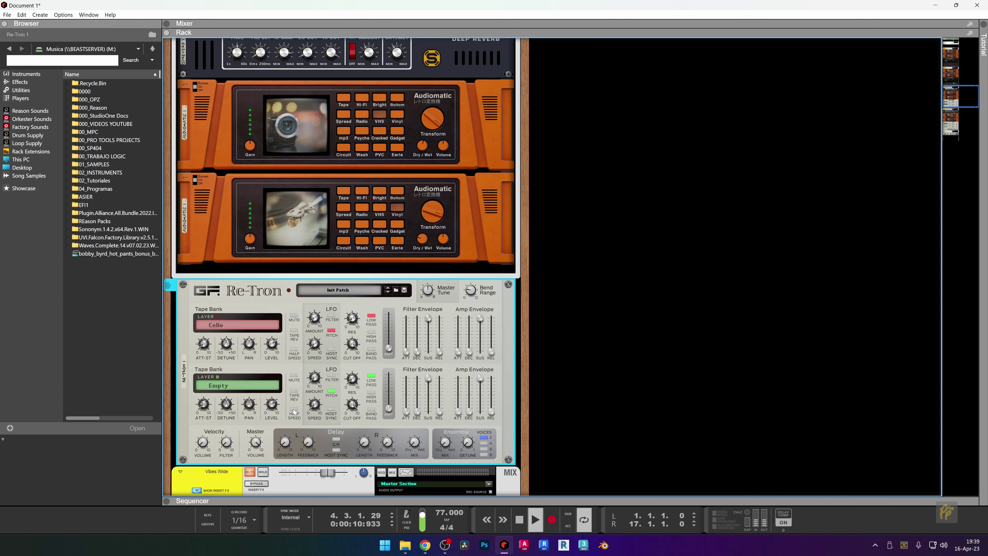
pyautogui.press('space')
# Re-enable Re-Tron 1's insert effects and adjust its second Audiomatic's volume while the channel plays.
pyautogui.scroll(5, 293, 407)
pyautogui.click(259, 150)
pyautogui.press('space')
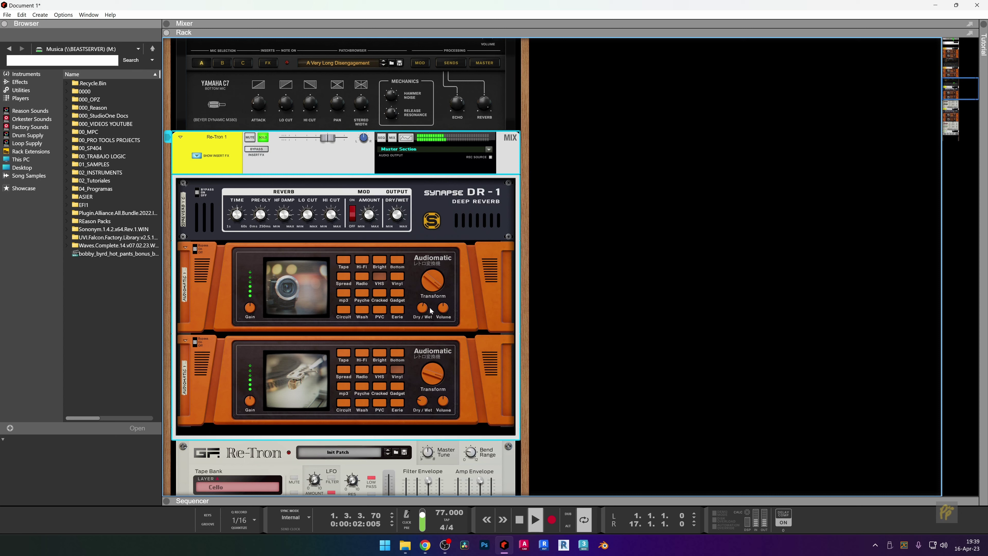
pyautogui.click(446, 408)
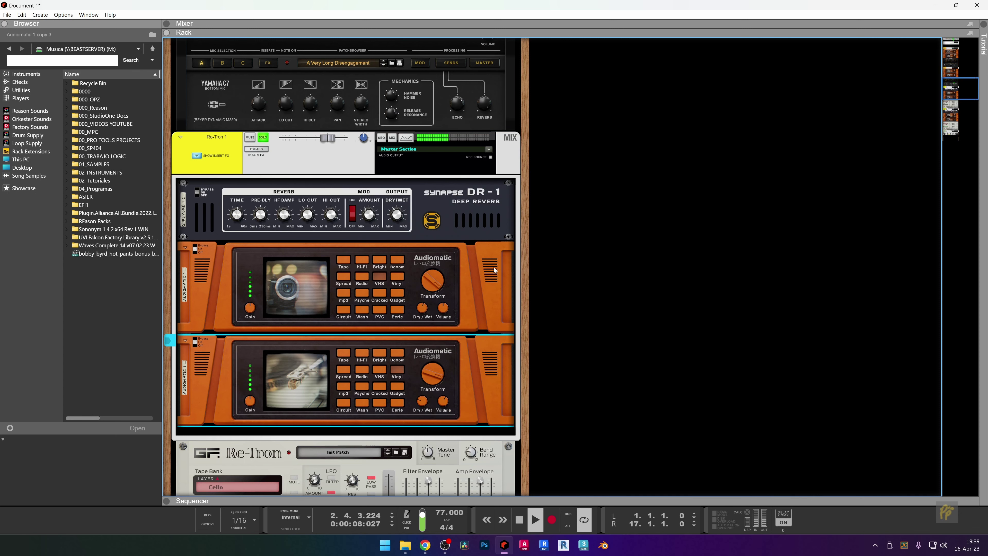
pyautogui.press('space')
# Solo the A Very Long Disengagement channel, raise its fader, bypass its insert effects and start playback.
pyautogui.scroll(10, 268, 138)
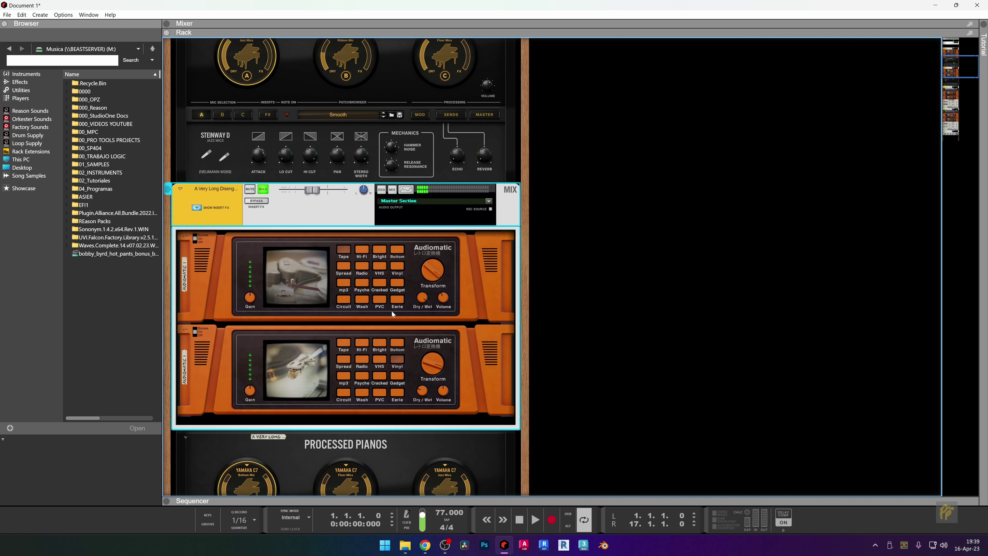
pyautogui.scroll(-8, 391, 311)
pyautogui.scroll(5, 366, 311)
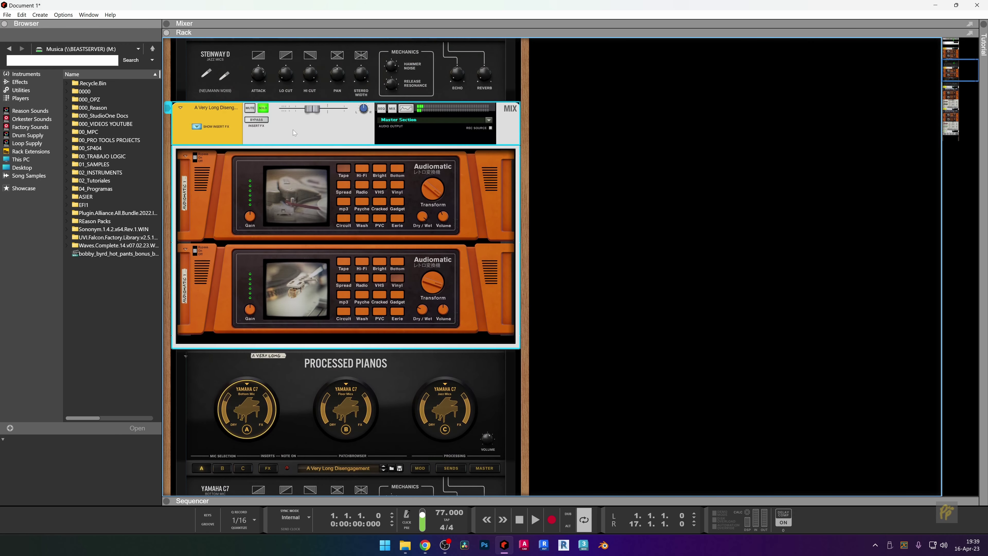
pyautogui.click(258, 120)
pyautogui.press('space')
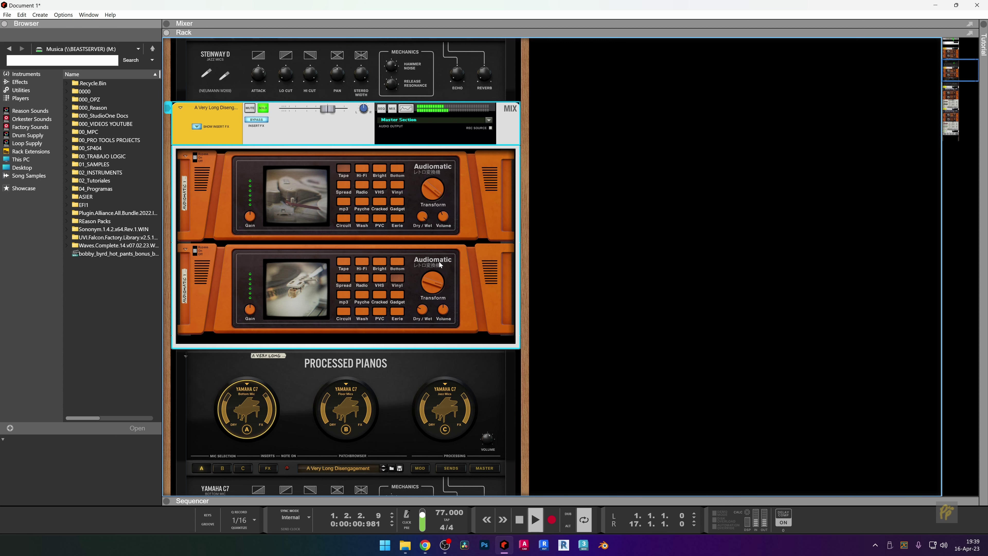
pyautogui.scroll(-3, 411, 267)
pyautogui.scroll(-3, 410, 267)
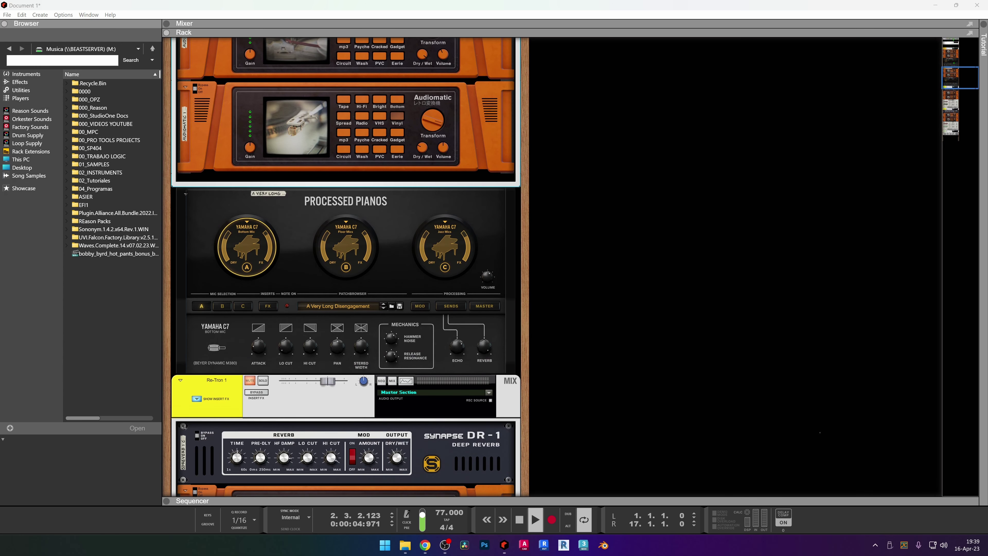
# Try to annotate the screen with the note "Too loud".
pyautogui.press('BackSpace')
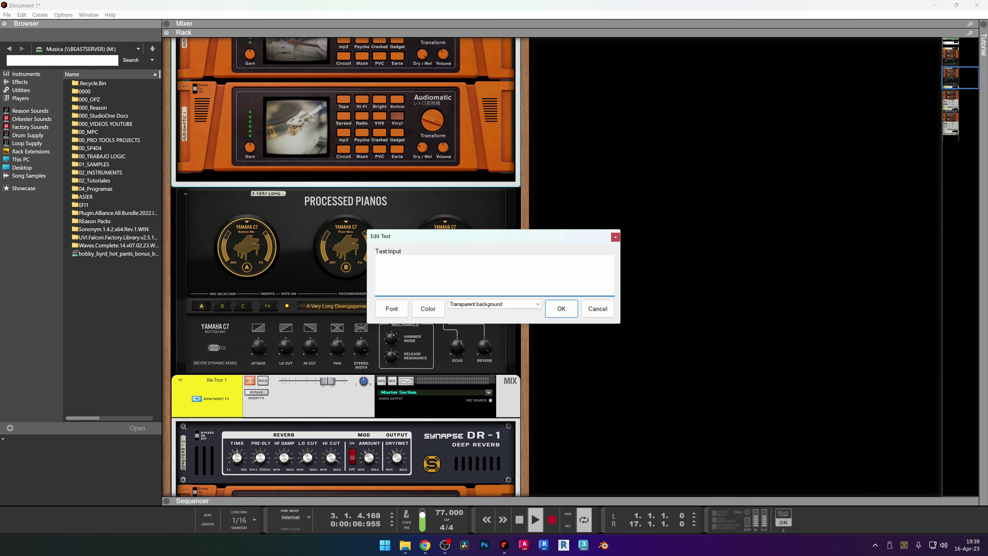
pyautogui.write('Too loud')
pyautogui.click(598, 308)
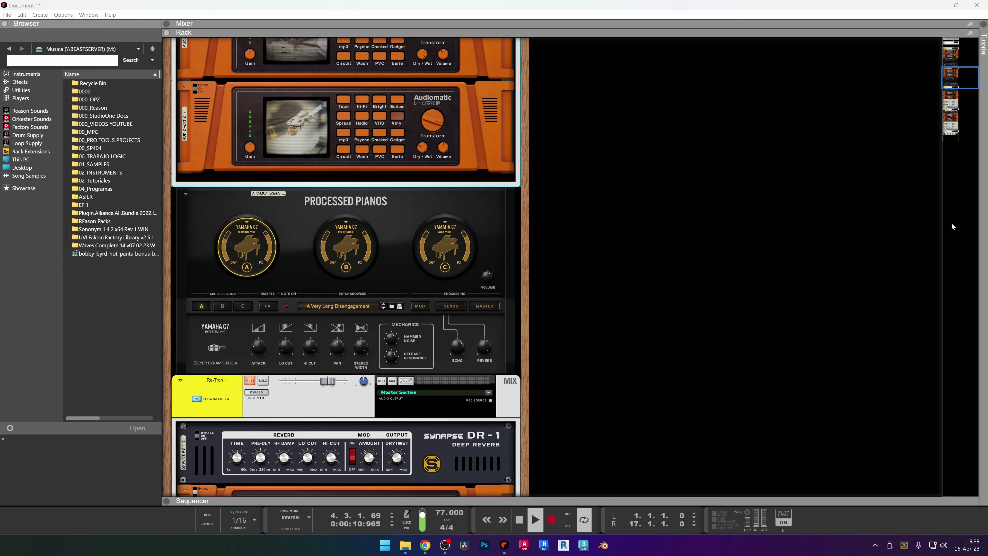
pyautogui.click(851, 212)
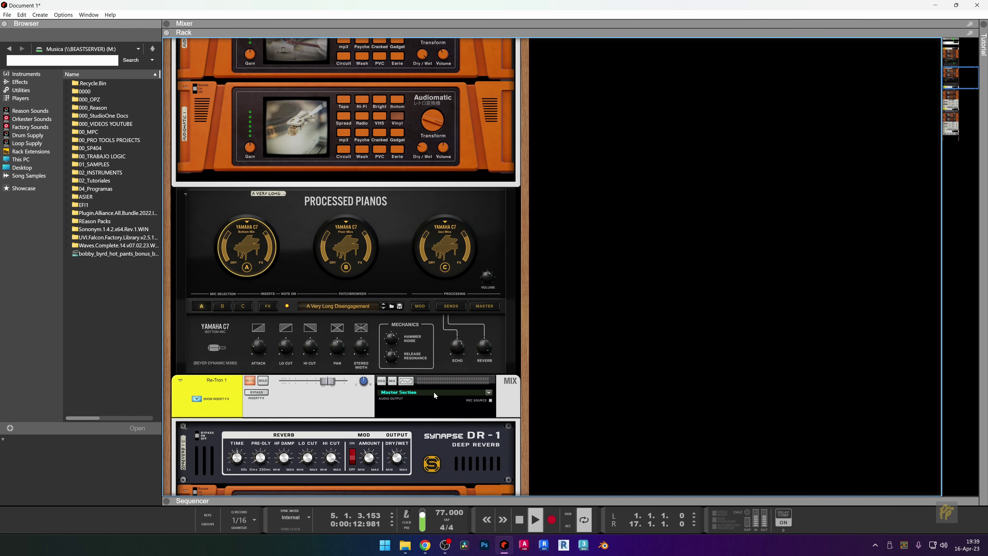
# Set the A Very Long Disengagement piano's volume to -7.4 dB, re-enable its channel's insert effects and stop playback.
pyautogui.click(484, 290)
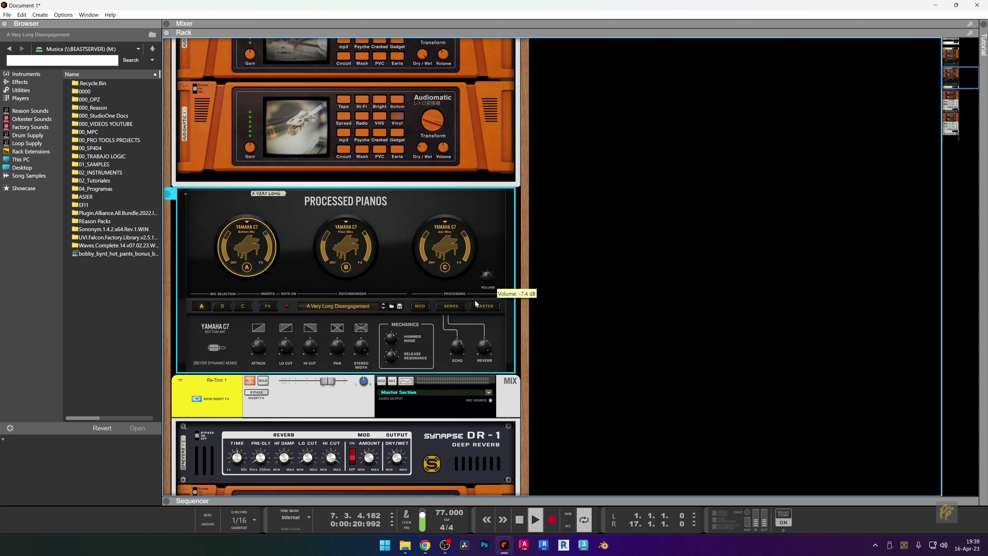
pyautogui.scroll(5, 406, 351)
pyautogui.click(257, 201)
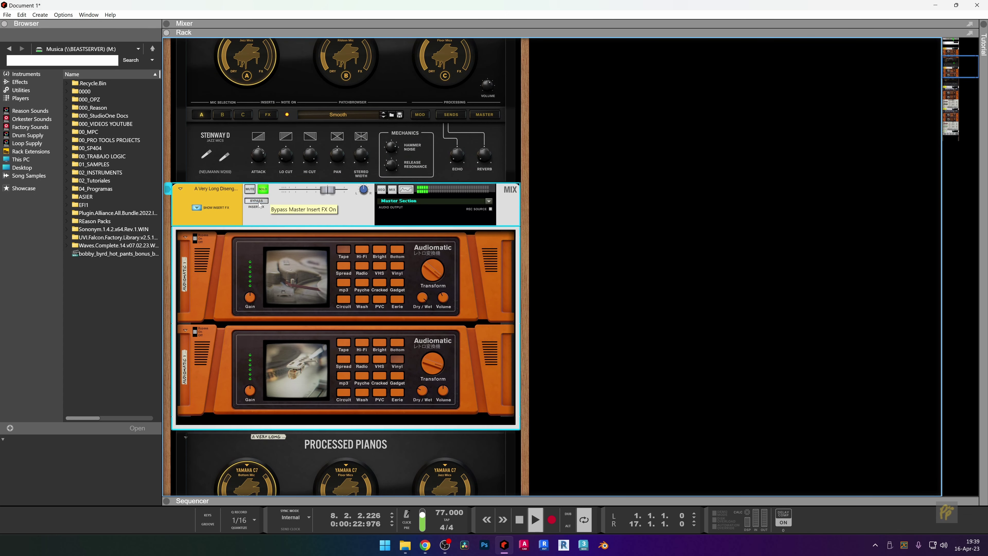
pyautogui.press('space')
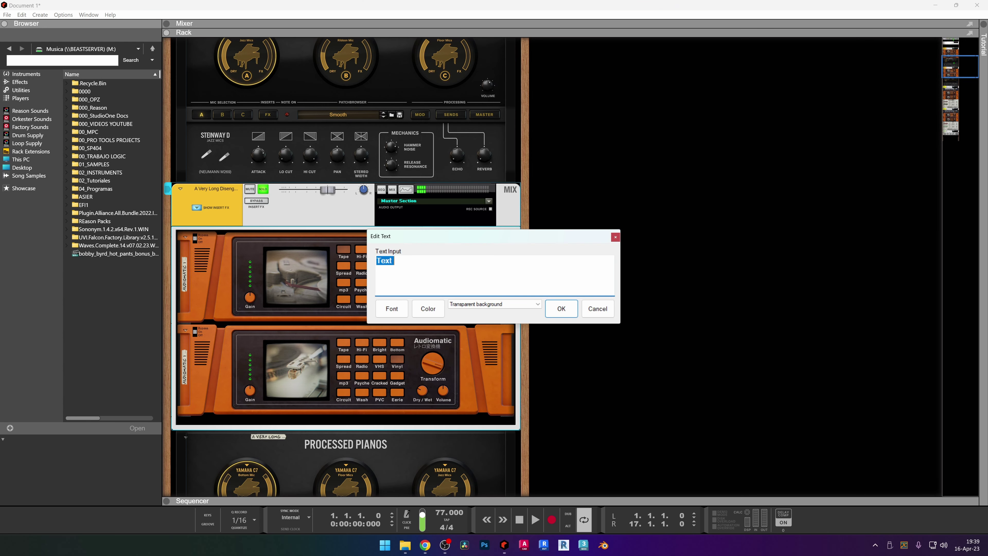
# Write the screen annotation "If raw zeroed instrument is over -12db, fxs will have a harder time functioning", marked as an opinion with IMO.
pyautogui.write('If raw 0')
pyautogui.press('BackSpace')
pyautogui.write('zeroed instrument is ')
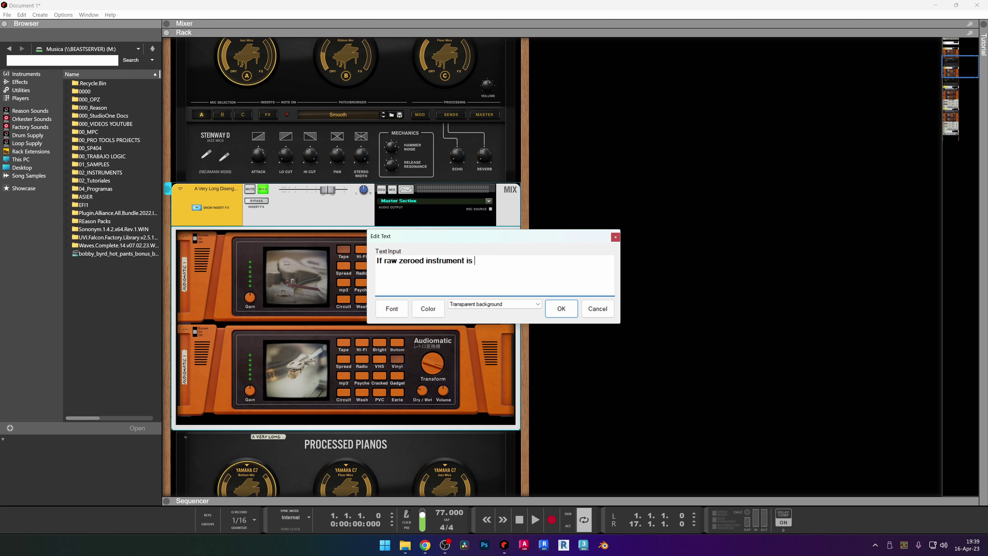
pyautogui.write('over ')
pyautogui.write('-')
pyautogui.write('12')
pyautogui.write('woi')
pyautogui.write('have')
pyautogui.press('BackSpace')
pyautogui.press('BackSpace')
pyautogui.press('BackSpace')
pyautogui.write('have a harder ')
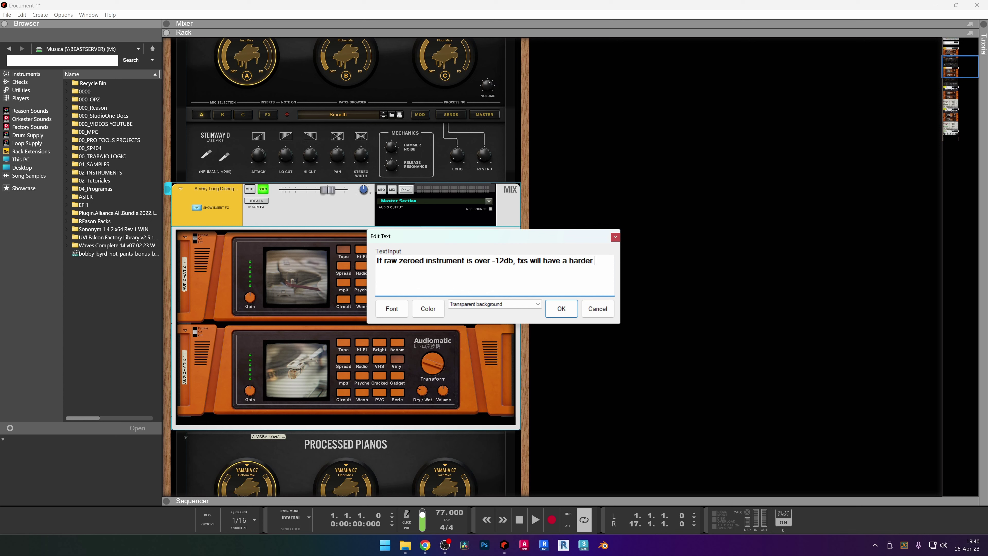
pyautogui.write('time functioning, {IMO')
pyautogui.press('Return')
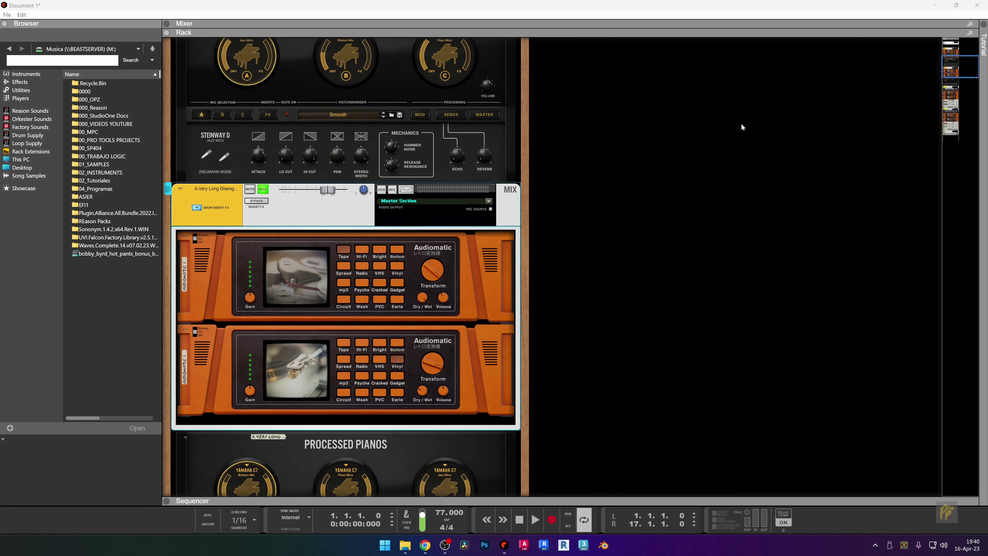
pyautogui.click(615, 181)
# Raise the second Audiomatic's volume on the A Very Long Disengagement channel, checking the level with short playbacks.
pyautogui.press('space')
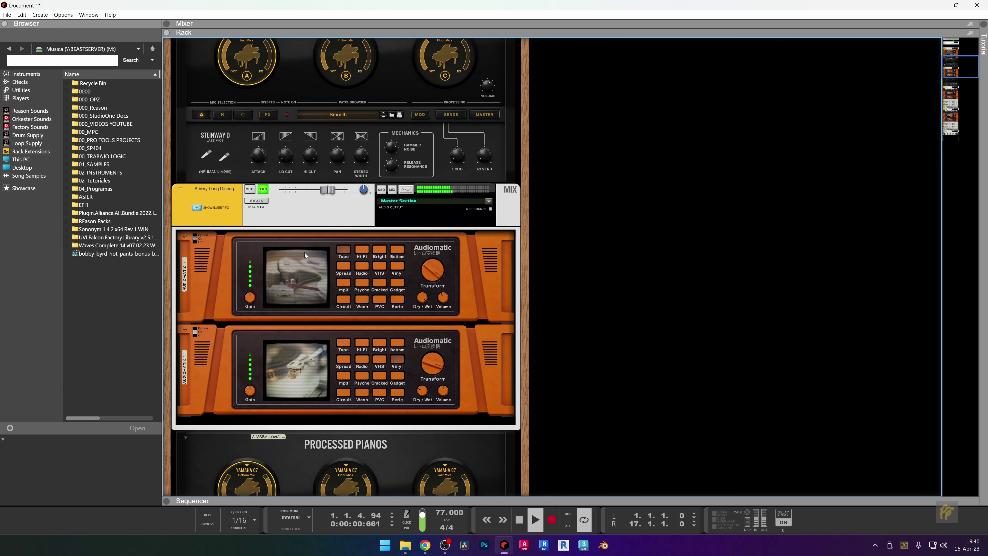
pyautogui.press('space')
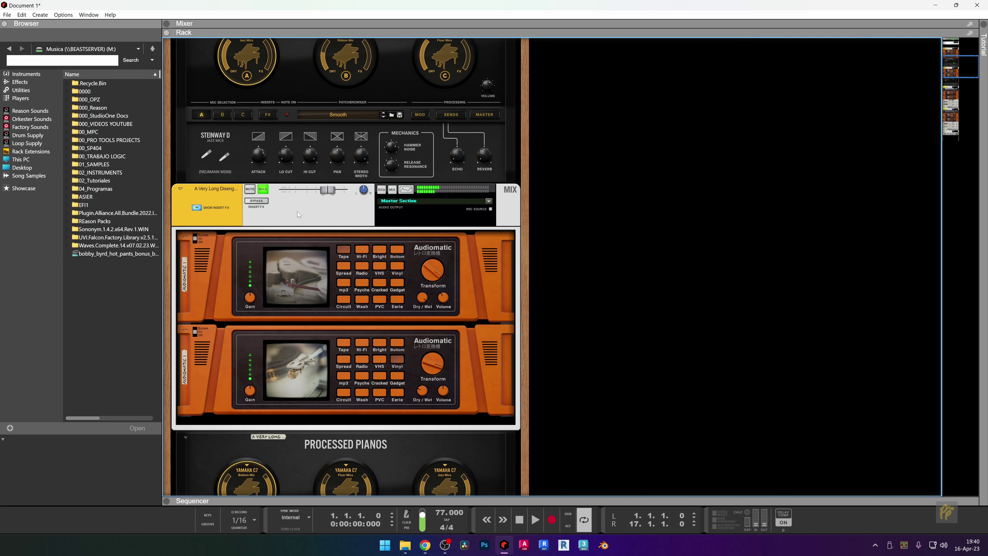
pyautogui.scroll(-5, 324, 214)
pyautogui.scroll(-5, 322, 266)
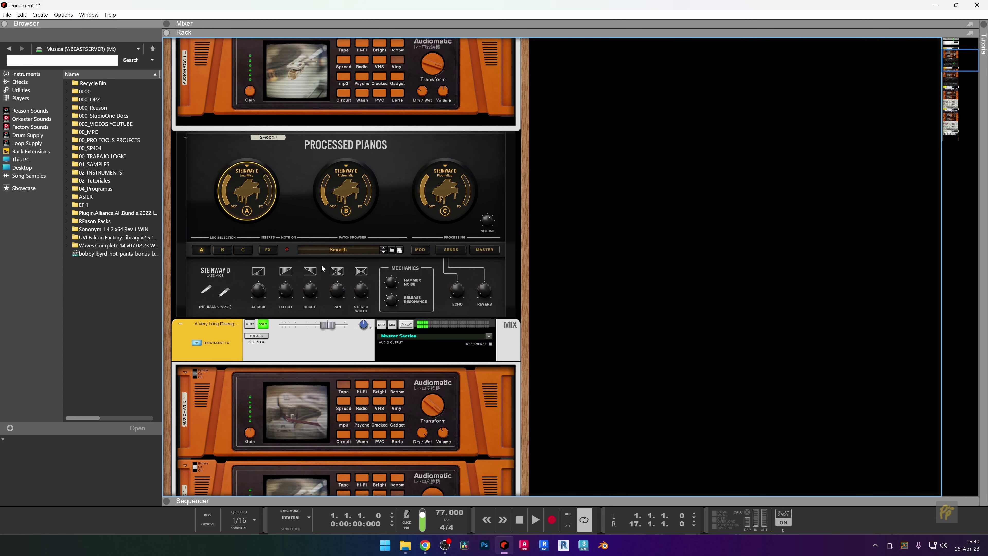
pyautogui.press('space')
pyautogui.click(445, 285)
pyautogui.moveTo(445, 286); pyautogui.dragTo(451, 274)
pyautogui.press('space')
pyautogui.press('space')
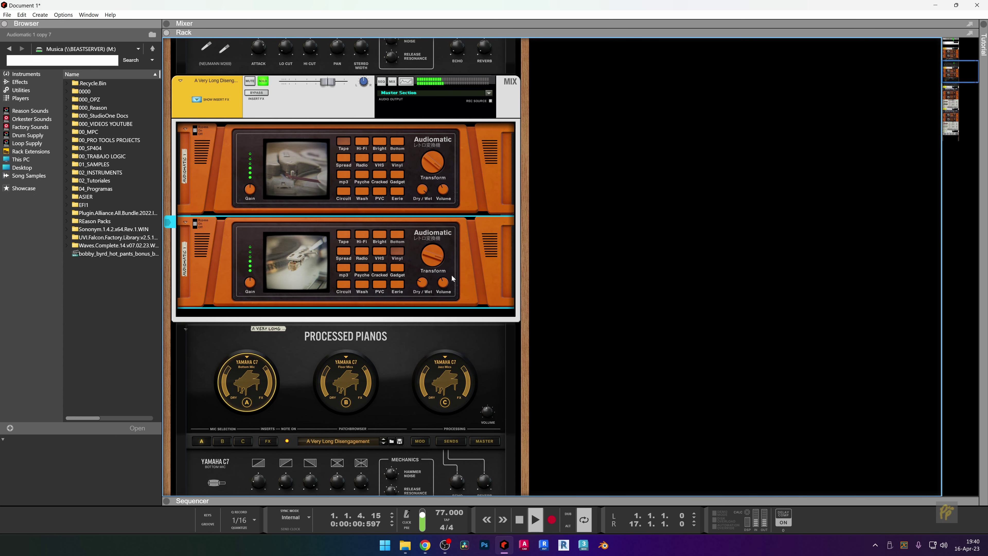
pyautogui.press('space')
pyautogui.press('space')
pyautogui.press('space')
# Solo the Smooth channel, start playback, bypass its insert effects and set its fader to 0.00 dB.
pyautogui.scroll(5, 462, 319)
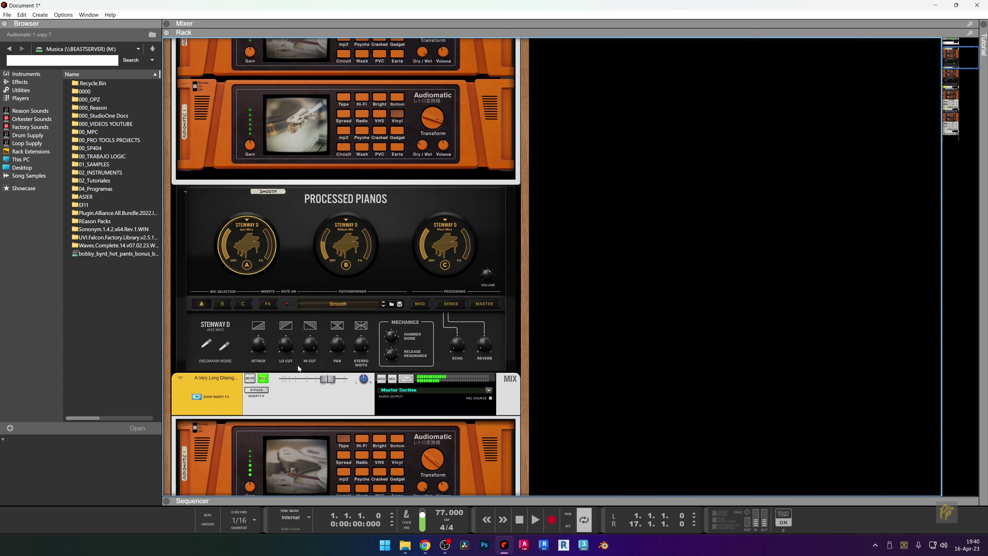
pyautogui.scroll(4, 319, 364)
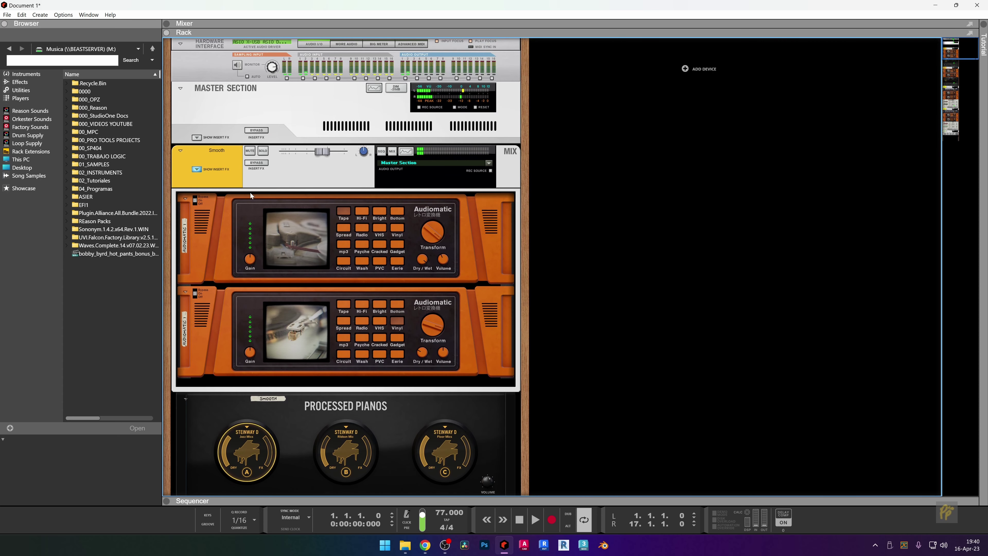
pyautogui.click(263, 151)
pyautogui.press('space')
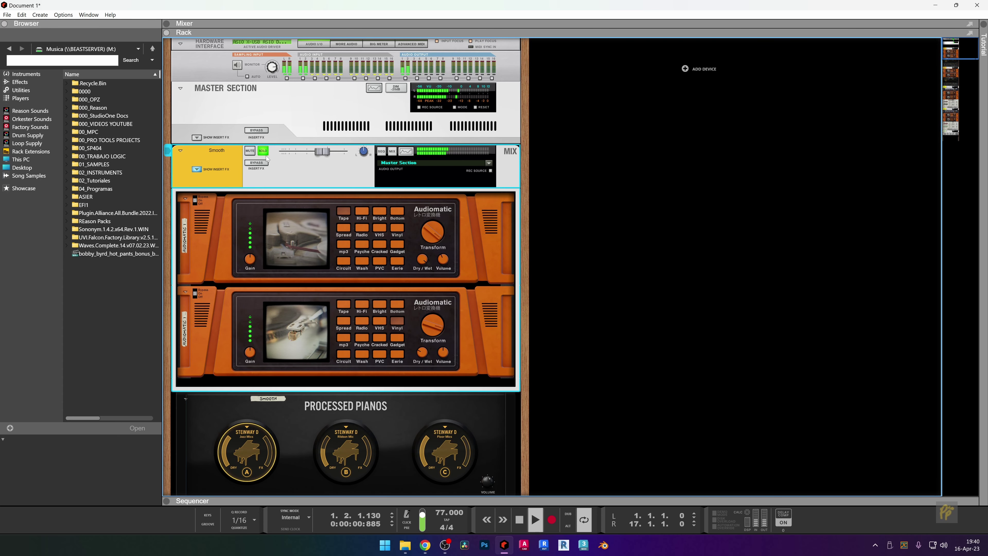
pyautogui.click(257, 163)
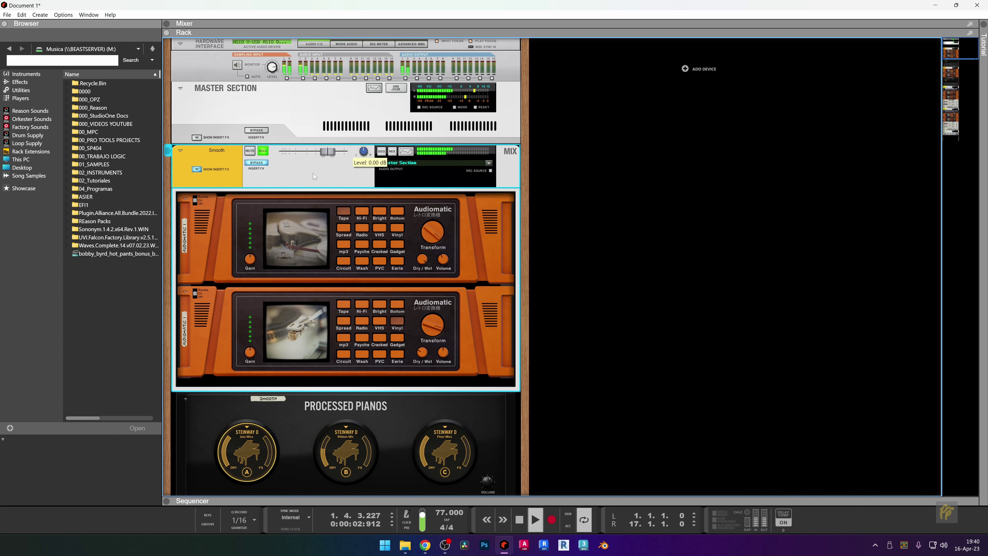
# Set the Smooth piano instrument's volume to -1.3 dB.
pyautogui.scroll(-2, 382, 255)
pyautogui.scroll(-2, 425, 303)
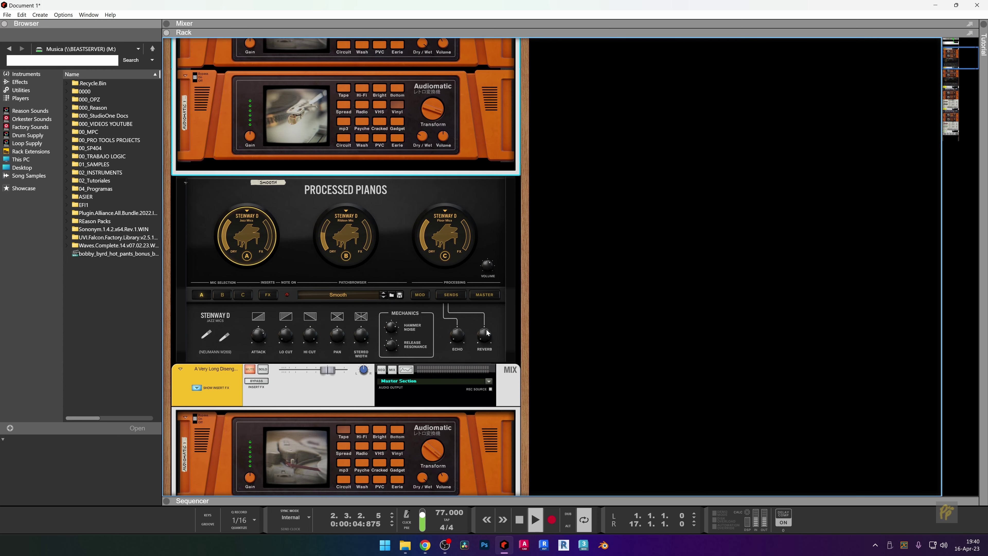
pyautogui.moveTo(487, 266); pyautogui.dragTo(483, 288)
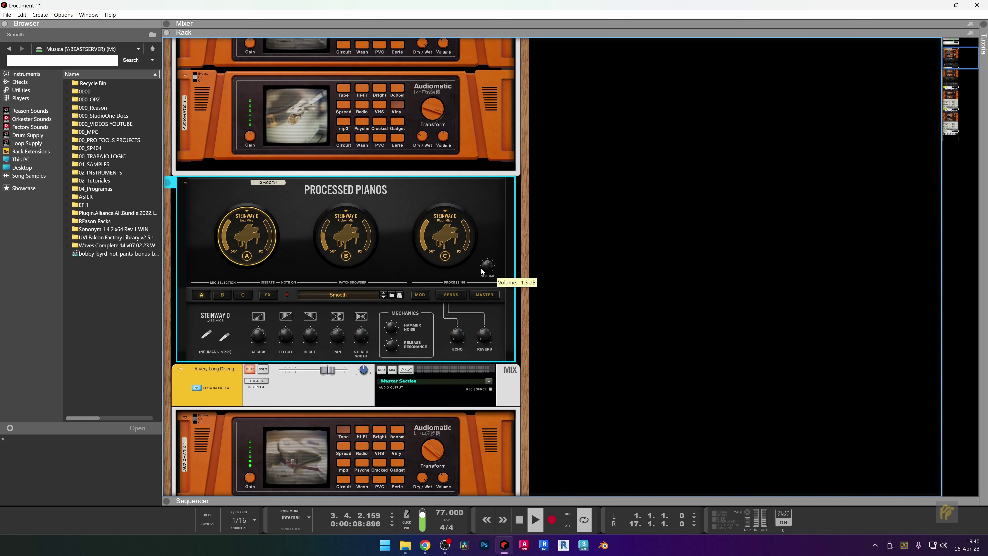
# Enlarge the Mixer area above the rack and examine the master level meter and channel strips.
pyautogui.scroll(3, 626, 200)
pyautogui.click(665, 36)
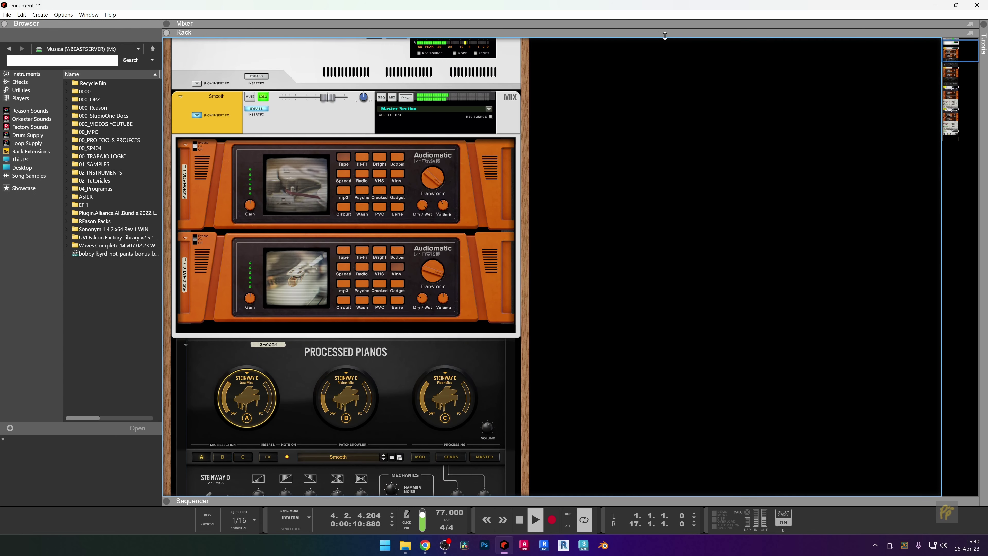
pyautogui.moveTo(664, 36); pyautogui.dragTo(659, 389)
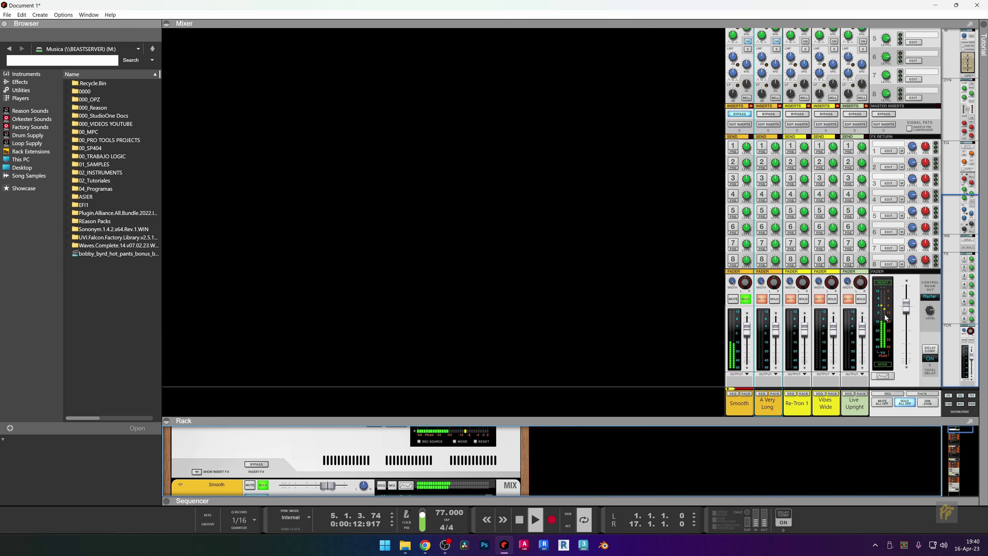
pyautogui.scroll(5, 882, 328)
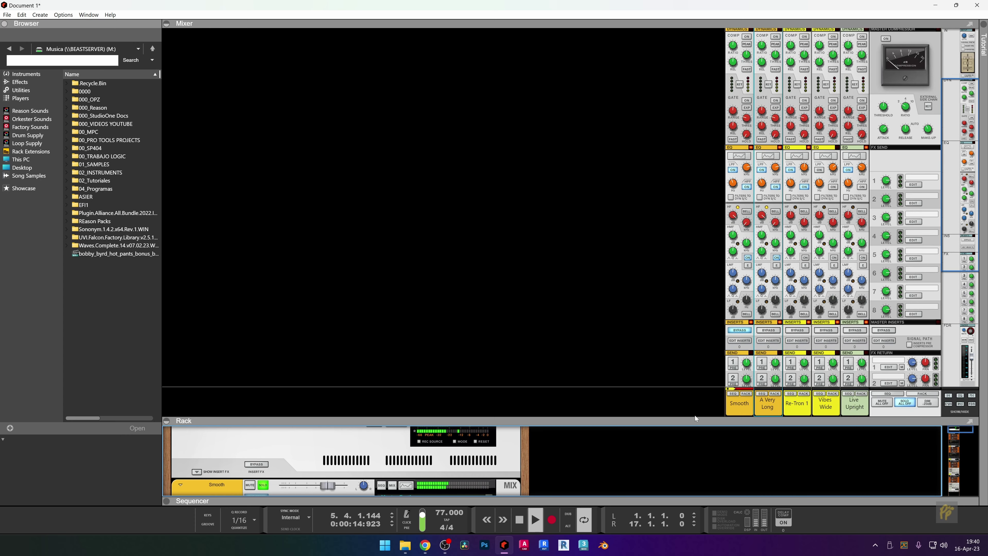
# Expand the rack, send the hardware interface's main output to the Big Meter and switch the meter's display mode.
pyautogui.moveTo(695, 420); pyautogui.dragTo(389, 35)
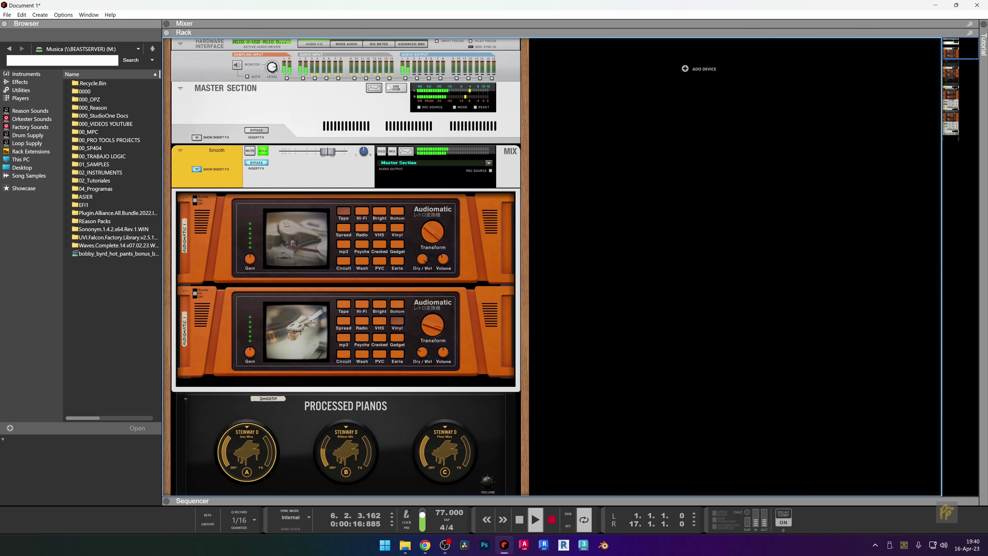
pyautogui.click(405, 78)
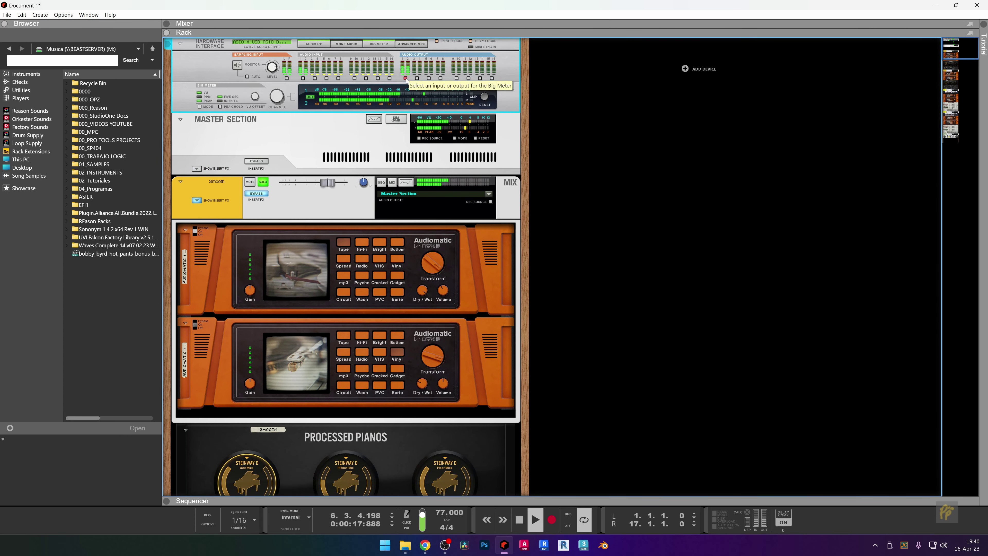
pyautogui.click(199, 106)
pyautogui.click(199, 106)
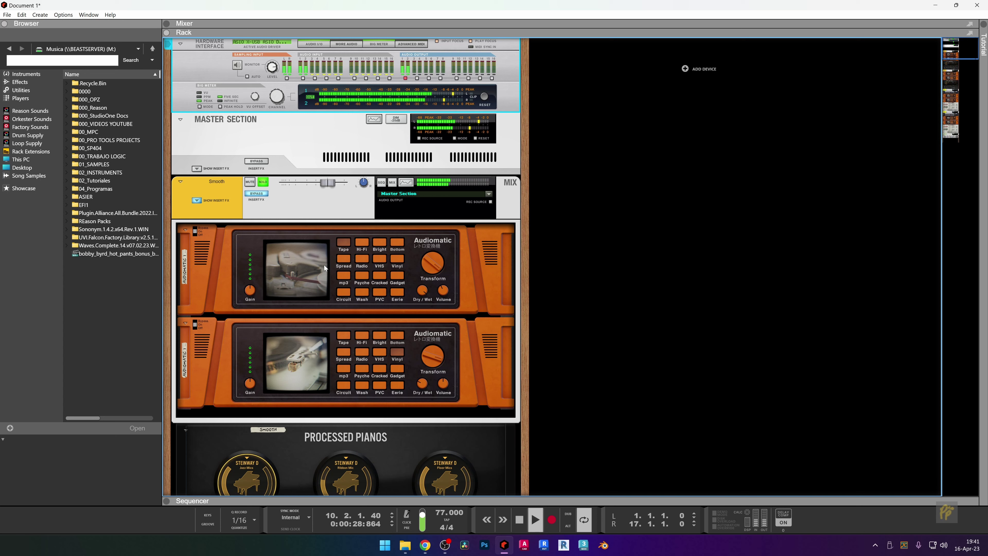
# Lower the Smooth piano instrument's volume during playback, checking its peaks on the Big Meter, and stop playback.
pyautogui.scroll(-3, 320, 308)
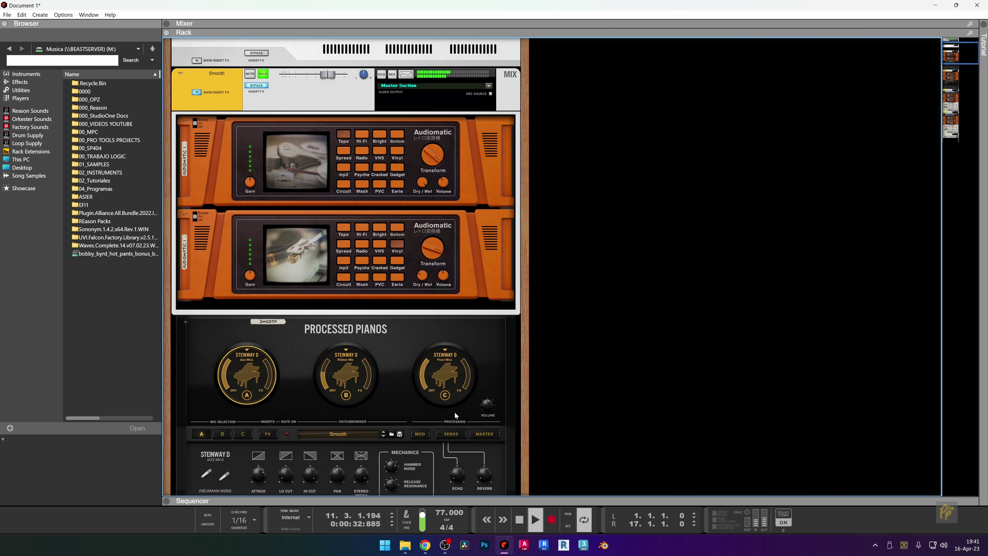
pyautogui.click(487, 409)
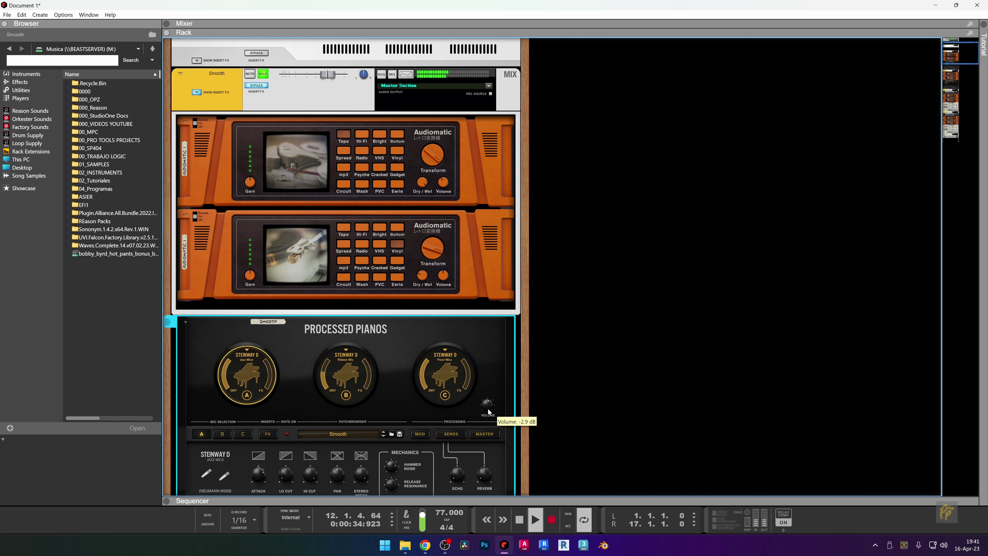
pyautogui.moveTo(489, 410); pyautogui.dragTo(485, 415)
pyautogui.scroll(3, 479, 395)
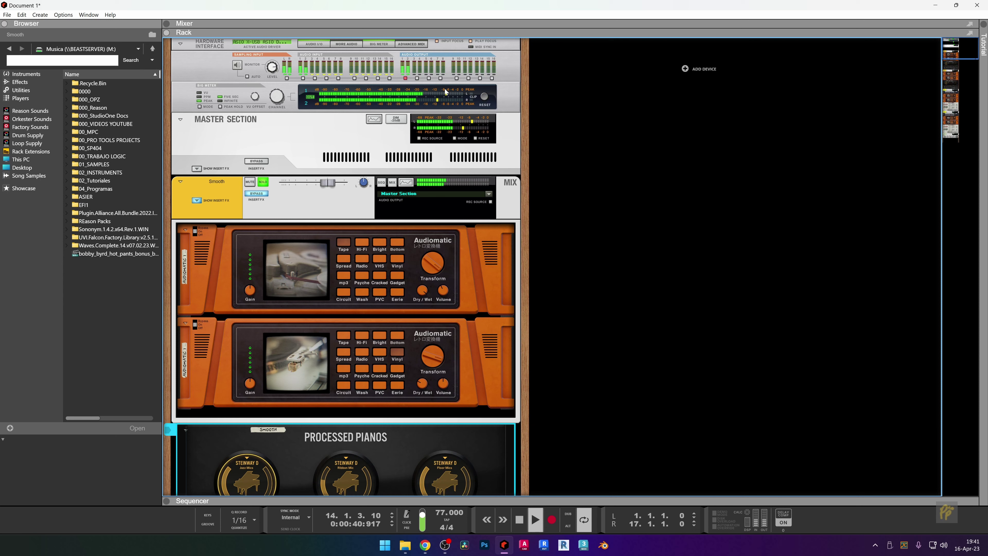
pyautogui.click(434, 98)
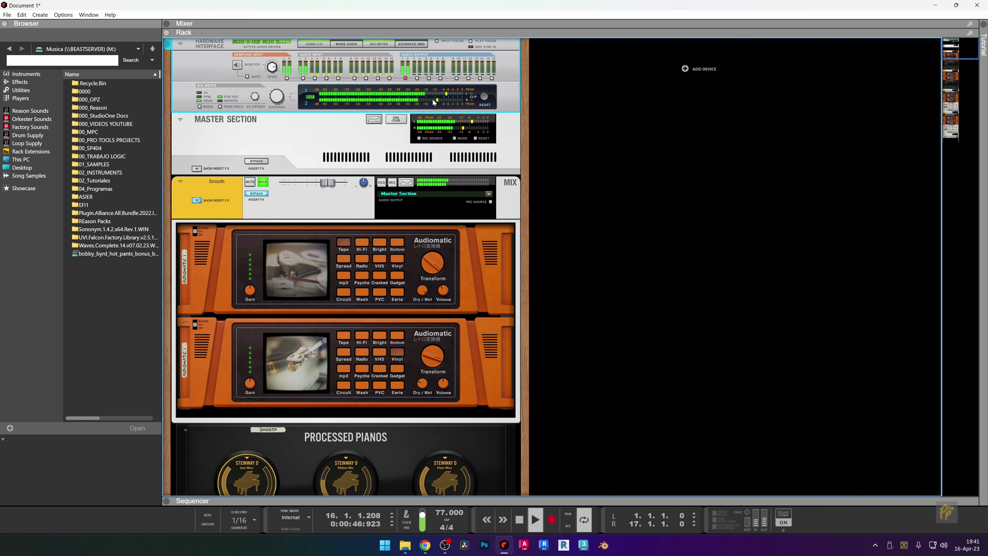
pyautogui.press('space')
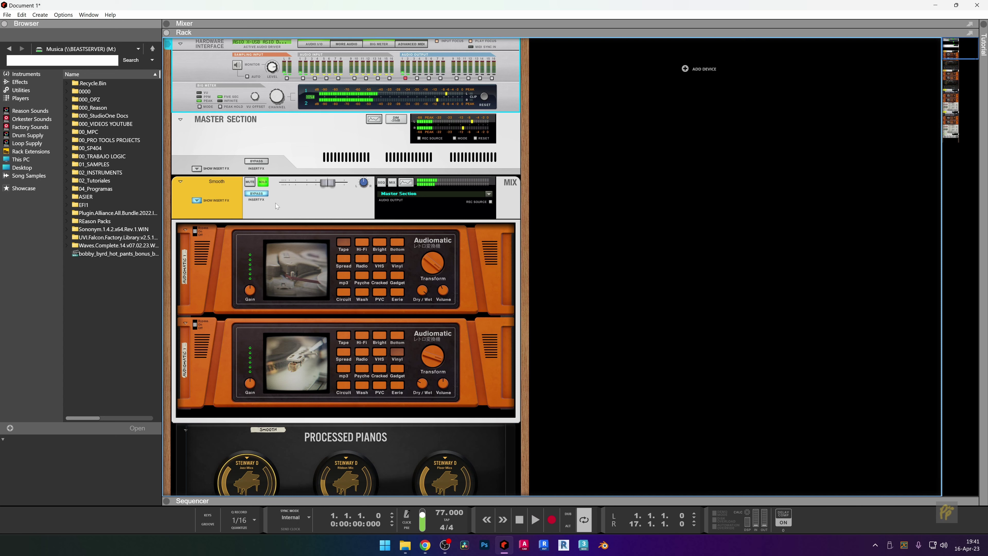
# Re-enable the Smooth channel's insert effects and adjust the first Audiomatic's volume during a short playback.
pyautogui.click(330, 193)
pyautogui.press('space')
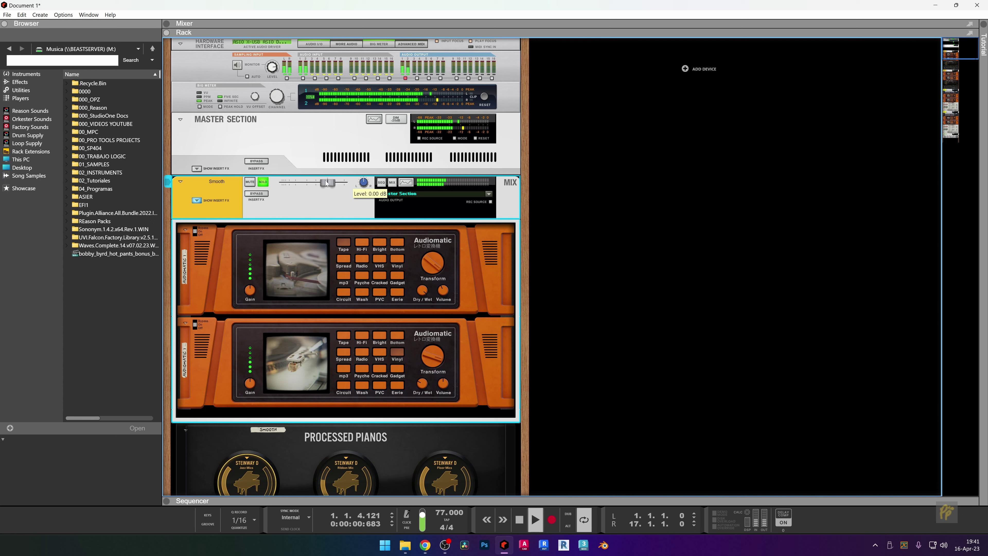
pyautogui.click(445, 289)
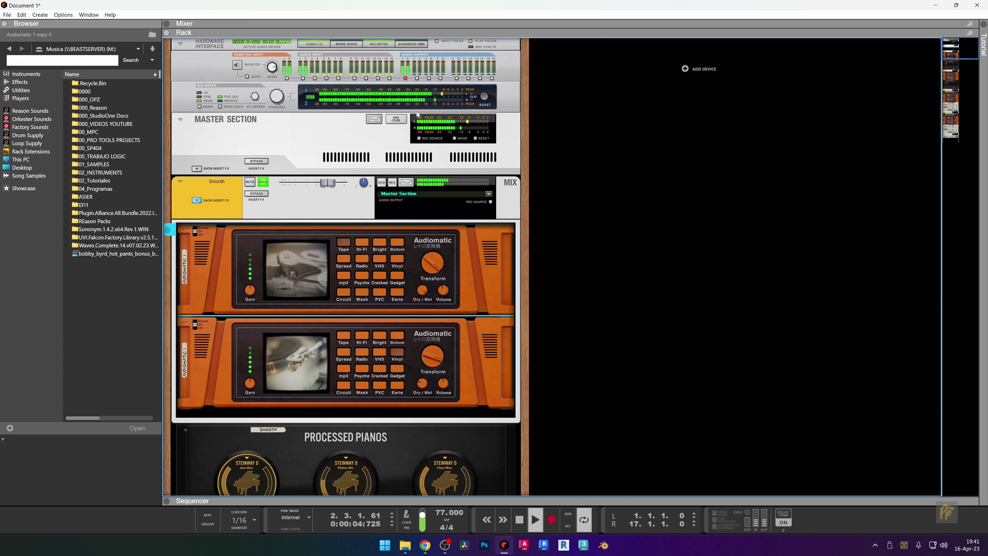
pyautogui.press('space')
# Turn off solo on the Smooth channel and audition the full mix briefly.
pyautogui.click(261, 203)
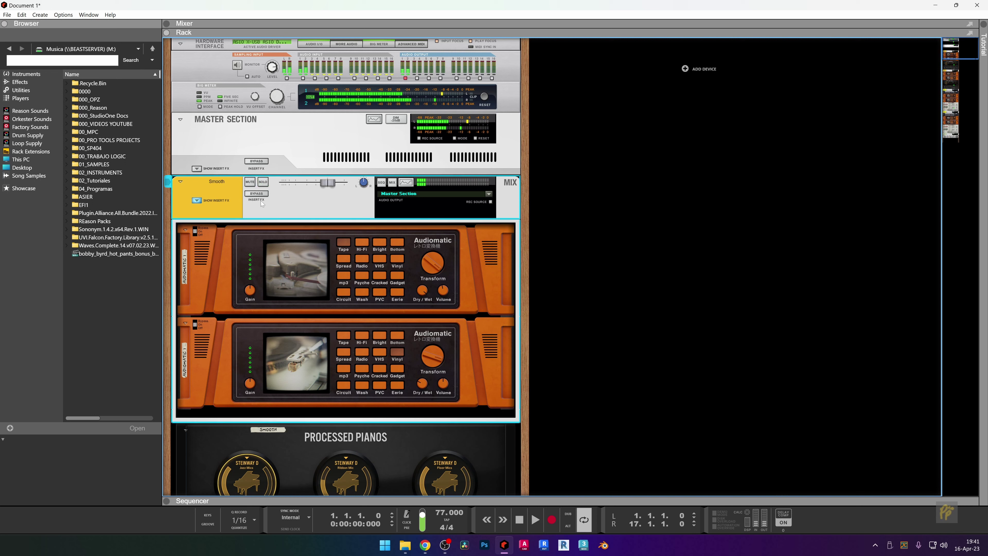
pyautogui.press('space')
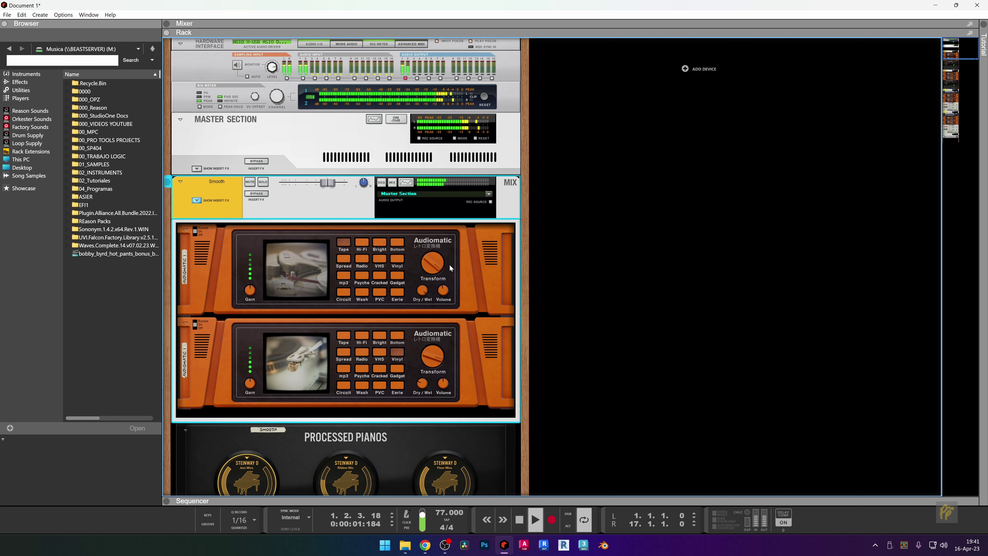
pyautogui.click(519, 519)
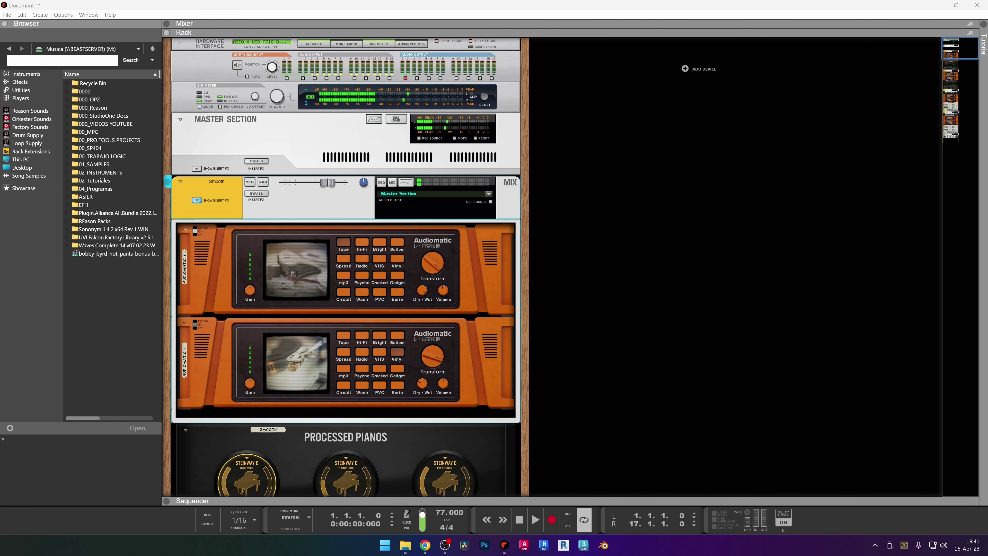
# Add the on-screen note "Now I can use the faders to level it all.".
pyautogui.write('Now')
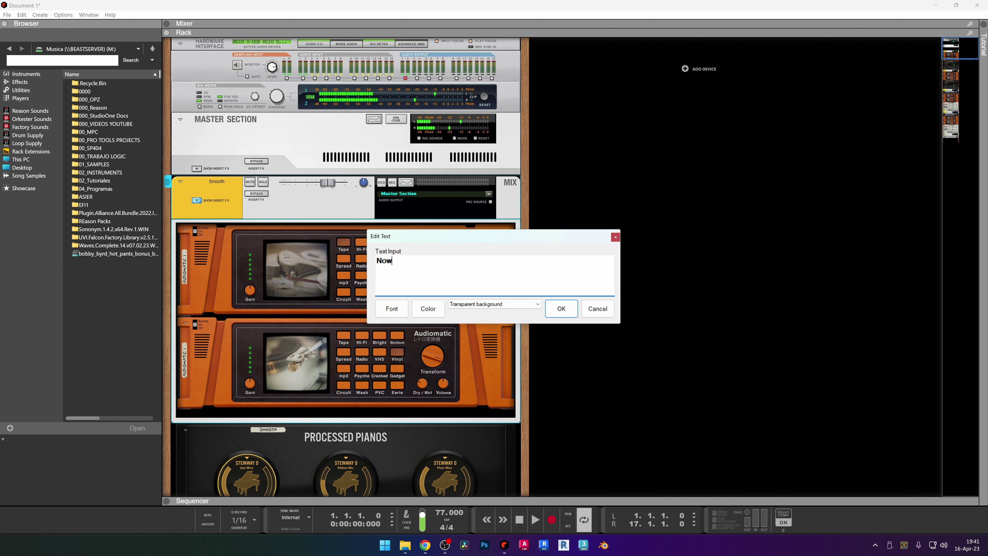
pyautogui.write(' I can use the fat')
pyautogui.press('BackSpace')
pyautogui.write('ders to')
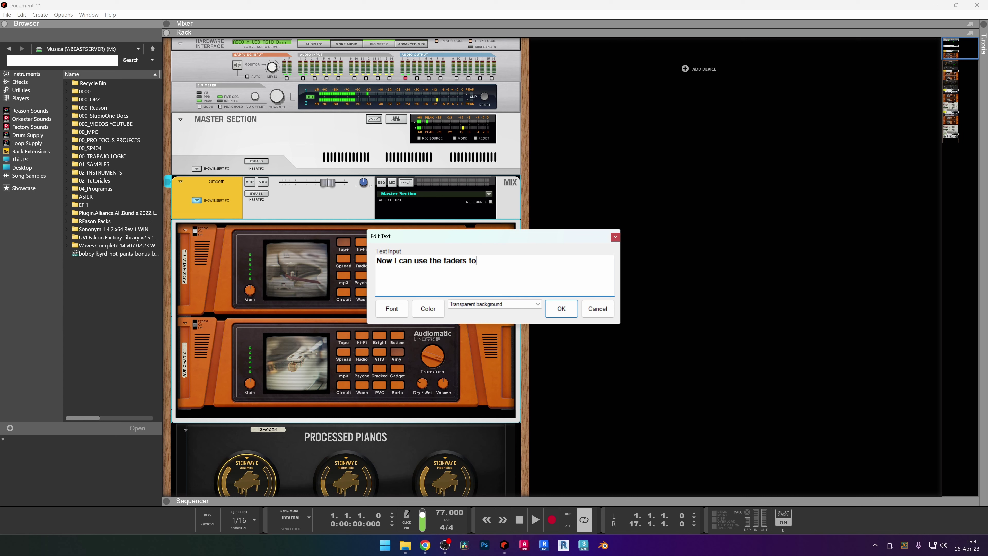
pyautogui.write(' level it all.')
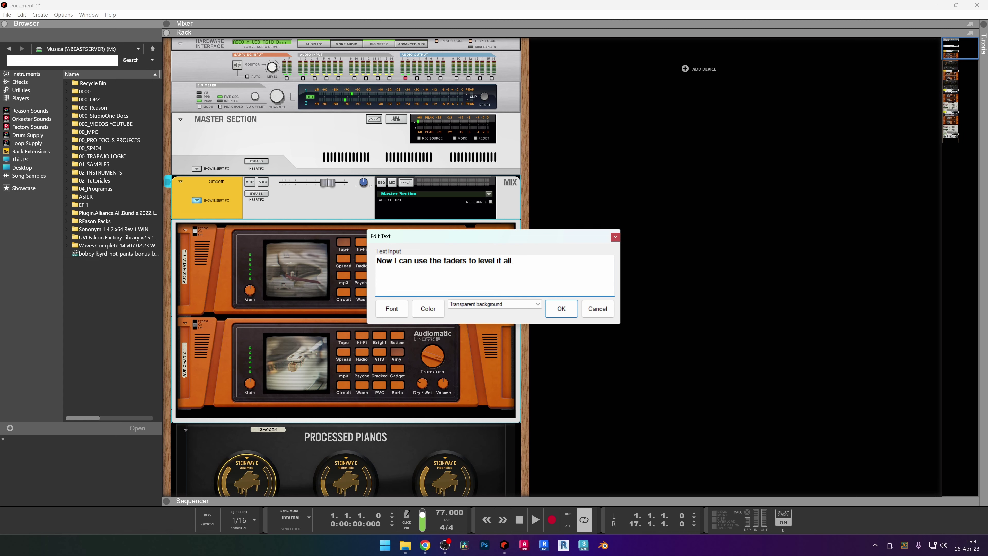
pyautogui.press('Return')
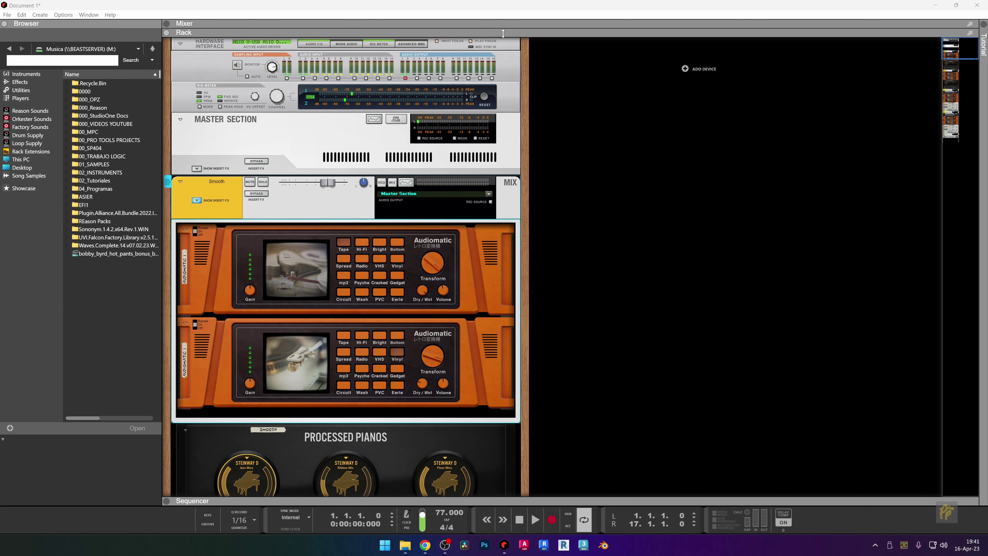
# In the Mixer, pull the four keys channels' faders down, lower Live Upright slightly and start playback.
pyautogui.click(494, 24)
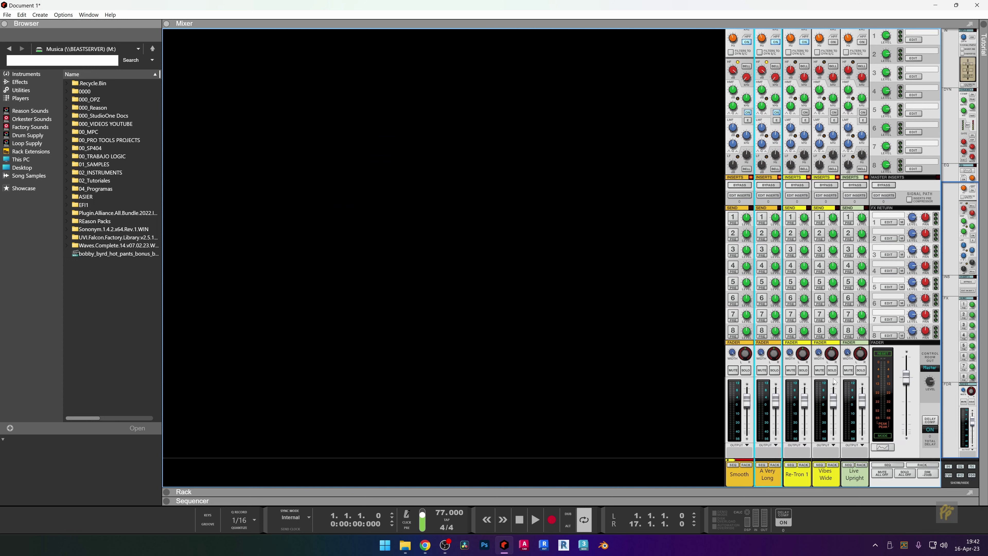
pyautogui.moveTo(747, 397); pyautogui.dragTo(776, 433)
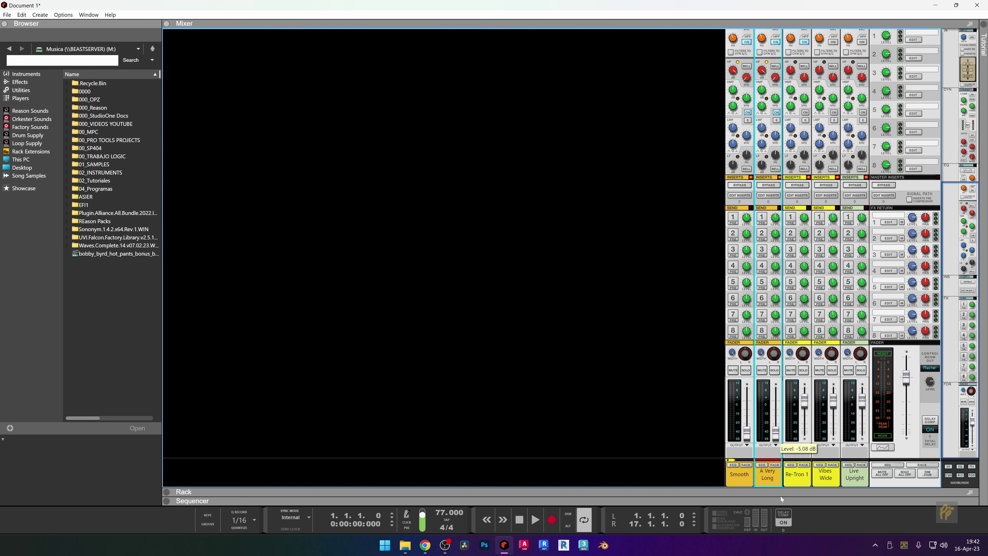
pyautogui.moveTo(804, 401); pyautogui.dragTo(804, 433)
pyautogui.moveTo(833, 401); pyautogui.dragTo(865, 408)
pyautogui.press('space')
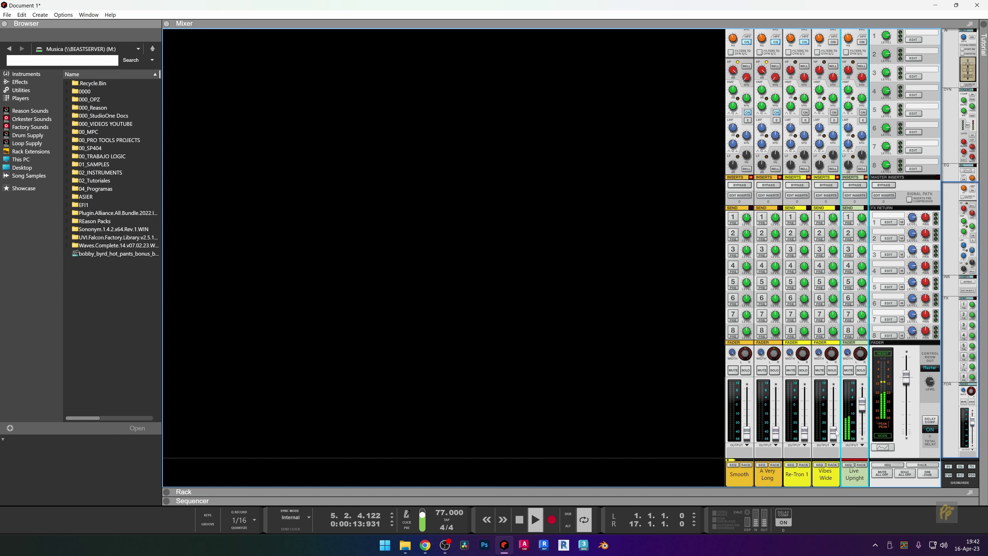
# Raise the faders by ear: Vibes Wide to -6.59 dB, Smooth to -6.14 dB, A Very Long partway, and Re-Tron 1 to -15.82 dB.
pyautogui.moveTo(833, 433); pyautogui.dragTo(834, 408)
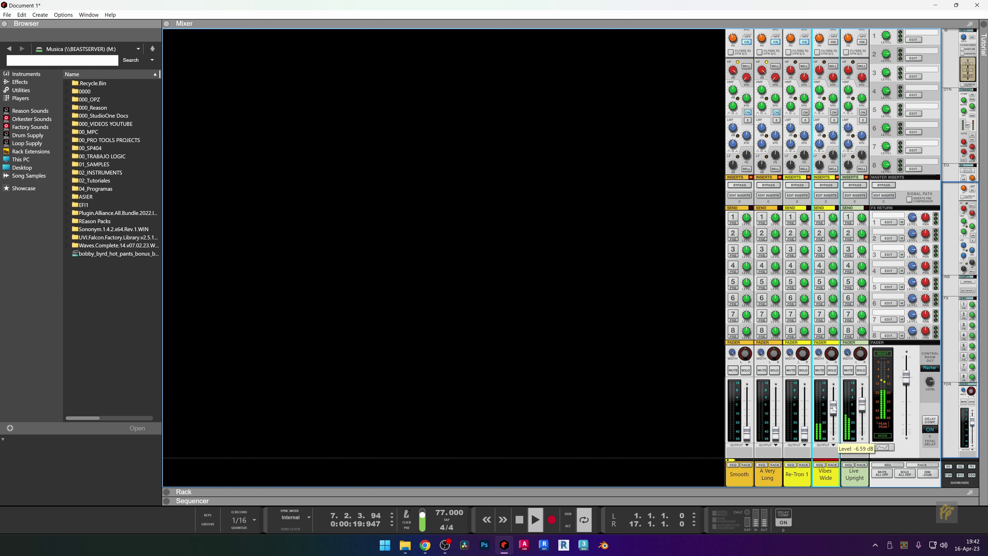
pyautogui.moveTo(747, 433); pyautogui.dragTo(748, 414)
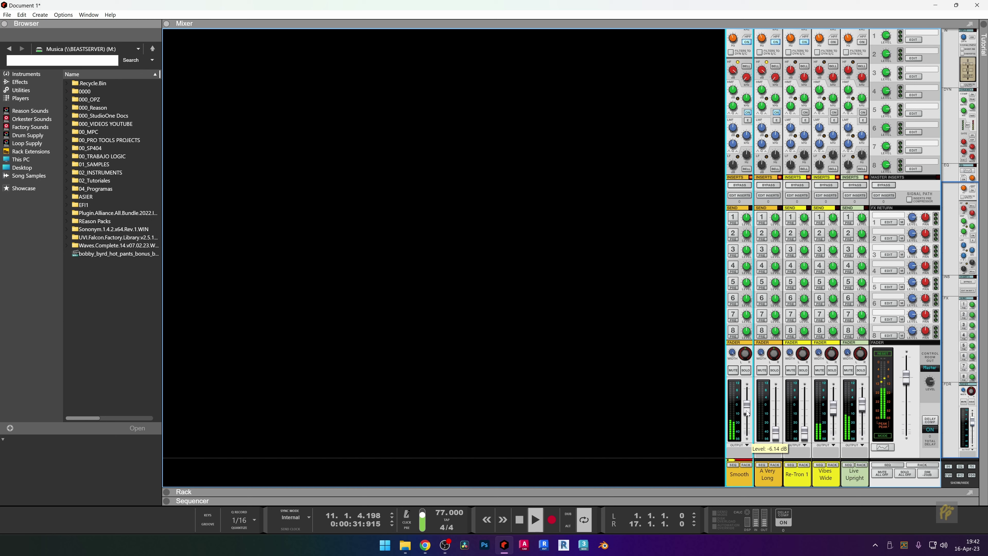
pyautogui.moveTo(775, 441); pyautogui.dragTo(777, 419)
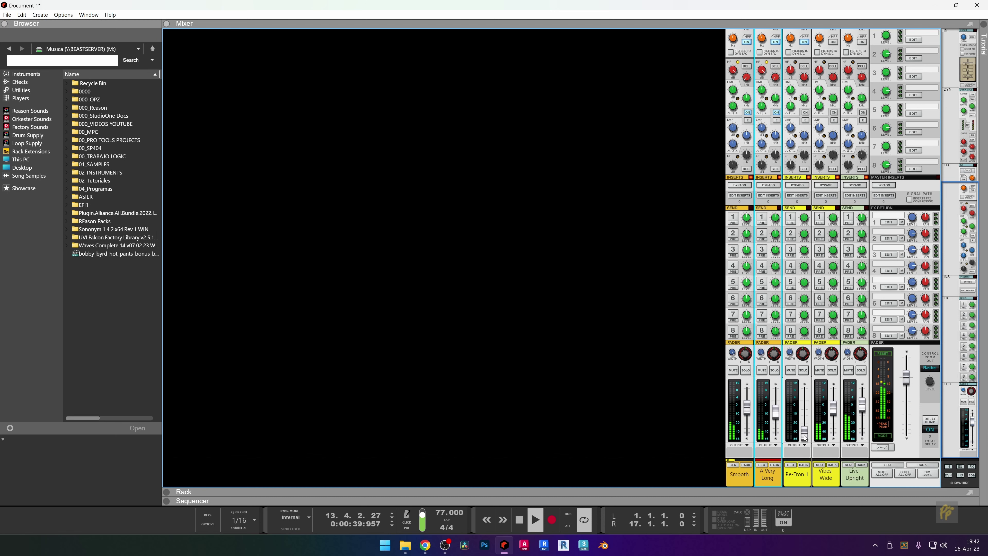
pyautogui.moveTo(805, 436); pyautogui.dragTo(804, 417)
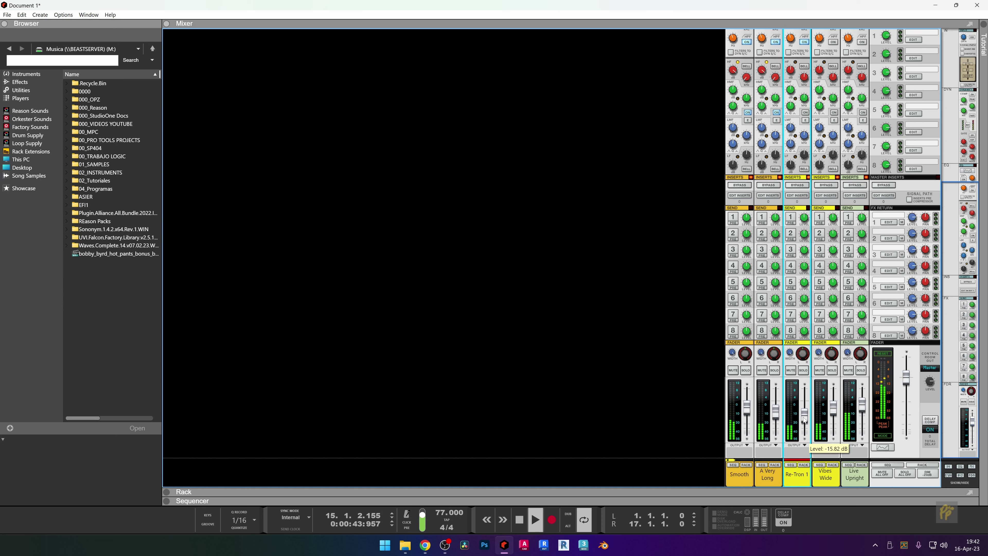
# Route the Smooth, A Very Long, Re-Tron 1 and Vibes Wide channels to a new output bus named MEL.
pyautogui.click(813, 418)
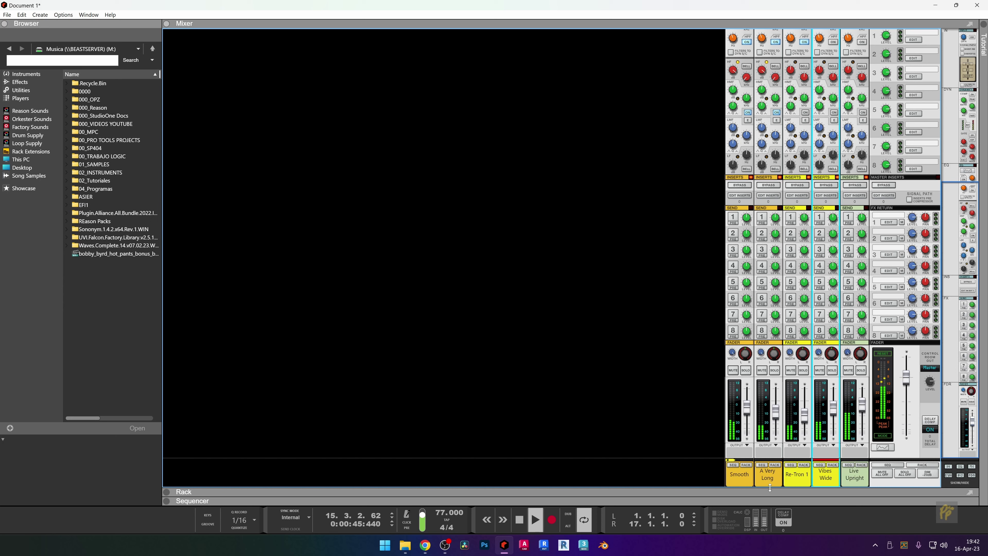
pyautogui.rightClick(744, 485)
pyautogui.moveTo(774, 457)
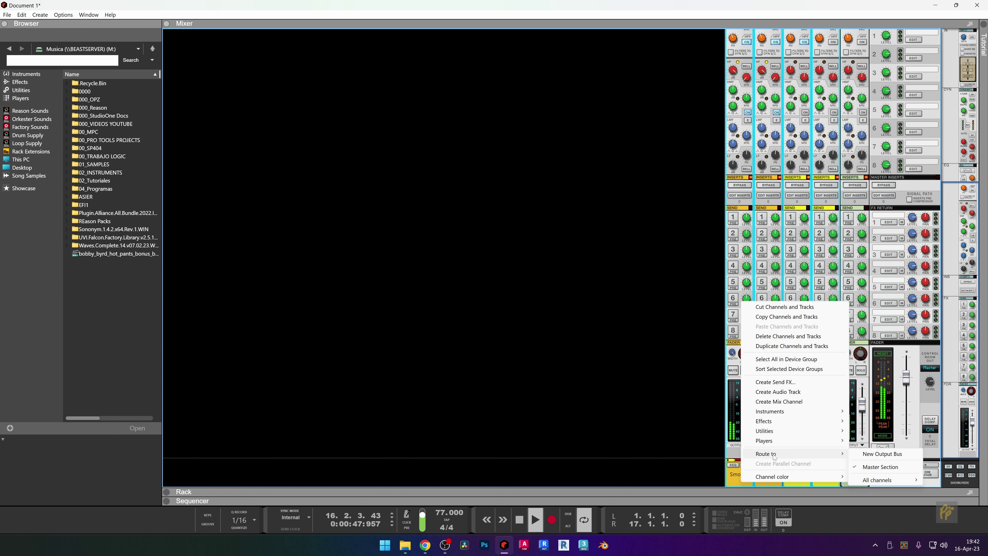
pyautogui.click(882, 454)
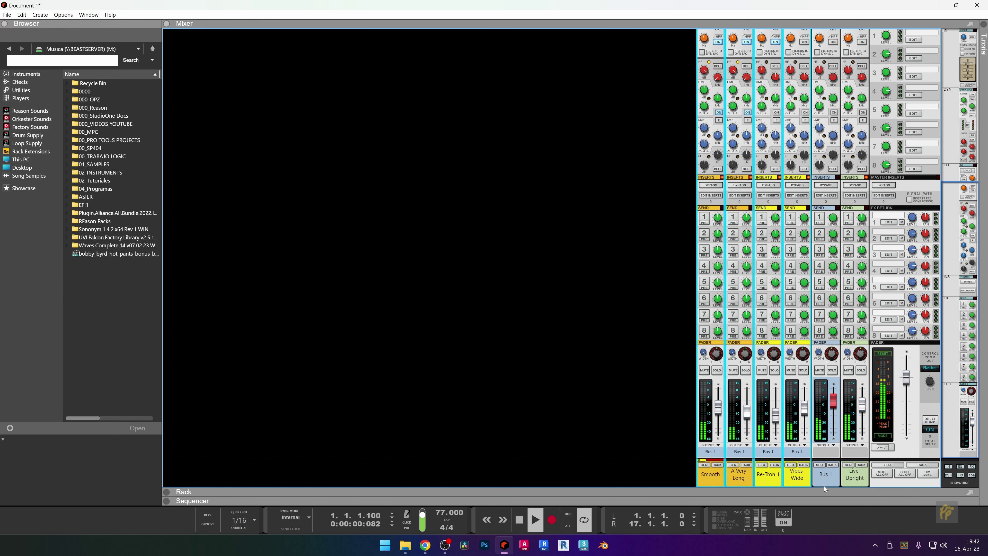
pyautogui.doubleClick(826, 473)
pyautogui.write('ME')
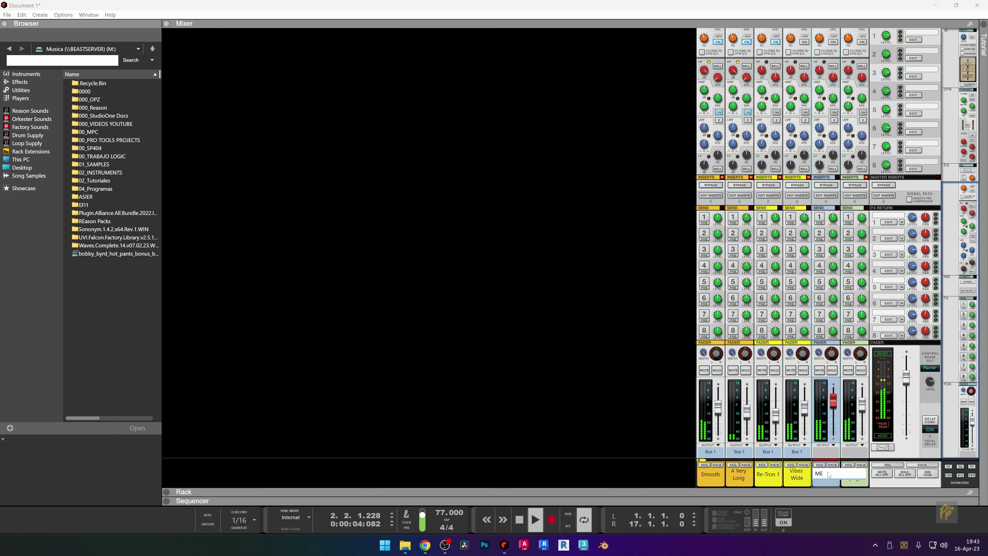
pyautogui.write('L')
pyautogui.press('Return')
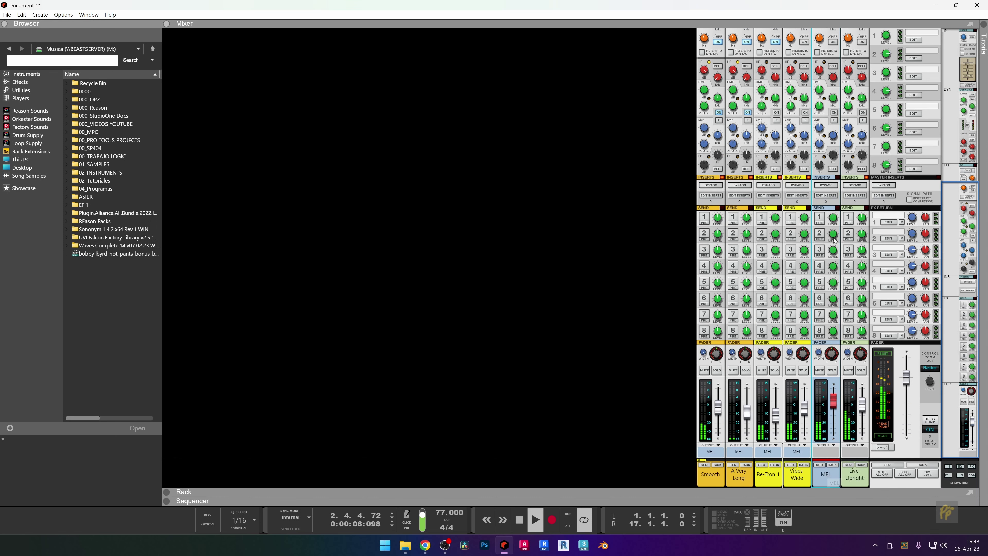
# On the MEL bus's Spectrum EQ, enable and raise the high-pass filter, and enable the low-pass filter at 7.08 kHz.
pyautogui.scroll(3, 835, 240)
pyautogui.click(824, 92)
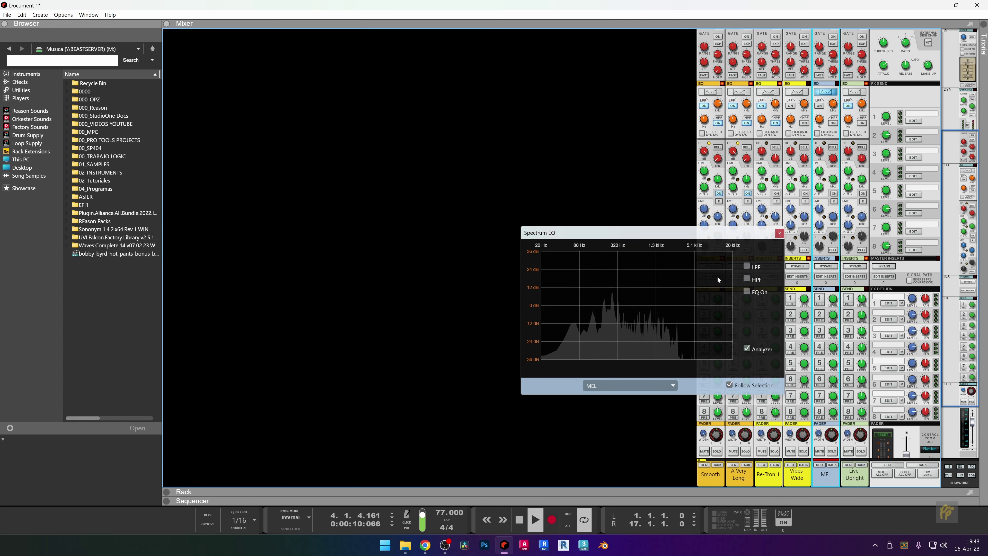
pyautogui.click(746, 278)
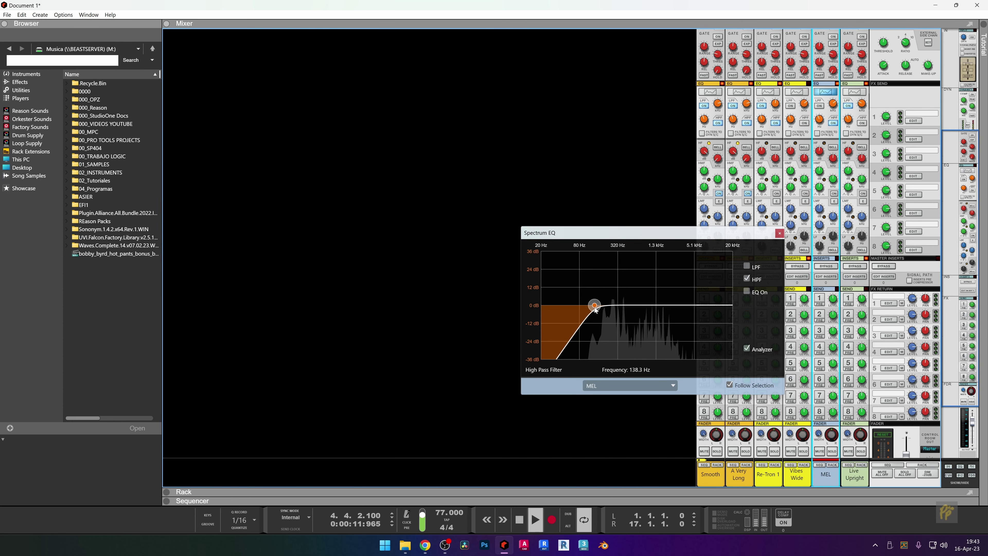
pyautogui.moveTo(595, 310); pyautogui.dragTo(605, 305)
pyautogui.click(746, 265)
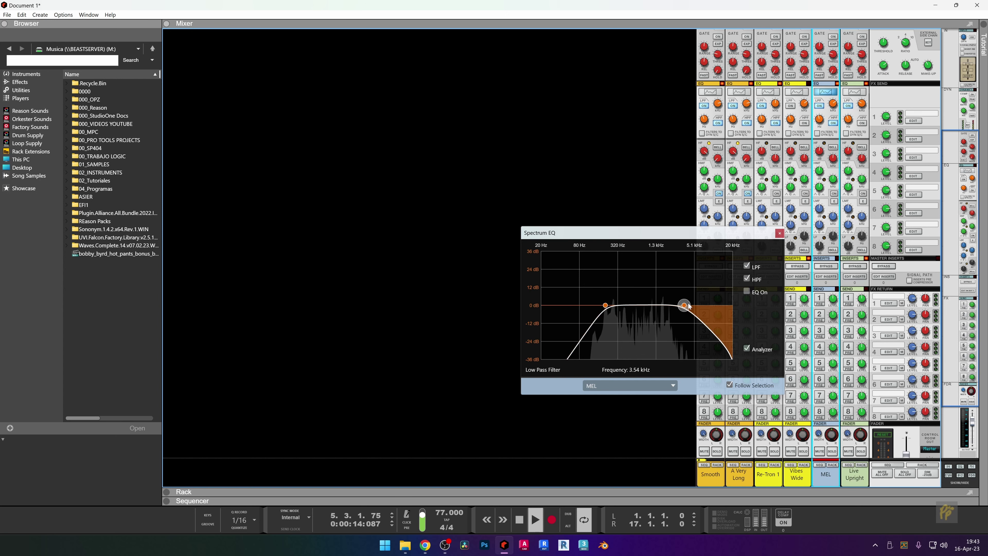
pyautogui.moveTo(684, 305); pyautogui.dragTo(703, 305)
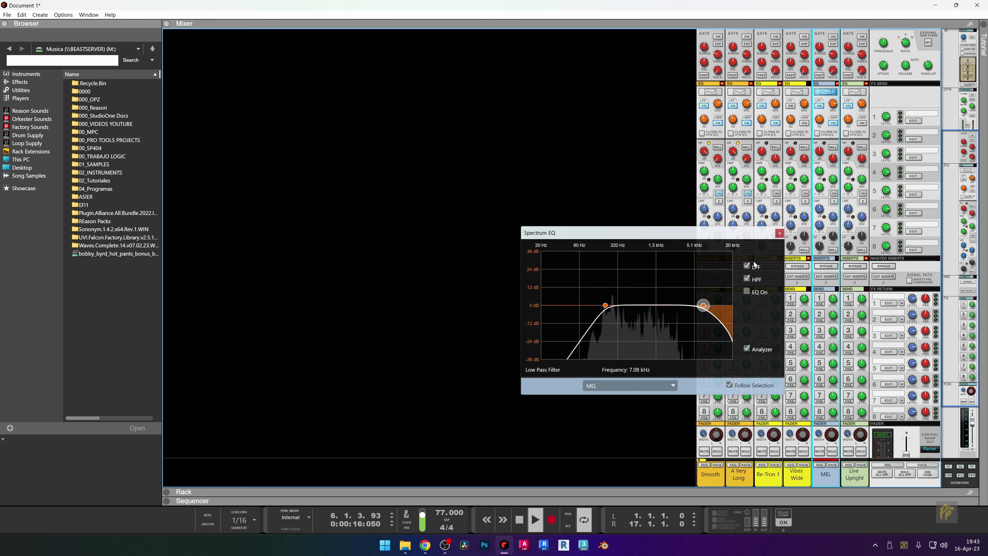
pyautogui.click(780, 233)
# Mute the Live Upright channel and raise the Re-Tron 1 and Vibes Wide faders slightly.
pyautogui.scroll(-3, 837, 311)
pyautogui.click(850, 370)
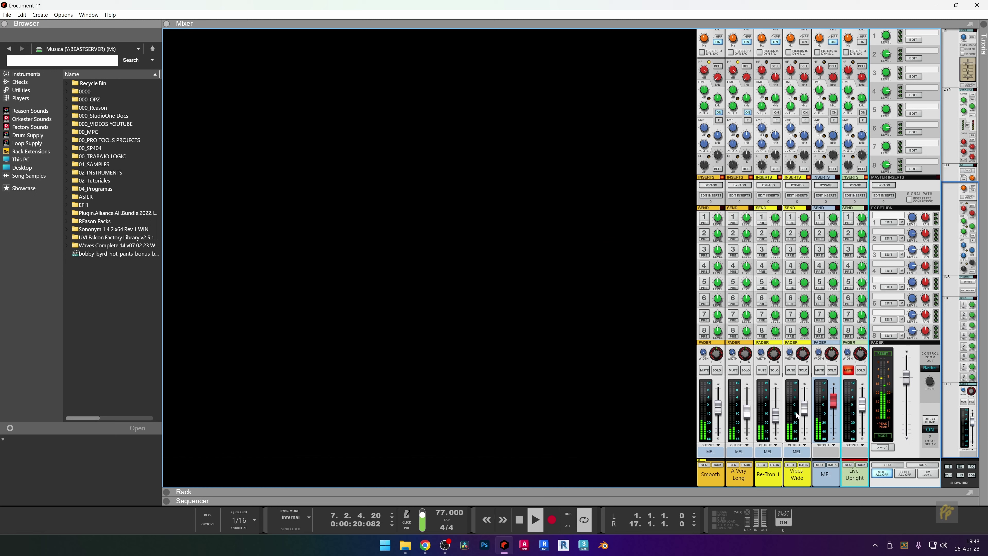
pyautogui.moveTo(775, 414)
pyautogui.mouseDown()
pyautogui.moveTo(748, 416)
pyautogui.moveTo(785, 411)
pyautogui.mouseUp()
pyautogui.moveTo(807, 407); pyautogui.dragTo(808, 404)
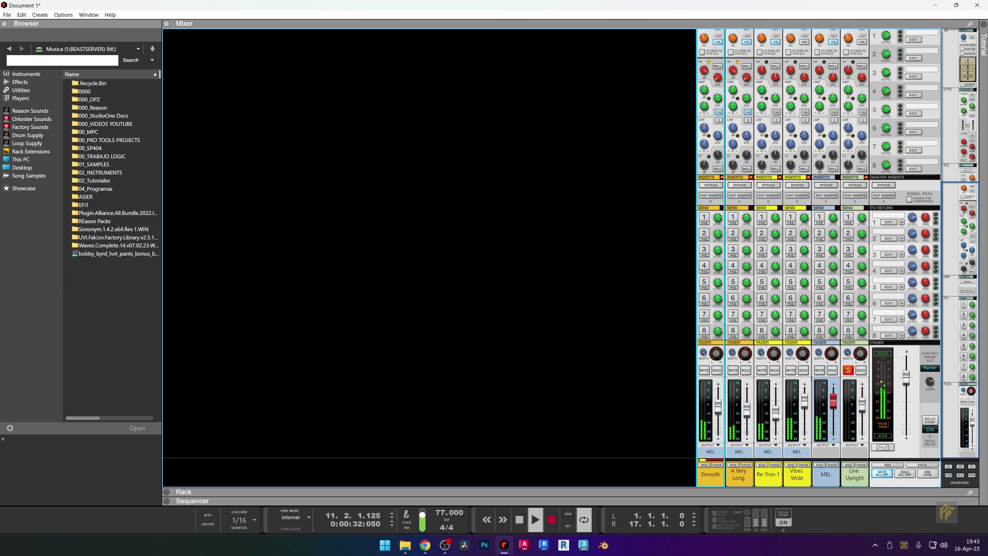
# Raise the Re-Tron 1 fader slightly and set its Spectrum EQ high-pass filter to 93.0 Hz.
pyautogui.moveTo(780, 416); pyautogui.dragTo(781, 414)
pyautogui.scroll(5, 781, 414)
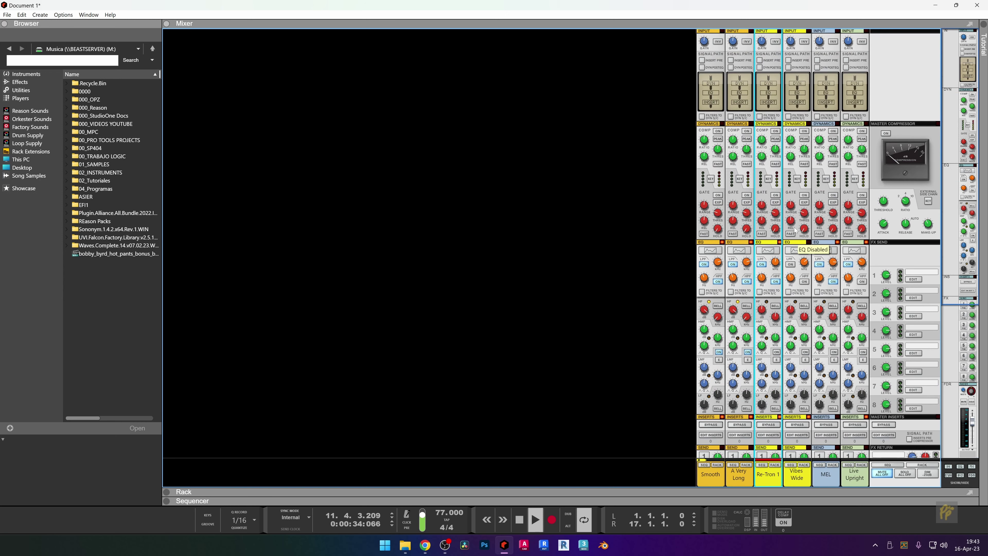
pyautogui.click(768, 250)
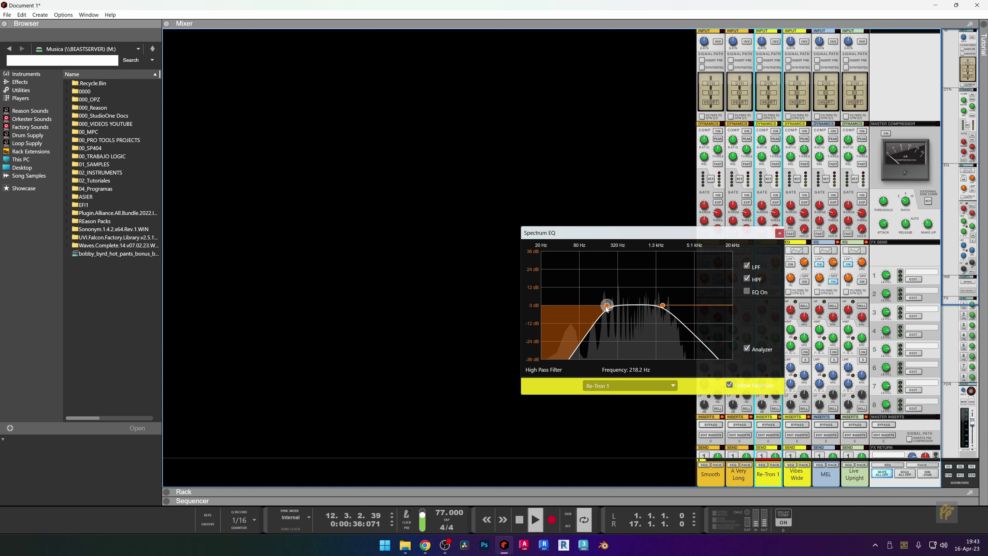
pyautogui.moveTo(606, 308); pyautogui.dragTo(584, 309)
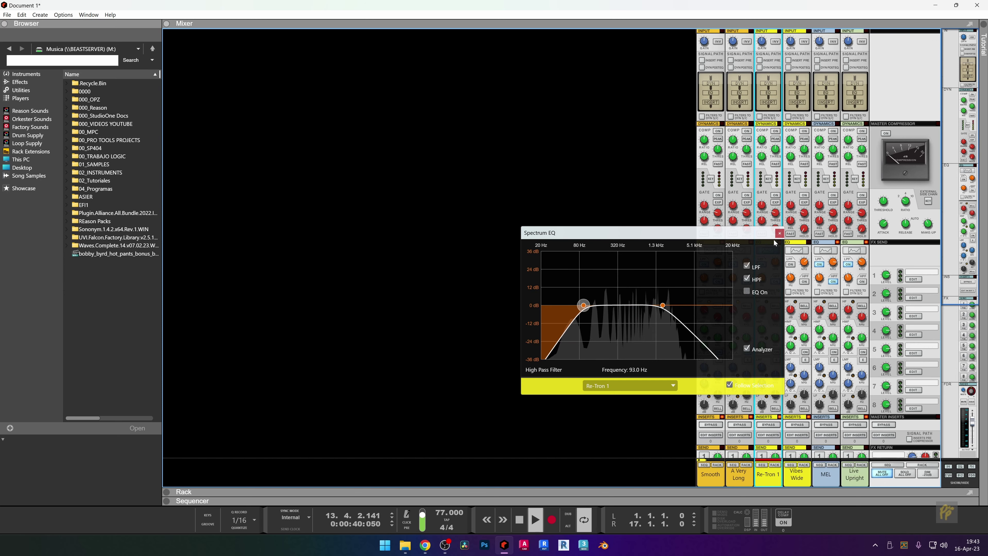
pyautogui.click(780, 233)
# Solo the Re-Tron 1 channel to check its sound in isolation, and return to the full mix.
pyautogui.scroll(-5, 774, 311)
pyautogui.click(774, 370)
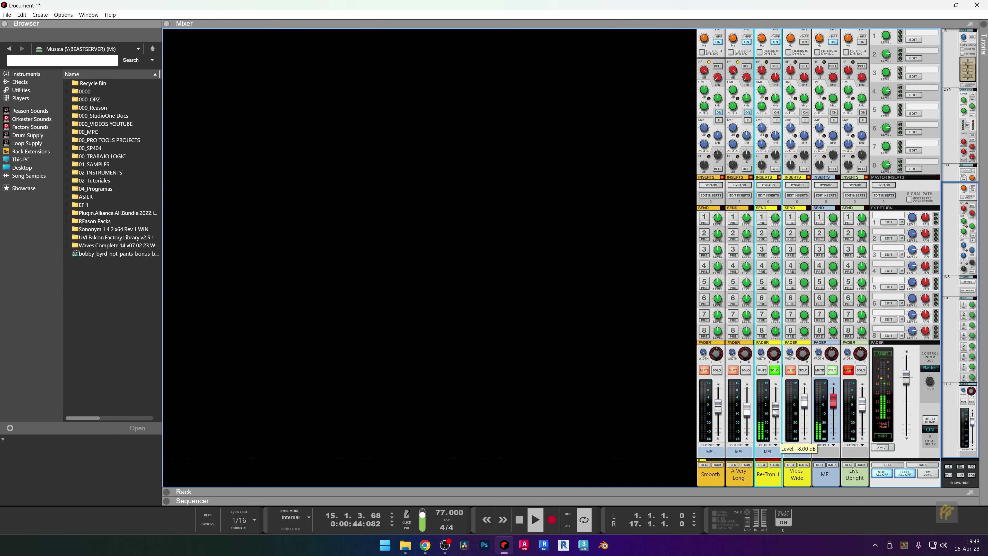
pyautogui.scroll(5, 769, 412)
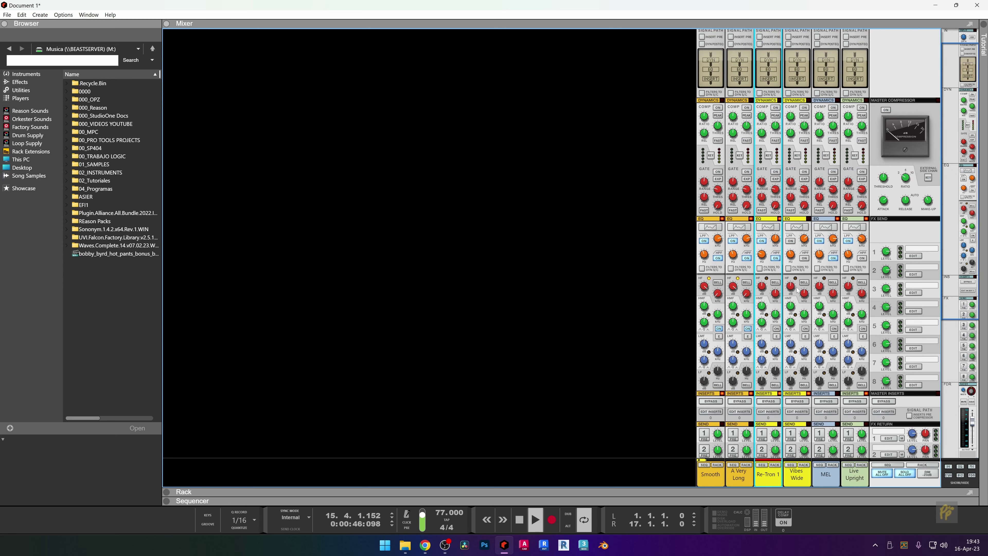
pyautogui.scroll(-5, 797, 289)
pyautogui.click(774, 371)
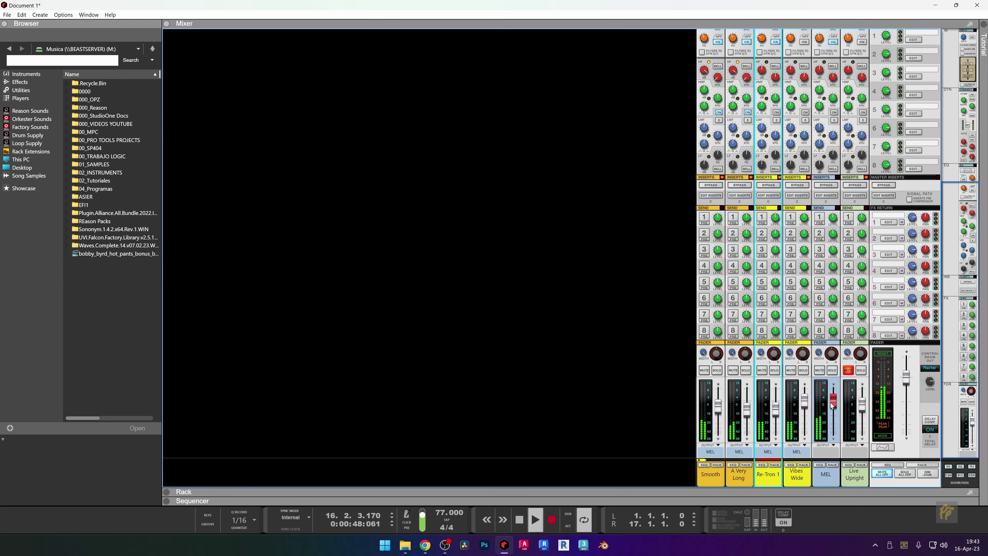
# Switch the MEL bus's high-pass filter off and back on for comparison, and set its frequency to 141.3 Hz in the Spectrum EQ.
pyautogui.click(832, 370)
pyautogui.scroll(5, 836, 233)
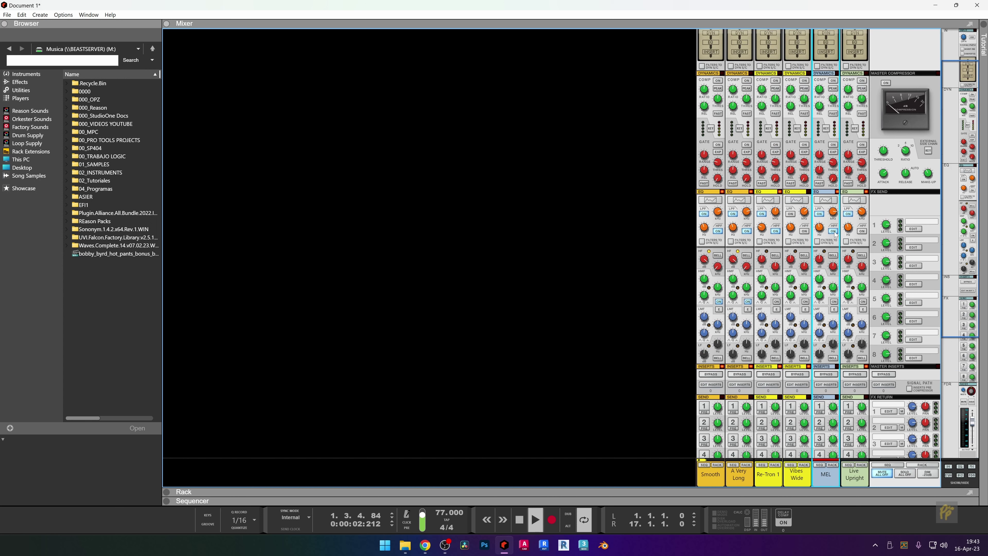
pyautogui.click(834, 233)
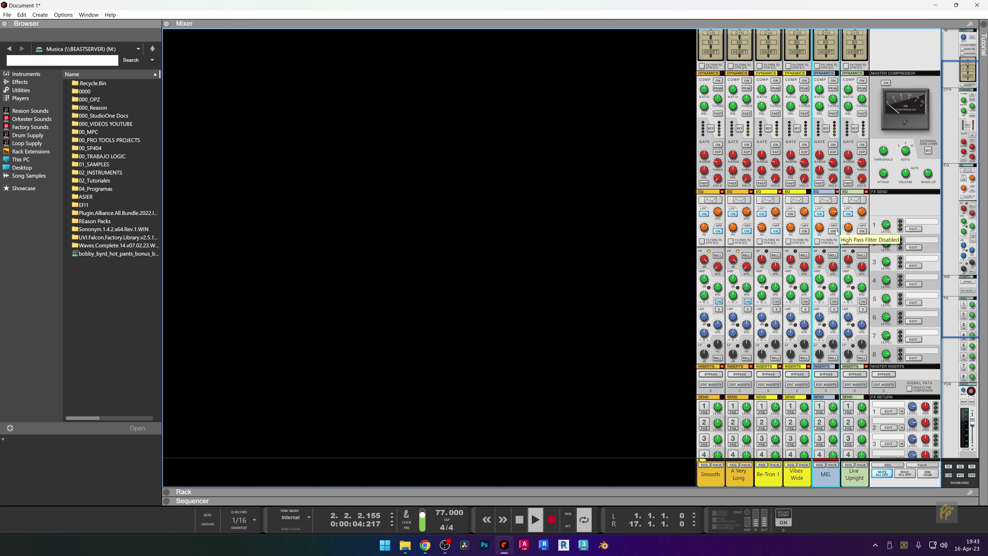
pyautogui.click(825, 199)
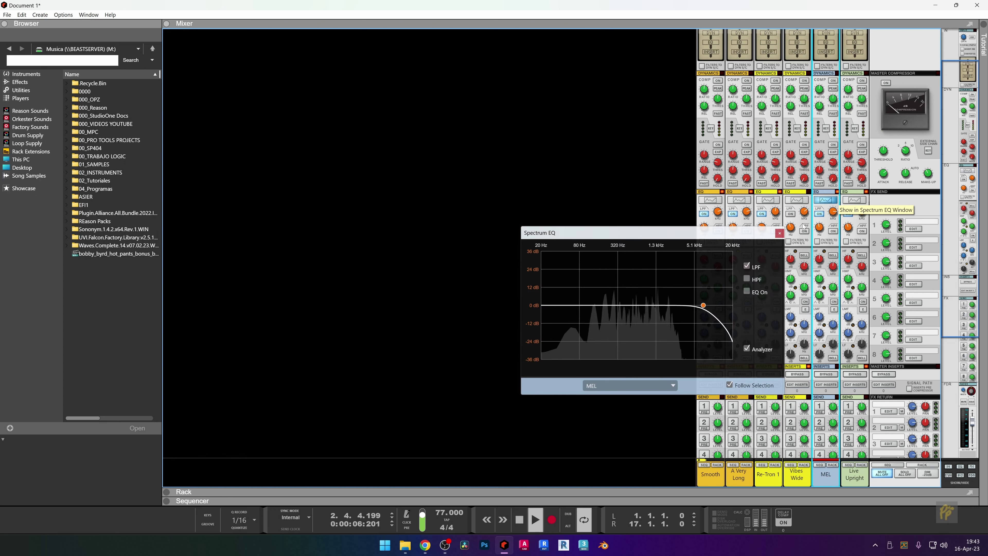
pyautogui.click(747, 279)
pyautogui.moveTo(605, 305); pyautogui.dragTo(595, 306)
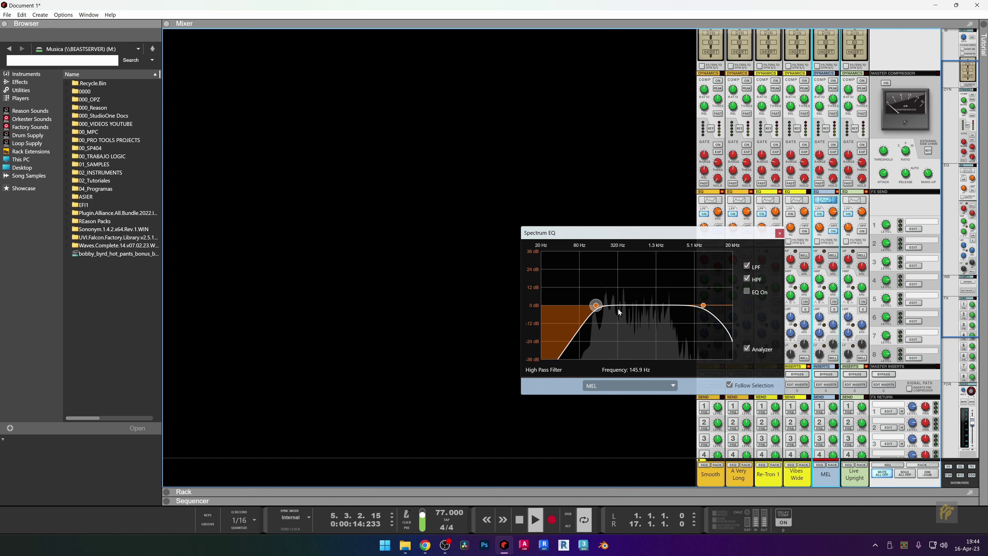
pyautogui.moveTo(596, 307); pyautogui.dragTo(595, 306)
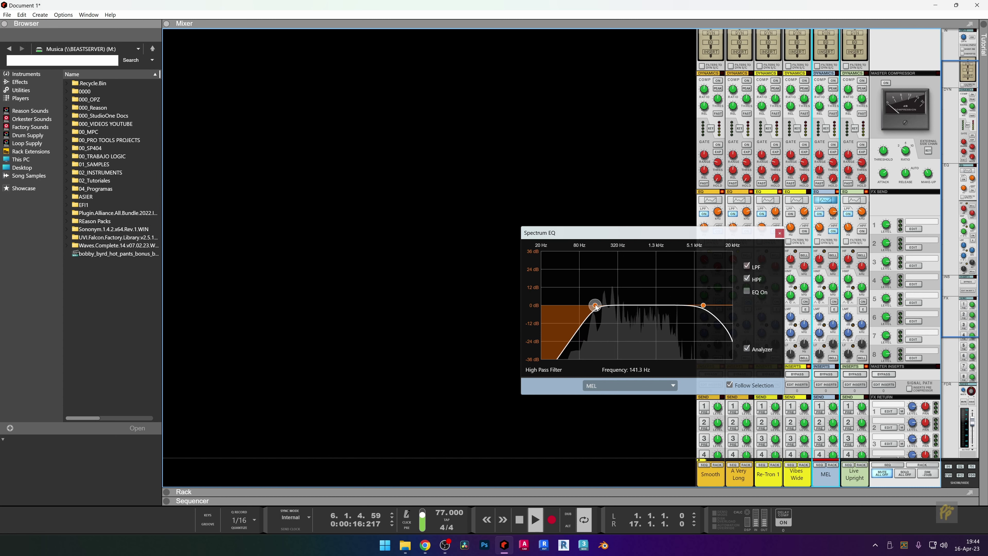
pyautogui.click(780, 233)
# Unmute the Live Upright channel, listen to the mix, and bring up the full-size sequencer with playback stopped.
pyautogui.scroll(-5, 735, 257)
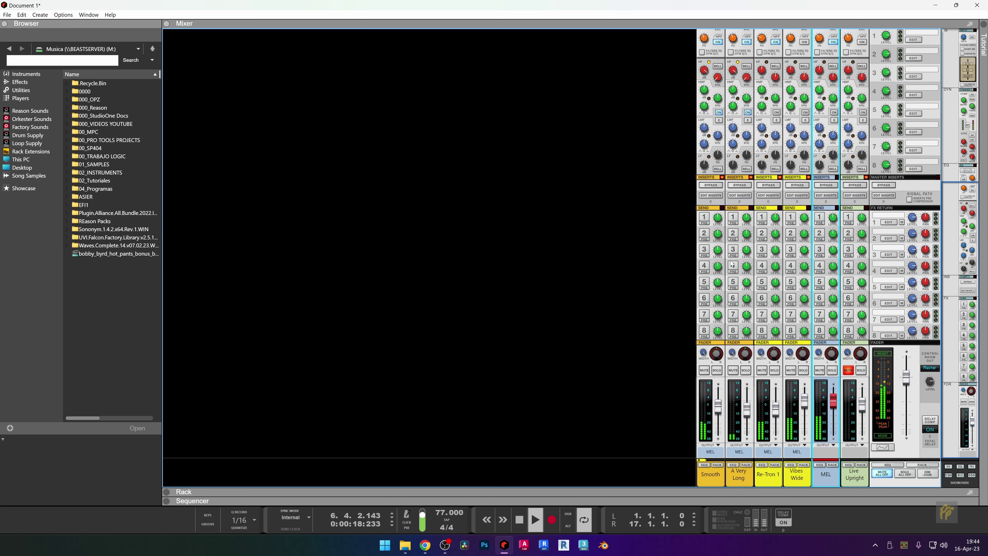
pyautogui.click(849, 370)
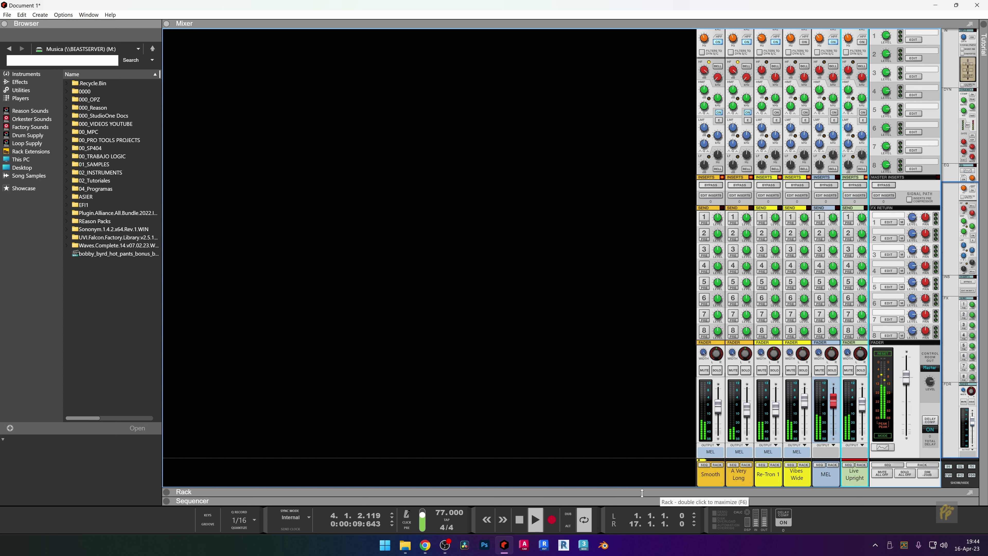
pyautogui.doubleClick(612, 498)
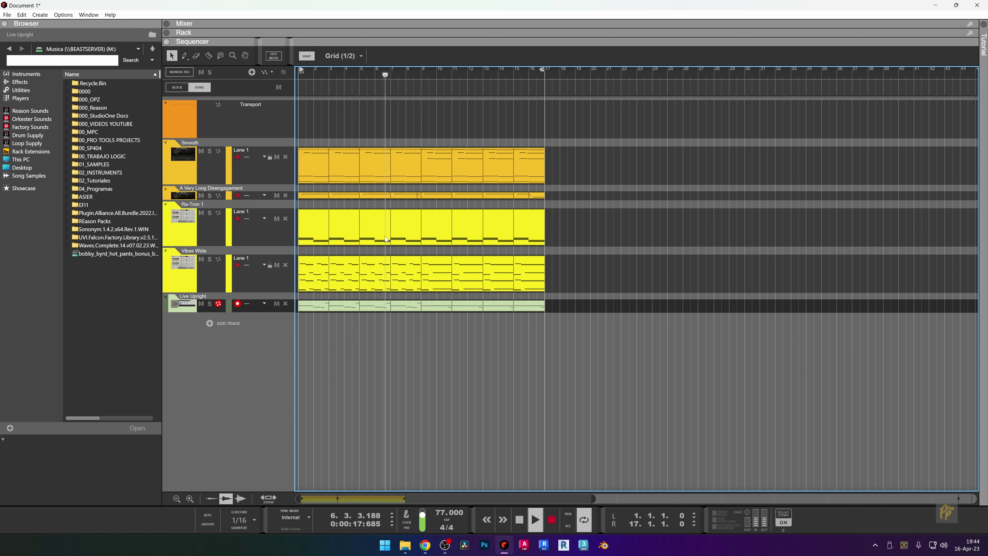
pyautogui.press('space')
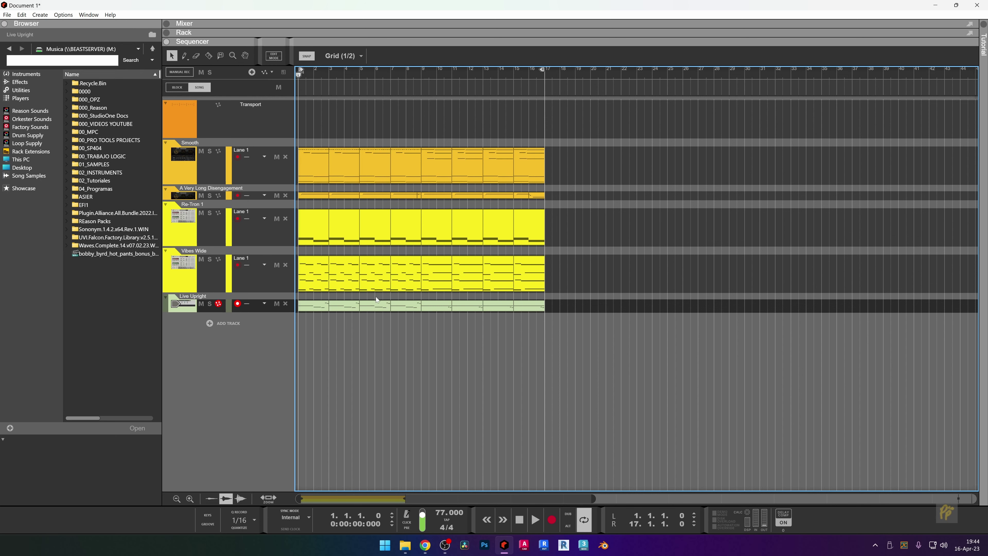
# Examine the bass notes in the Live Upright clip starting at bar 5, including the note at bar 6.
pyautogui.doubleClick(376, 308)
pyautogui.scroll(2, 408, 298)
pyautogui.scroll(2, 435, 289)
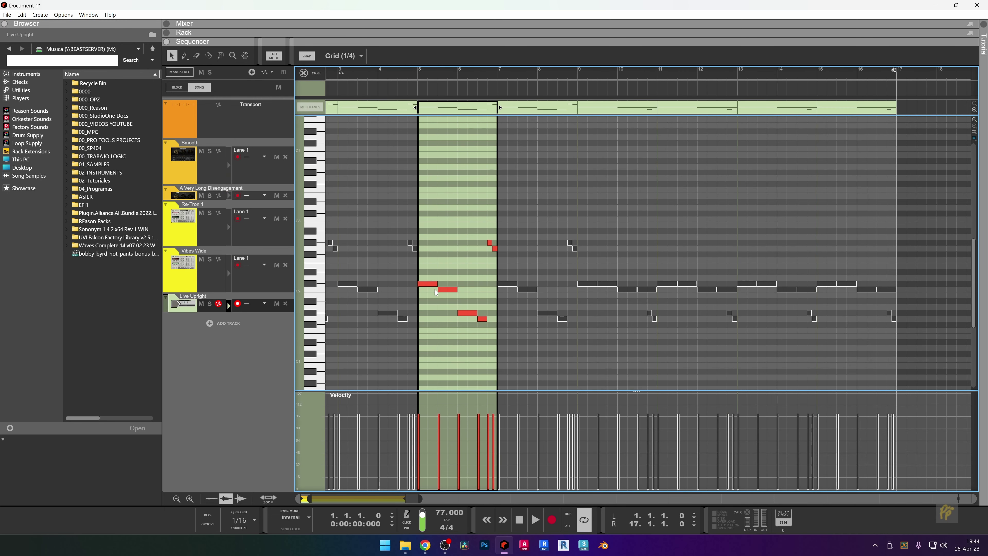
pyautogui.scroll(2, 447, 302)
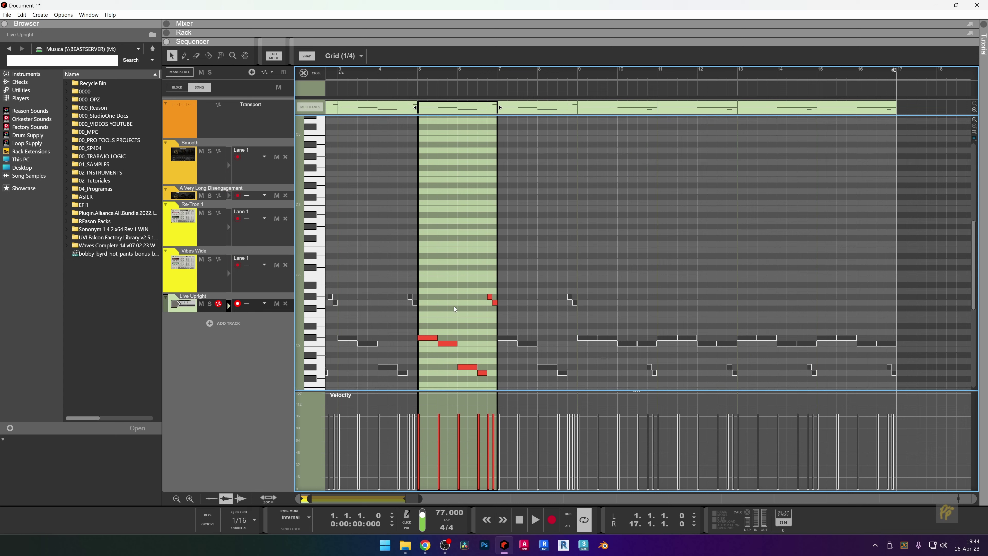
pyautogui.click(446, 344)
pyautogui.click(465, 367)
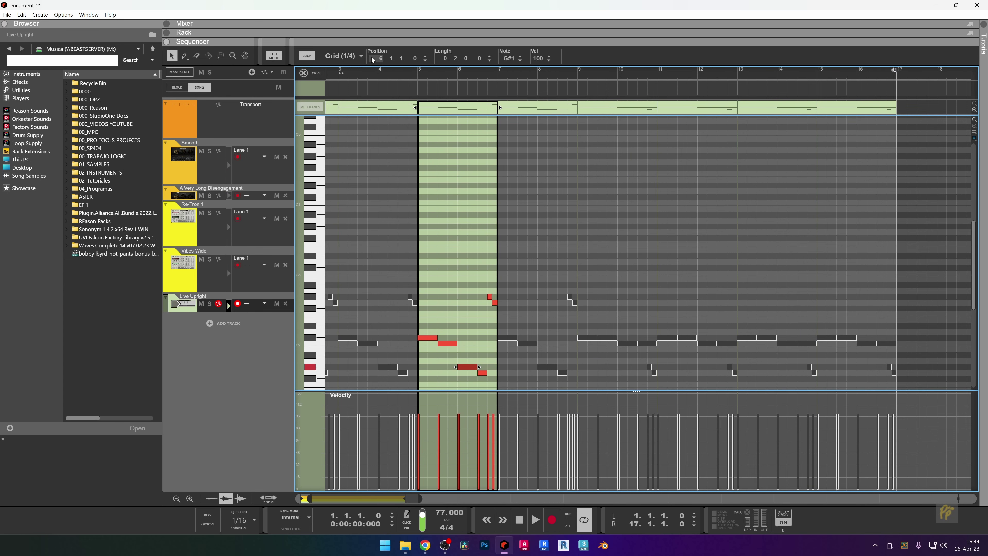
pyautogui.click(316, 72)
# Play the arrangement from the start, listen again from bar 9, and stop playback.
pyautogui.scroll(-3, 546, 303)
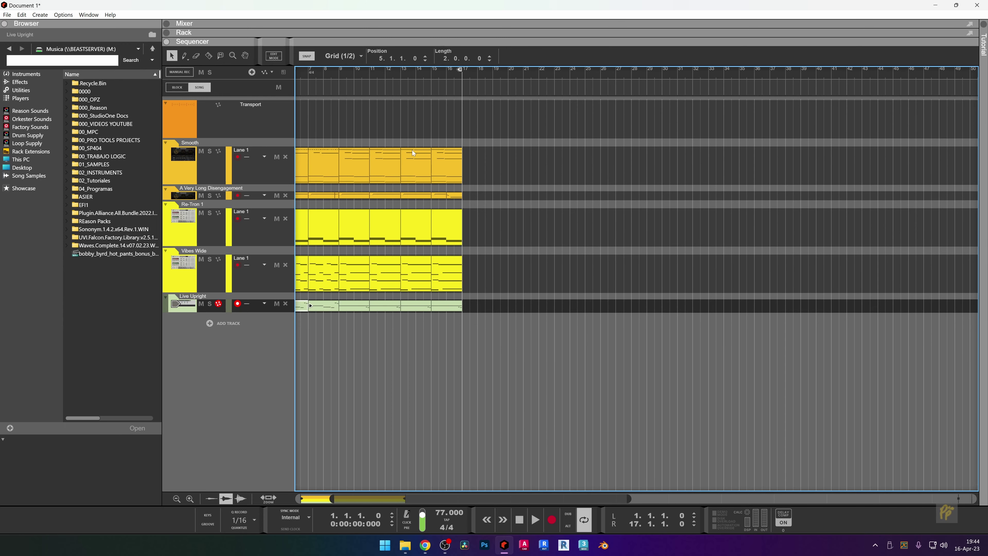
pyautogui.moveTo(356, 502); pyautogui.dragTo(325, 502)
pyautogui.press('space')
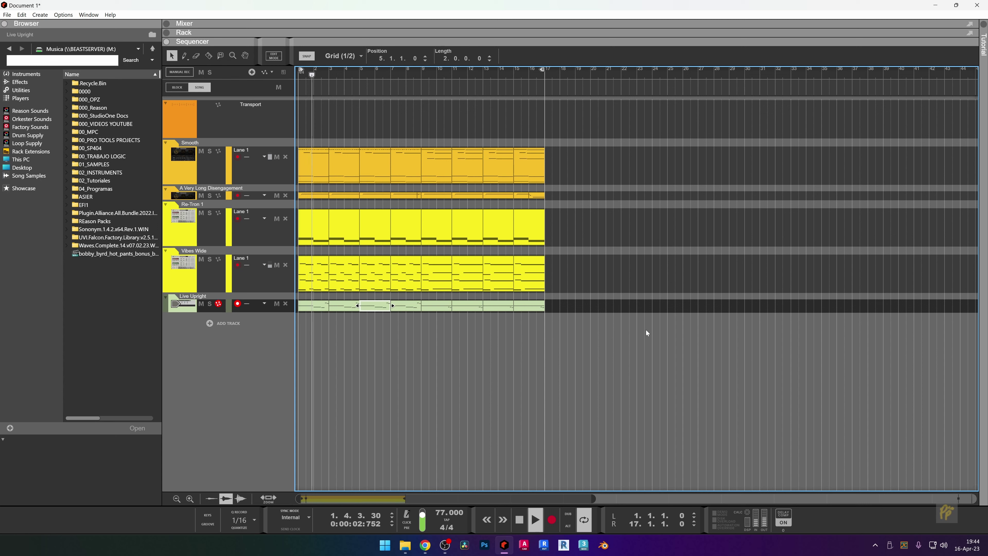
pyautogui.click(421, 73)
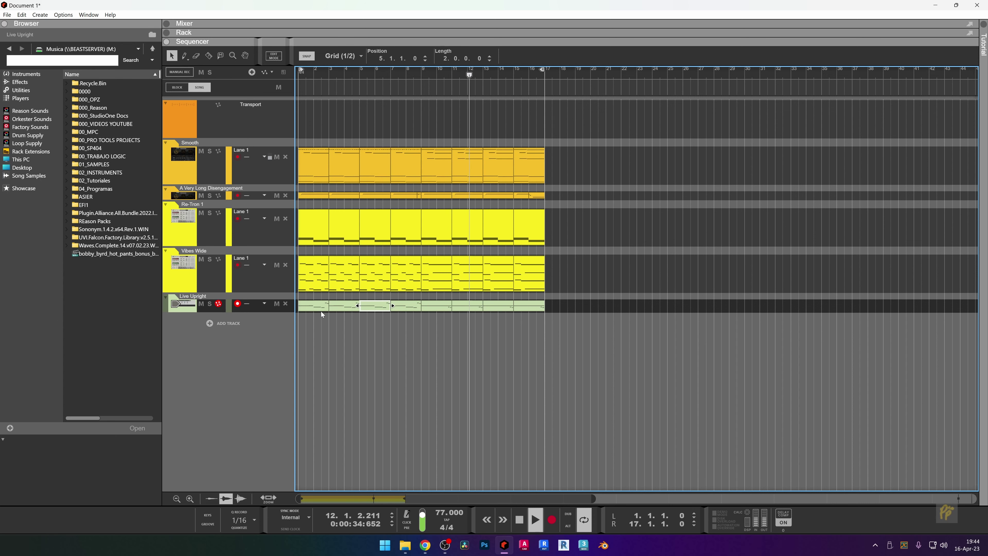
pyautogui.press('space')
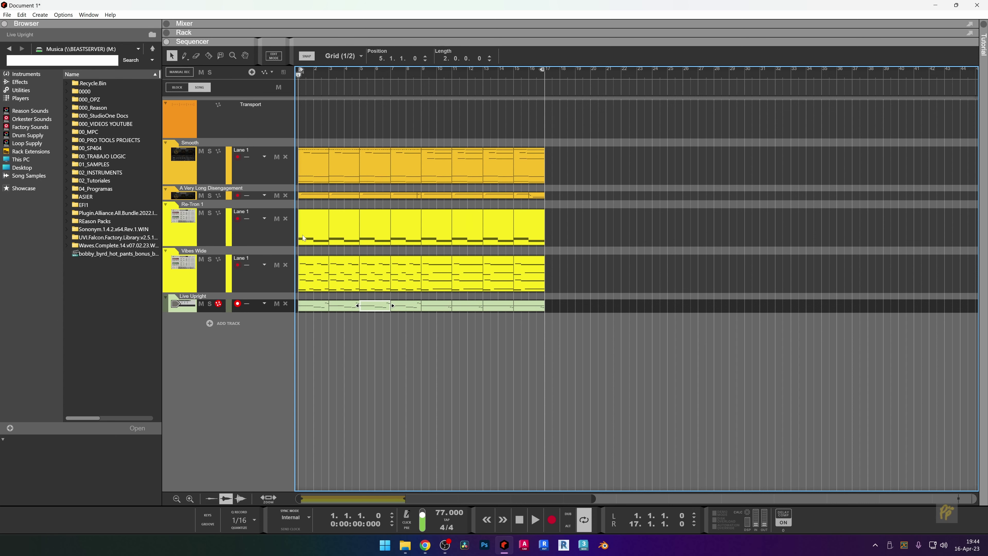
# Try lowering the second note of Re-Tron 1's first clip to G#1, auditioning it soloed together with Live Upright.
pyautogui.doubleClick(318, 231)
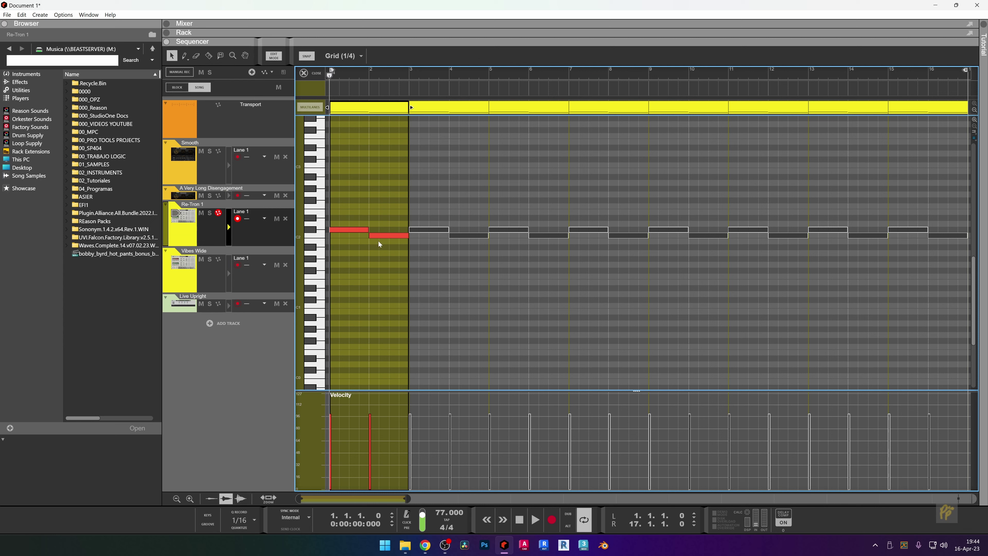
pyautogui.moveTo(377, 234); pyautogui.dragTo(377, 259)
pyautogui.press('space')
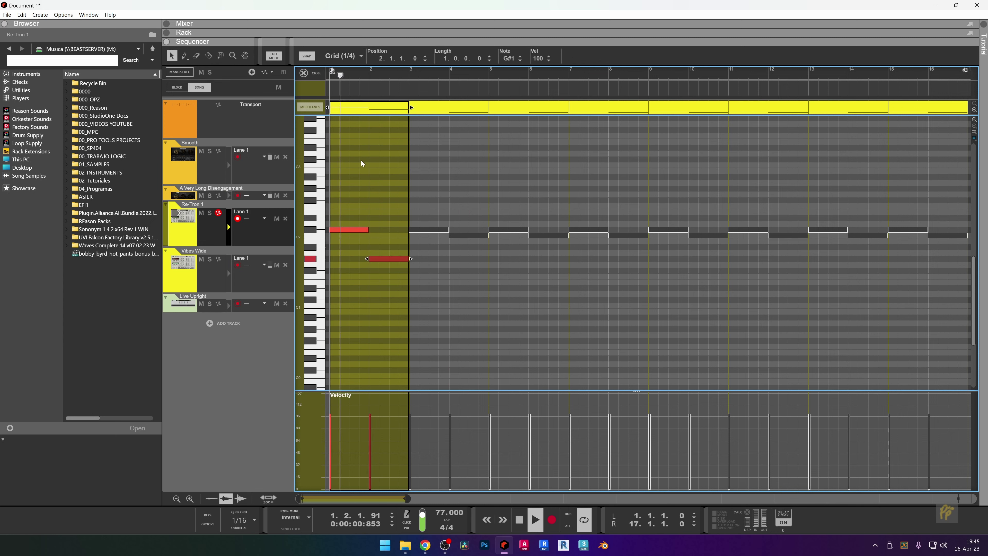
pyautogui.press('space')
pyautogui.click(230, 213)
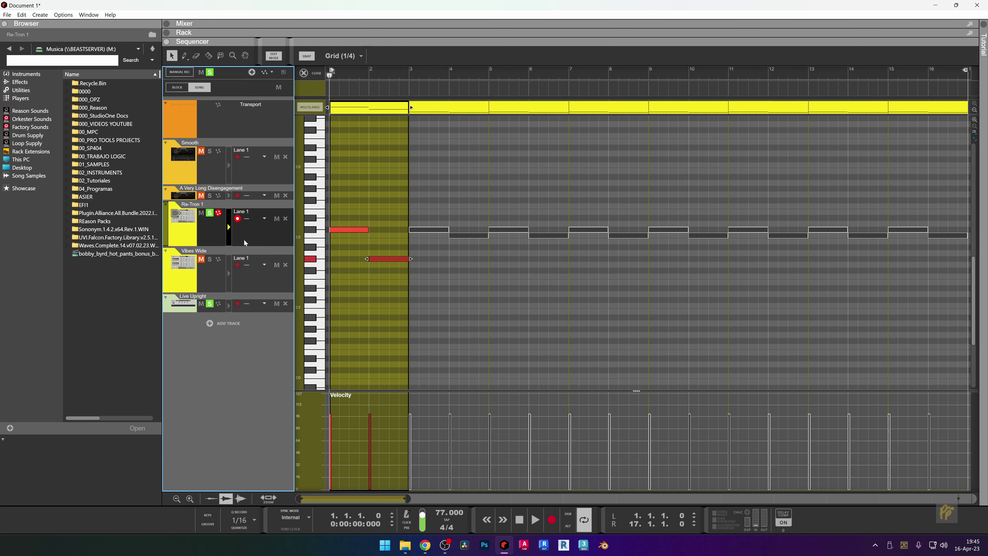
pyautogui.press('space')
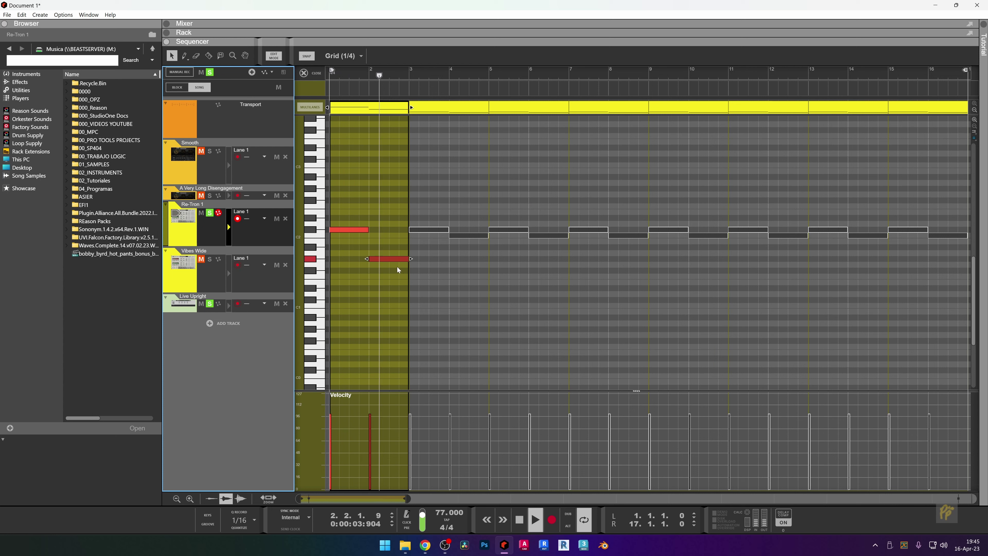
pyautogui.press('space')
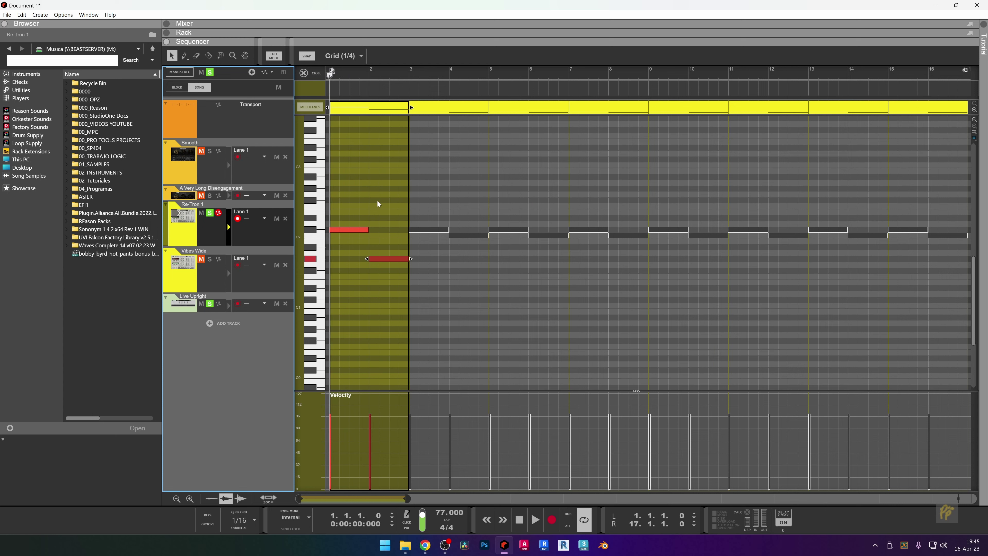
# Try both notes of Re-Tron 1's first clip an octave higher, with the second on G#2, and audition them against Live Upright.
pyautogui.moveTo(356, 228); pyautogui.dragTo(351, 162)
pyautogui.moveTo(389, 258); pyautogui.dragTo(383, 190)
pyautogui.press('space')
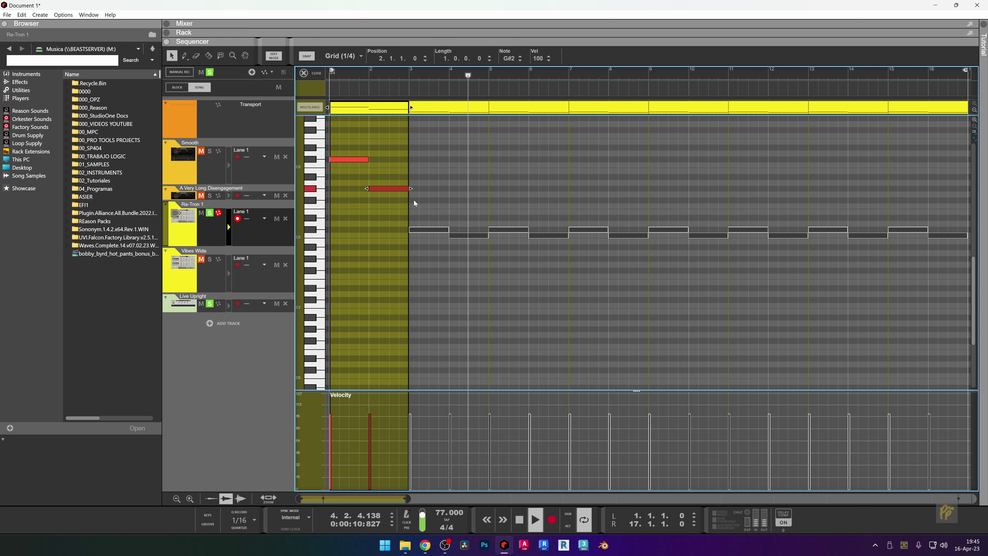
pyautogui.press('space')
pyautogui.press('space')
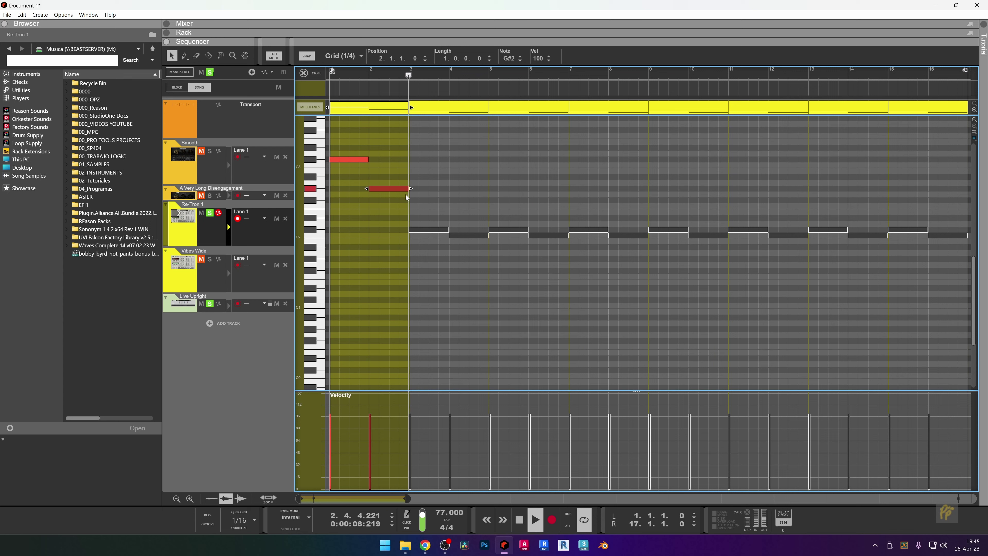
pyautogui.press('space')
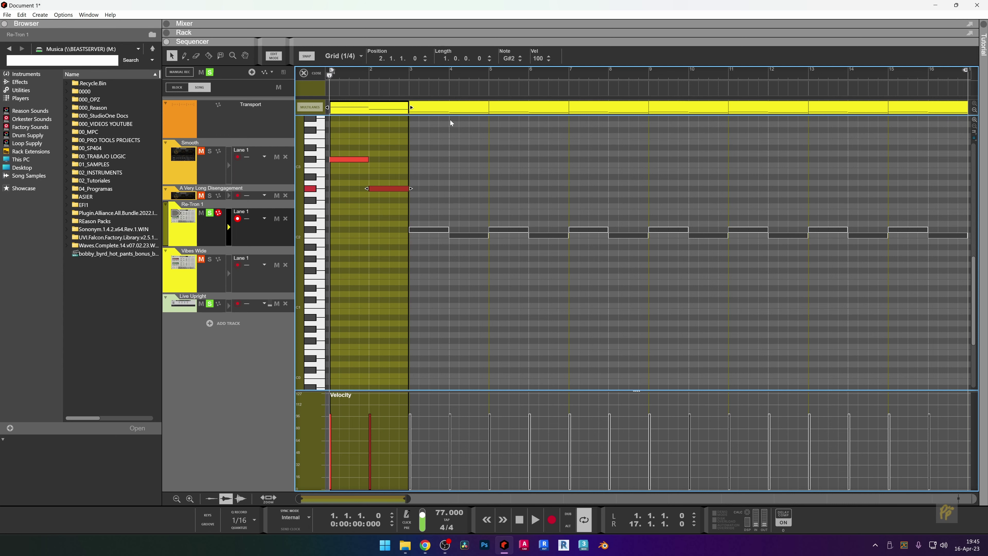
pyautogui.click(303, 73)
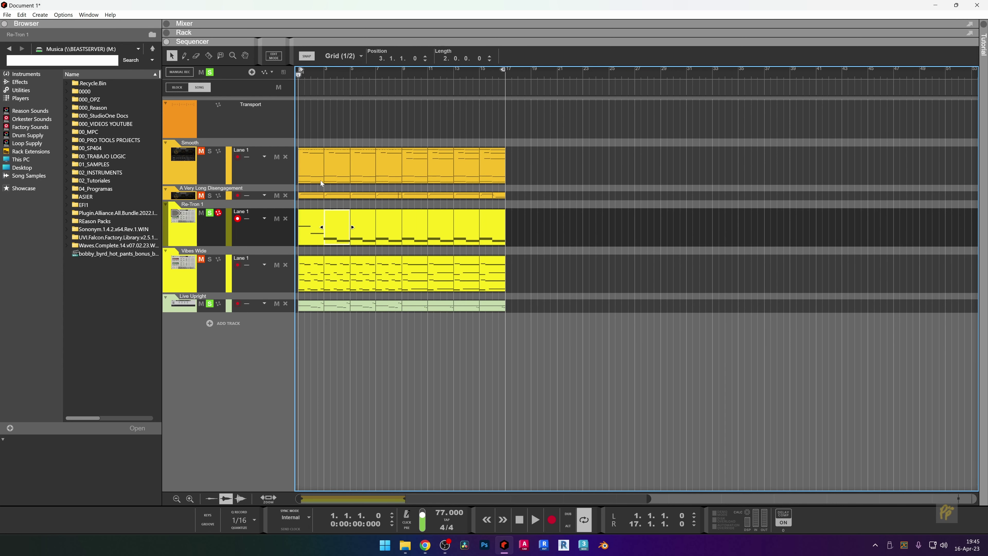
pyautogui.hotkey('ctrl', 'e')
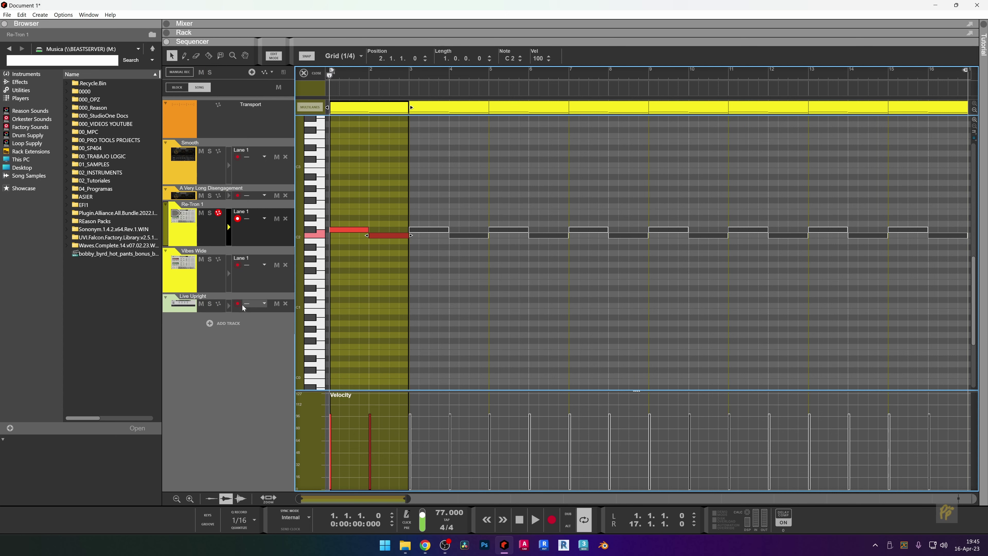
# In Live Upright's first clip, move the bass note at the start of bar 2 up to C2.
pyautogui.click(169, 308)
pyautogui.scroll(2, 342, 281)
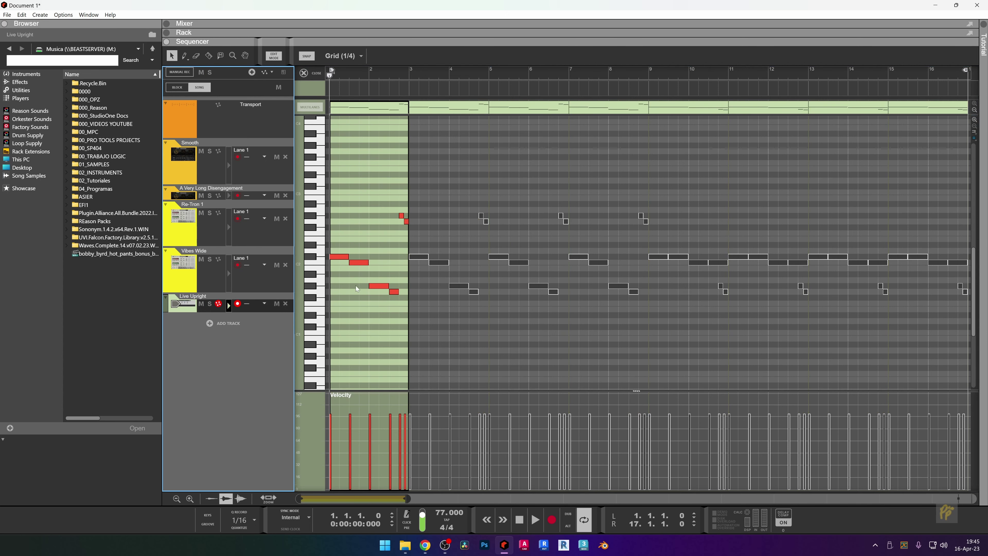
pyautogui.scroll(1, 356, 286)
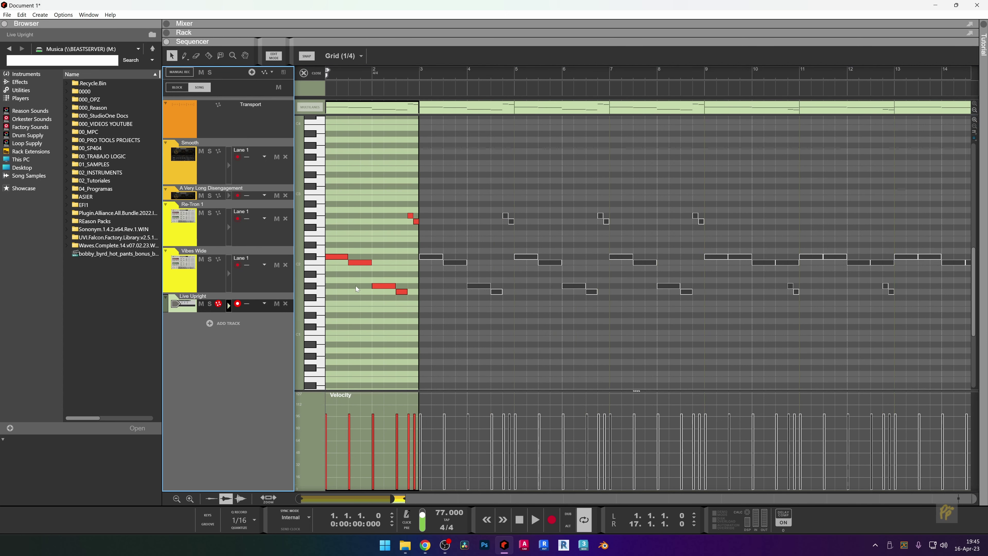
pyautogui.click(364, 262)
pyautogui.click(383, 285)
pyautogui.moveTo(384, 287); pyautogui.dragTo(383, 263)
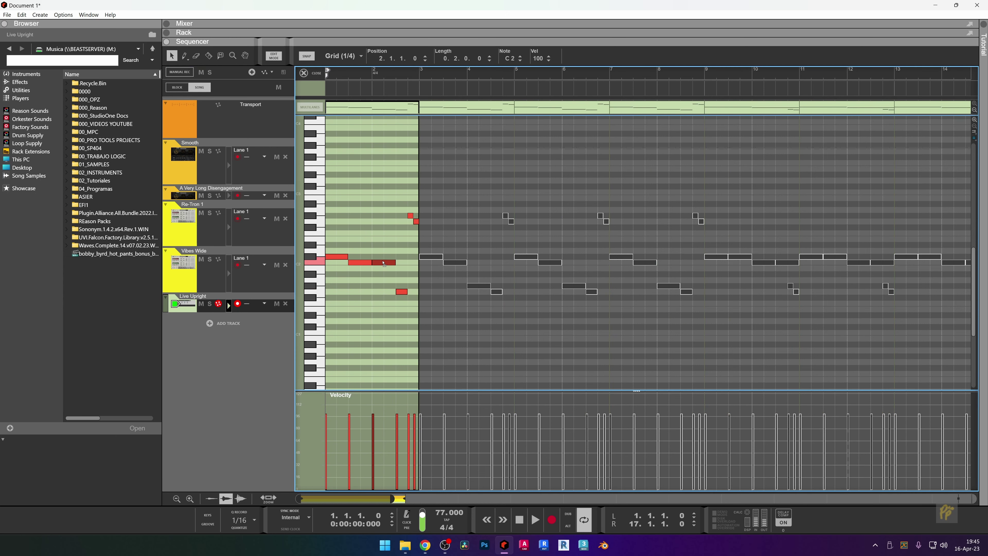
# Solo Live Upright together with Re-Tron 1, set the loop to end at bar 3, and audition the first two bars.
pyautogui.click(212, 304)
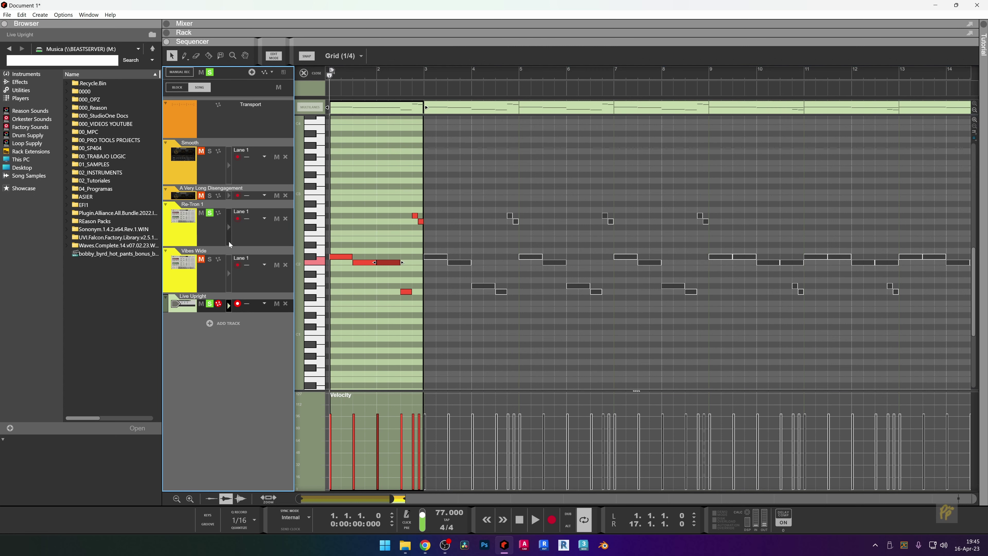
pyautogui.press('space')
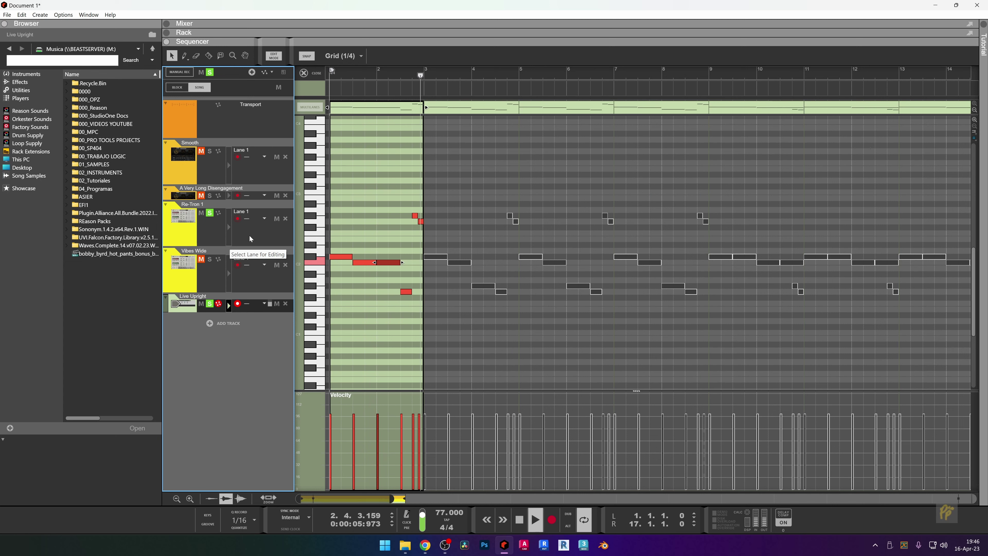
pyautogui.press('space')
pyautogui.press('space')
pyautogui.keyDown('alt'); pyautogui.click(423, 72); pyautogui.keyUp('alt')
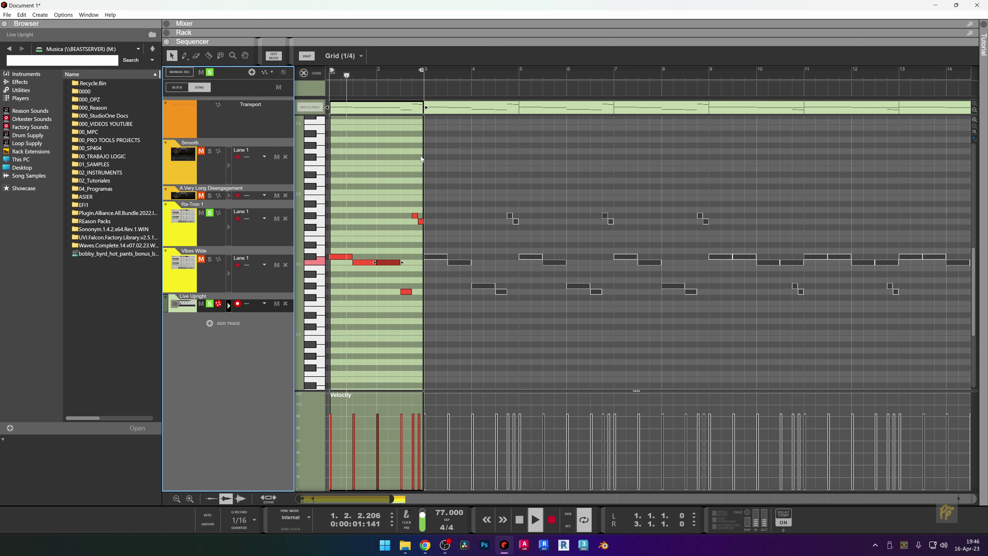
pyautogui.press('space')
# In Live Upright's first clip, move the bass note on beat 3 of bar 1 down to G#1, audition it, and close the clip.
pyautogui.moveTo(367, 261); pyautogui.dragTo(368, 288)
pyautogui.press('space')
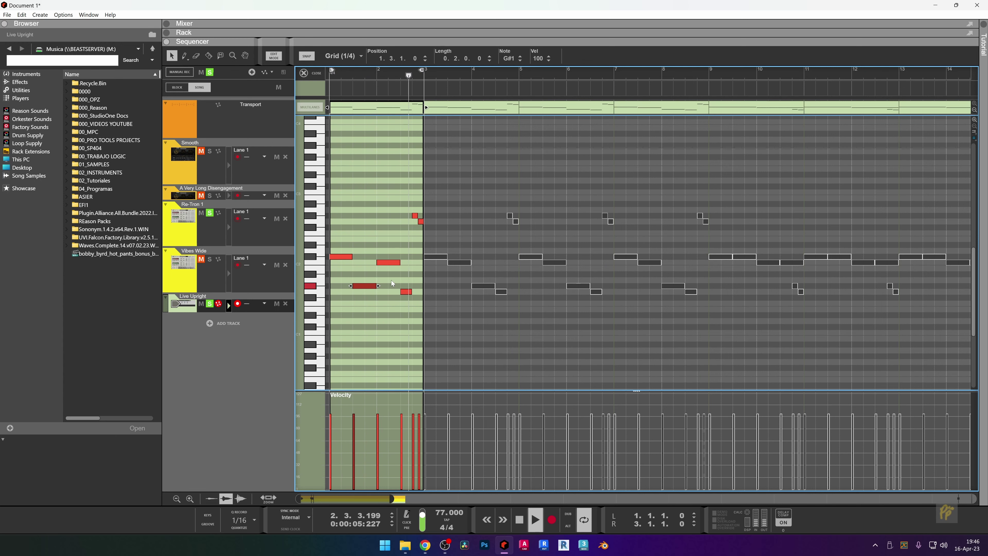
pyautogui.press('space')
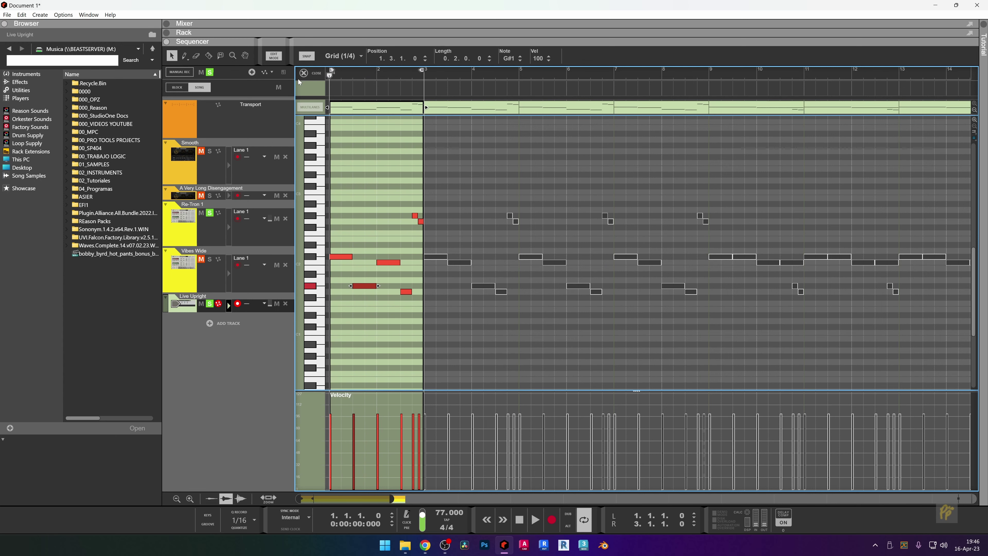
pyautogui.click(306, 73)
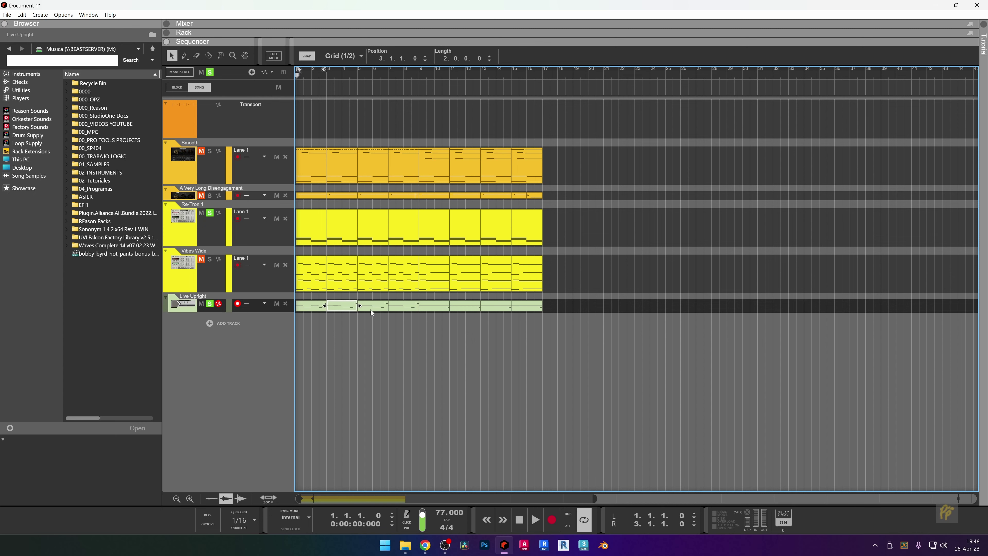
# Try deleting the Live Upright clips between bars 3 and 9, and undo the deletion.
pyautogui.click(400, 311)
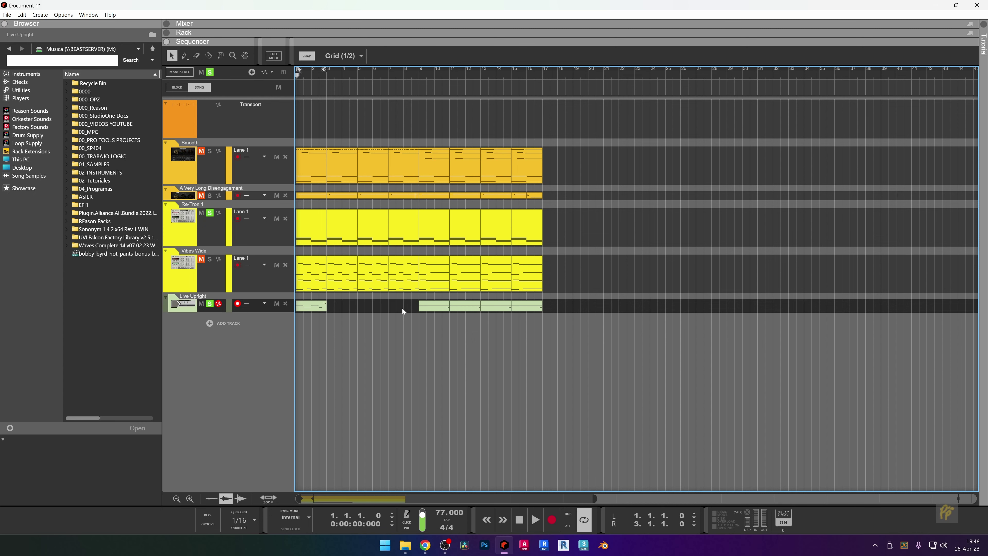
pyautogui.press('Delete')
pyautogui.hotkey('ctrl', 'z')
# Turn off all track solos and mutes, including the solos on Live Upright and Re-Tron 1, and play the full mix.
pyautogui.scroll(-1, 428, 233)
pyautogui.press('space')
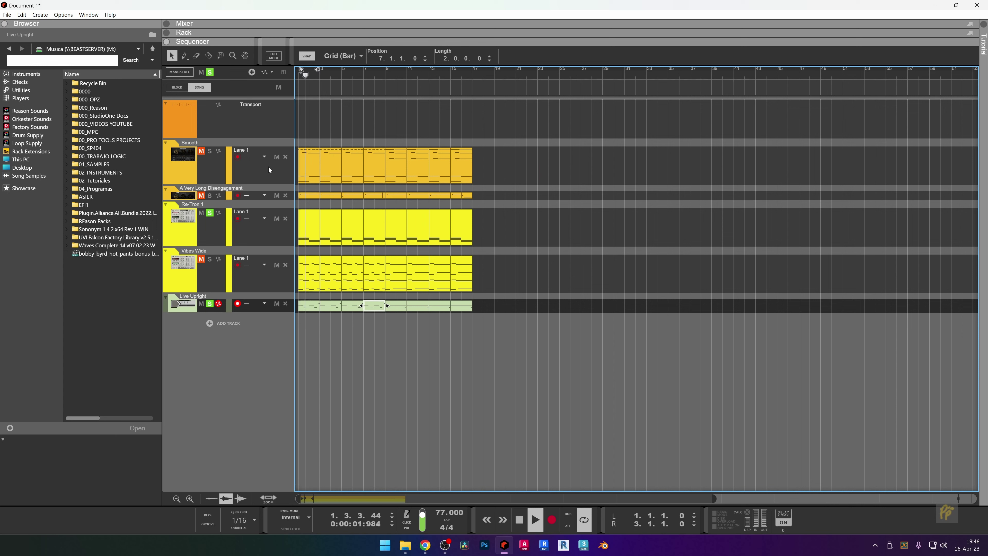
pyautogui.press('space')
pyautogui.click(209, 304)
pyautogui.click(210, 213)
pyautogui.press('space')
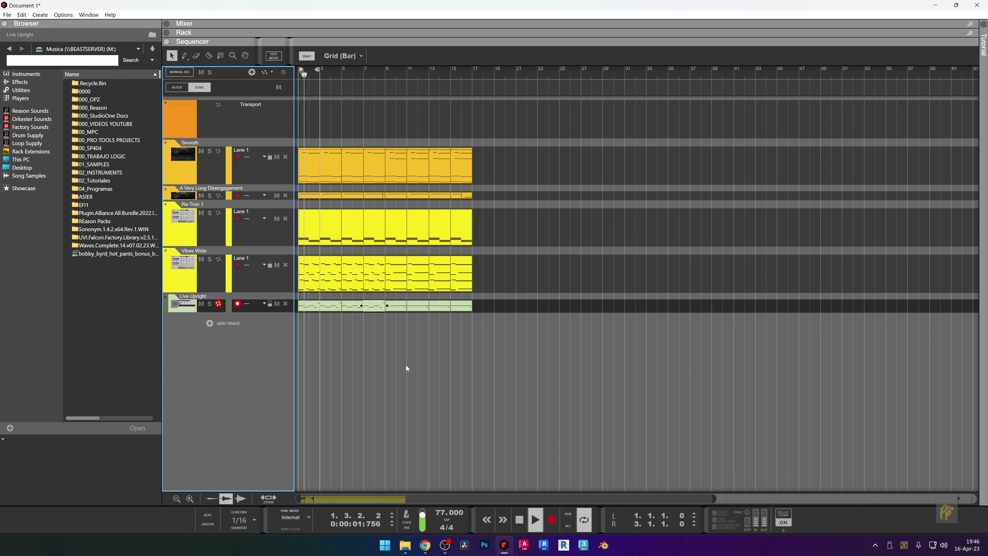
pyautogui.press('space')
# Shorten the Live Upright clip starting at bar 3 to a length of one bar.
pyautogui.click(375, 306)
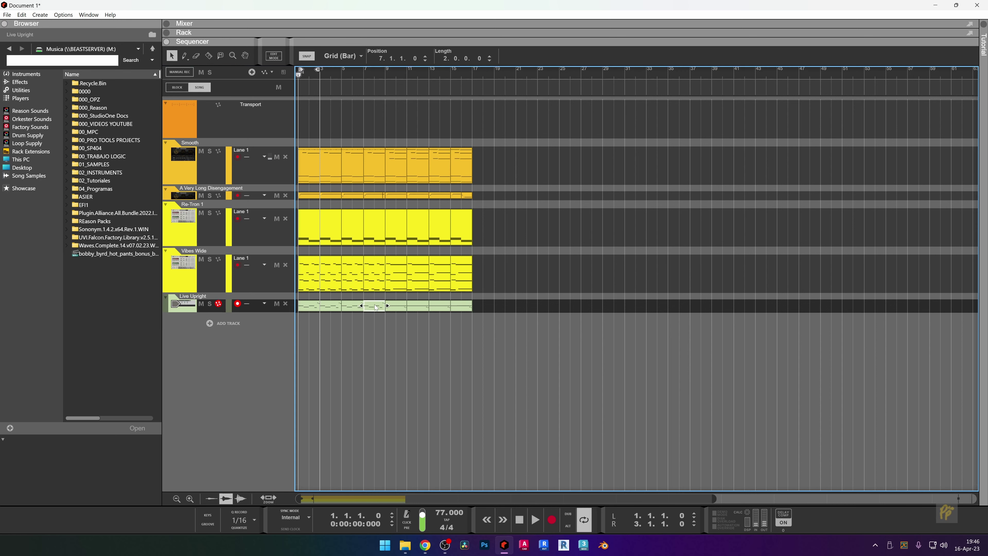
pyautogui.scroll(1, 325, 323)
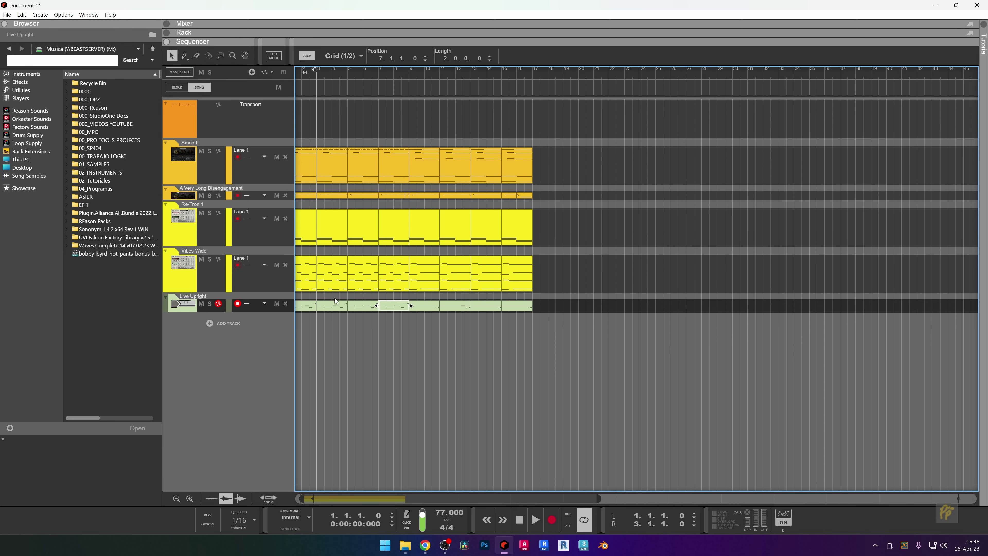
pyautogui.click(345, 308)
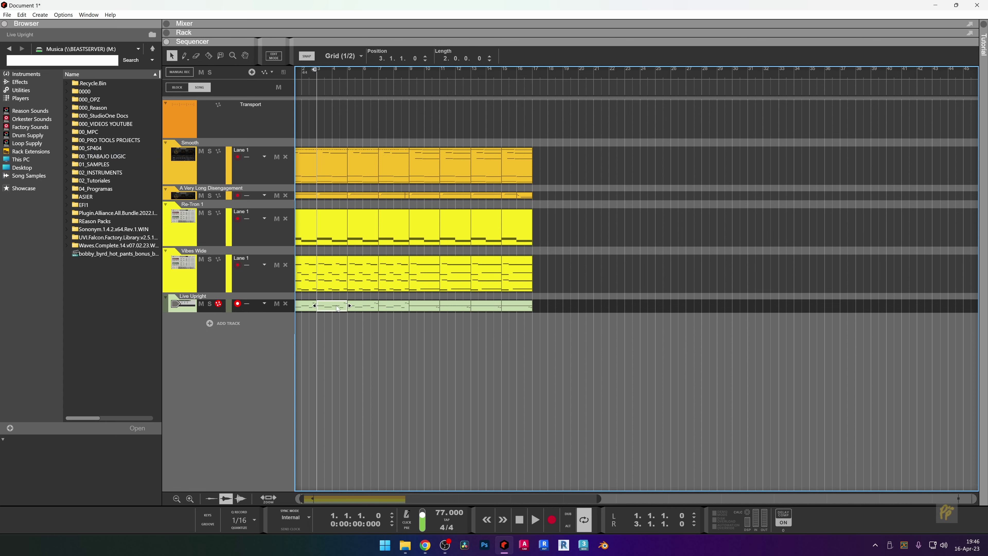
pyautogui.moveTo(348, 306); pyautogui.dragTo(331, 306)
pyautogui.scroll(2, 316, 189)
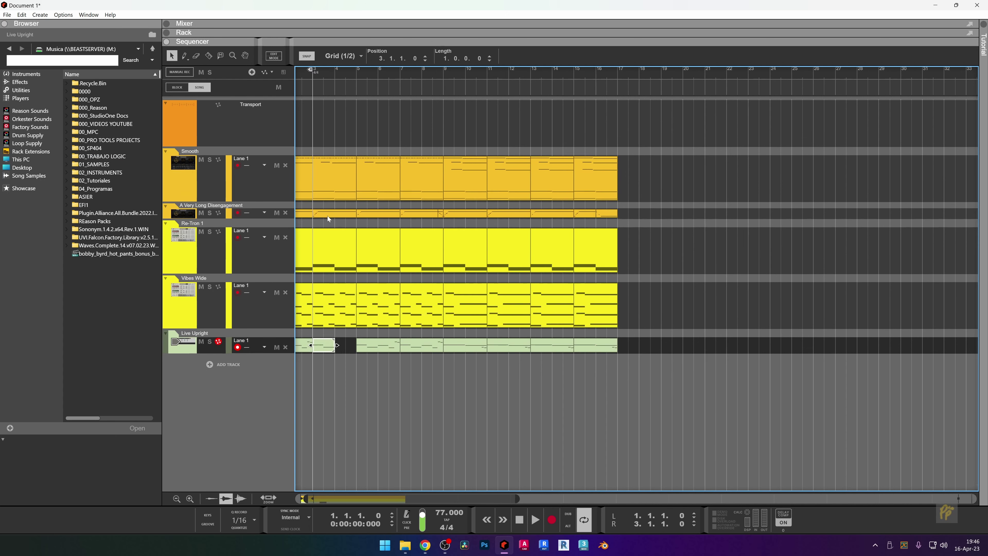
# Copy the one-bar clip at bar 16 of the A Very Long Disengagement track to bar 4 and play from there.
pyautogui.click(335, 214)
pyautogui.moveTo(357, 212)
pyautogui.mouseDown()
pyautogui.moveTo(335, 216)
pyautogui.moveTo(355, 214)
pyautogui.moveTo(345, 214)
pyautogui.mouseUp()
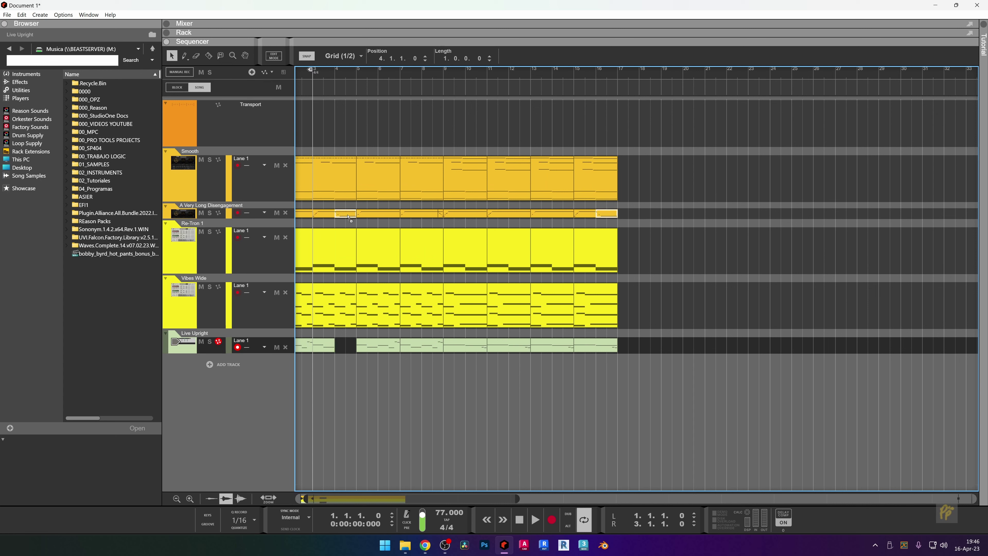
pyautogui.click(336, 72)
pyautogui.press('space')
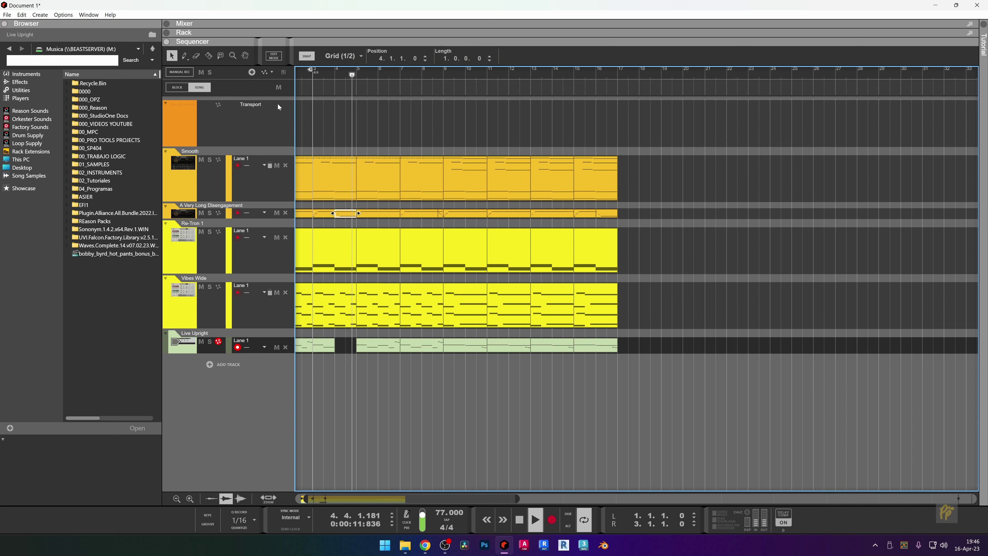
pyautogui.press('space')
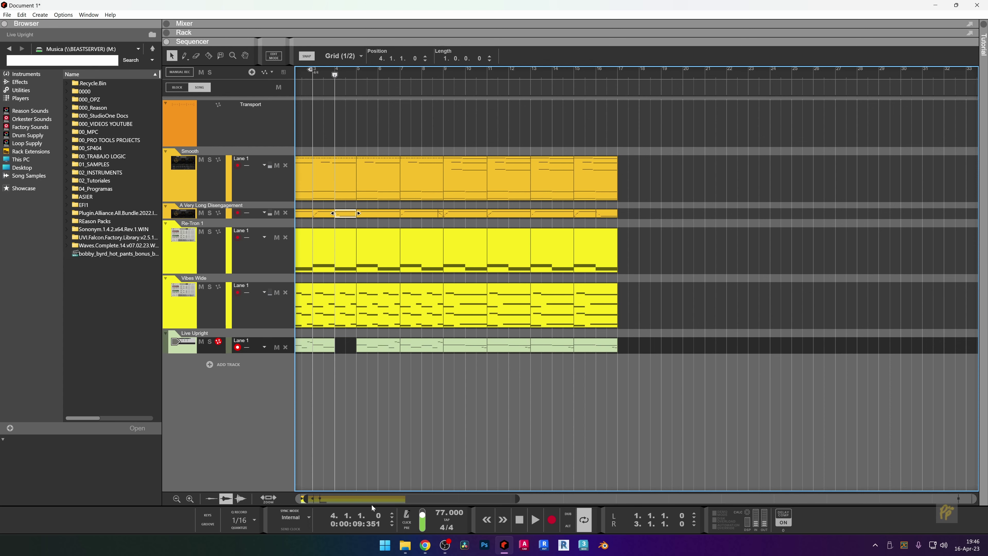
# Extend the loop's end to bar 7 and play the arrangement from the song start.
pyautogui.press('Home')
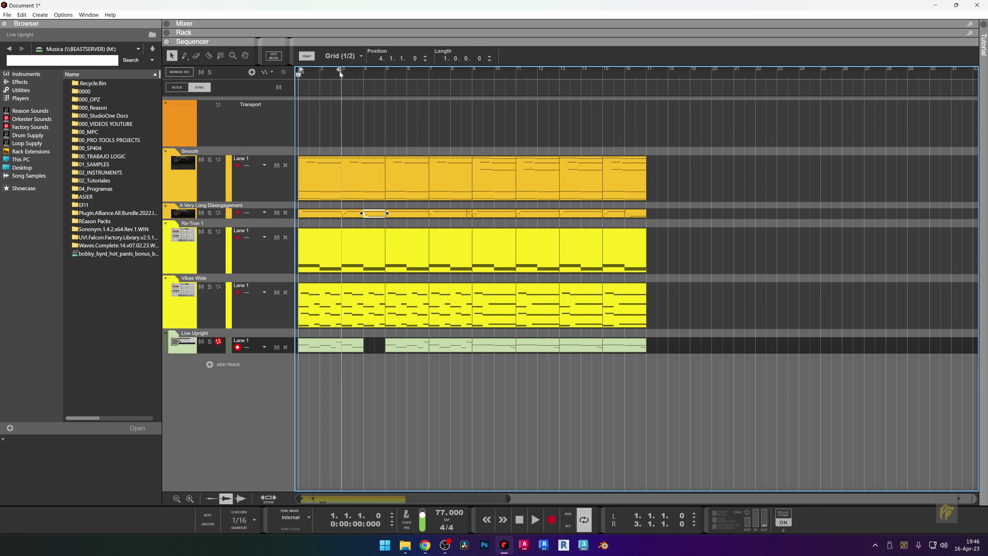
pyautogui.moveTo(339, 72); pyautogui.dragTo(427, 73)
pyautogui.press('space')
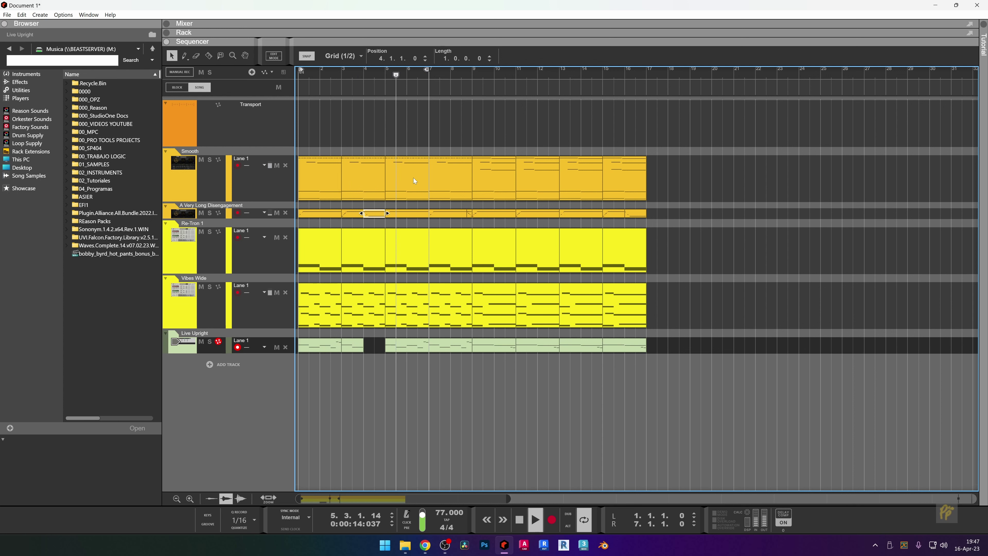
pyautogui.press('space')
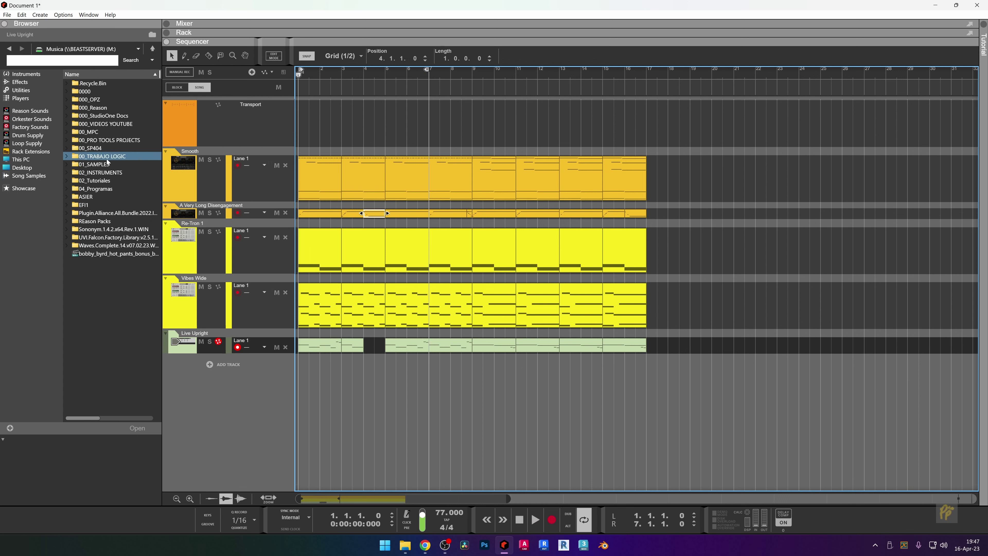
# Open the 01_SAMPLES folder in the sample browser.
pyautogui.click(113, 156)
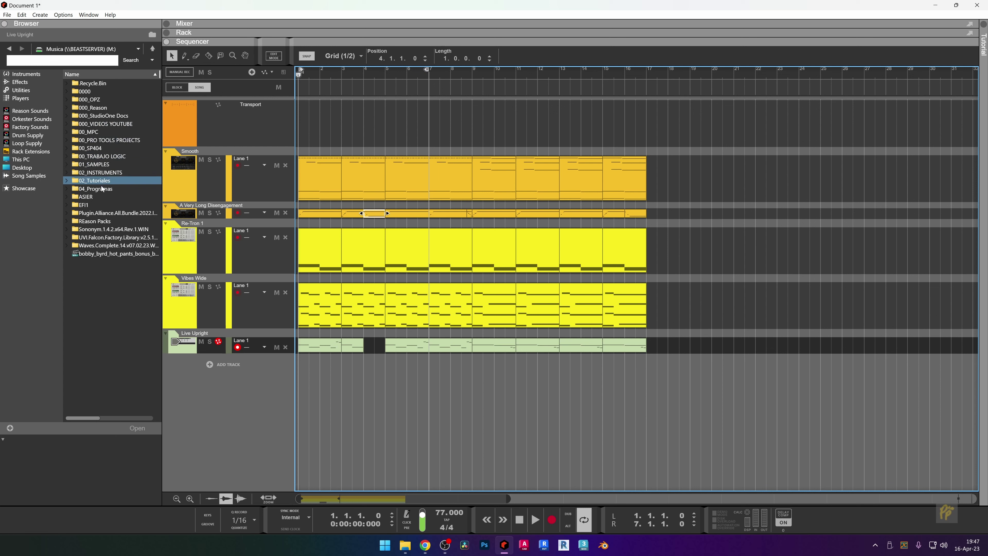
pyautogui.click(111, 164)
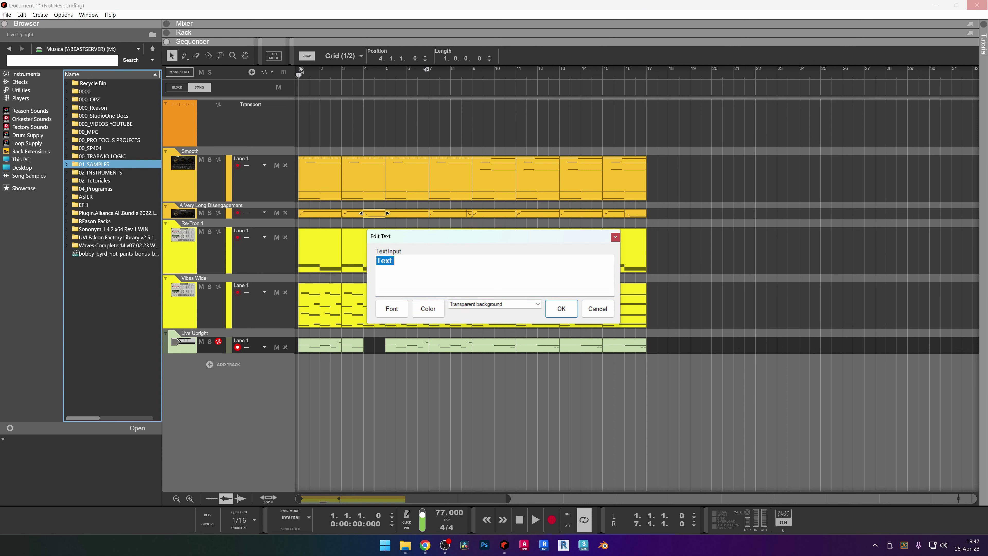
# Enter the on-screen note "Im more inclined to use a break with this kind of beats...More raw sounding than programming my own...".
pyautogui.write('Im mo')
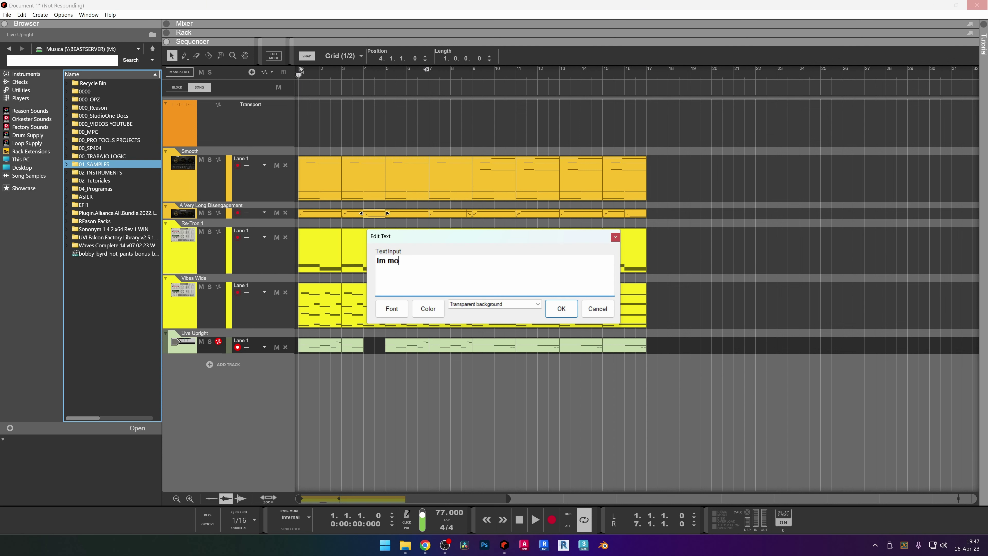
pyautogui.write('re inclined')
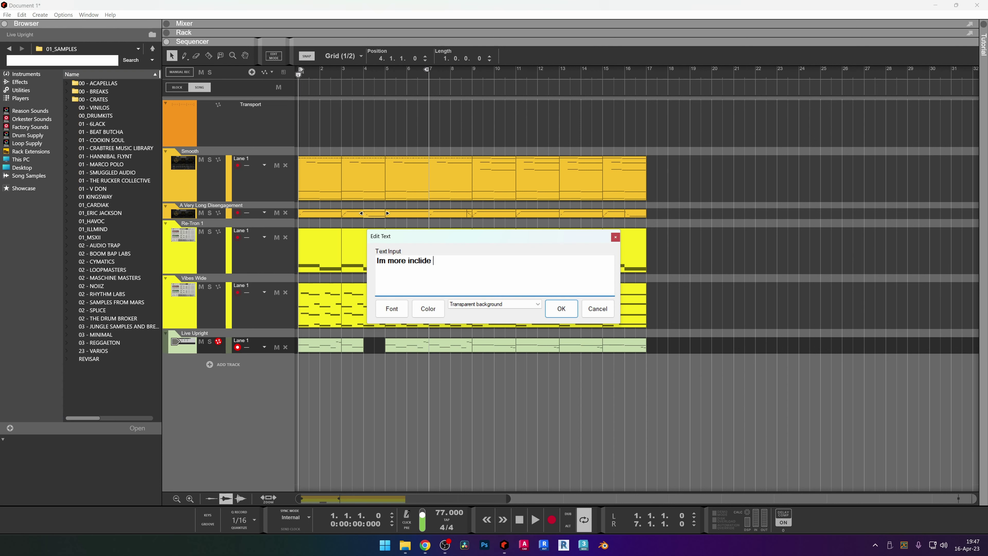
pyautogui.press('BackSpace')
pyautogui.write('ned to use a b')
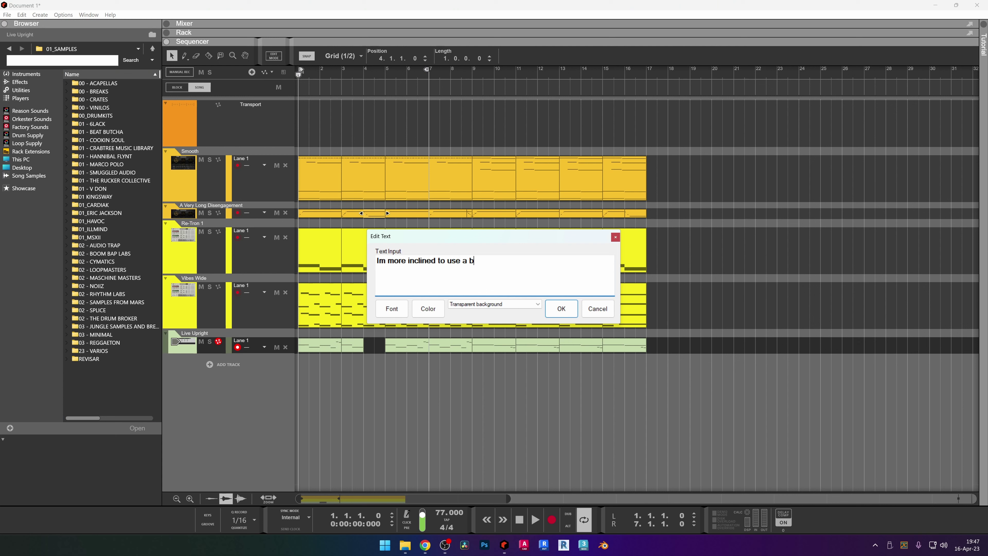
pyautogui.write('reak with this kind of beats...More raw')
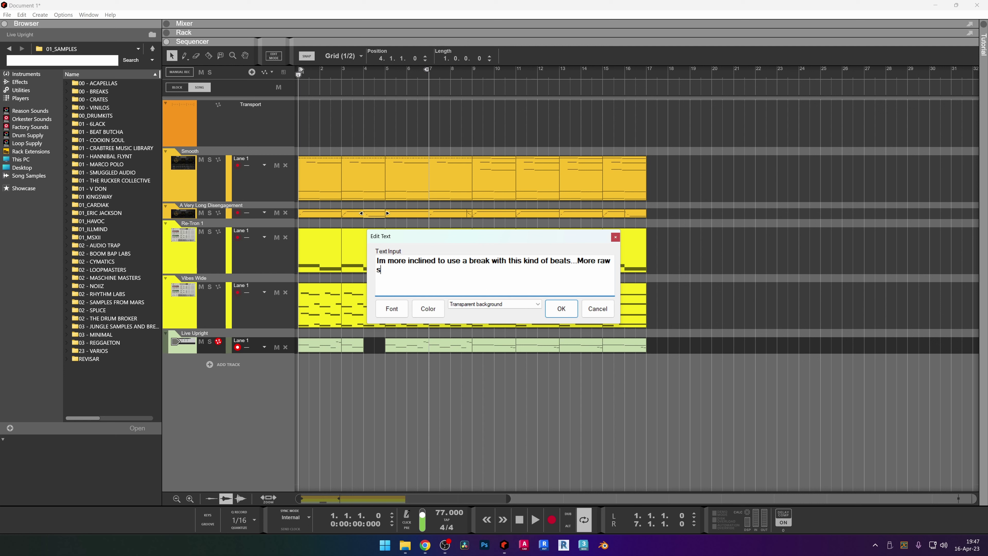
pyautogui.write('ounding that ')
pyautogui.write('programmin')
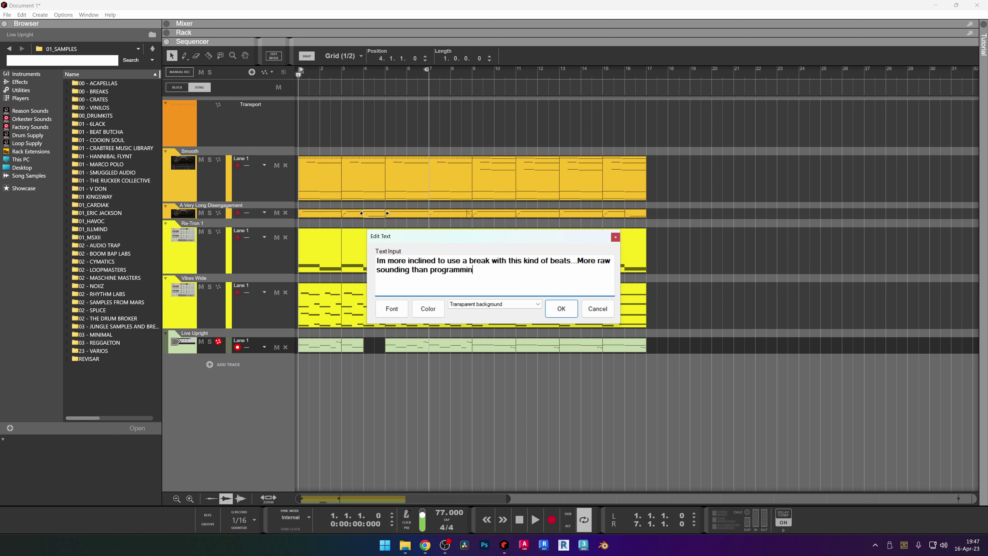
pyautogui.write('g my own...')
pyautogui.press('Return')
pyautogui.click(366, 119)
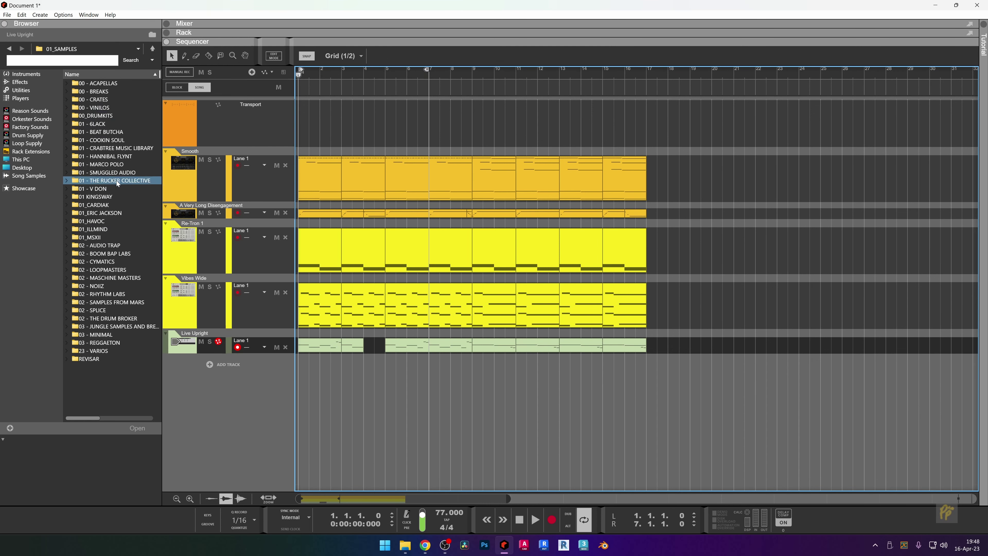
# Open the Breaks folder of Beat Butcha - Filth Vol. 5 inside the 01 - BEAT BUTCHA sample folder.
pyautogui.click(115, 132)
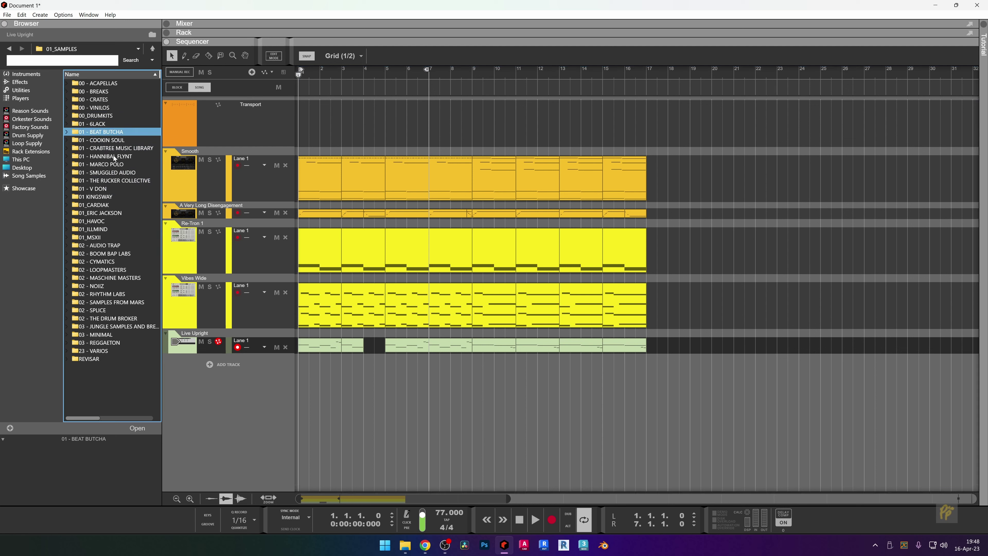
pyautogui.press('Return')
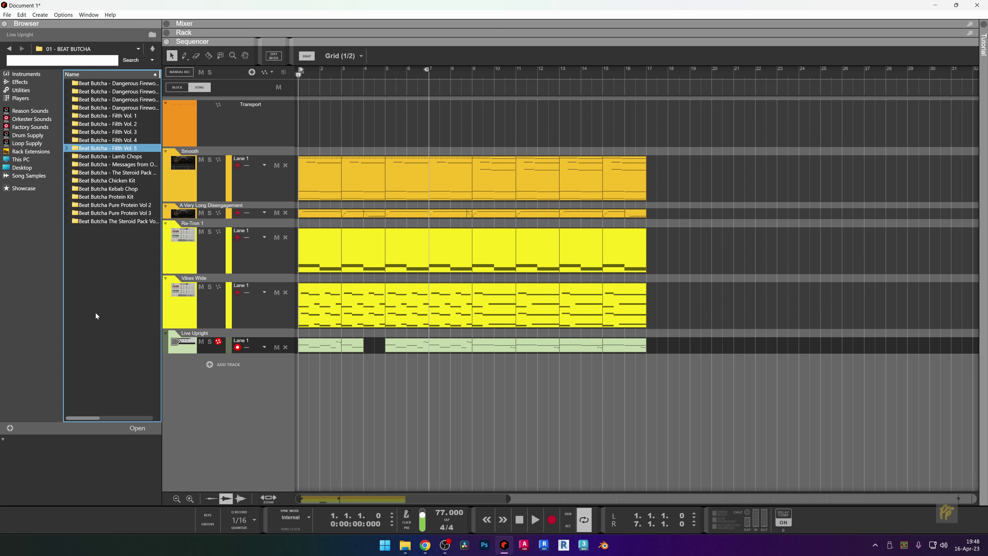
pyautogui.press('Return')
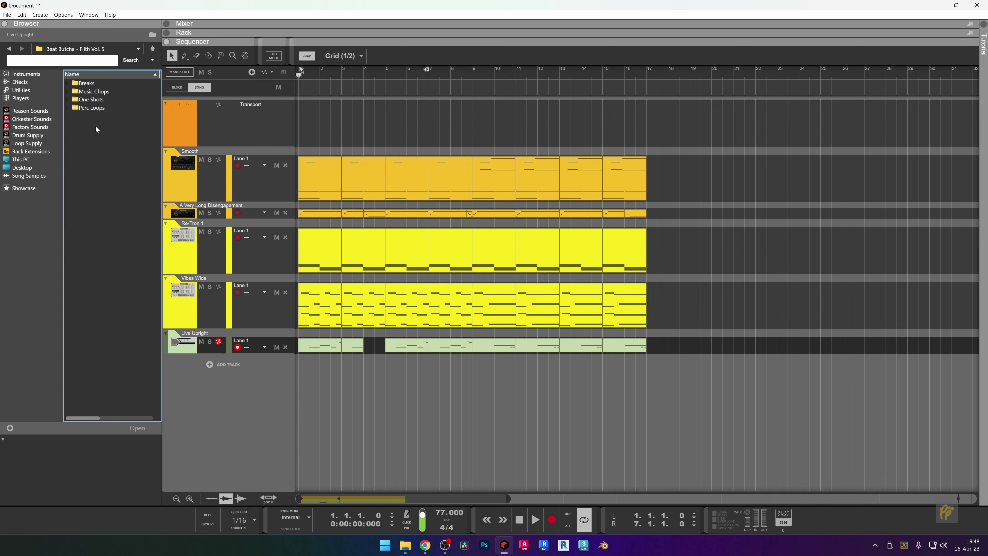
pyautogui.click(86, 83)
pyautogui.press('Return')
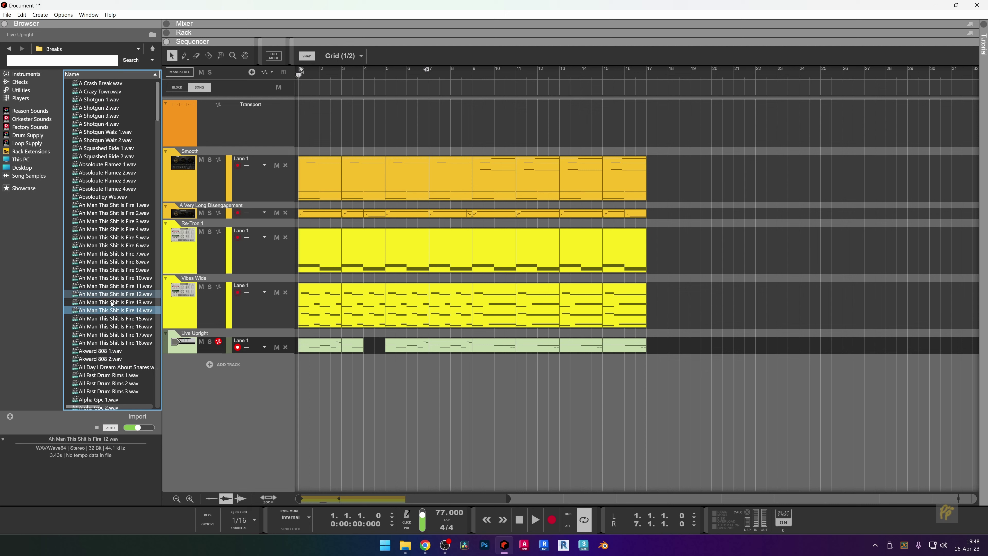
# Audition several drum breaks and place Absoloute Flamez 3.wav on a new audio track starting at bar 1.
pyautogui.click(110, 252)
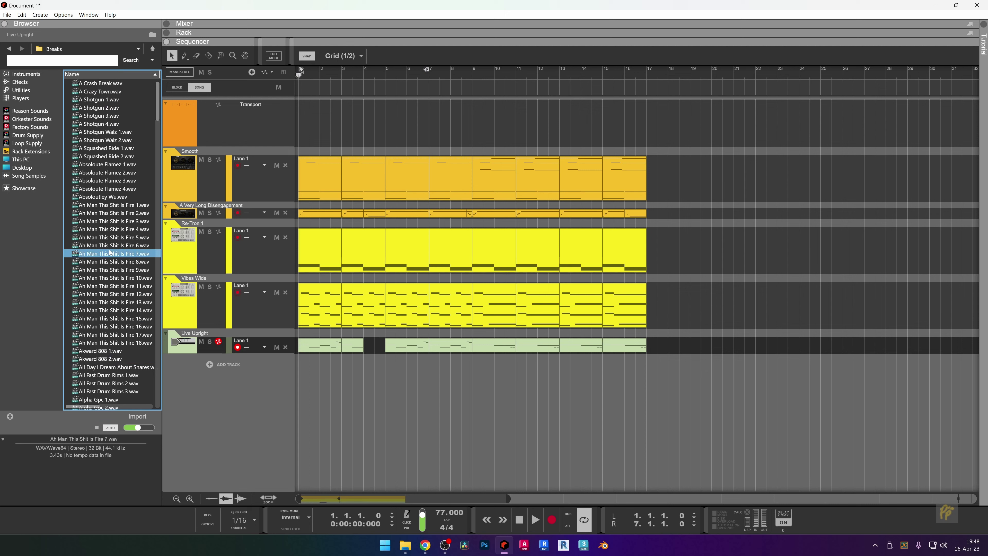
pyautogui.click(129, 164)
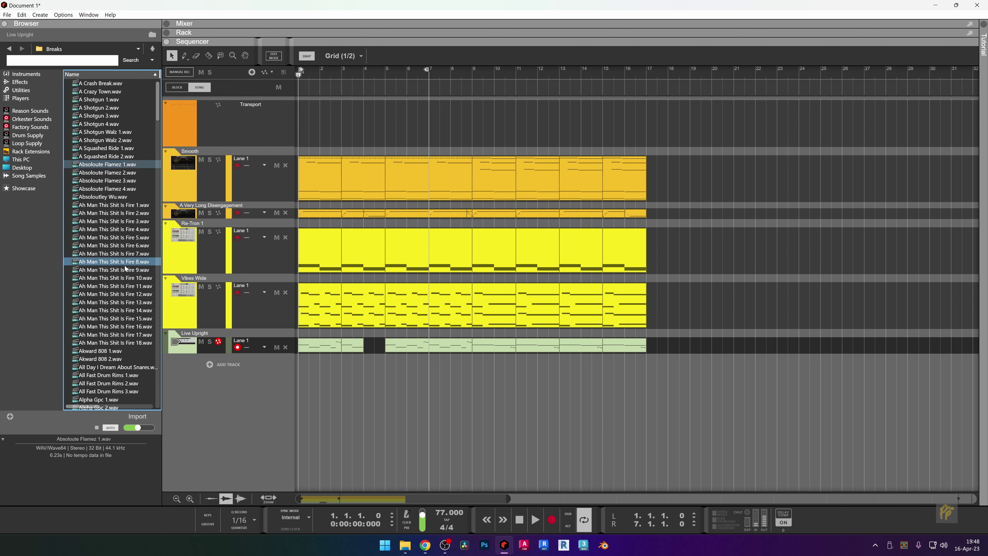
pyautogui.click(112, 180)
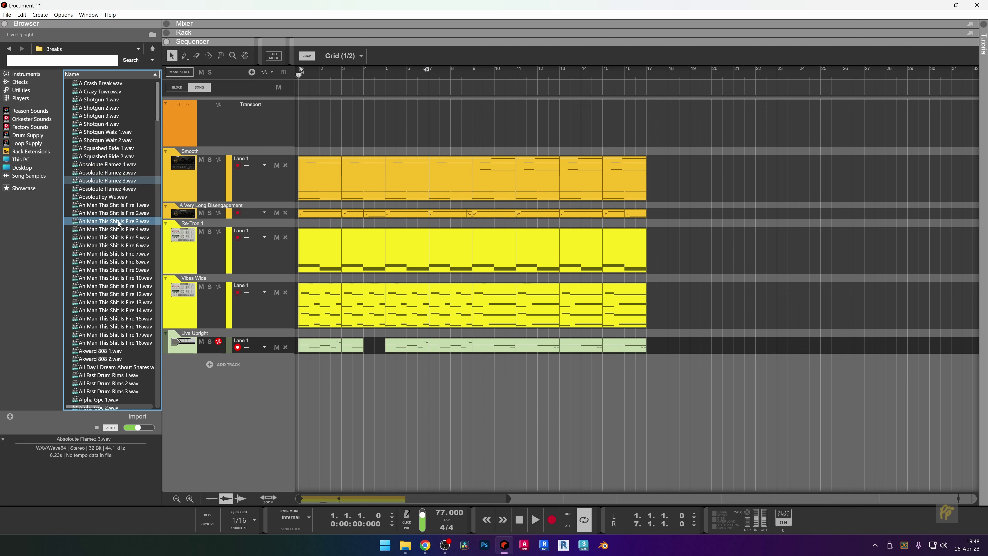
pyautogui.click(121, 191)
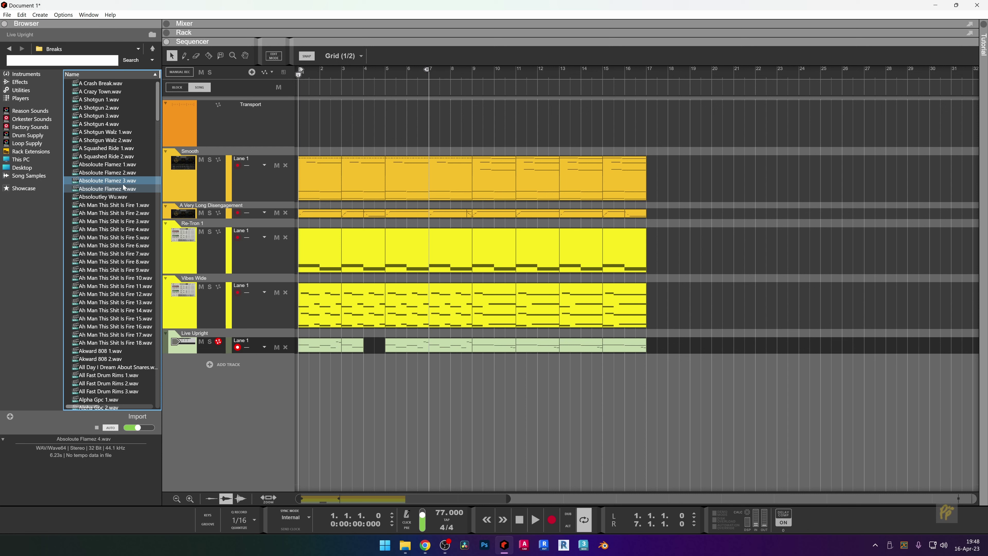
pyautogui.moveTo(124, 182); pyautogui.dragTo(300, 375)
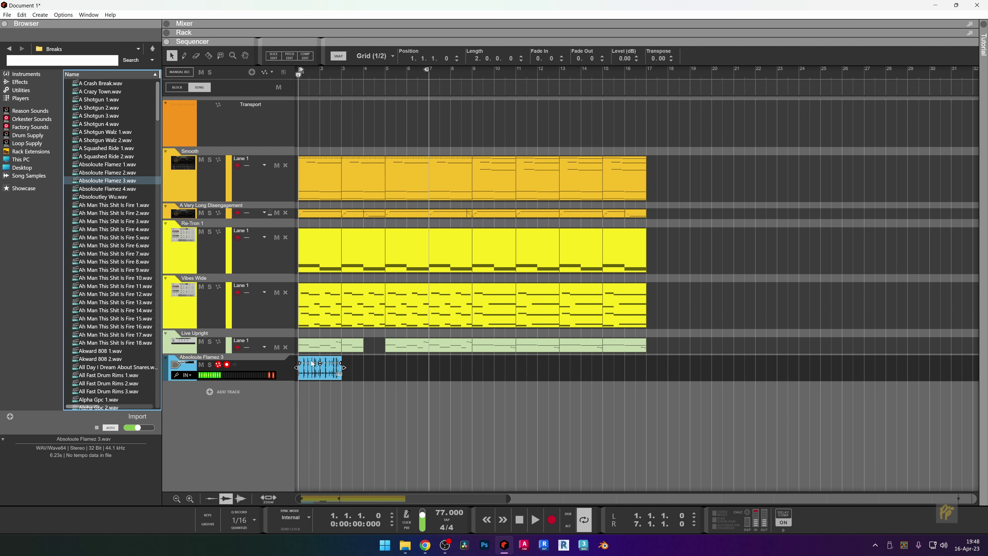
# Make the Absoloute Flamez 3 track taller with a smaller waveform display and check the clip's start and end against the bar grid.
pyautogui.scroll(1, 330, 376)
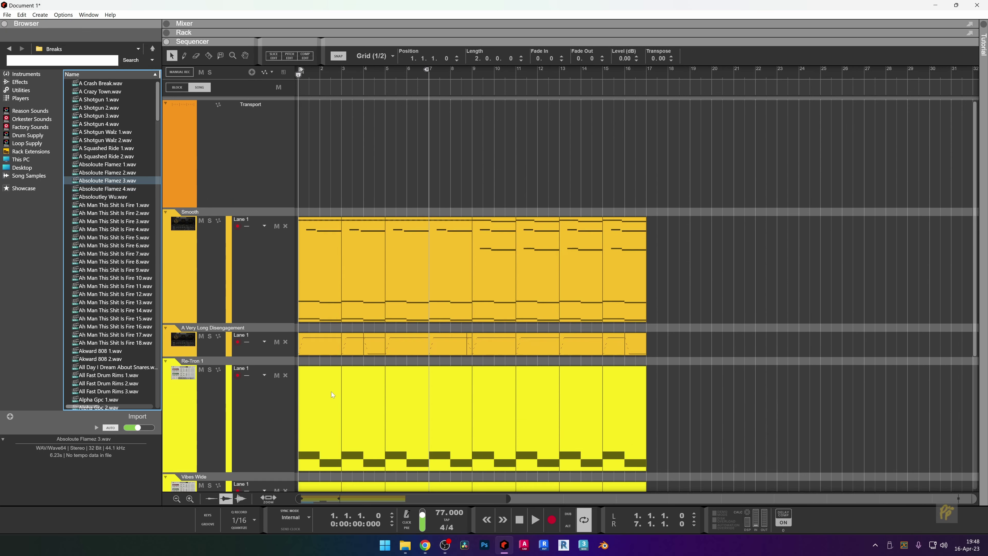
pyautogui.scroll(-2, 330, 377)
pyautogui.scroll(4, 331, 376)
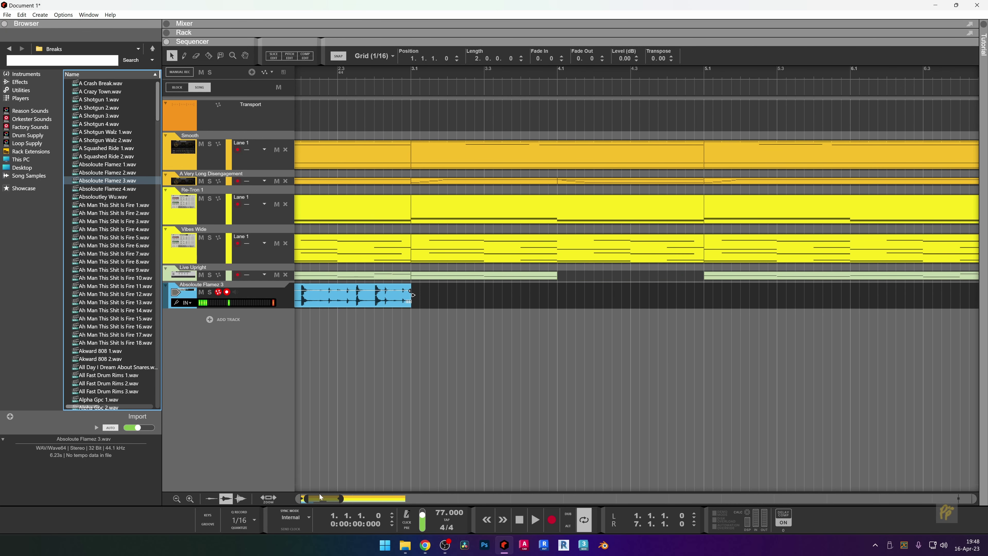
pyautogui.moveTo(320, 497); pyautogui.dragTo(299, 414)
pyautogui.scroll(10, 338, 444)
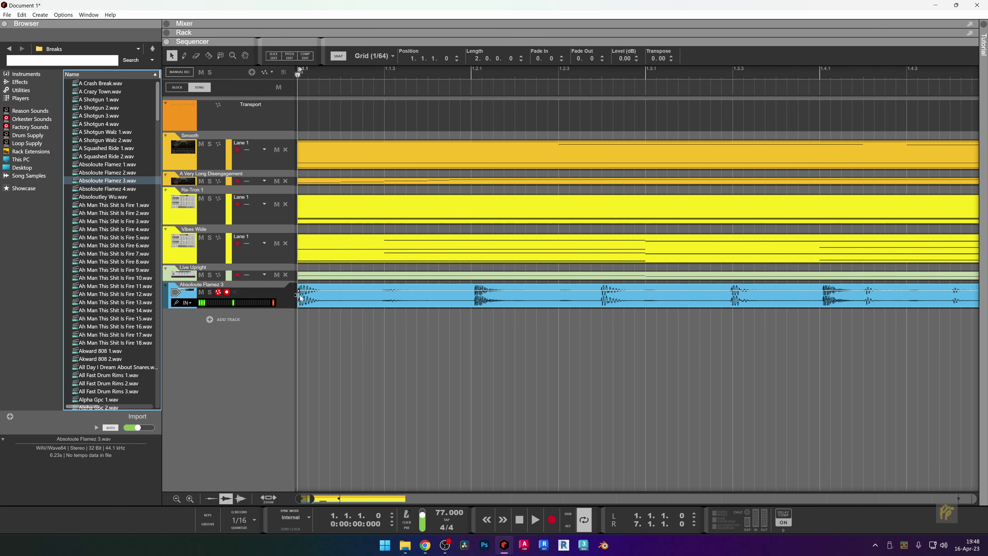
pyautogui.scroll(3, 424, 295)
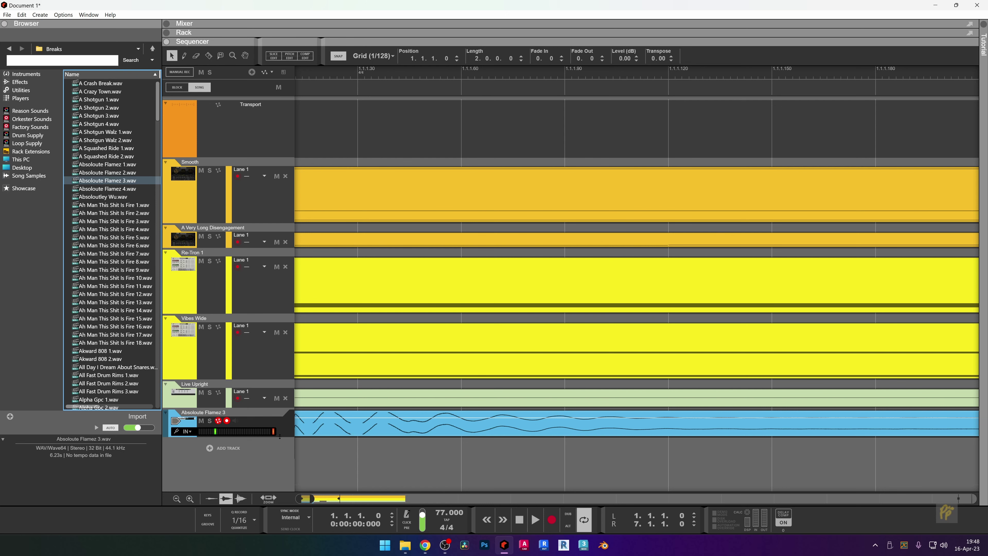
pyautogui.moveTo(269, 439); pyautogui.dragTo(273, 463)
pyautogui.click(212, 500)
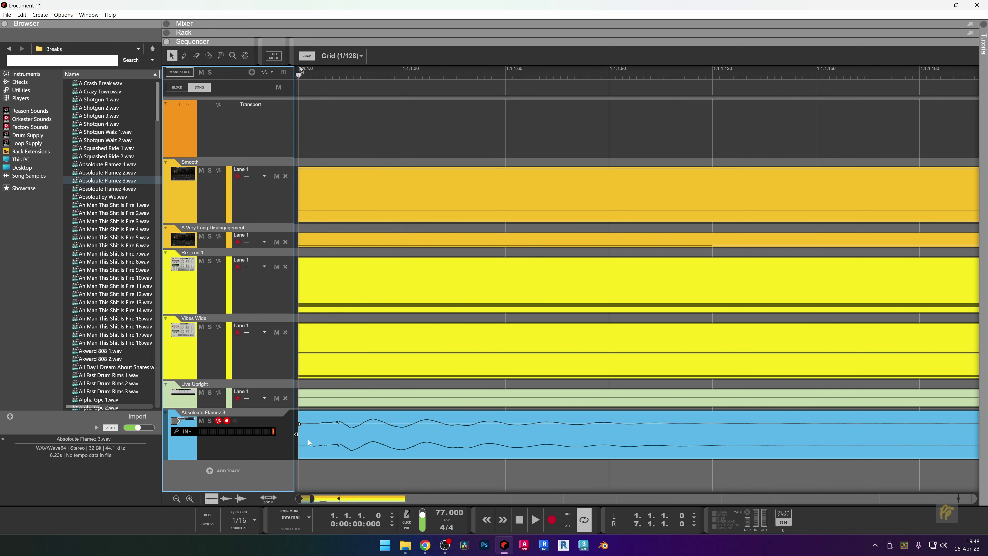
pyautogui.scroll(-8, 327, 437)
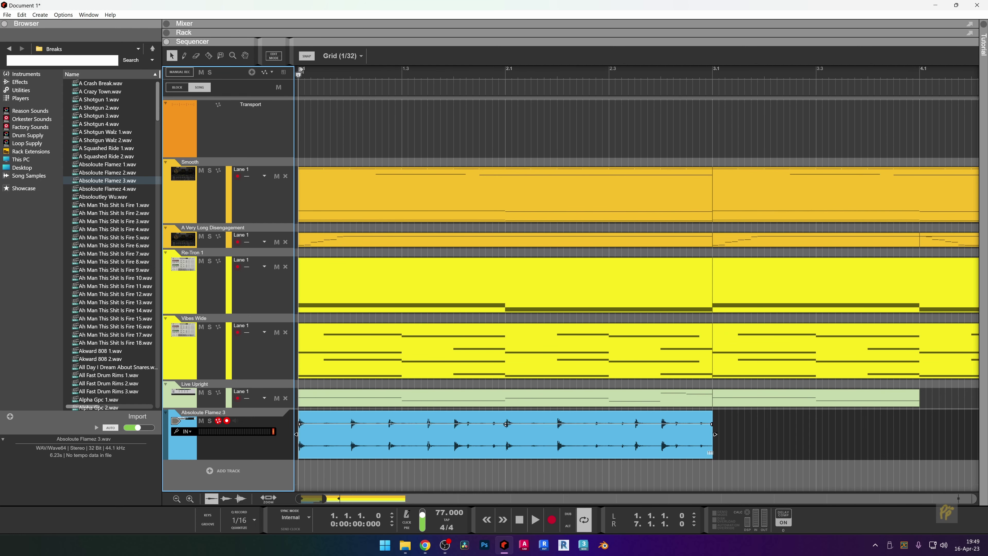
pyautogui.click(700, 434)
pyautogui.scroll(-3, 480, 432)
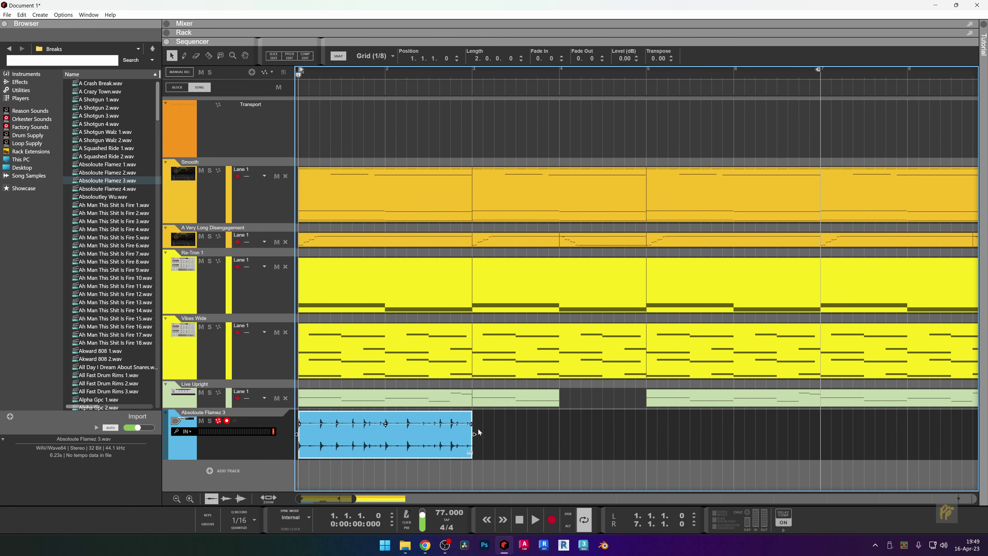
# Place Absoloute Flamez 4.wav on the break track directly after the first clip, starting at bar 3.
pyautogui.scroll(-5, 117, 362)
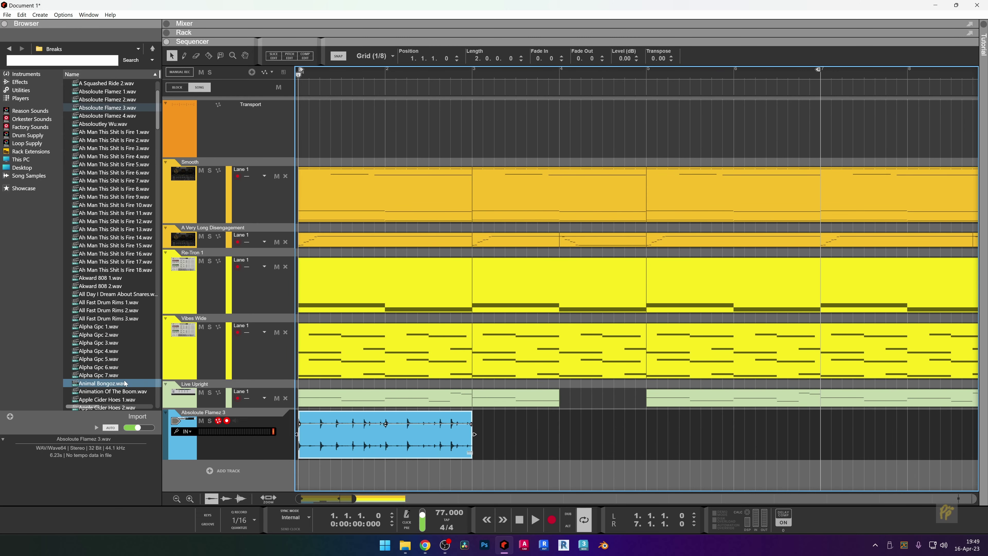
pyautogui.scroll(4, 117, 272)
pyautogui.moveTo(107, 163); pyautogui.dragTo(447, 442)
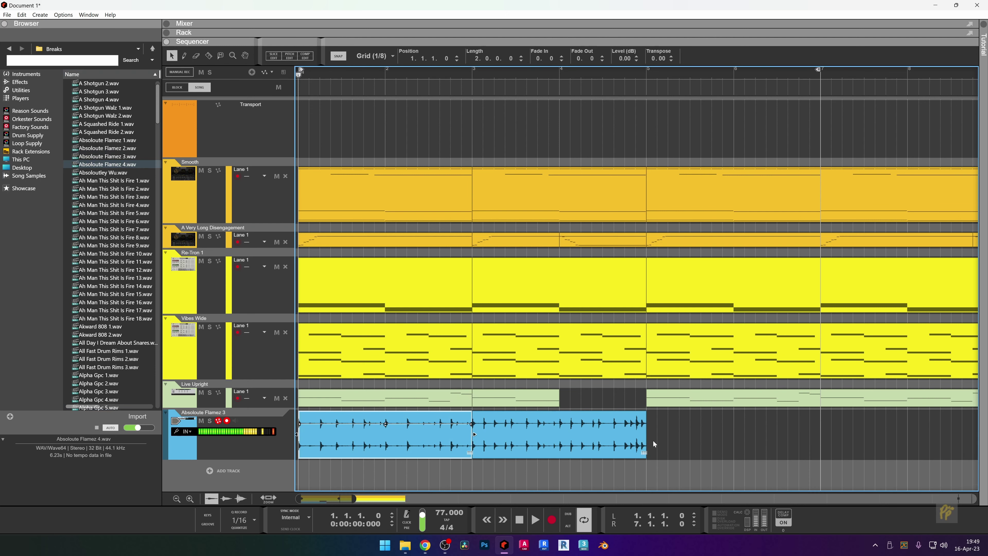
# Cut the second break with the Razor tool, delete bar 4's first three beats while keeping its last beat, and play the result.
pyautogui.press('r')
pyautogui.moveTo(560, 422); pyautogui.dragTo(625, 430)
pyautogui.press('Delete')
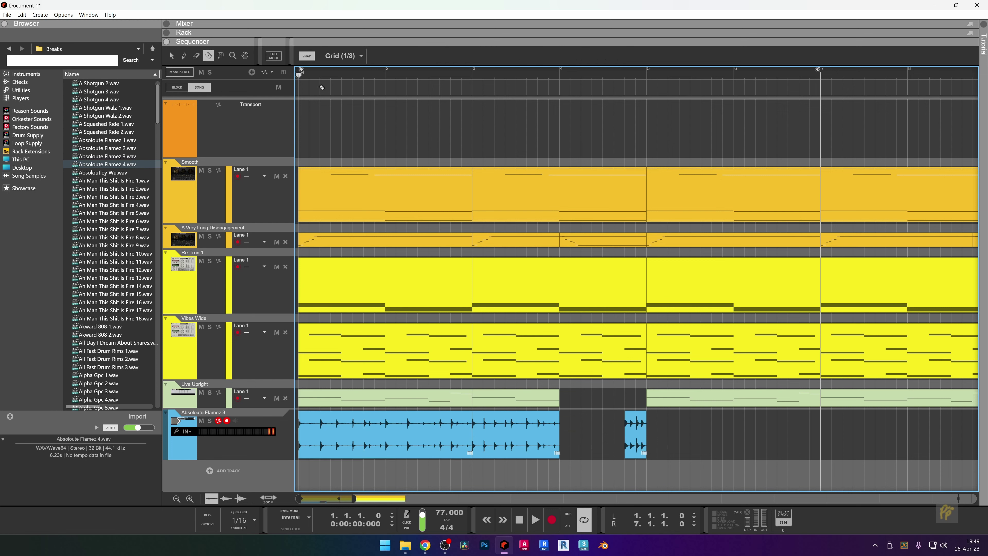
pyautogui.press('space')
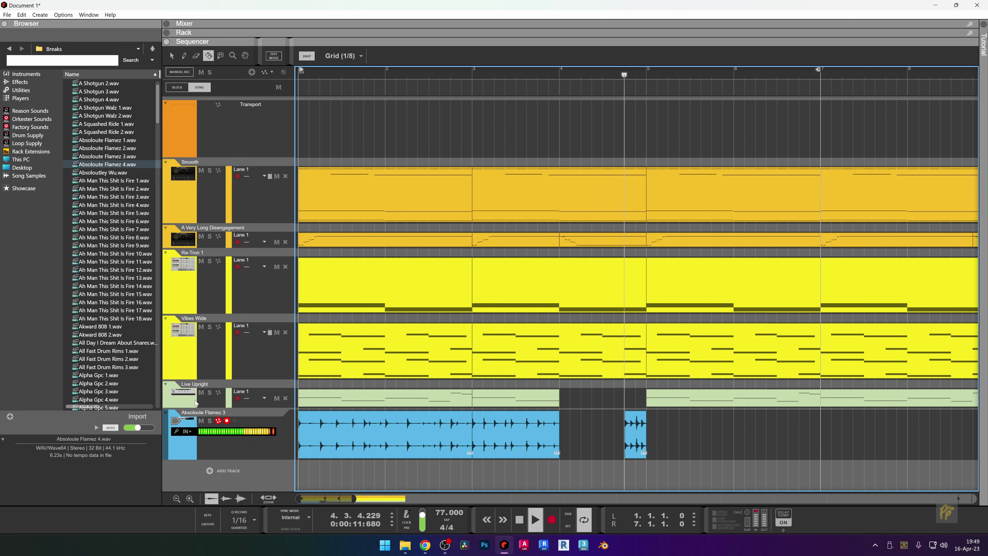
pyautogui.press('space')
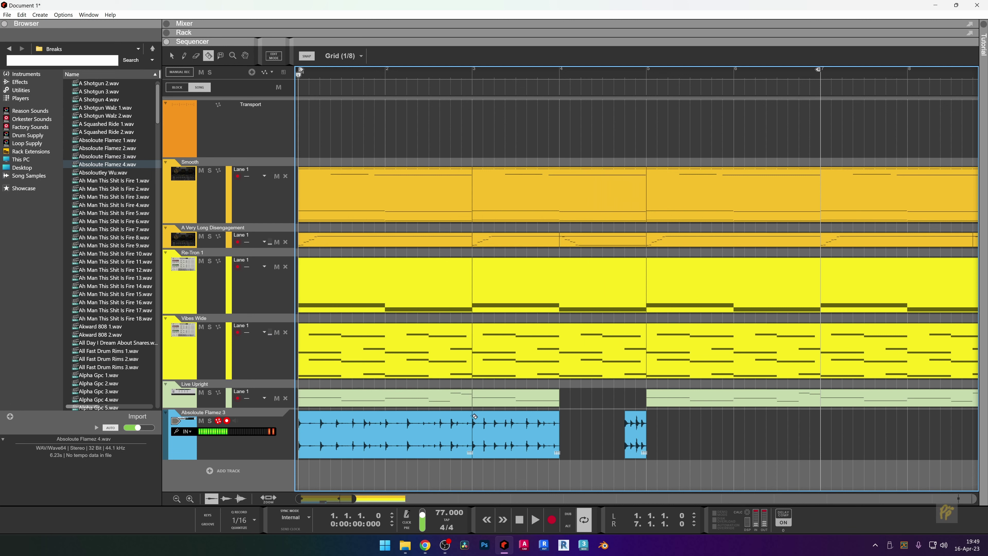
# Split the first break clip at bar 2 and copy its opening one-bar clip to bar 5.
pyautogui.press('q')
pyautogui.keyDown('alt'); pyautogui.click(390, 448); pyautogui.keyUp('alt')
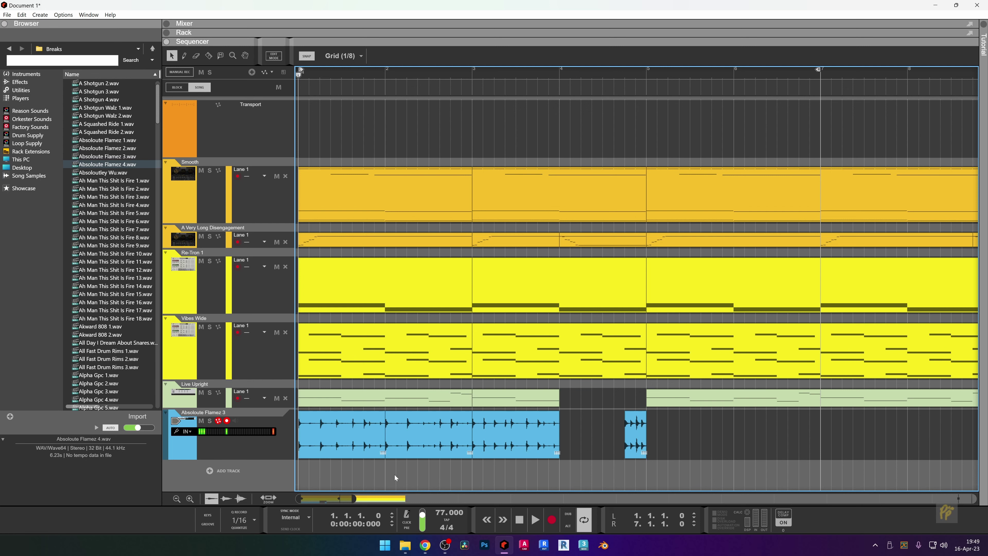
pyautogui.click(359, 438)
pyautogui.click(518, 431)
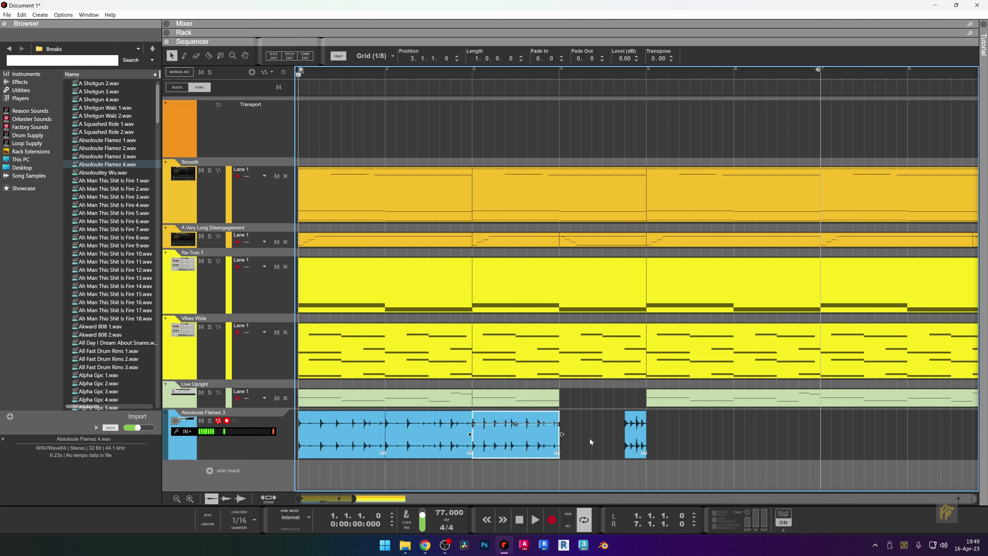
pyautogui.moveTo(667, 422); pyautogui.dragTo(443, 447)
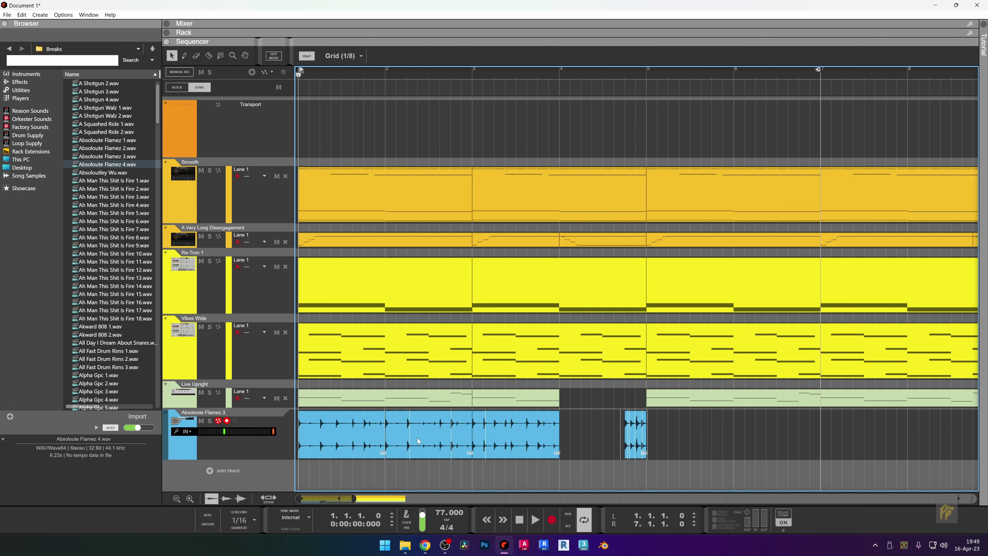
pyautogui.moveTo(342, 443); pyautogui.dragTo(692, 444)
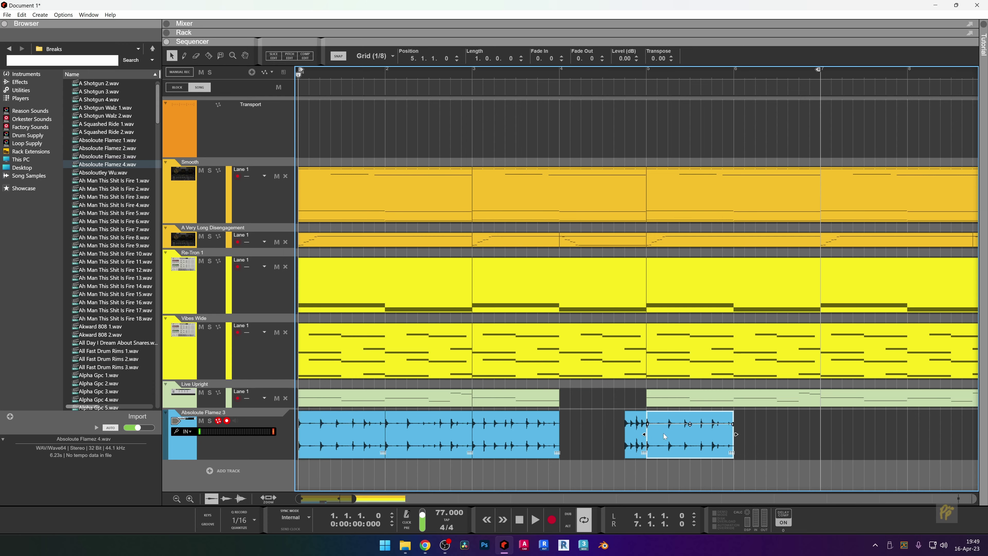
# Continue the drum break with one-bar clip copies at bars 6 and 7, using the bar 3 clip for bar 7.
pyautogui.scroll(-3, 682, 397)
pyautogui.click(347, 439)
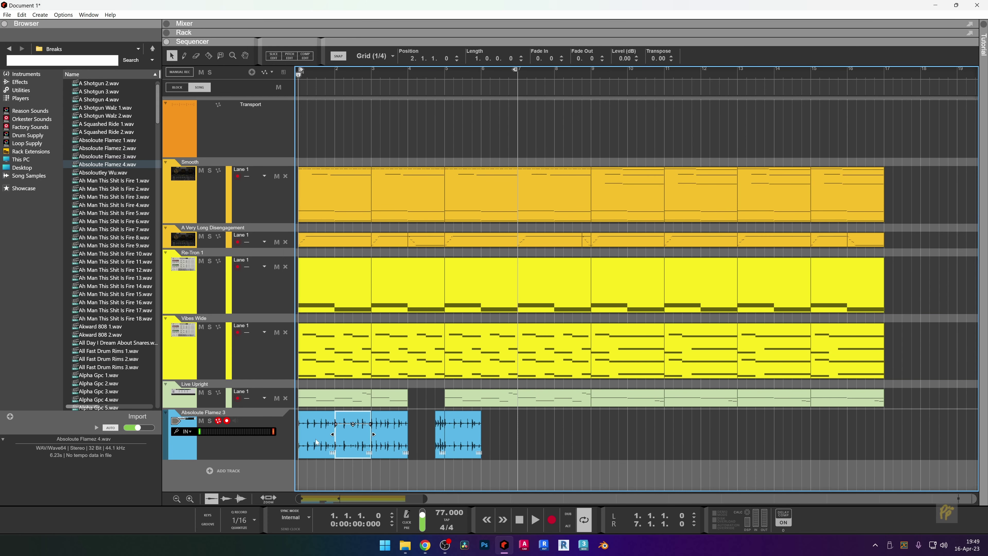
pyautogui.click(474, 429)
pyautogui.hotkey('ctrl', 'd')
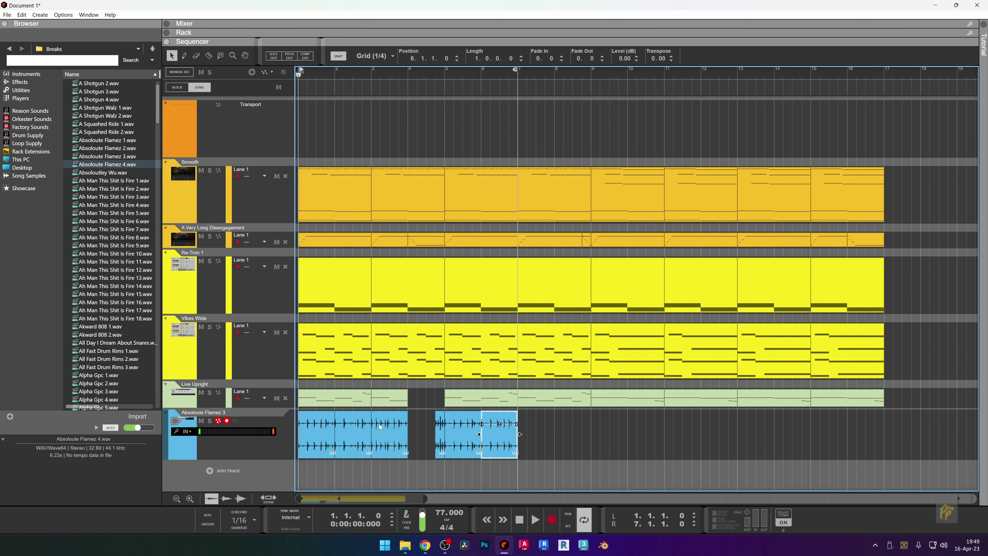
pyautogui.click(348, 439)
pyautogui.moveTo(383, 435); pyautogui.dragTo(546, 459)
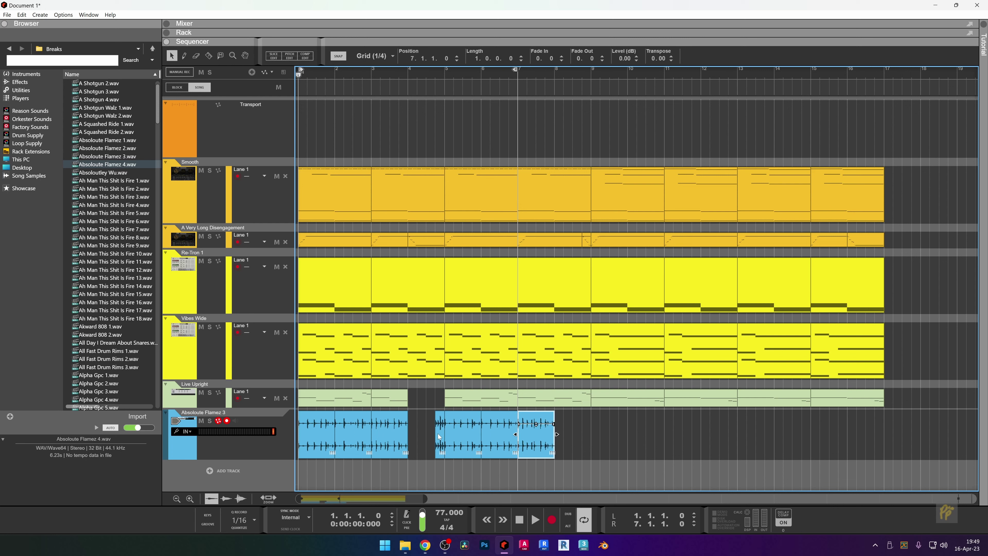
# Fill bar 8 with a break clip copy trimmed to three beats, followed by a copy of the one-beat fill from bar 4.
pyautogui.hotkey('ctrl', 'd')
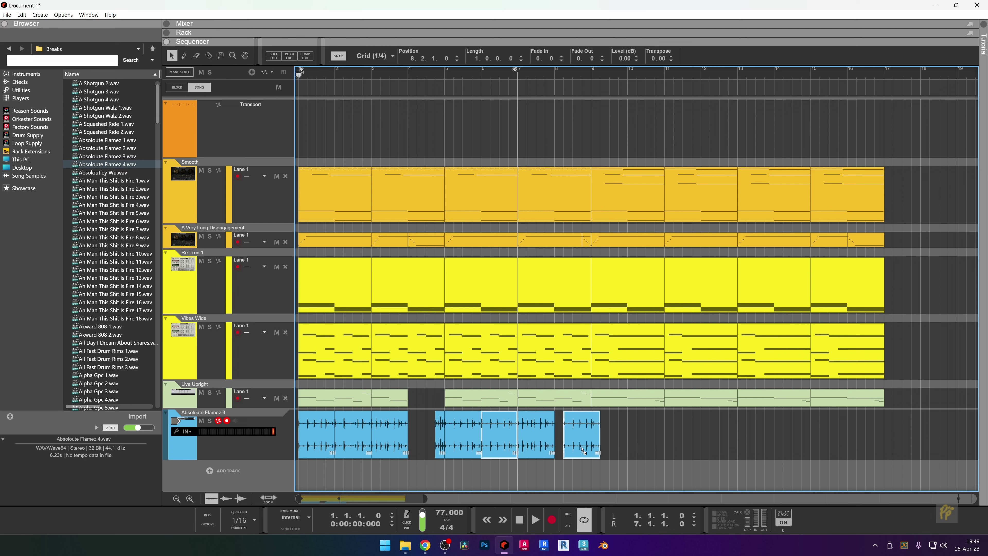
pyautogui.moveTo(439, 433); pyautogui.dragTo(580, 451)
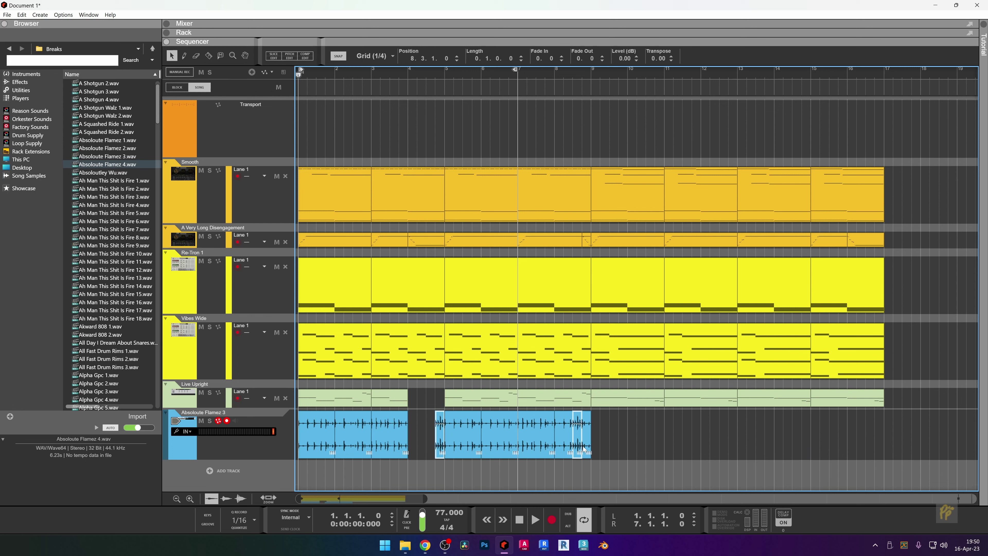
pyautogui.click(582, 448)
pyautogui.click(585, 444)
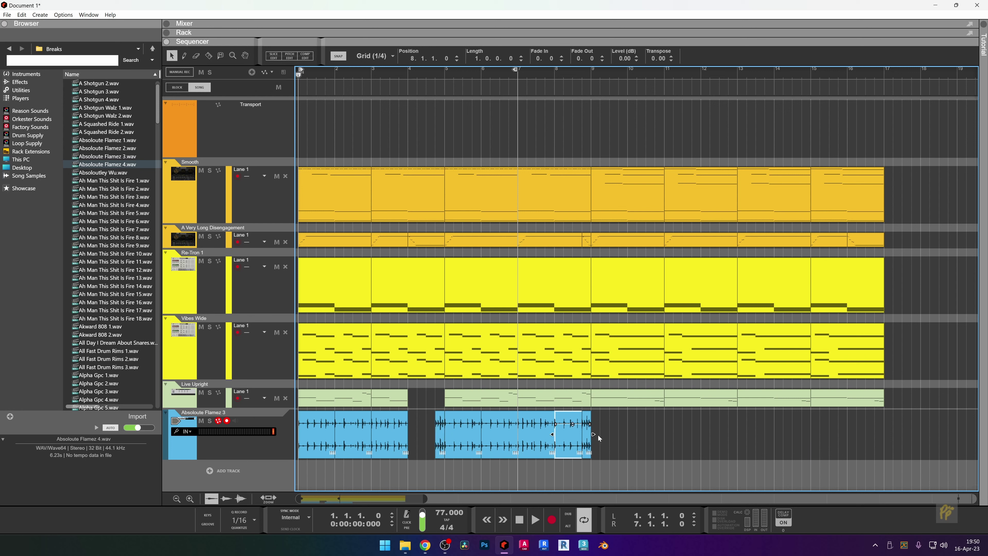
pyautogui.click(576, 438)
# Extend the loop's end to bar 17 and start playback from bar 5.
pyautogui.moveTo(519, 71); pyautogui.dragTo(888, 141)
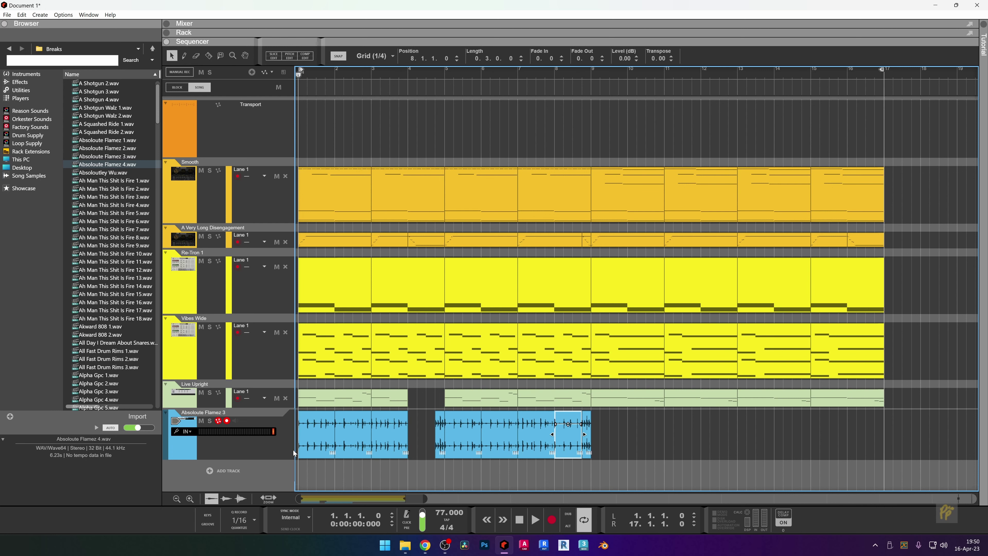
pyautogui.click(444, 70)
pyautogui.press('space')
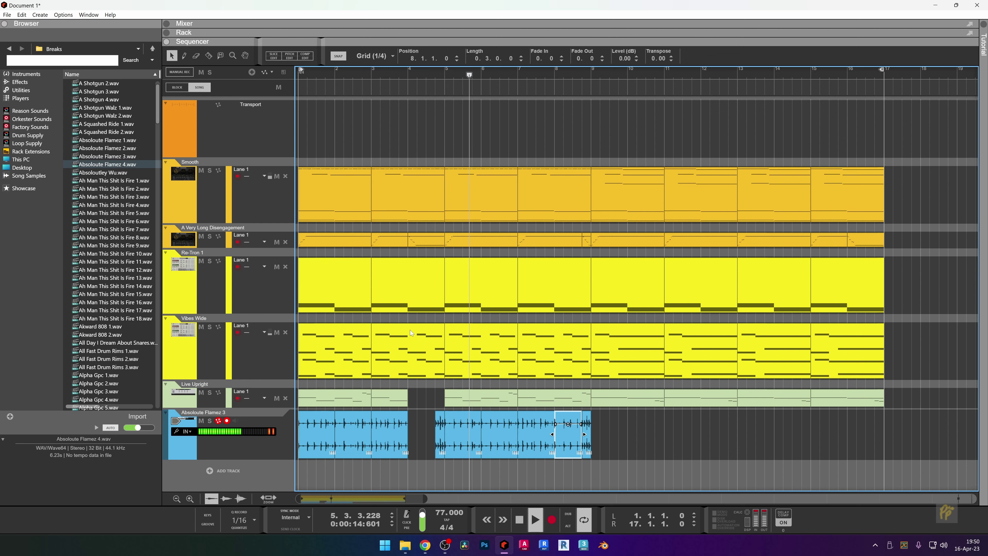
# Solo the break track briefly during playback, disarm its recording, and stop playback.
pyautogui.click(210, 420)
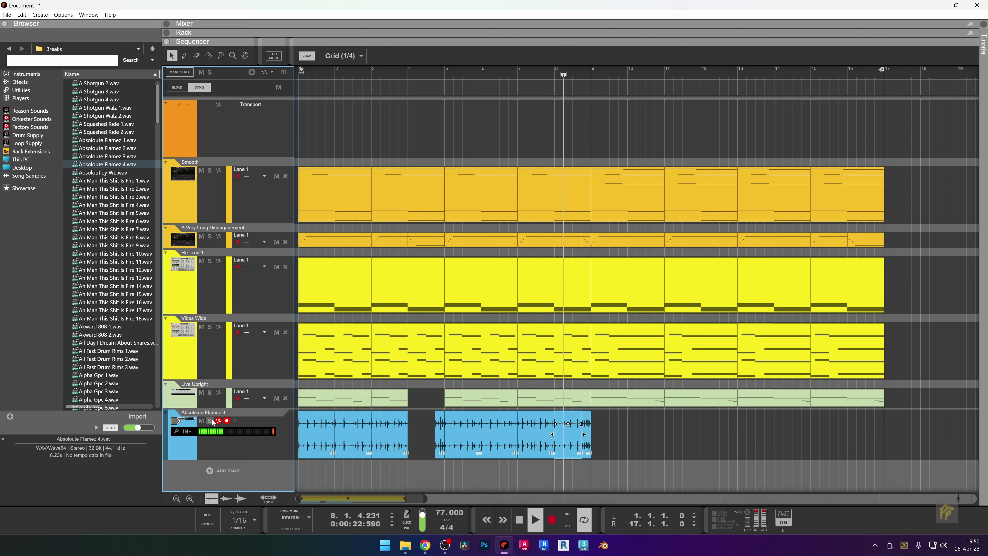
pyautogui.click(210, 421)
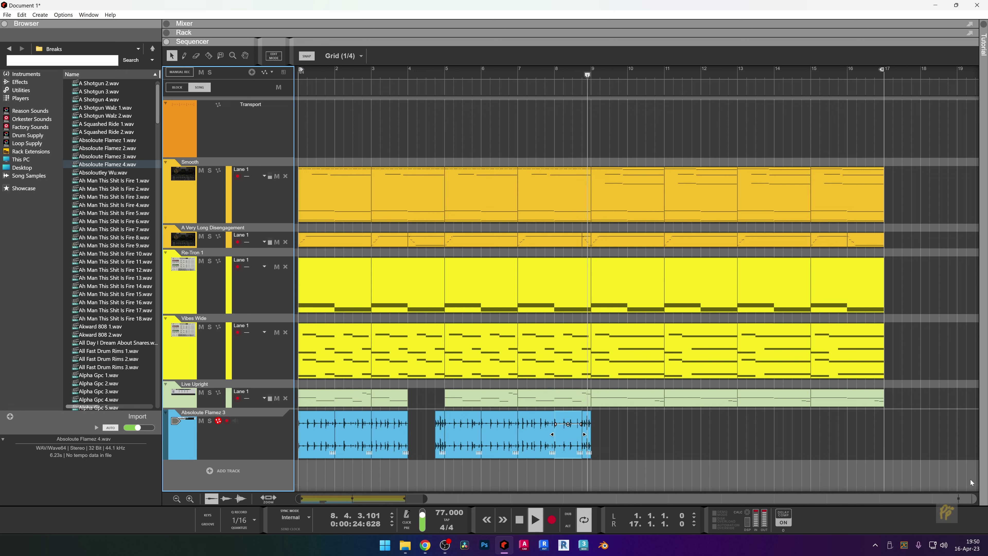
pyautogui.press('space')
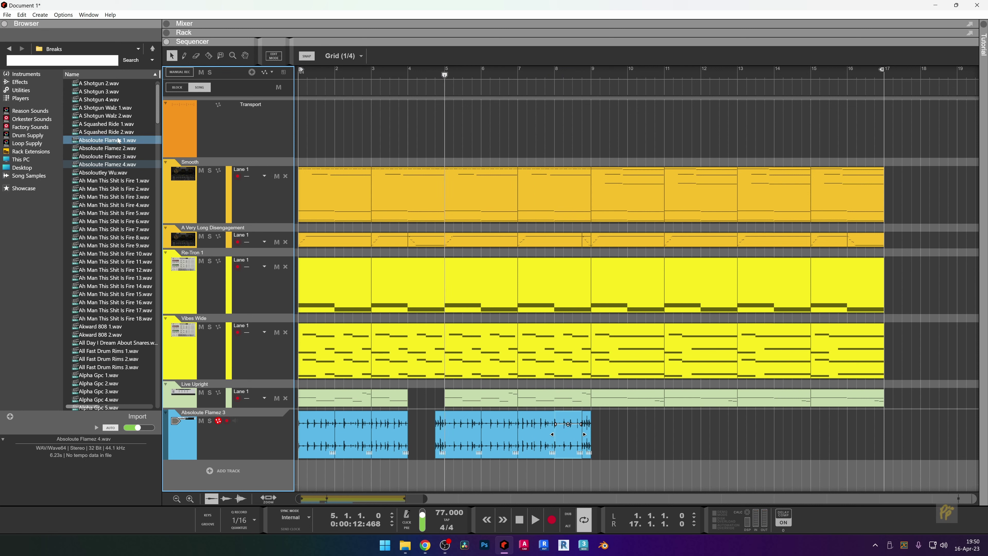
# Audition Absoloute Flamez 2.wav, Absoloute Flamez 1.wav and Absoloutley Wu.wav from the Breaks folder.
pyautogui.click(109, 148)
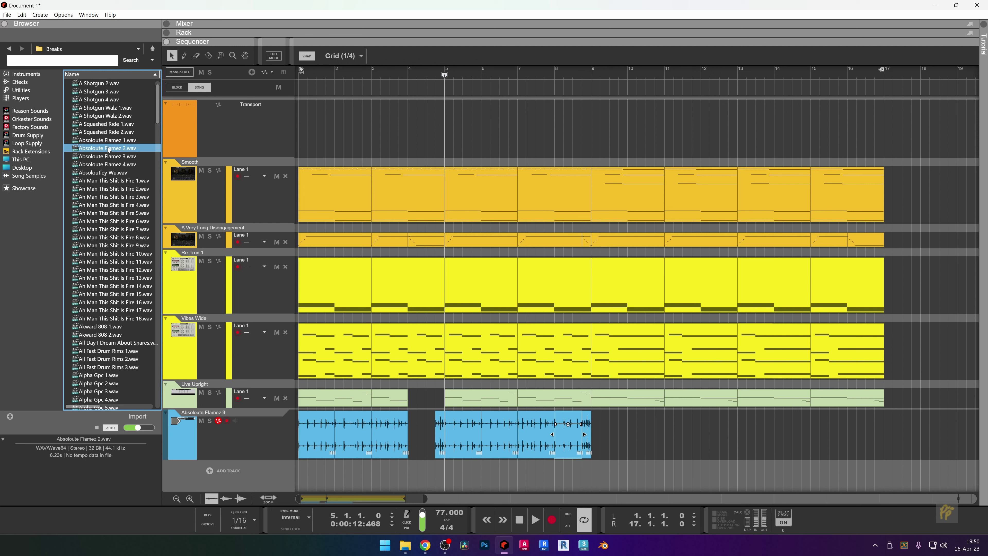
pyautogui.press('Up')
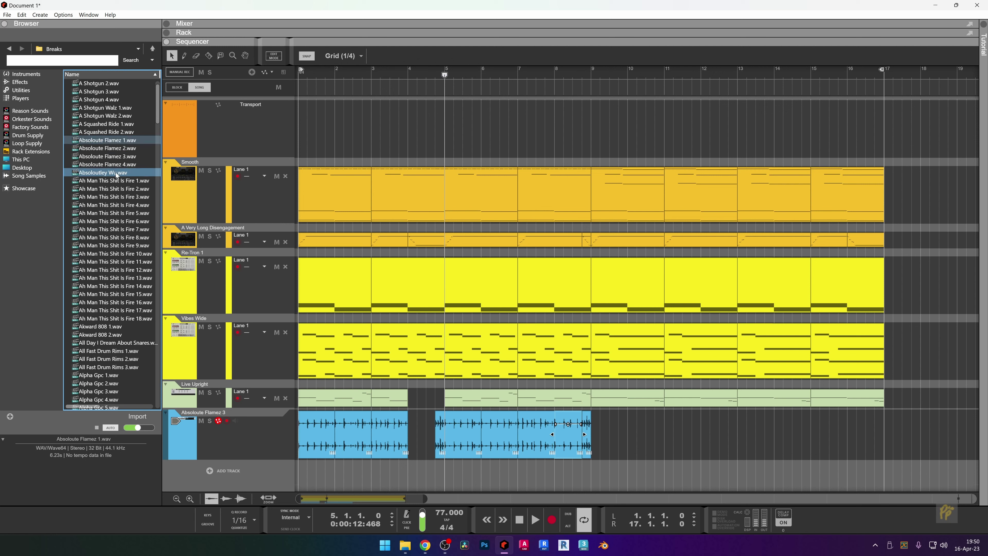
pyautogui.click(116, 174)
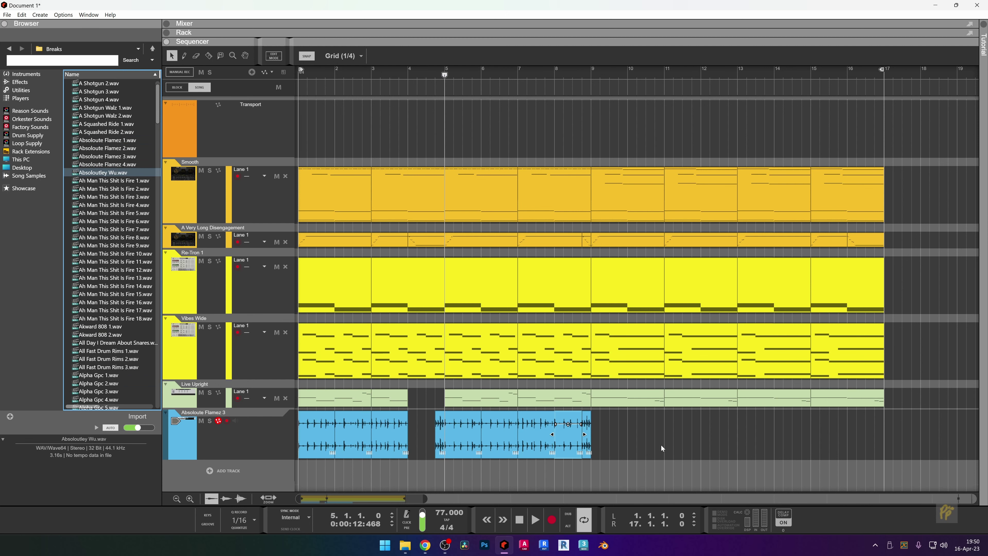
# Play the arrangement from bar 5 to check the drum break through the fill in bar 8.
pyautogui.scroll(-3, 583, 438)
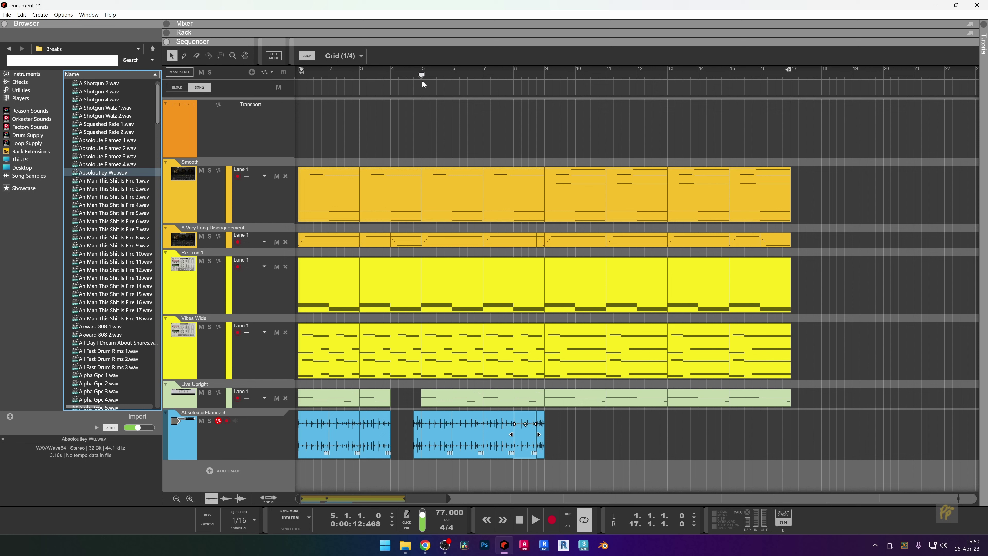
pyautogui.press('space')
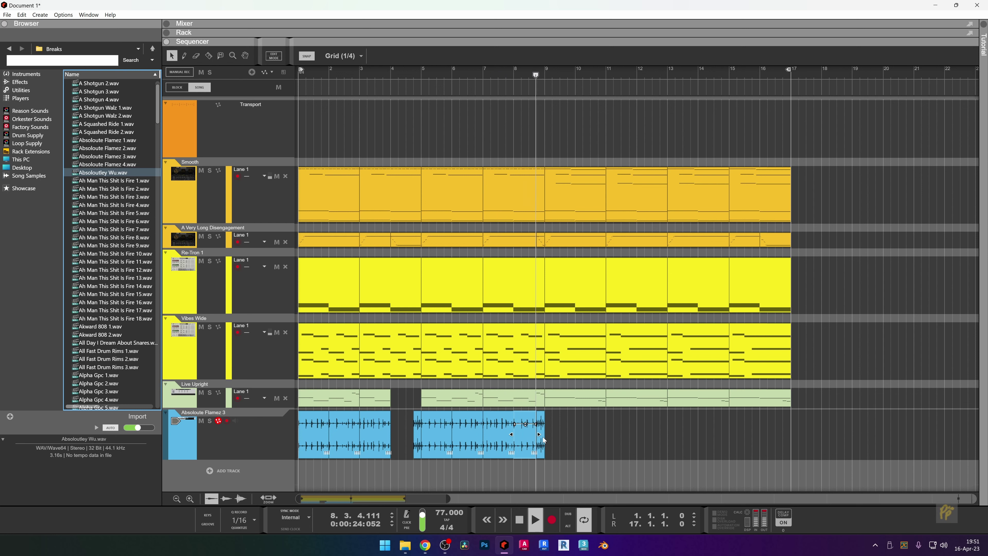
pyautogui.press('space')
# Copy the one-bar break clips from bars 1 and 2 to bars 9 and 10.
pyautogui.click(371, 434)
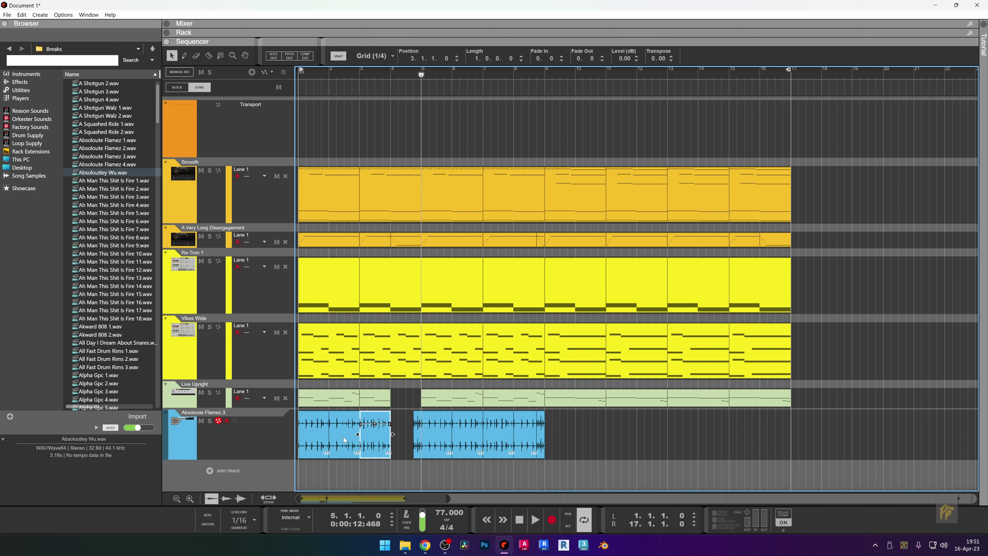
pyautogui.moveTo(373, 436); pyautogui.dragTo(558, 436)
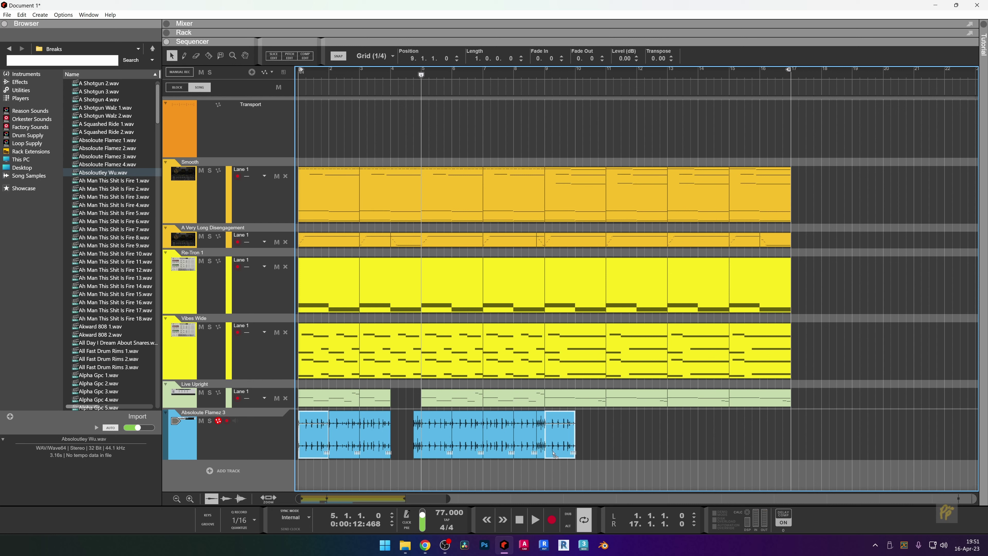
pyautogui.moveTo(350, 447); pyautogui.dragTo(587, 446)
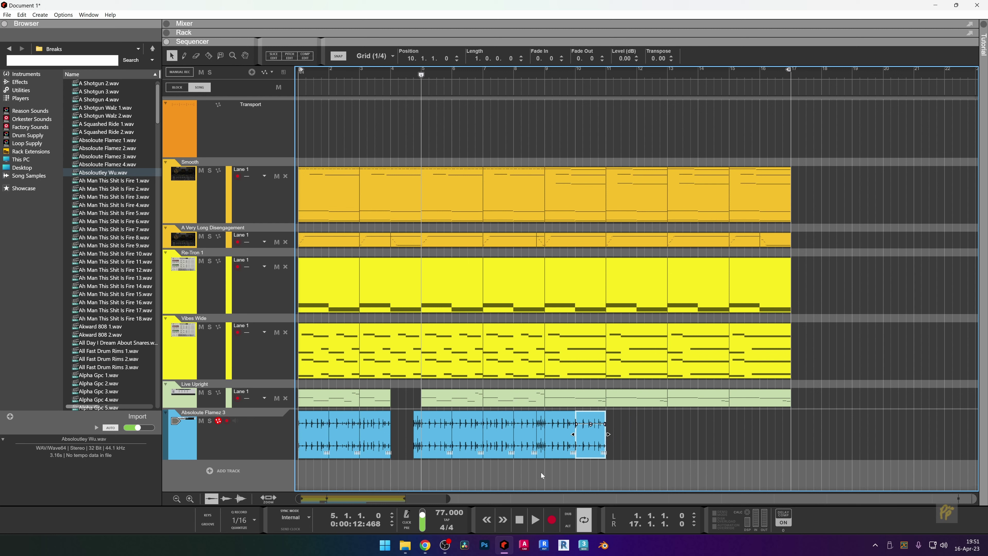
pyautogui.hotkey('ctrl', 'd')
pyautogui.hotkey('ctrl', 'z')
pyautogui.press('Left')
pyautogui.hotkey('ctrl', 'z')
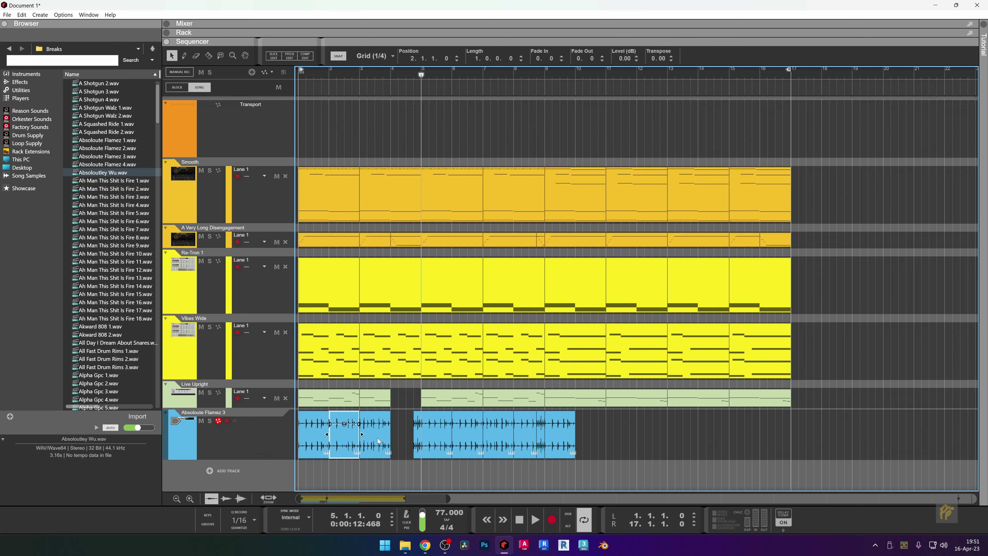
pyautogui.hotkey('ctrl', 'y')
# Duplicate the pair of break clips in bars 9 and 10 twice to fill bars 11 to 14.
pyautogui.moveTo(648, 447); pyautogui.dragTo(572, 445)
pyautogui.hotkey('ctrl', 'd')
pyautogui.hotkey('ctrl', 'd')
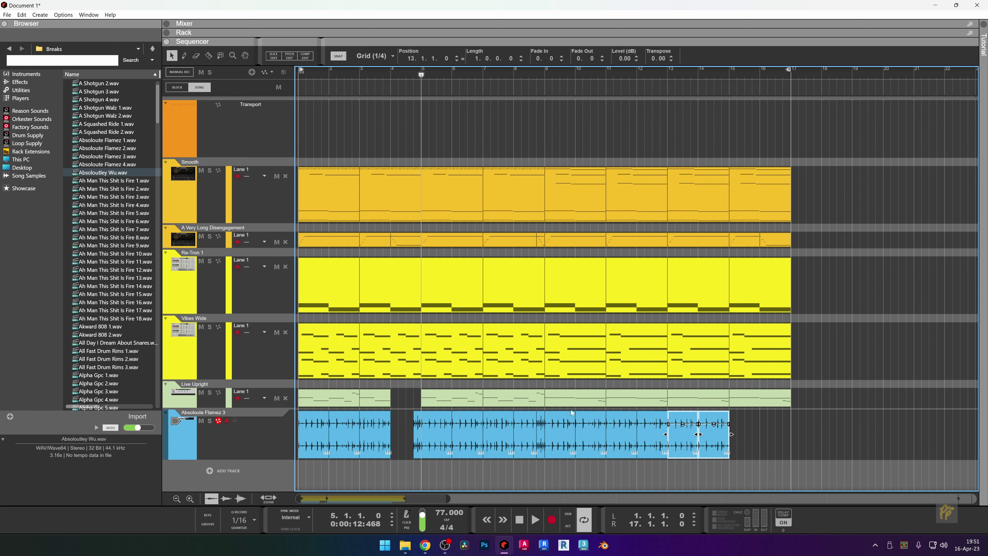
# Copy the break clip from bar 3 to bar 15 and the clip from bar 10 to bar 16.
pyautogui.click(383, 429)
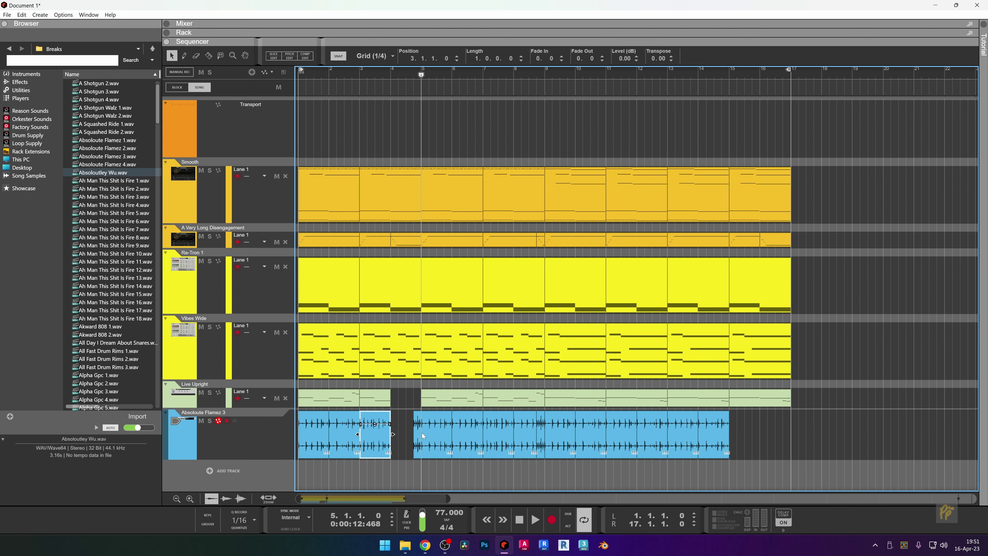
pyautogui.moveTo(388, 441); pyautogui.dragTo(754, 430)
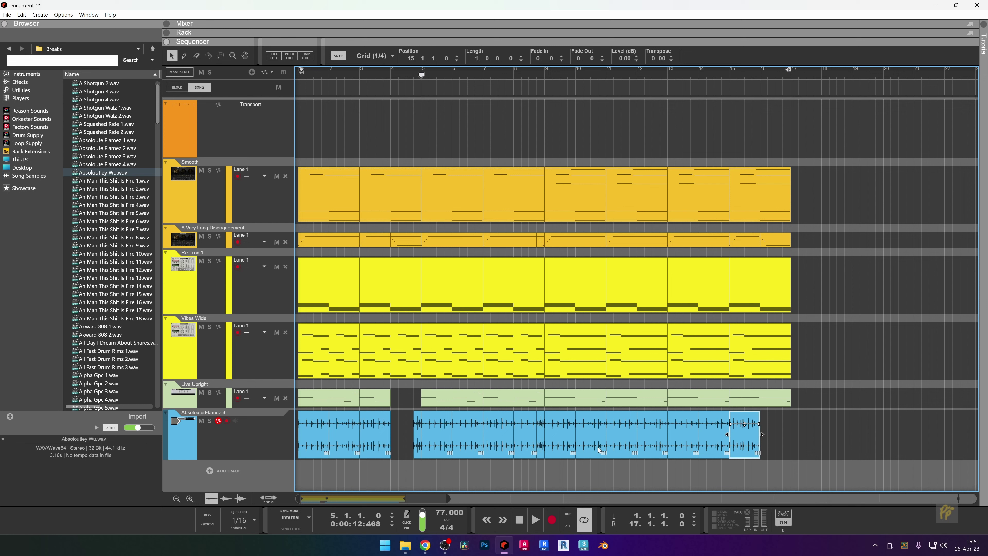
pyautogui.moveTo(599, 451); pyautogui.dragTo(783, 450)
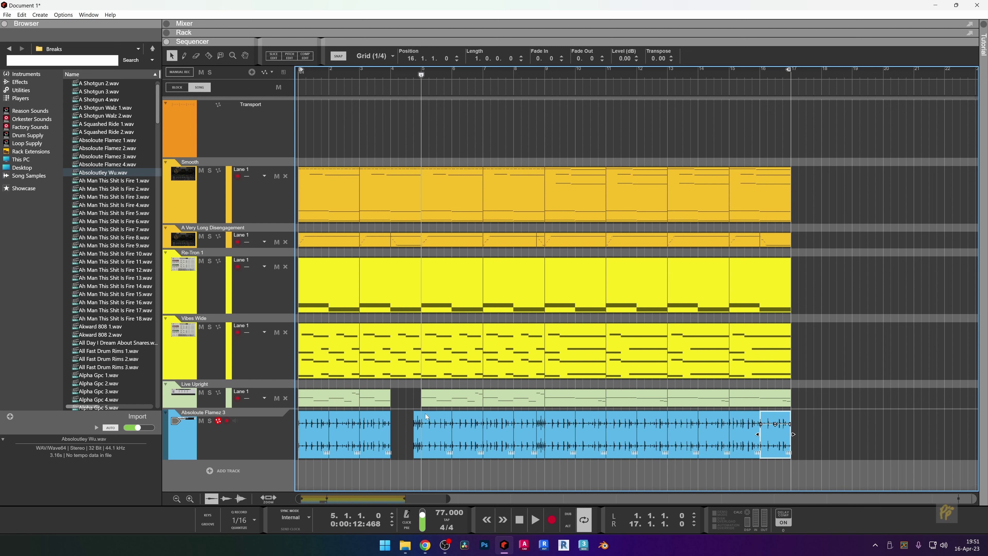
# Copy the short pickup clip before bar 5 to the end of bar 16 and trim its start to 16.4.3.
pyautogui.moveTo(418, 424); pyautogui.dragTo(789, 442)
pyautogui.scroll(10, 793, 447)
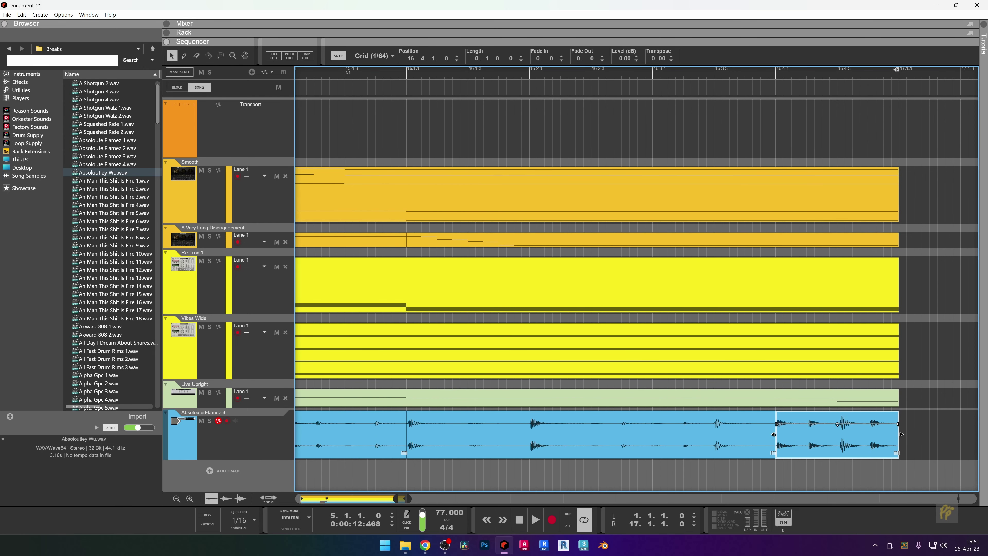
pyautogui.moveTo(773, 434); pyautogui.dragTo(836, 433)
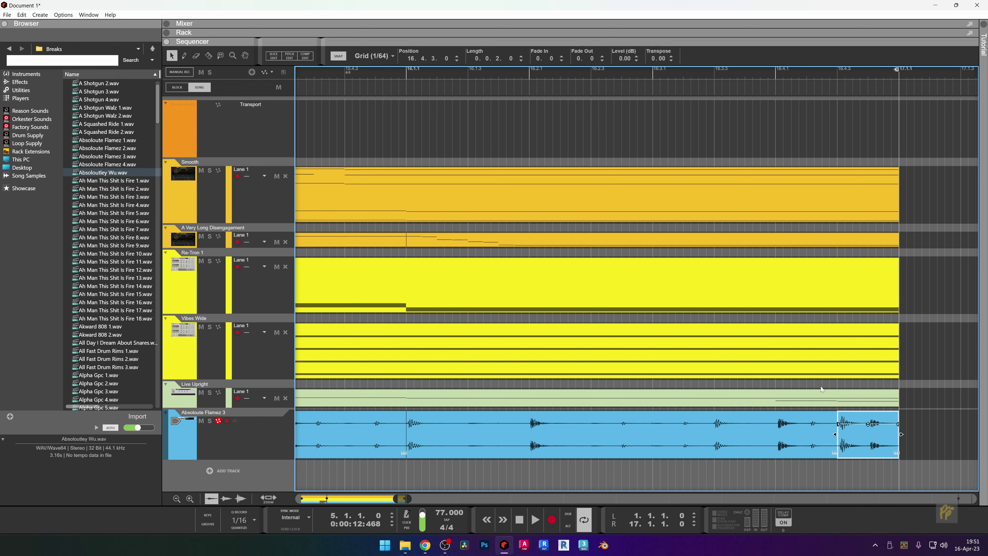
# Play from the middle of bar 16 through the loop restart to check the closing drum fill.
pyautogui.click(709, 73)
pyautogui.press('space')
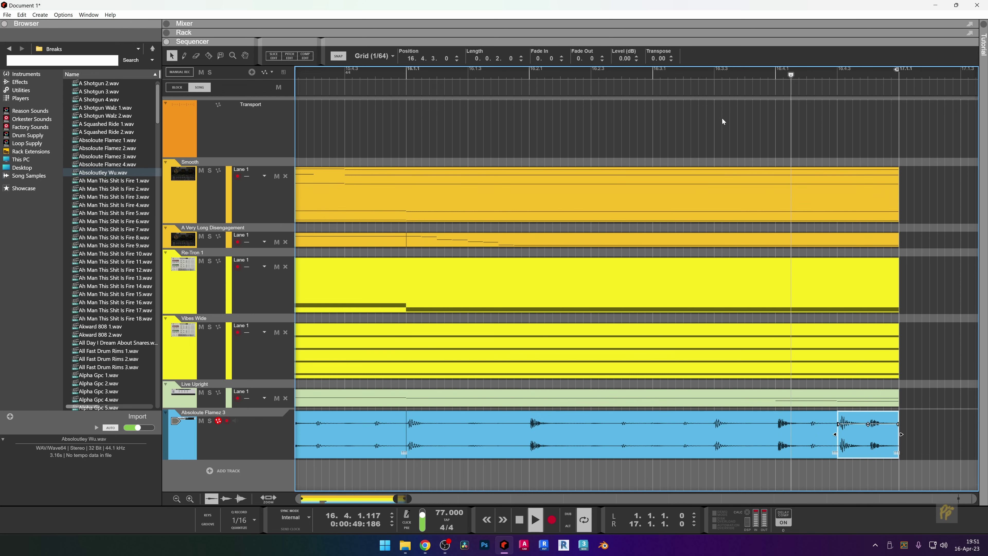
pyautogui.scroll(-10, 750, 295)
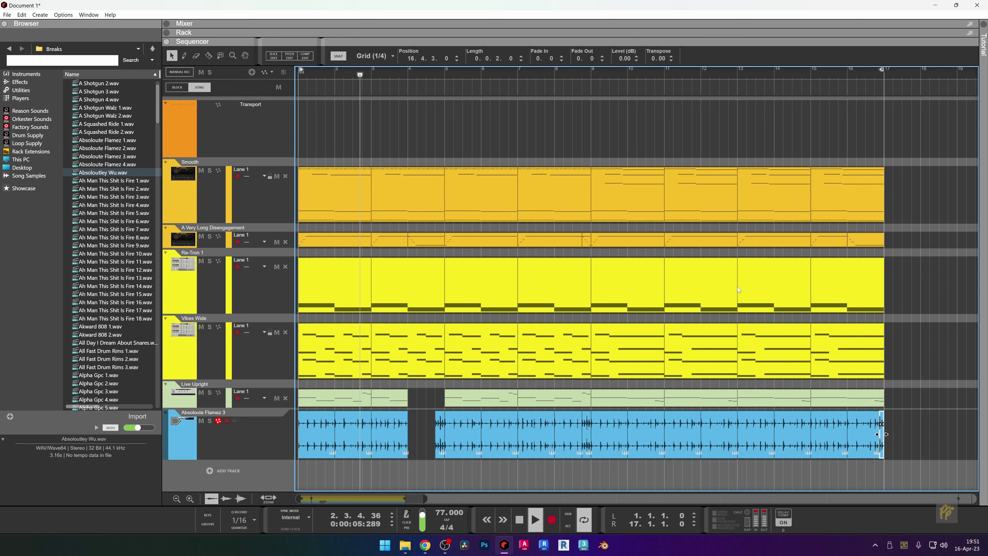
pyautogui.press('space')
# Select all the break clips and solo the Absoloute Flamez 3 track.
pyautogui.moveTo(919, 434); pyautogui.dragTo(299, 434)
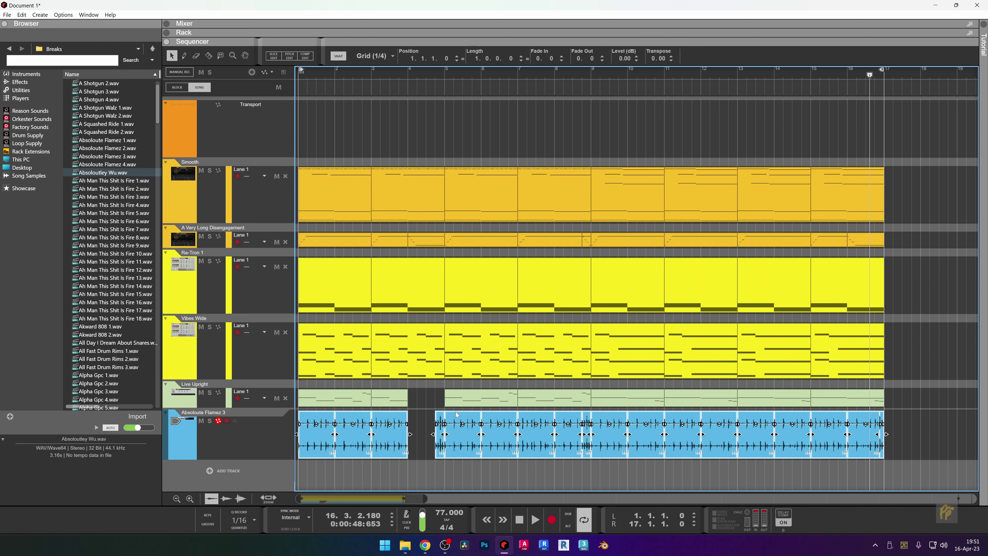
pyautogui.click(209, 421)
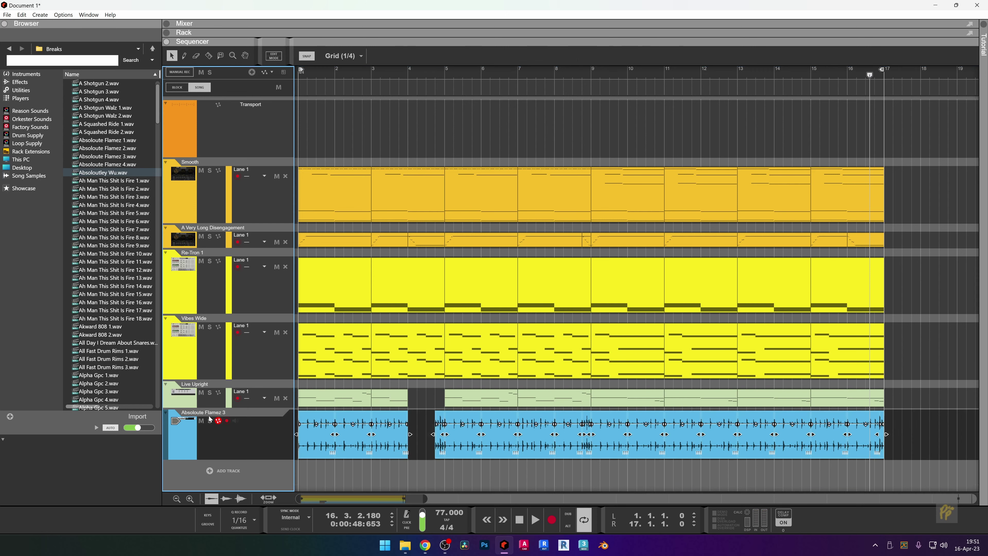
pyautogui.click(209, 421)
pyautogui.click(942, 516)
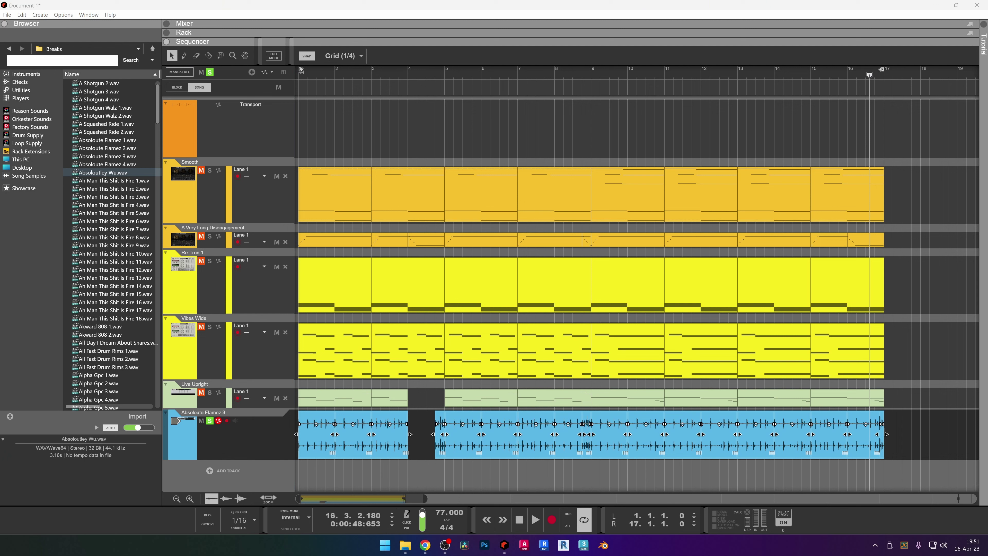
pyautogui.write('T')
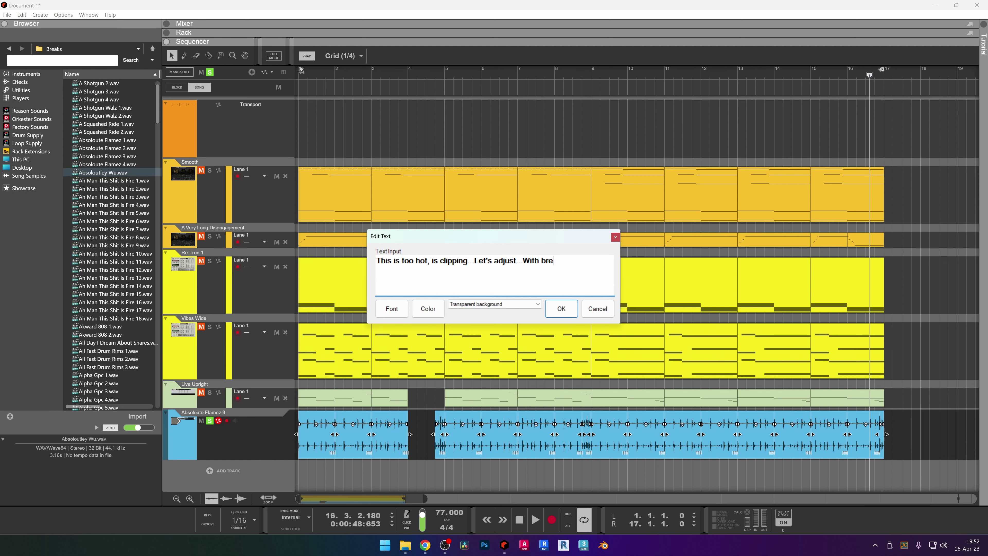
pyautogui.write('usually go hotter like -6db or so, cos')
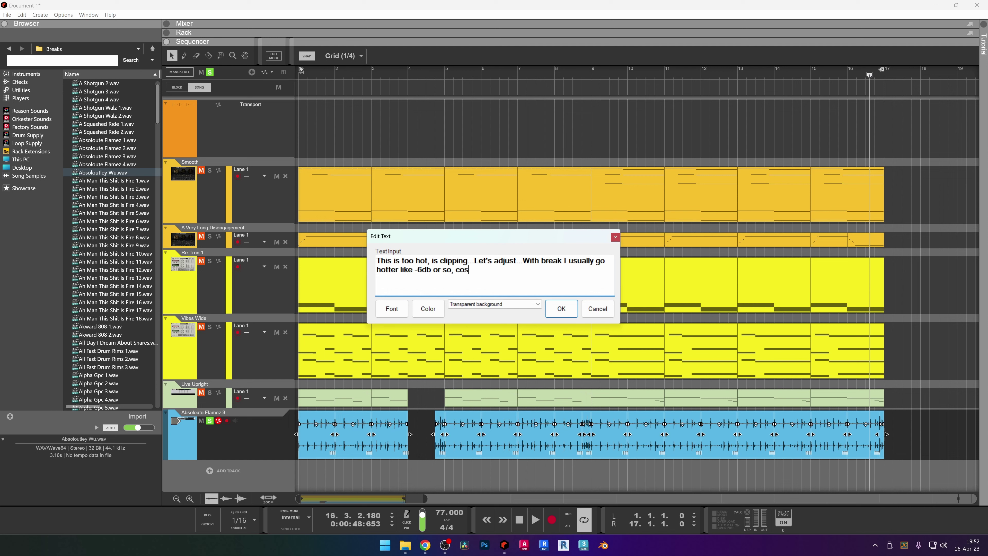
pyautogui.write('the')
pyautogui.write('ady.')
pyautogui.press('Return')
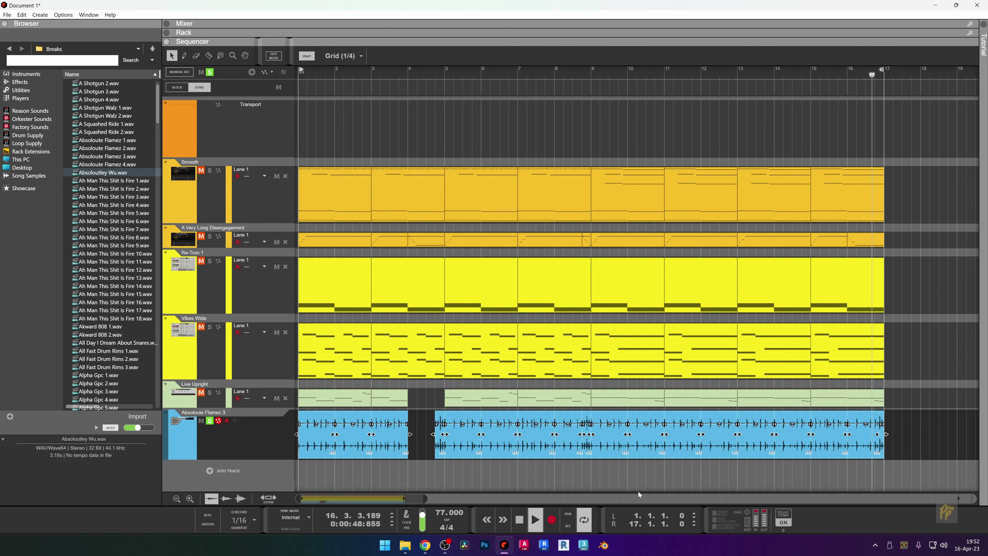
# Select all the break clips and lower their clip level to -8.88 dB during playback.
pyautogui.click(906, 436)
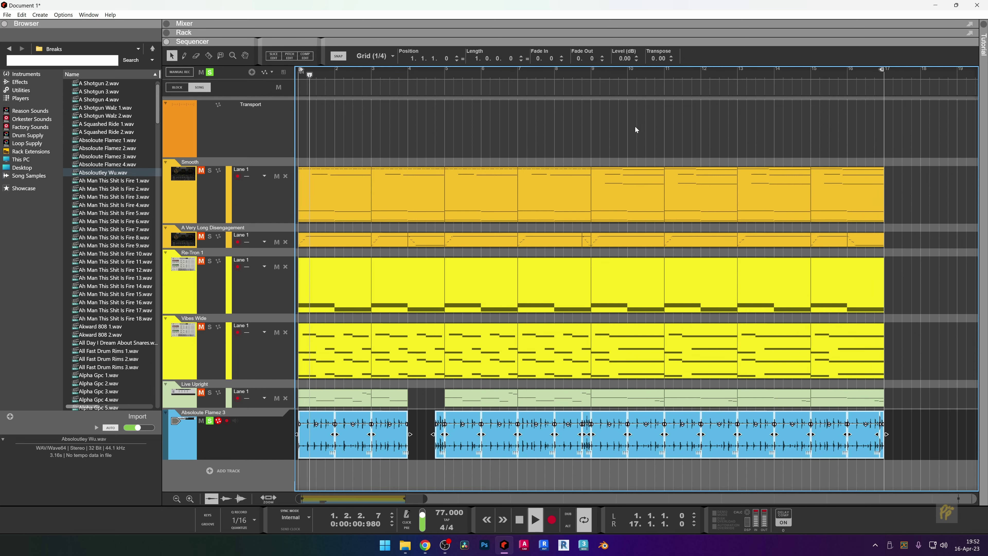
pyautogui.hotkey('ctrl', 'a')
pyautogui.click(625, 92)
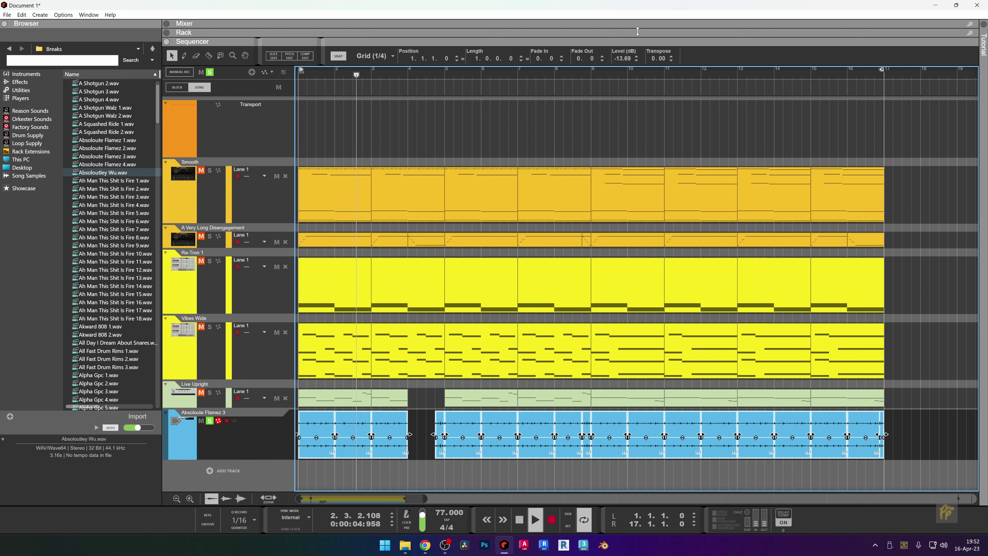
pyautogui.scroll(3, 626, 54)
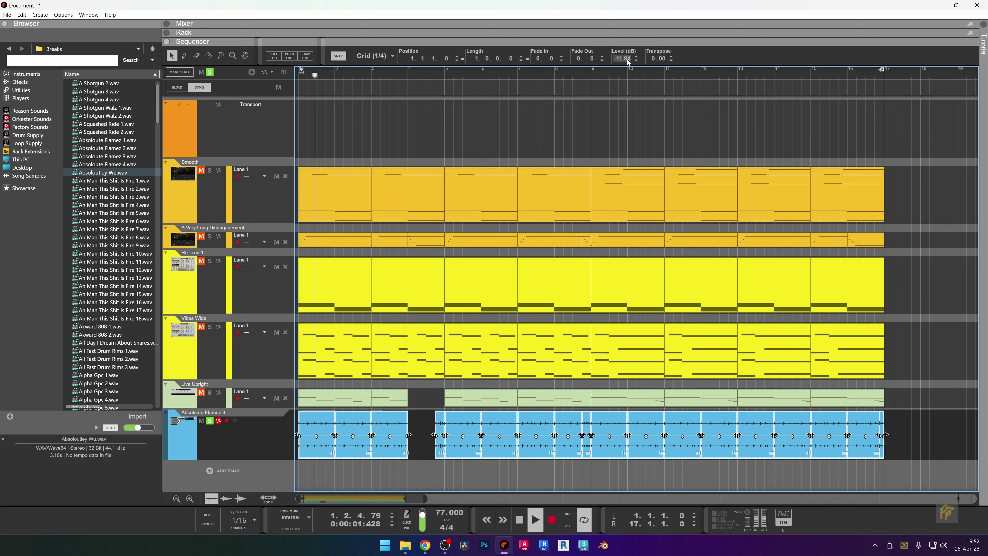
pyautogui.moveTo(623, 60); pyautogui.dragTo(625, 57)
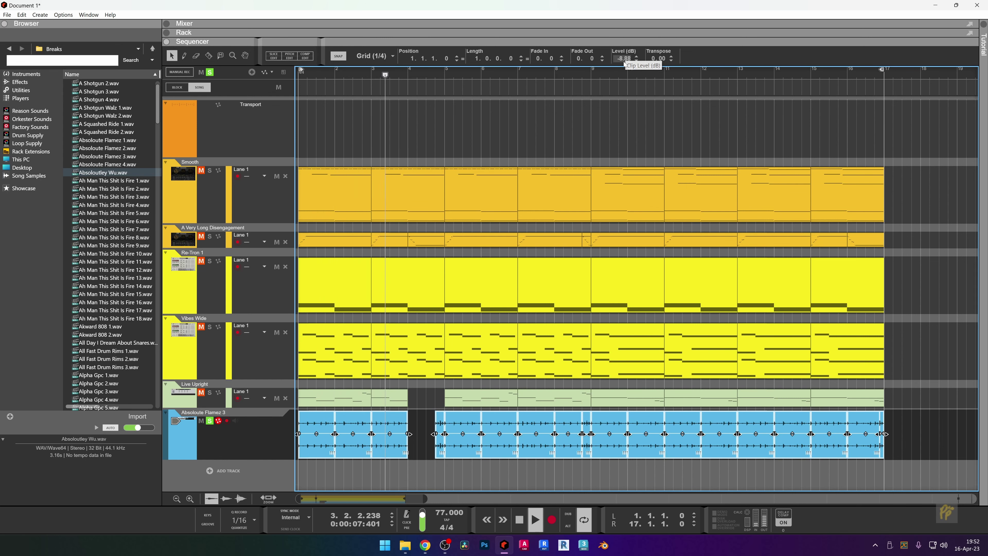
# Reset the clip indicator on the rack's main output meter and lower the selected break clips' level to -11.62 dB.
pyautogui.press('F6')
pyautogui.press('Tab')
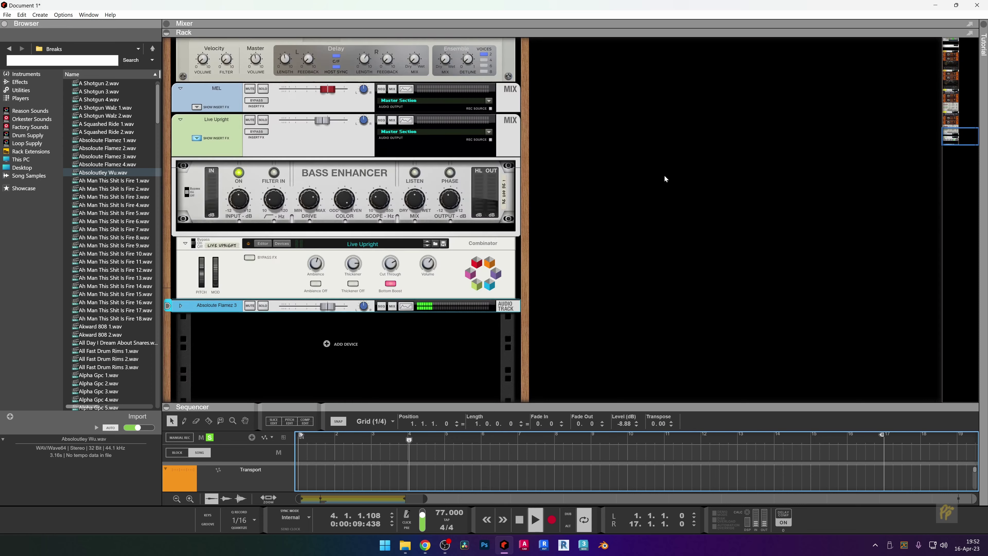
pyautogui.scroll(10, 674, 241)
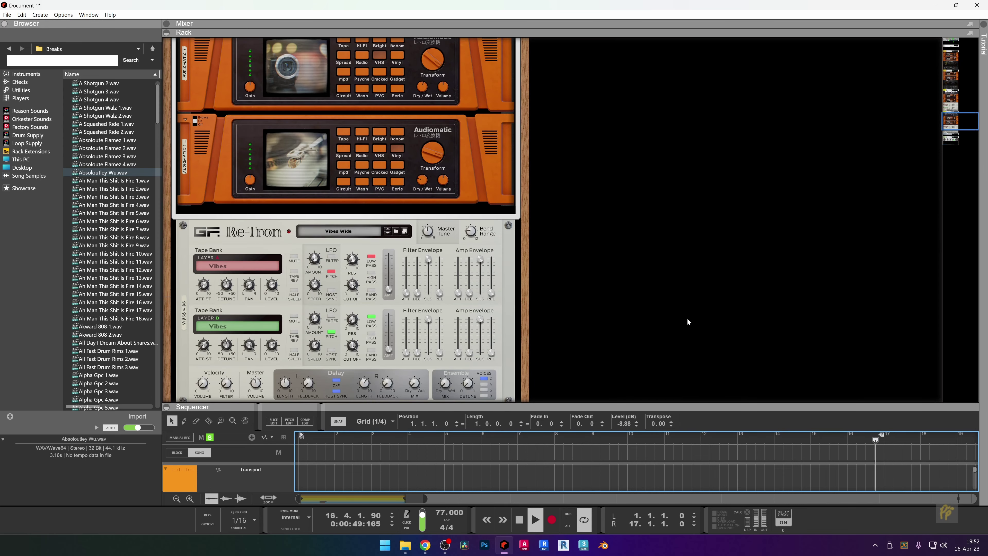
pyautogui.scroll(10, 686, 314)
pyautogui.scroll(15, 654, 284)
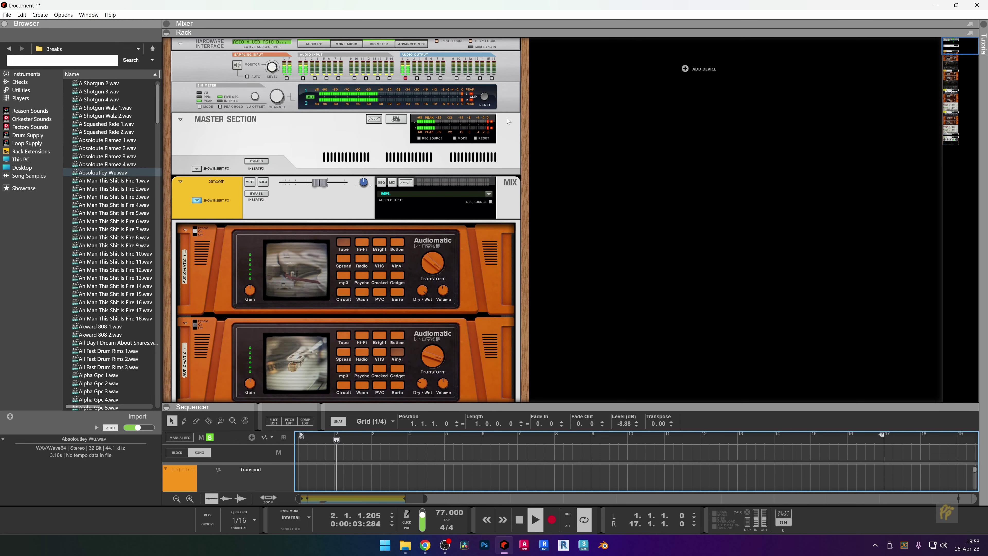
pyautogui.click(484, 98)
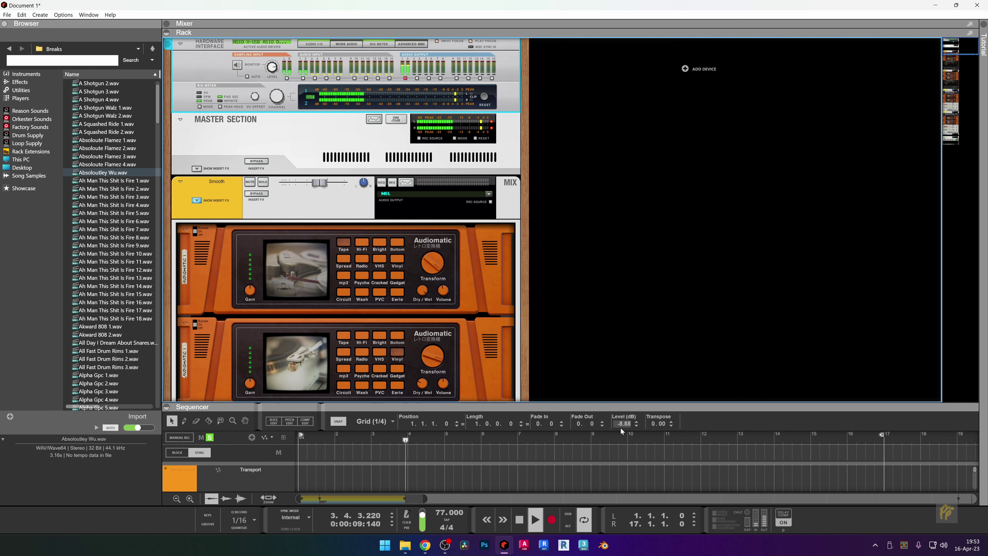
pyautogui.moveTo(620, 427); pyautogui.dragTo(619, 432)
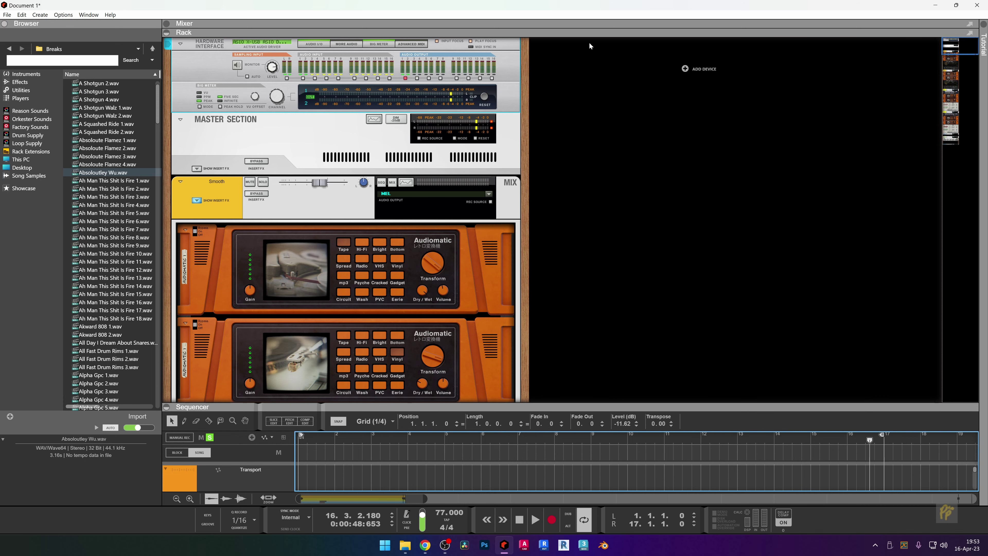
# Unsolo the break track in the sequencer and play the full arrangement.
pyautogui.scroll(-15, 504, 280)
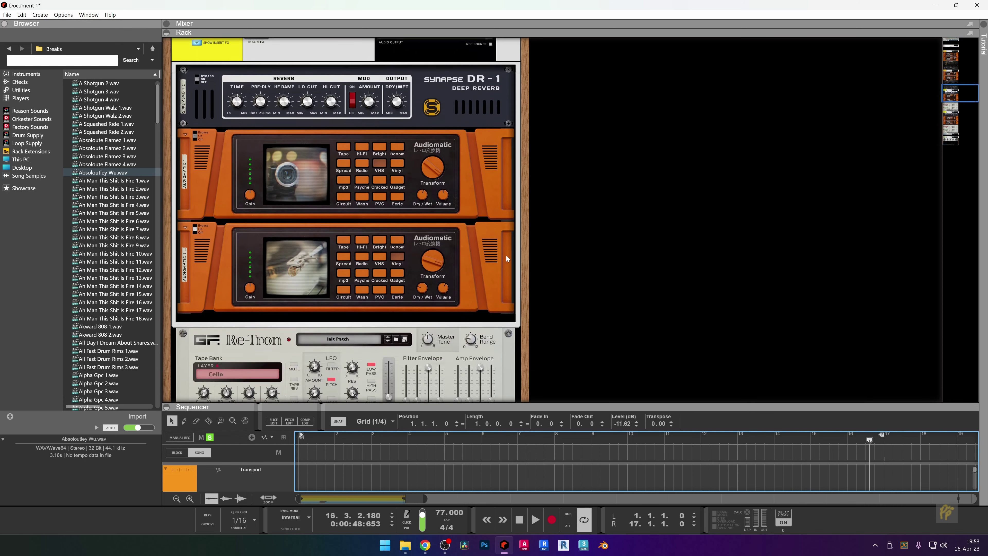
pyautogui.scroll(-12, 497, 265)
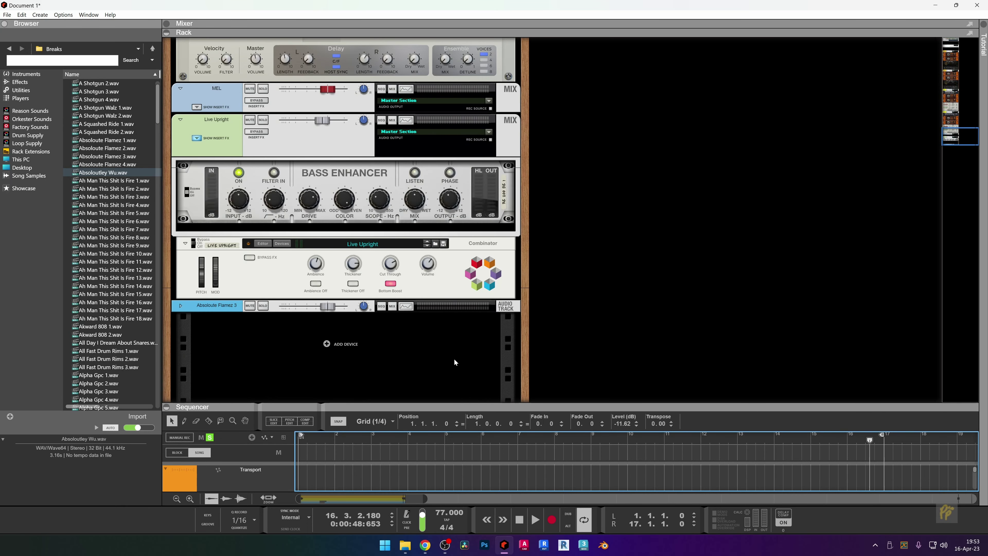
pyautogui.press('F6')
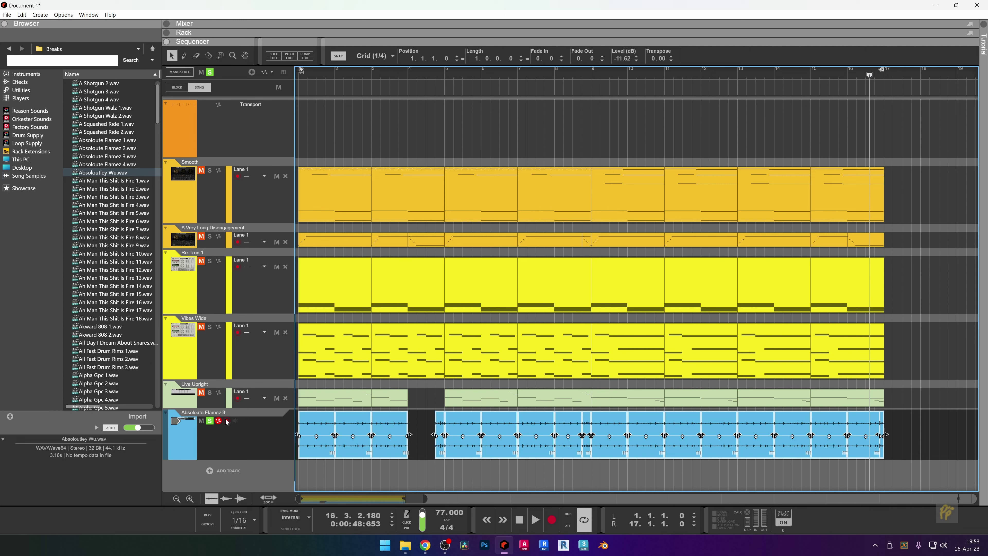
pyautogui.click(210, 421)
pyautogui.press('space')
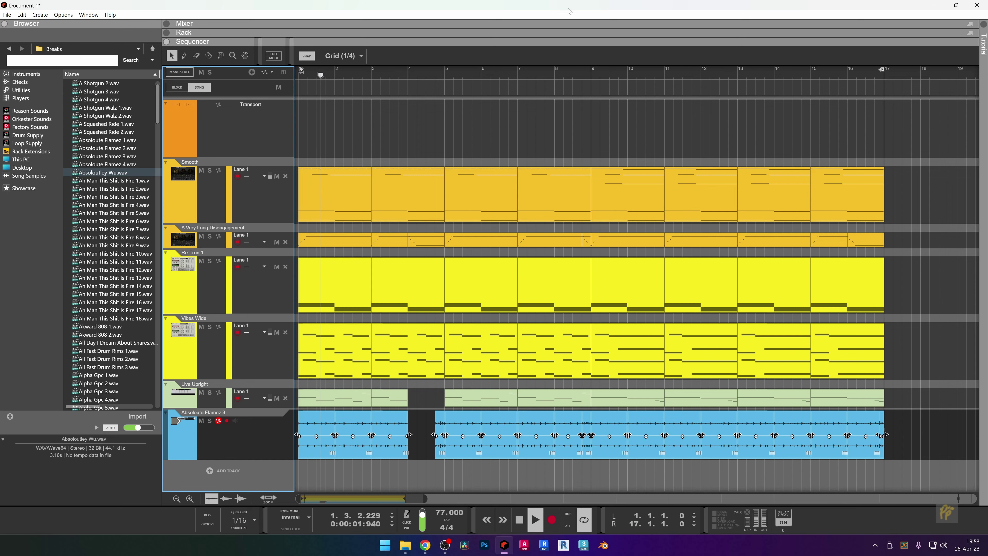
# Lower the MEL channel's fader slightly in the mixer and set the Live Upright channel's level to -8.78 dB.
pyautogui.moveTo(536, 40); pyautogui.dragTo(527, 299)
pyautogui.press('F6')
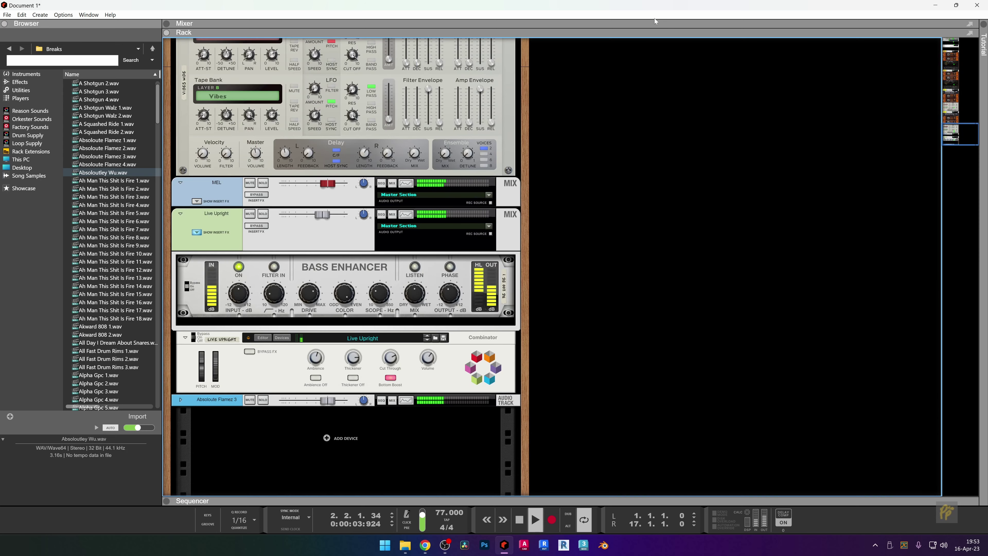
pyautogui.press('F5')
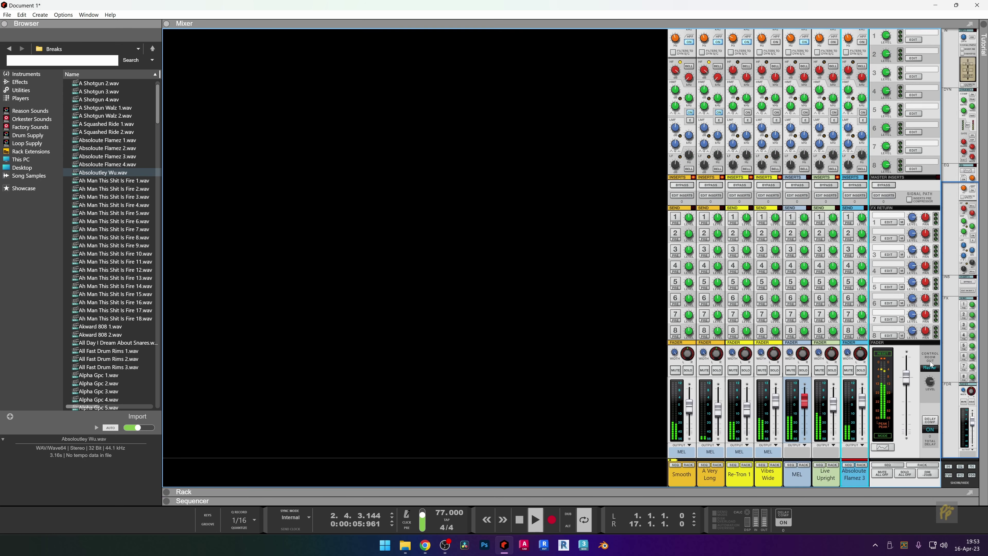
pyautogui.click(909, 356)
pyautogui.moveTo(804, 399)
pyautogui.mouseDown()
pyautogui.moveTo(810, 409)
pyautogui.moveTo(839, 409)
pyautogui.moveTo(804, 401)
pyautogui.mouseUp()
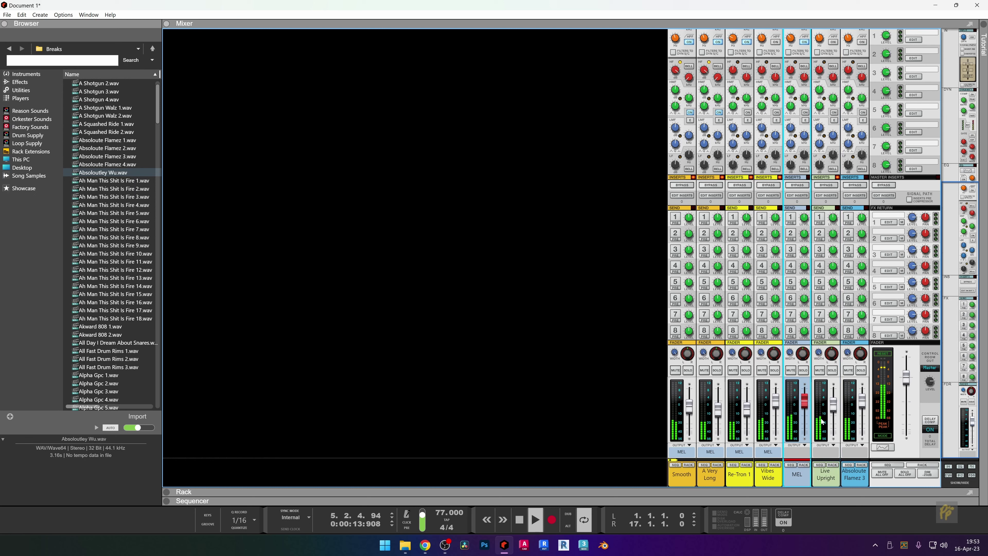
pyautogui.click(830, 475)
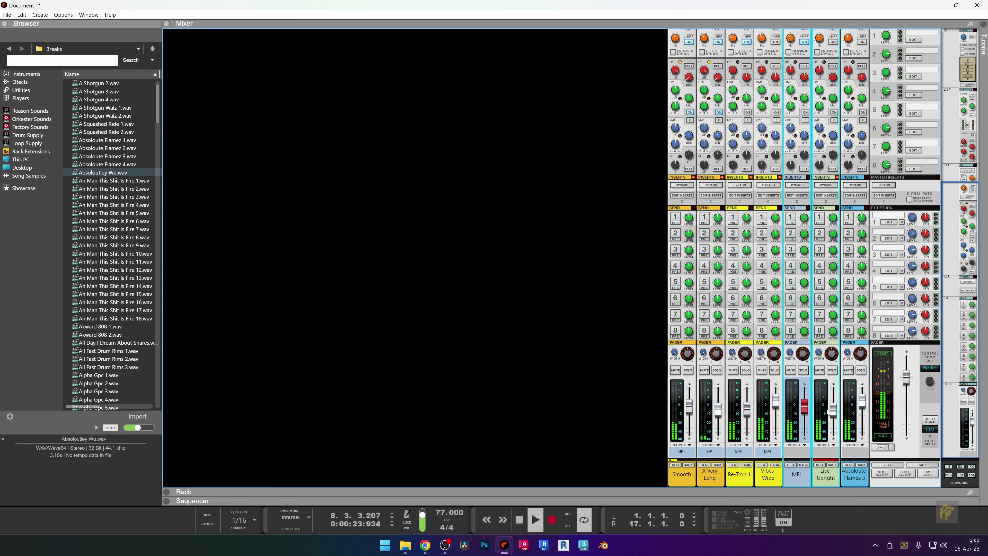
pyautogui.moveTo(836, 411)
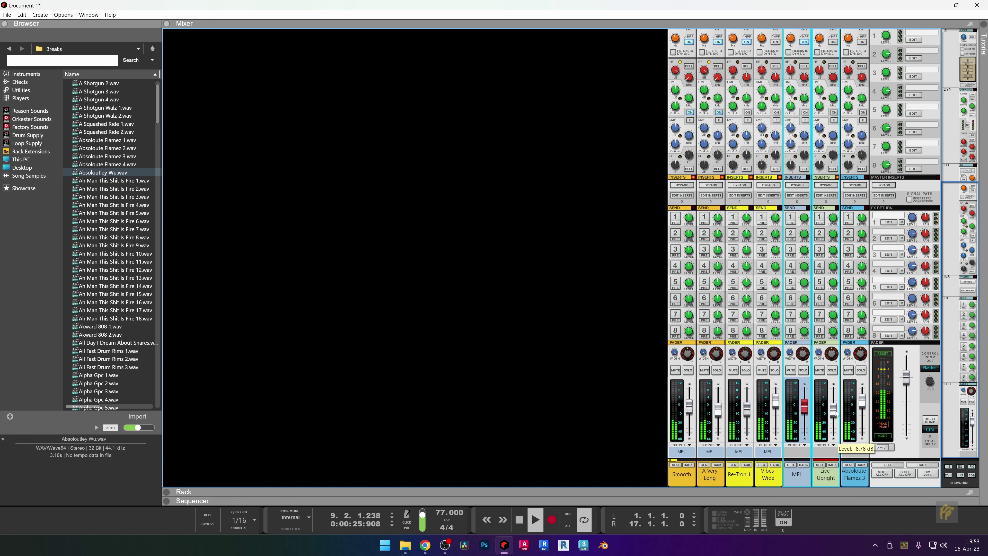
# Enable the master compressor in the mixer's master section.
pyautogui.scroll(6, 894, 167)
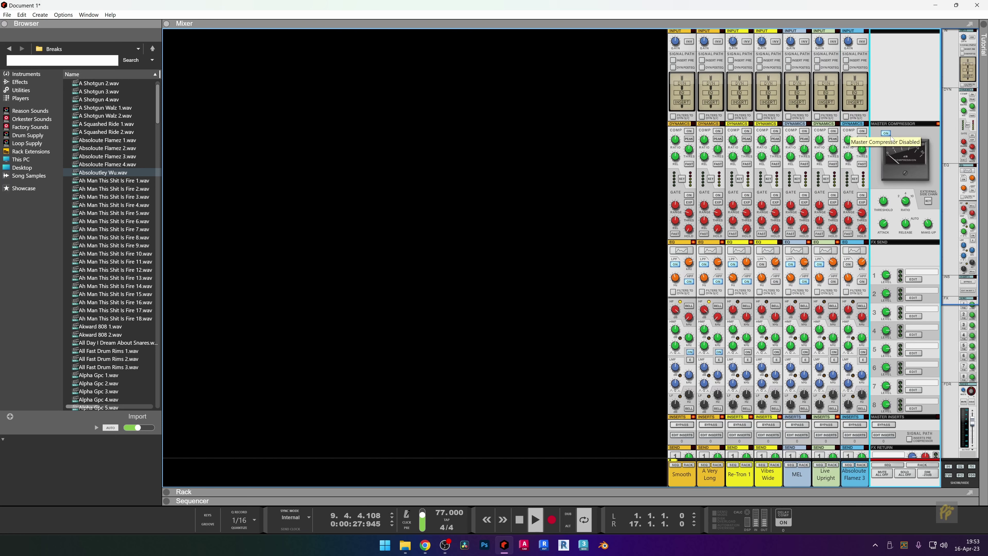
pyautogui.click(886, 133)
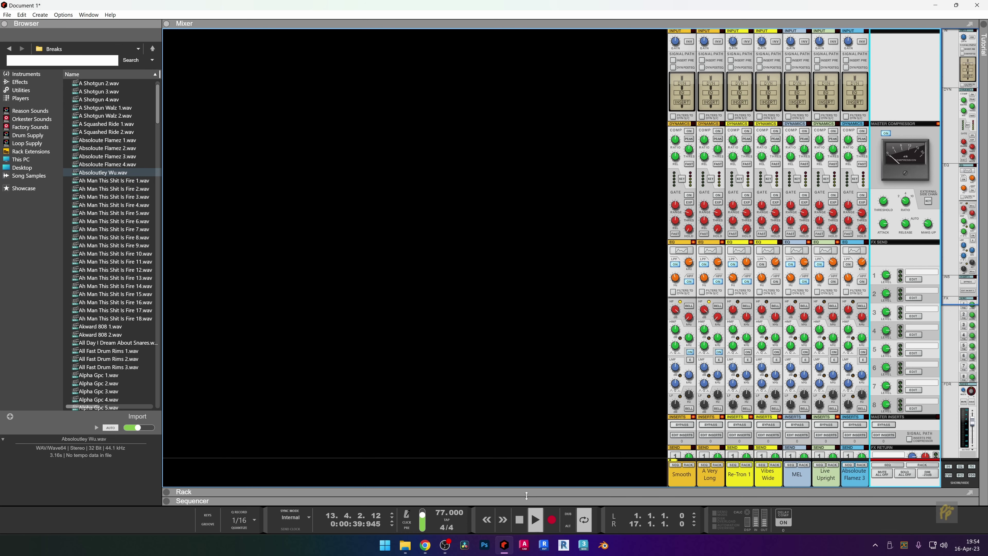
# Return to the sequencer and copy all tracks' clips from bar 5 through bar 16 so the copy starts at bar 21.
pyautogui.moveTo(526, 497); pyautogui.dragTo(595, 12)
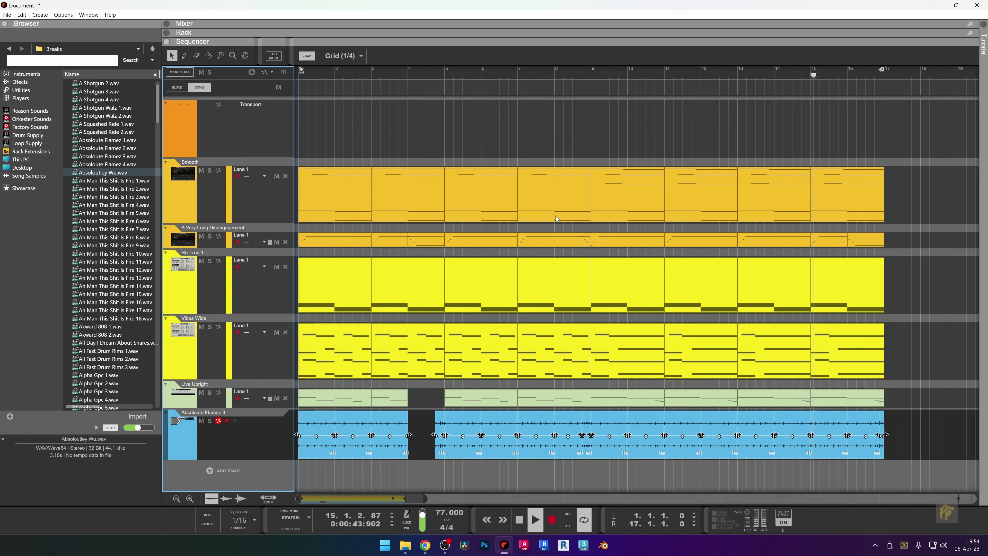
pyautogui.scroll(-1, 706, 317)
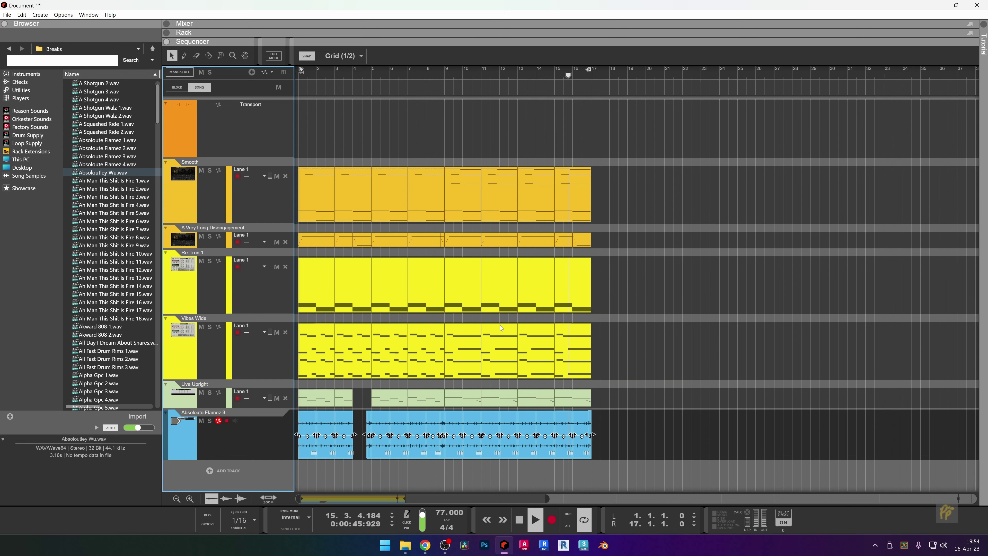
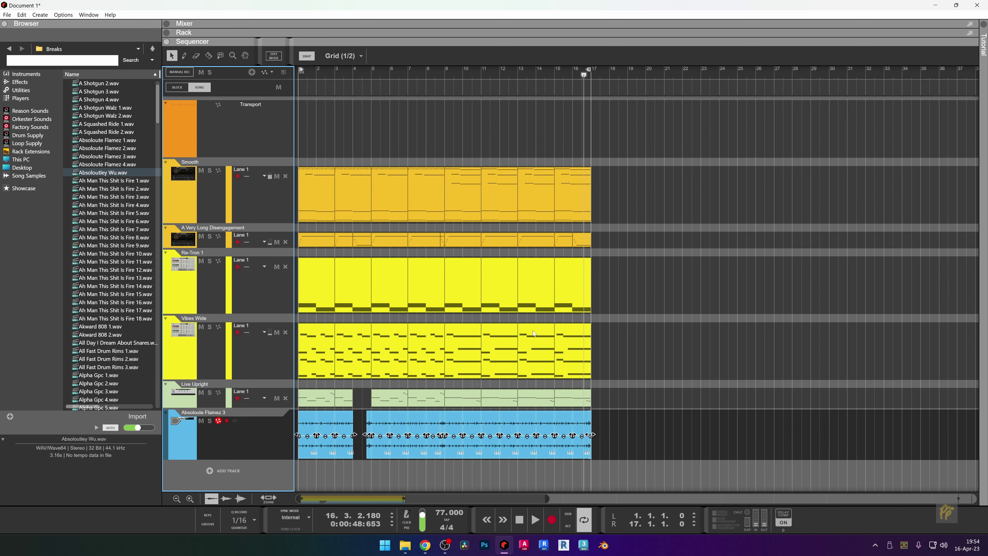
pyautogui.scroll(-2, 529, 358)
pyautogui.moveTo(550, 166); pyautogui.dragTo(356, 453)
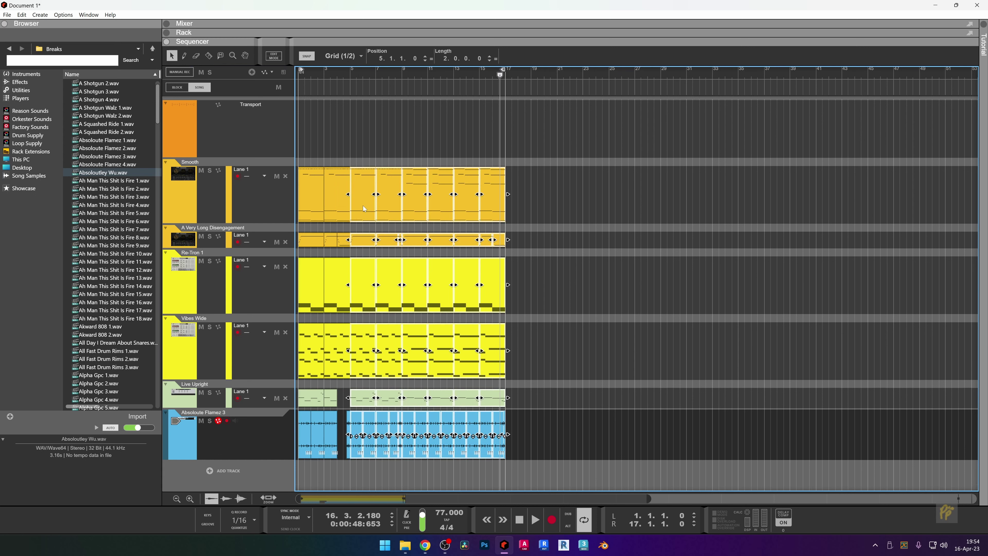
pyautogui.moveTo(363, 205); pyautogui.dragTo(572, 233)
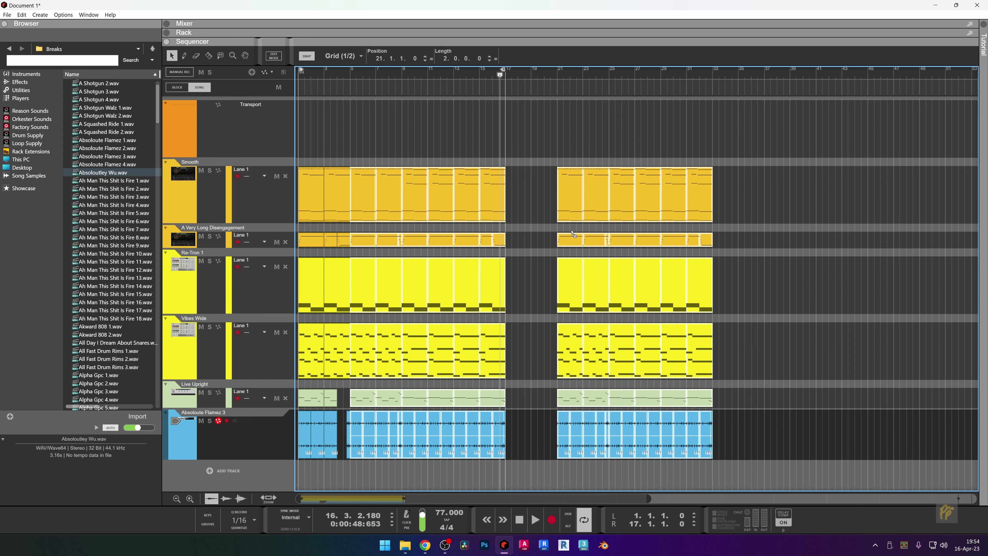
# Copy the clips from bars 21 to 24 on all tracks to bar 17, including the short A Very Long Disengagement clip at 20.4.
pyautogui.moveTo(599, 100); pyautogui.dragTo(537, 440)
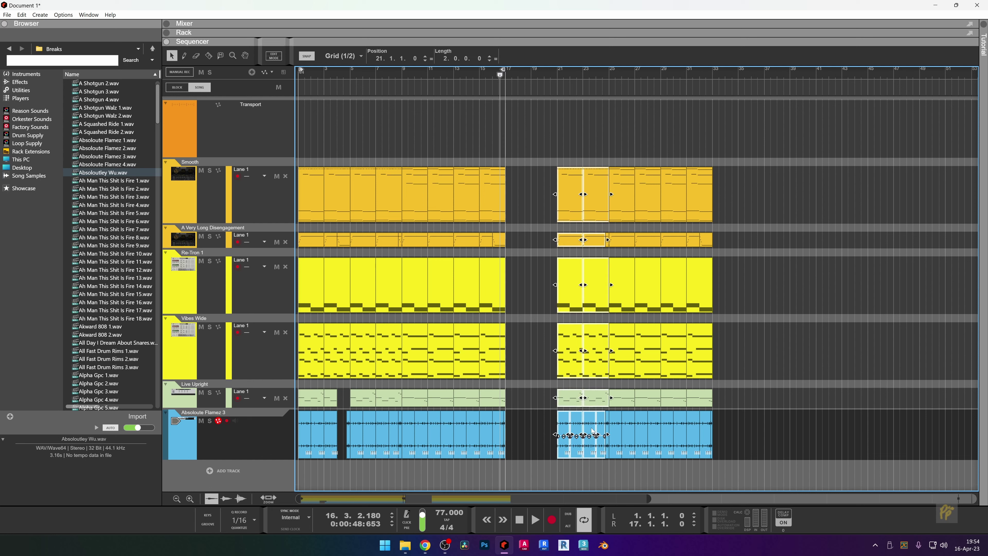
pyautogui.moveTo(572, 204); pyautogui.dragTo(528, 212)
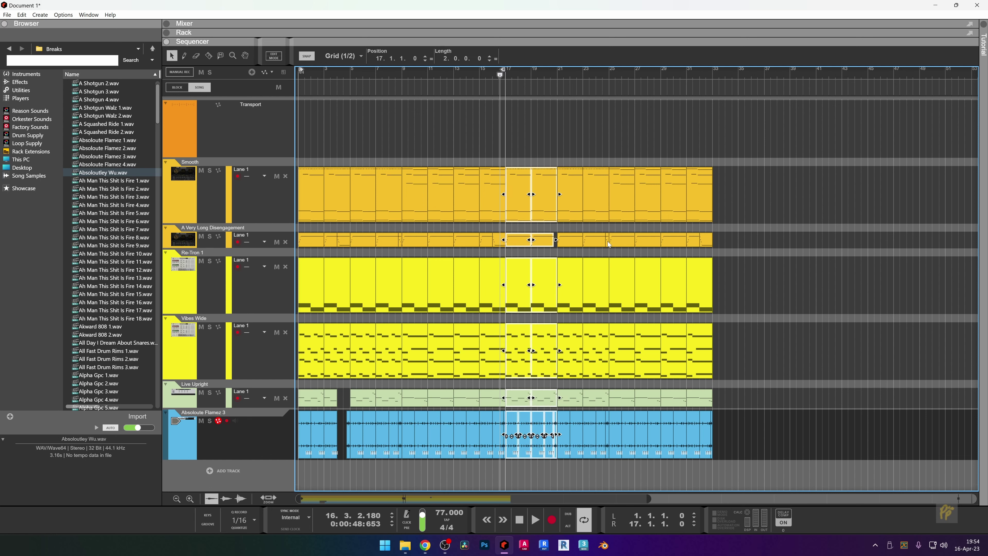
pyautogui.moveTo(608, 244); pyautogui.dragTo(578, 242)
pyautogui.scroll(5, 558, 246)
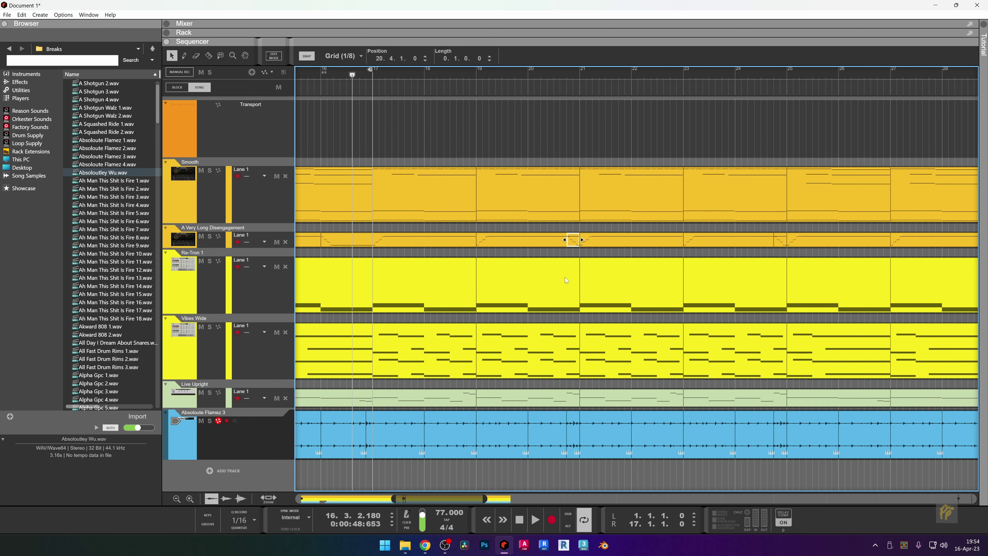
pyautogui.scroll(-5, 565, 277)
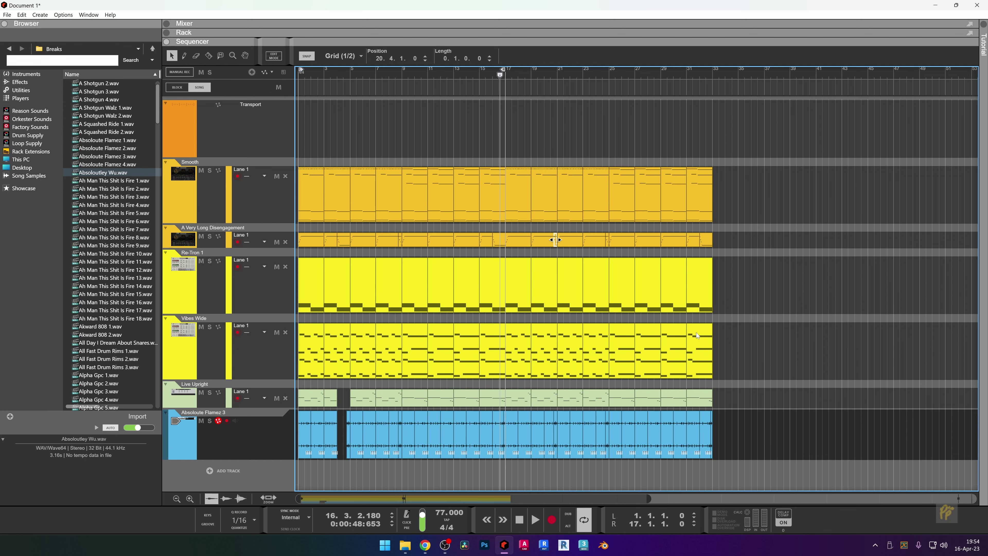
# Duplicate the clips of bars 25 to 32 on all tracks so the copies start at bar 33.
pyautogui.scroll(-1, 709, 354)
pyautogui.moveTo(706, 190); pyautogui.dragTo(529, 488)
pyautogui.scroll(2, 539, 427)
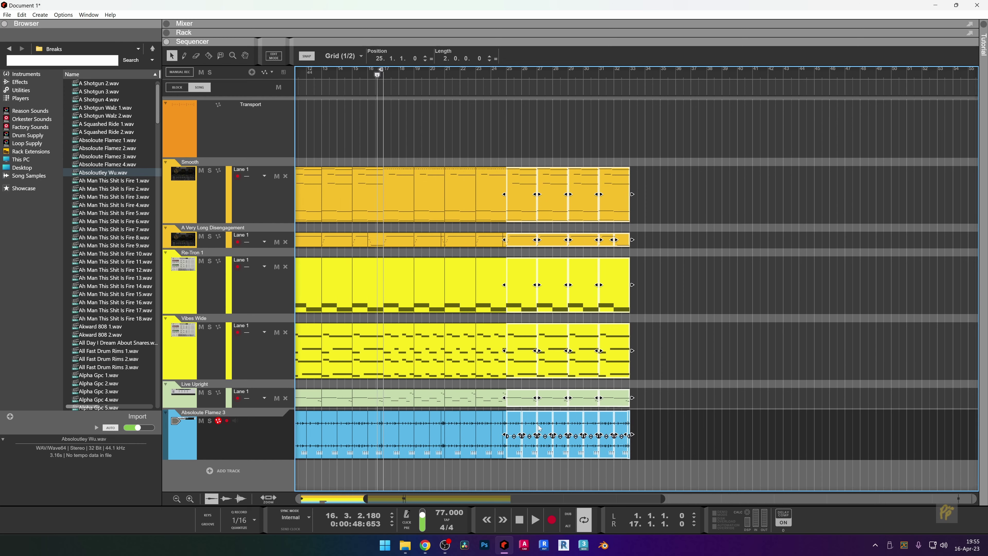
pyautogui.hotkey('ctrl', 'd')
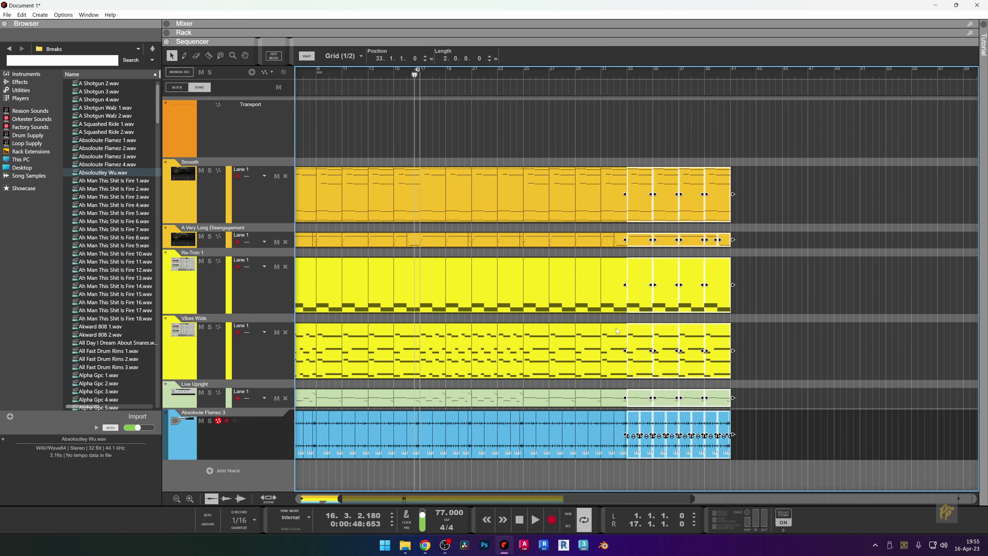
pyautogui.scroll(-2, 614, 324)
# Delete the A Very Long Disengagement clip at bar 32 and extend the preceding clip to bar 33.
pyautogui.scroll(3, 466, 263)
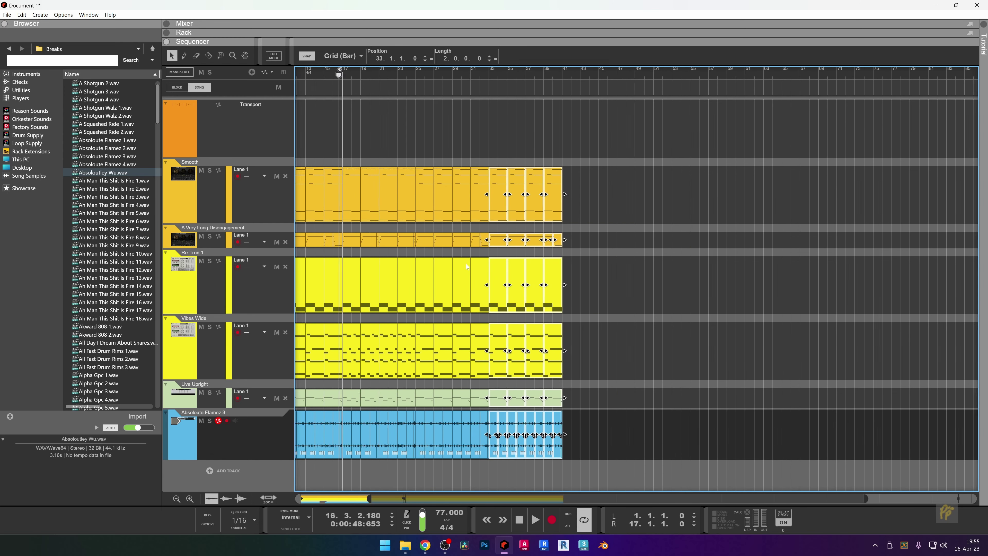
pyautogui.click(514, 242)
pyautogui.press('Delete')
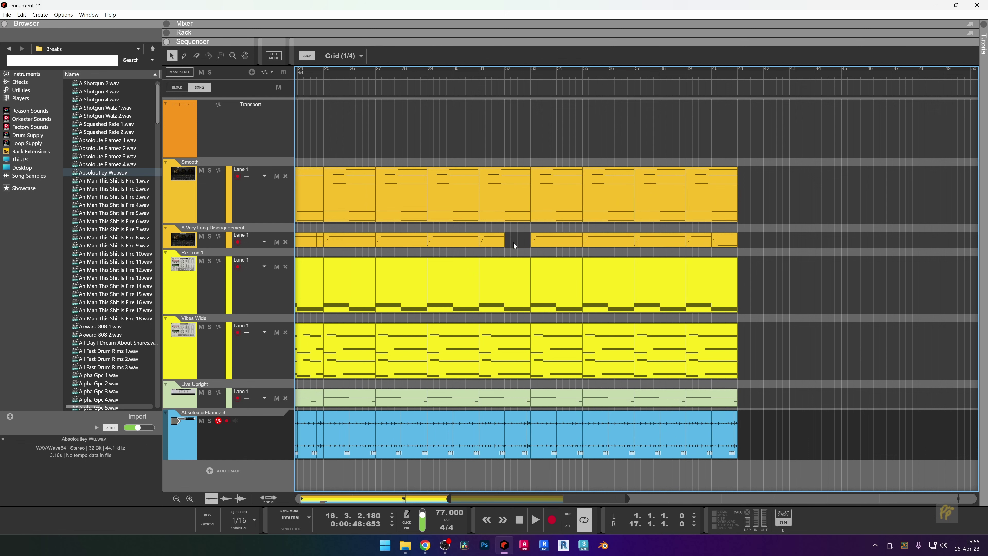
pyautogui.click(503, 240)
pyautogui.moveTo(509, 240); pyautogui.dragTo(531, 240)
# Lengthen the G#5 note in the bar 31 clip to 1.1.0.120 and trim that clip's length to 1.3.0.0.
pyautogui.doubleClick(517, 240)
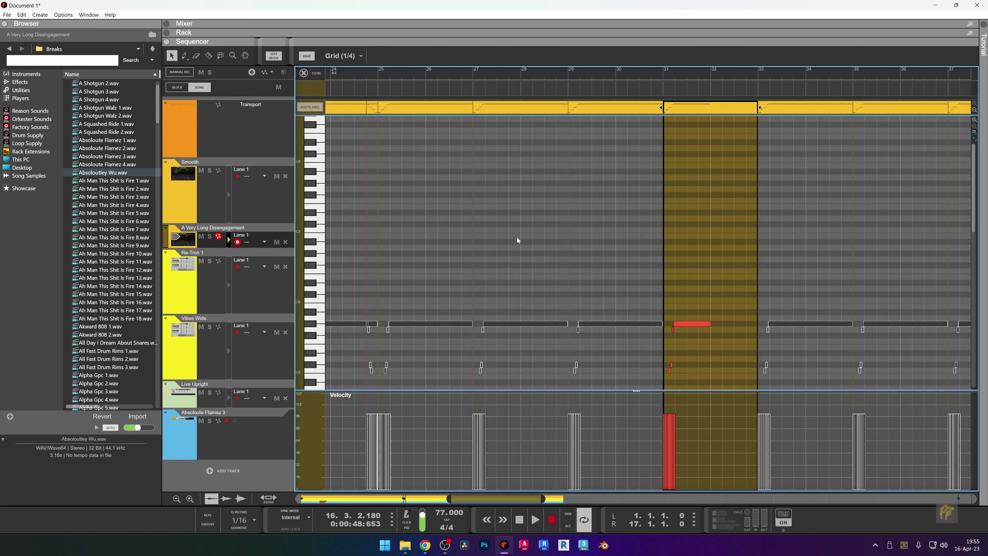
pyautogui.click(699, 325)
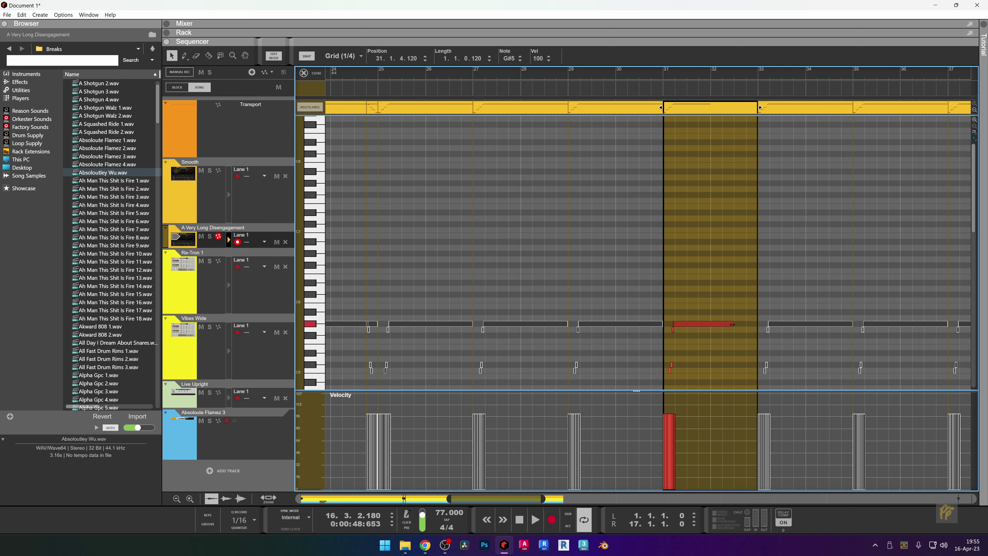
pyautogui.click(729, 109)
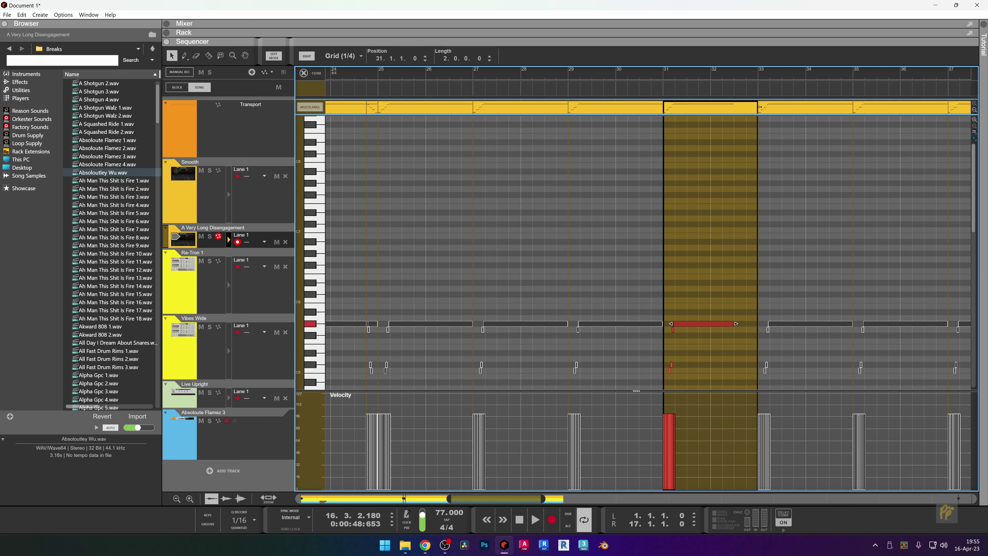
pyautogui.moveTo(760, 107); pyautogui.dragTo(735, 110)
pyautogui.click(372, 90)
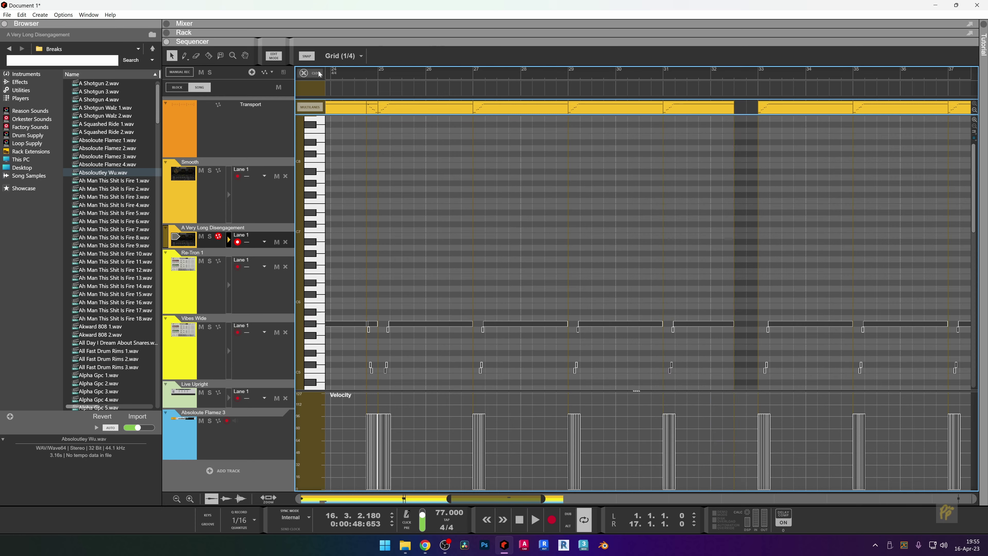
pyautogui.click(307, 73)
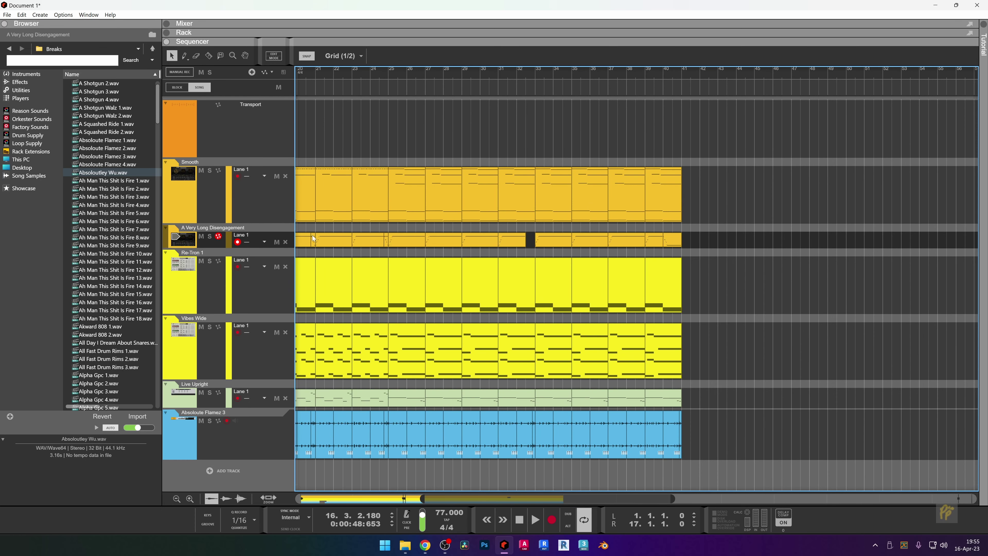
# Copy the short A Very Long Disengagement fill clip into the gap before bar 33 and lengthen the bar 31 clip's G#5 note to 1.2.0.120.
pyautogui.moveTo(312, 238); pyautogui.dragTo(541, 238)
pyautogui.scroll(3, 530, 241)
pyautogui.click(526, 243)
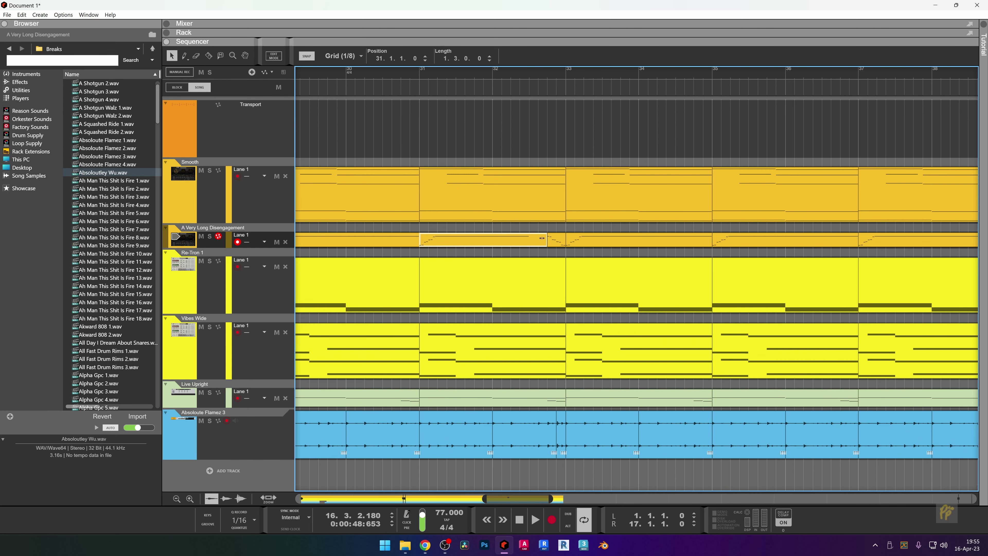
pyautogui.doubleClick(527, 241)
pyautogui.click(463, 324)
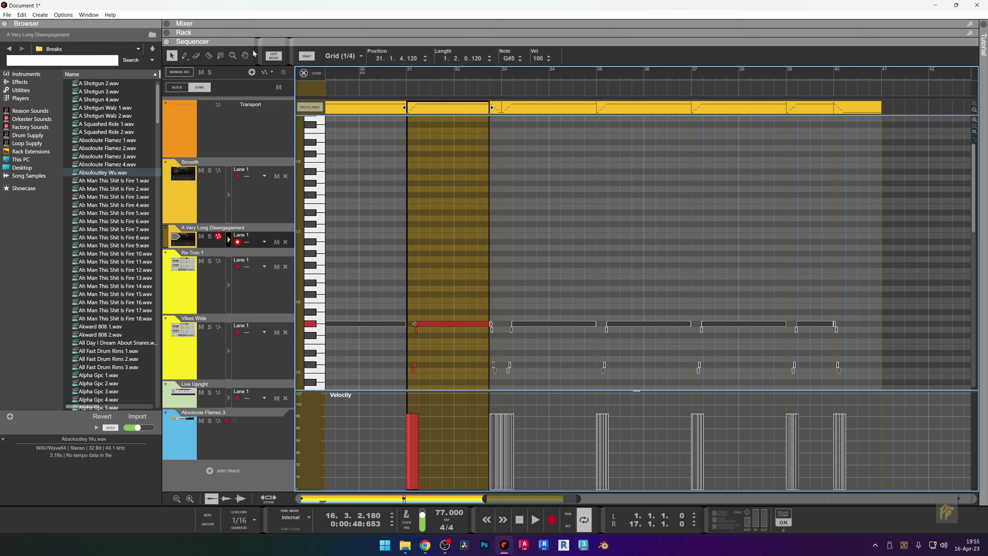
pyautogui.click(303, 73)
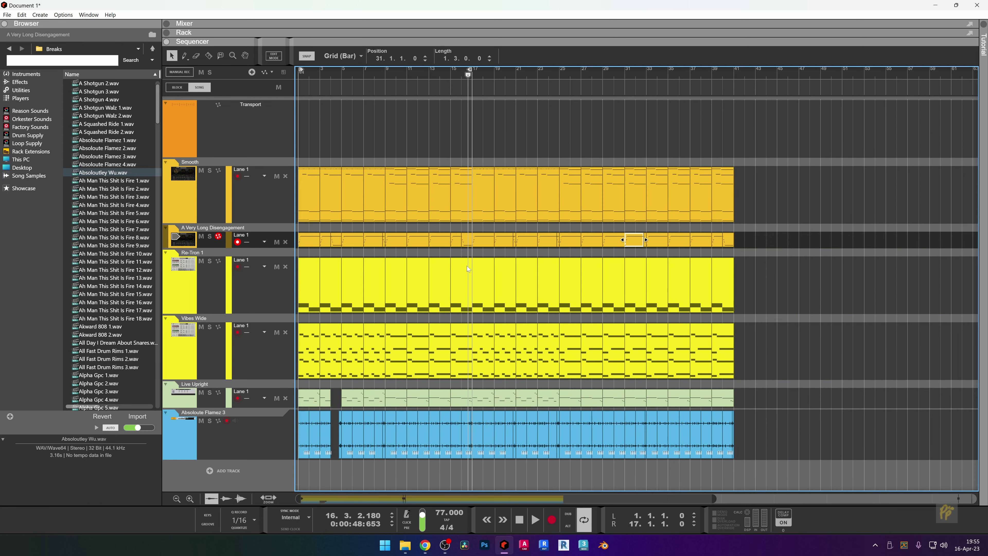
# Move the loop's right locator to bar 59.
pyautogui.scroll(-2, 467, 266)
pyautogui.moveTo(404, 69); pyautogui.dragTo(673, 104)
pyautogui.moveTo(624, 137); pyautogui.dragTo(405, 488)
pyautogui.scroll(3, 412, 461)
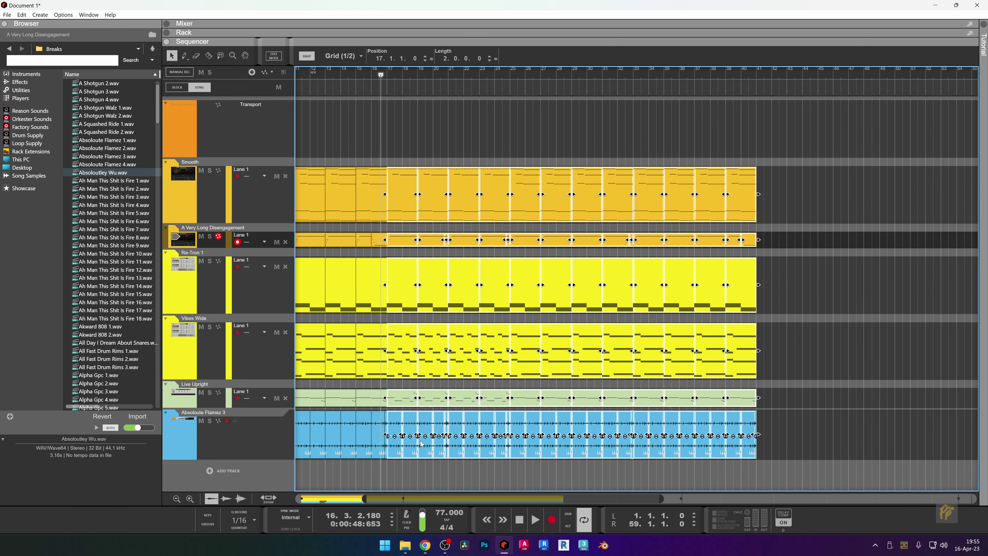
pyautogui.scroll(2, 420, 444)
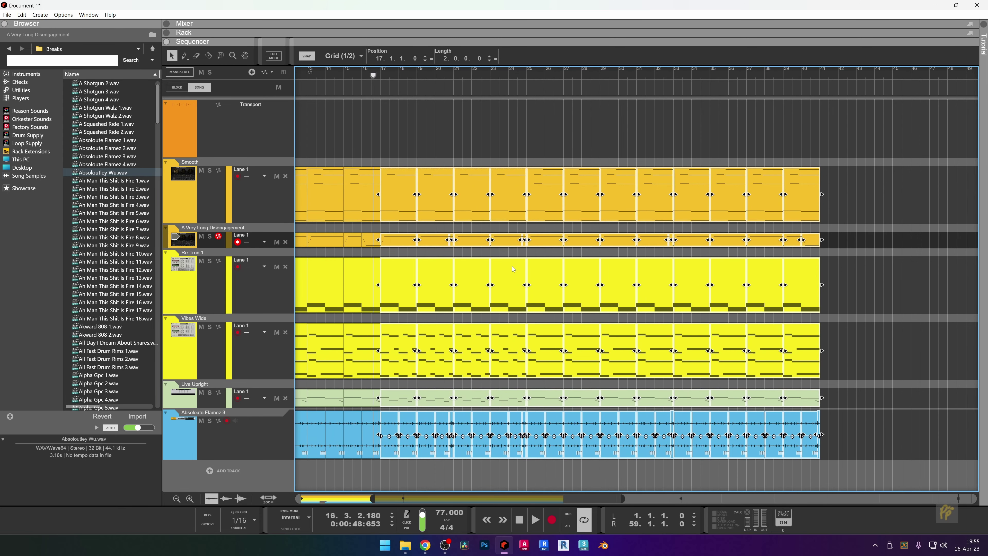
pyautogui.scroll(-5, 513, 269)
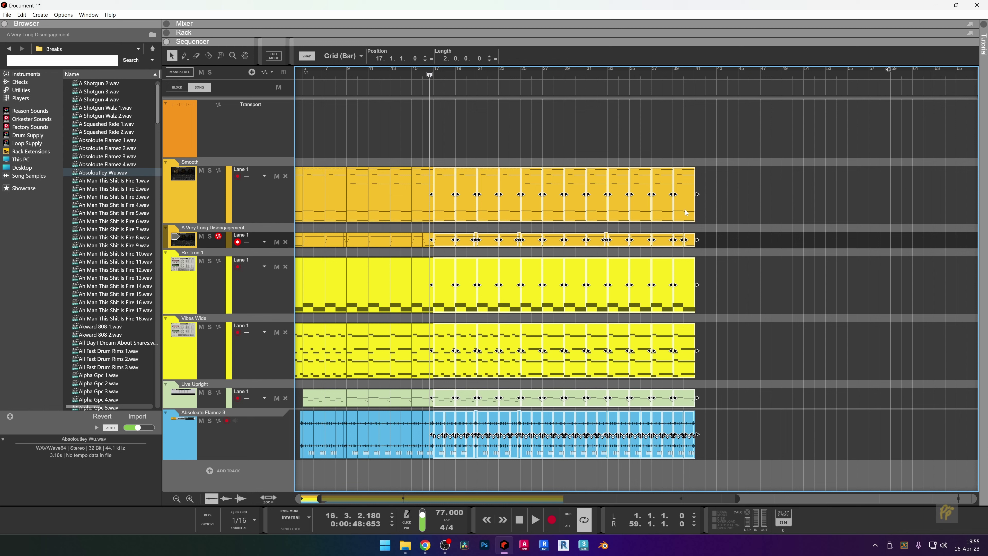
pyautogui.click(711, 172)
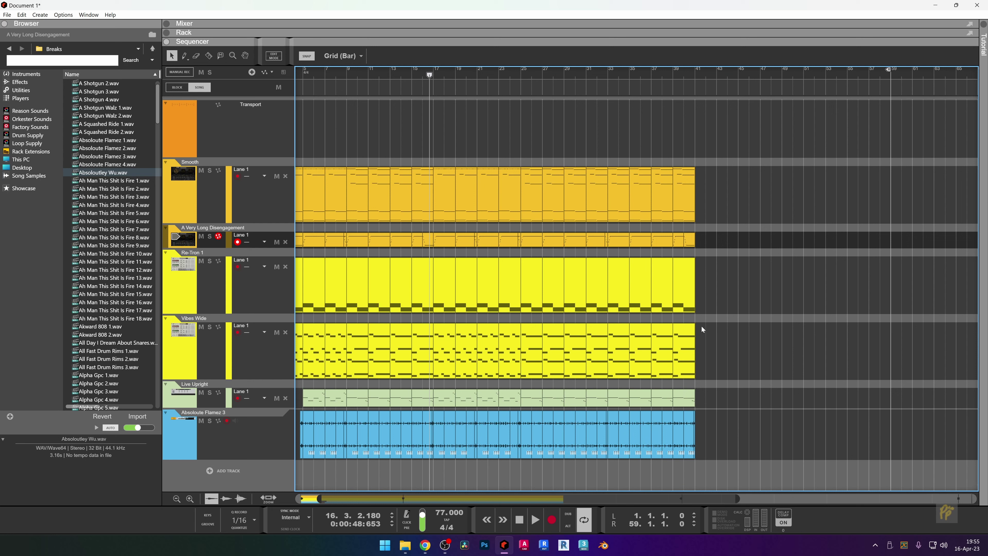
# Delete the clips in bars 39 and 40 on the Smooth, Re-Tron 1, Live Upright and drum break tracks.
pyautogui.moveTo(712, 204); pyautogui.dragTo(667, 217)
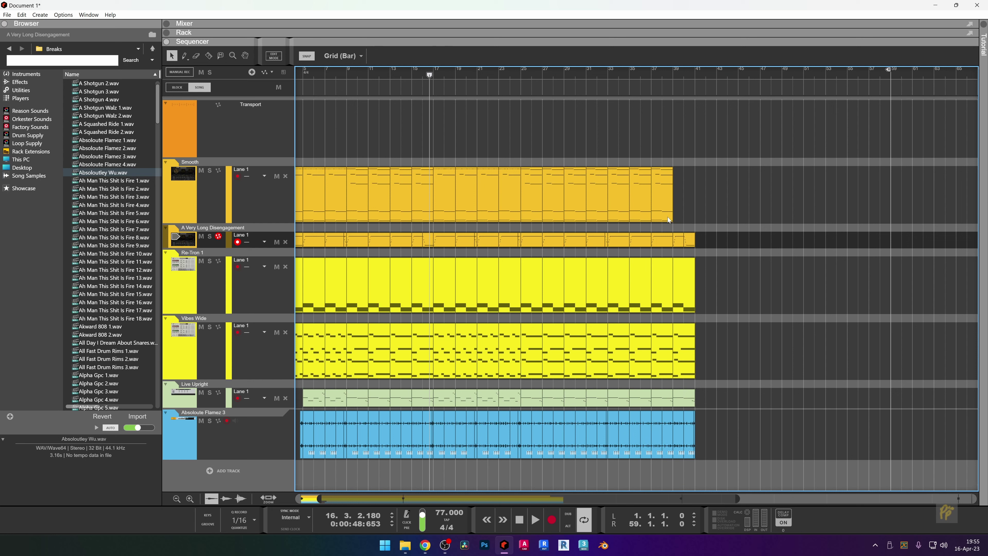
pyautogui.moveTo(676, 296); pyautogui.dragTo(676, 296)
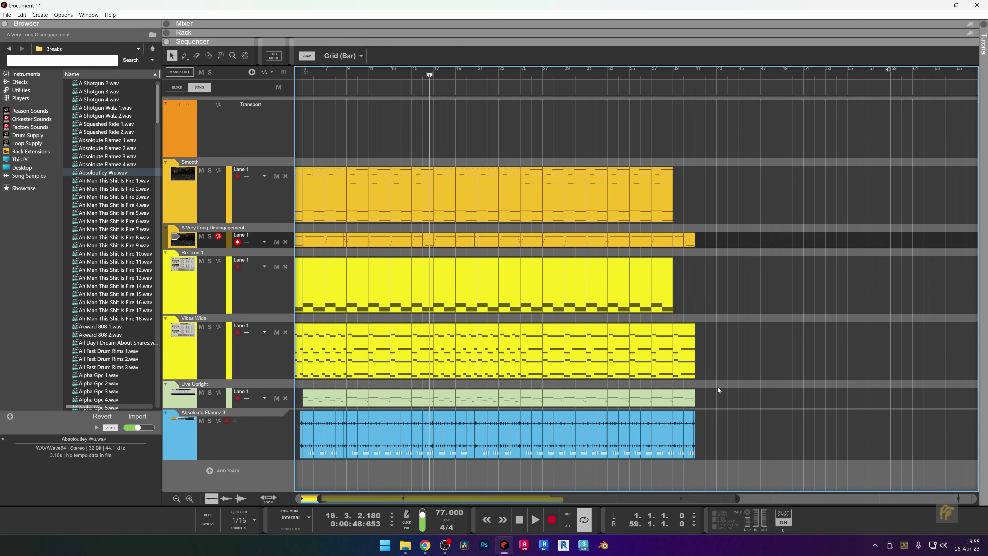
pyautogui.scroll(2, 716, 412)
pyautogui.moveTo(687, 396); pyautogui.dragTo(642, 398)
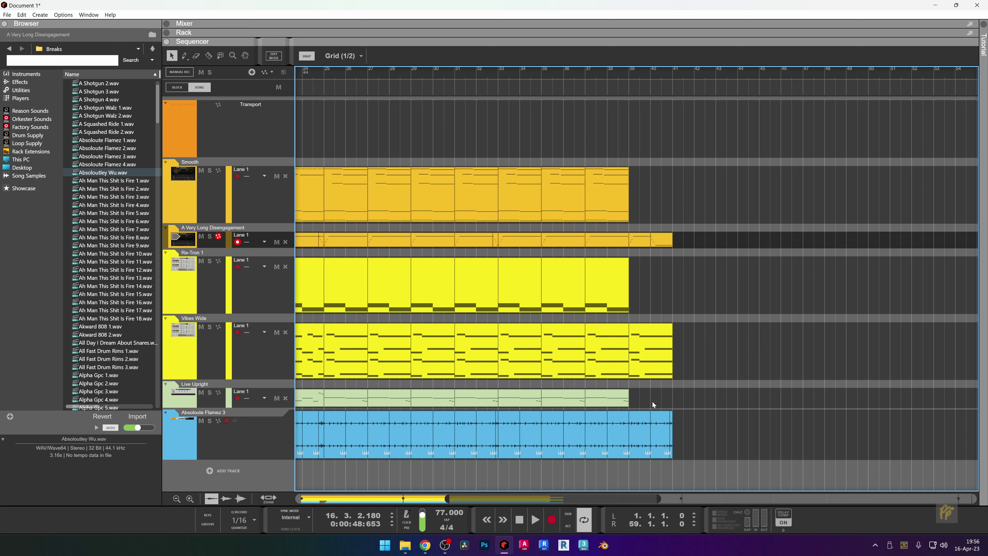
pyautogui.moveTo(653, 401); pyautogui.dragTo(641, 442)
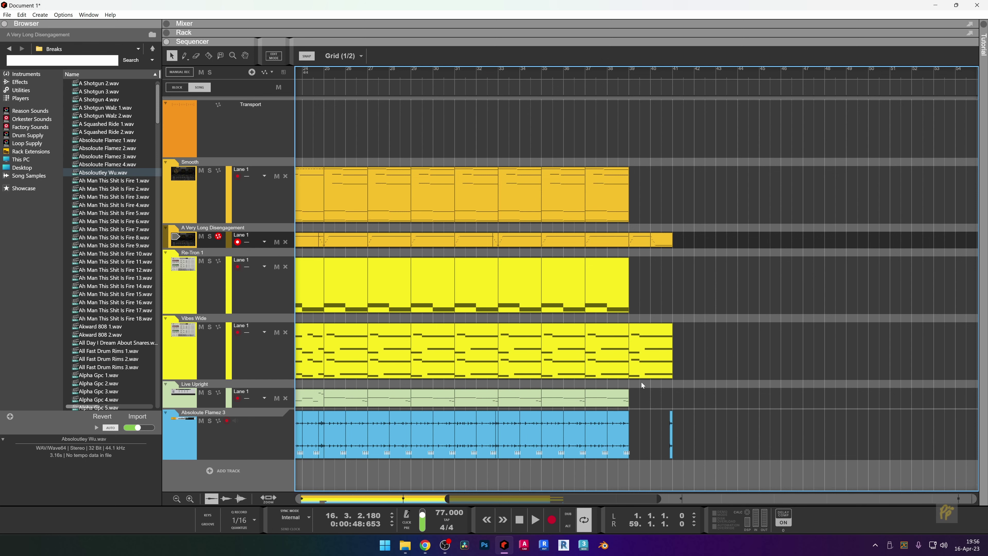
# Copy the clips of bars 17 to 24 on all tracks so the copy starts at bar 41.
pyautogui.scroll(-4, 708, 347)
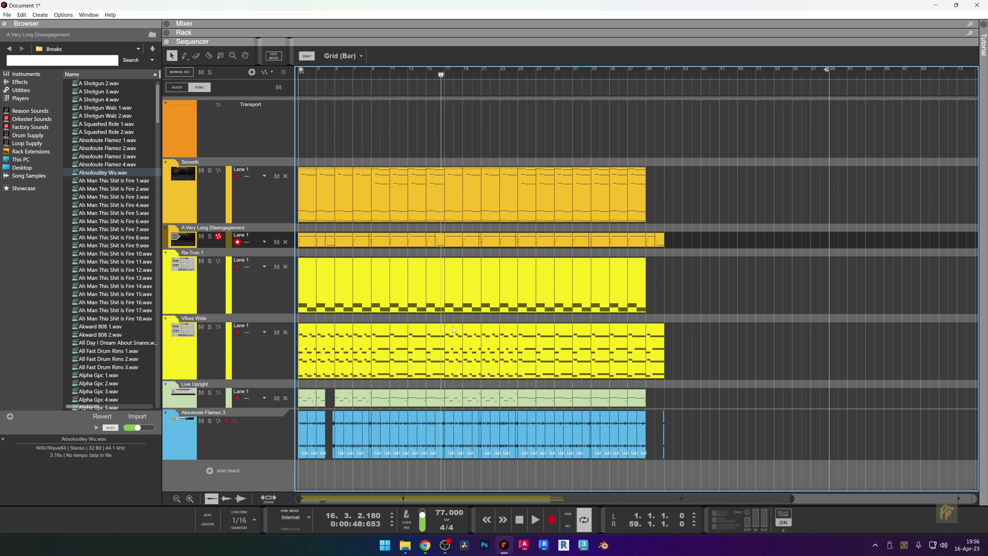
pyautogui.scroll(1, 455, 330)
pyautogui.moveTo(523, 100); pyautogui.dragTo(446, 468)
pyautogui.scroll(4, 488, 464)
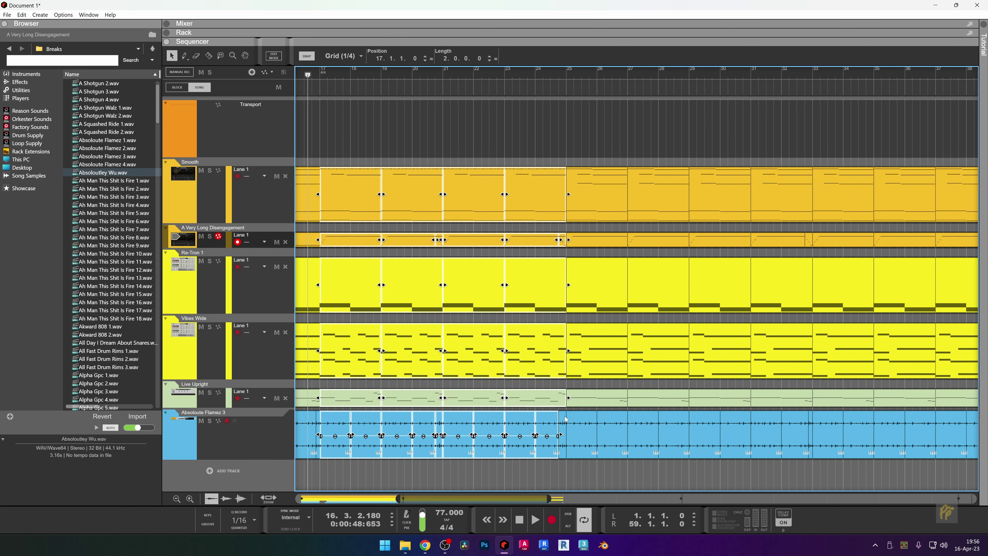
pyautogui.scroll(-4, 597, 376)
pyautogui.scroll(-1, 597, 376)
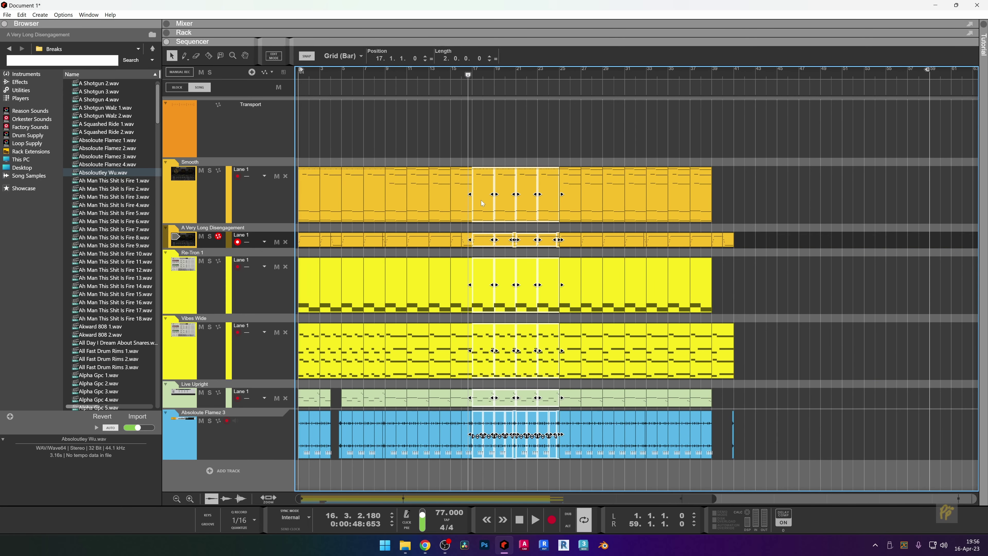
pyautogui.moveTo(482, 203); pyautogui.dragTo(741, 230)
pyautogui.scroll(3, 821, 305)
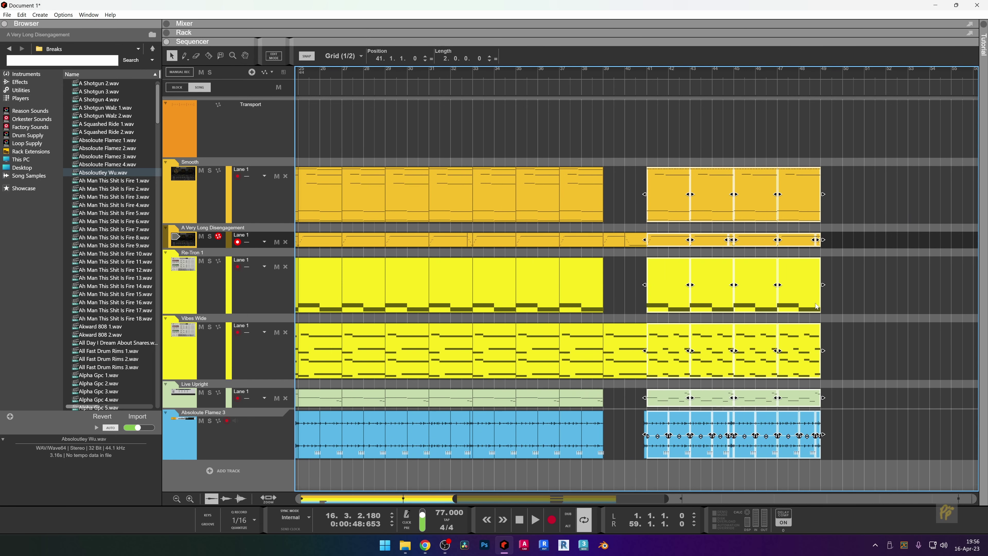
pyautogui.hotkey('ctrl', 'd')
pyautogui.hotkey('ctrl', 'd')
pyautogui.scroll(-1, 736, 312)
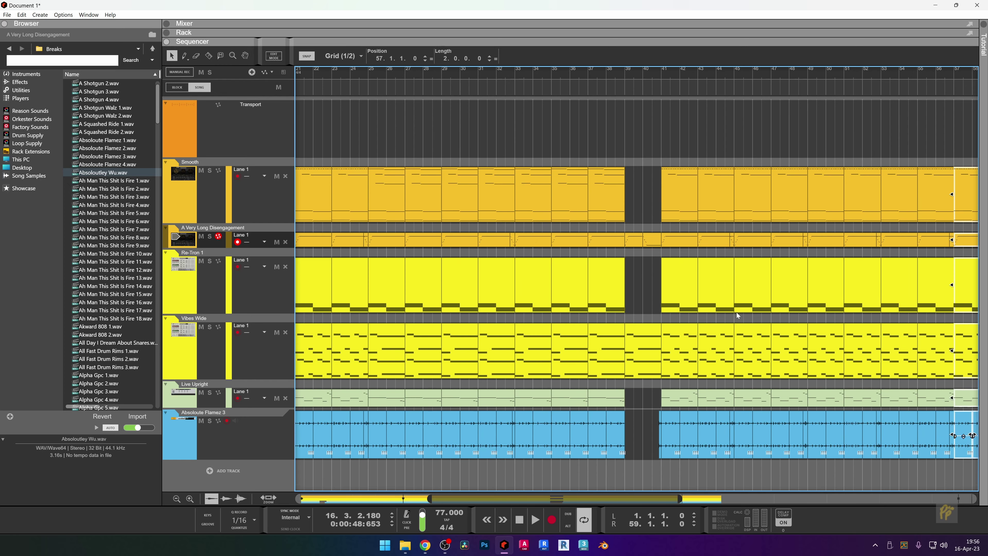
pyautogui.hotkey('ctrl', 'z')
pyautogui.hotkey('ctrl', 'z')
pyautogui.scroll(3, 737, 309)
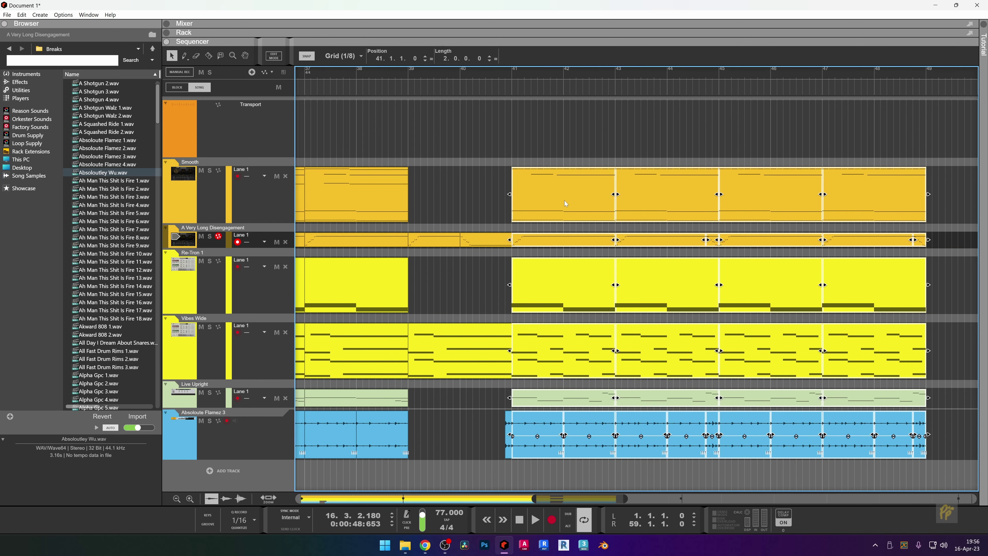
# Shorten the A Very Long Disengagement clip at bar 41 to one bar and duplicate it into bar 42.
pyautogui.press('Escape')
pyautogui.click(607, 238)
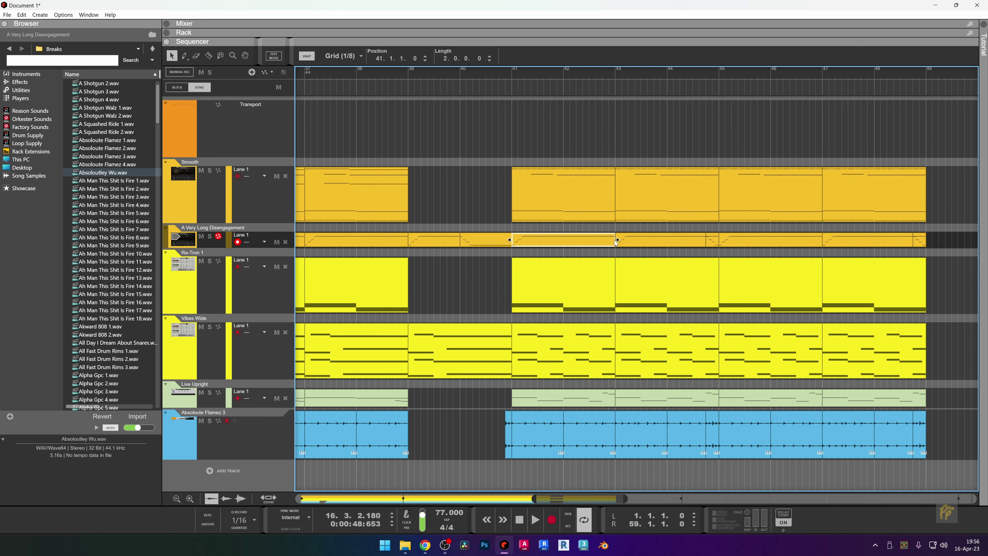
pyautogui.moveTo(614, 240); pyautogui.dragTo(561, 241)
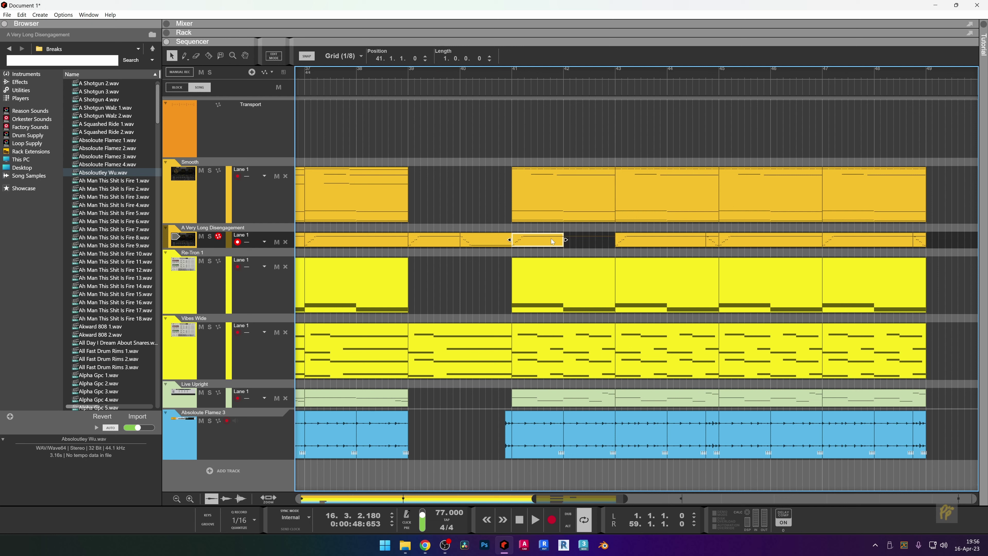
pyautogui.hotkey('ctrl', 'd')
# Shorten the A Very Long Disengagement clip at bar 43 to one bar and replace the short clip after it with a copy of bar 40's clip in bar 44.
pyautogui.click(689, 243)
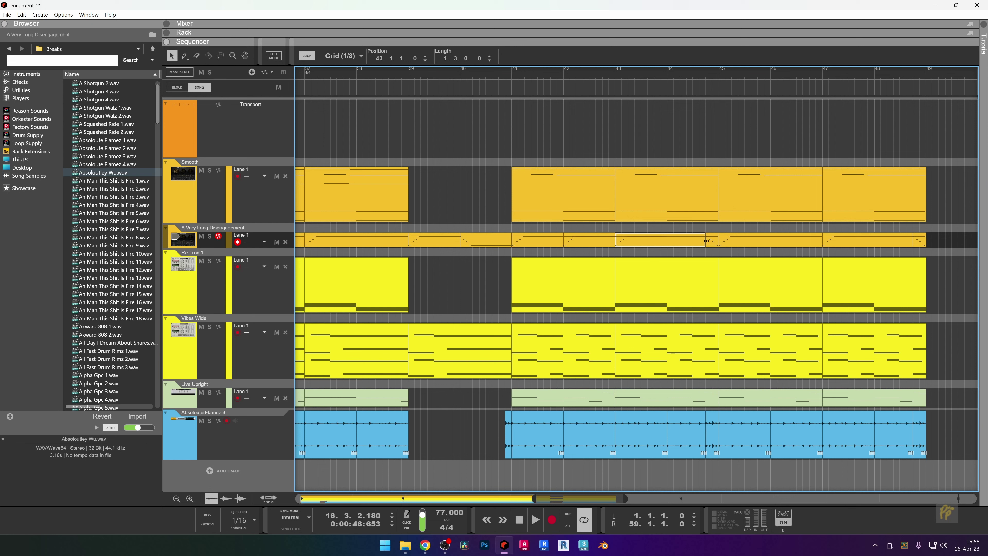
pyautogui.moveTo(706, 240); pyautogui.dragTo(667, 243)
pyautogui.hotkey('ctrl', 'd')
pyautogui.press('Delete')
pyautogui.click(711, 243)
pyautogui.press('Delete')
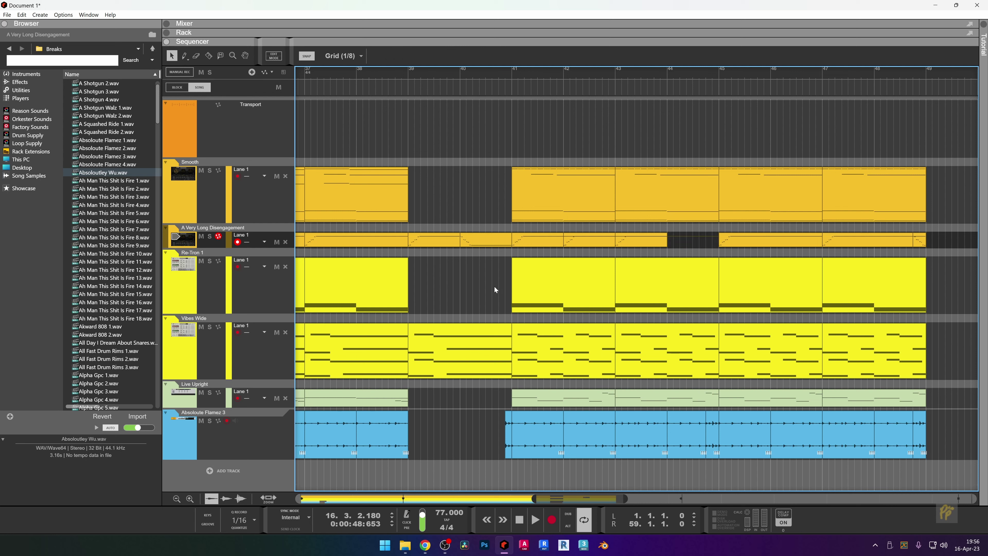
pyautogui.moveTo(476, 244); pyautogui.dragTo(683, 243)
# Shorten the A Very Long Disengagement clips at bars 45 and 47 to one bar and fill the gaps in bars 46 and 48 with copied clips.
pyautogui.click(812, 243)
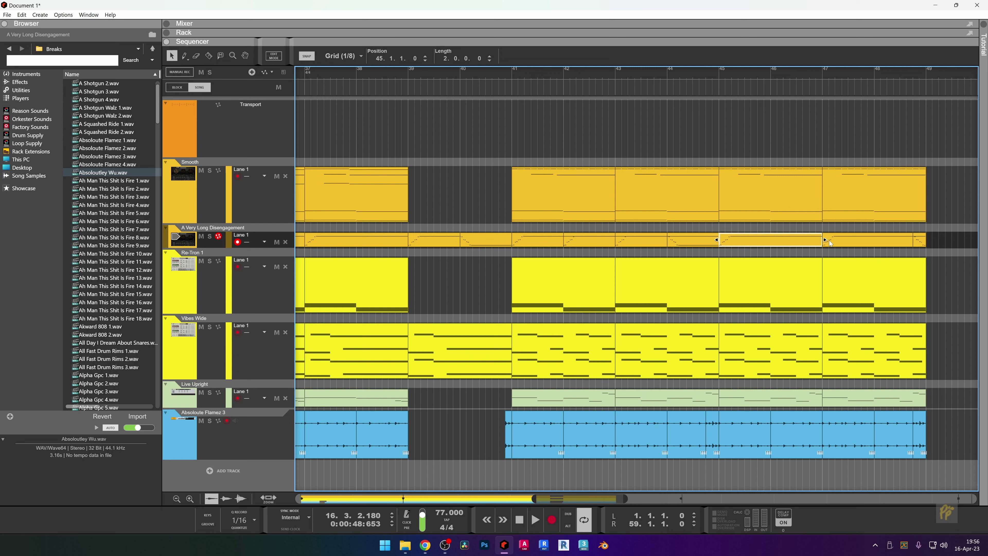
pyautogui.moveTo(825, 240); pyautogui.dragTo(772, 240)
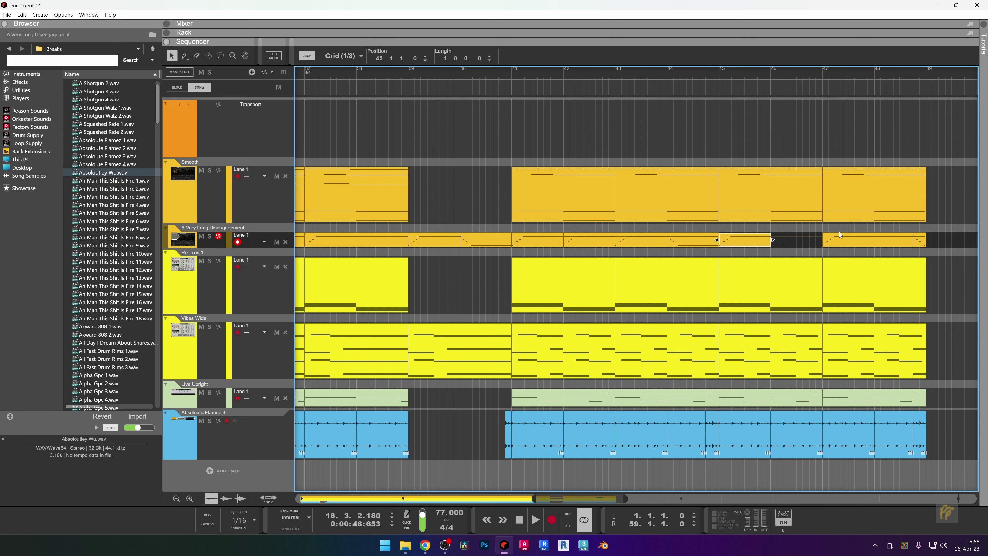
pyautogui.click(882, 240)
pyautogui.moveTo(908, 240); pyautogui.dragTo(871, 243)
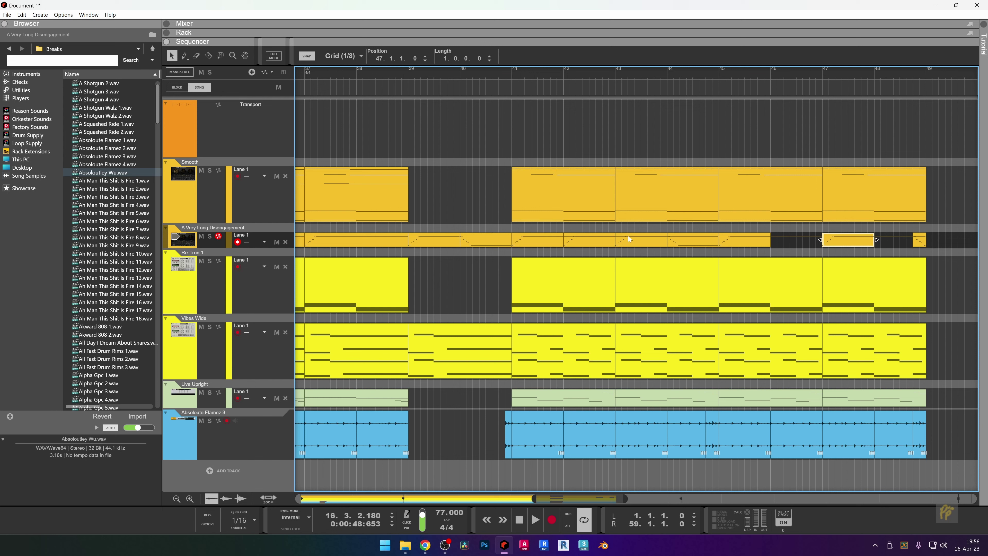
pyautogui.moveTo(628, 236); pyautogui.dragTo(914, 240)
# Duplicate the clips of bars 41 to 48 on all tracks twice, placing the copies from bar 49 and bar 57.
pyautogui.scroll(-3, 797, 243)
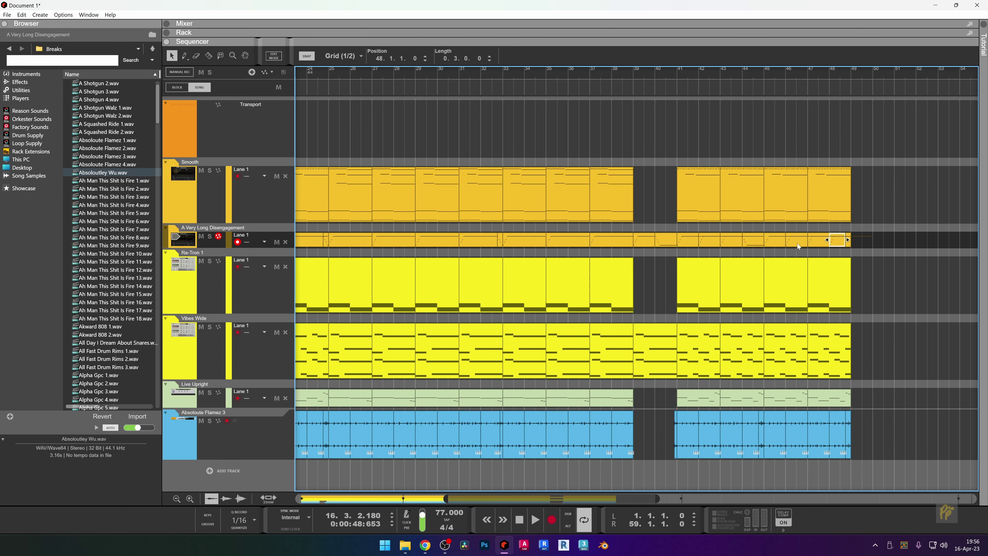
pyautogui.scroll(-2, 794, 241)
pyautogui.moveTo(888, 139); pyautogui.dragTo(681, 314)
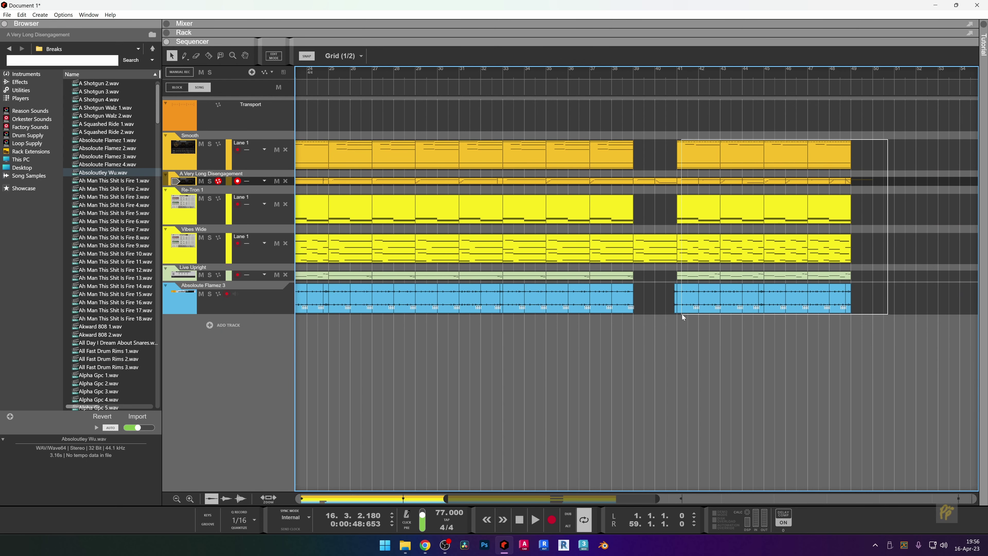
pyautogui.hotkey('ctrl', 'd')
pyautogui.scroll(-2, 682, 310)
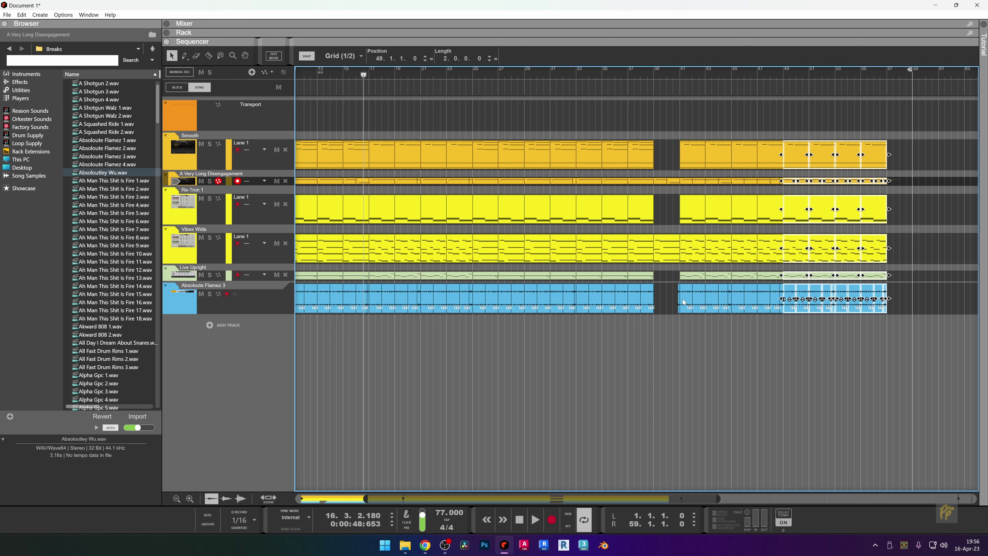
pyautogui.hotkey('ctrl', 'd')
pyautogui.scroll(-3, 680, 298)
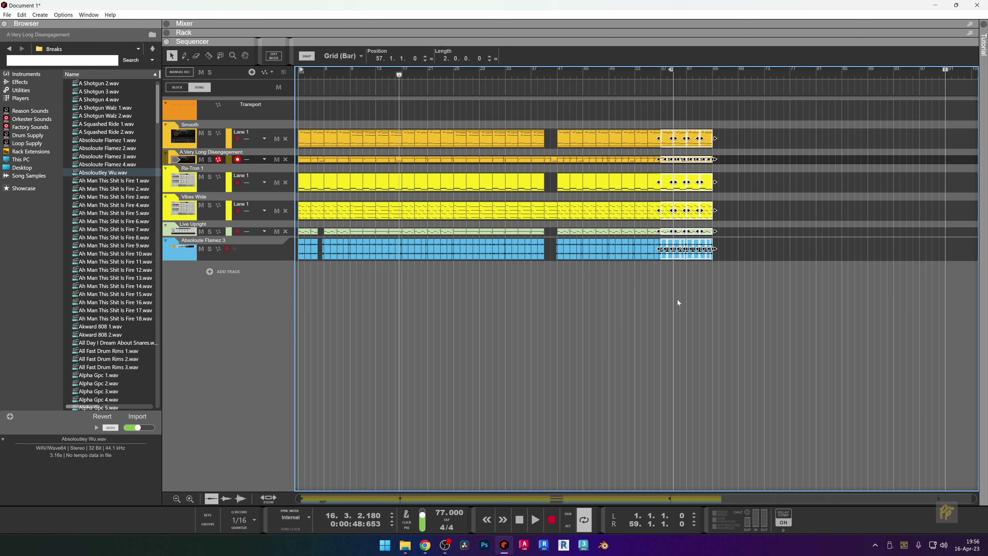
pyautogui.scroll(2, 386, 283)
pyautogui.scroll(3, 391, 287)
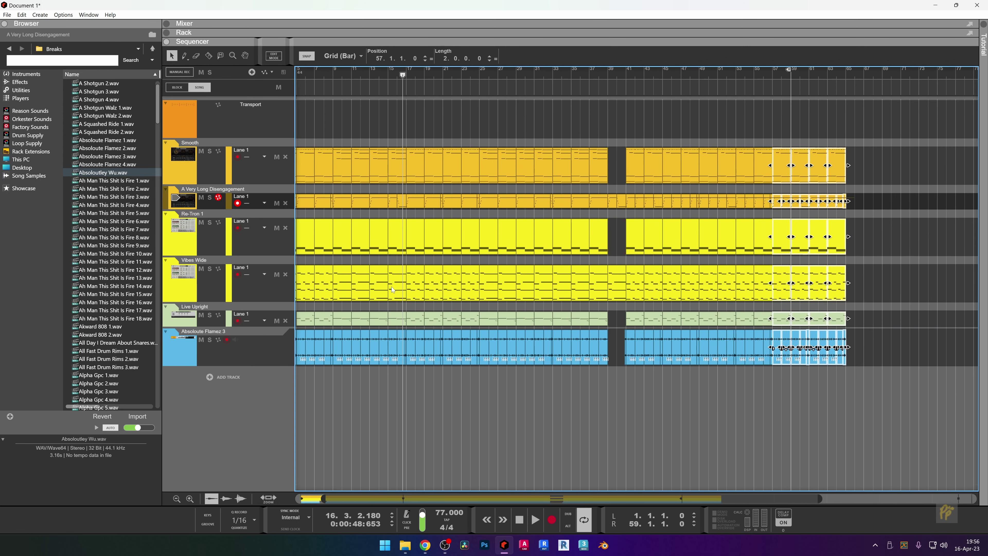
pyautogui.moveTo(334, 498); pyautogui.dragTo(313, 499)
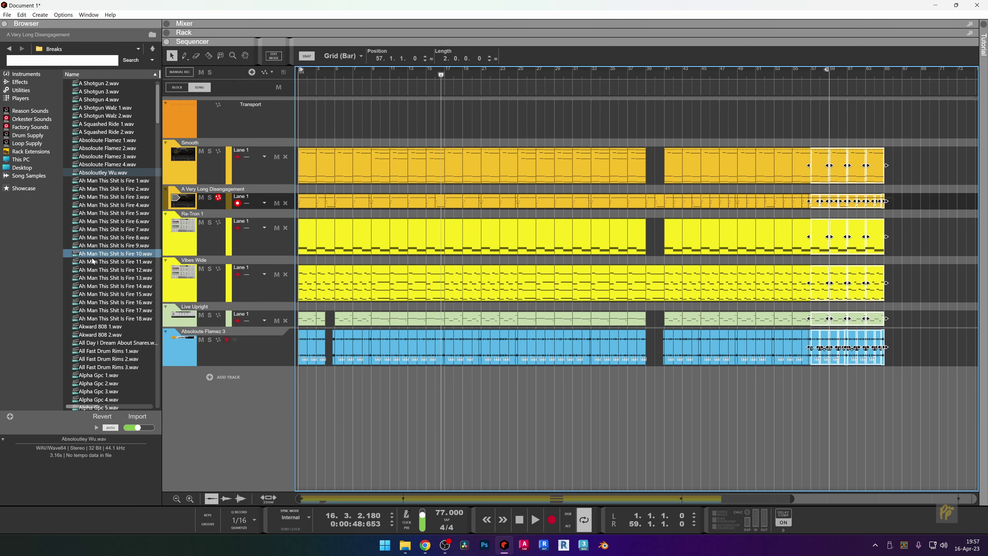
# Audition cymbal samples in the Reason Drum Supply and place Cr_dh_clown.wav on a new audio track at bar 5.
pyautogui.click(29, 119)
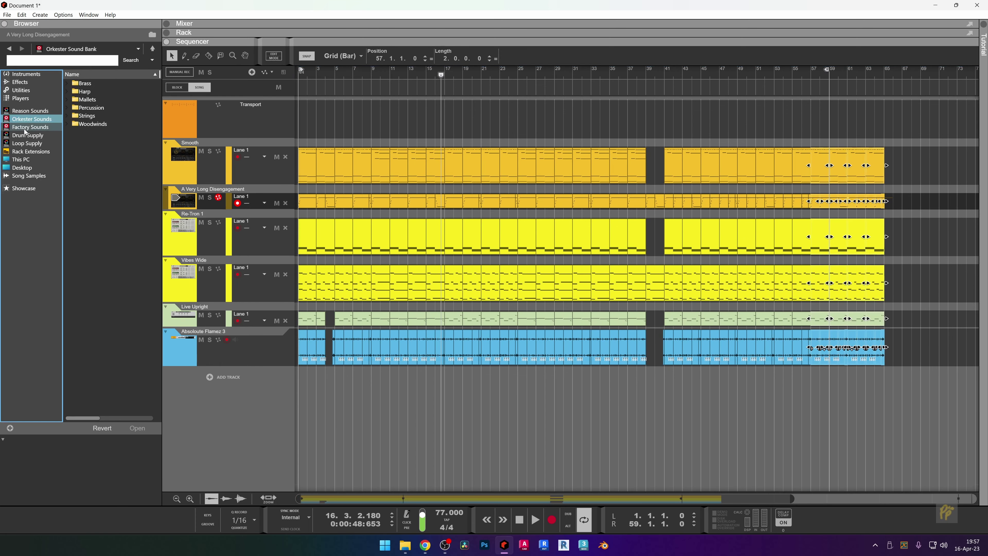
pyautogui.click(25, 135)
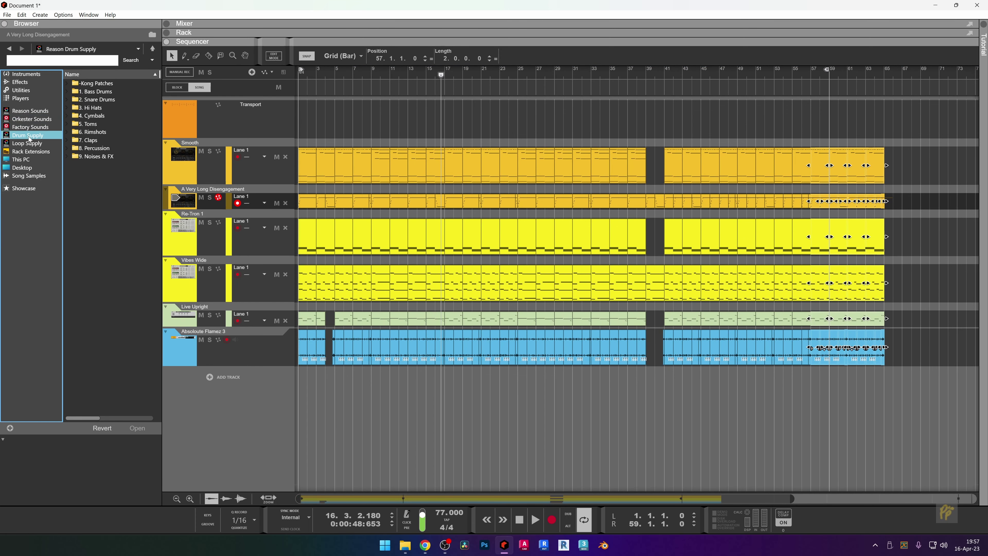
pyautogui.doubleClick(94, 115)
pyautogui.click(109, 124)
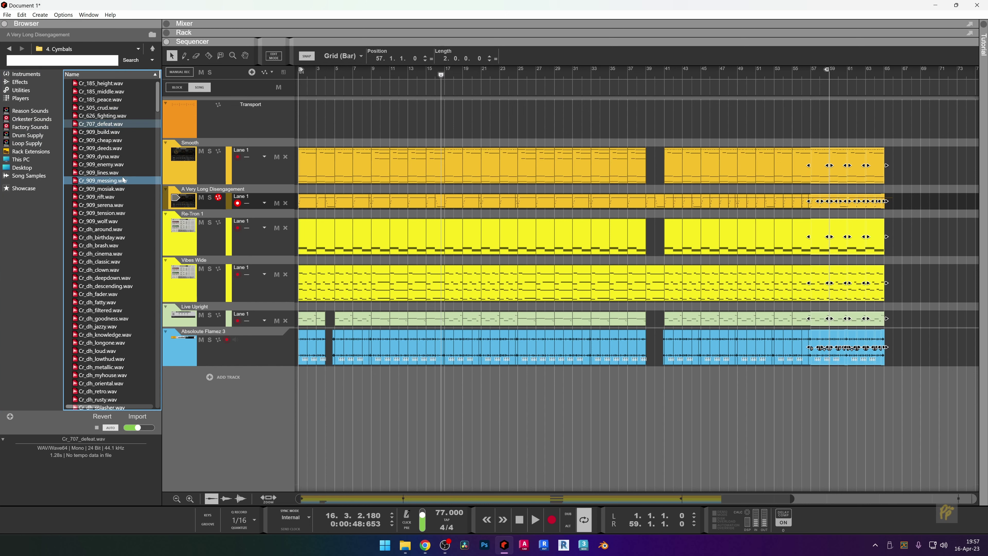
pyautogui.click(112, 245)
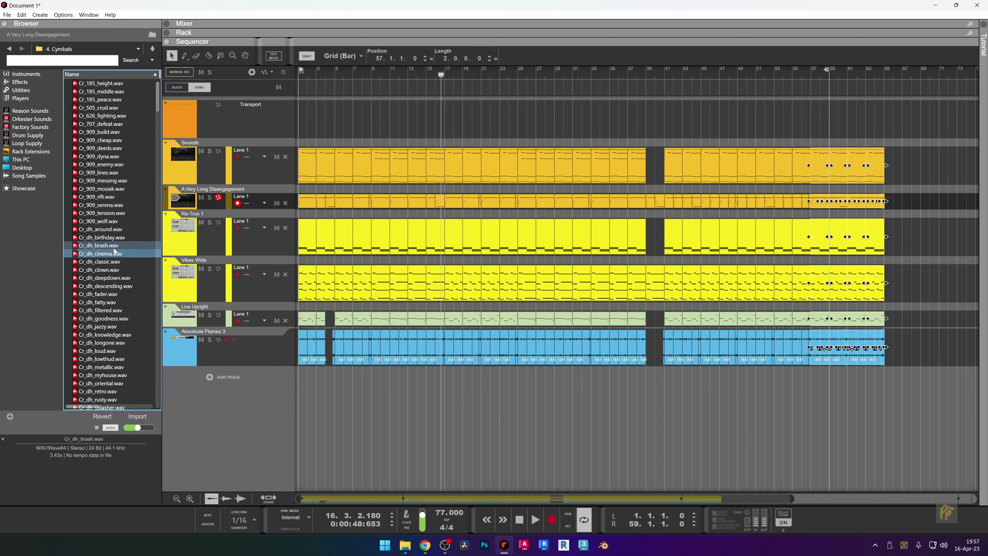
pyautogui.click(100, 270)
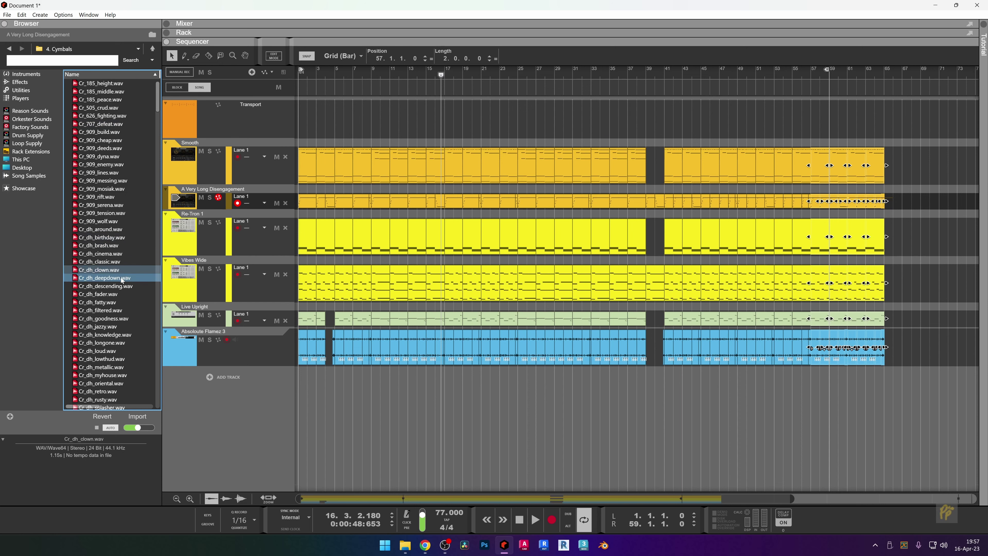
pyautogui.moveTo(117, 269); pyautogui.dragTo(449, 383)
pyautogui.scroll(5, 301, 395)
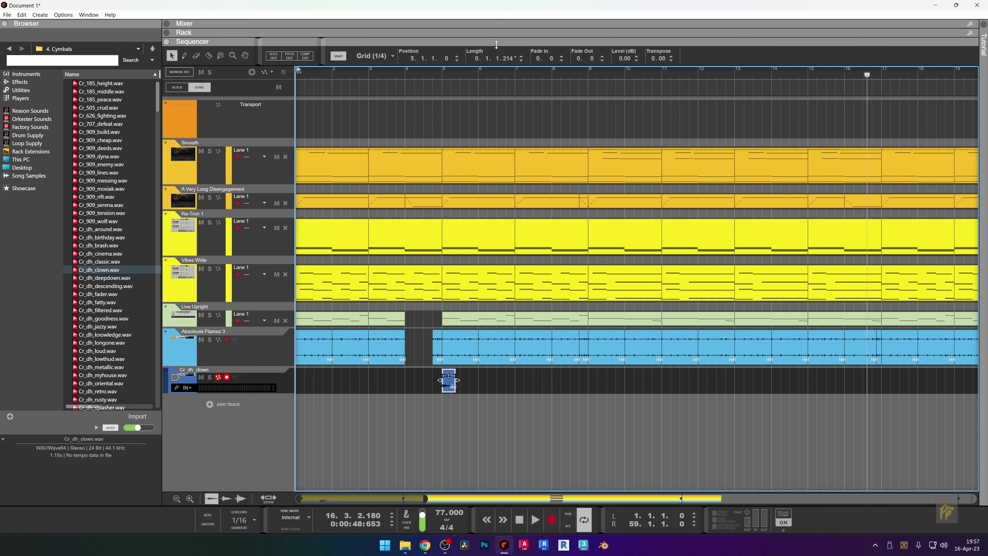
# Lower the Cr_dh_clown clip's level to -4.86 dB.
pyautogui.press('F6')
pyautogui.press('F6')
pyautogui.moveTo(448, 376); pyautogui.dragTo(448, 378)
# Enlarge the rack view, listen from bar 5, and lower the Cr_dh_clown channel's level to -13.04 dB.
pyautogui.moveTo(553, 43); pyautogui.dragTo(570, 472)
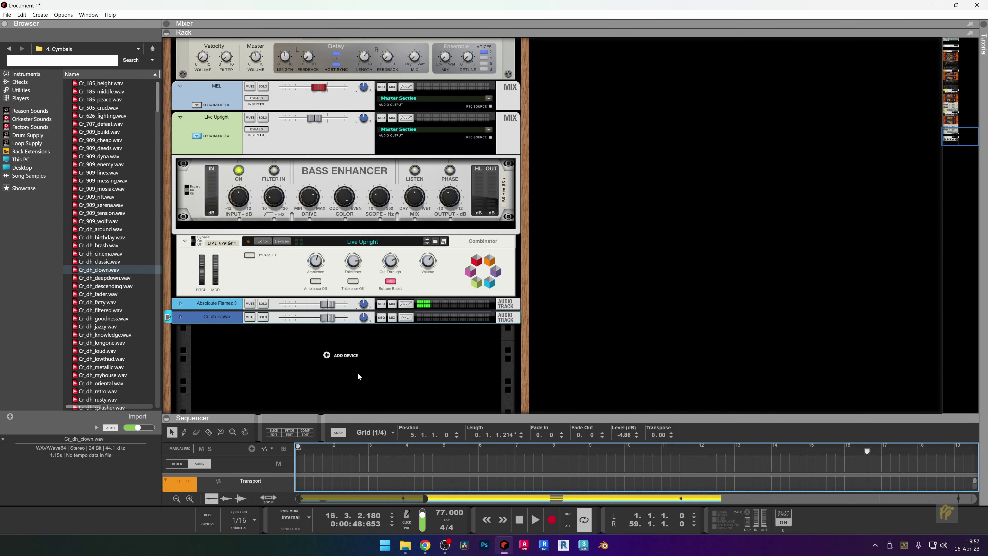
pyautogui.click(424, 451)
pyautogui.click(443, 450)
pyautogui.press('space')
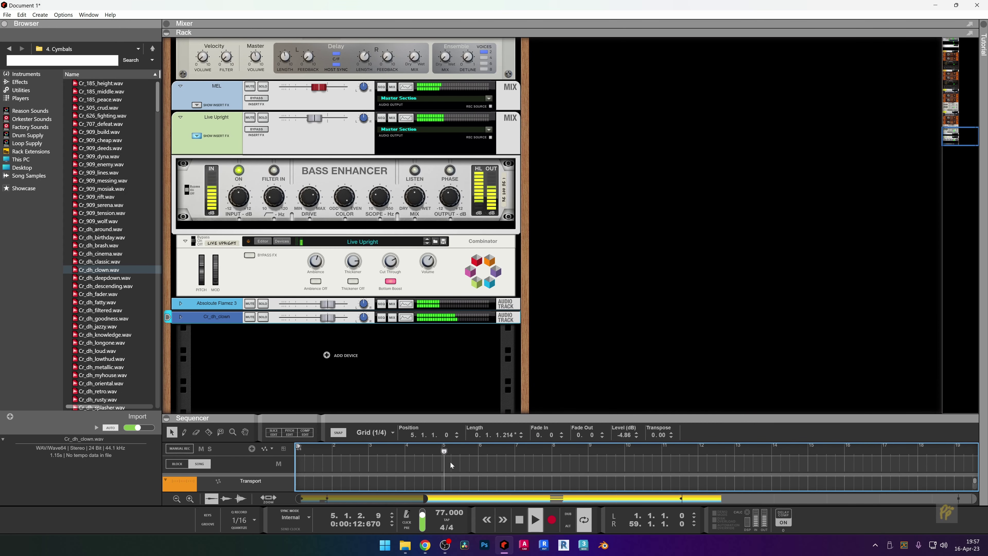
pyautogui.press('space')
pyautogui.moveTo(335, 317); pyautogui.dragTo(317, 317)
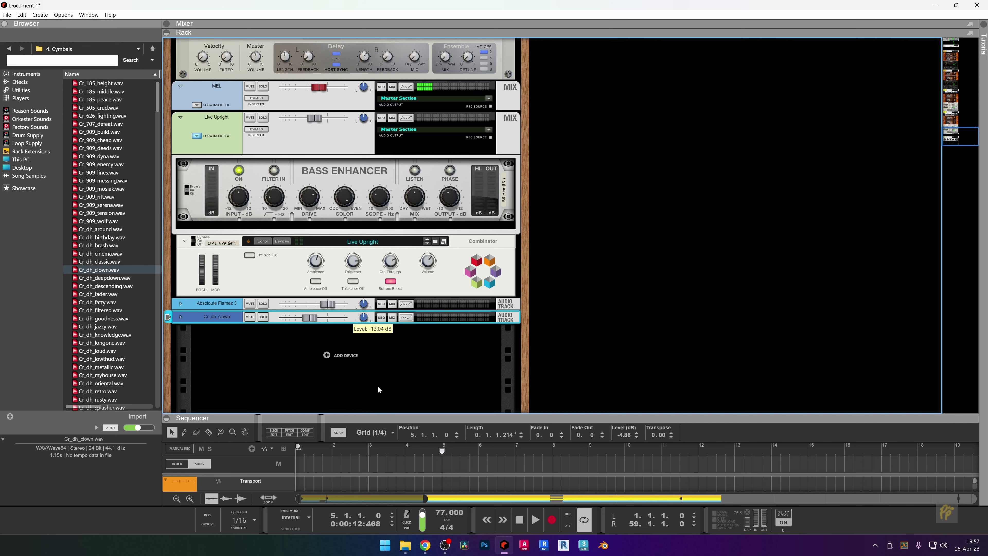
pyautogui.press('space')
pyautogui.press('space')
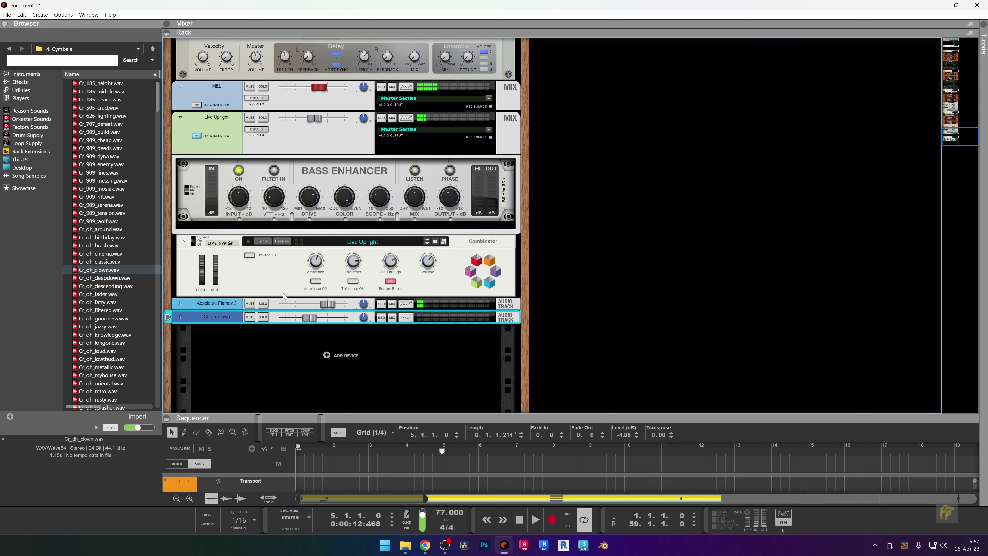
# Copy the DR-1 Deep Reverb from the Vibes Wide channel to below the Cr_dh_clown audio track in the rack.
pyautogui.scroll(5, 278, 238)
pyautogui.scroll(5, 277, 238)
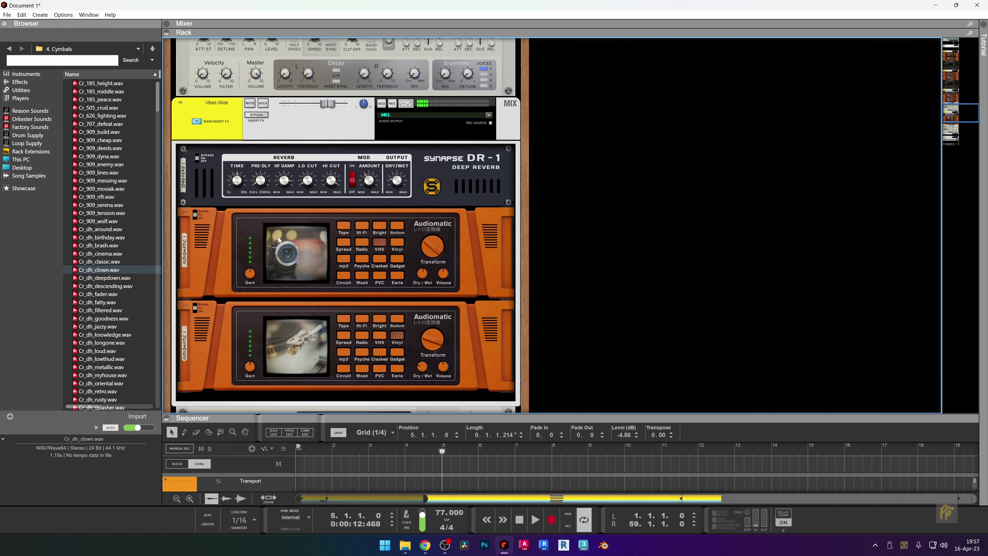
pyautogui.click(221, 181)
pyautogui.scroll(-5, 220, 181)
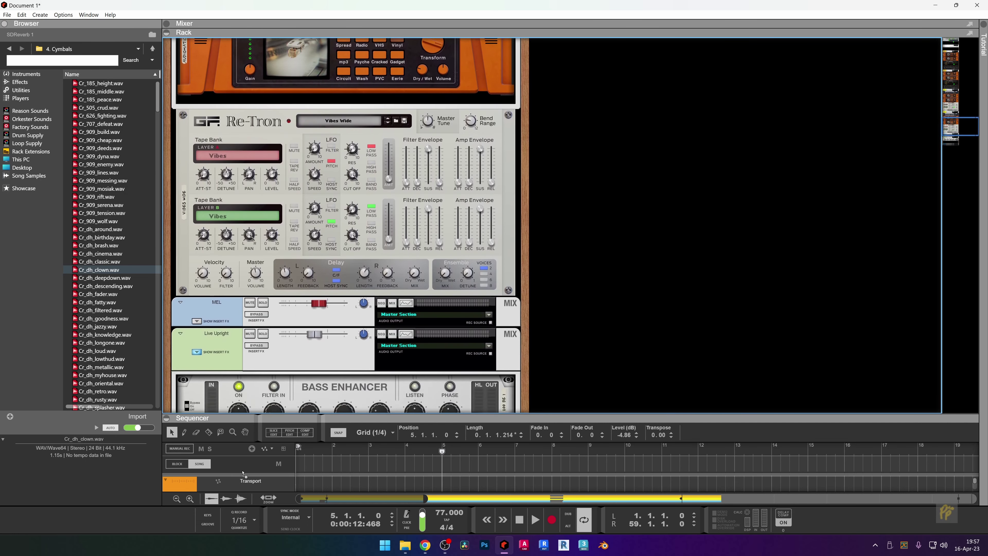
pyautogui.hotkey('ctrl', 'd')
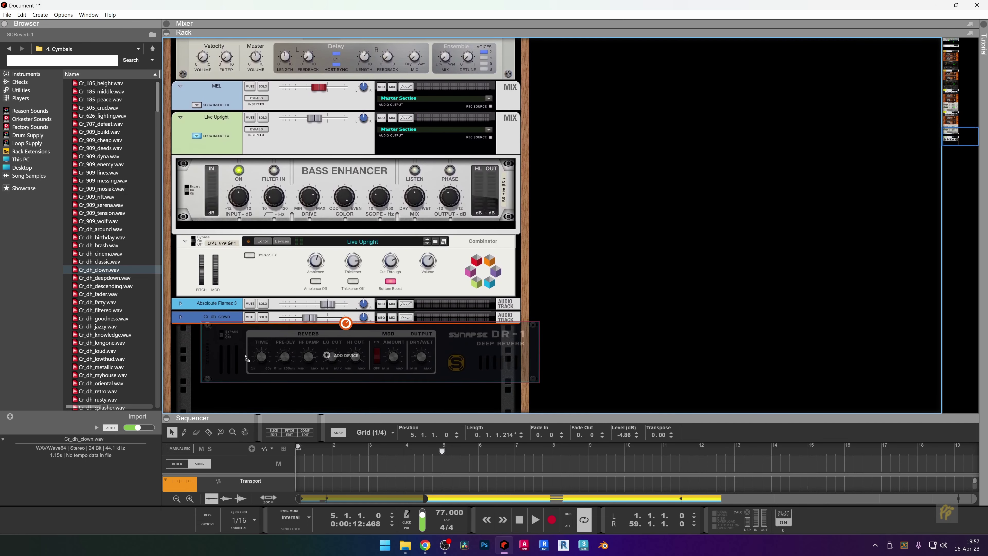
# Solo the Cr_dh_clown channel and listen from bar 5 for the effect of the copied reverb.
pyautogui.press('space')
pyautogui.press('space')
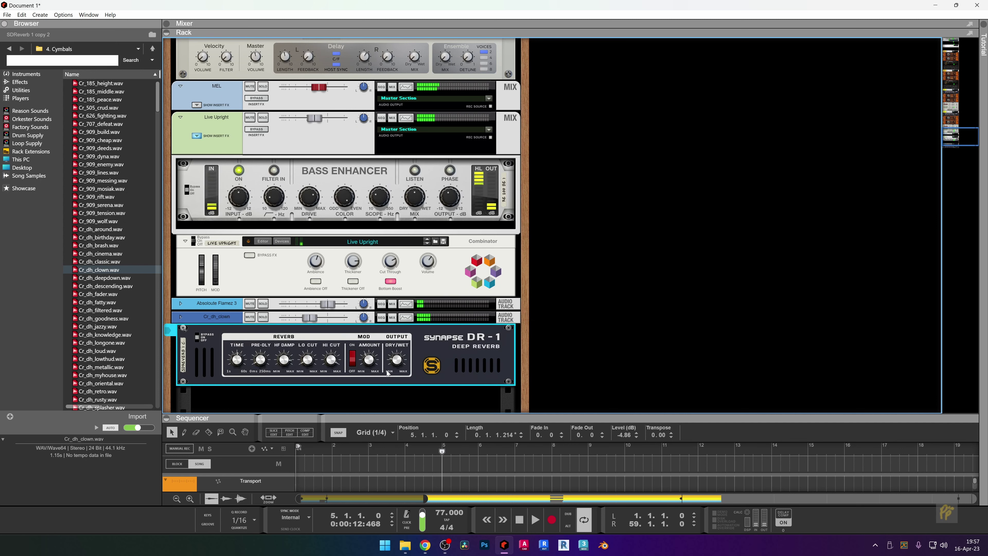
pyautogui.click(263, 317)
pyautogui.press('space')
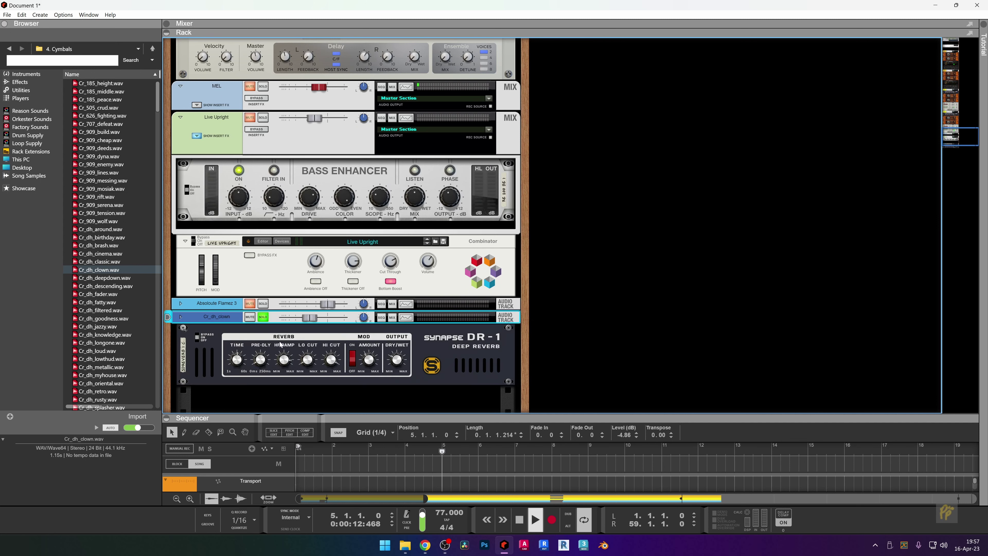
pyautogui.press('space')
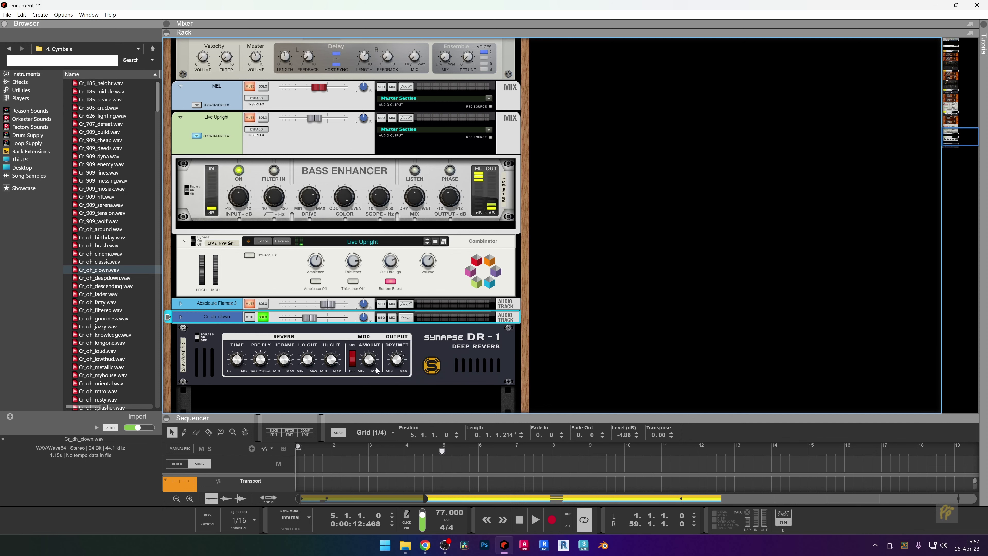
# On the back of the rack, disconnect the copied DR-1 reverb from the Live Upright Combinator's outputs and the mix channel's inputs.
pyautogui.press('Tab')
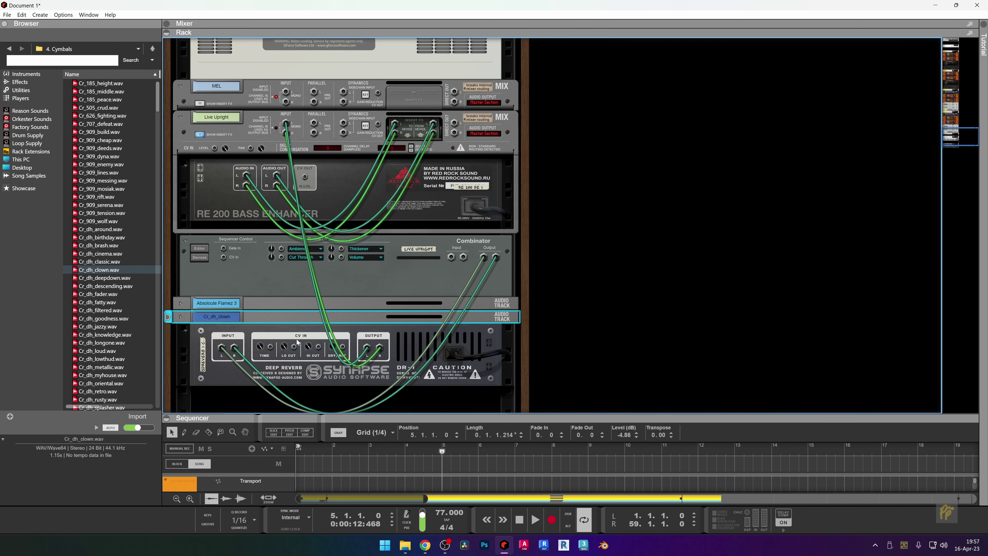
pyautogui.moveTo(292, 336)
pyautogui.mouseDown()
pyautogui.moveTo(290, 314)
pyautogui.moveTo(286, 326)
pyautogui.mouseUp()
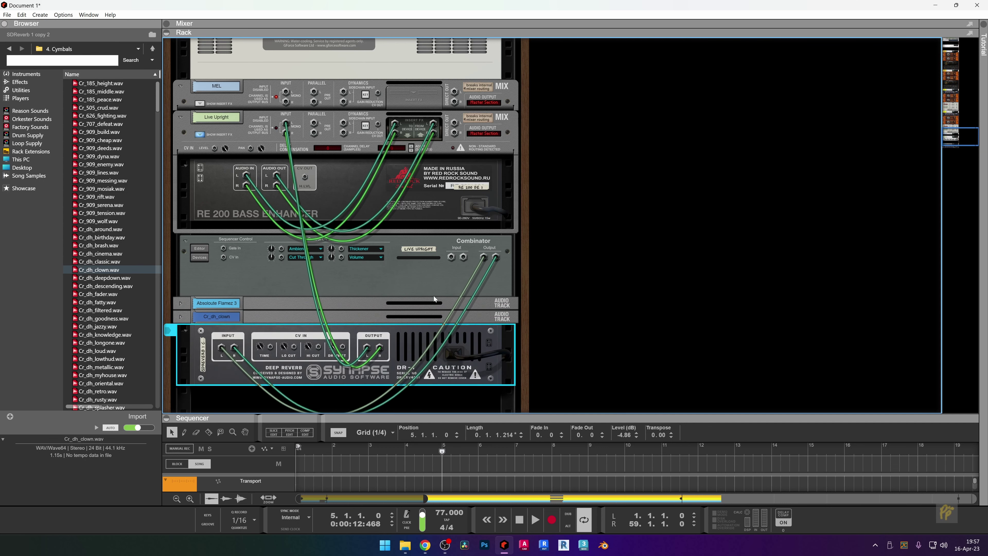
pyautogui.press('Tab')
pyautogui.press('Tab')
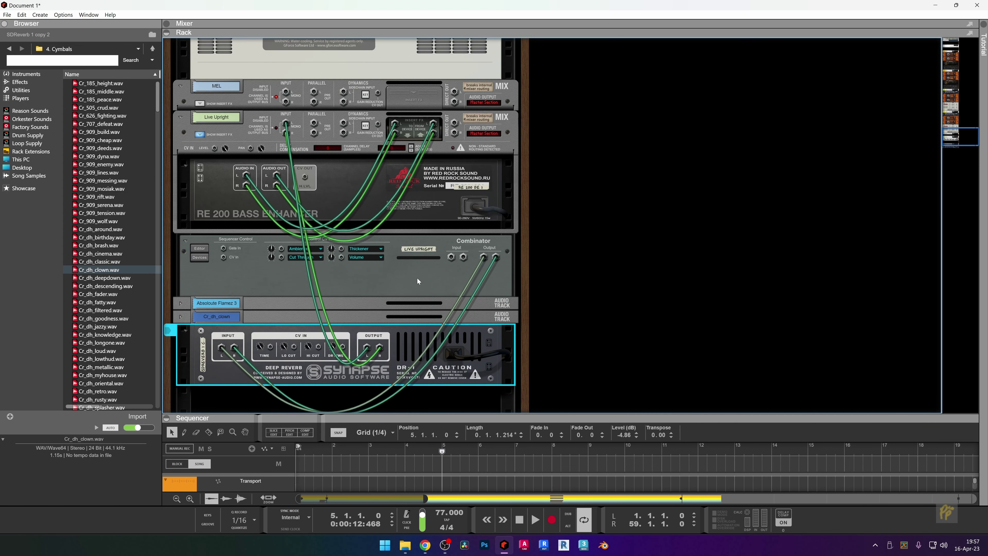
pyautogui.click(480, 264)
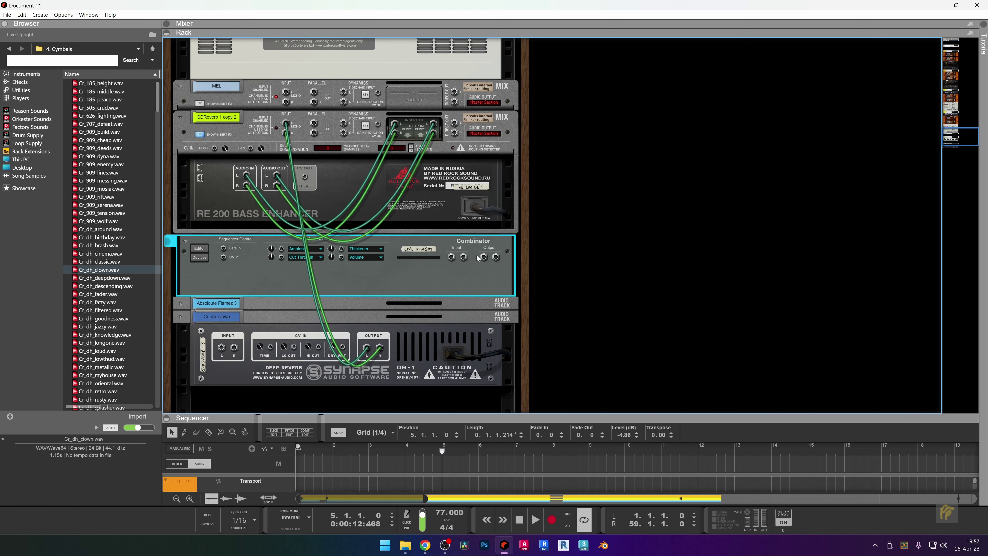
pyautogui.press('Tab')
pyautogui.press('Tab')
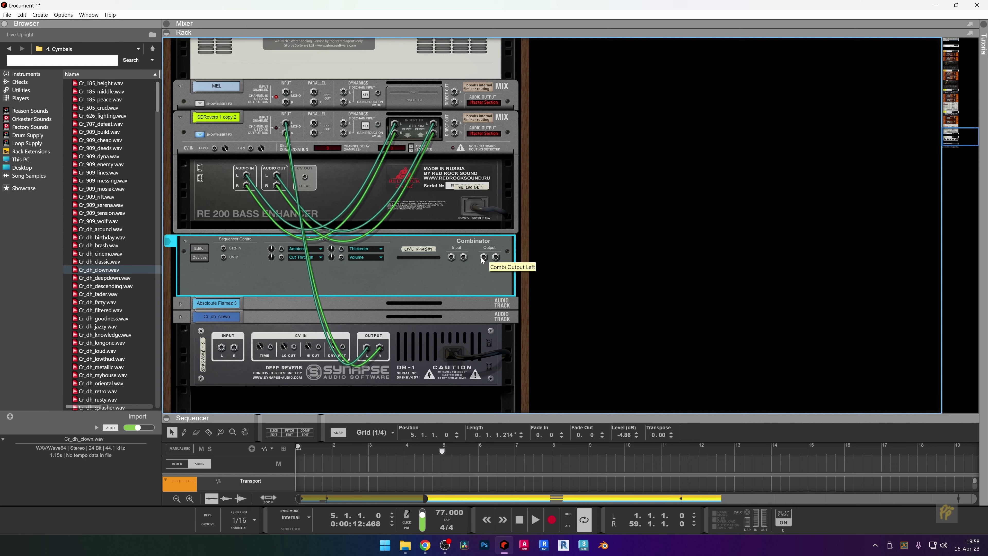
pyautogui.hotkey('ctrl', 'z')
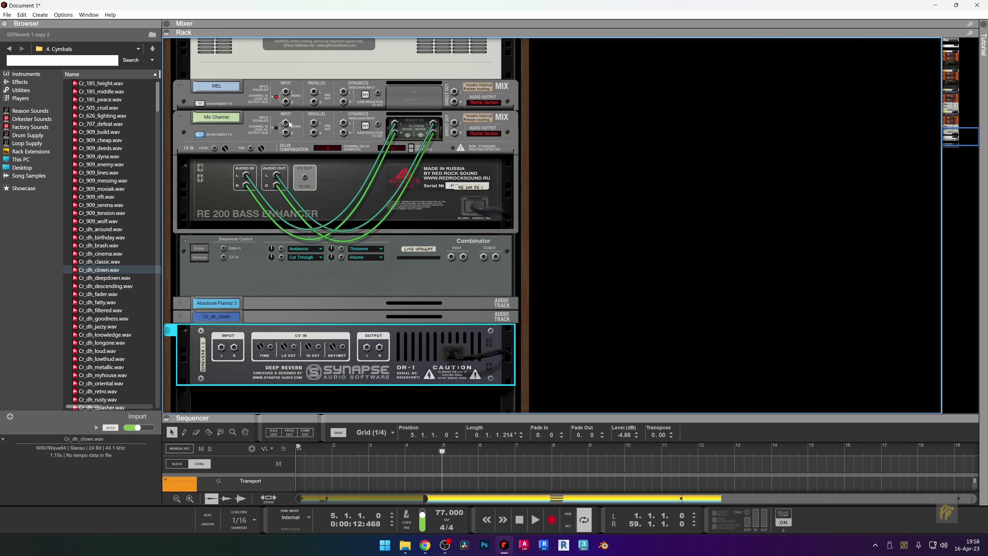
# Reconnect the Live Upright Combinator's outputs to its mix channel's inputs on the back of the rack and check the playback.
pyautogui.moveTo(287, 124); pyautogui.dragTo(483, 259)
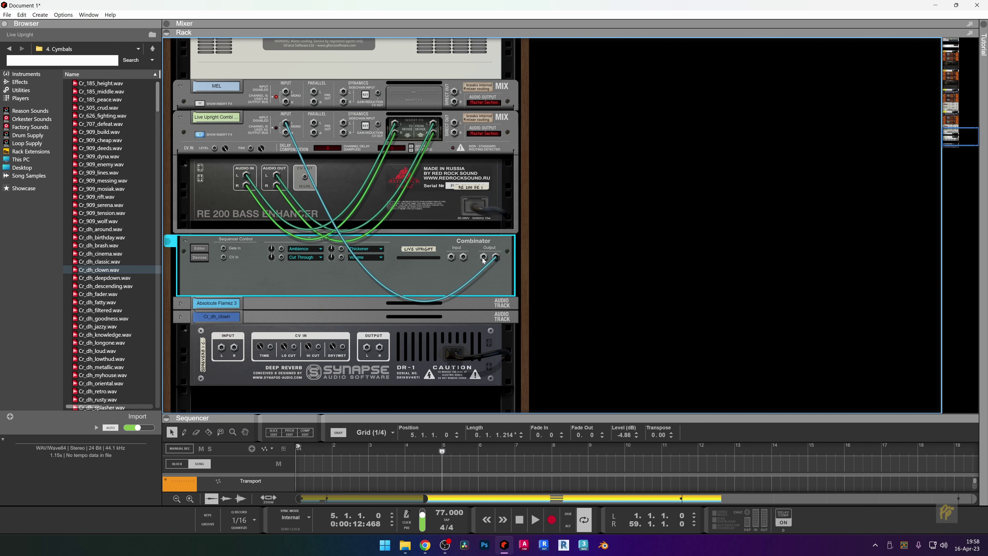
pyautogui.moveTo(287, 125); pyautogui.dragTo(303, 145)
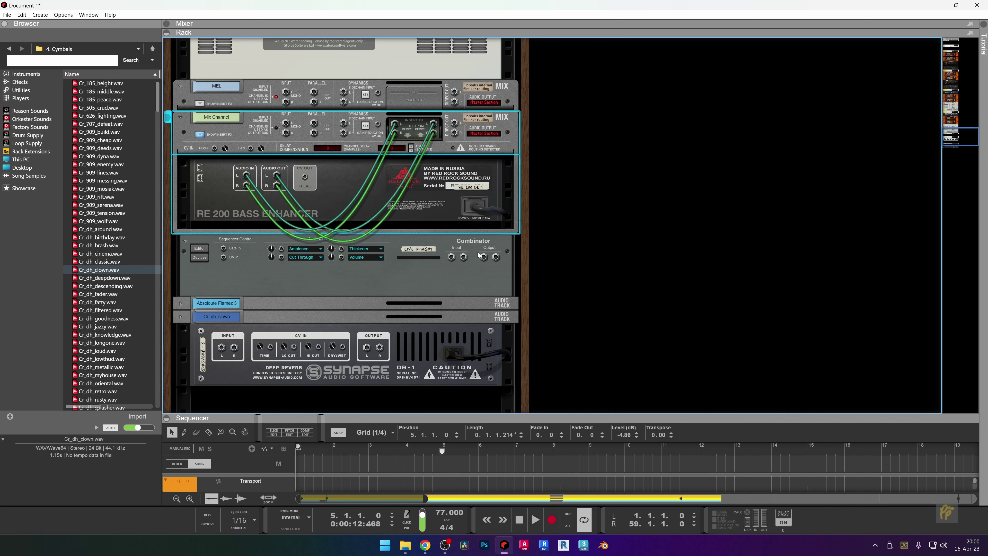
pyautogui.moveTo(483, 256); pyautogui.dragTo(285, 124)
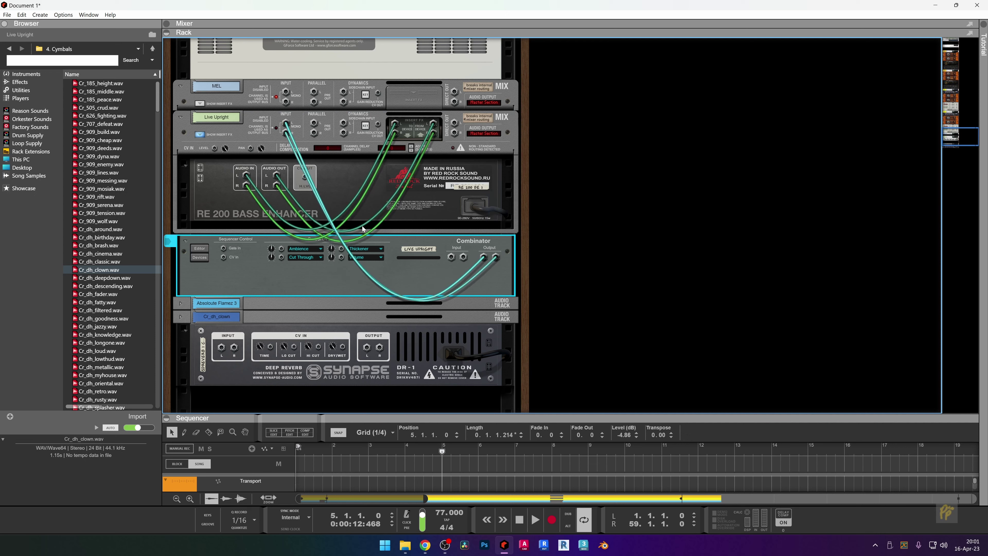
pyautogui.press('Tab')
pyautogui.press('space')
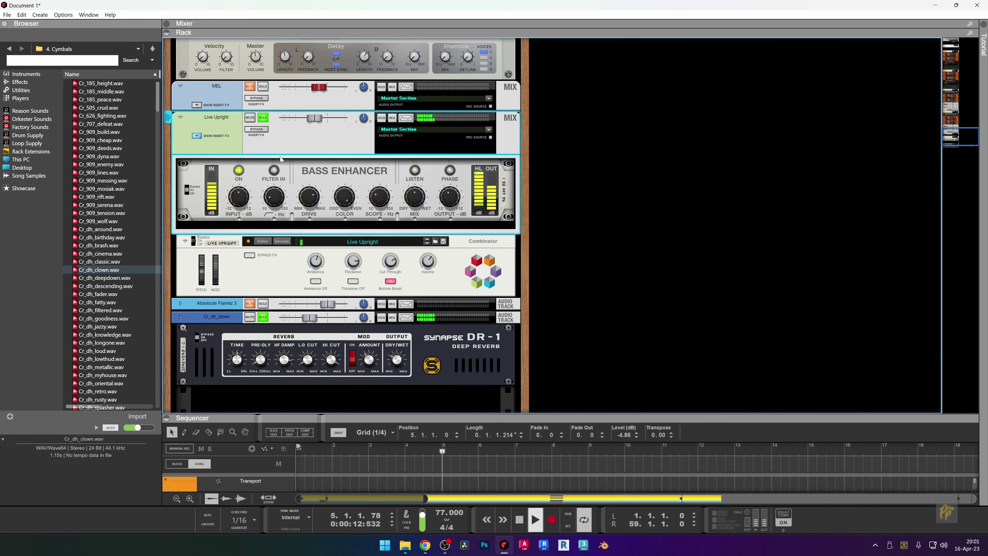
pyautogui.press('space')
pyautogui.press('Tab')
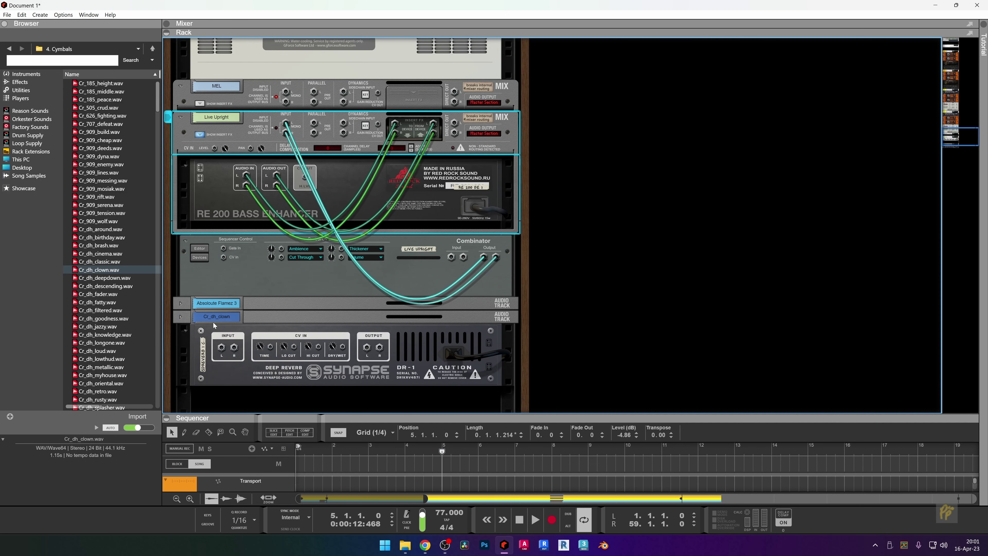
# Unfold the Cr_dh_clown audio track in the rack, move the copied DR-1 reverb into its insert effects, and listen.
pyautogui.click(176, 326)
pyautogui.click(177, 320)
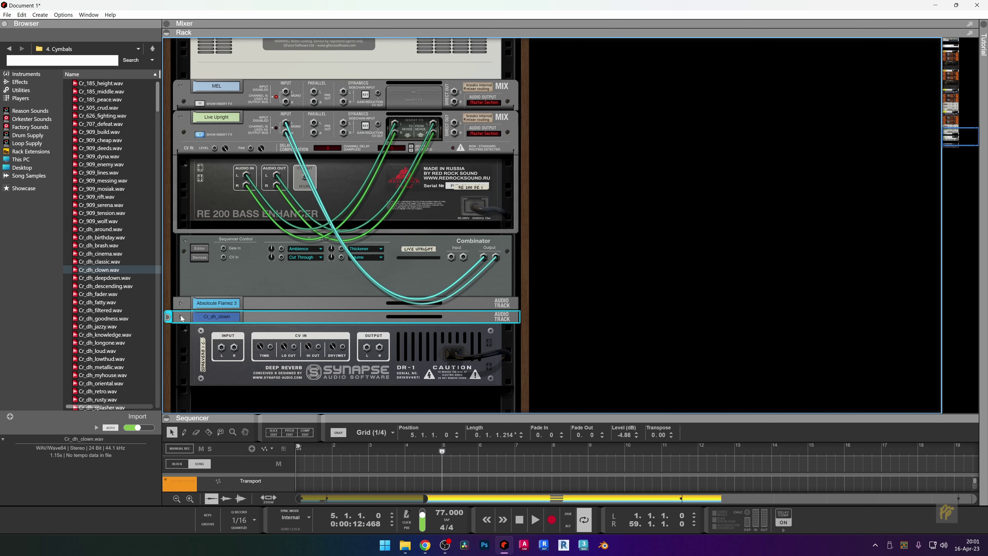
pyautogui.click(181, 318)
pyautogui.moveTo(228, 381); pyautogui.dragTo(228, 362)
pyautogui.press('space')
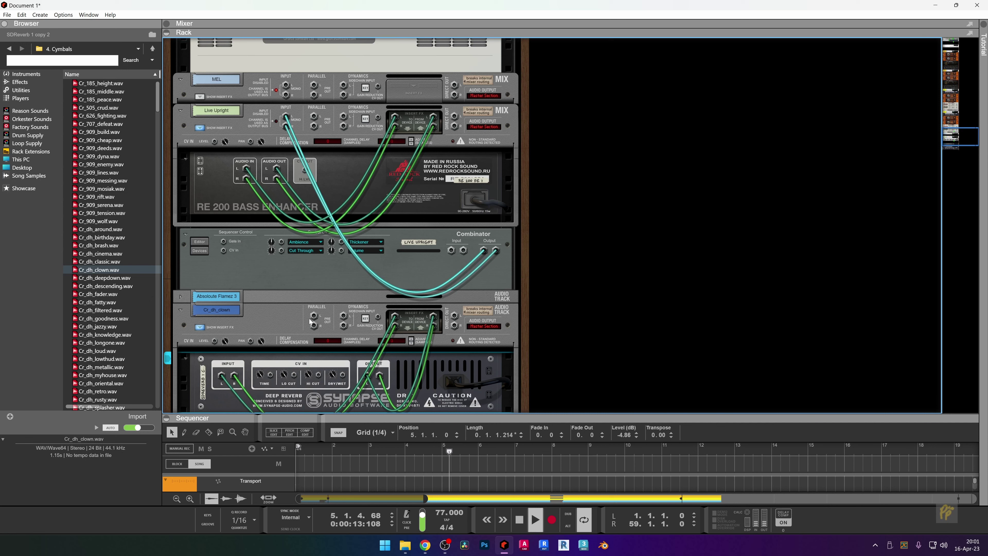
pyautogui.press('space')
pyautogui.press('space')
pyautogui.press('space')
# Enlarge the sequencer and give the bar 5 crash clip a fade-out of about 1.52, checking it during playback.
pyautogui.moveTo(566, 422); pyautogui.dragTo(565, 84)
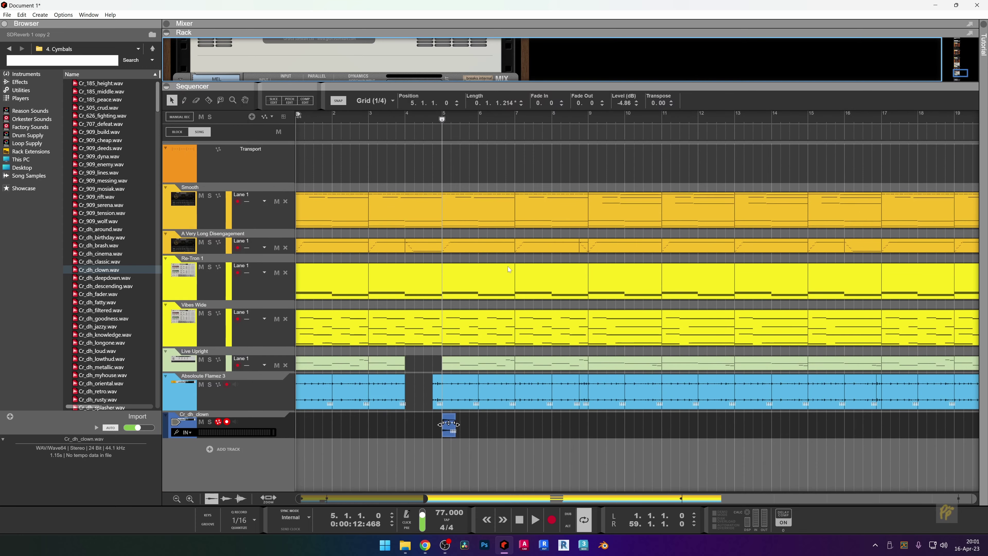
pyautogui.press('space')
pyautogui.press('space')
pyautogui.moveTo(457, 428); pyautogui.dragTo(479, 423)
pyautogui.scroll(5, 459, 428)
pyautogui.press('space')
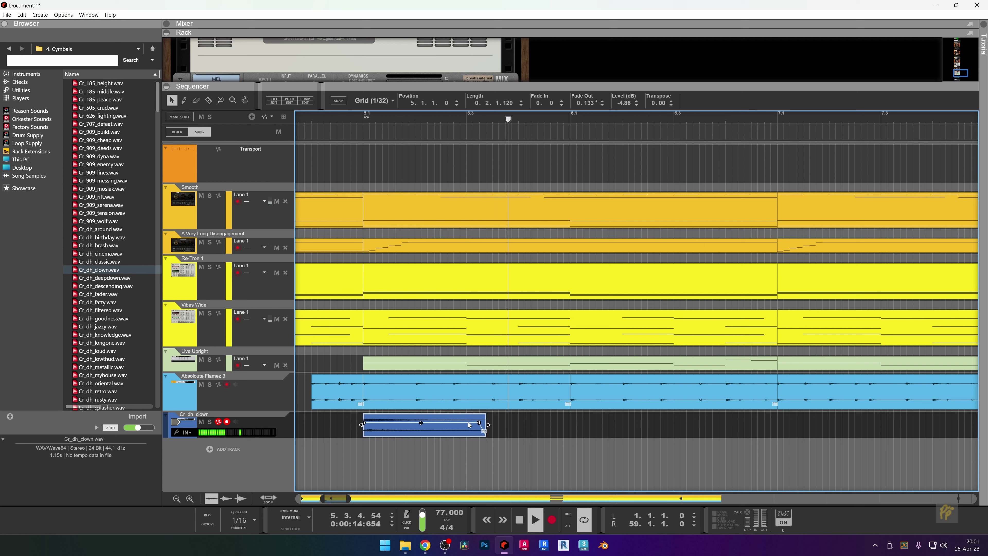
pyautogui.moveTo(478, 422); pyautogui.dragTo(469, 423)
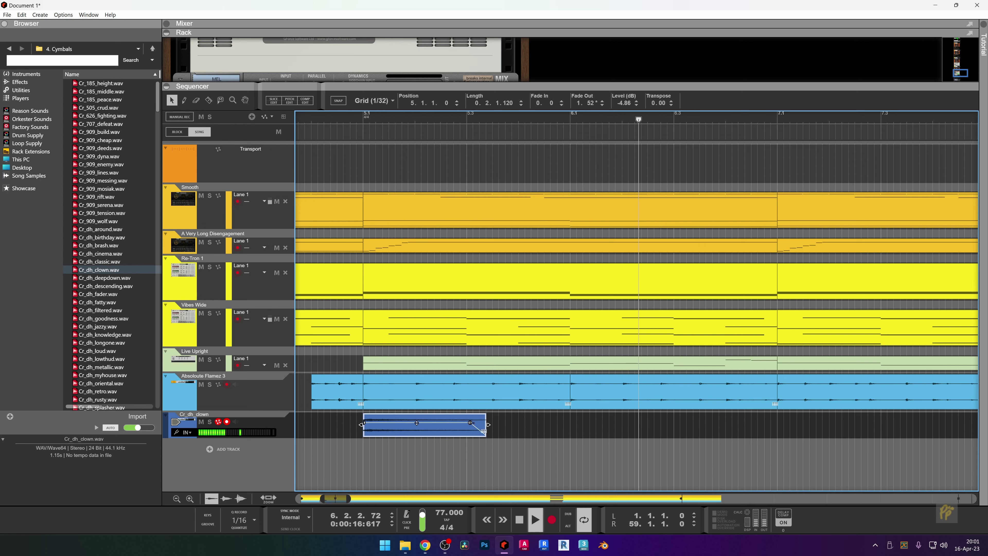
pyautogui.press('space')
pyautogui.press('space')
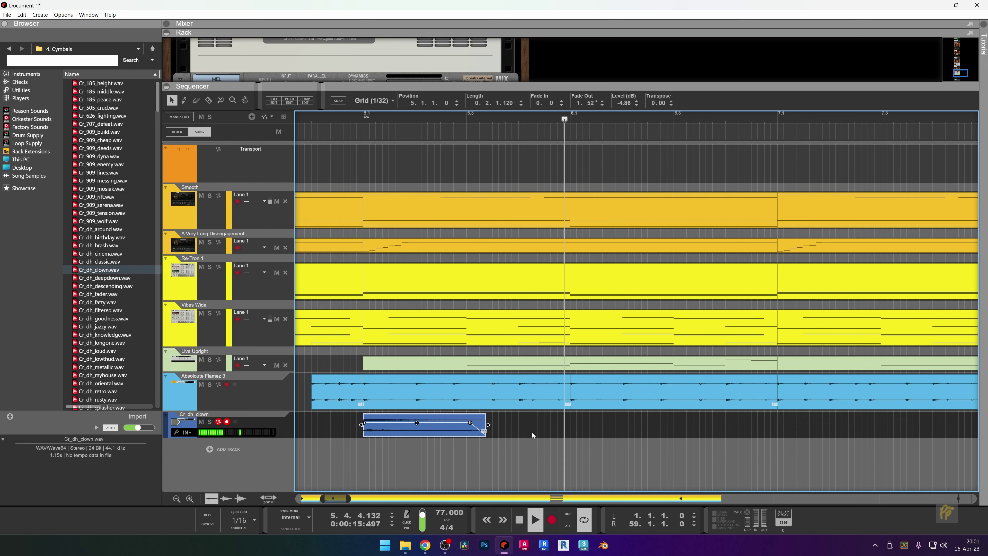
pyautogui.press('space')
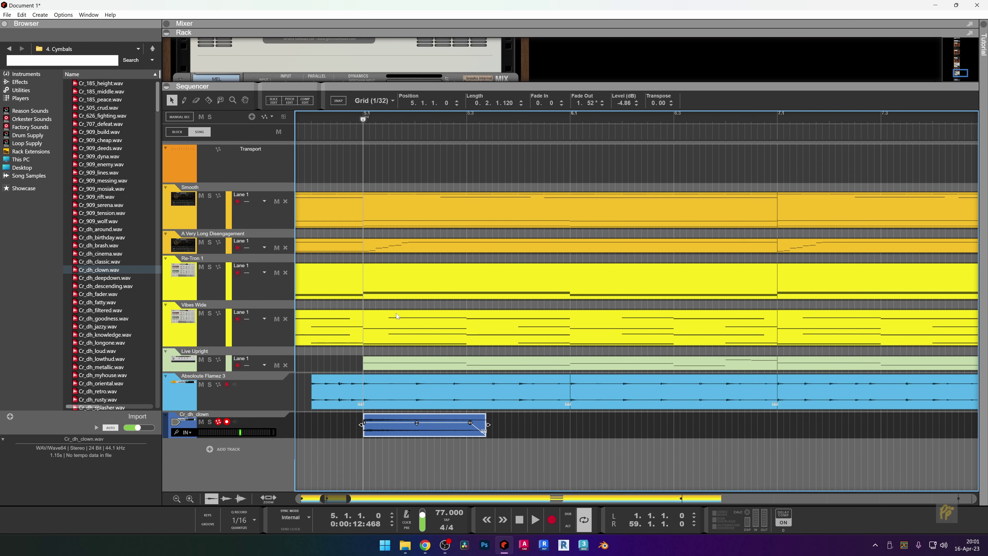
# Copy the crash clip along the Cr_dh_clown track to bars 9, 17, 25, 33, 39 and position 39.3.
pyautogui.scroll(-5, 369, 142)
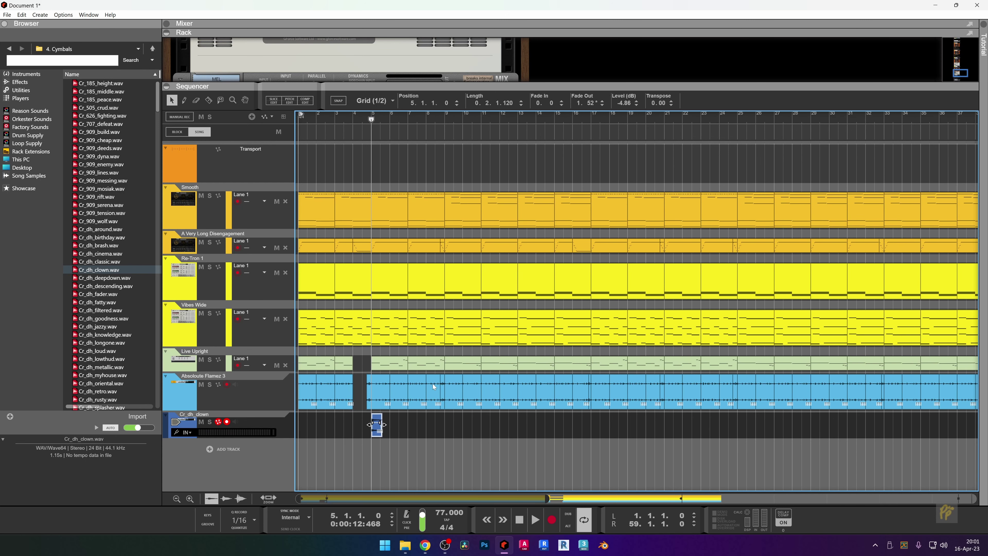
pyautogui.scroll(-1, 432, 386)
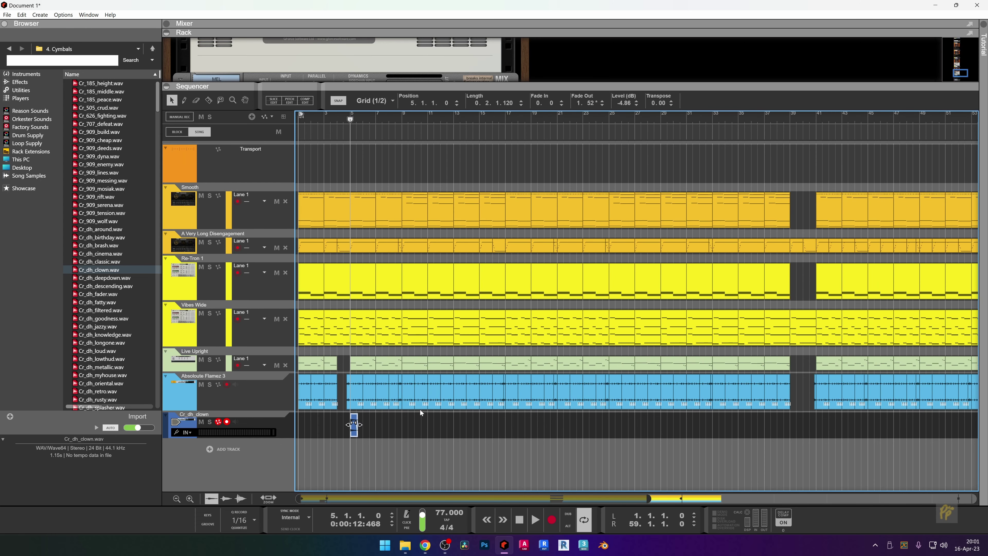
pyautogui.moveTo(355, 430); pyautogui.dragTo(802, 435)
# Reverse the crash copy at position 39.3 and extend its end to bar 41.
pyautogui.rightClick(802, 435)
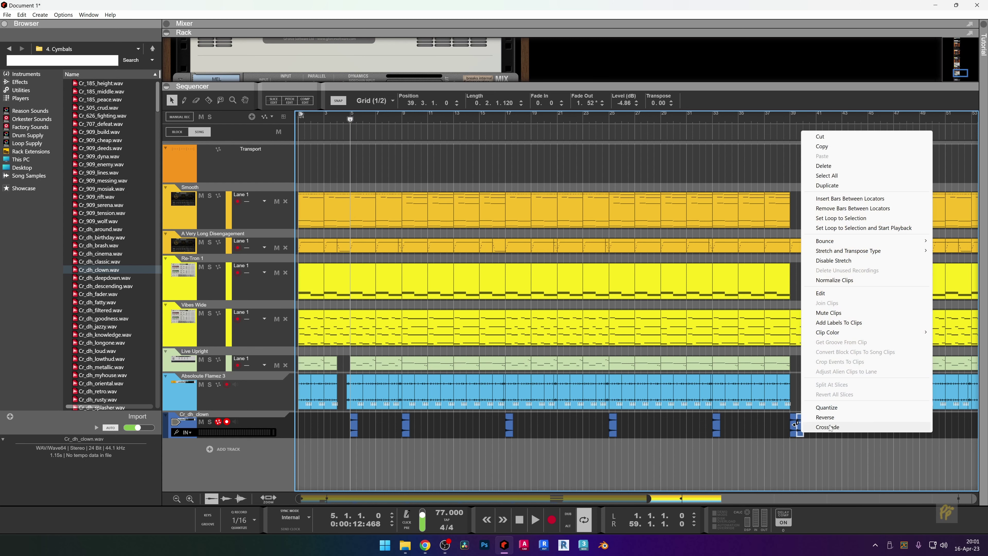
pyautogui.click(813, 426)
pyautogui.scroll(3, 809, 440)
pyautogui.scroll(2, 809, 440)
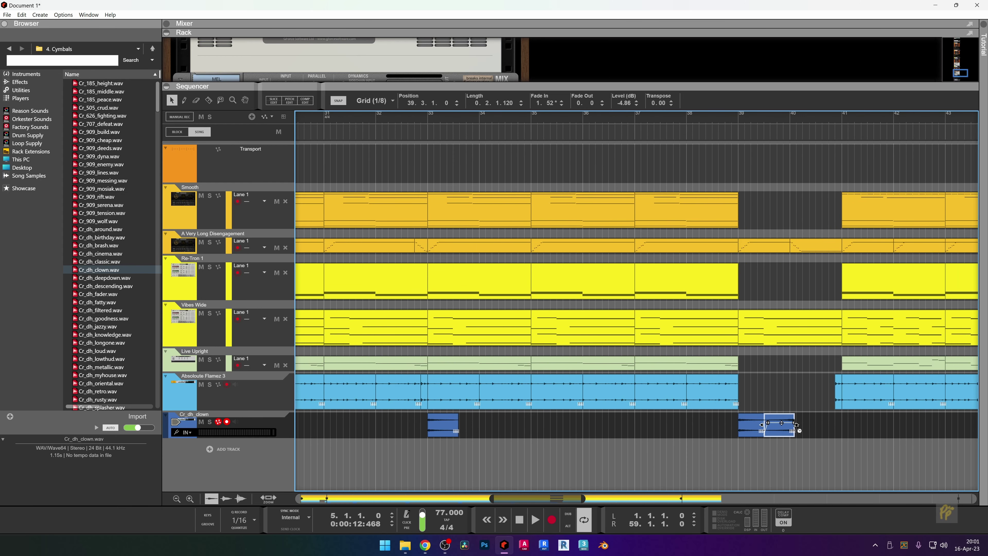
pyautogui.moveTo(797, 424); pyautogui.dragTo(836, 426)
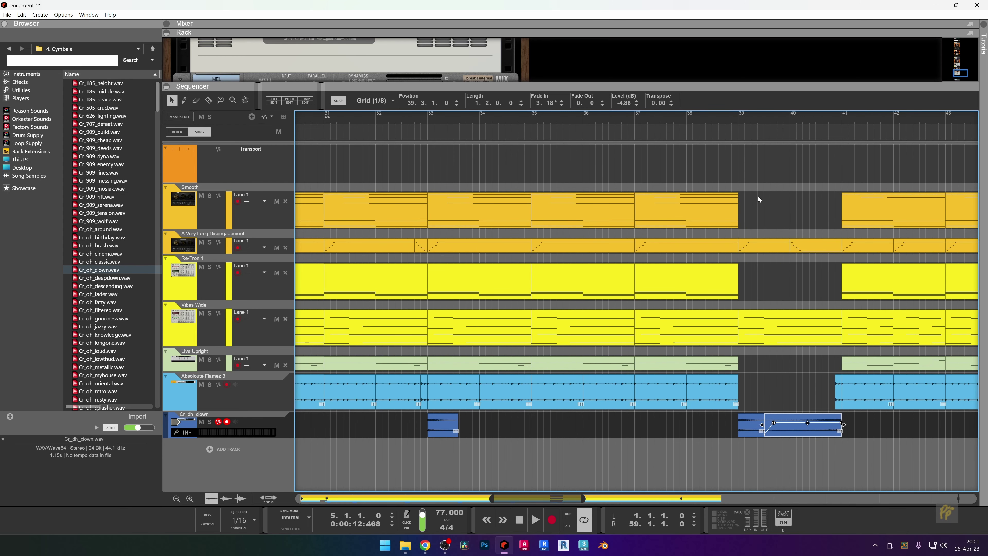
# Listen from bar 39 and lower the reversed crash clip's level to -6.87 dB.
pyautogui.click(739, 113)
pyautogui.press('space')
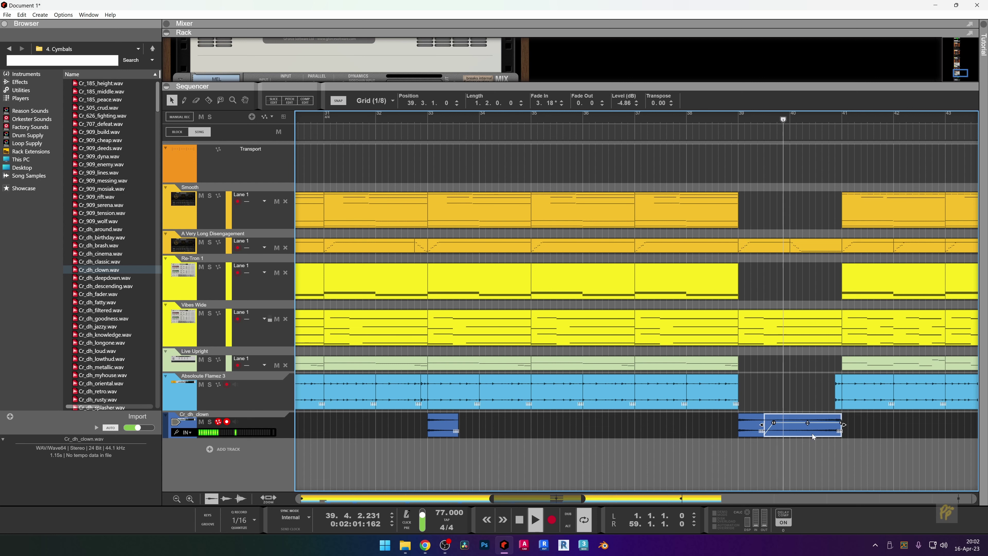
pyautogui.moveTo(809, 424); pyautogui.dragTo(810, 429)
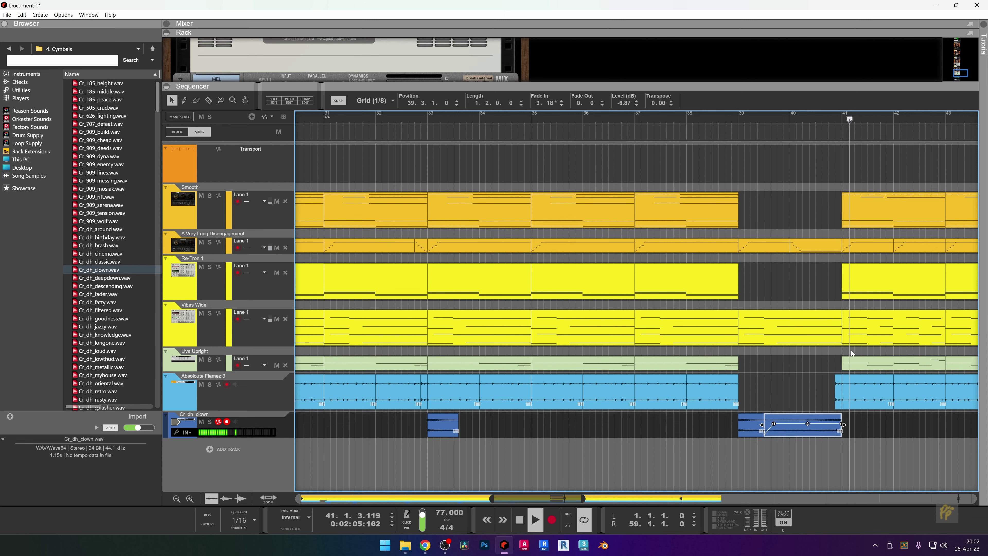
pyautogui.press('space')
# Copy the unreversed crash clip to bars 41, 45, 49, 53, 57 and 61 on the Cr_dh_clown track.
pyautogui.moveTo(753, 426); pyautogui.dragTo(857, 425)
pyautogui.scroll(-3, 852, 423)
pyautogui.scroll(-3, 828, 426)
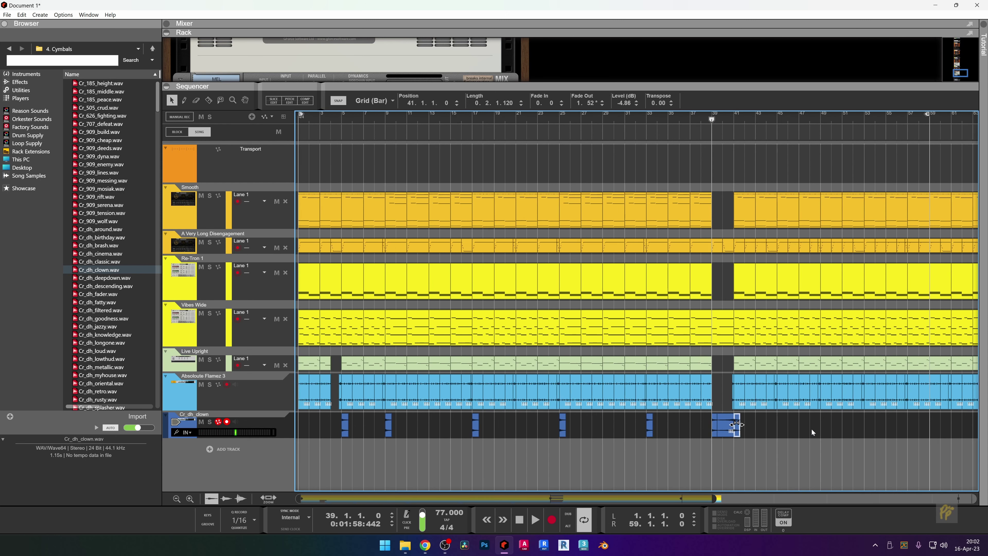
pyautogui.scroll(2, 813, 432)
pyautogui.scroll(2, 791, 449)
pyautogui.scroll(-1, 762, 439)
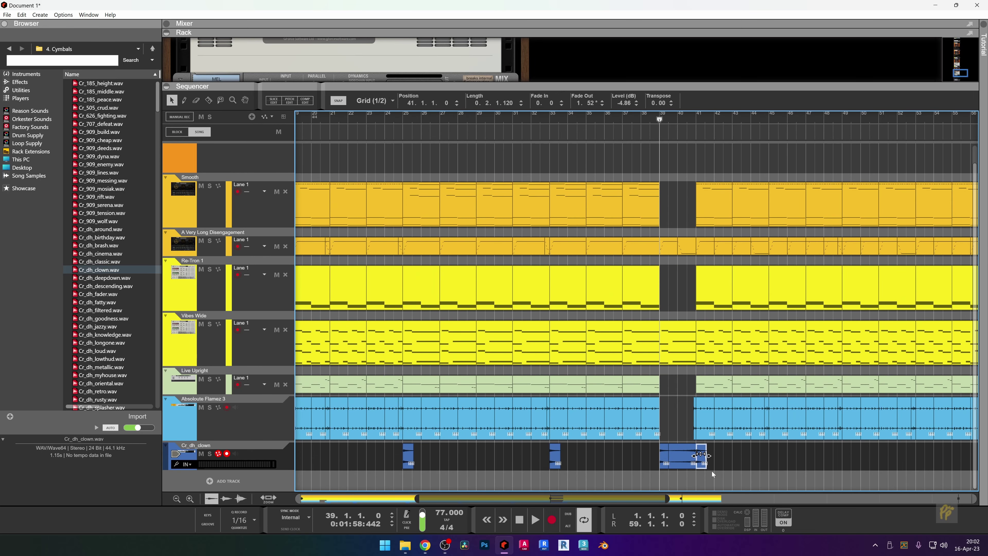
pyautogui.moveTo(703, 461); pyautogui.dragTo(921, 461)
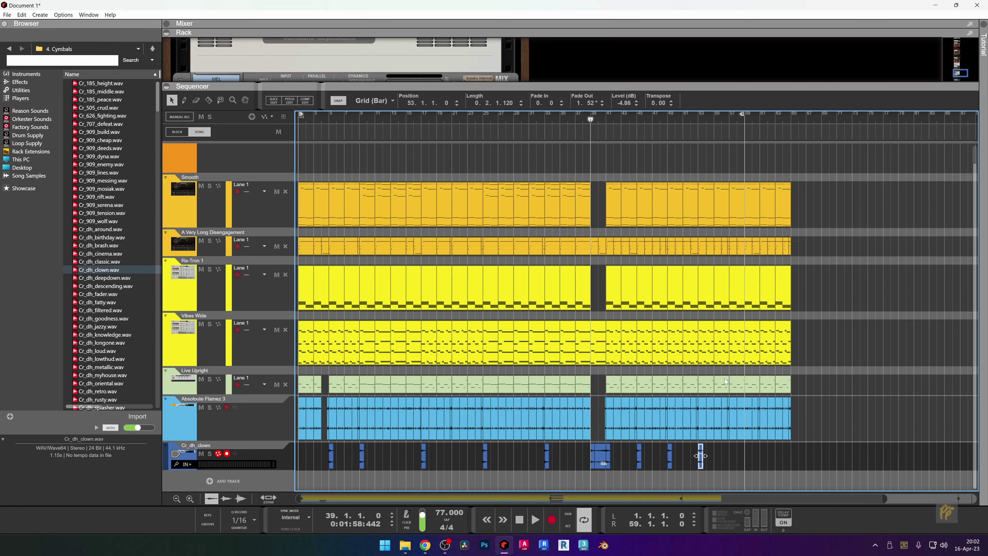
pyautogui.scroll(-3, 746, 494)
pyautogui.scroll(2, 747, 494)
pyautogui.moveTo(650, 457); pyautogui.dragTo(772, 459)
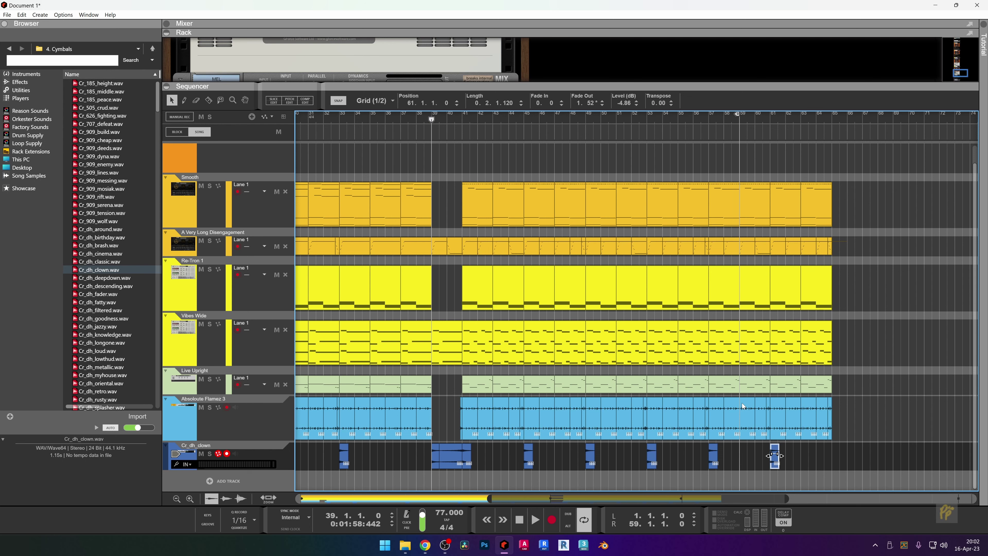
# Listen to the end of the arrangement from bar 64.
pyautogui.scroll(-2, 743, 395)
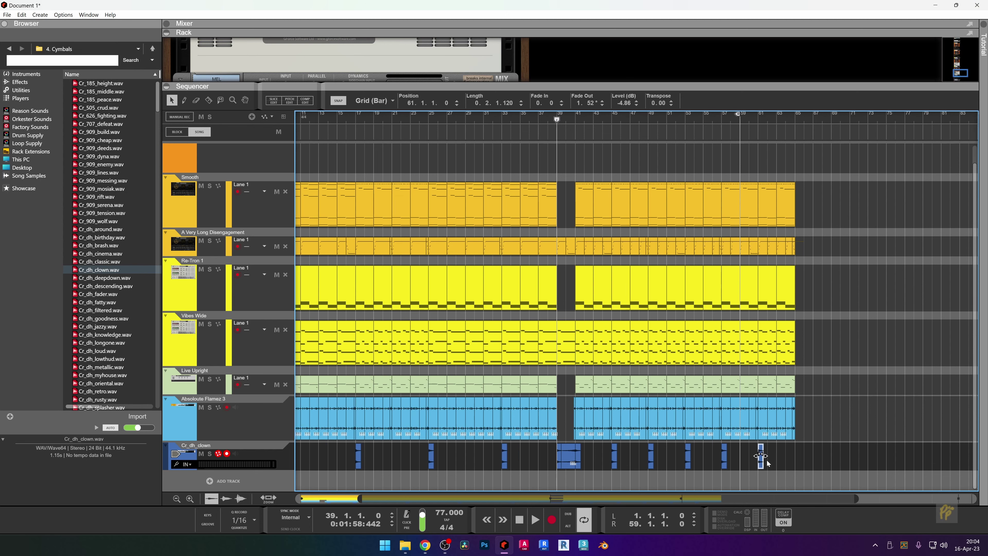
pyautogui.scroll(-1, 762, 456)
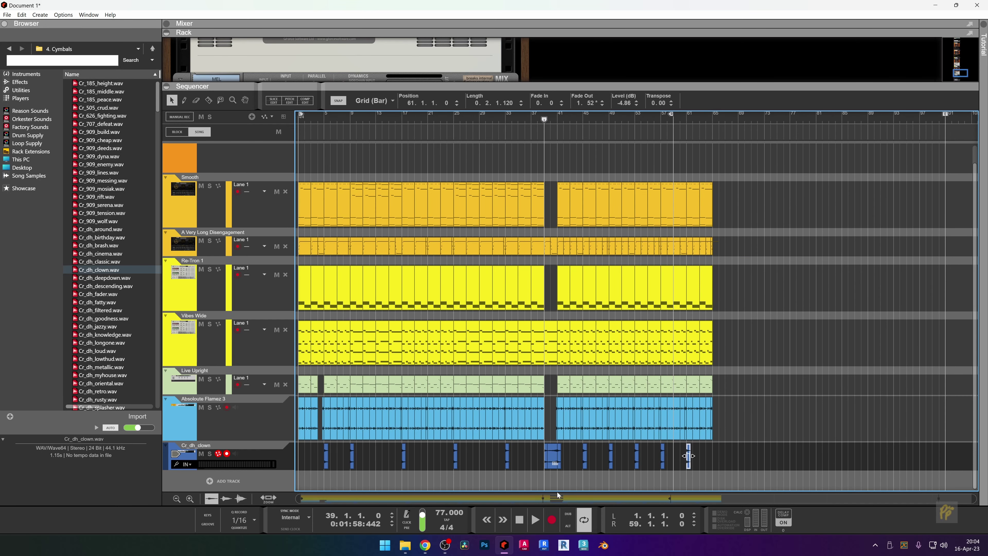
pyautogui.click(706, 119)
pyautogui.press('space')
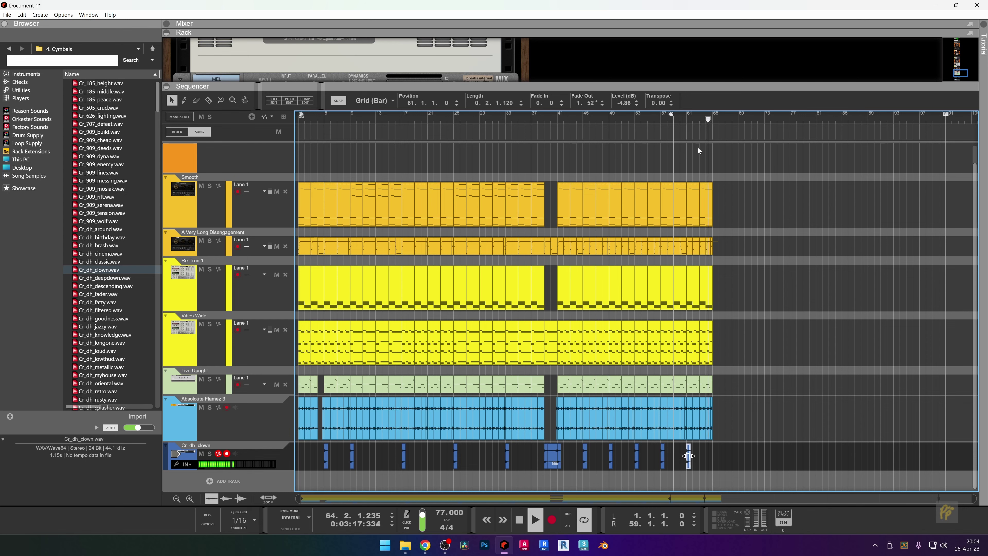
pyautogui.press('space')
# Turn off solo on the Cr_dh_clown channel in the rack and replay the song's ending from bar 64.
pyautogui.press('F7')
pyautogui.press('Tab')
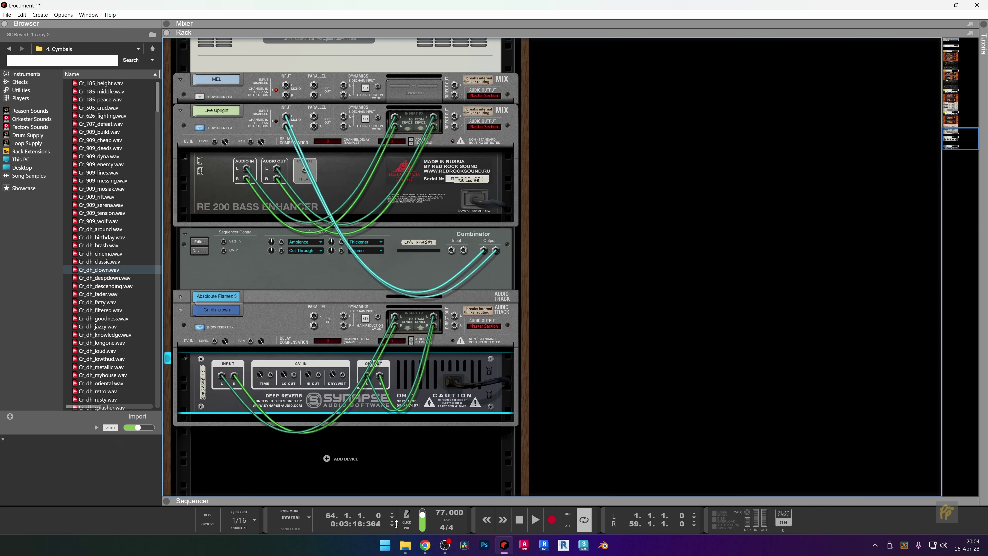
pyautogui.press('Tab')
pyautogui.click(261, 309)
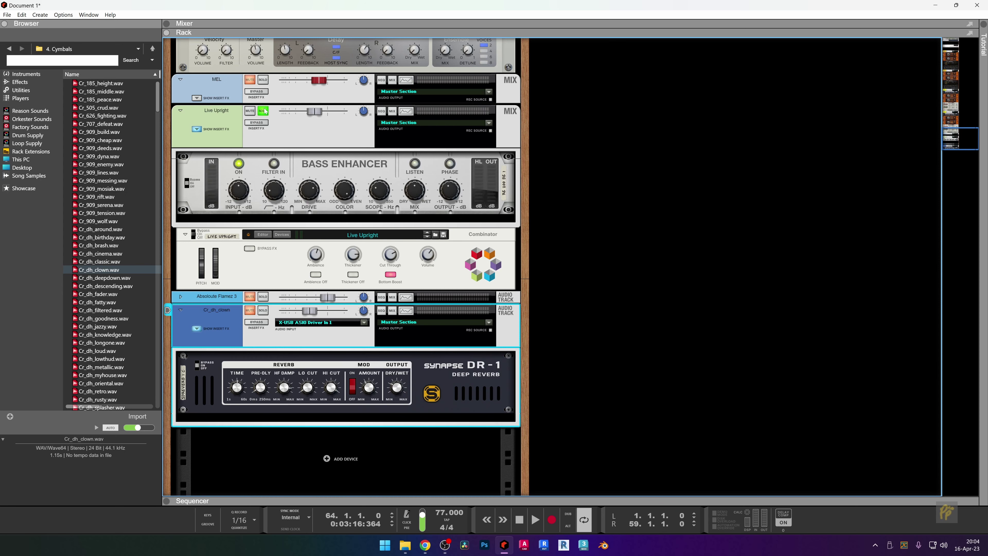
pyautogui.press('space')
pyautogui.press('F7')
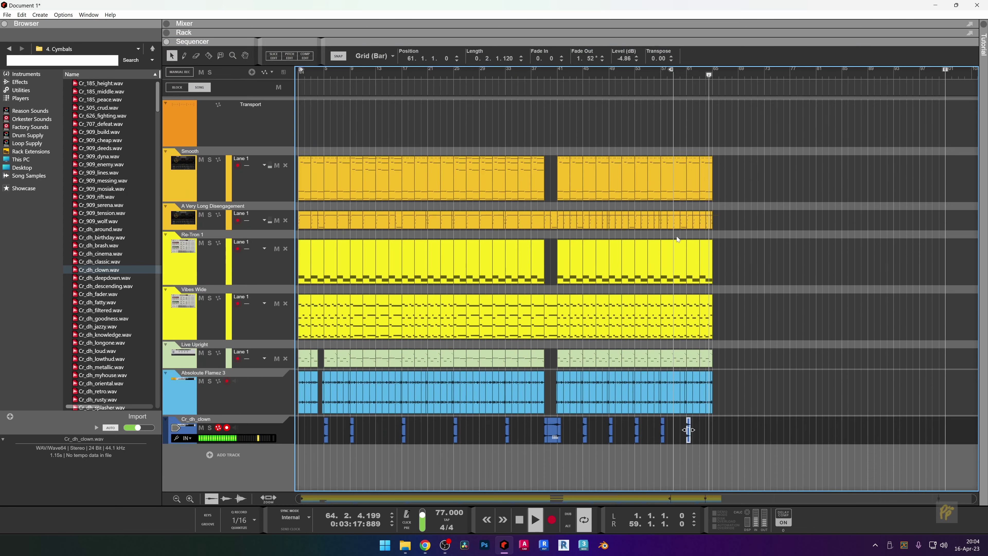
pyautogui.scroll(4, 721, 336)
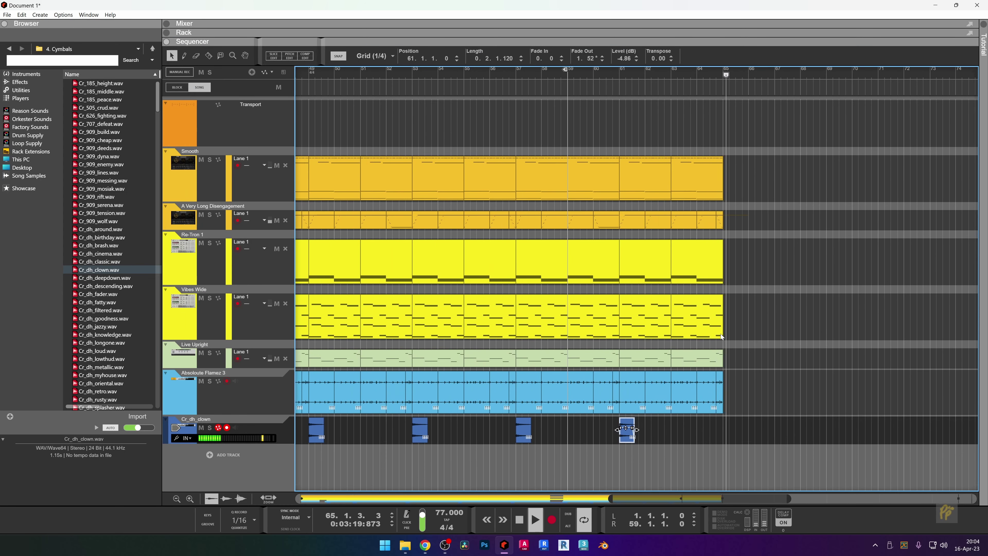
pyautogui.press('space')
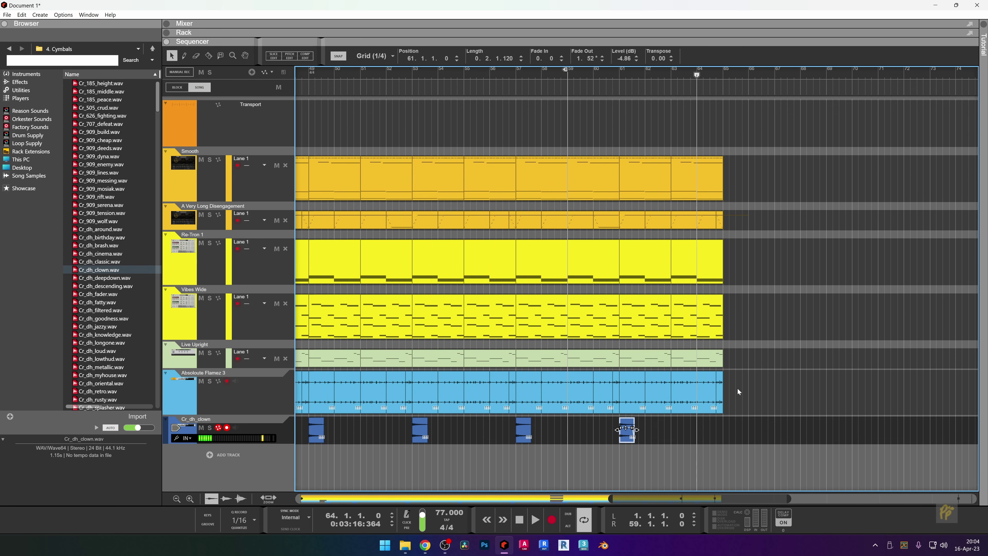
pyautogui.scroll(-4, 735, 393)
pyautogui.scroll(2, 409, 430)
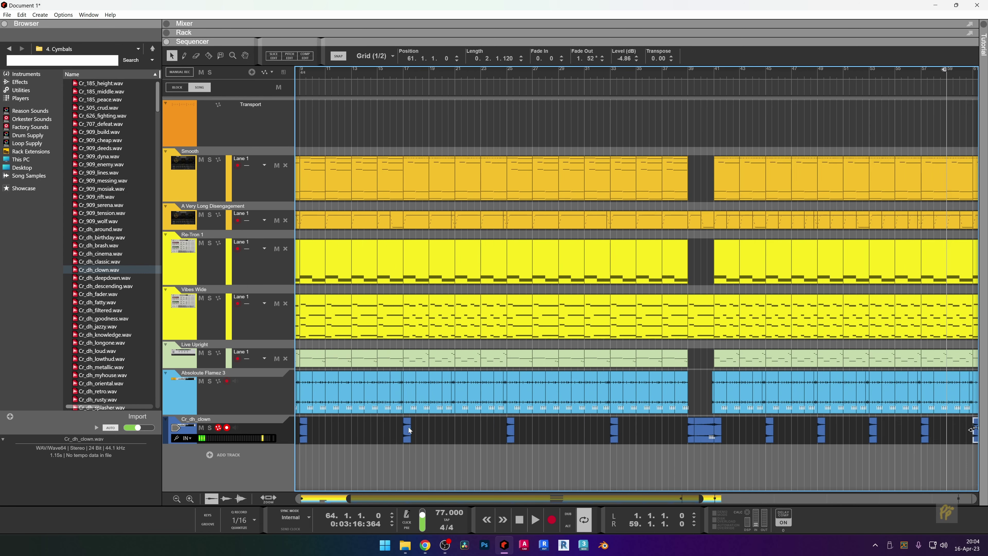
pyautogui.scroll(1, 440, 417)
pyautogui.scroll(-2, 440, 423)
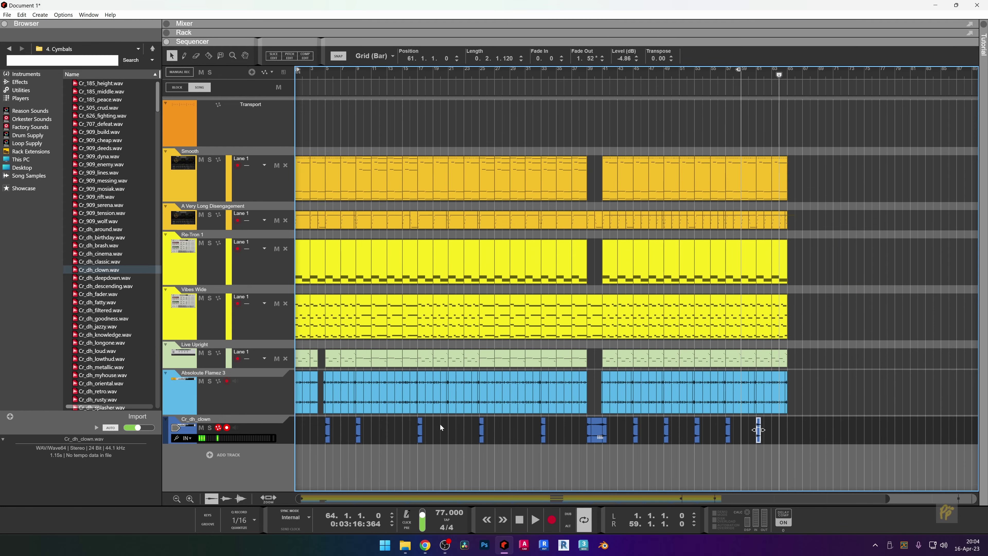
pyautogui.scroll(-1, 440, 423)
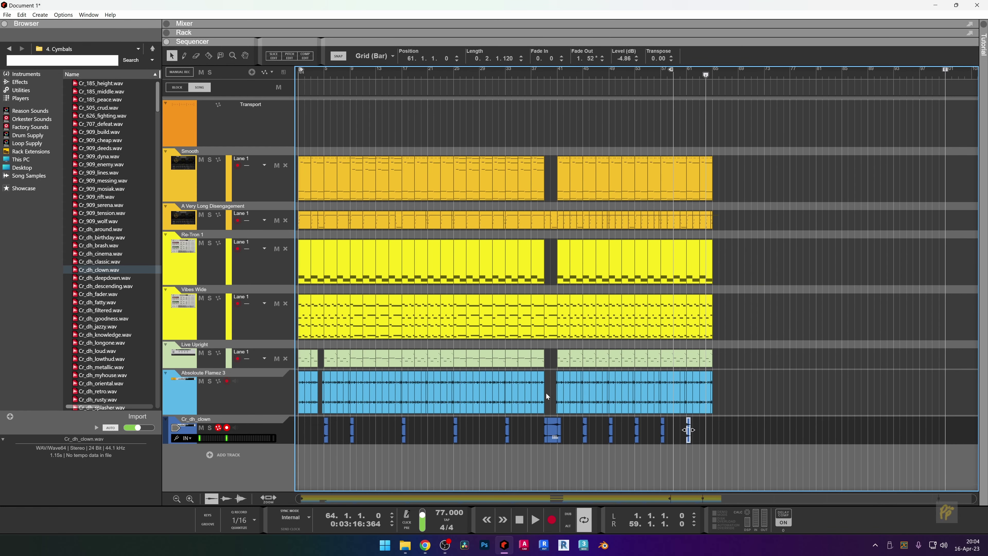
pyautogui.scroll(5, 554, 432)
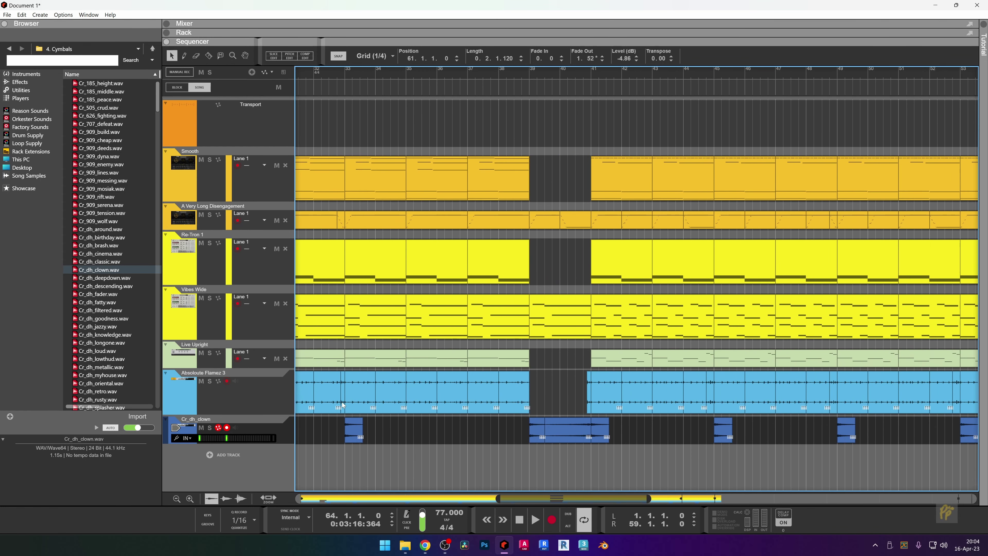
# Select the short clip just before bar 41 on the Absoloute Flamez 3 track and listen from bars 40.3 and 39.3.
pyautogui.moveTo(342, 404); pyautogui.dragTo(753, 393)
pyautogui.scroll(4, 543, 408)
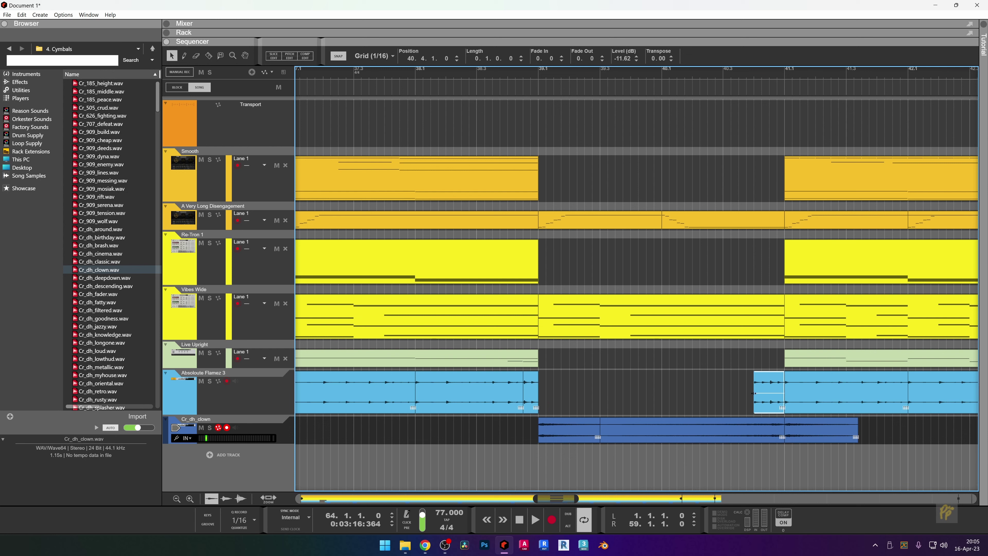
pyautogui.click(723, 73)
pyautogui.press('space')
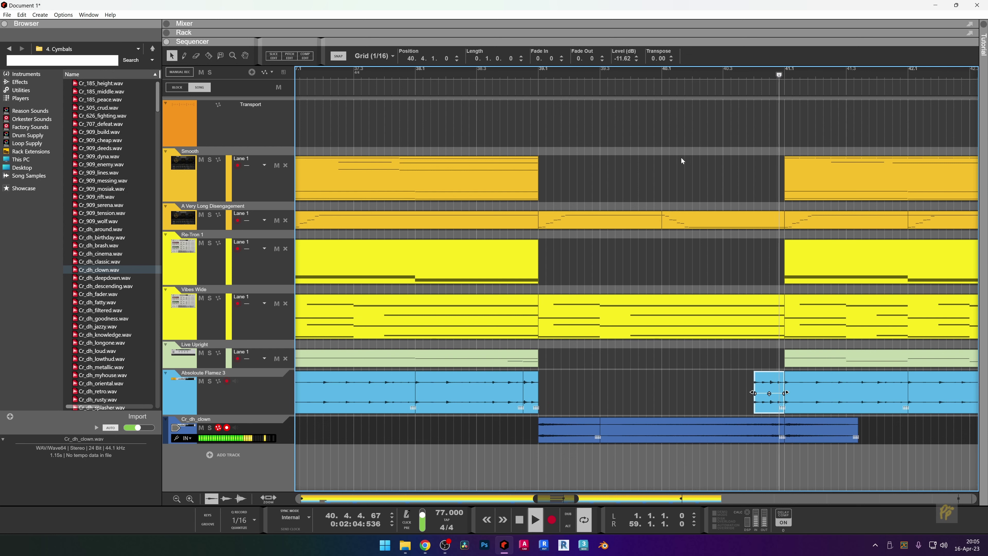
pyautogui.press('space')
pyautogui.press('space')
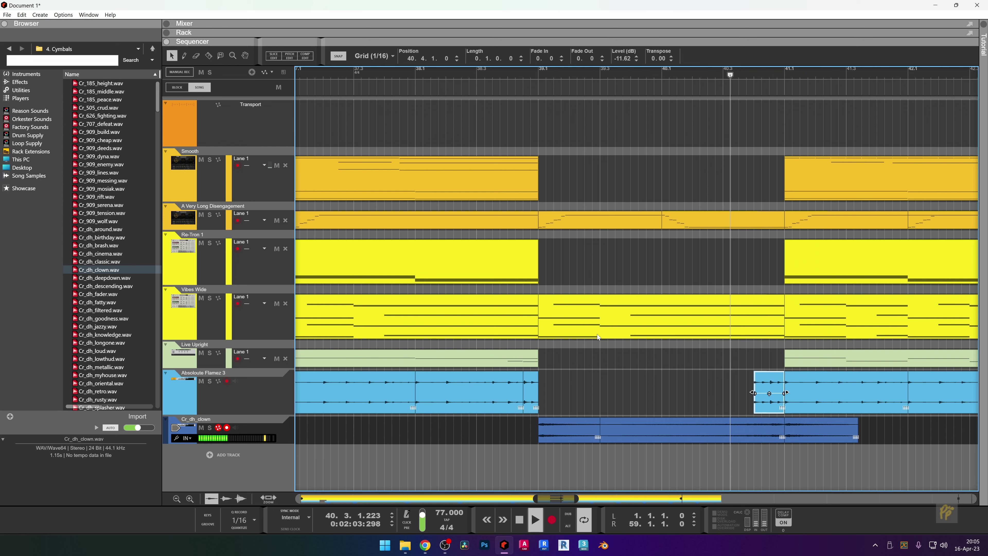
pyautogui.press('space')
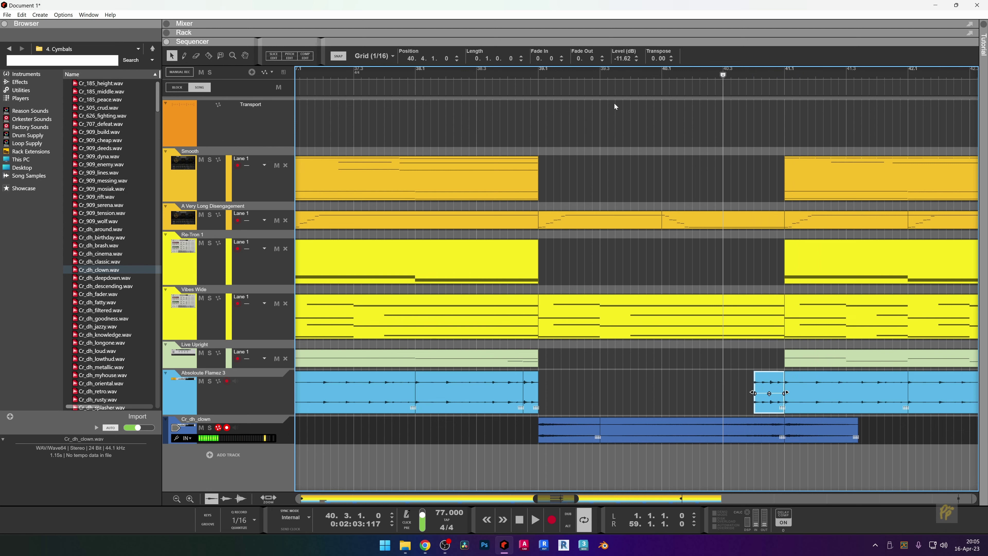
pyautogui.click(602, 73)
pyautogui.press('space')
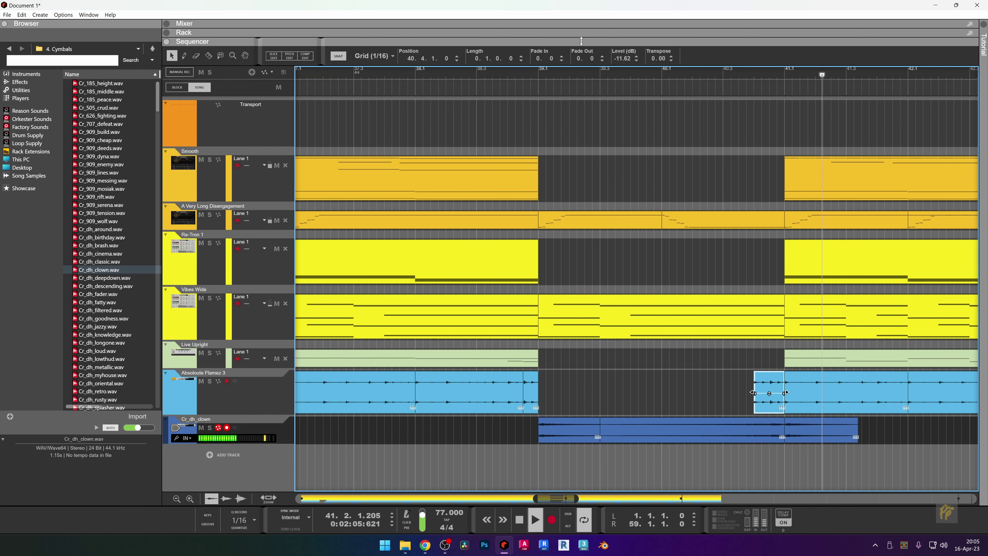
# Check the channel levels in the mixer during playback, including the A Very Long and Smooth channels, and stop the song.
pyautogui.press('F6')
pyautogui.press('F5')
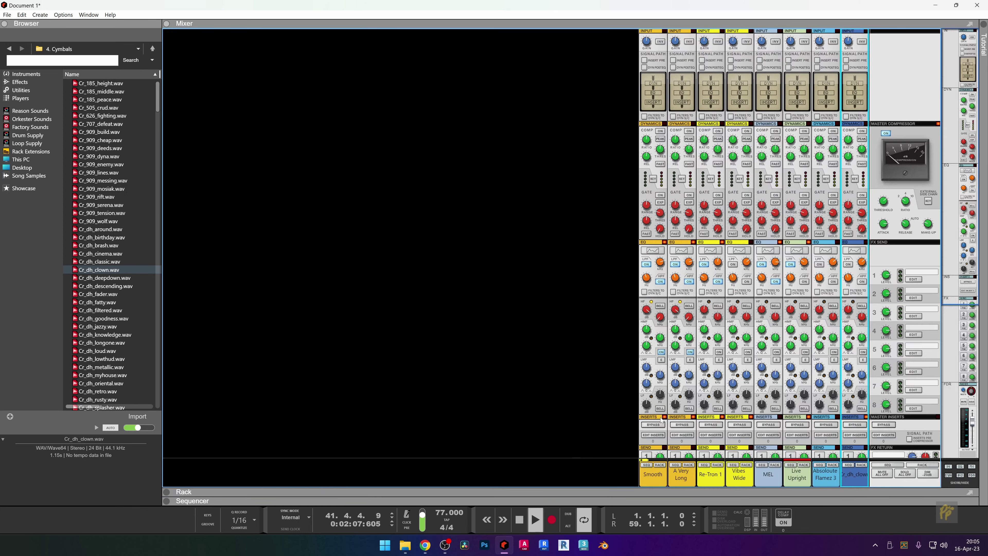
pyautogui.scroll(-5, 660, 419)
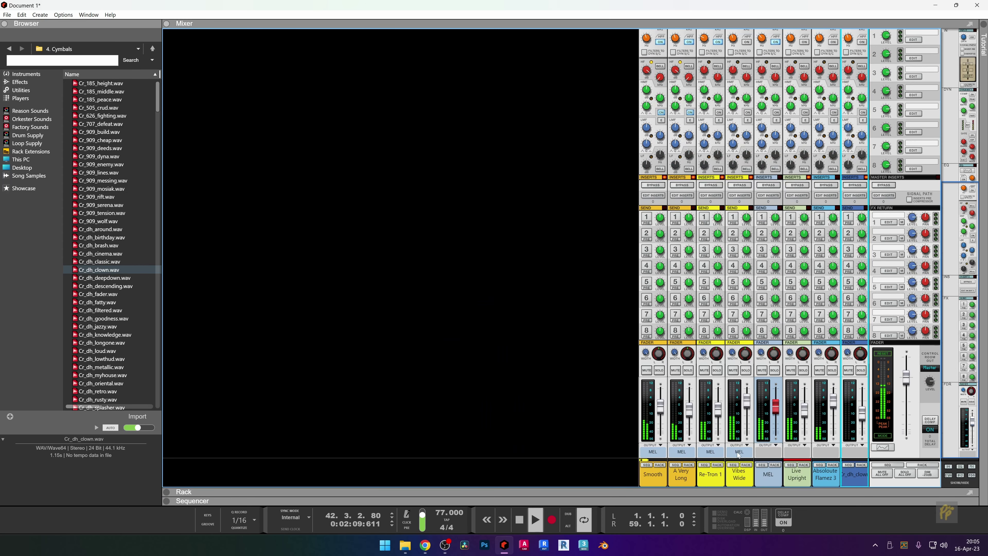
pyautogui.click(690, 418)
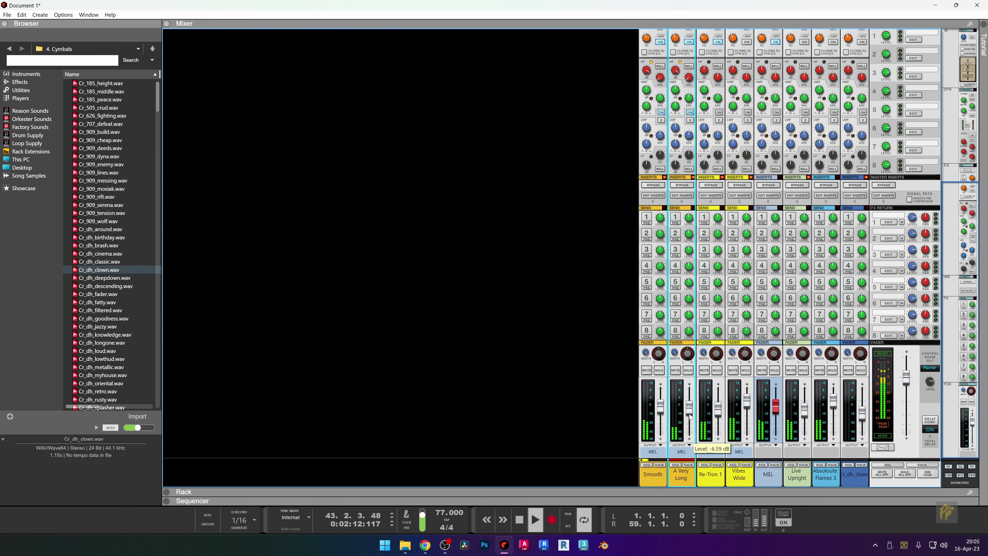
pyautogui.click(670, 417)
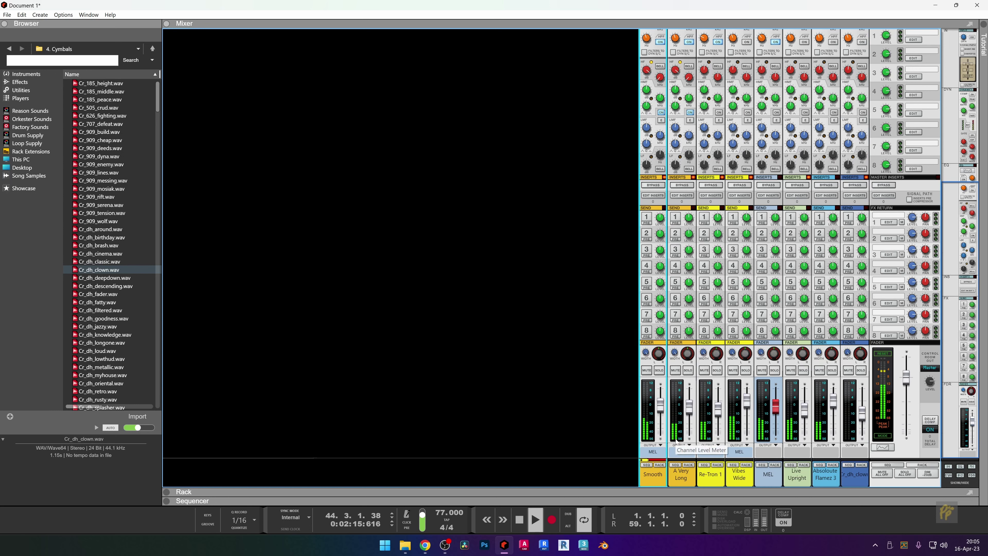
pyautogui.moveTo(664, 404)
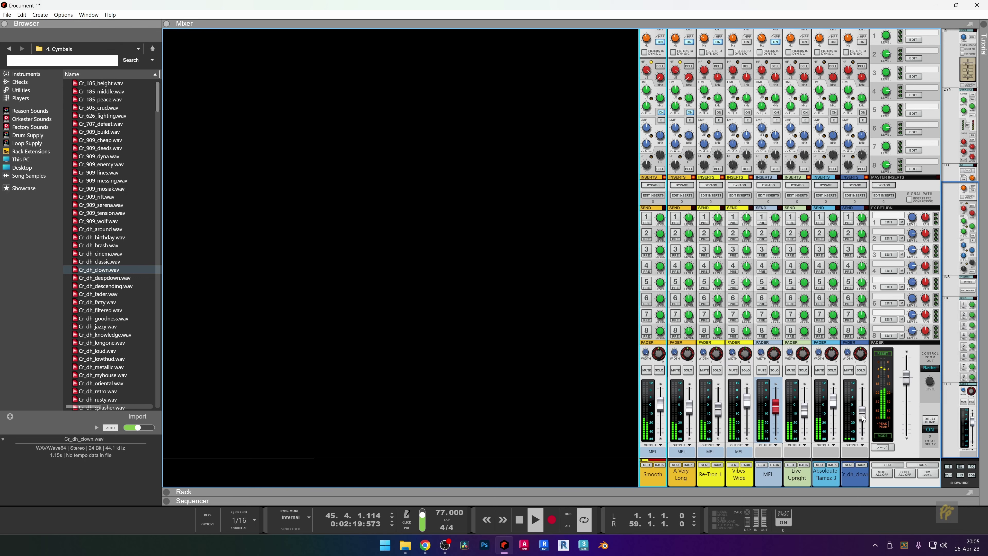
pyautogui.press('space')
# Add an RX950 Classic AD/DA Converter as an insert effect on the Master Section.
pyautogui.press('F6')
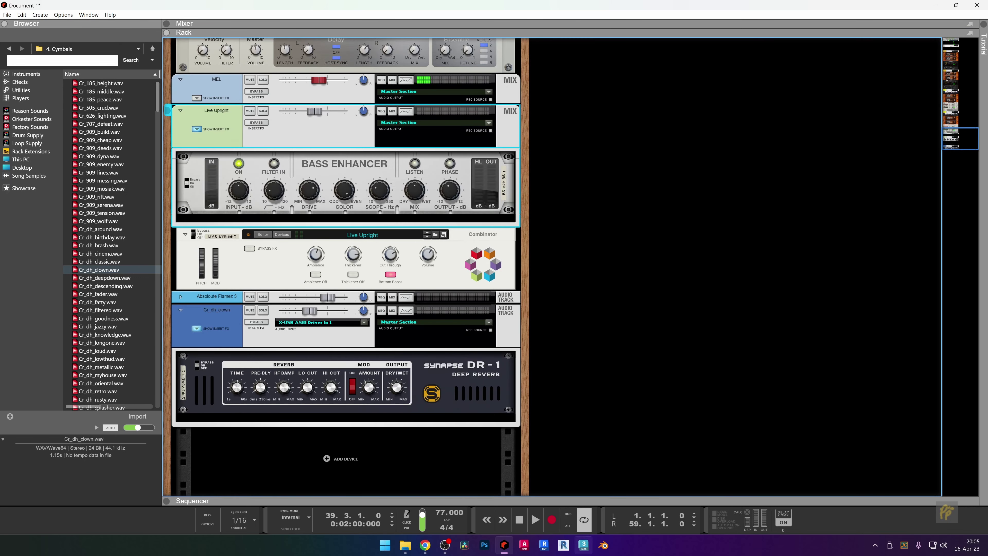
pyautogui.scroll(15, 434, 380)
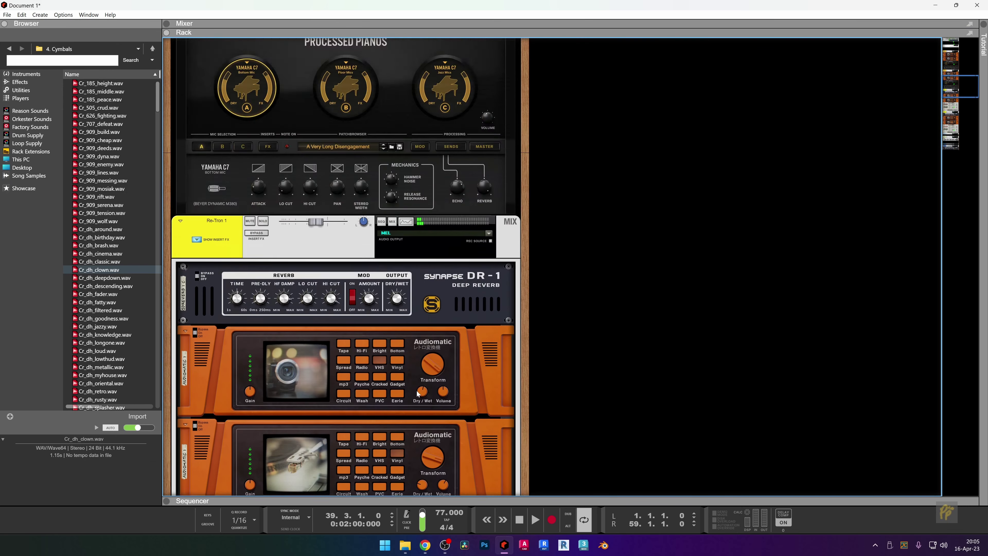
pyautogui.scroll(15, 417, 391)
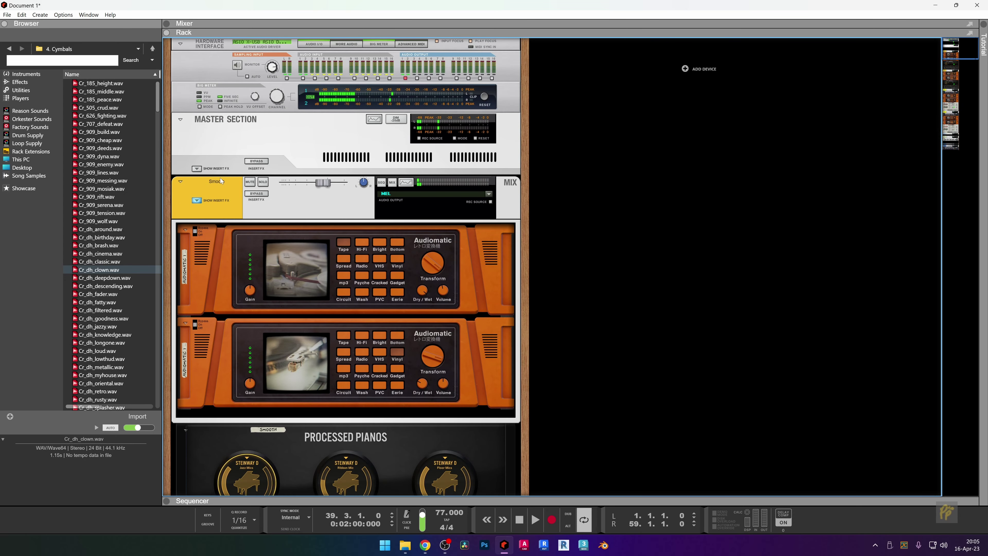
pyautogui.click(220, 181)
pyautogui.rightClick(217, 182)
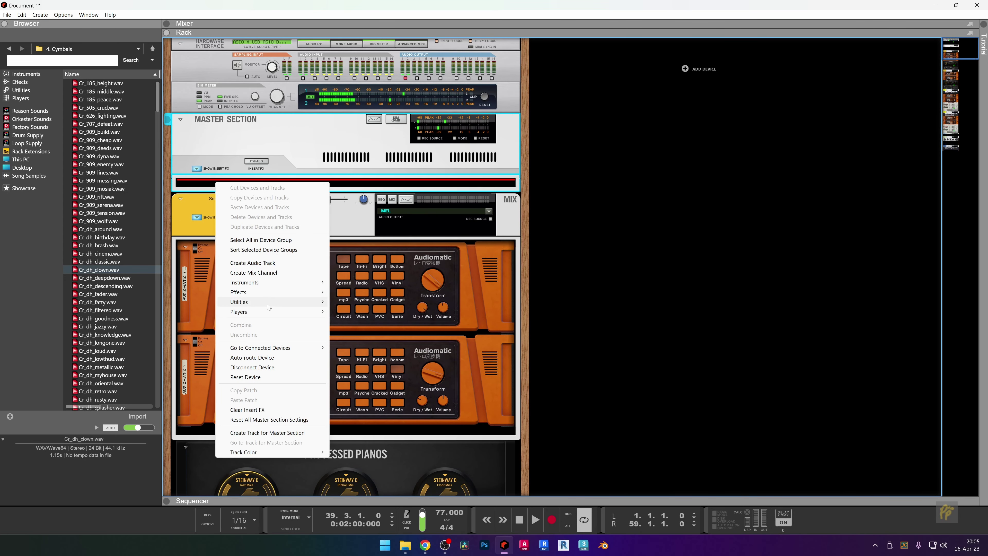
pyautogui.moveTo(268, 293)
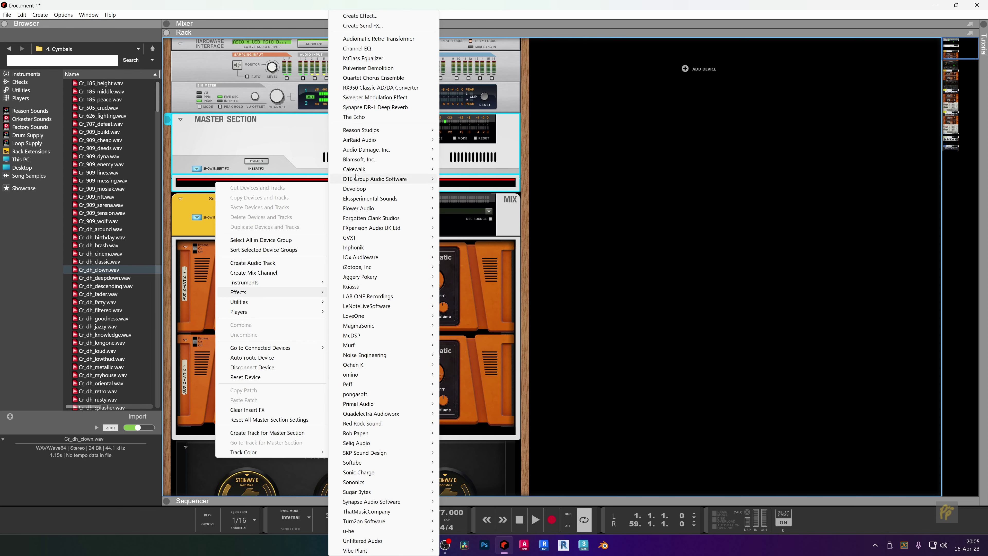
pyautogui.moveTo(370, 134)
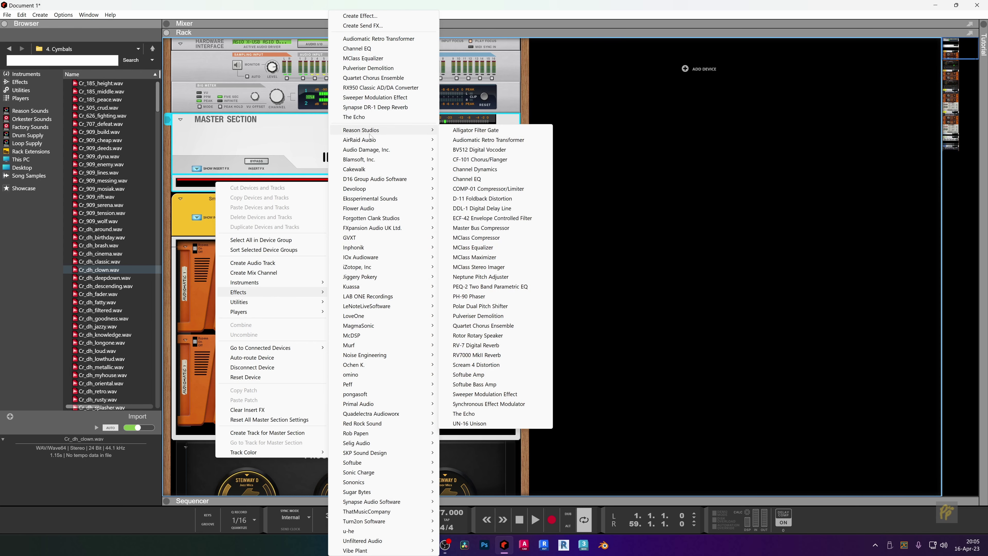
pyautogui.click(381, 87)
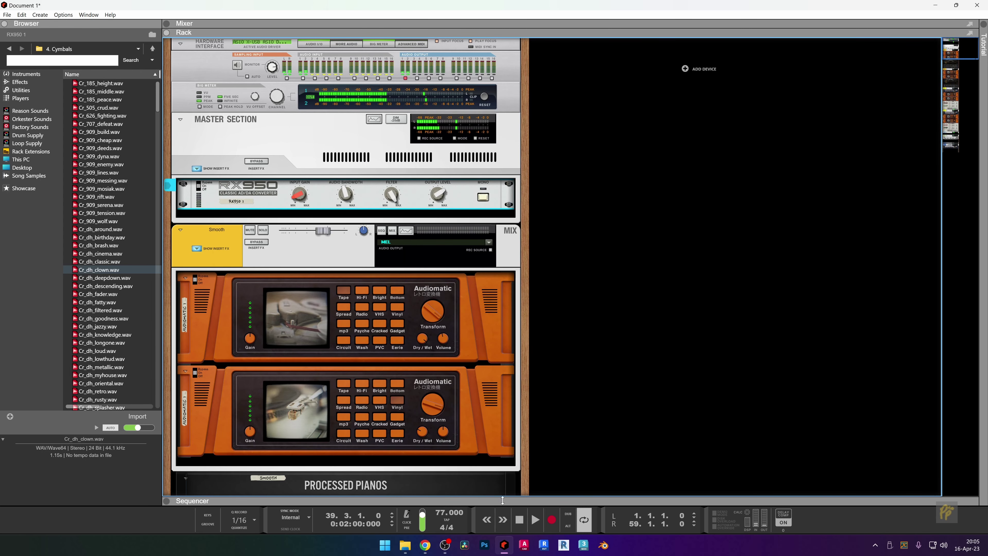
# Loop bars 15 to 17 around the Smooth track's clip and play the section.
pyautogui.press('F7')
pyautogui.scroll(-5, 549, 165)
pyautogui.scroll(-3, 583, 212)
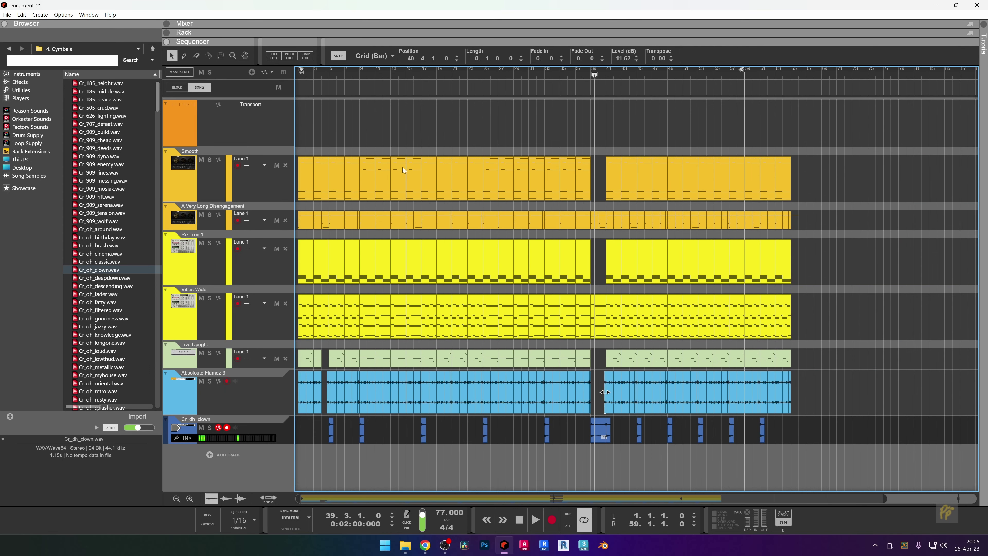
pyautogui.click(415, 171)
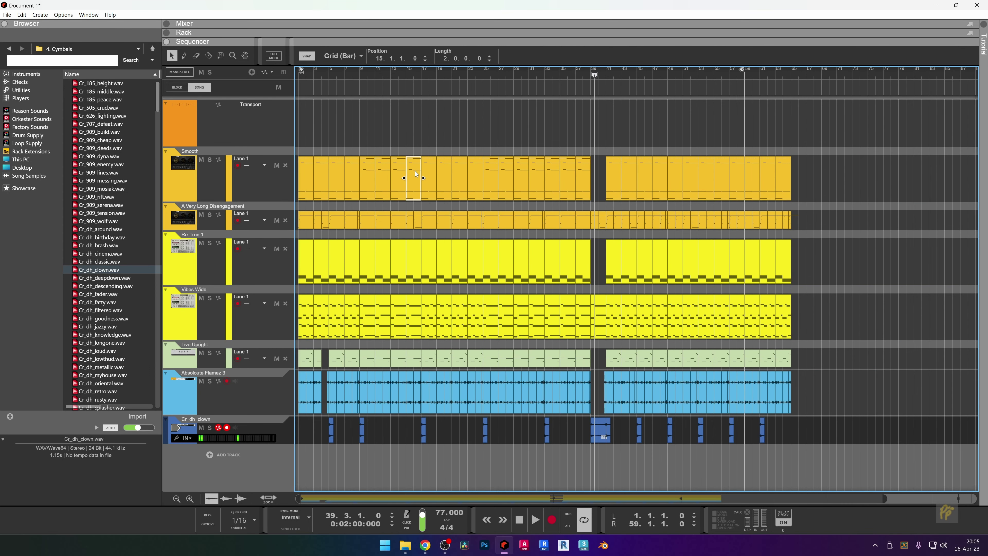
pyautogui.press('p')
pyautogui.press('space')
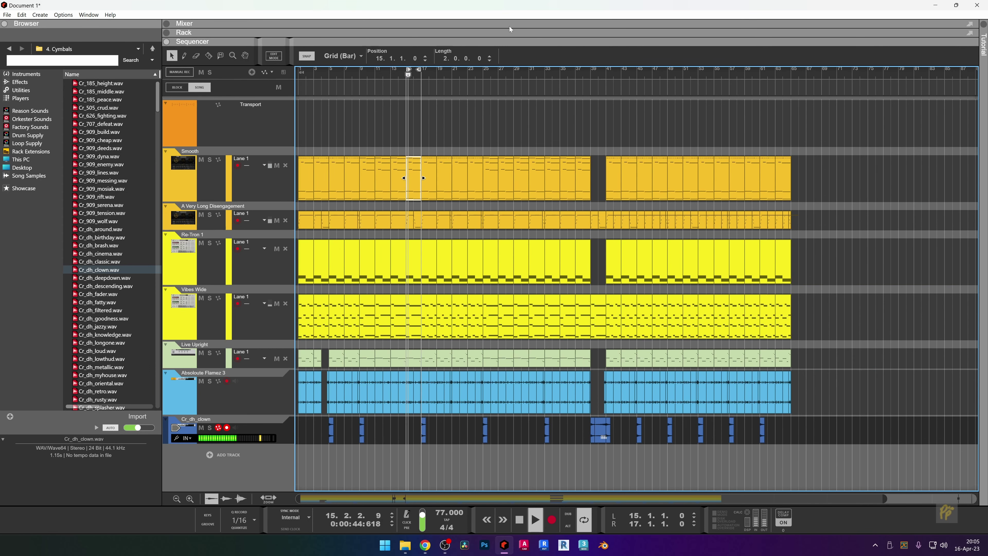
# Set the RX950's input gain to 4.22 dB, reset the clip indicator and adjust its remaining controls while listening.
pyautogui.press('F6')
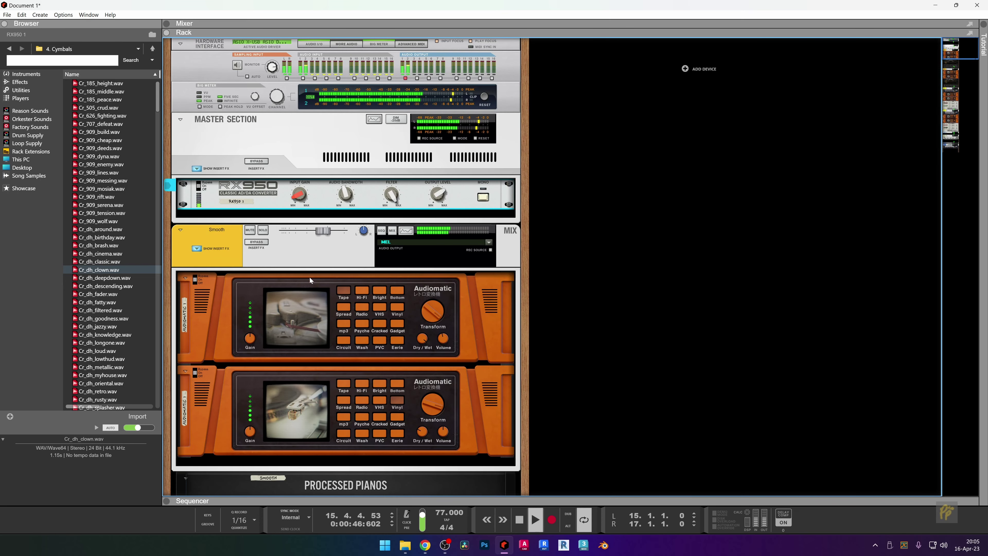
pyautogui.moveTo(298, 200)
pyautogui.moveTo(298, 200); pyautogui.dragTo(299, 194)
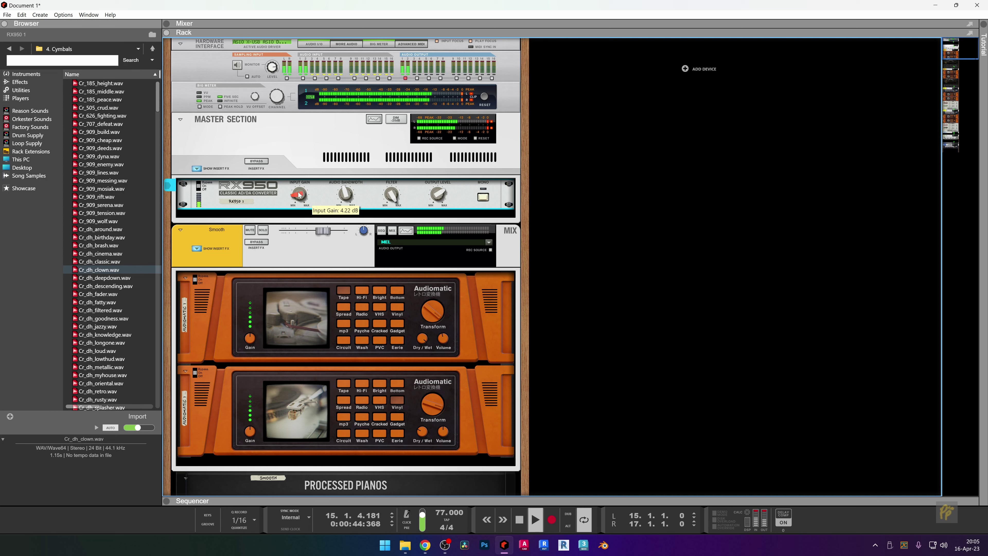
pyautogui.moveTo(429, 207)
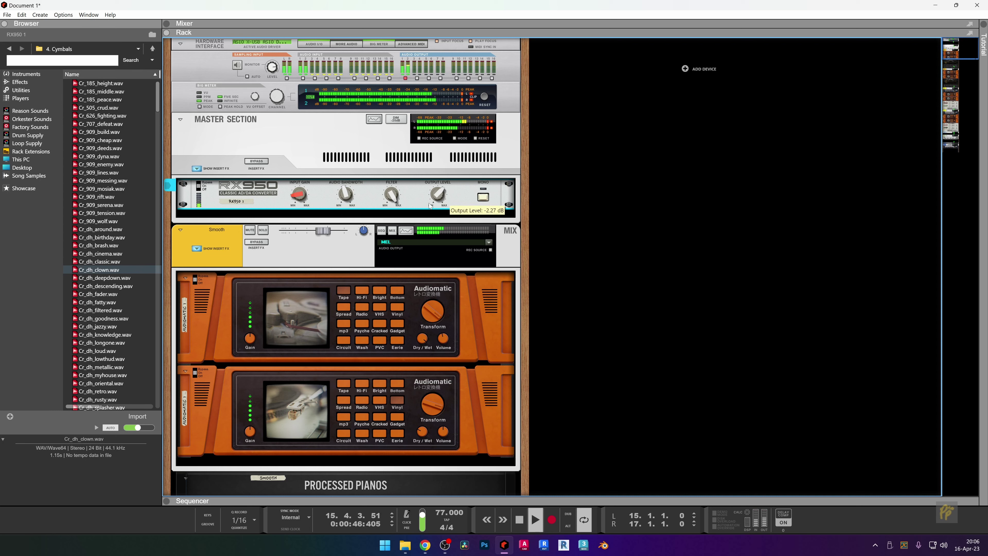
pyautogui.click(483, 96)
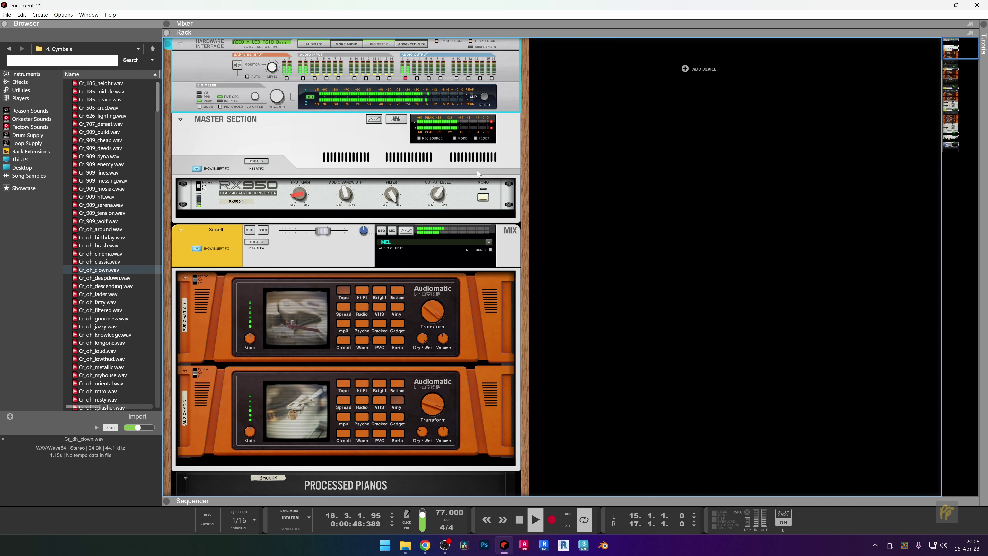
pyautogui.moveTo(439, 193); pyautogui.dragTo(362, 219)
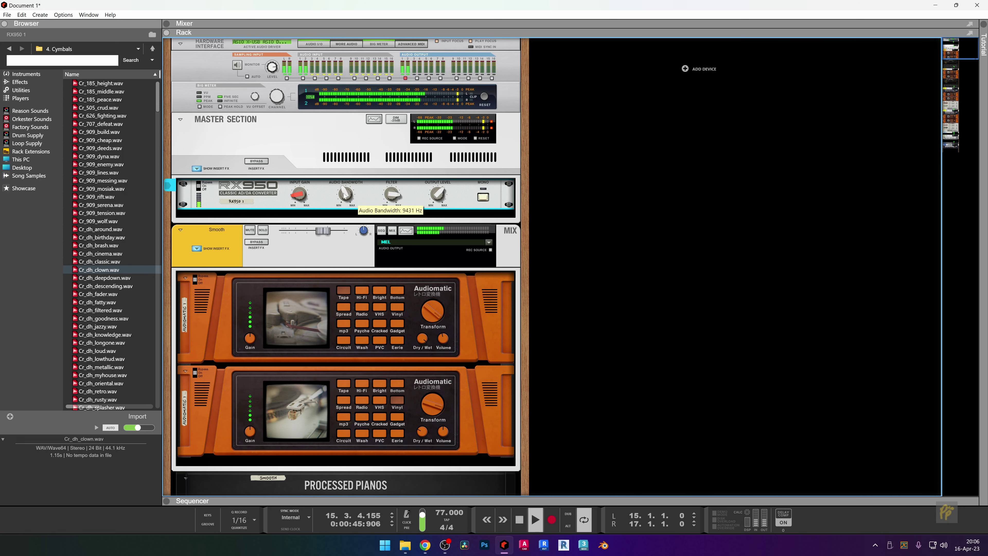
# Check the RX950's rear wiring, play a loop of bars 17 to 19 around the Smooth clip, and return to the rack's front.
pyautogui.press('Tab')
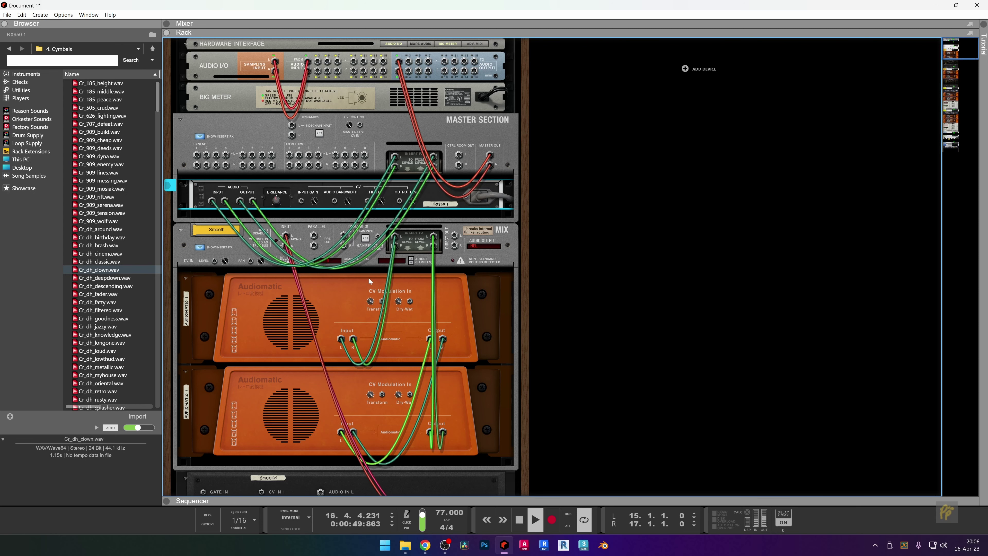
pyautogui.click(452, 501)
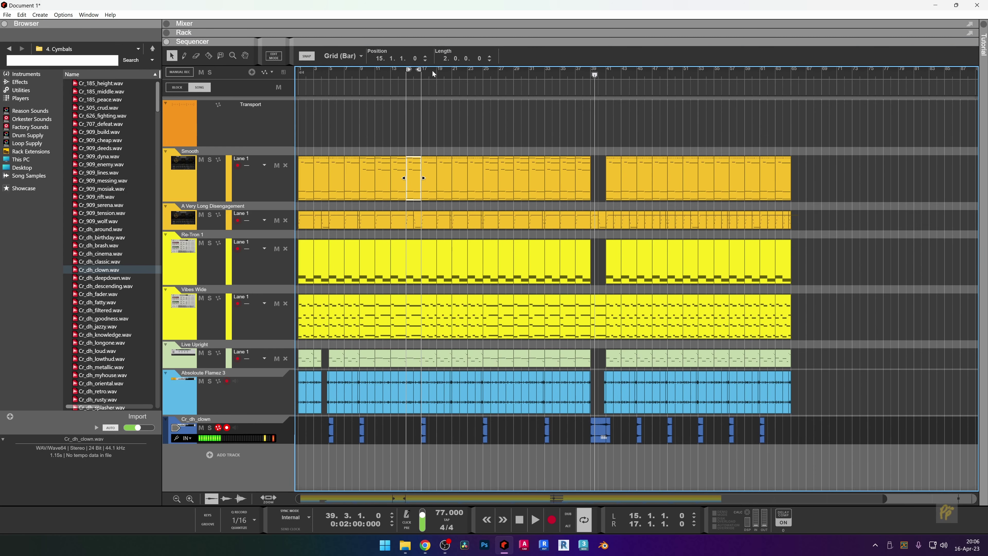
pyautogui.click(429, 166)
pyautogui.hotkey('ctrl', 'p')
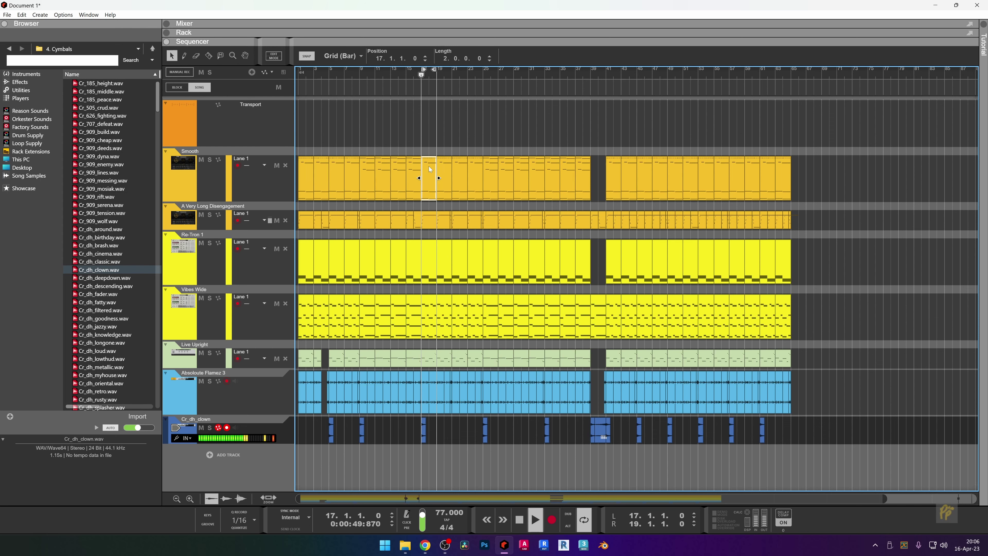
pyautogui.press('F6')
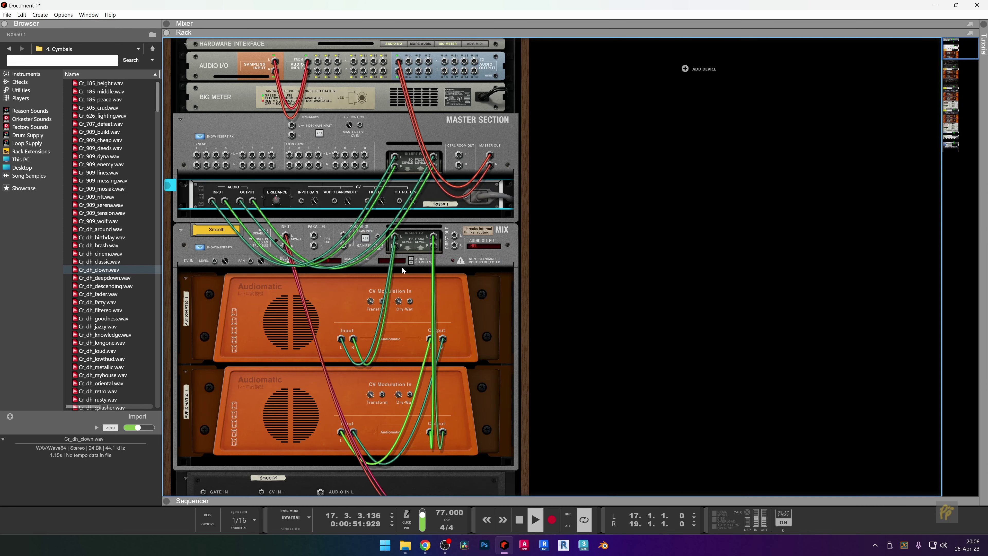
pyautogui.press('Tab')
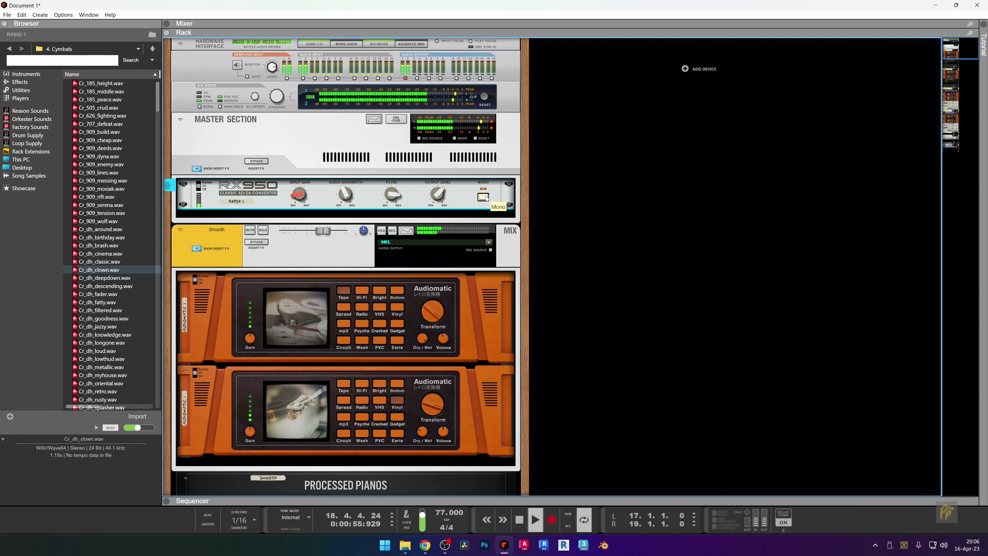
# Reset the Master Section's peak indicators and set the RX950's input gain to 4.21 dB.
pyautogui.click(476, 138)
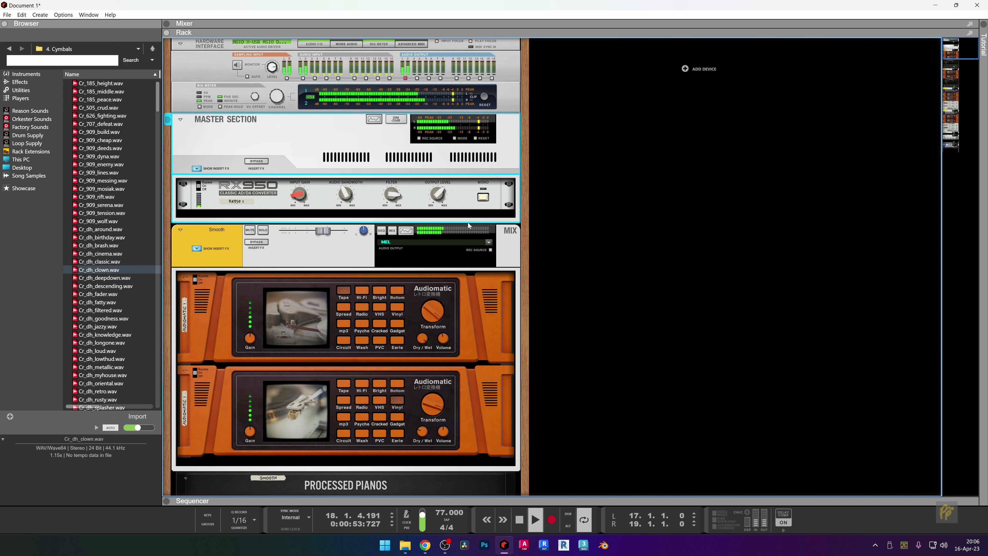
pyautogui.click(299, 194)
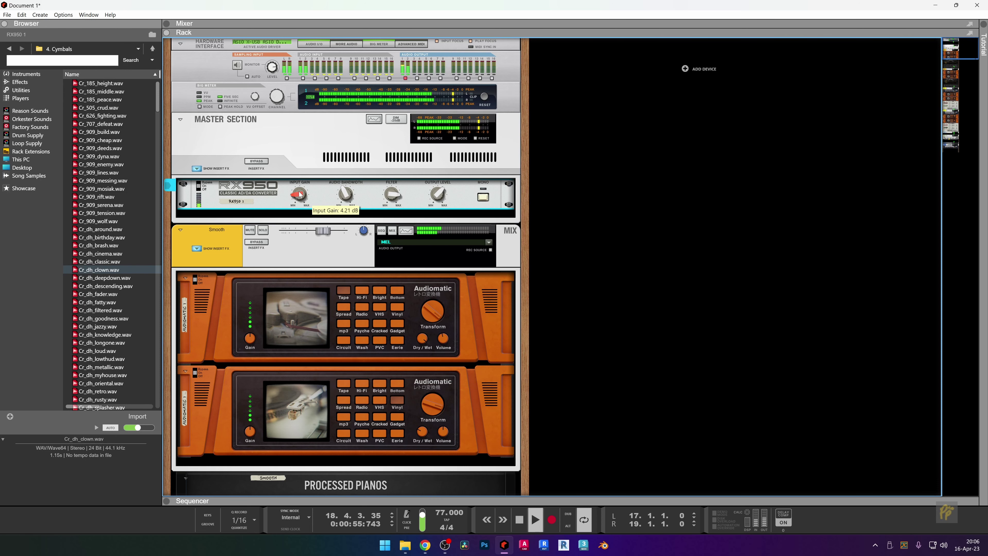
# Fine-tune the Live Upright mix channel's level during playback and check the channel and master meters in the mixer.
pyautogui.scroll(-5, 397, 269)
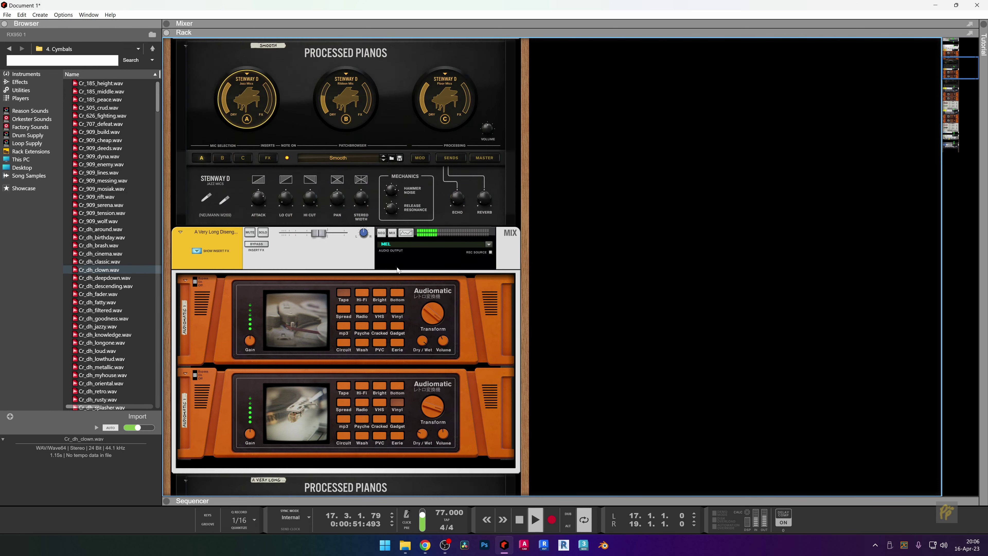
pyautogui.scroll(-8, 397, 269)
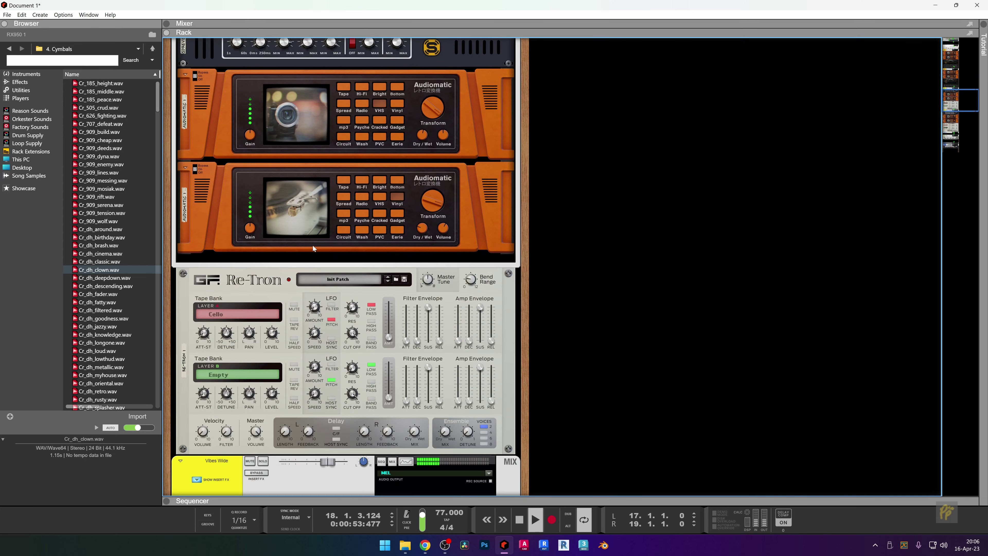
pyautogui.scroll(-5, 313, 246)
pyautogui.scroll(-5, 306, 261)
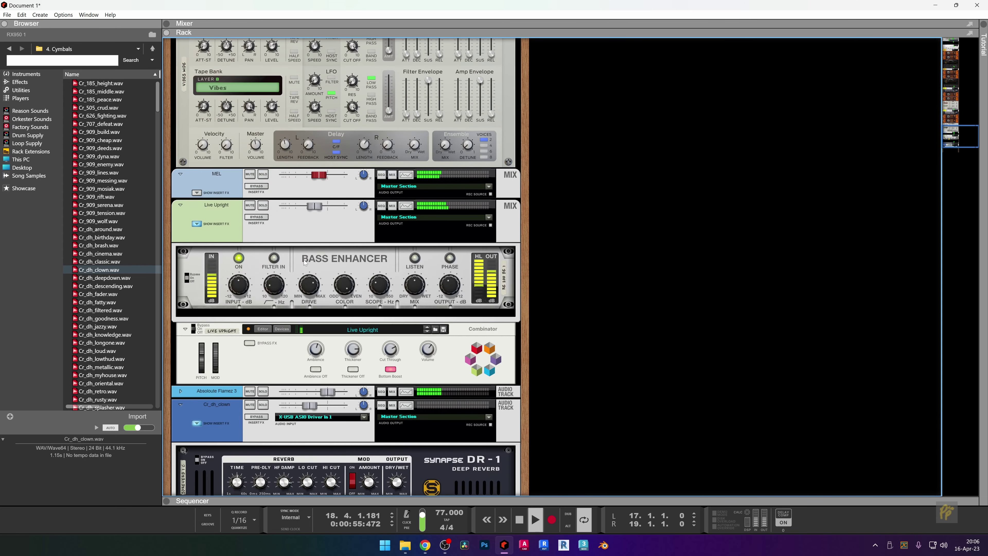
pyautogui.moveTo(316, 210); pyautogui.dragTo(313, 208)
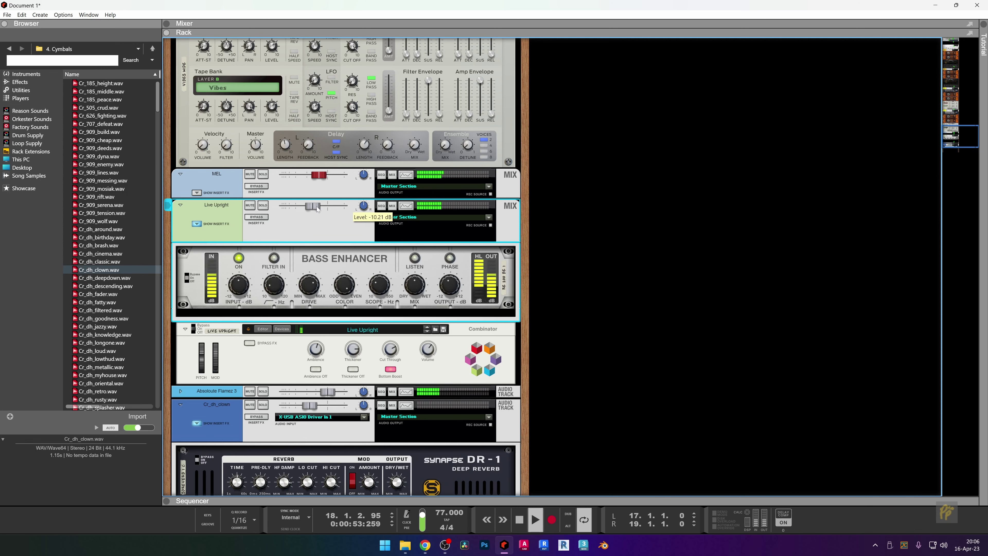
pyautogui.moveTo(318, 208); pyautogui.dragTo(321, 208)
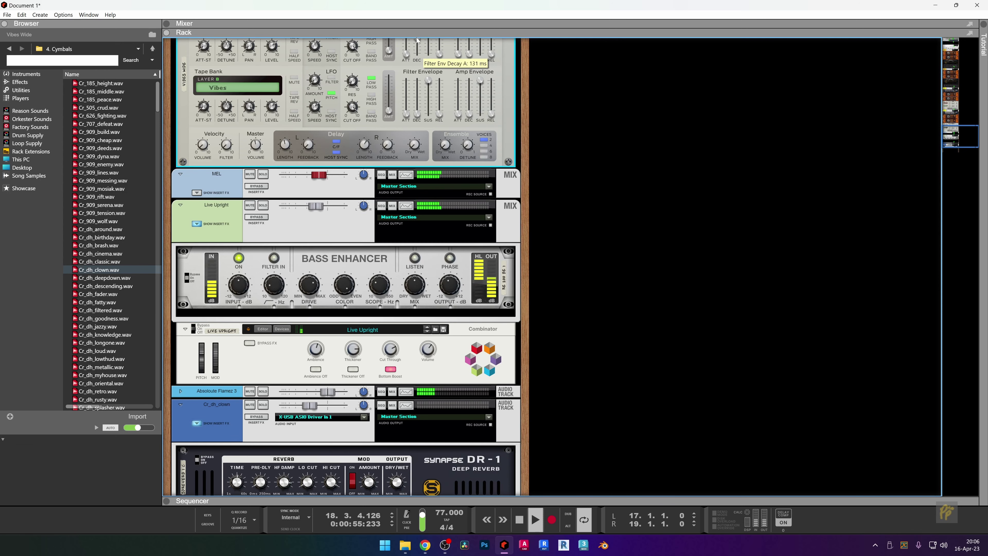
pyautogui.press('F5')
pyautogui.scroll(5, 545, 337)
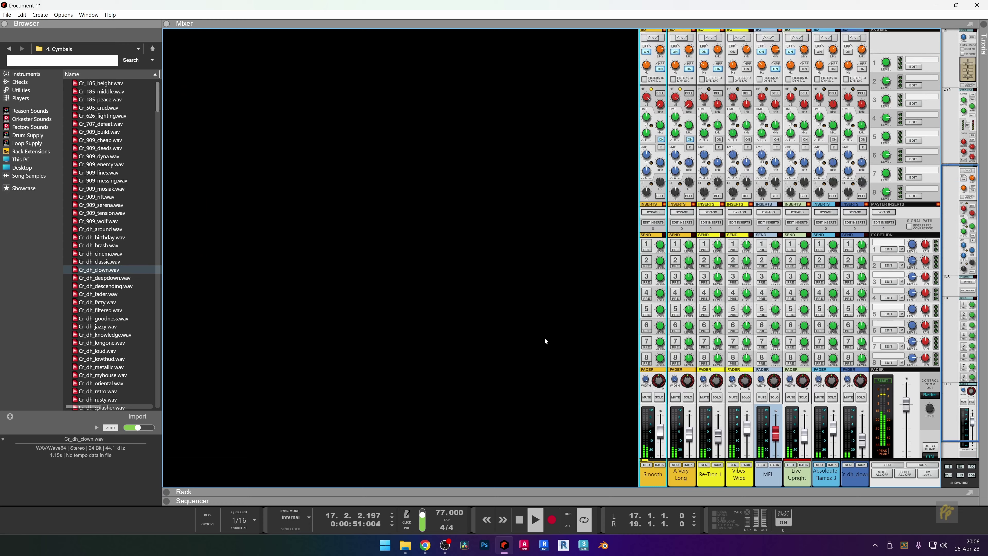
pyautogui.scroll(-5, 586, 141)
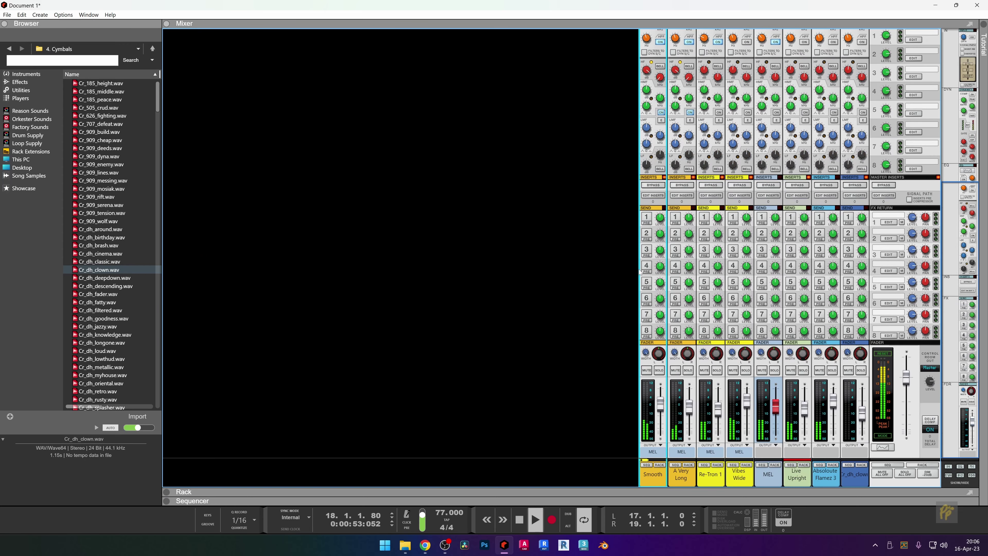
# Add a Reason Studios MClass Maximizer directly after the RX950 in the Master Section's insert effects.
pyautogui.press('F6')
pyautogui.scroll(8, 291, 253)
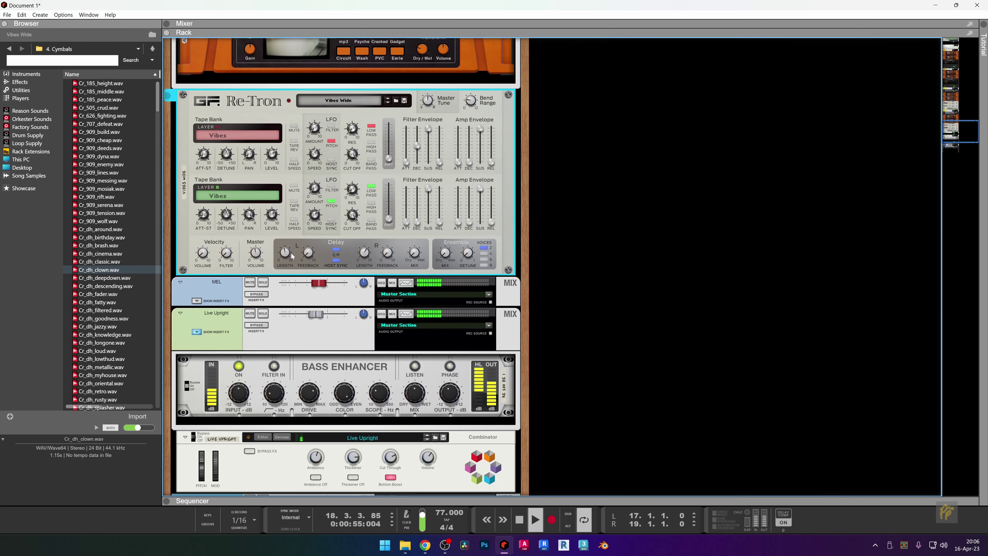
pyautogui.scroll(10, 293, 291)
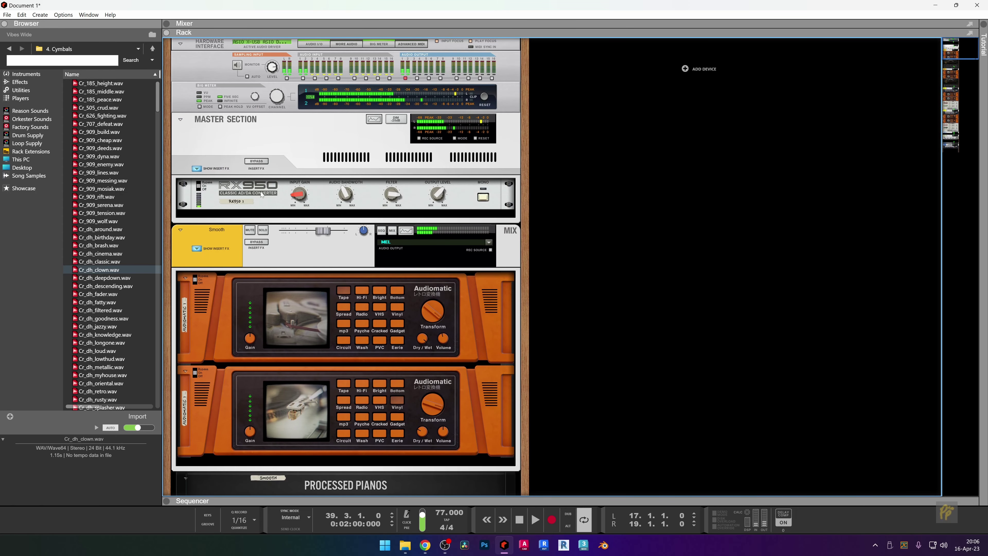
pyautogui.rightClick(261, 191)
pyautogui.moveTo(294, 302)
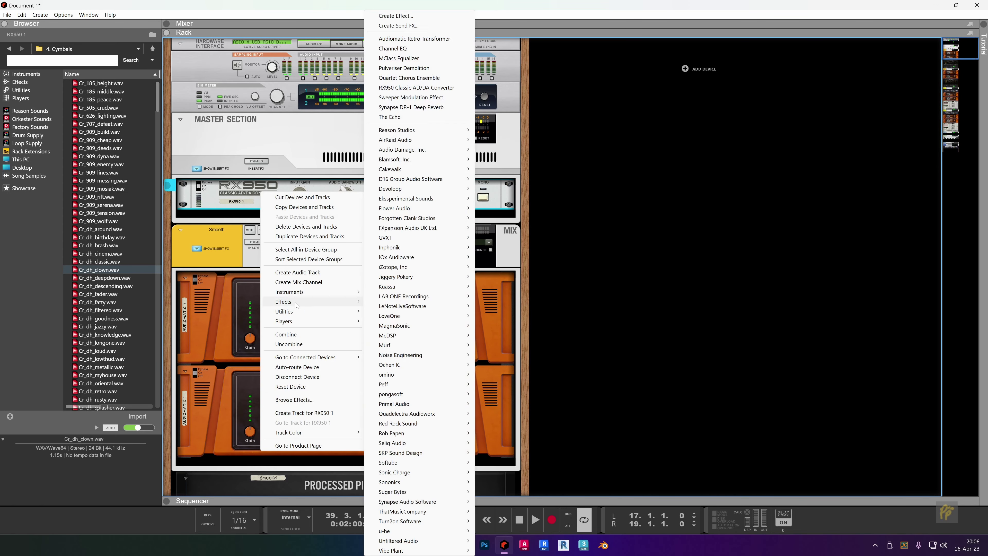
pyautogui.moveTo(420, 170)
pyautogui.moveTo(416, 130)
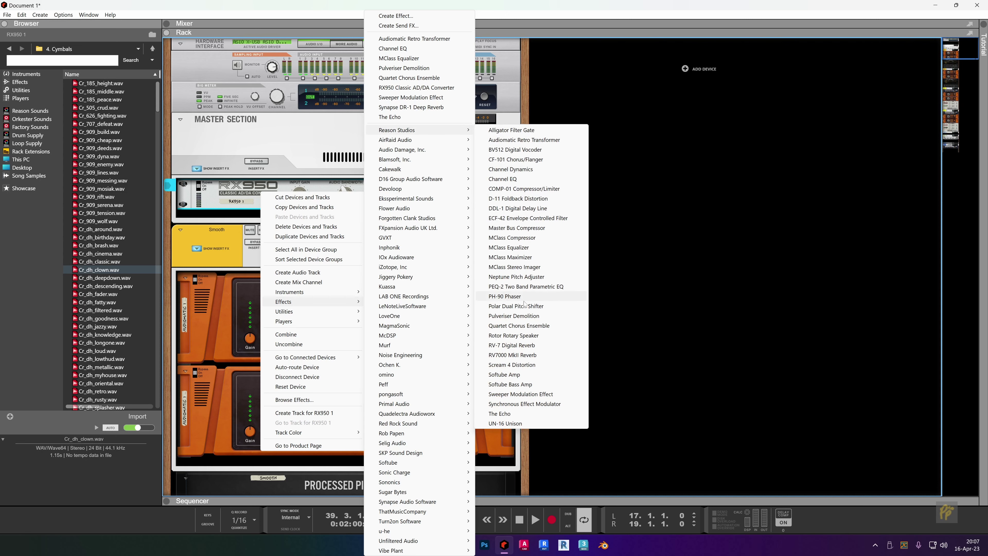
pyautogui.click(509, 257)
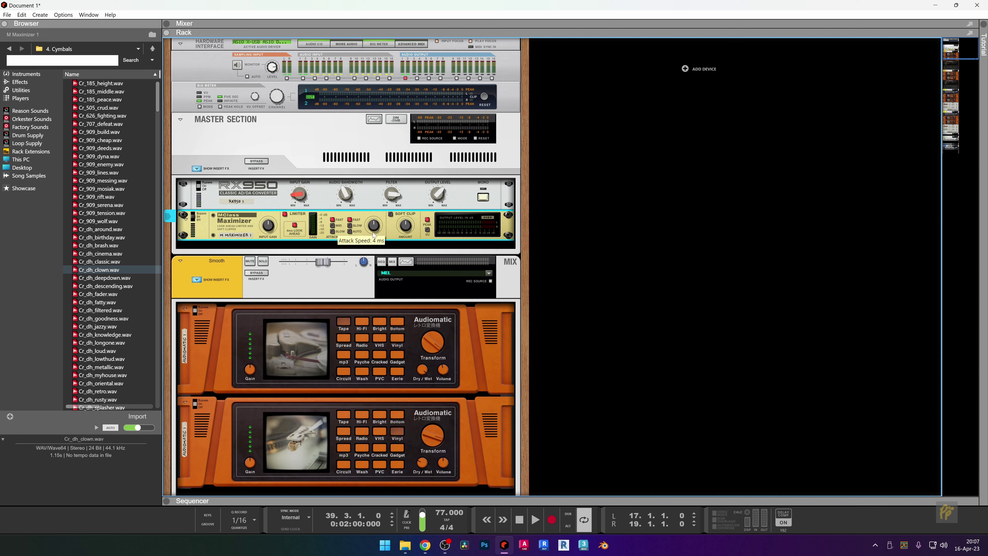
# Enable Soft Clip on the MClass Maximizer and set its release speed to Auto.
pyautogui.click(391, 214)
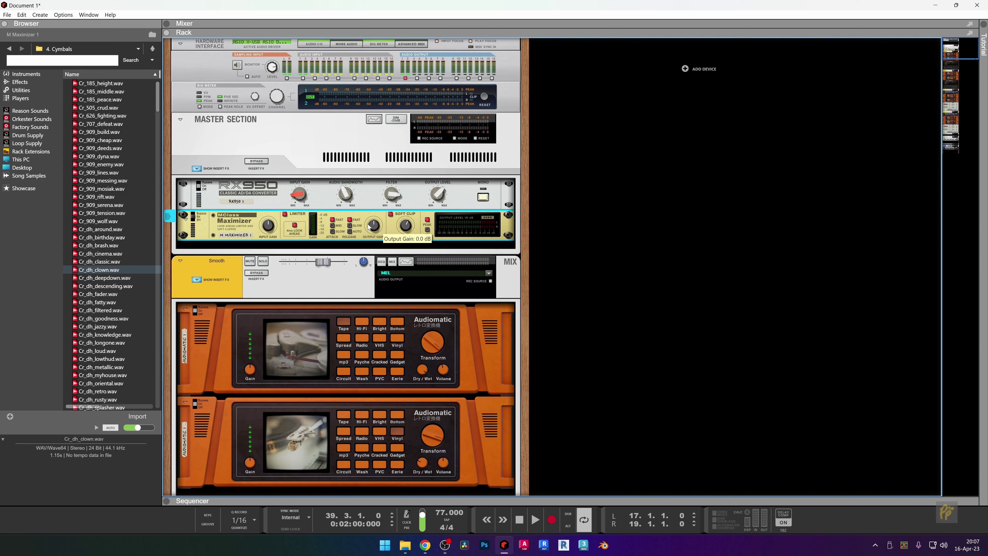
pyautogui.click(349, 231)
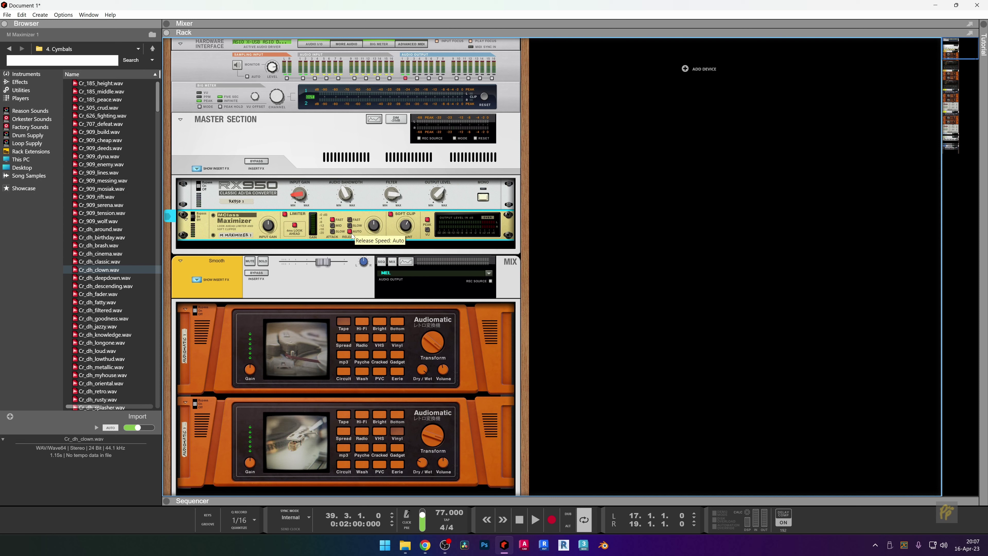
pyautogui.press('space')
pyautogui.press('space')
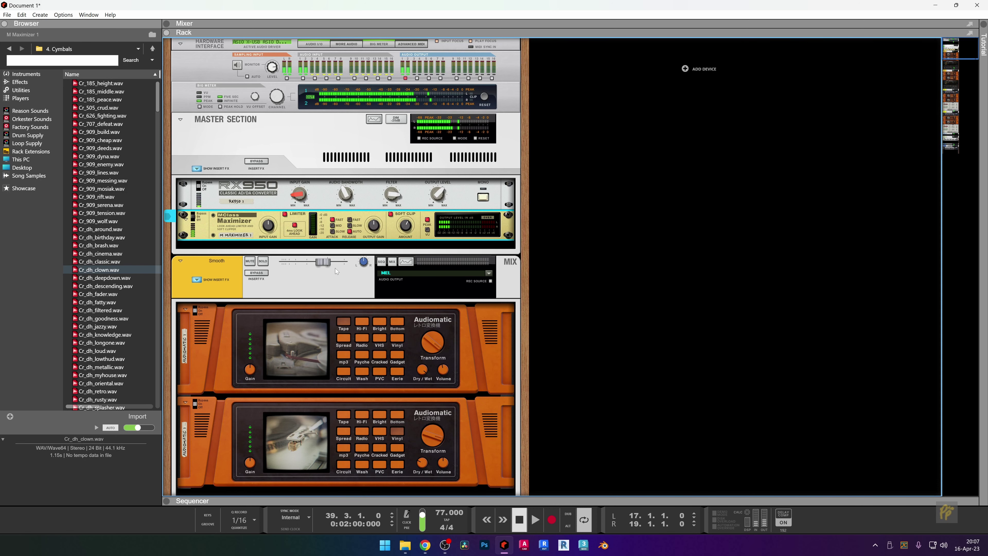
# Play the song from bar 17 and adjust the Maximizer's input gain while listening.
pyautogui.moveTo(467, 496); pyautogui.dragTo(526, 244)
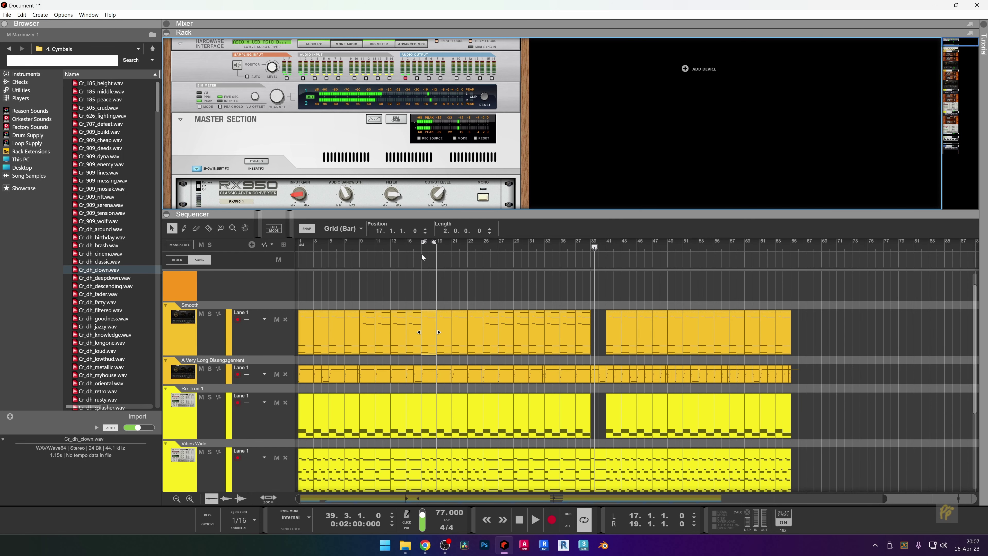
pyautogui.click(423, 247)
pyautogui.press('space')
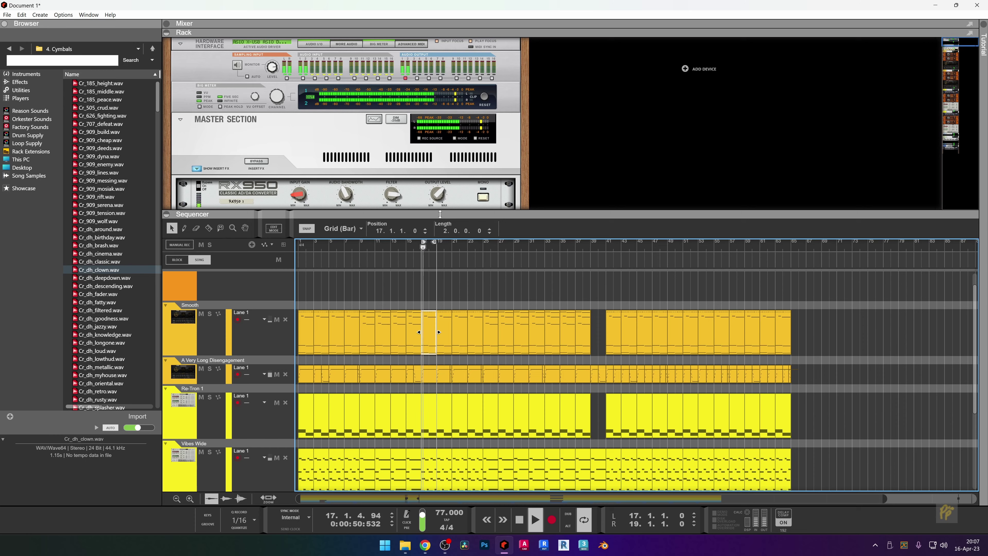
pyautogui.moveTo(440, 214); pyautogui.dragTo(442, 498)
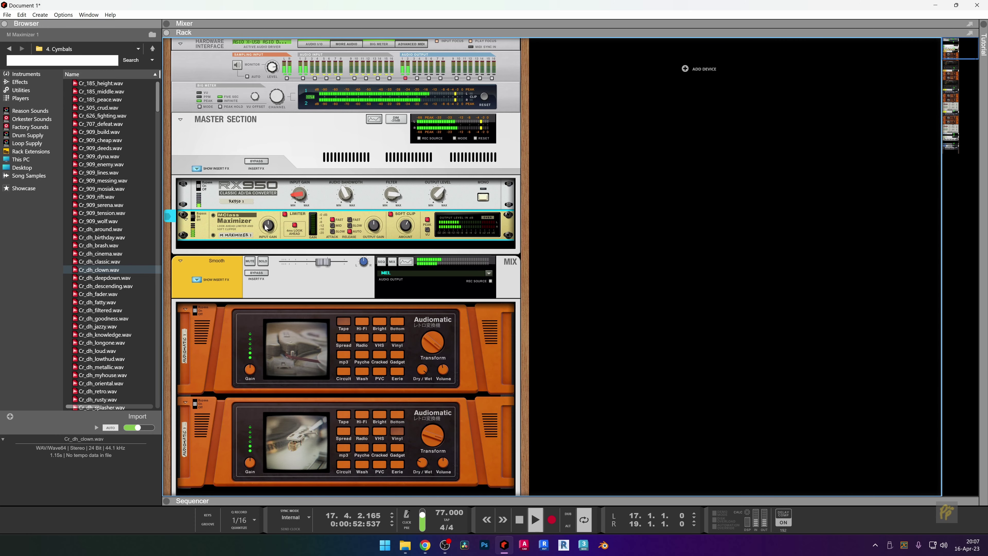
pyautogui.moveTo(266, 228); pyautogui.dragTo(277, 201)
pyautogui.moveTo(273, 215)
# Raise the Live Upright channel's level slightly and adjust its Bass Enhancer's mix amount during playback.
pyautogui.scroll(-10, 475, 242)
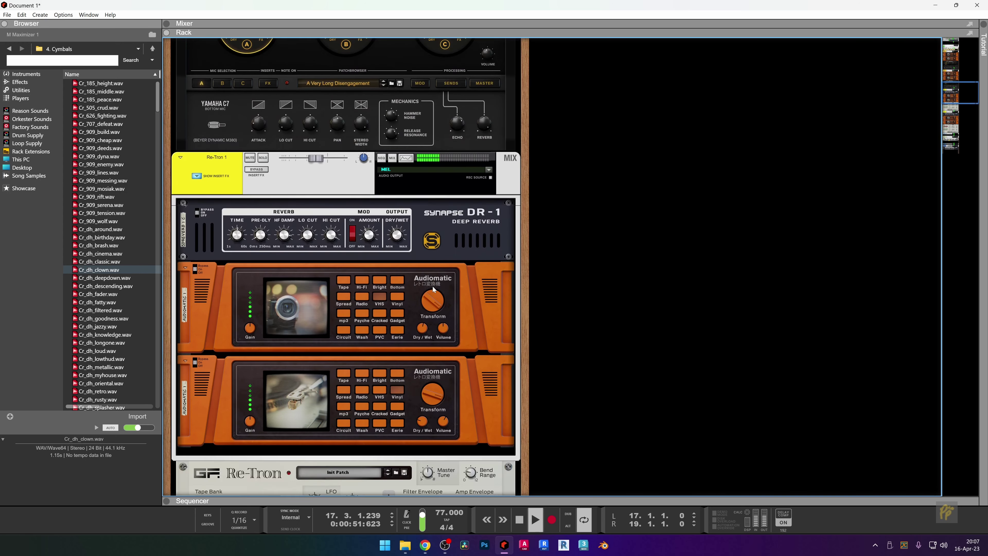
pyautogui.scroll(-10, 432, 287)
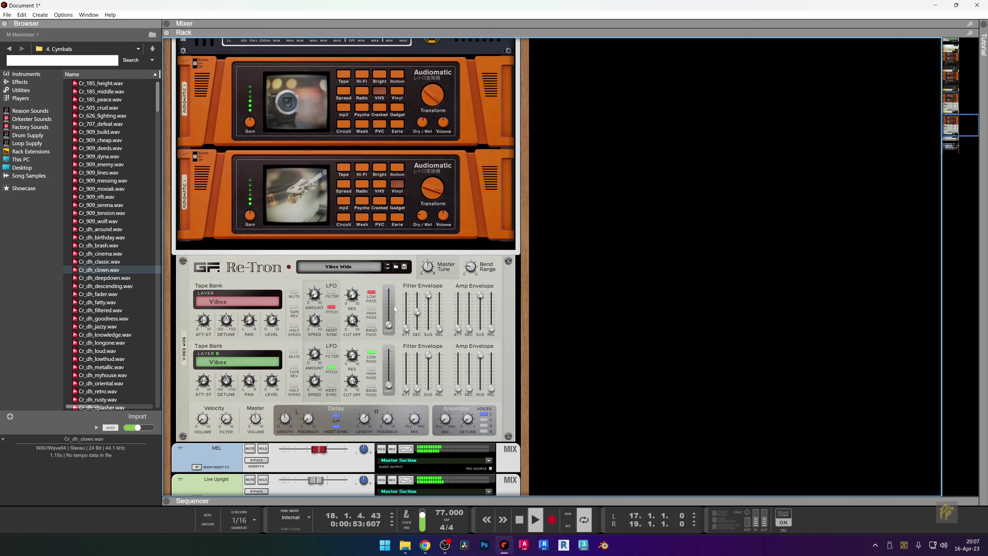
pyautogui.scroll(-8, 394, 306)
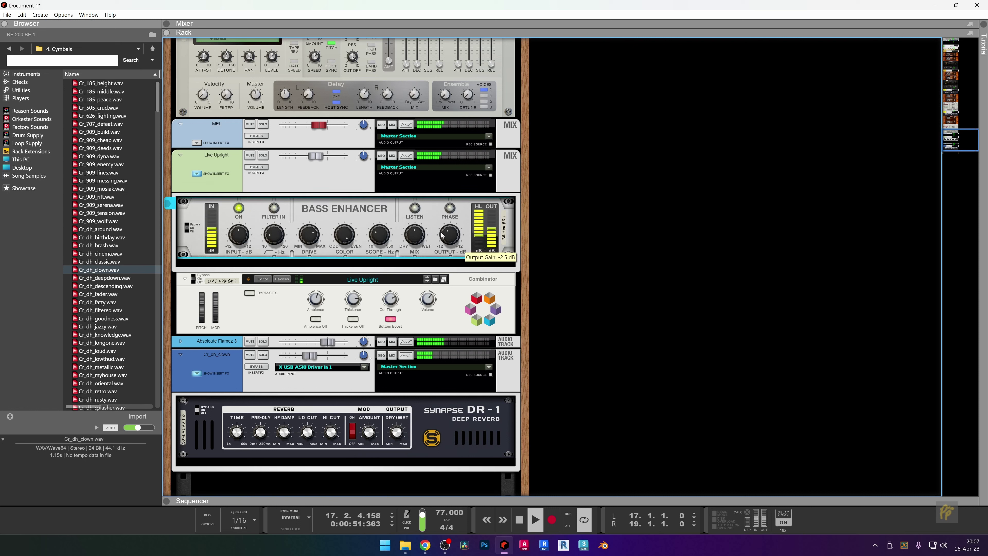
pyautogui.moveTo(316, 157); pyautogui.dragTo(316, 167)
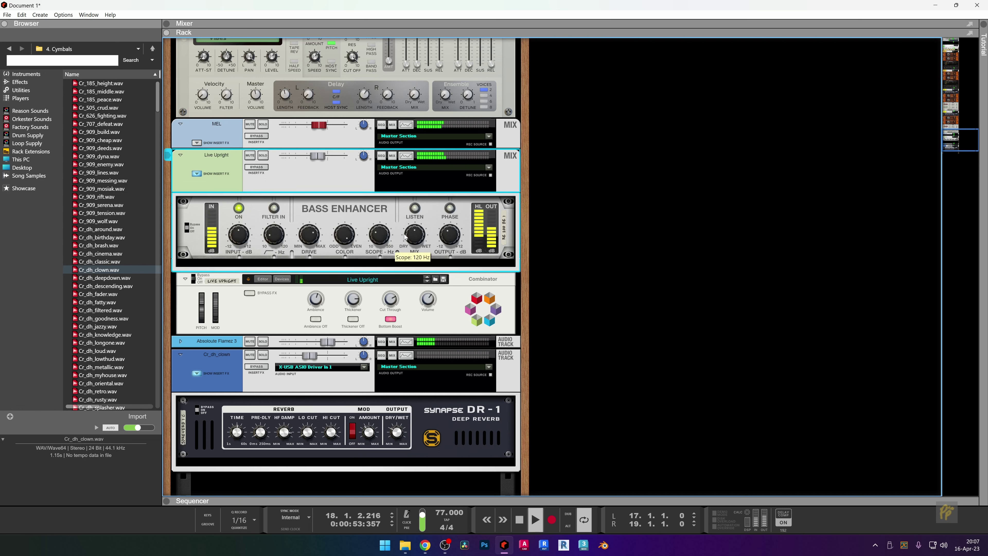
pyautogui.click(412, 264)
pyautogui.moveTo(412, 264); pyautogui.dragTo(406, 318)
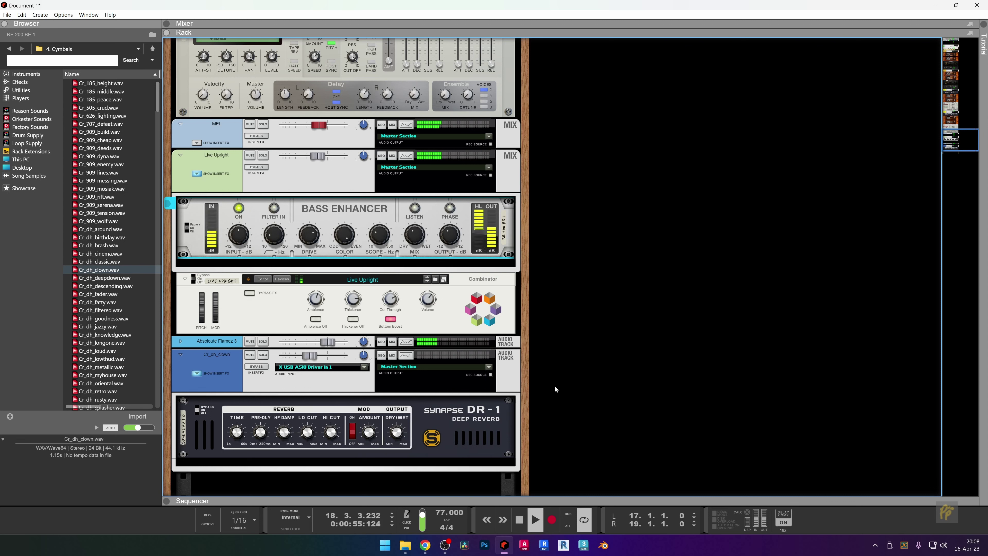
# Show the full arrangement in the sequencer and add a new audio track below the Cr_dh_clown track.
pyautogui.click(516, 501)
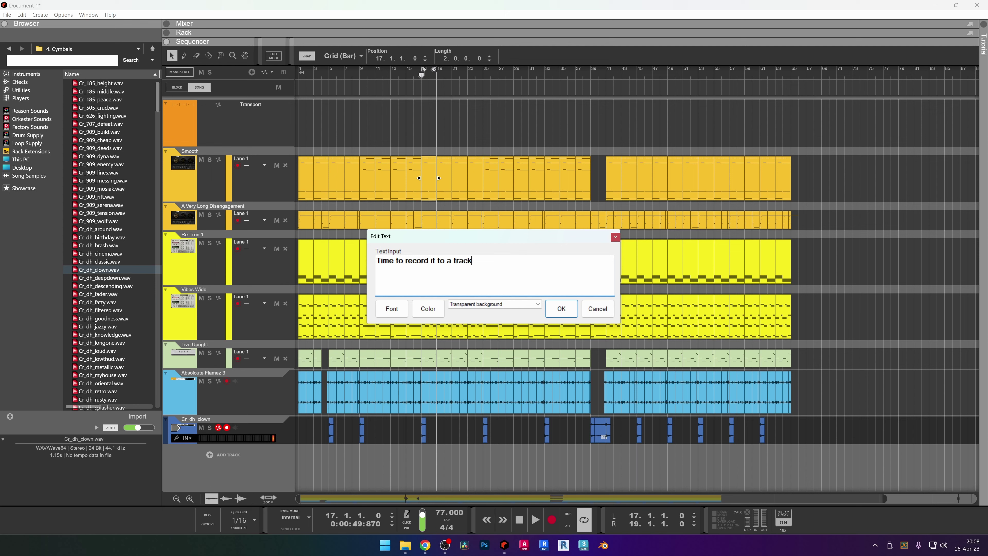
pyautogui.click(561, 308)
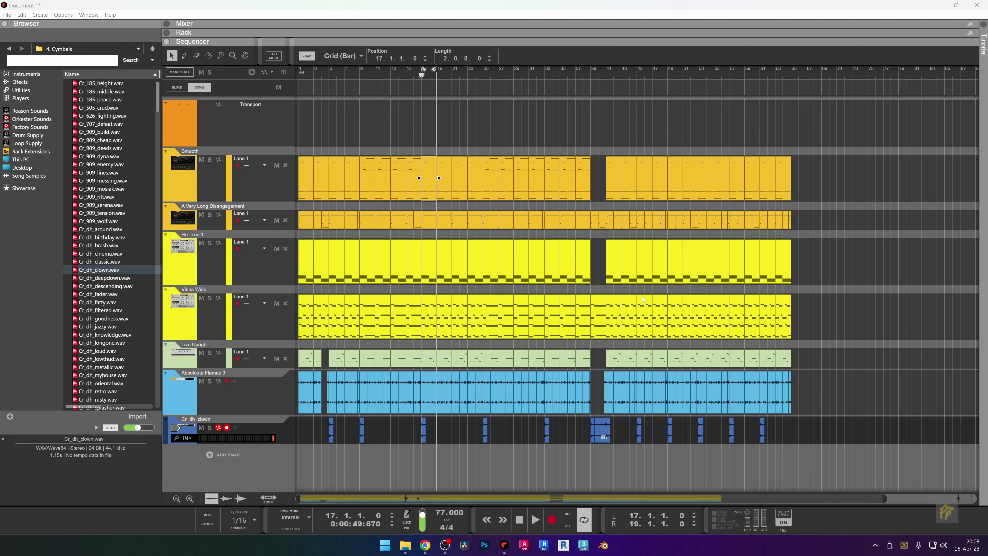
pyautogui.click(389, 461)
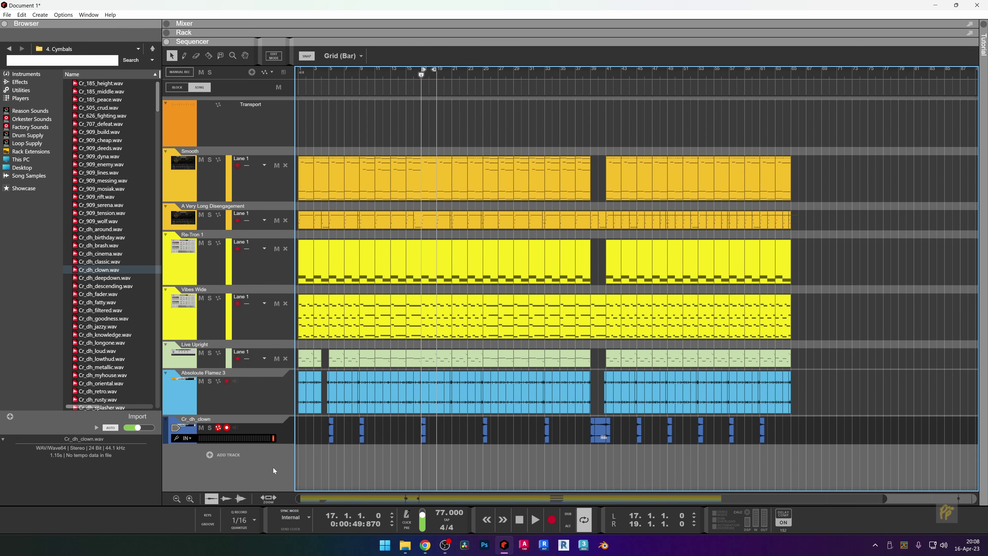
pyautogui.click(229, 462)
pyautogui.click(254, 468)
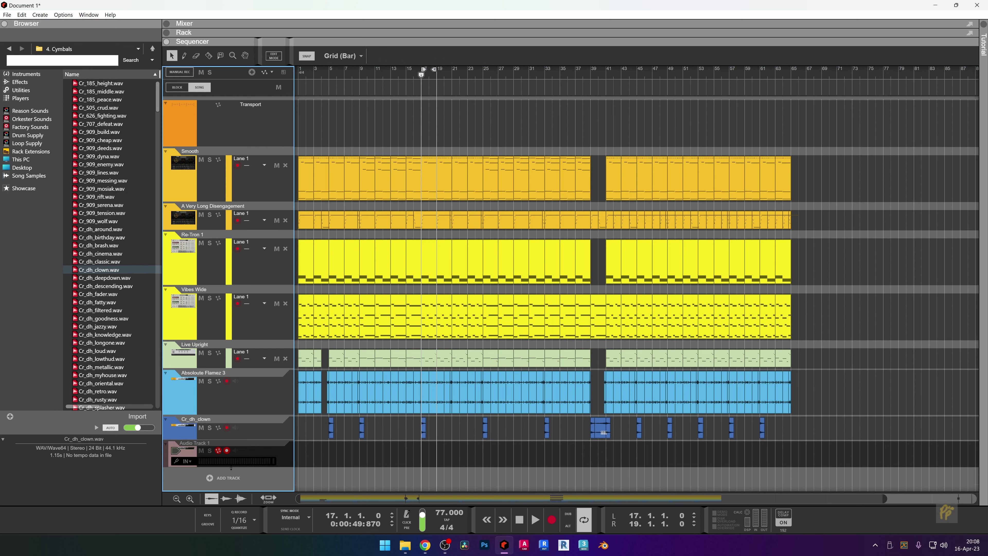
# Set the new audio track's stereo input to X-USB ASIO Driver In 1 + In 2.
pyautogui.click(187, 461)
pyautogui.click(221, 142)
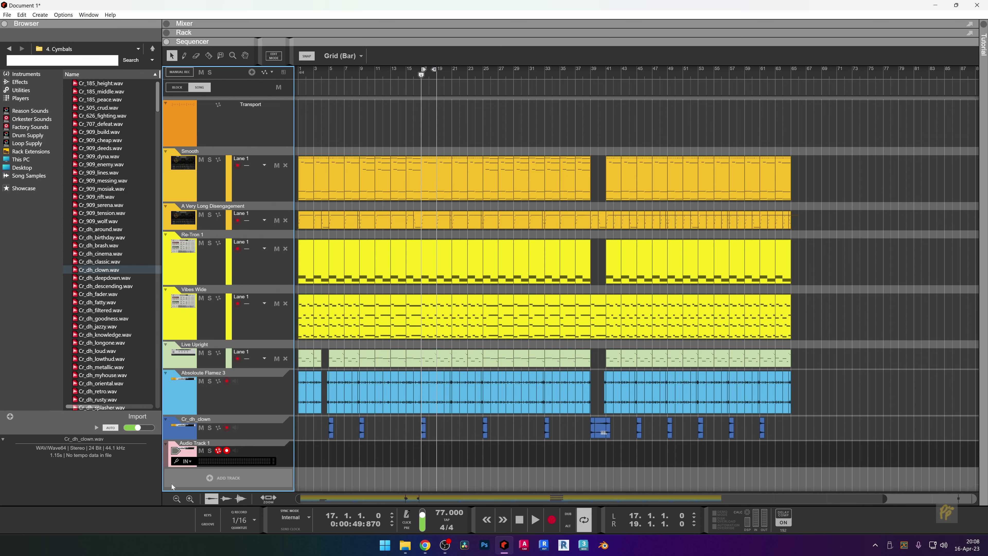
pyautogui.click(189, 462)
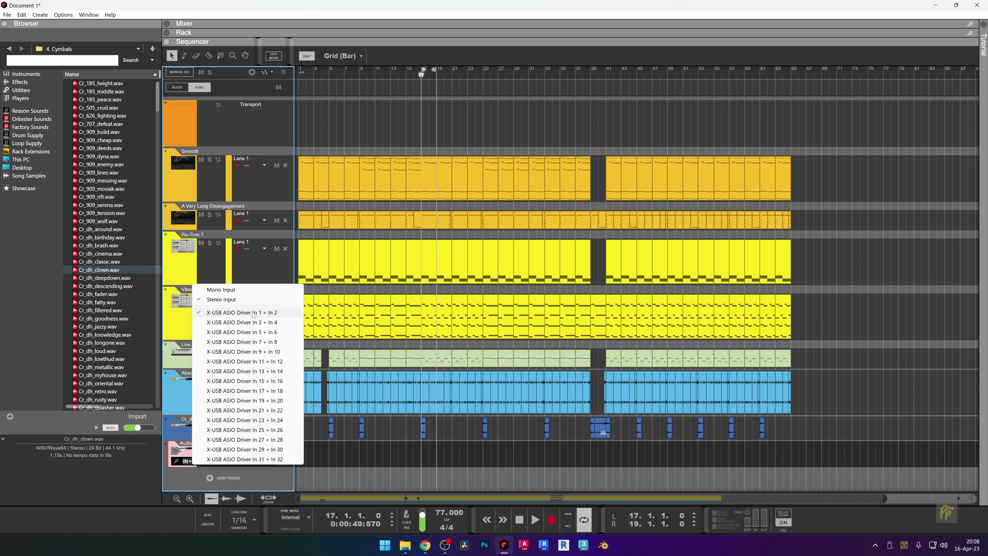
pyautogui.click(305, 445)
# Check the input signal with brief playback, turn looping off and move the left and right locators to bars 1 and 82.
pyautogui.press('space')
pyautogui.press('space')
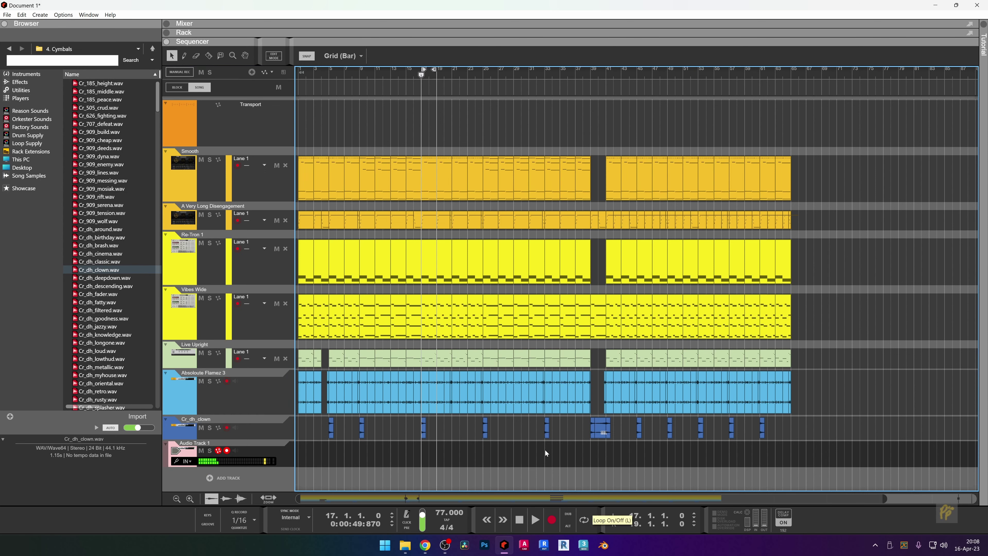
pyautogui.moveTo(424, 73); pyautogui.dragTo(136, 102)
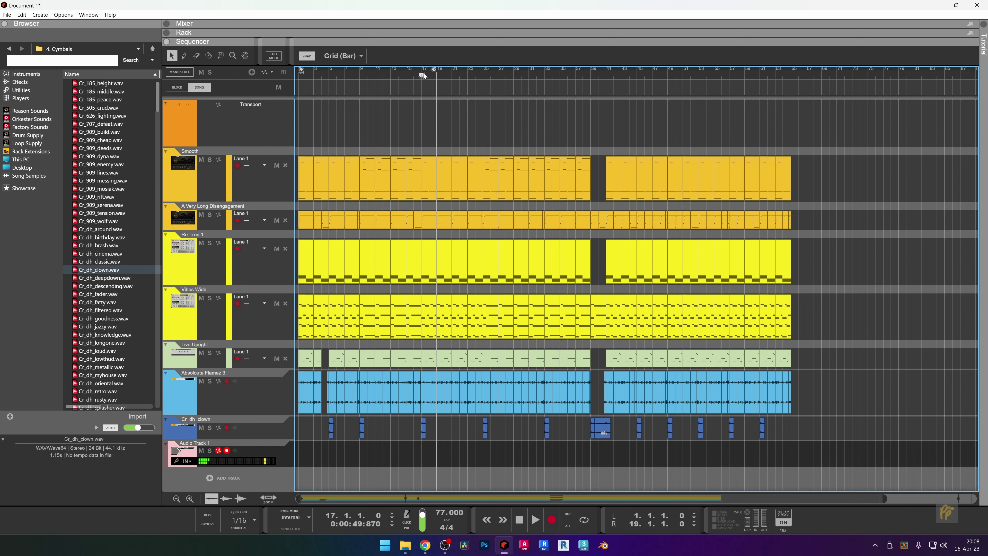
pyautogui.moveTo(436, 70); pyautogui.dragTo(916, 102)
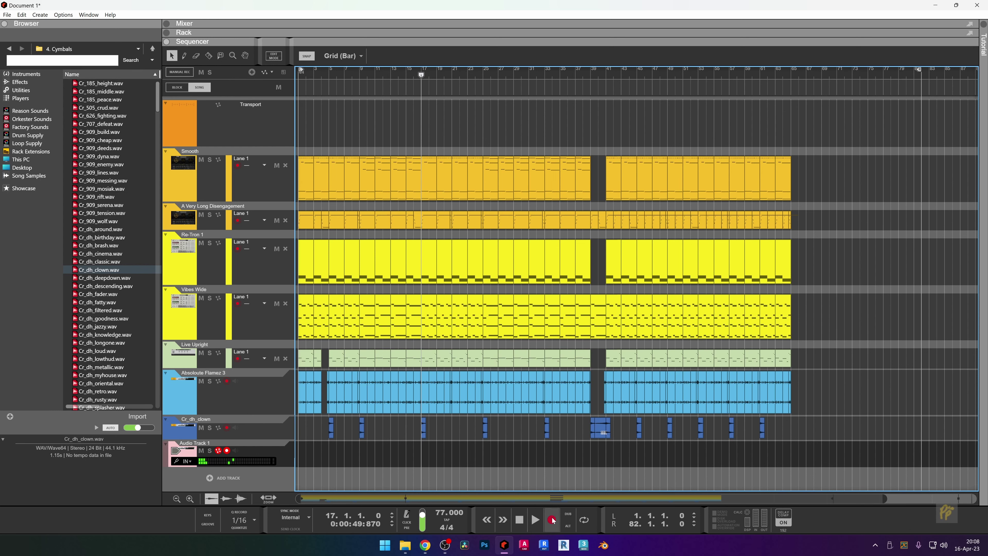
# Mute Audio Track 1 and record a very short test take onto it from bar 17.
pyautogui.click(201, 451)
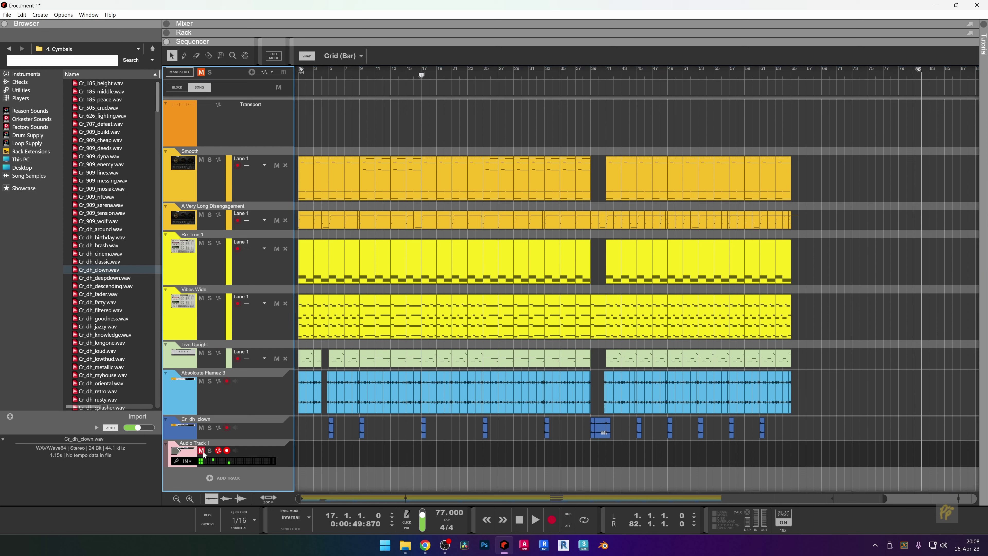
pyautogui.click(550, 519)
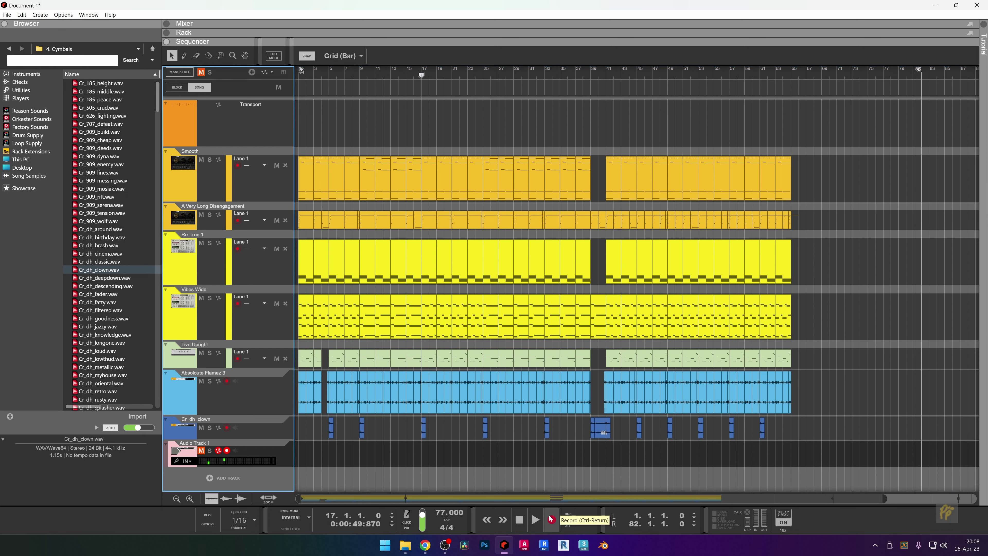
pyautogui.press('space')
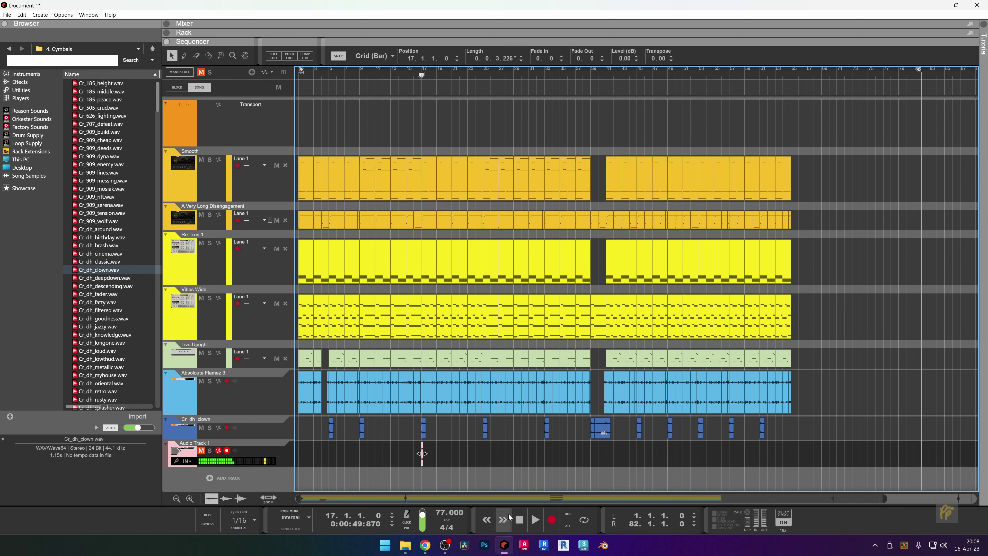
# Undo the test take and start recording the mix onto Audio Track 1 from bar 1.
pyautogui.hotkey('ctrl', 'z')
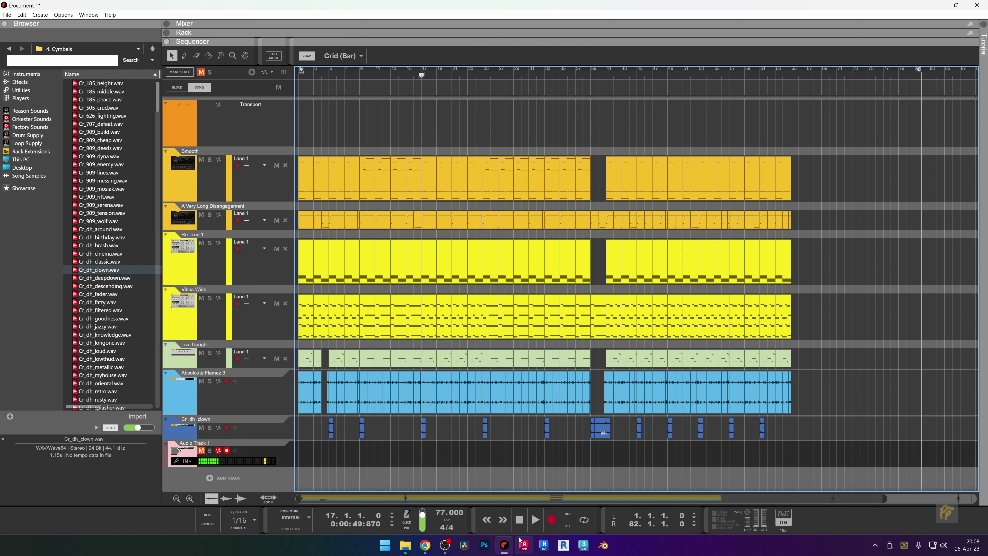
pyautogui.click(519, 526)
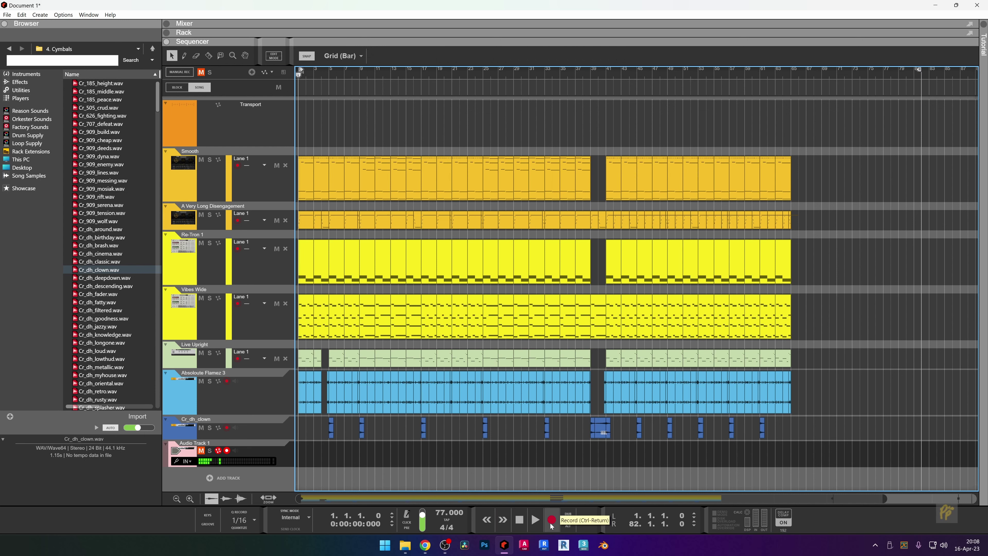
pyautogui.click(550, 522)
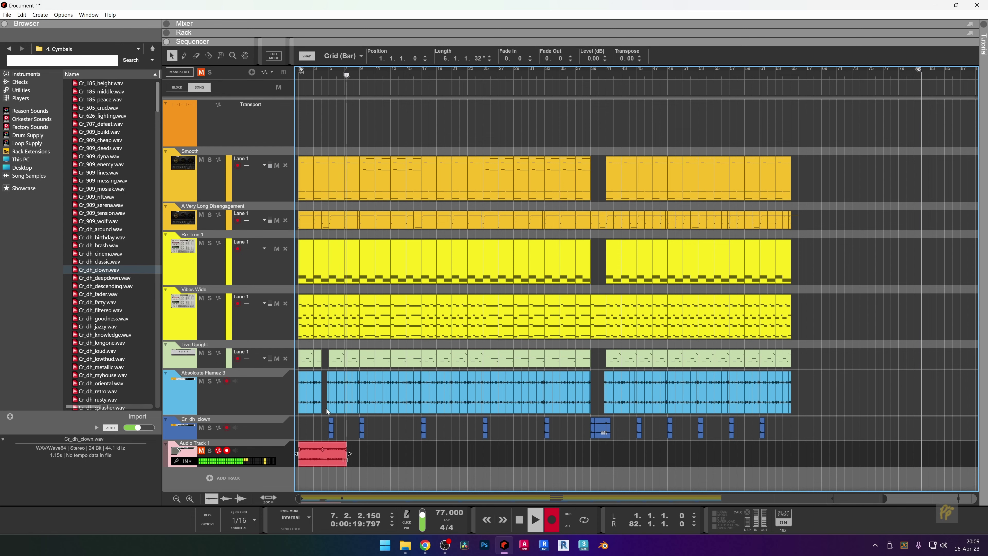
# Enlarge the waveform display of the audio clips one level while the recording runs.
pyautogui.scroll(2, 326, 408)
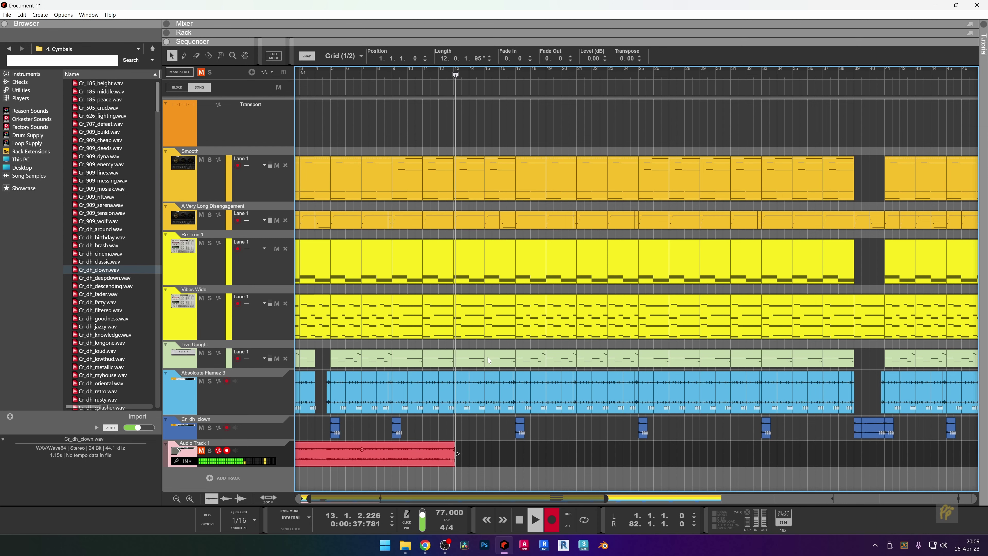
pyautogui.scroll(-3, 488, 360)
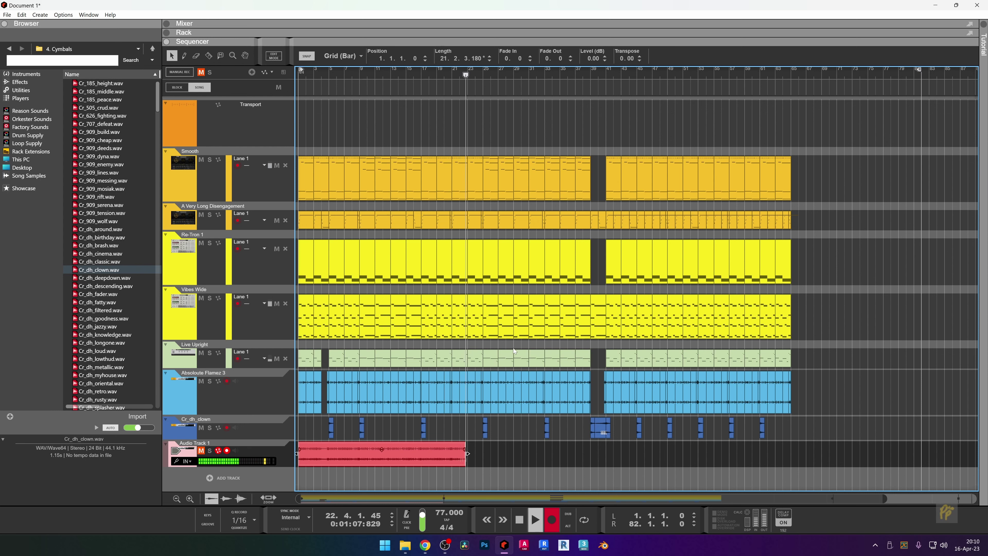
pyautogui.click(225, 498)
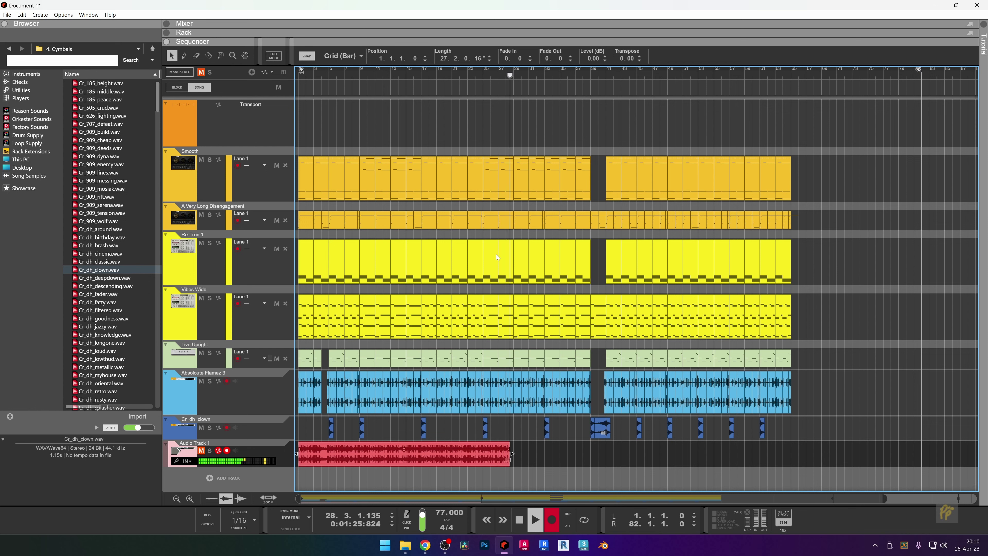
# Delete the two-bar Re-Tron 1 clip at bar 31 during the recording.
pyautogui.click(536, 252)
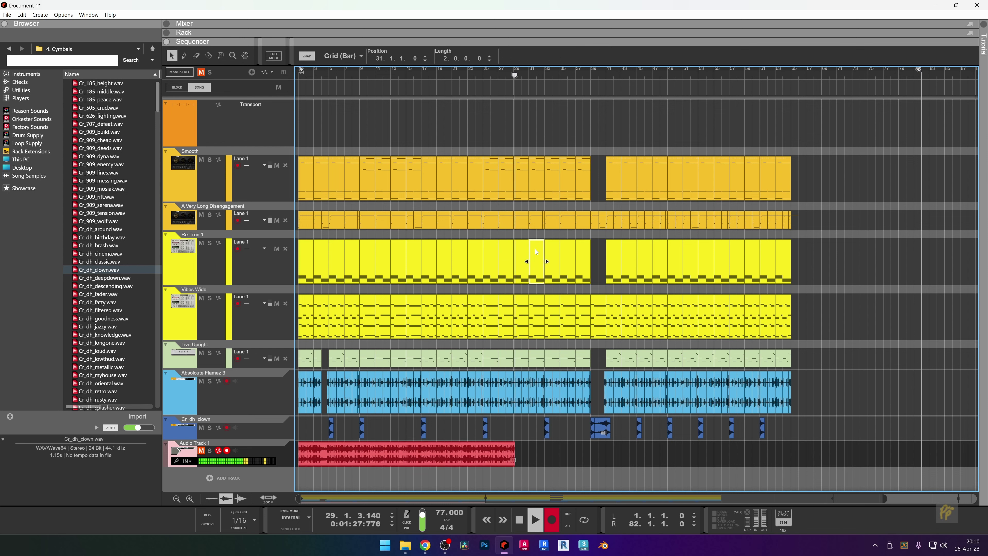
pyautogui.press('Delete')
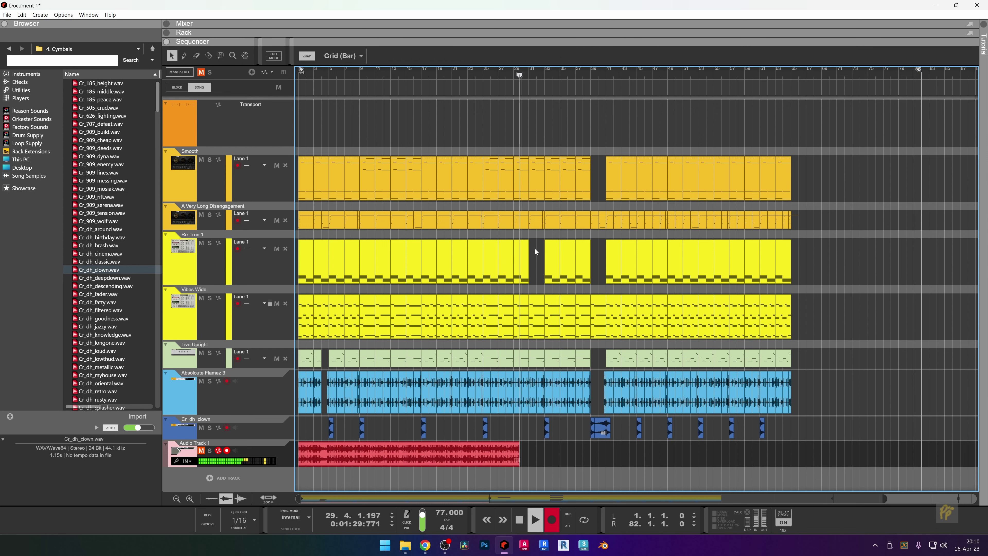